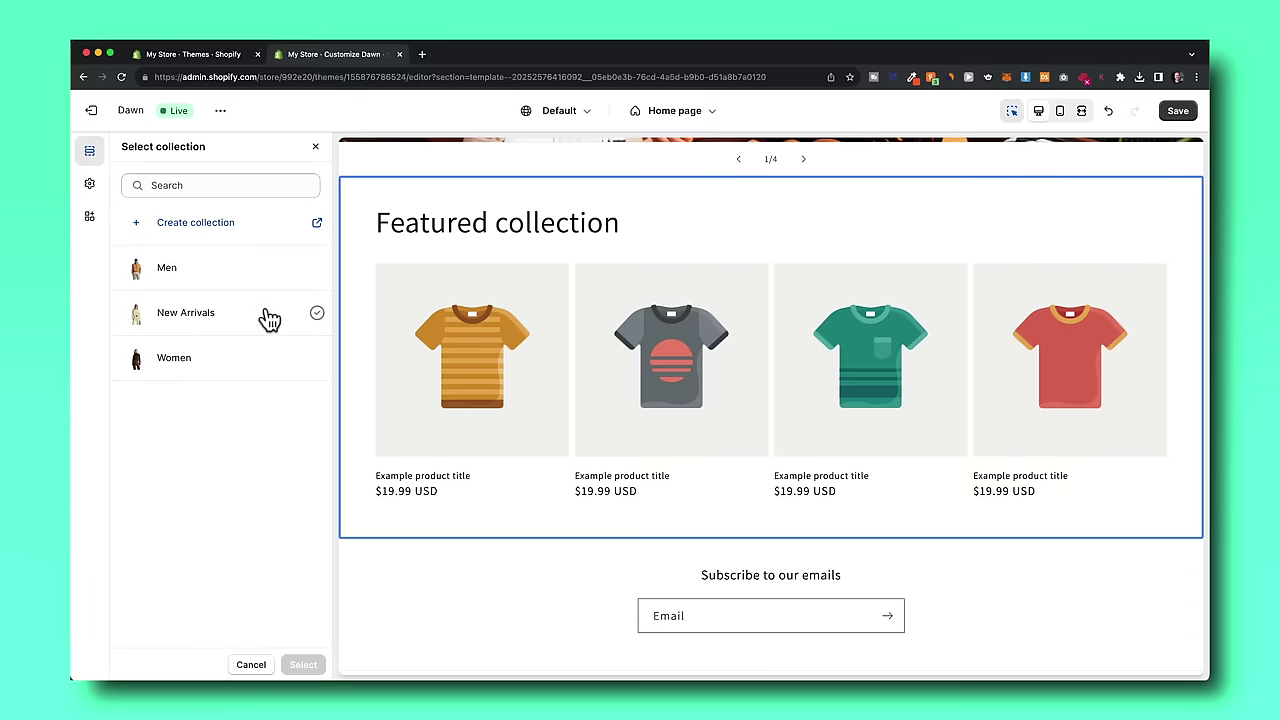
Step: Assign the New Arrivals collection to the featured collection section and start its description with "Check out o"
left_click(270, 318)
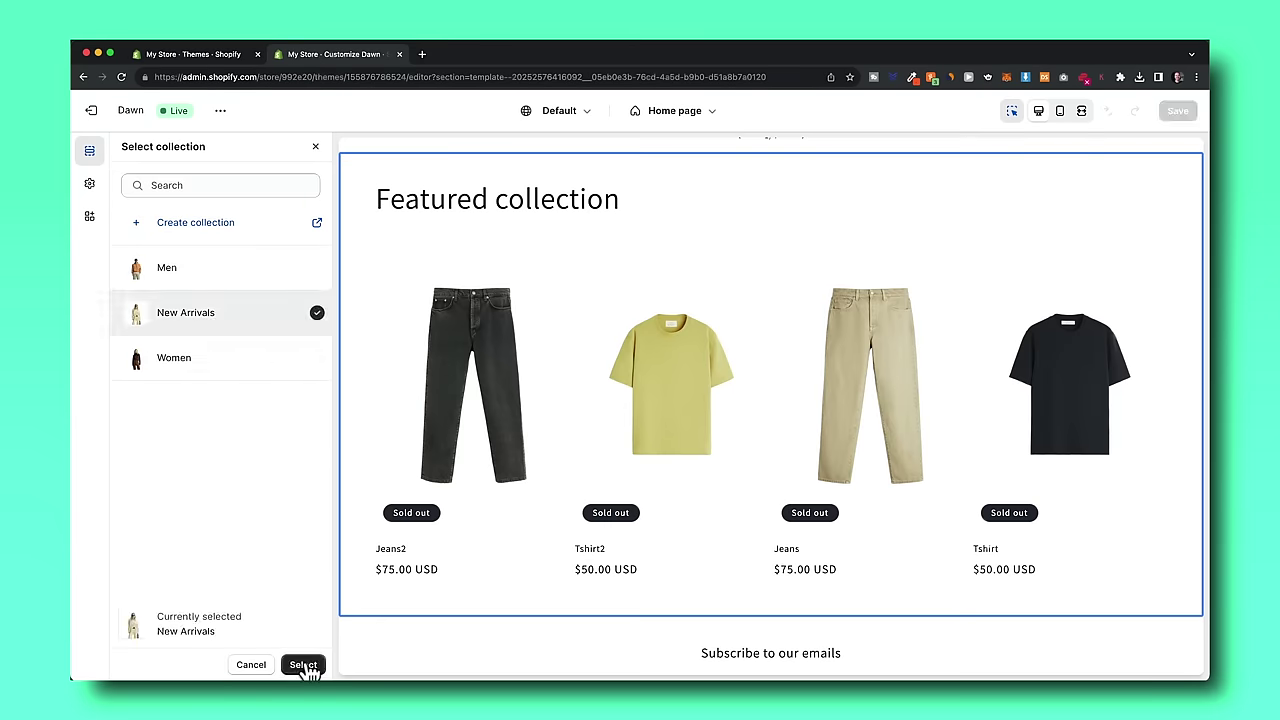
left_click(303, 664)
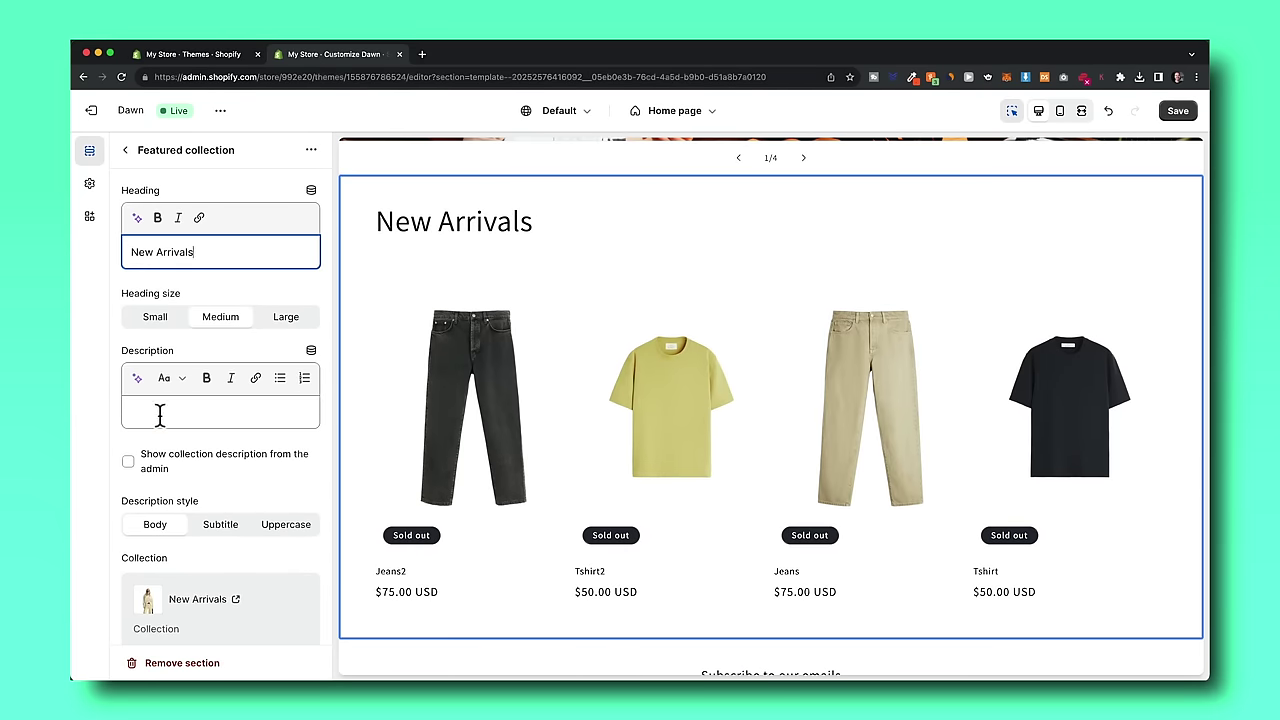
left_click(160, 415)
type("Check out o")
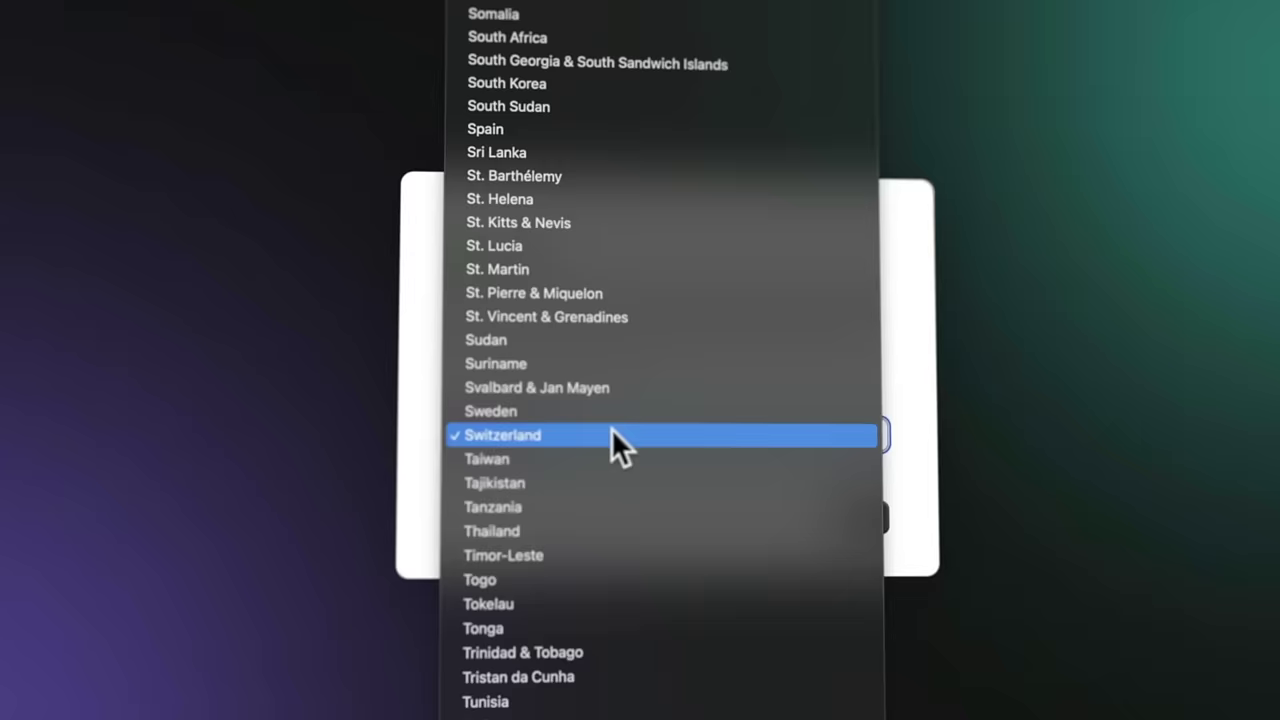
Step: Confirm Switzerland as the selected country and continue
left_click(781, 509)
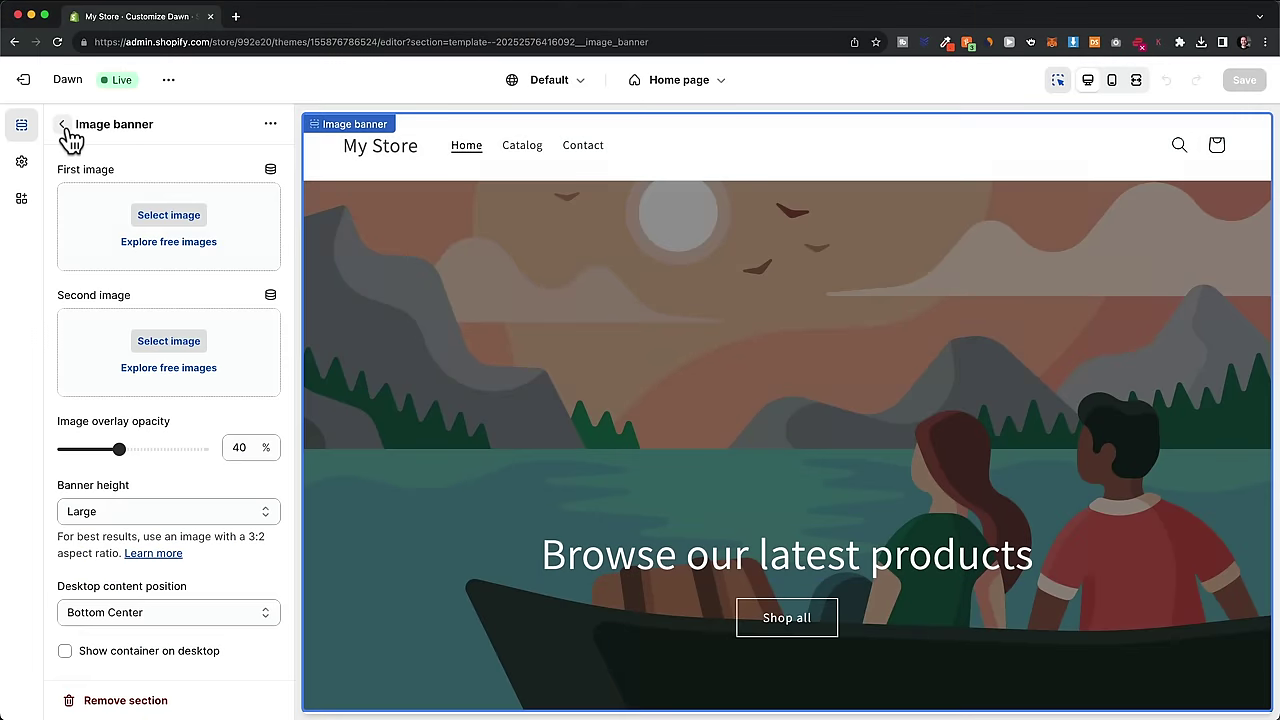
Step: Leave the image banner settings and start inserting a section directly below the image banner on the home page
left_click(29, 130)
scroll(929, 357, "down", 3)
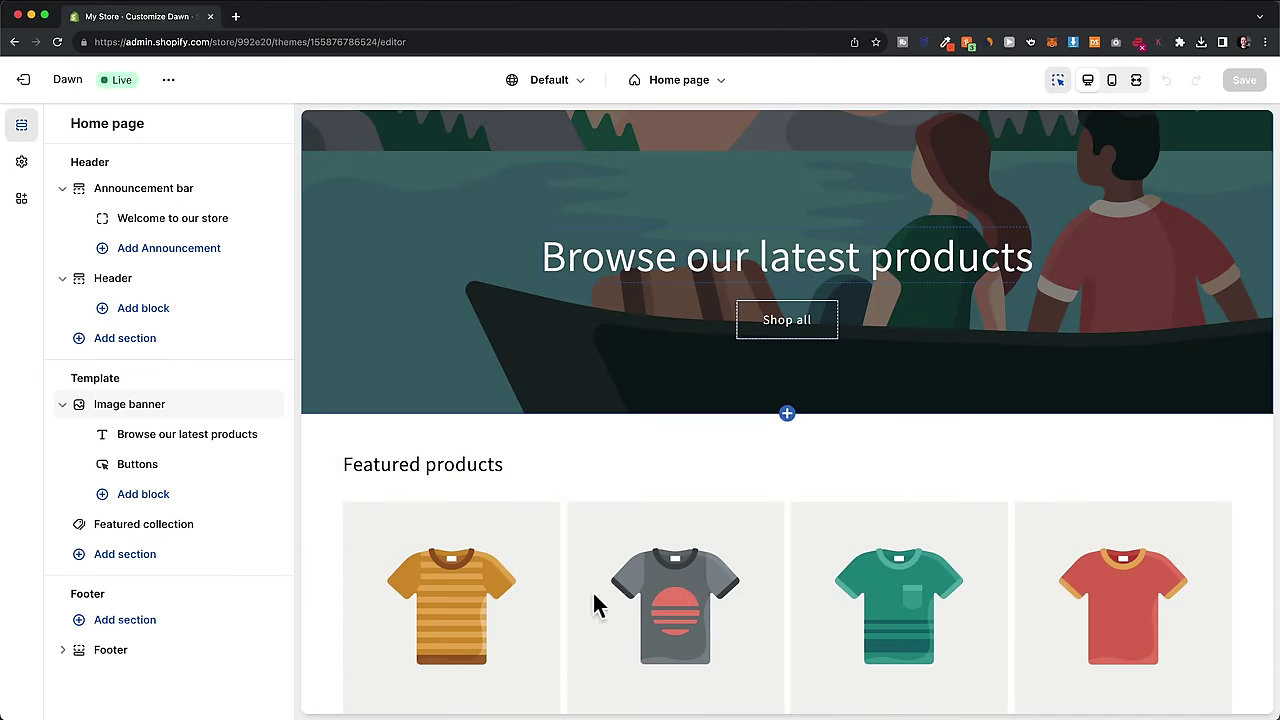
left_click(787, 413)
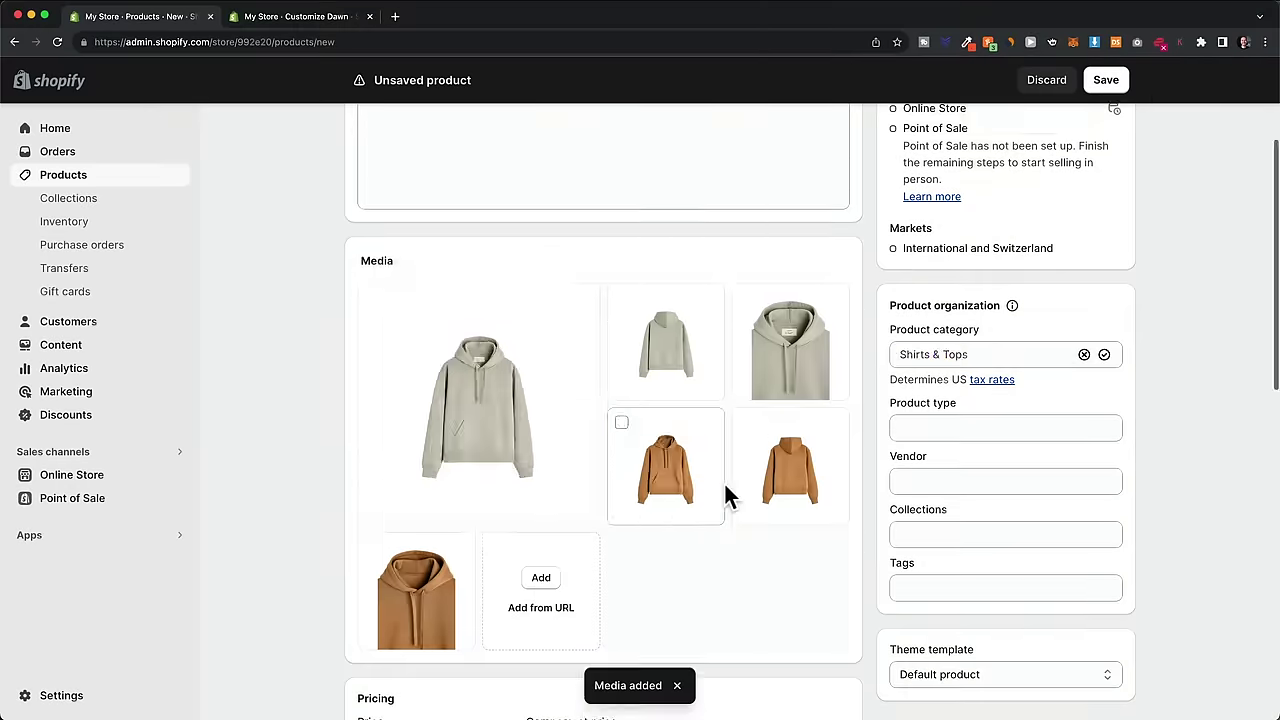
Step: Set the price of the new hoodie product to $99.00
scroll(726, 491, "down", 5)
left_click(485, 335)
type("99.00")
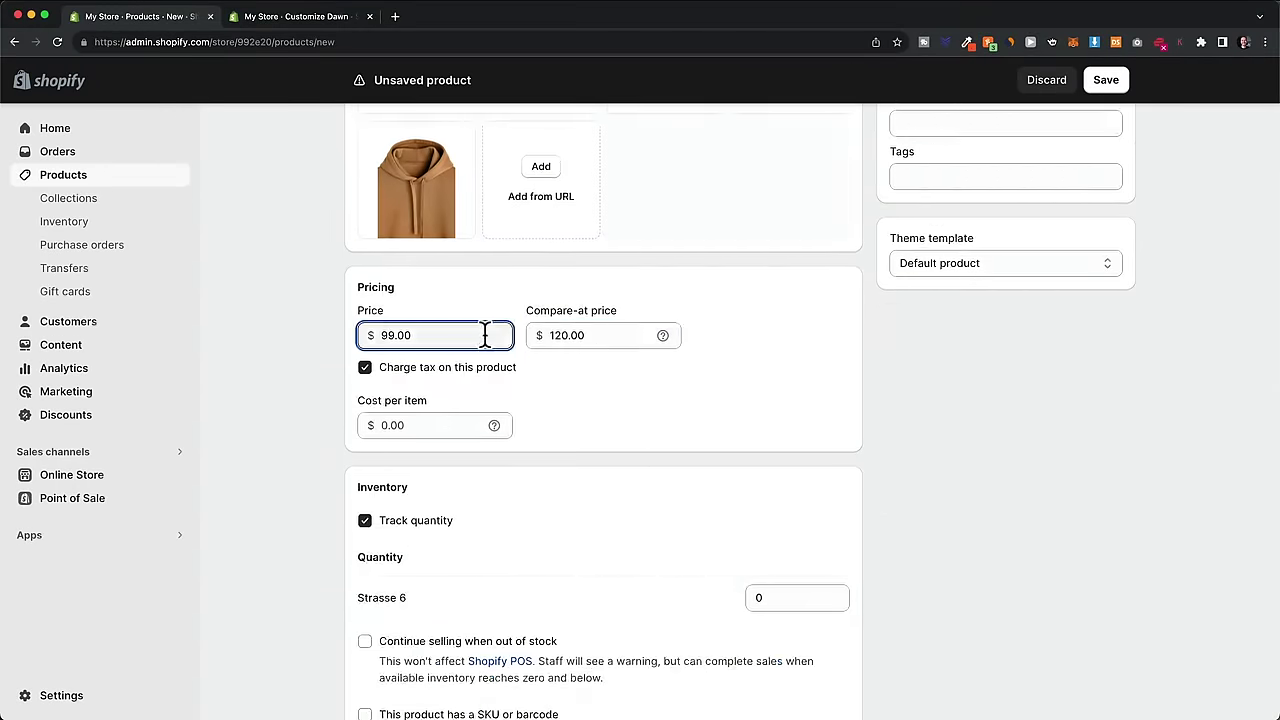
scroll(723, 480, "down", 6)
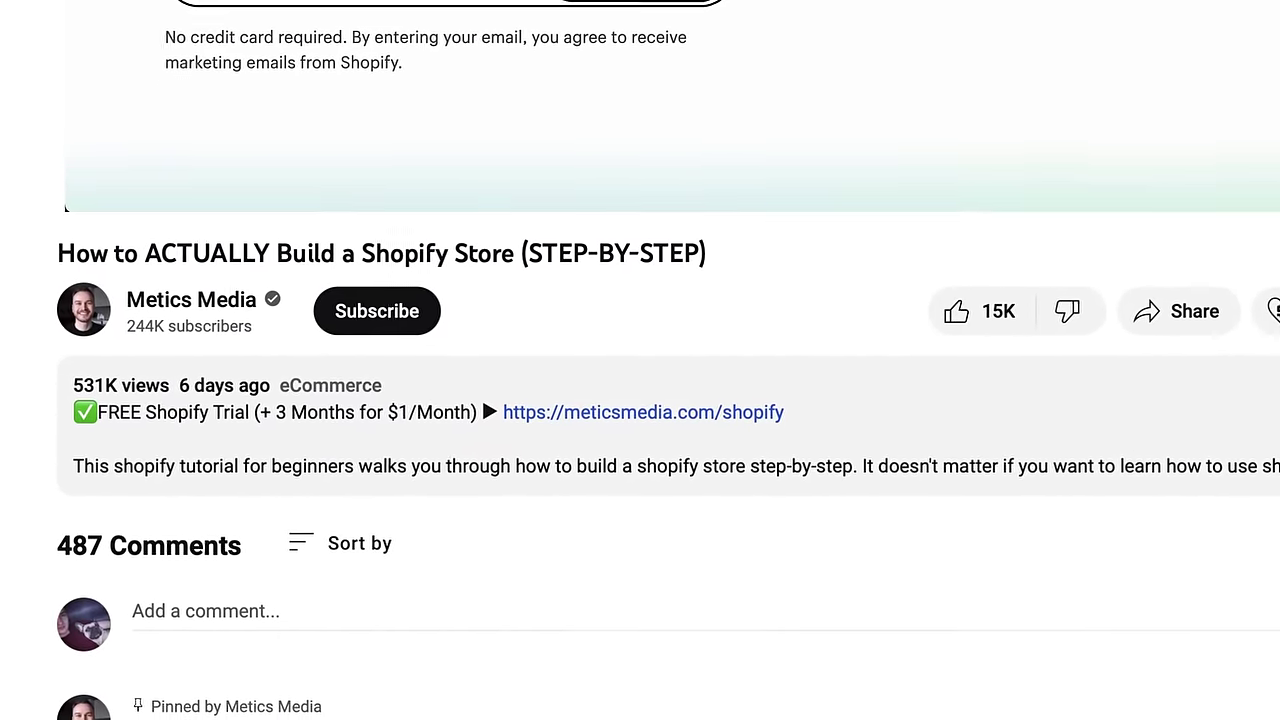
Step: Open the free Shopify trial link in the video description, enter the email address and start the free trial
left_click(668, 413)
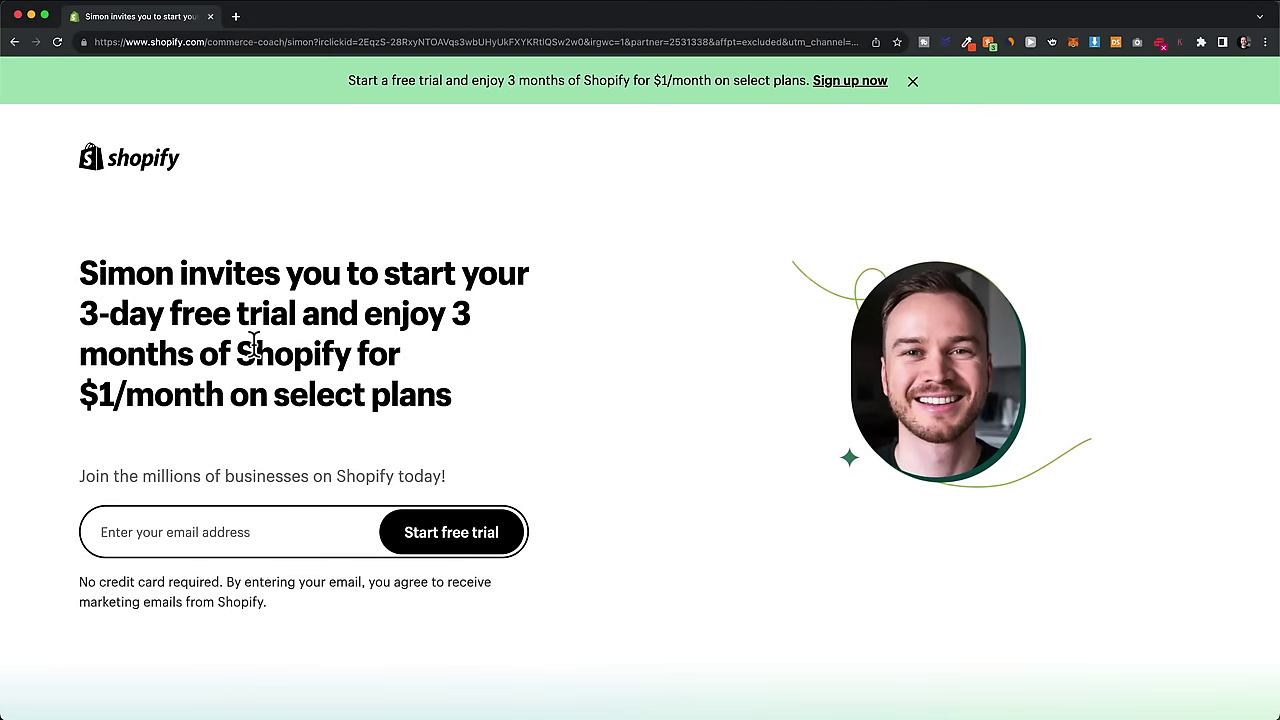
left_click_drag(86, 312, 457, 397)
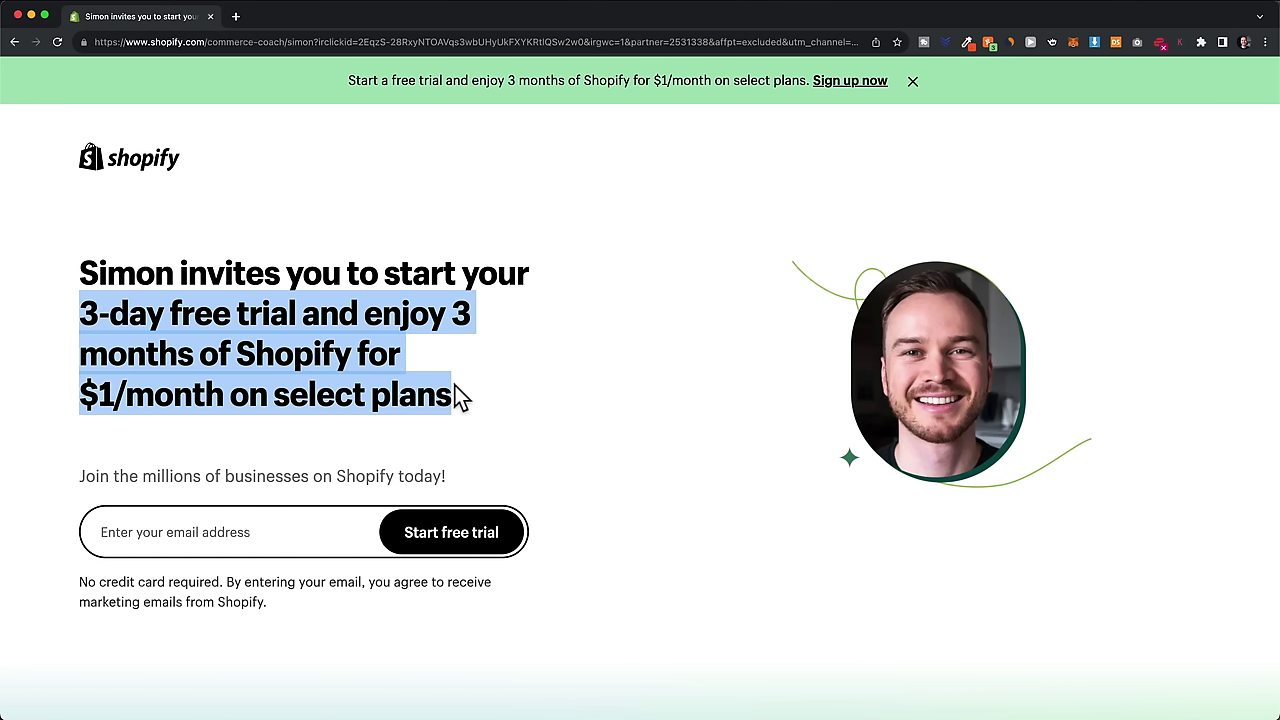
scroll(645, 425, "down", 2)
left_click(632, 418)
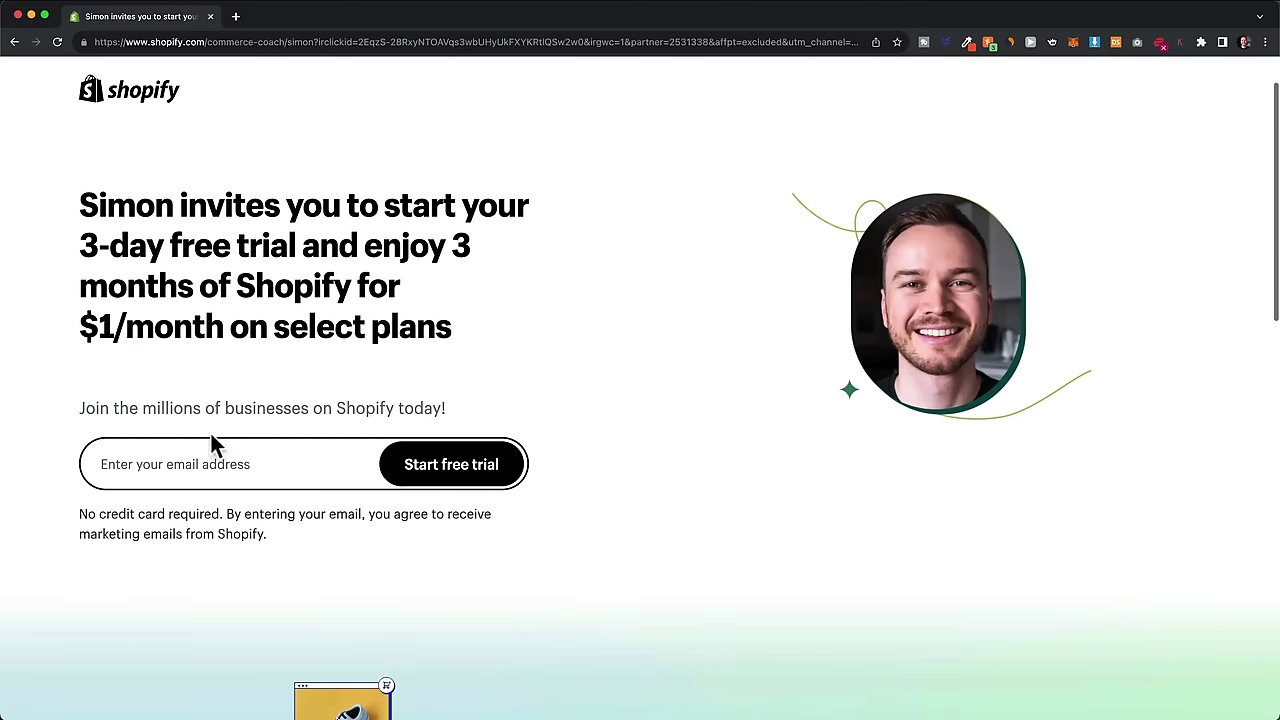
left_click(204, 461)
key("super+v")
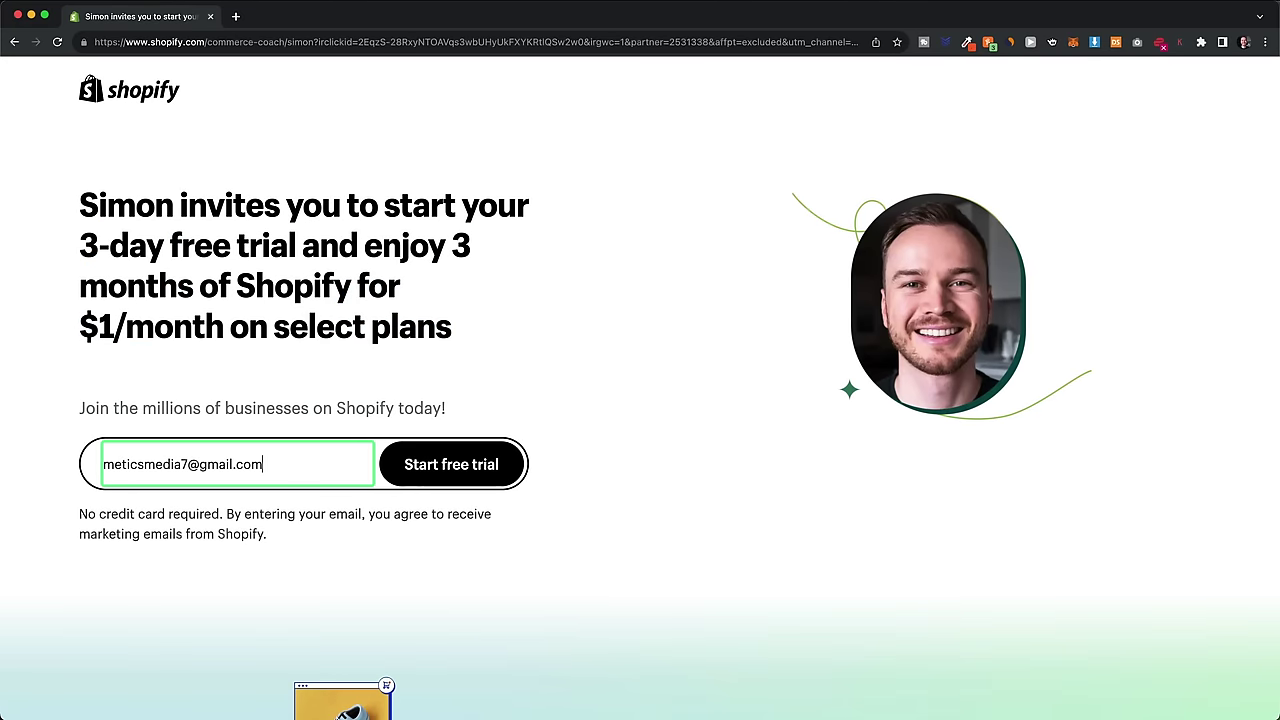
left_click(469, 478)
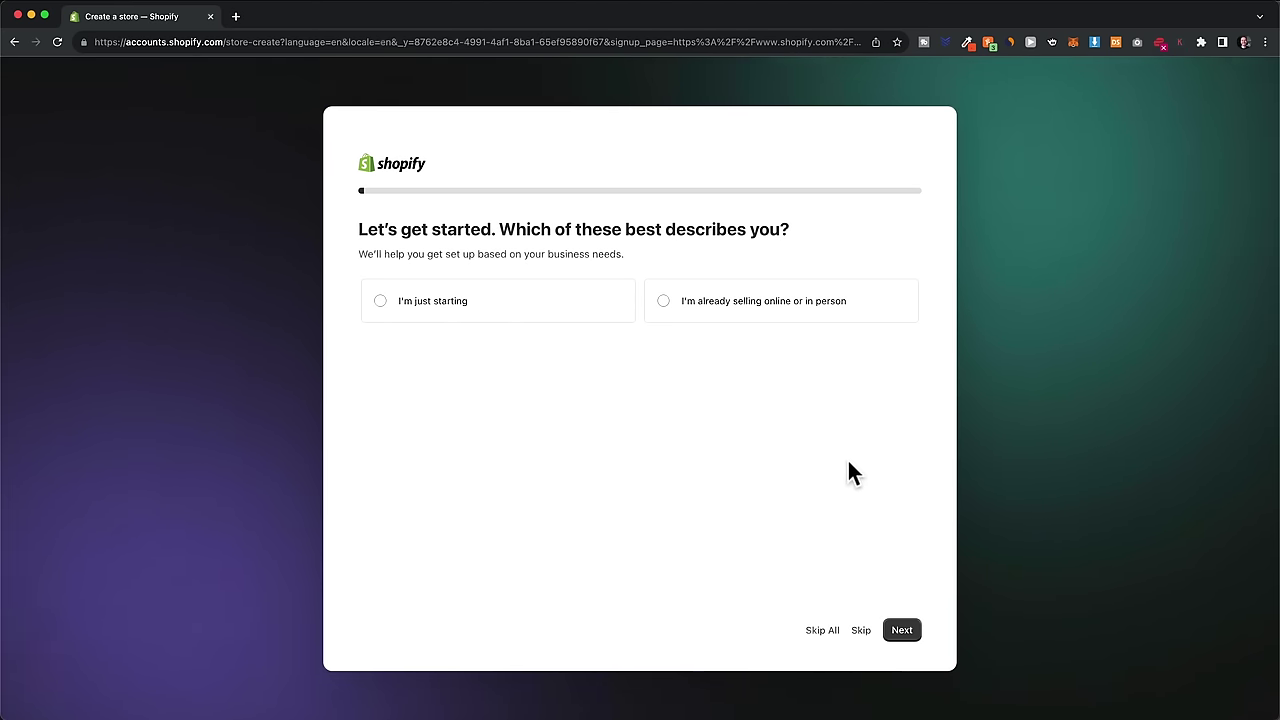
Step: Skip all the setup questions and continue with Switzerland as the business location
left_click(825, 632)
left_click(630, 436)
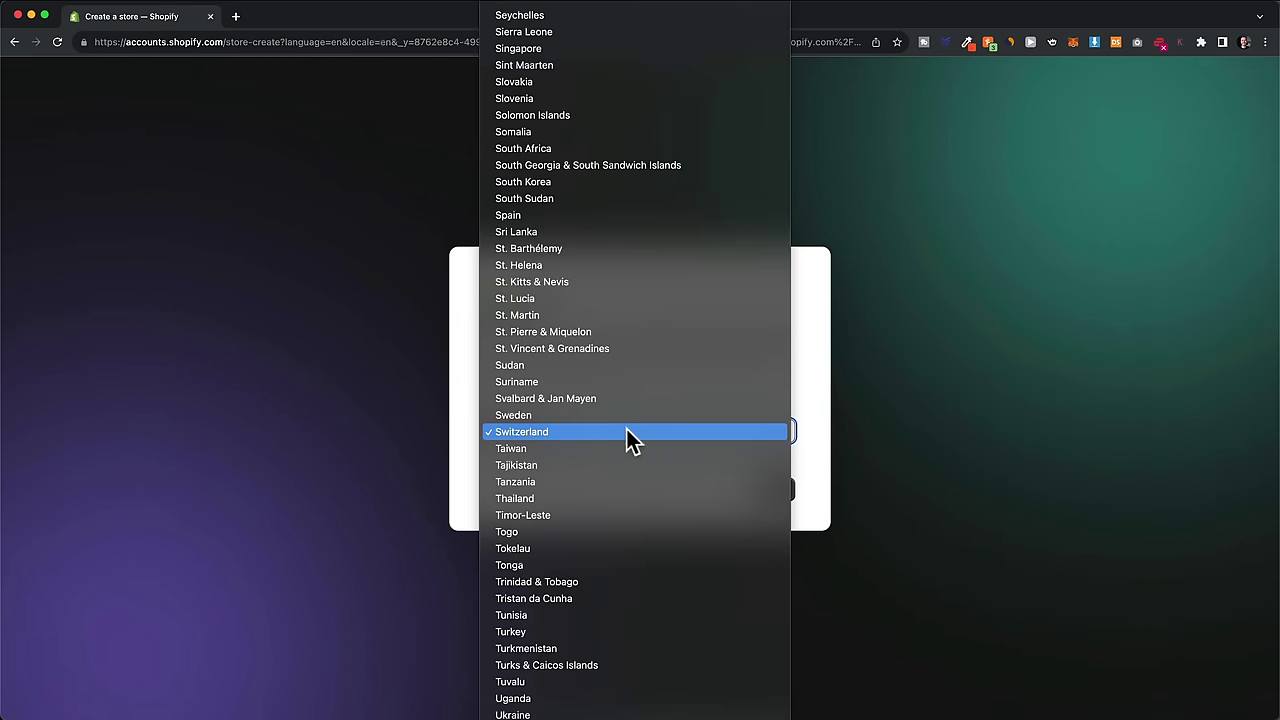
left_click(814, 450)
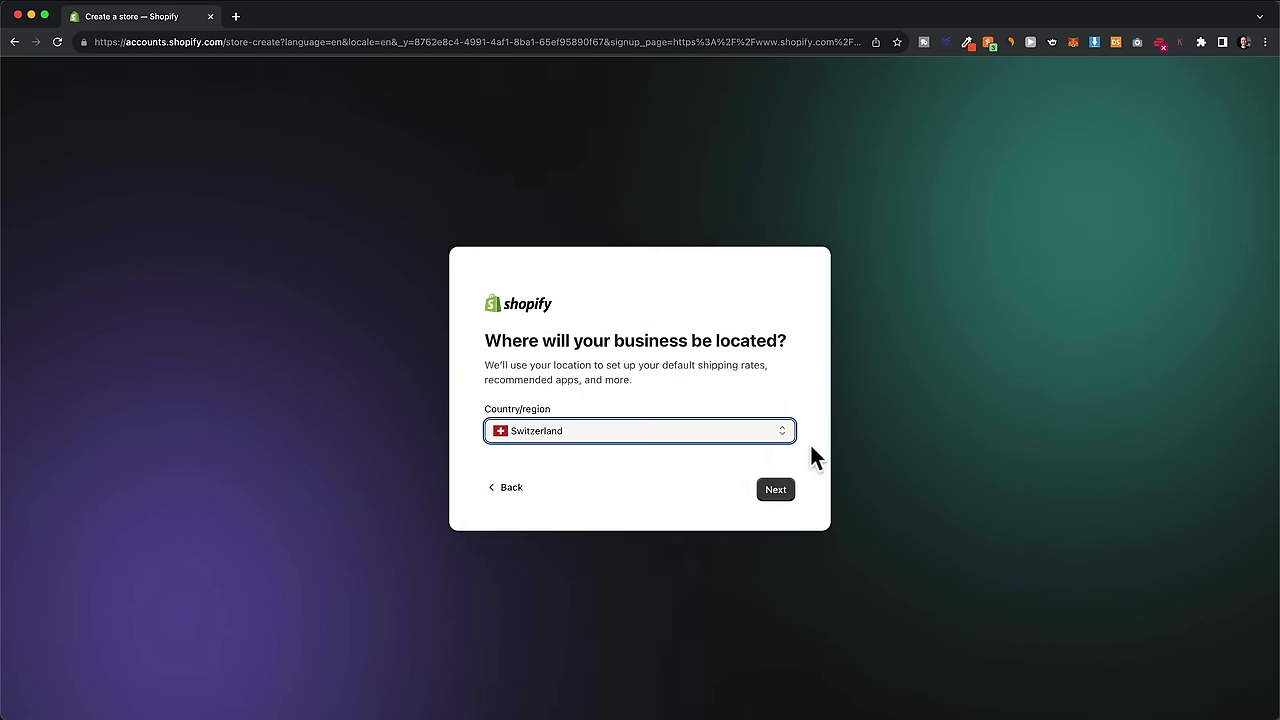
left_click(776, 492)
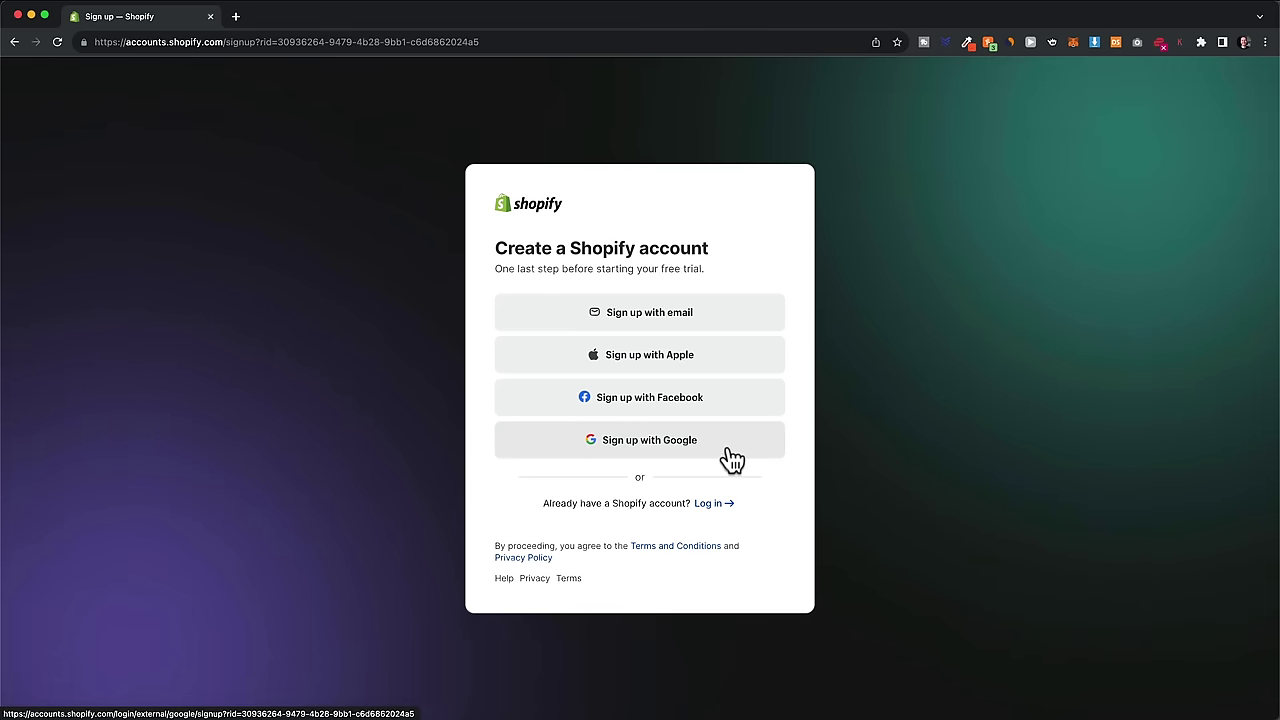
Step: Sign up with email, enter the account password and create the Shopify account
left_click(663, 325)
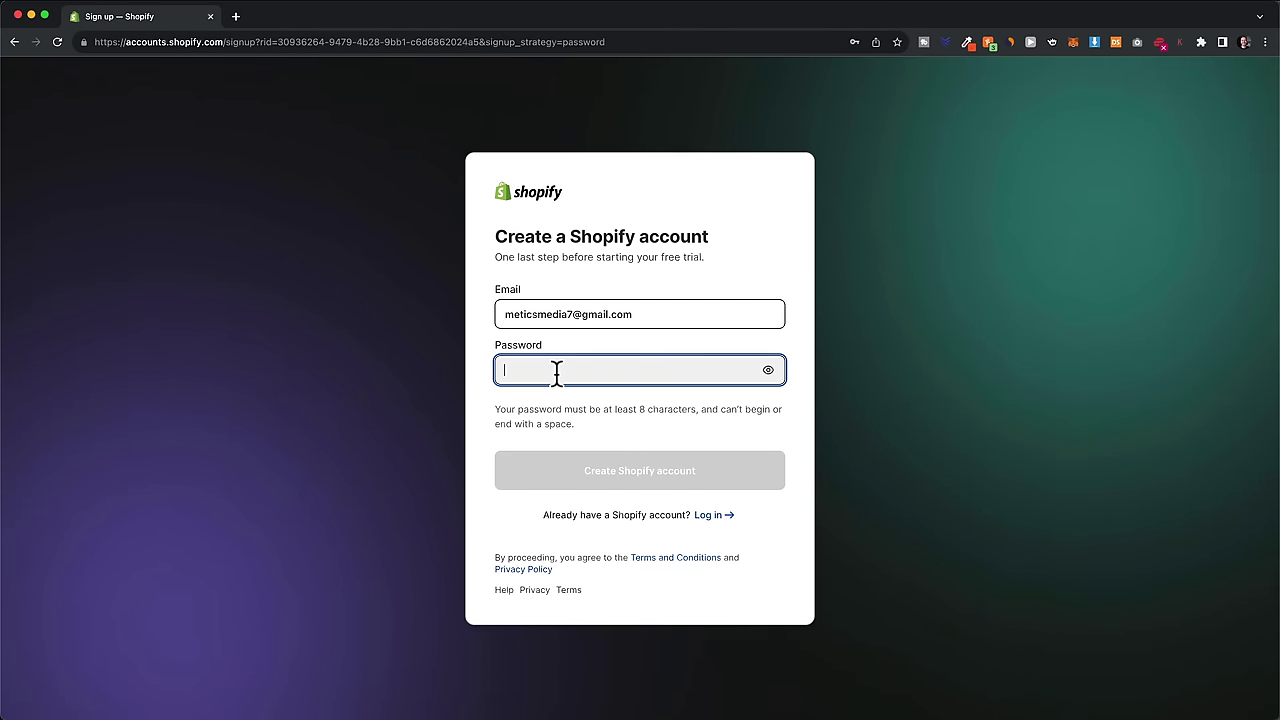
key("super+v")
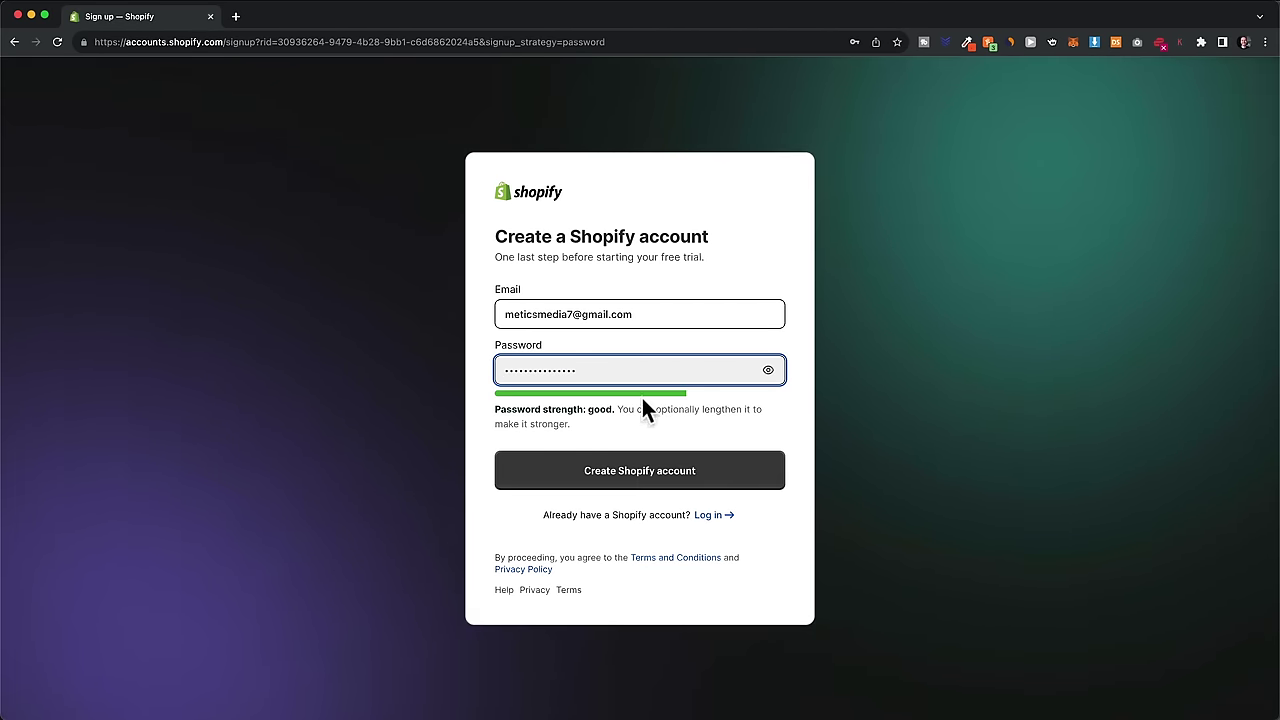
left_click(715, 485)
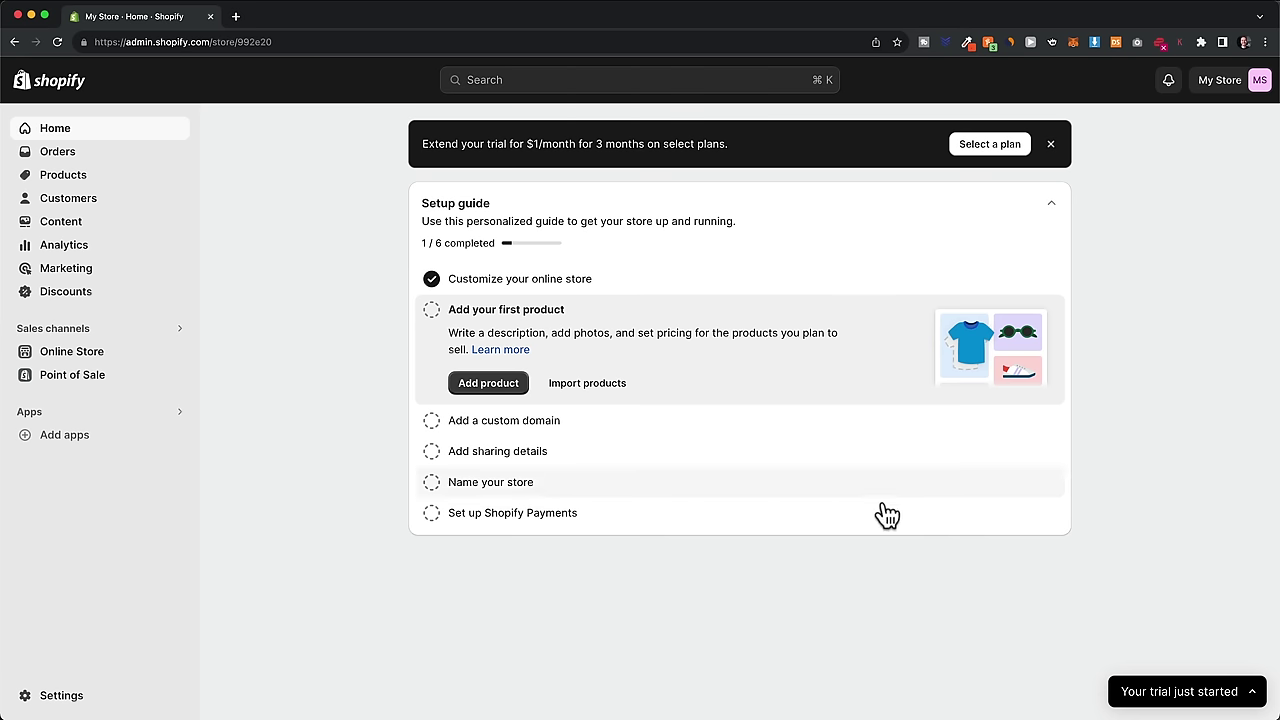
Step: Open the plan selection from the trial notice and choose the Basic plan
left_click(1143, 700)
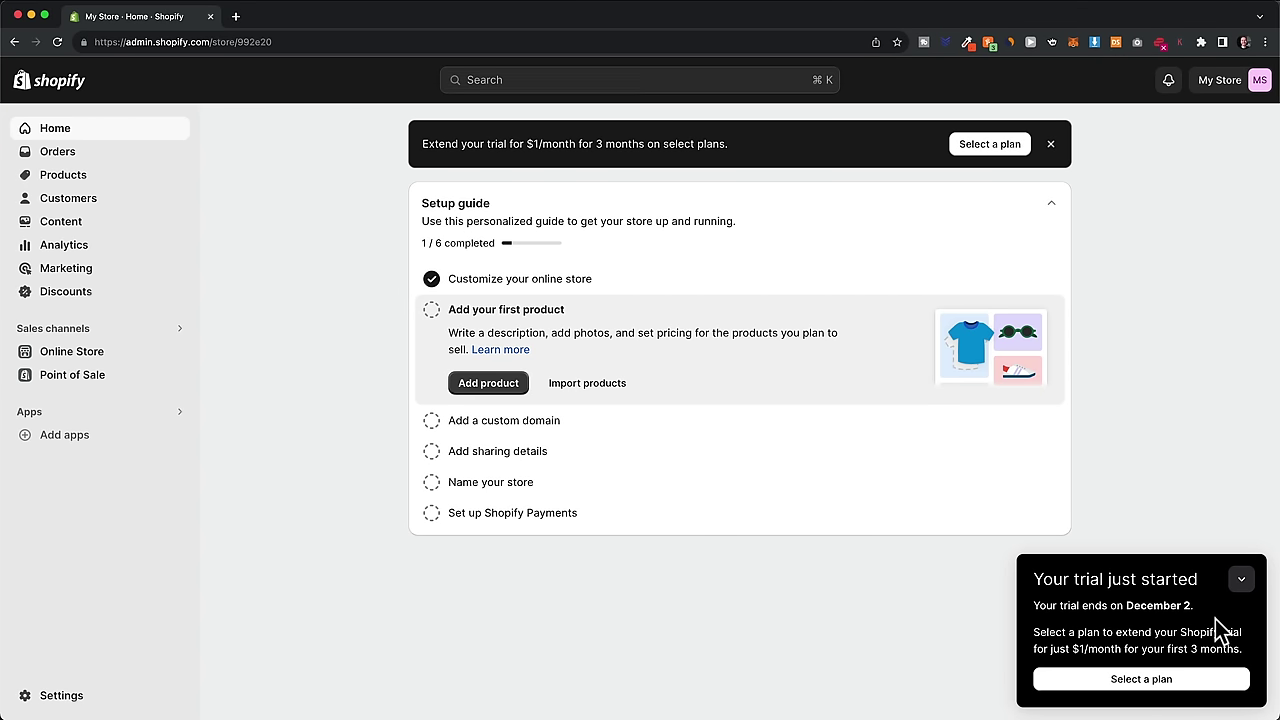
left_click(1180, 680)
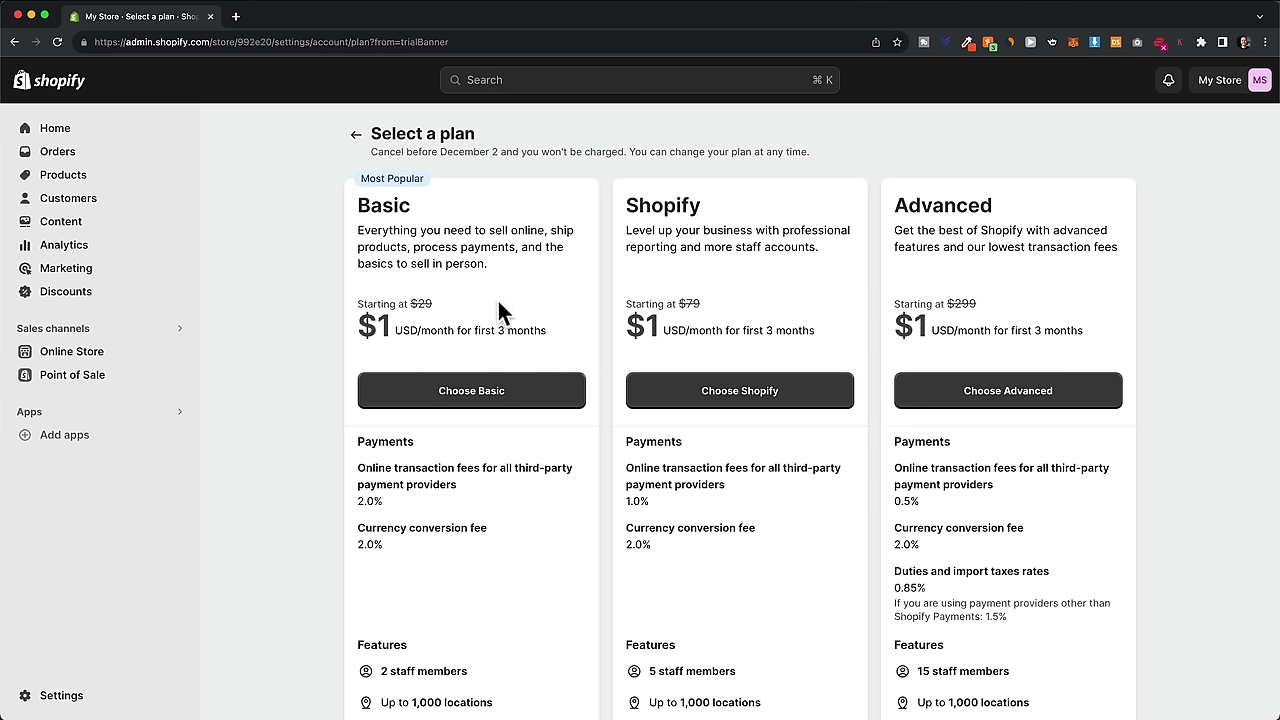
left_click_drag(357, 328, 548, 330)
left_click(478, 408)
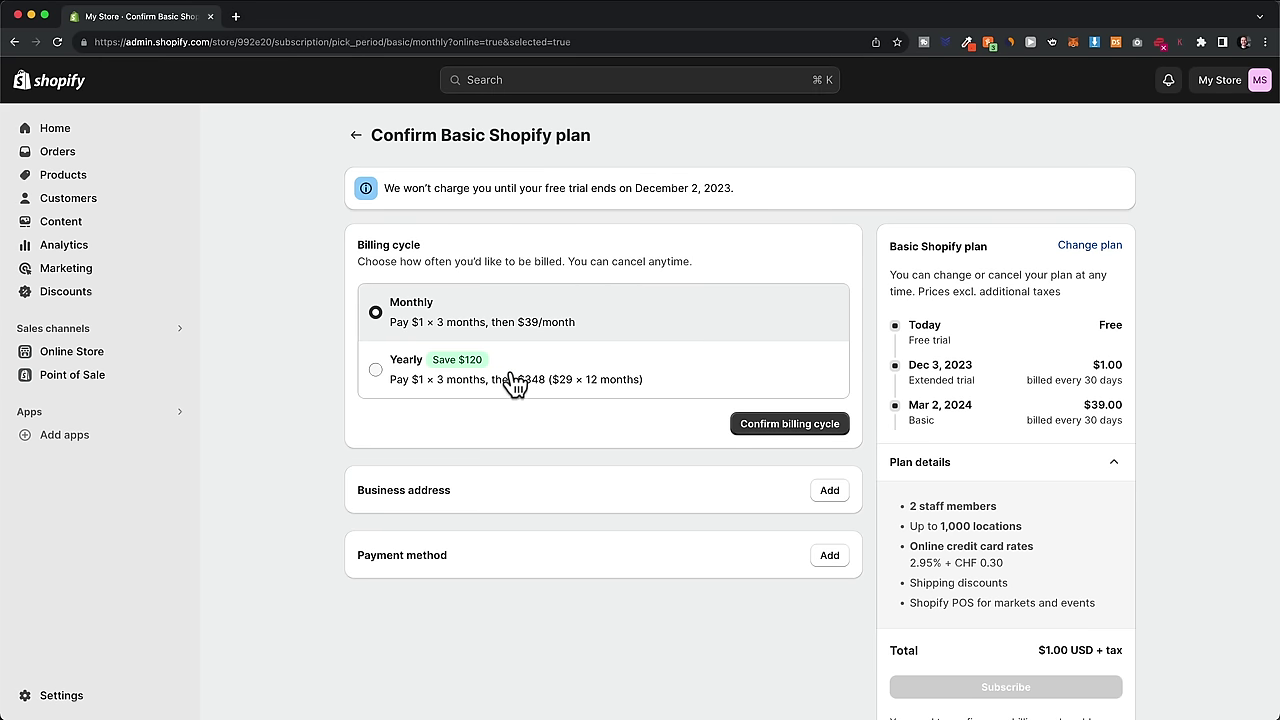
Step: Confirm the monthly billing cycle and subscribe to the Basic Shopify plan
left_click(771, 426)
scroll(773, 415, "down", 2)
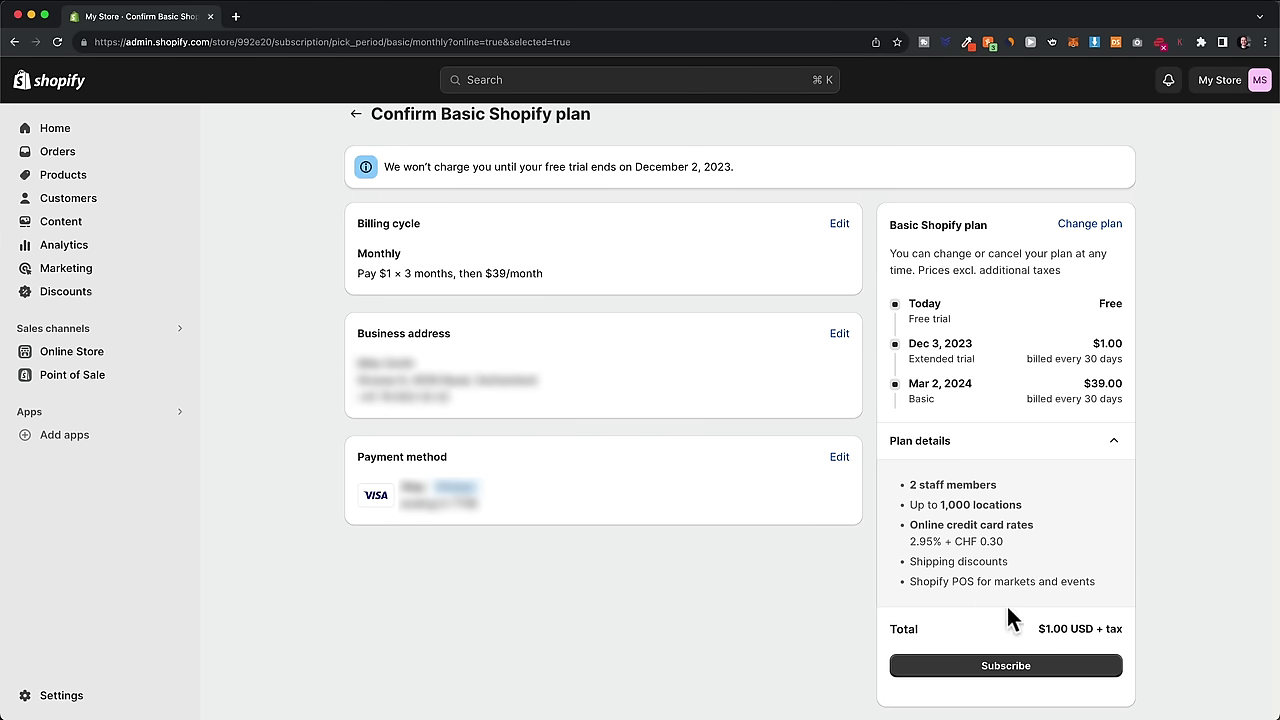
left_click(1006, 666)
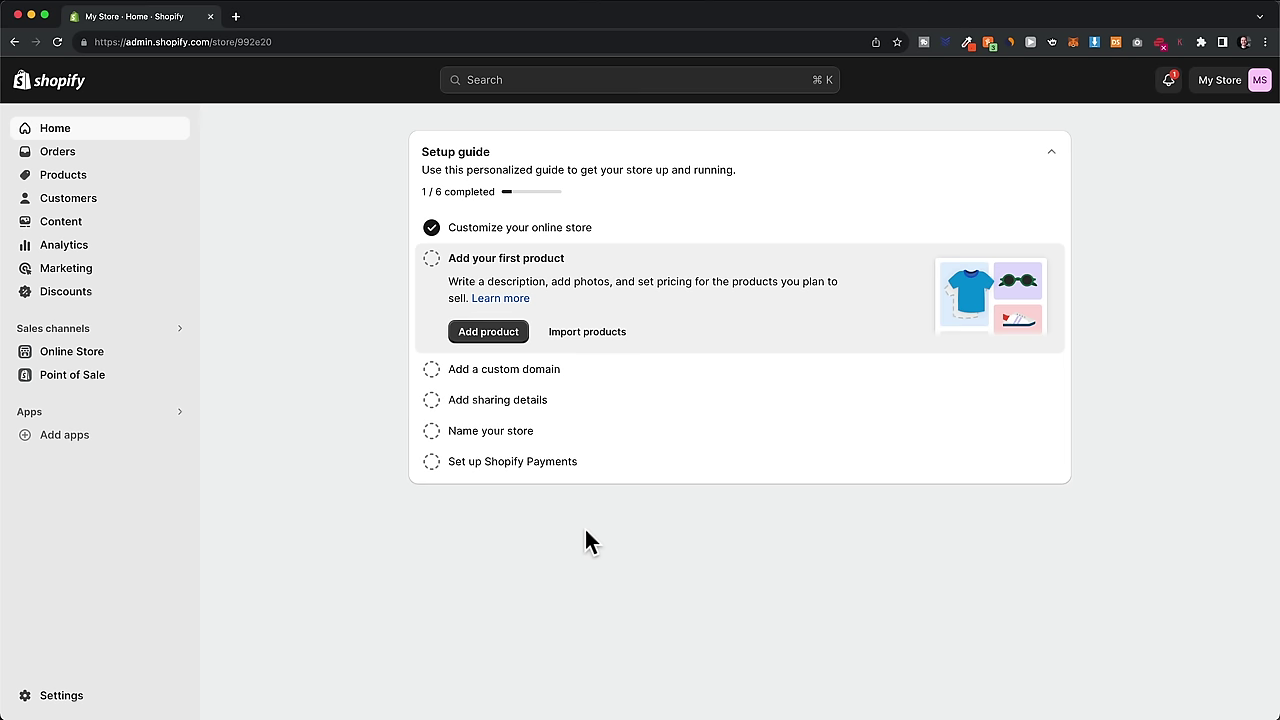
Step: Open the online store's themes, look through the current and popular free themes, and visit the Theme Store
left_click(104, 367)
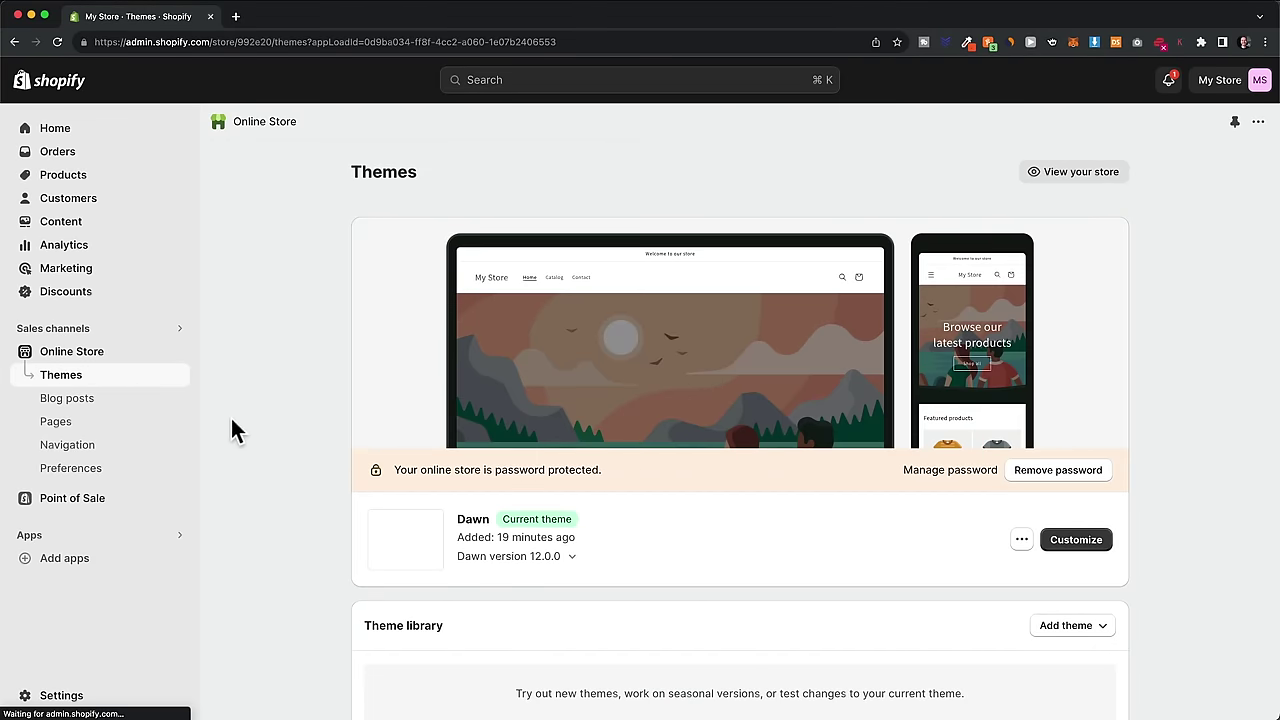
scroll(262, 432, "down", 3)
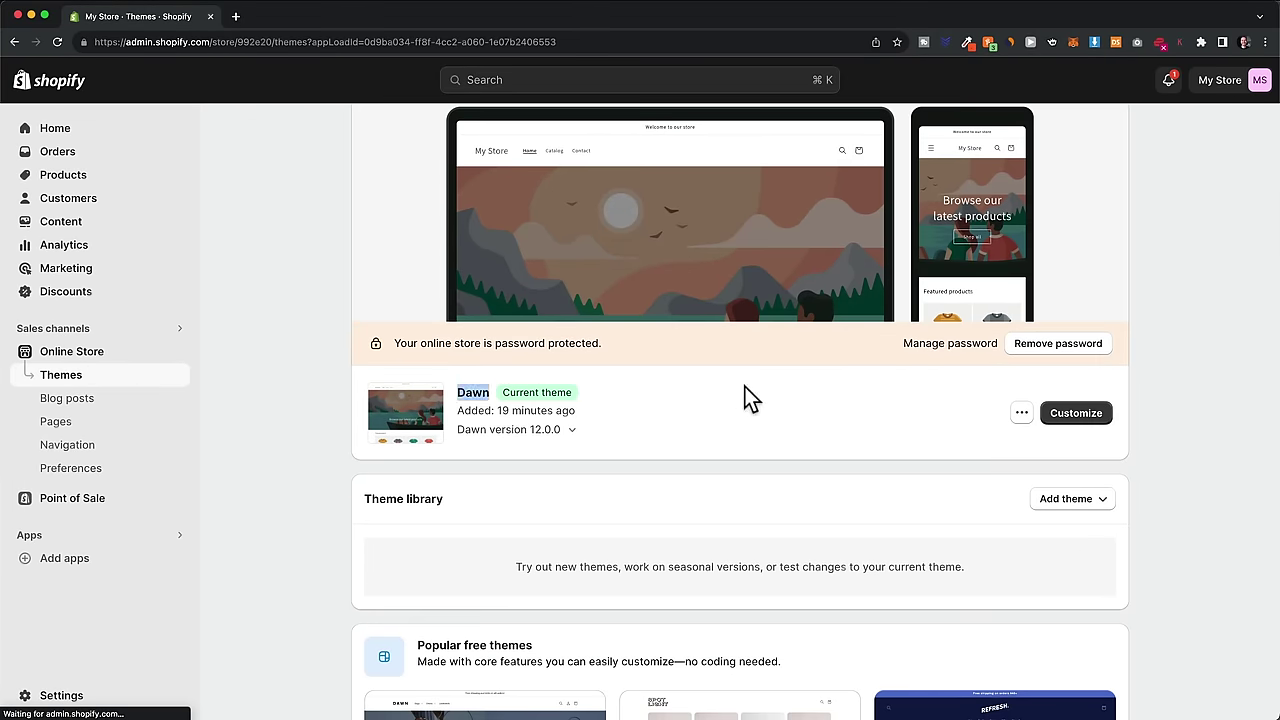
scroll(794, 303, "up", 1)
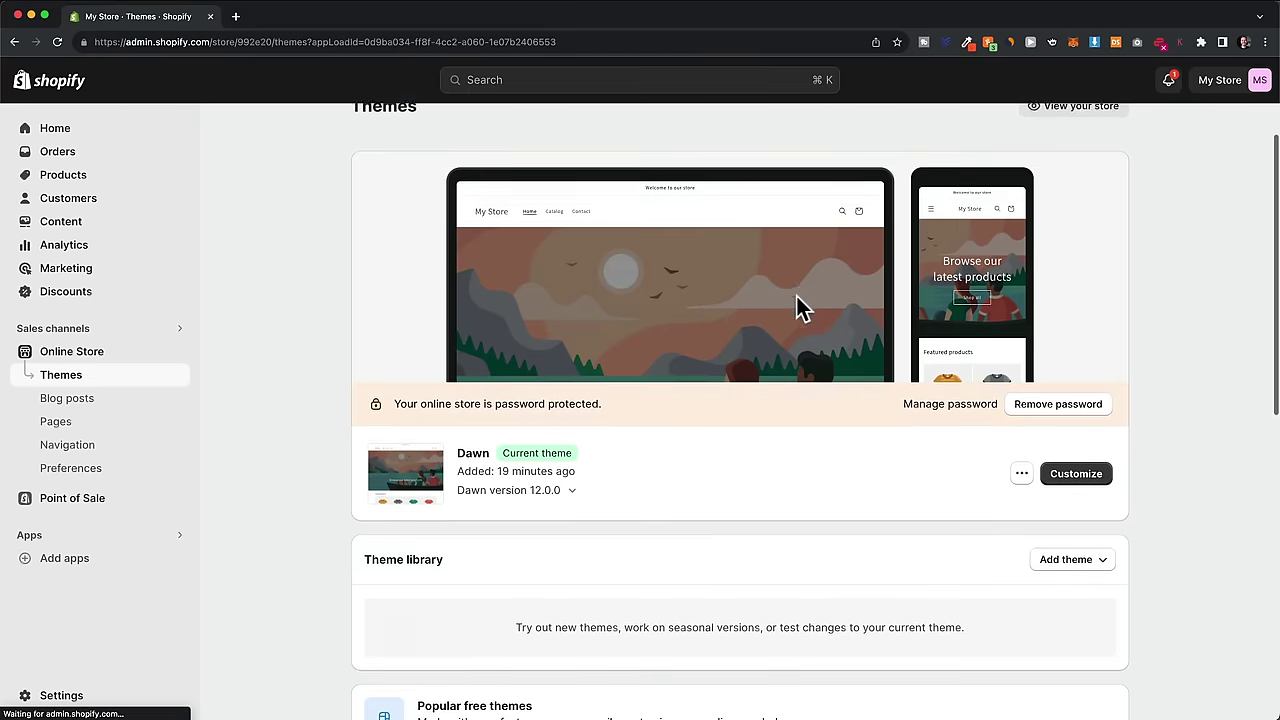
scroll(810, 320, "down", 5)
scroll(903, 457, "down", 5)
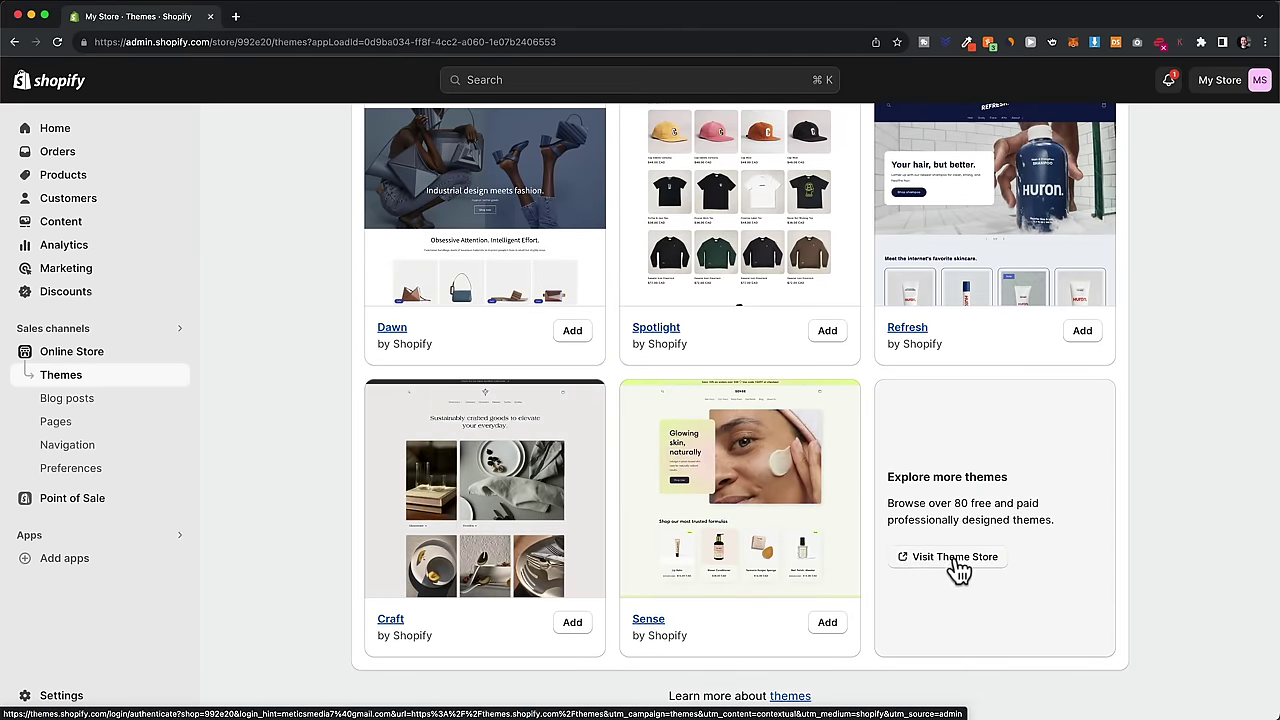
left_click(955, 558)
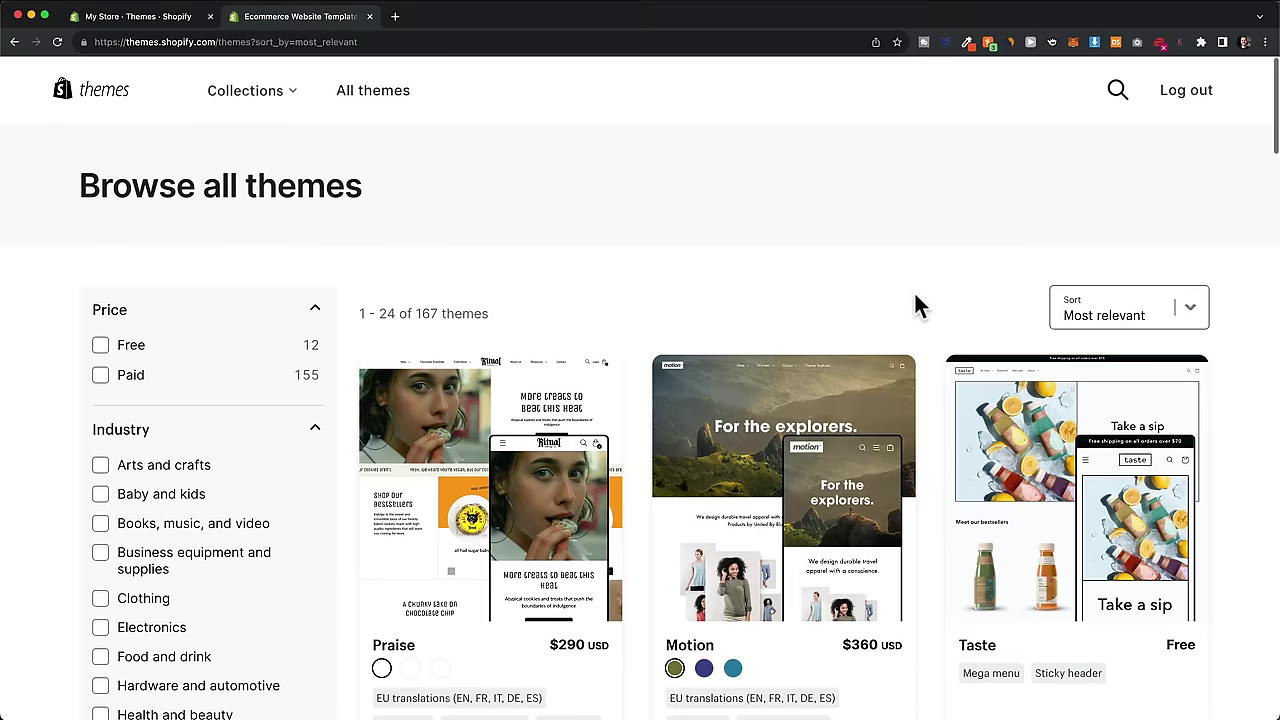
Step: Look through the free and paid themes in the Theme Store and compare their prices and features
scroll(916, 306, "down", 5)
scroll(930, 426, "down", 5)
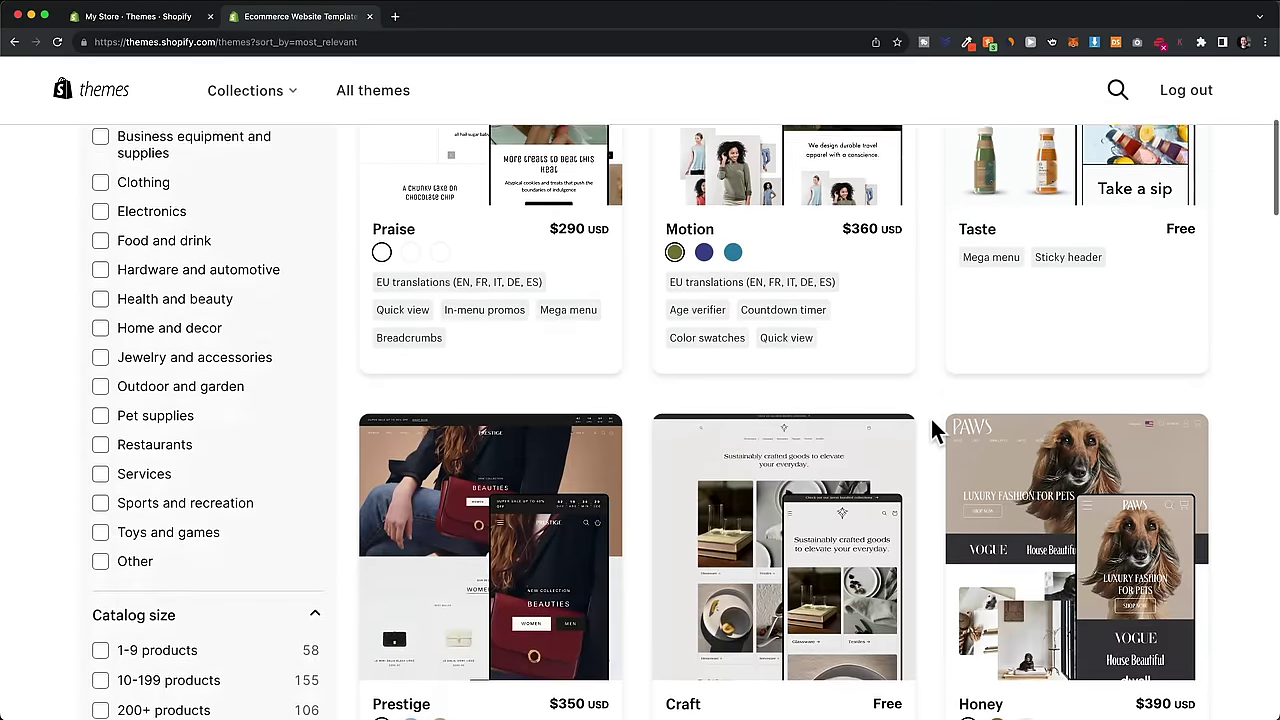
scroll(931, 430, "down", 5)
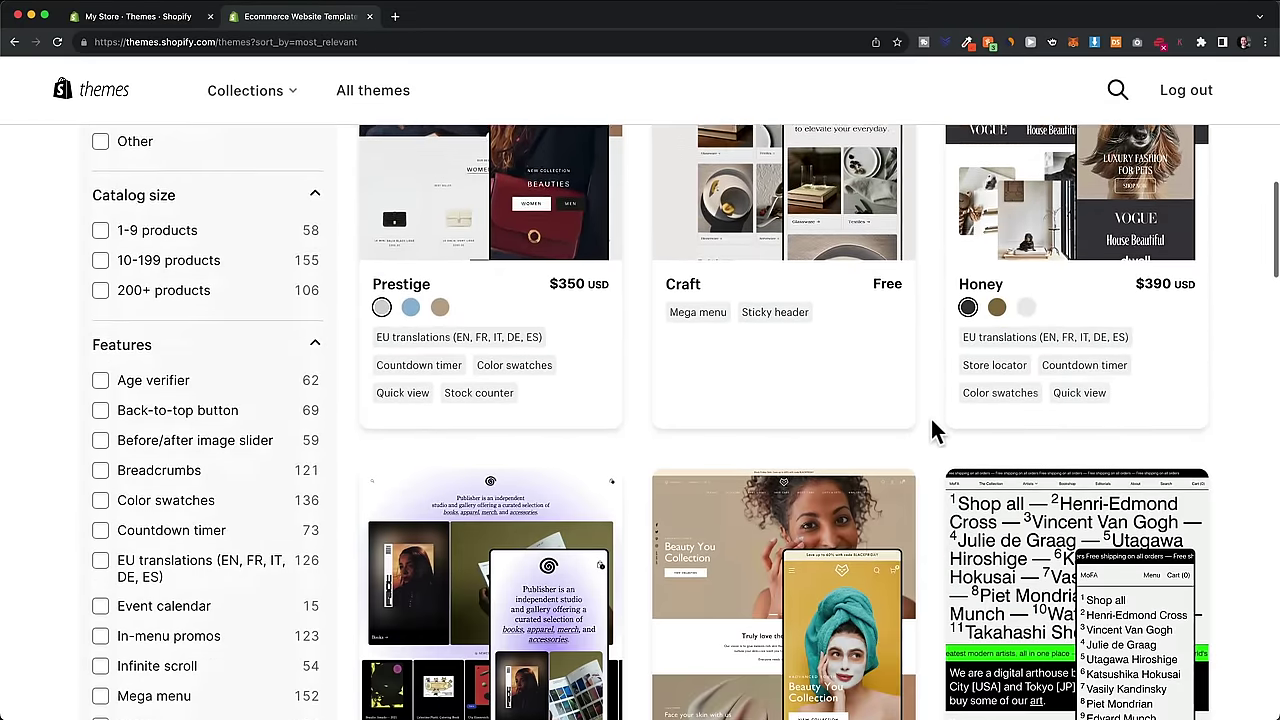
scroll(945, 410, "down", 5)
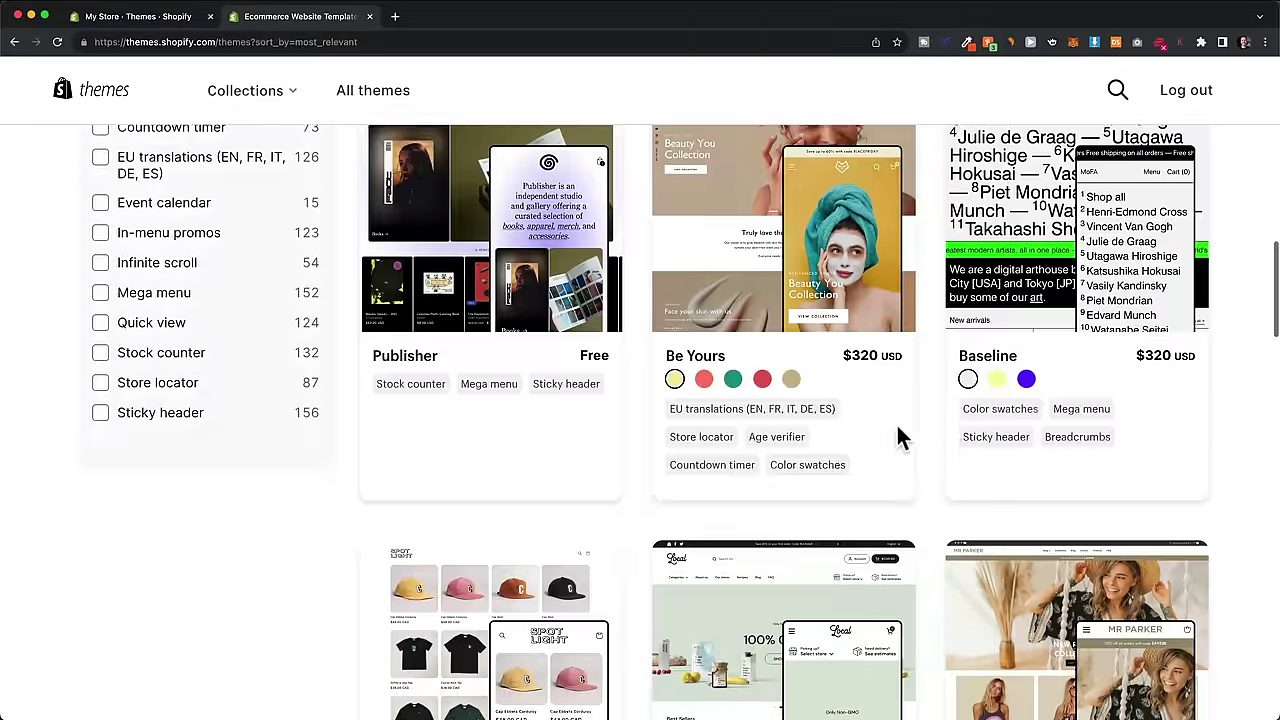
scroll(920, 482, "down", 3)
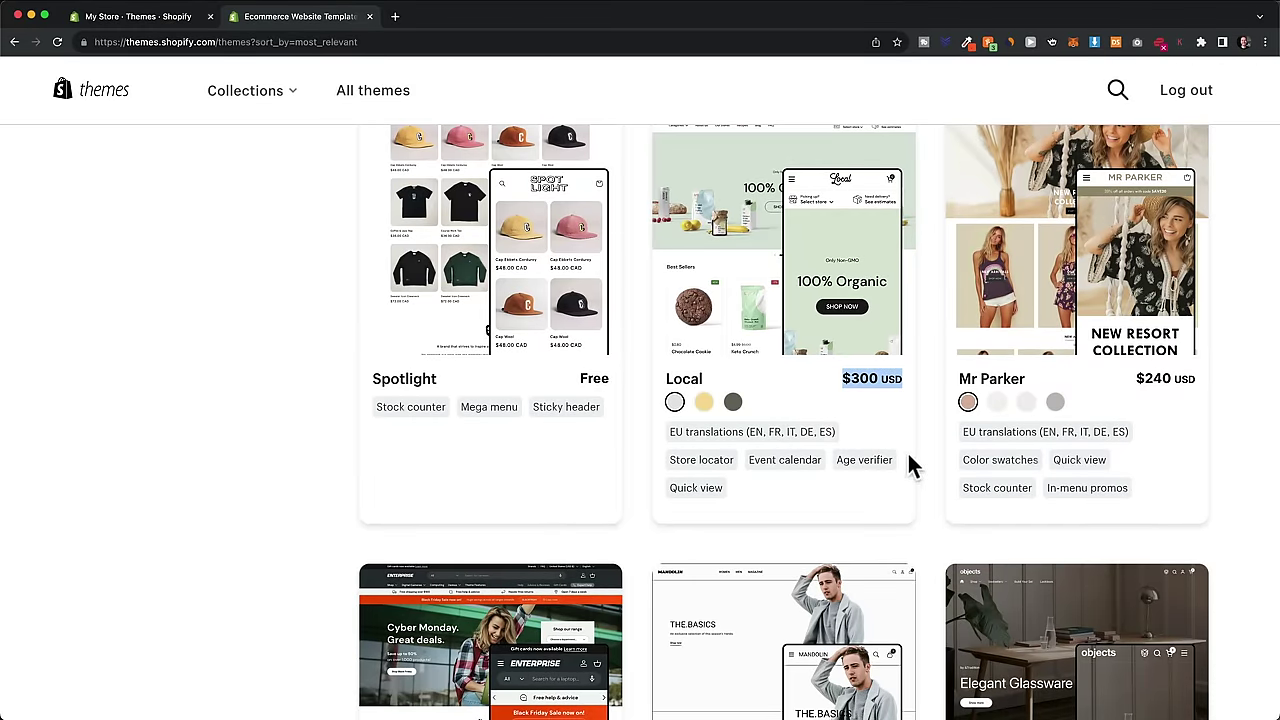
scroll(910, 460, "up", 10)
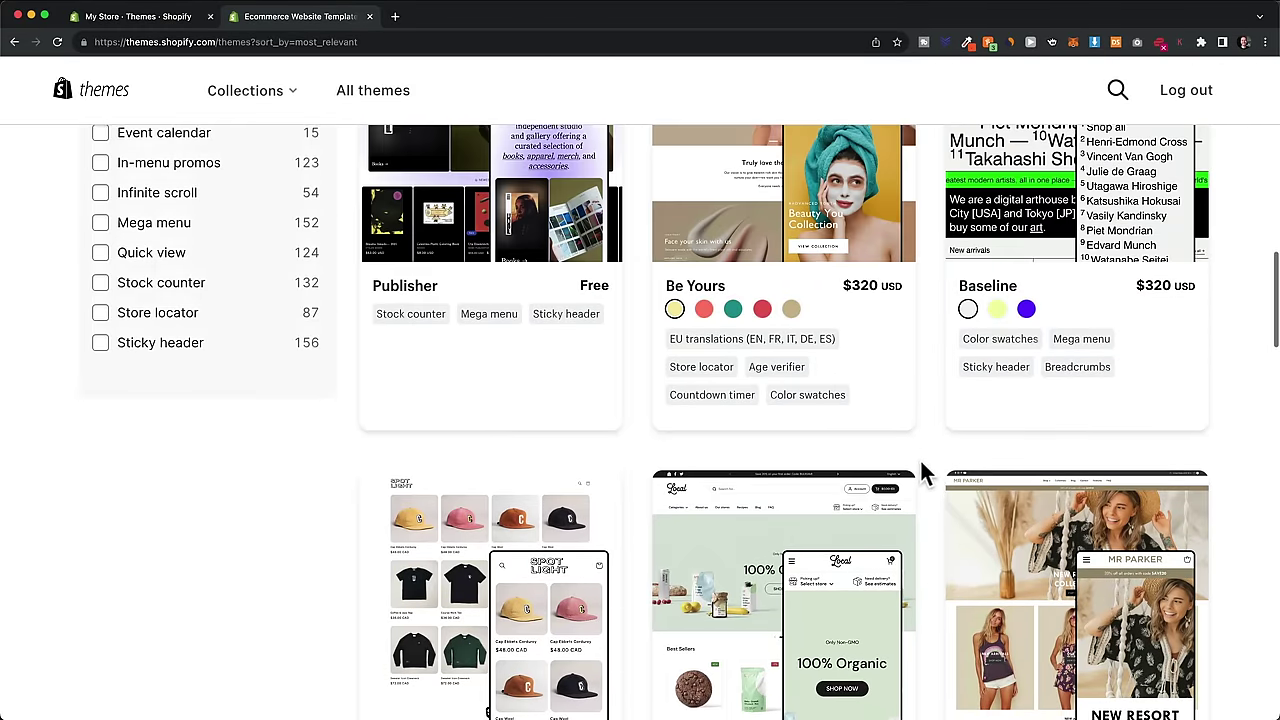
scroll(920, 456, "up", 10)
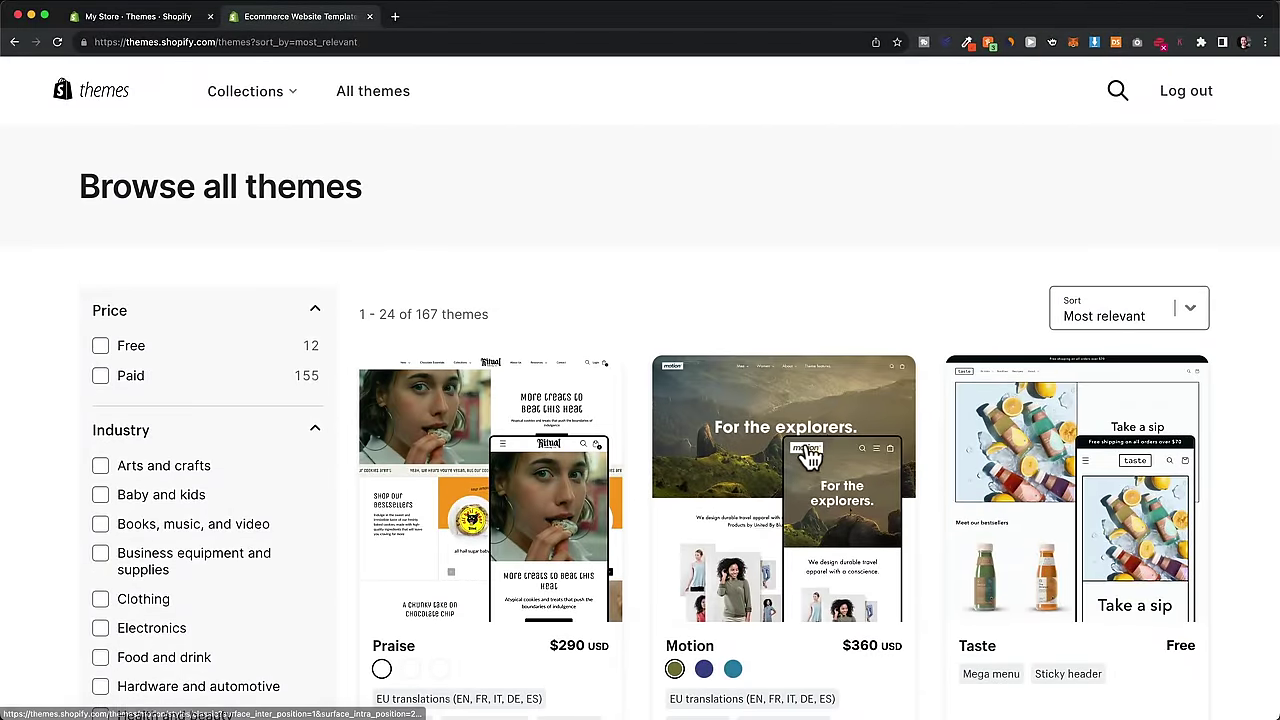
Step: Filter the Theme Store to free themes and look through the available designs
left_click(101, 346)
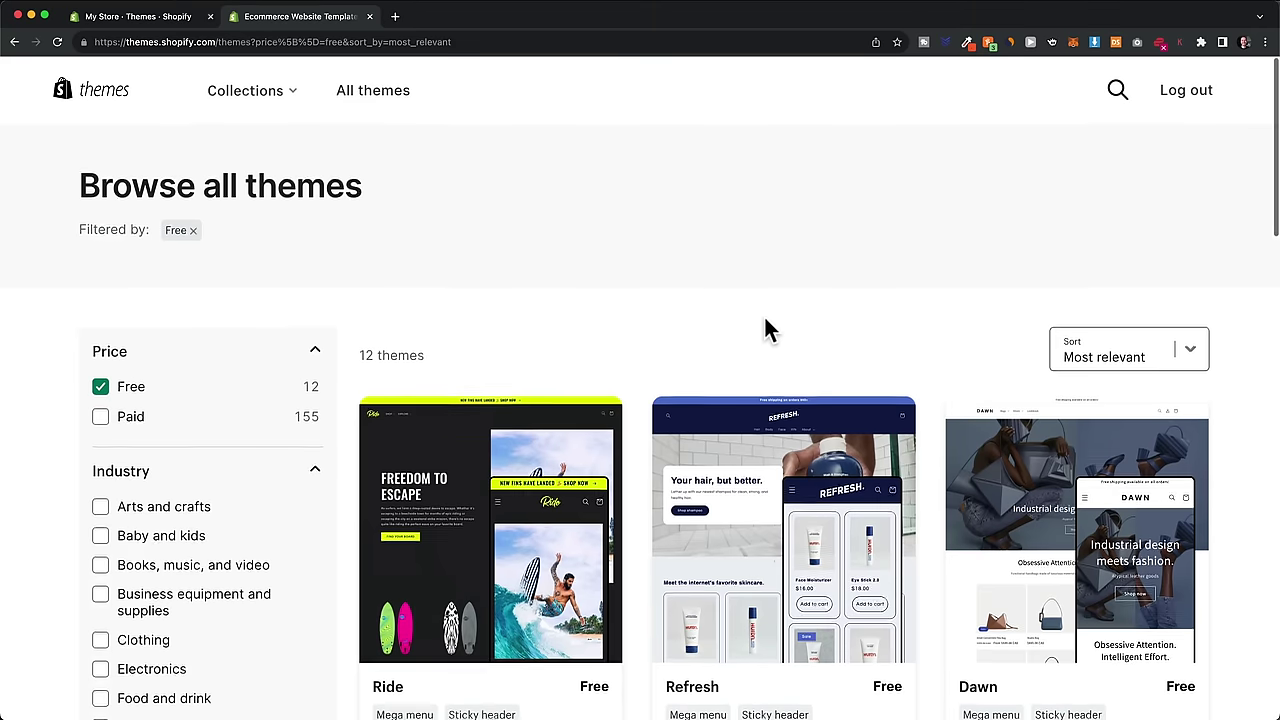
scroll(766, 329, "down", 5)
scroll(920, 390, "down", 4)
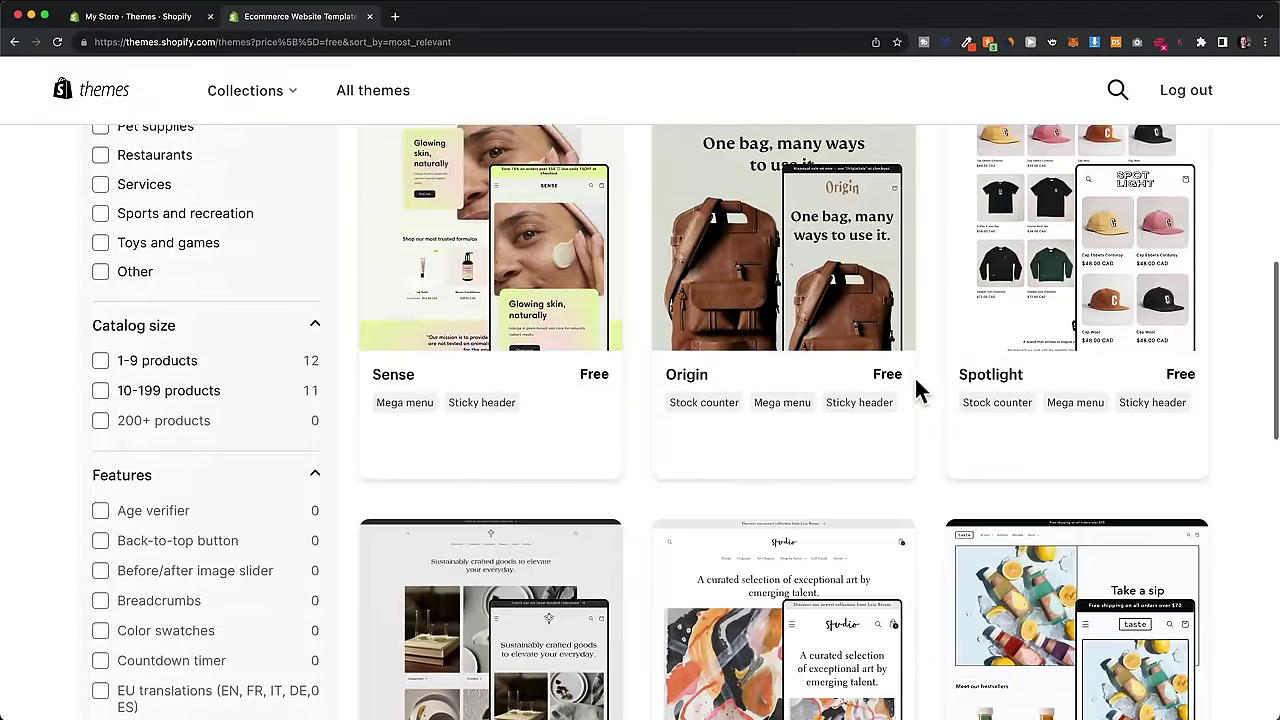
scroll(920, 390, "up", 3)
scroll(918, 392, "up", 6)
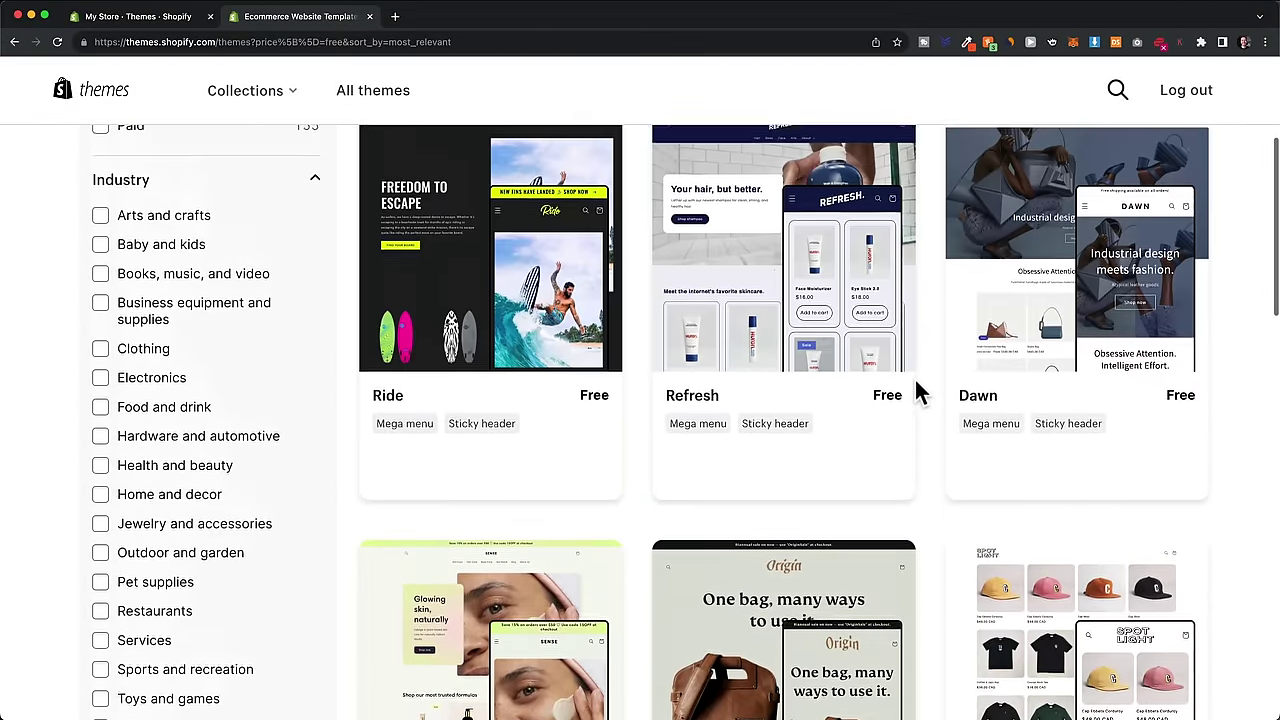
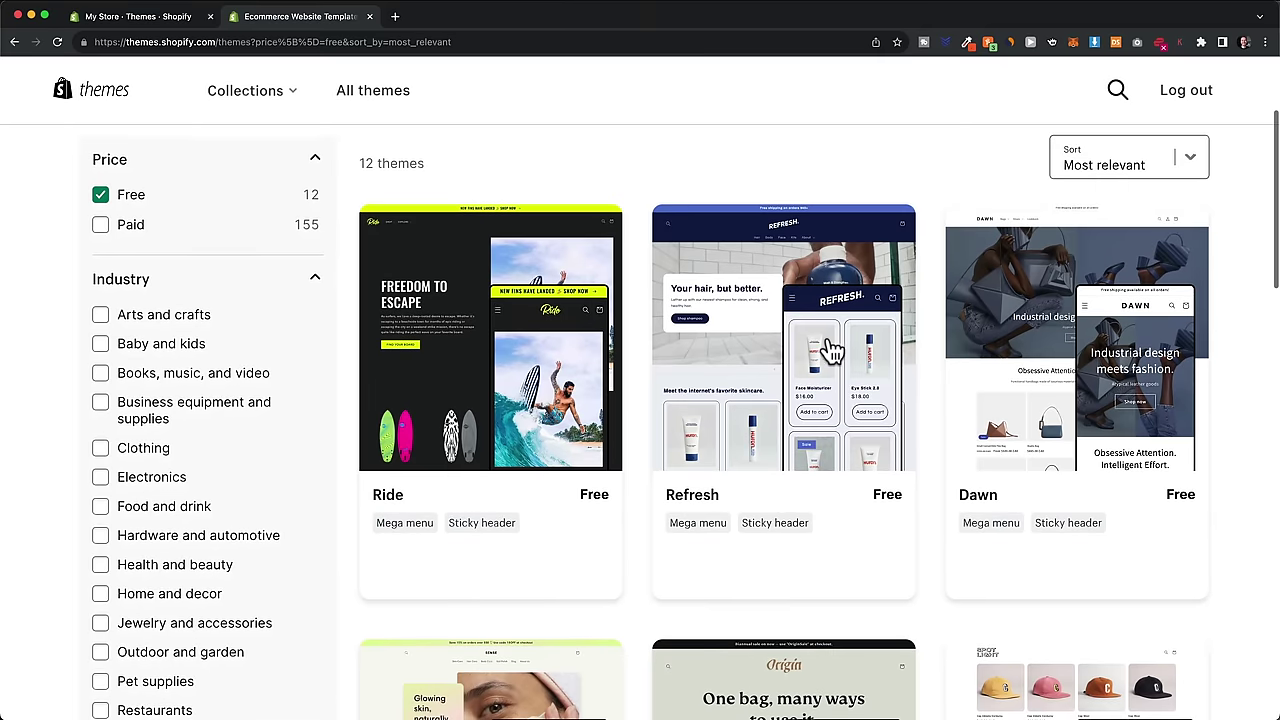
Step: Open the free Refresh theme, view its demo store and look through the Body collection page
scroll(800, 360, "down", 1)
left_click(779, 372)
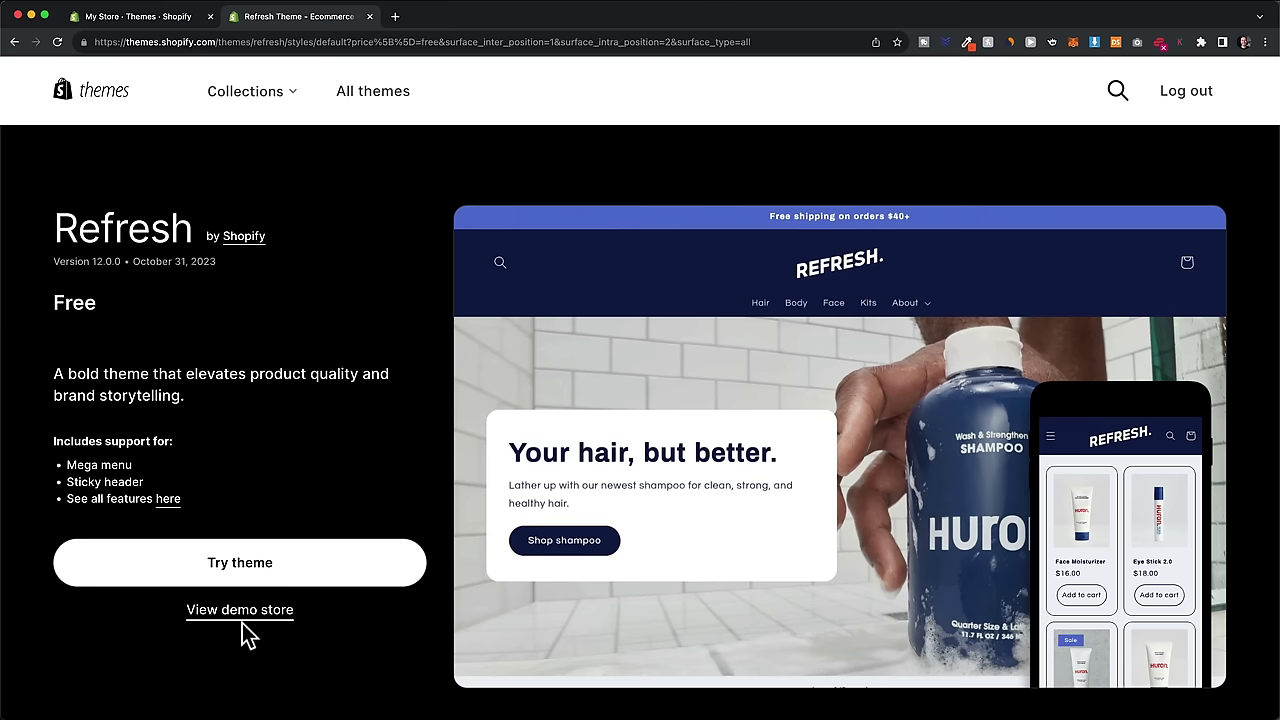
left_click(251, 612)
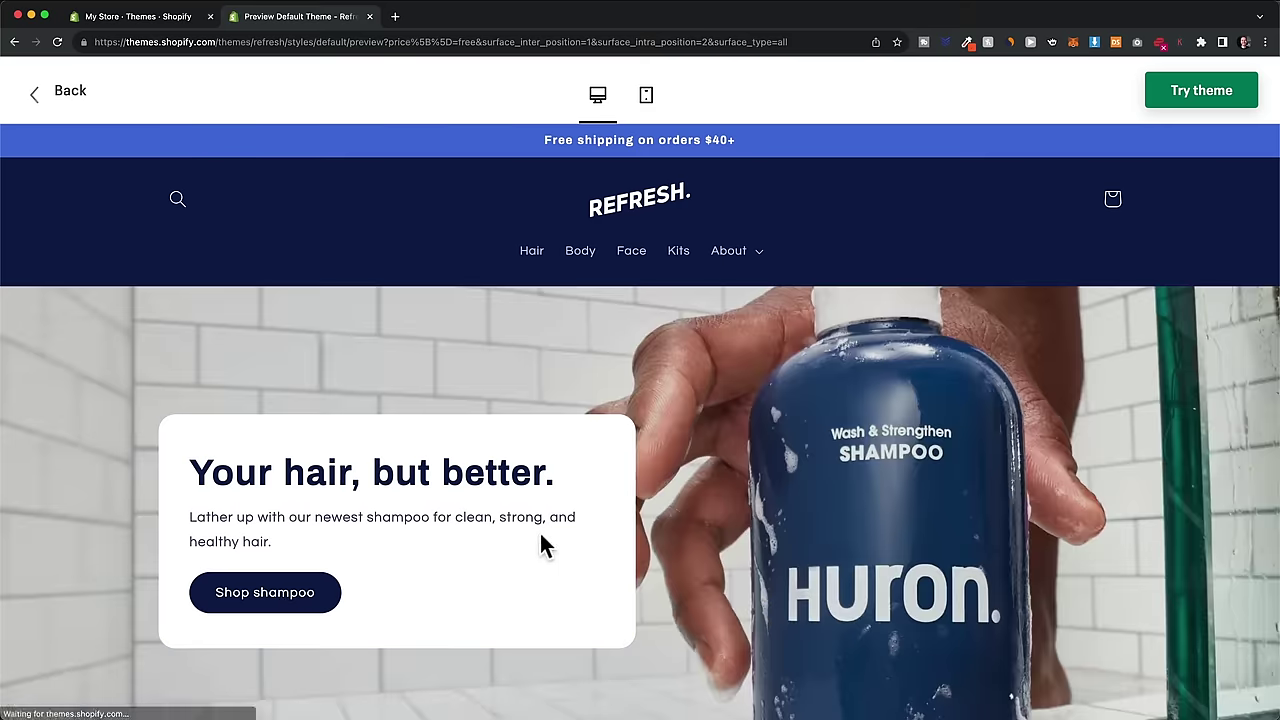
left_click(581, 252)
scroll(660, 400, "down", 2)
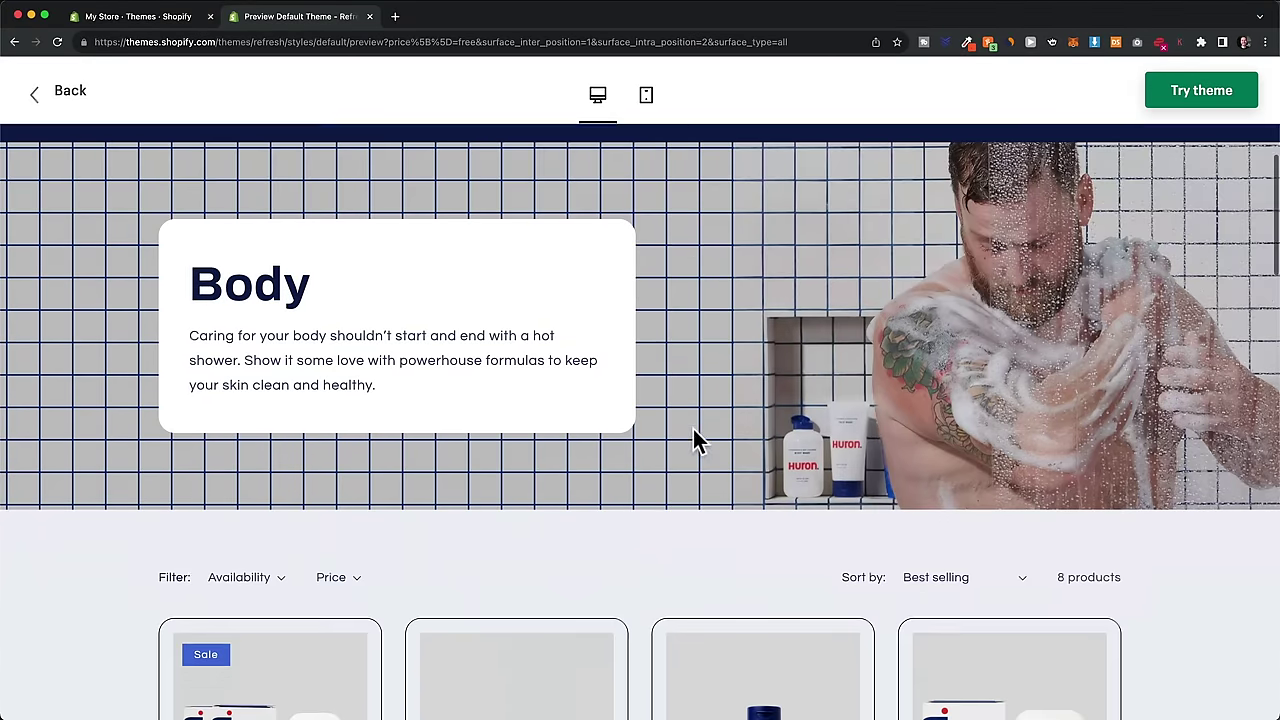
scroll(695, 440, "down", 5)
scroll(640, 440, "up", 5)
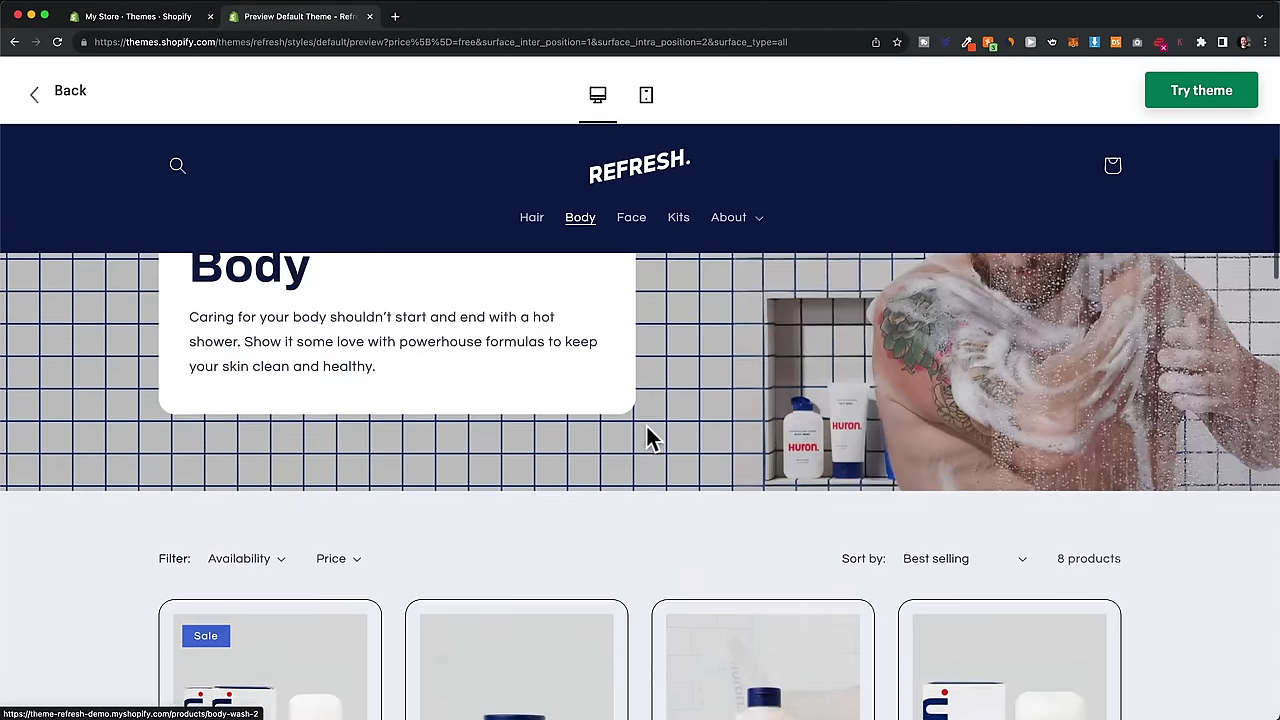
scroll(655, 430, "up", 2)
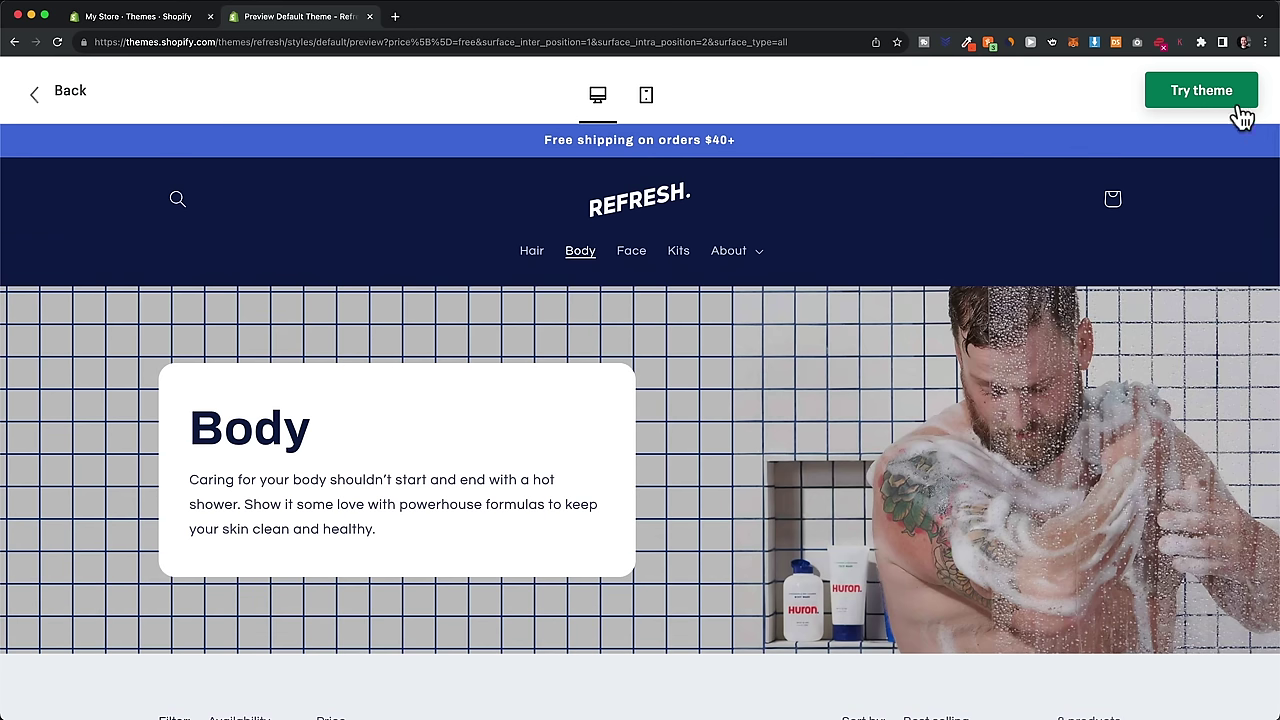
Step: Try the Refresh theme by adding it to the store's theme library
left_click(1203, 100)
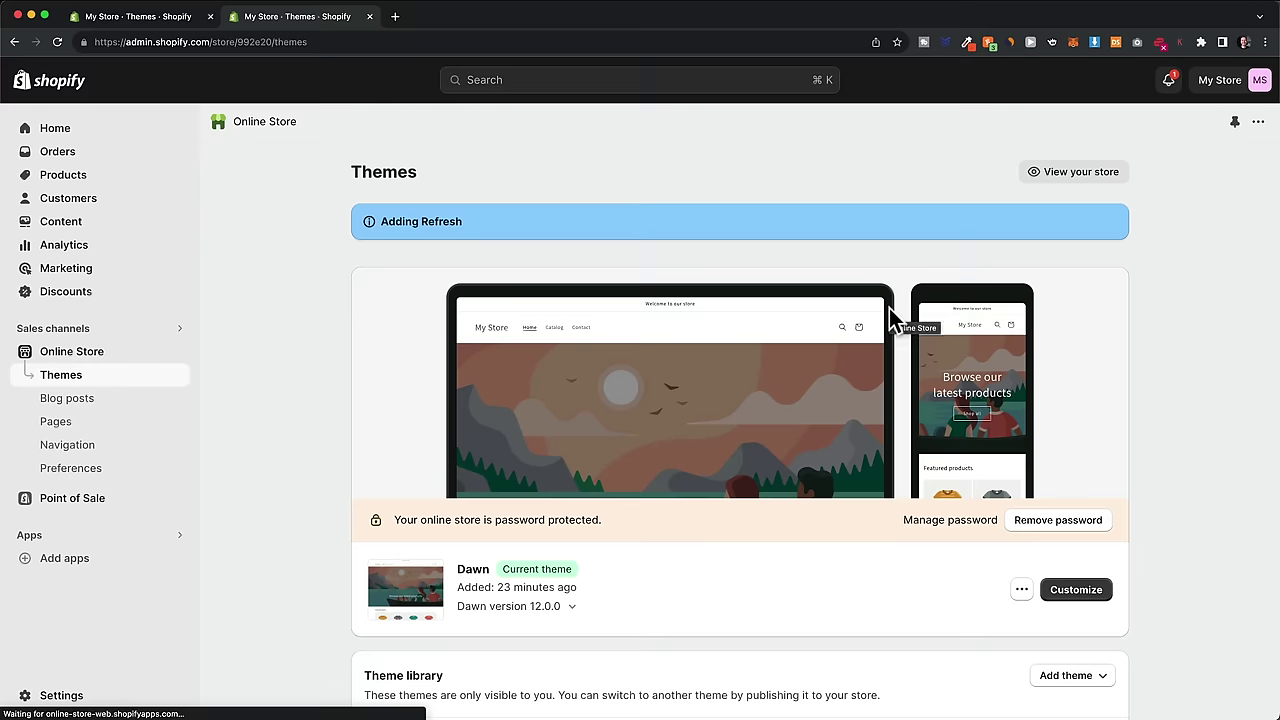
scroll(889, 310, "down", 3)
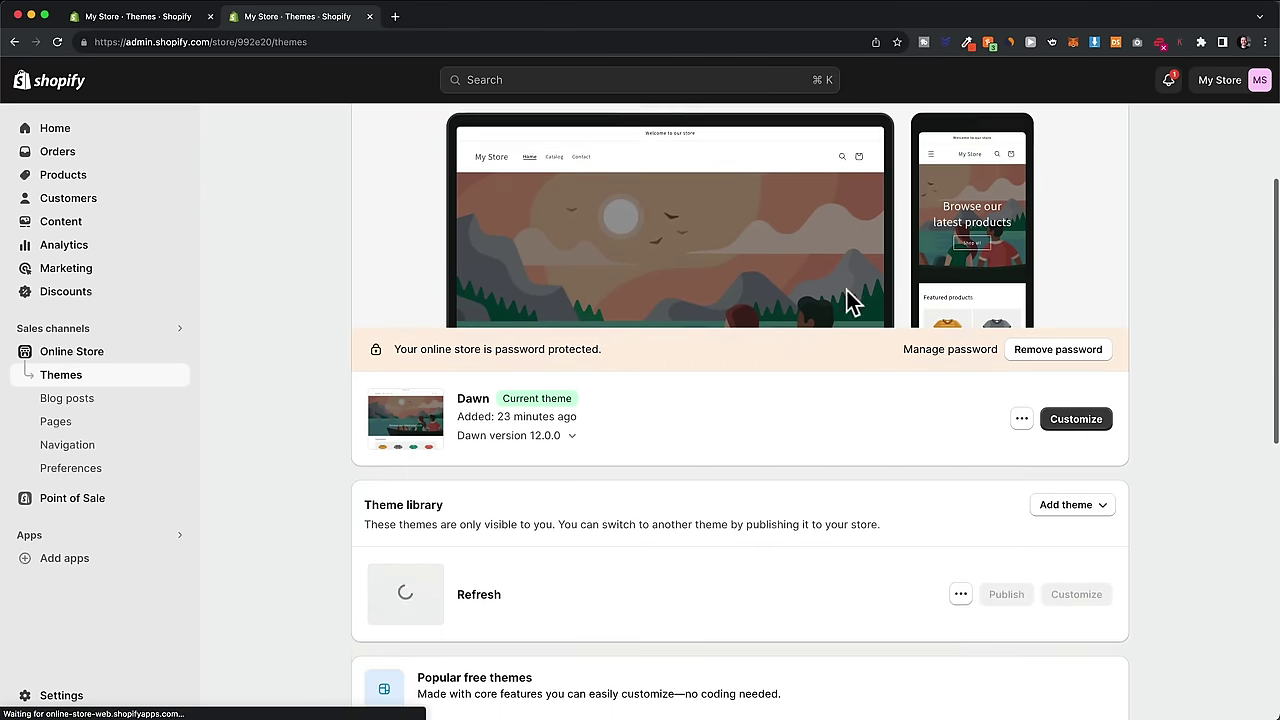
scroll(840, 303, "down", 3)
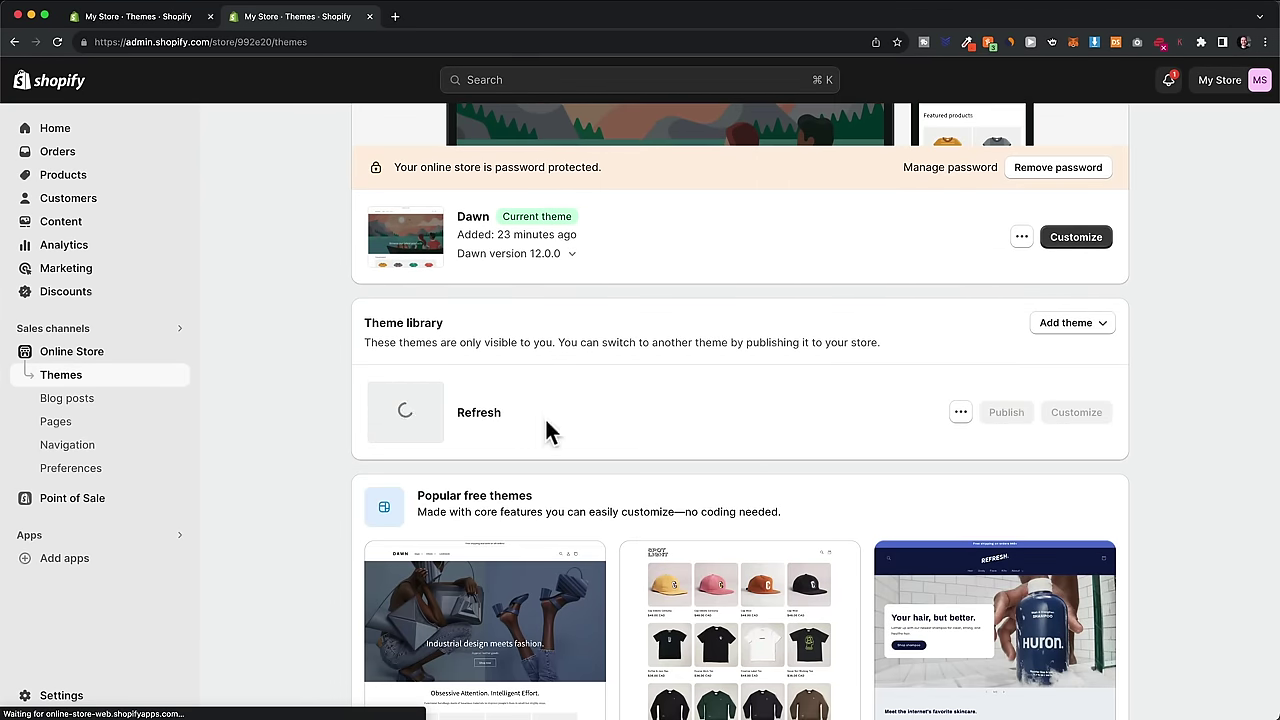
double_click(463, 412)
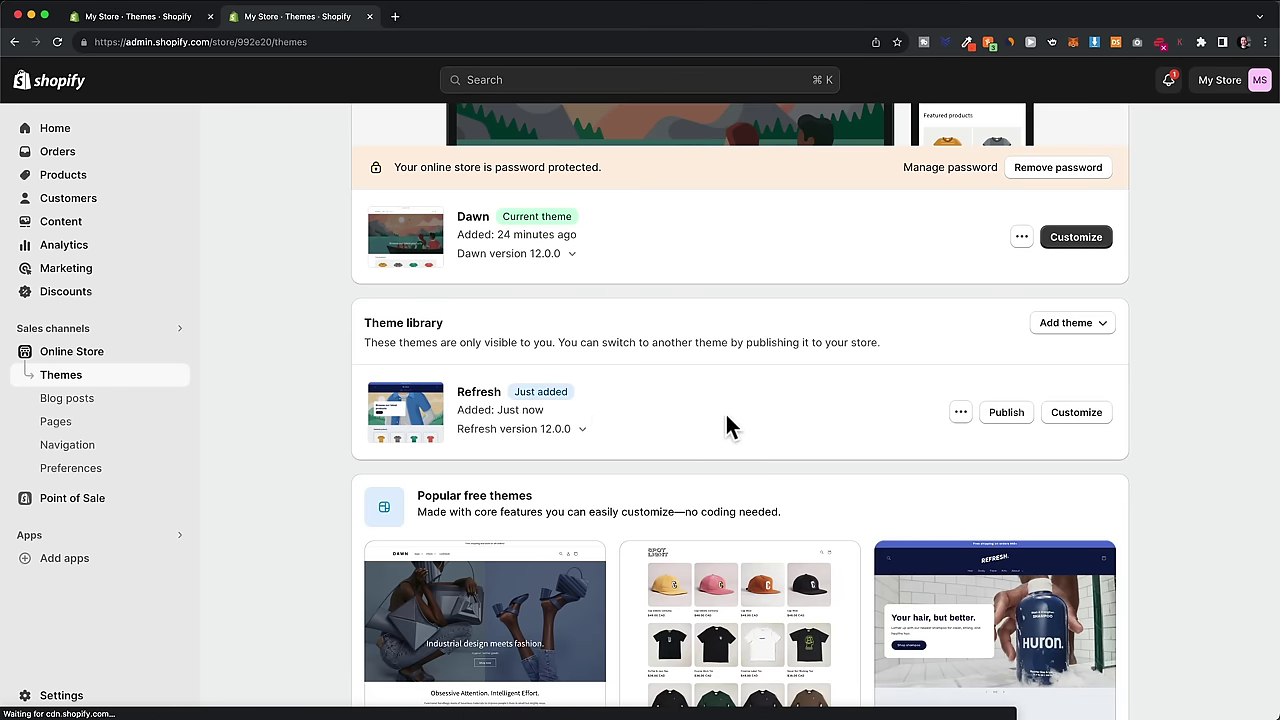
Step: Publish the Refresh theme in place of Dawn and check its preview on the themes page
left_click(1008, 413)
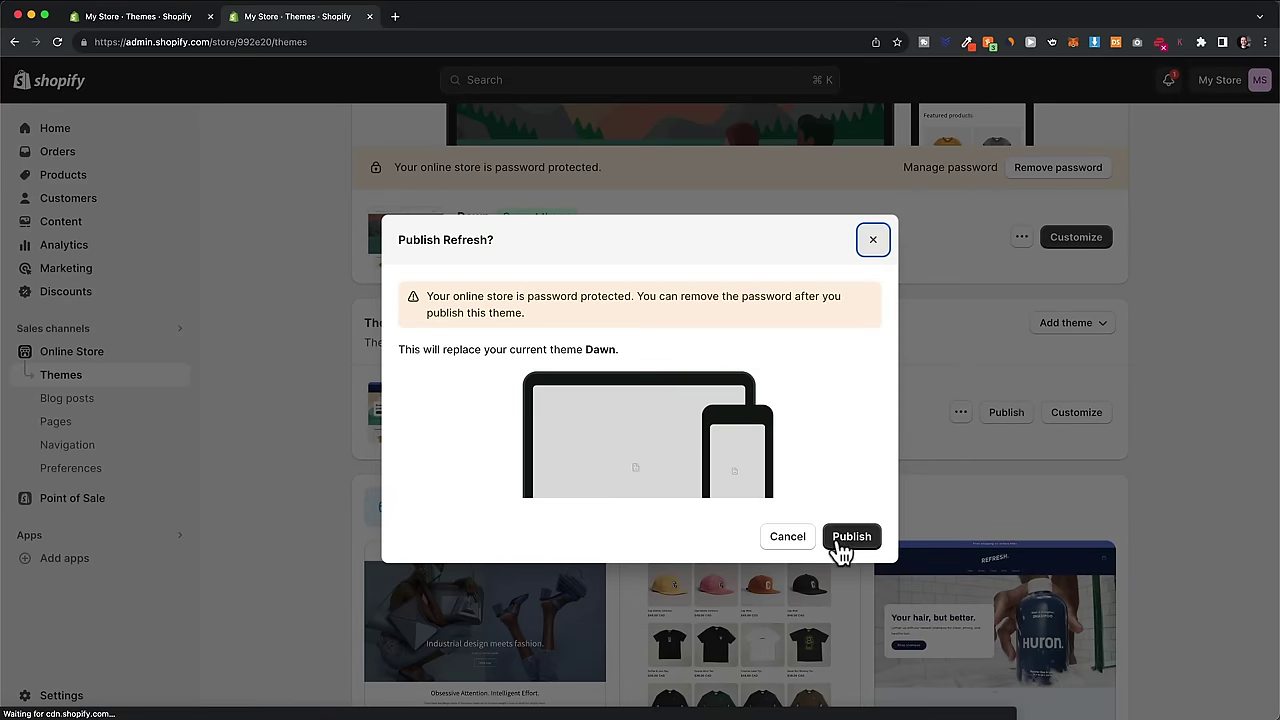
left_click(848, 540)
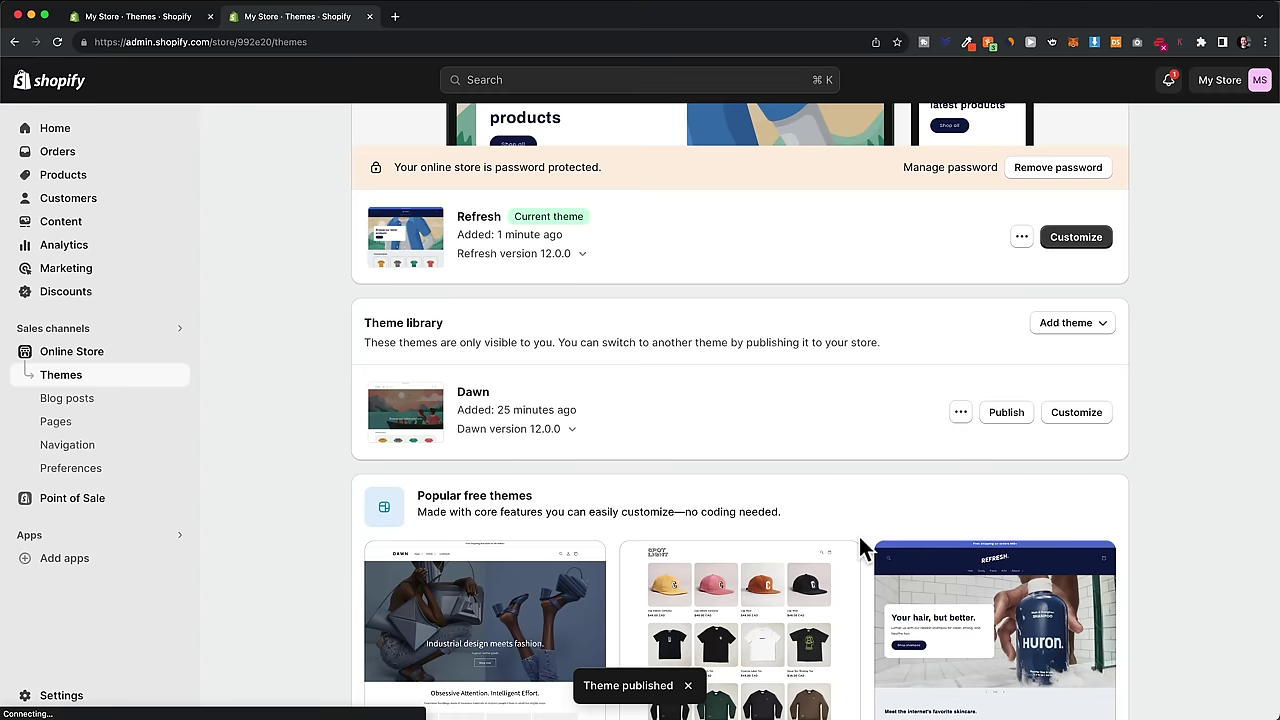
scroll(859, 536, "up", 2)
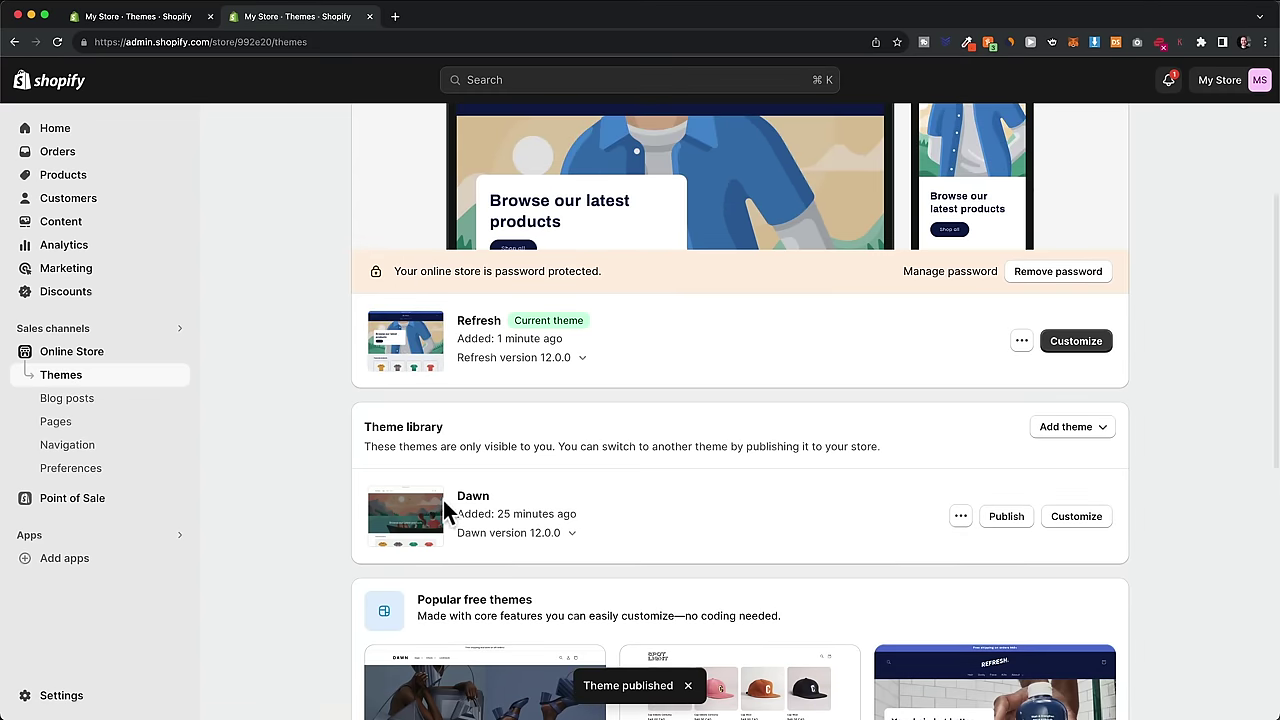
scroll(549, 537, "up", 1)
scroll(486, 551, "up", 2)
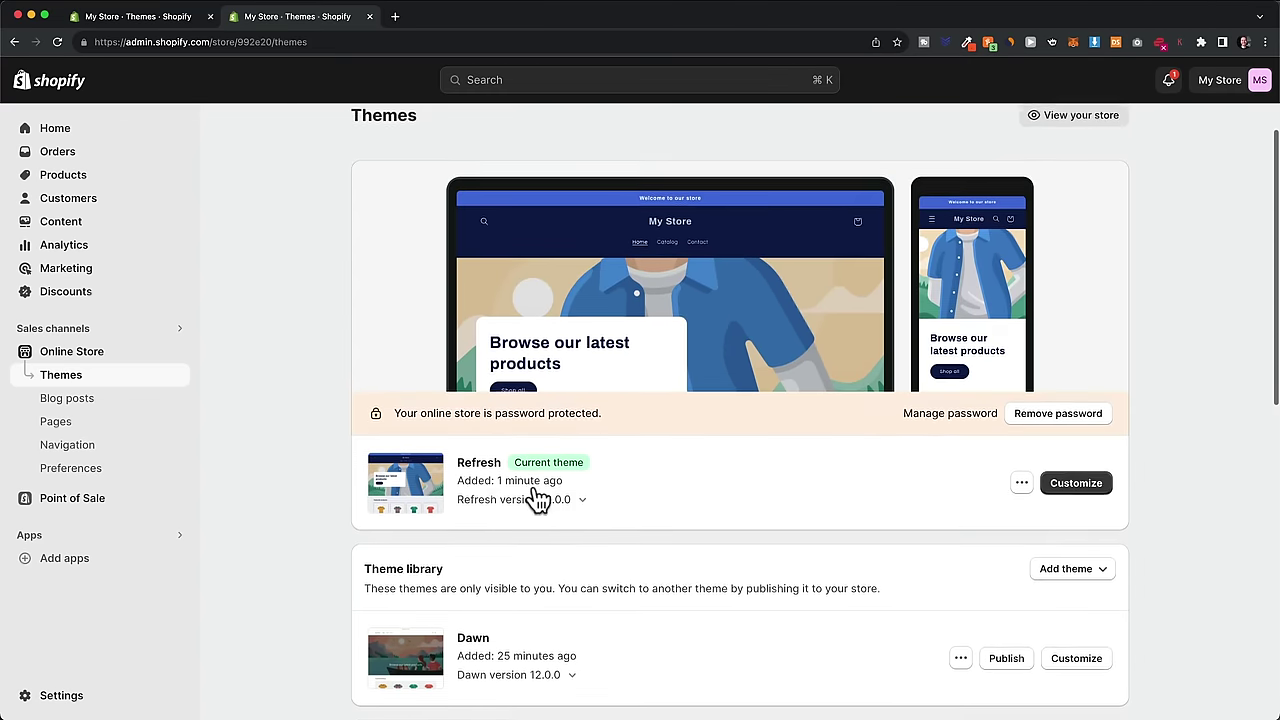
scroll(538, 500, "up", 1)
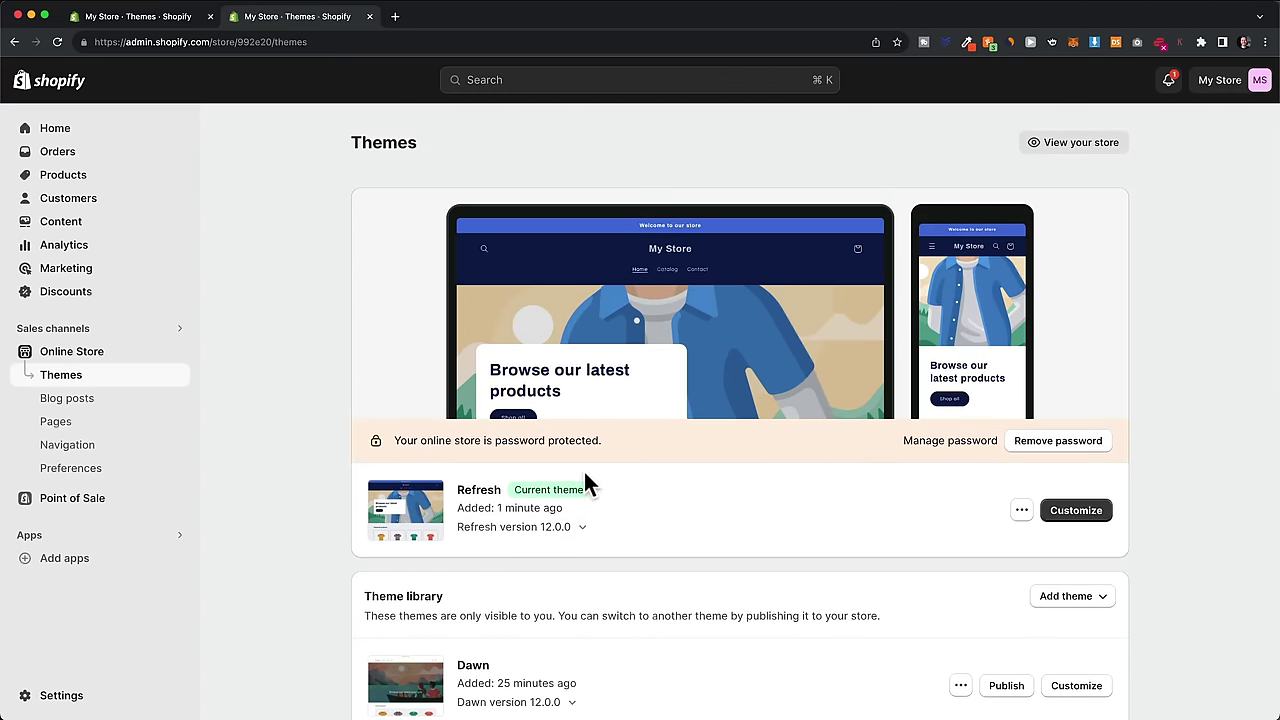
double_click(470, 490)
scroll(400, 430, "up", 1)
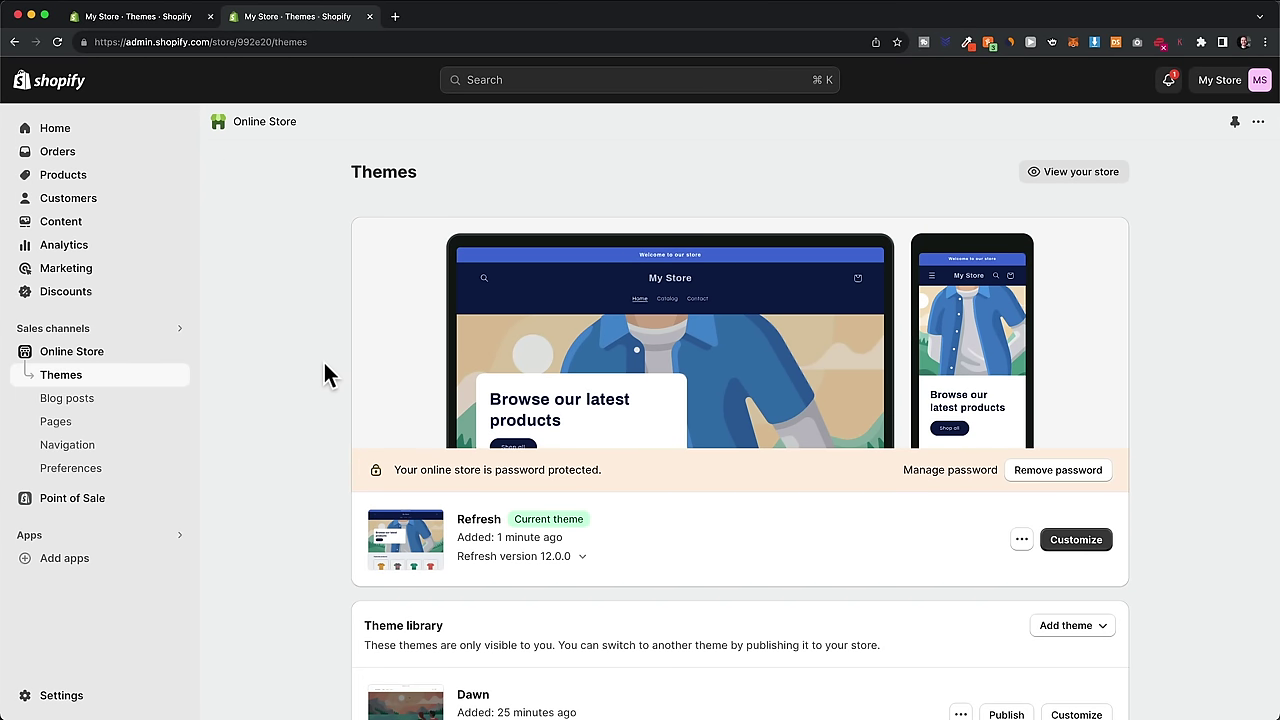
Step: Publish the Dawn theme from the theme library to replace Refresh as the current theme
scroll(330, 375, "down", 5)
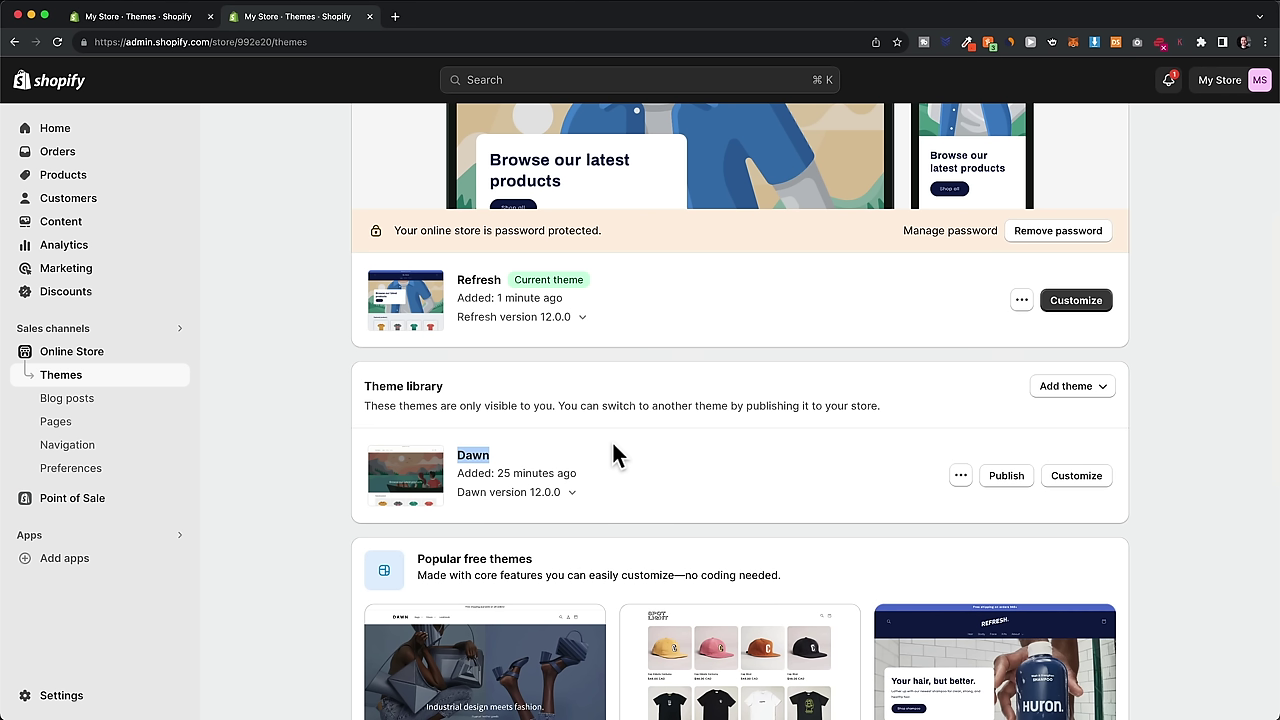
left_click(511, 457)
left_click(1005, 477)
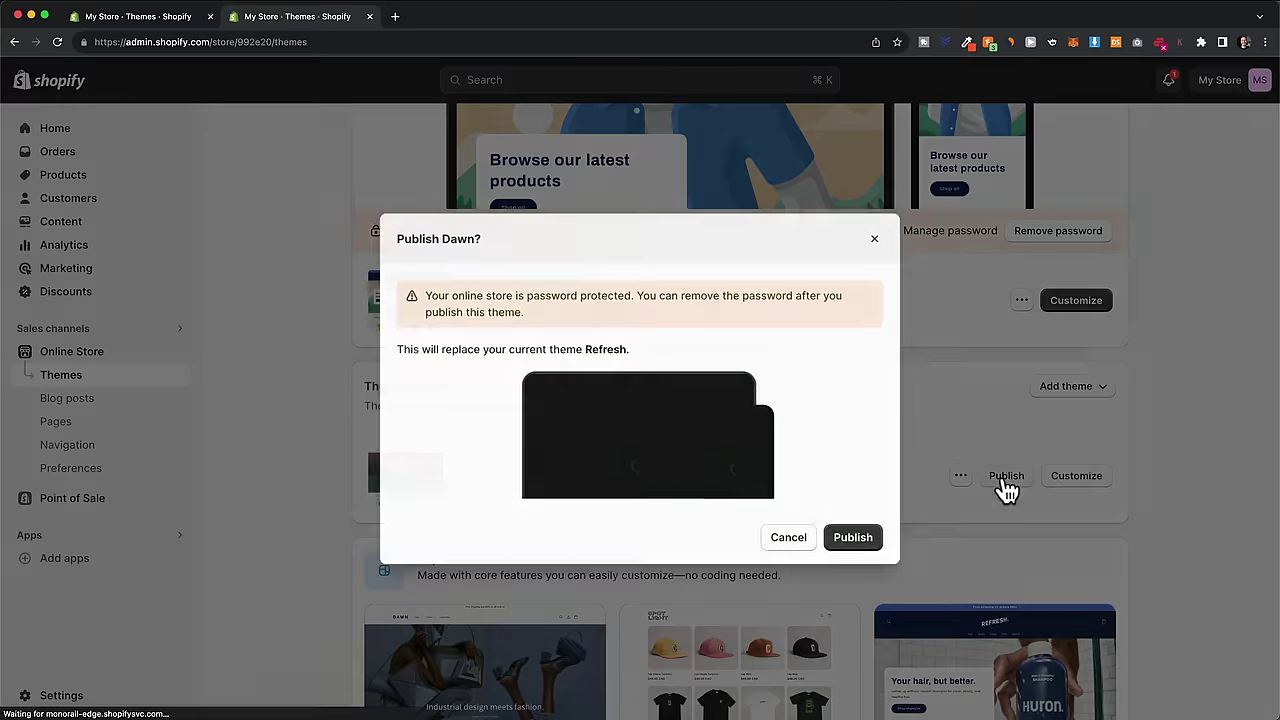
left_click(851, 537)
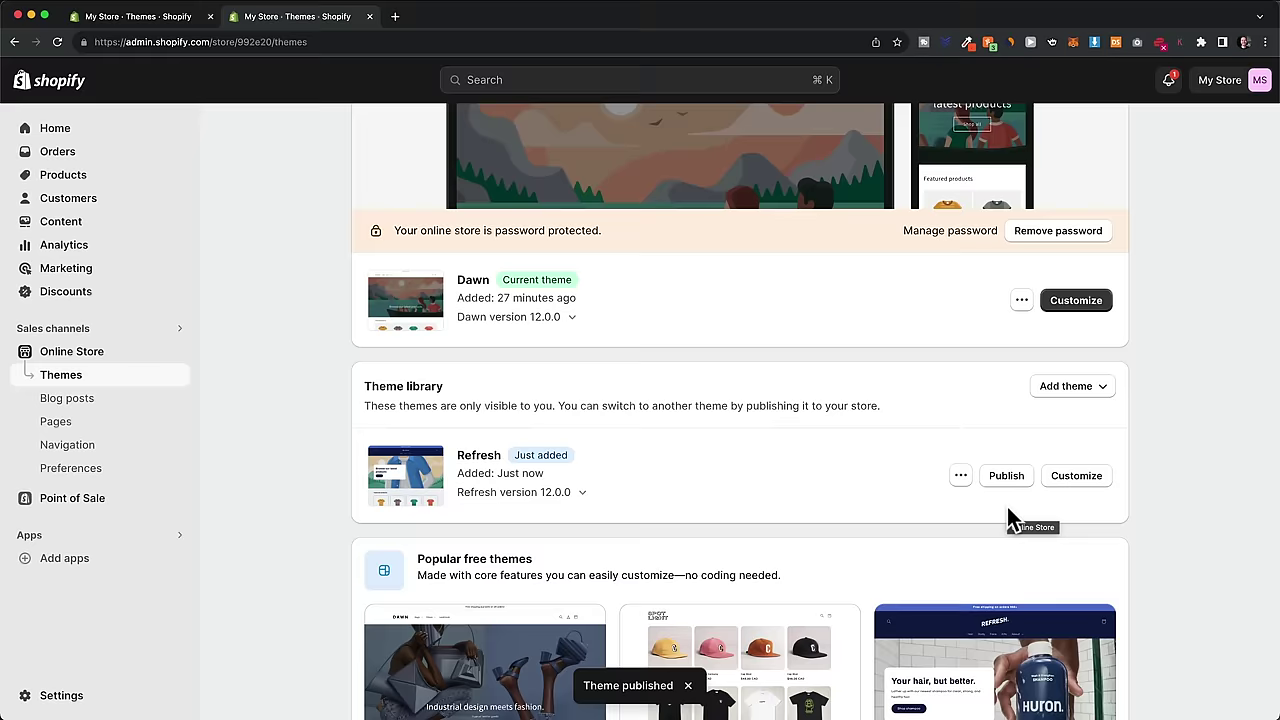
scroll(1020, 505, "up", 4)
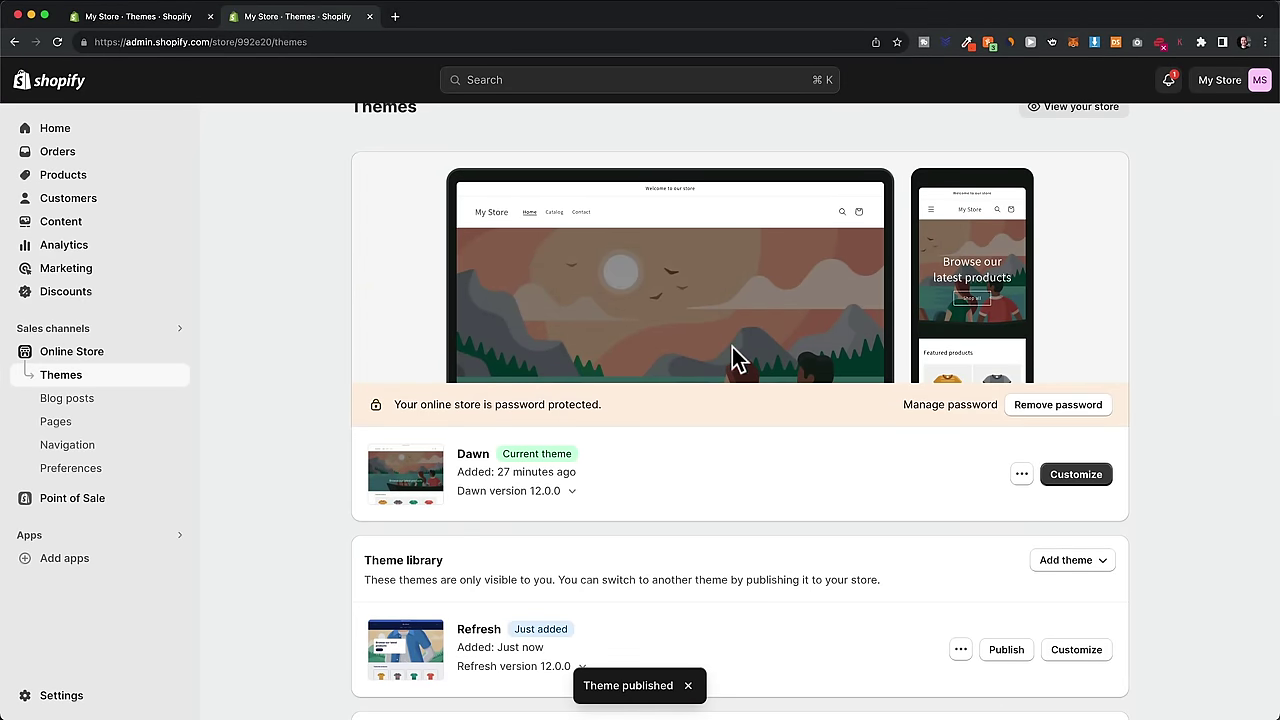
Step: Remove the Refresh theme from the theme library and close the extra browser tab
scroll(750, 380, "down", 2)
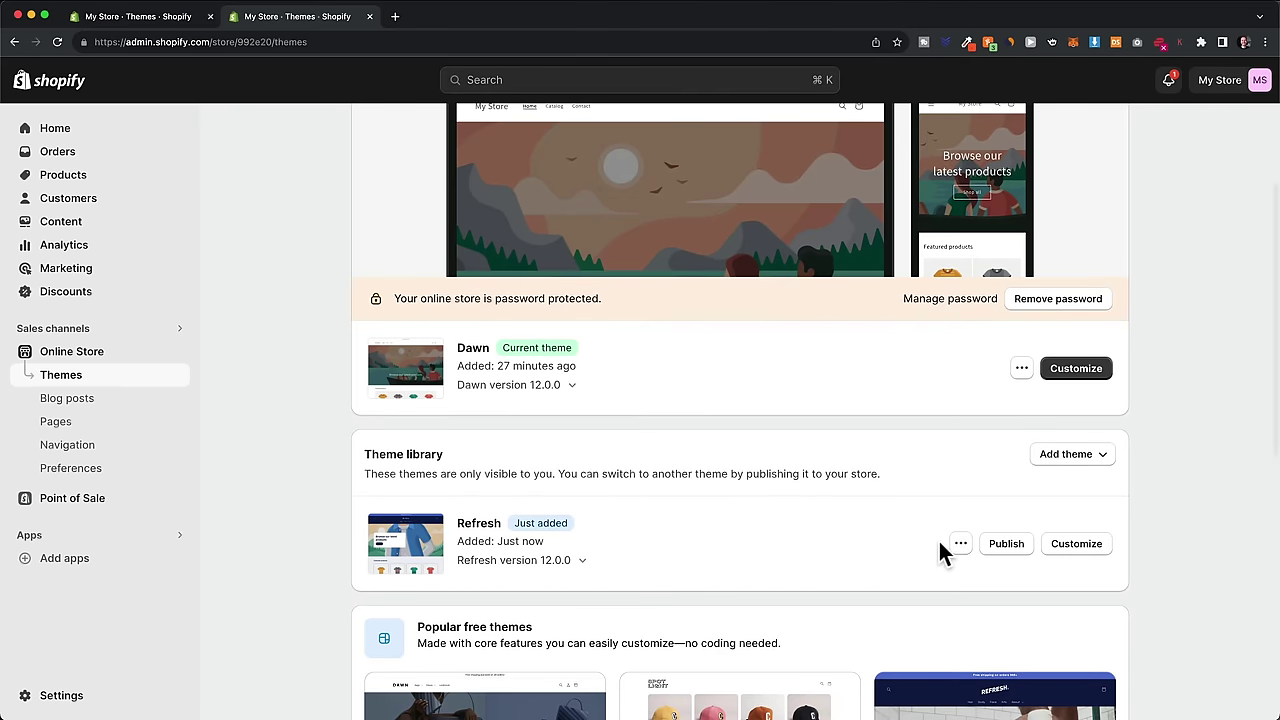
left_click(960, 545)
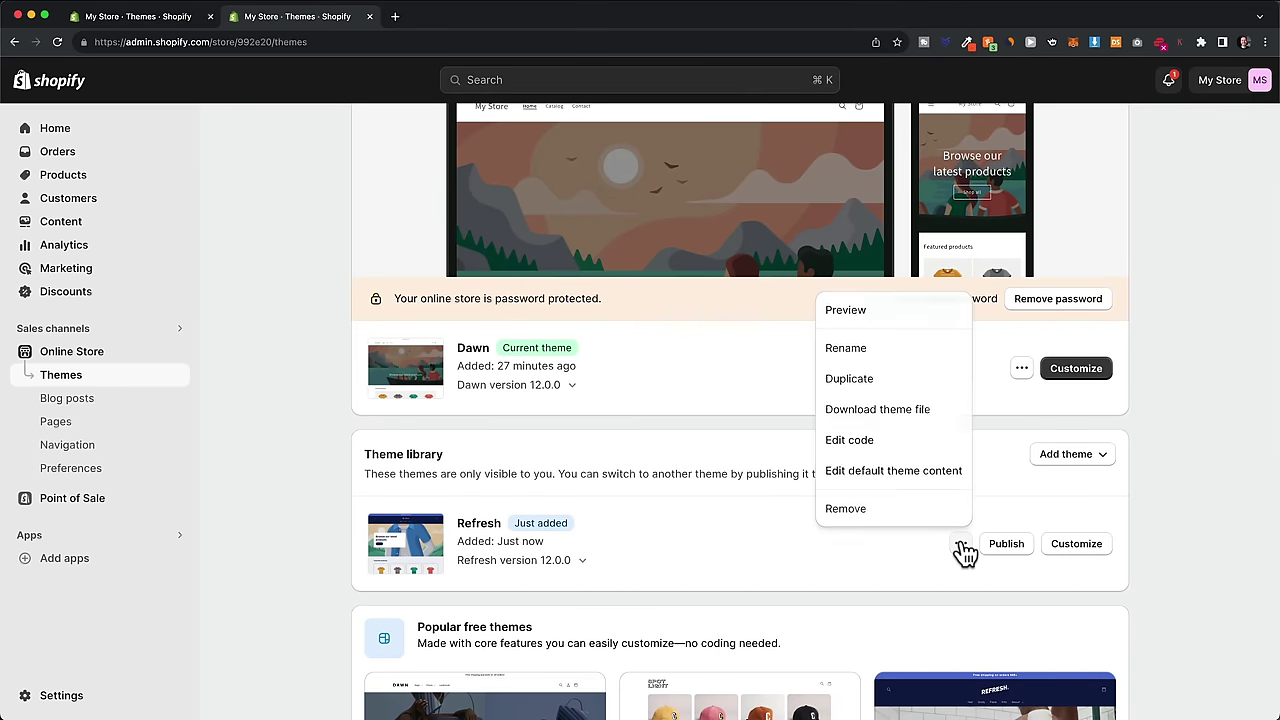
left_click(866, 510)
left_click(849, 442)
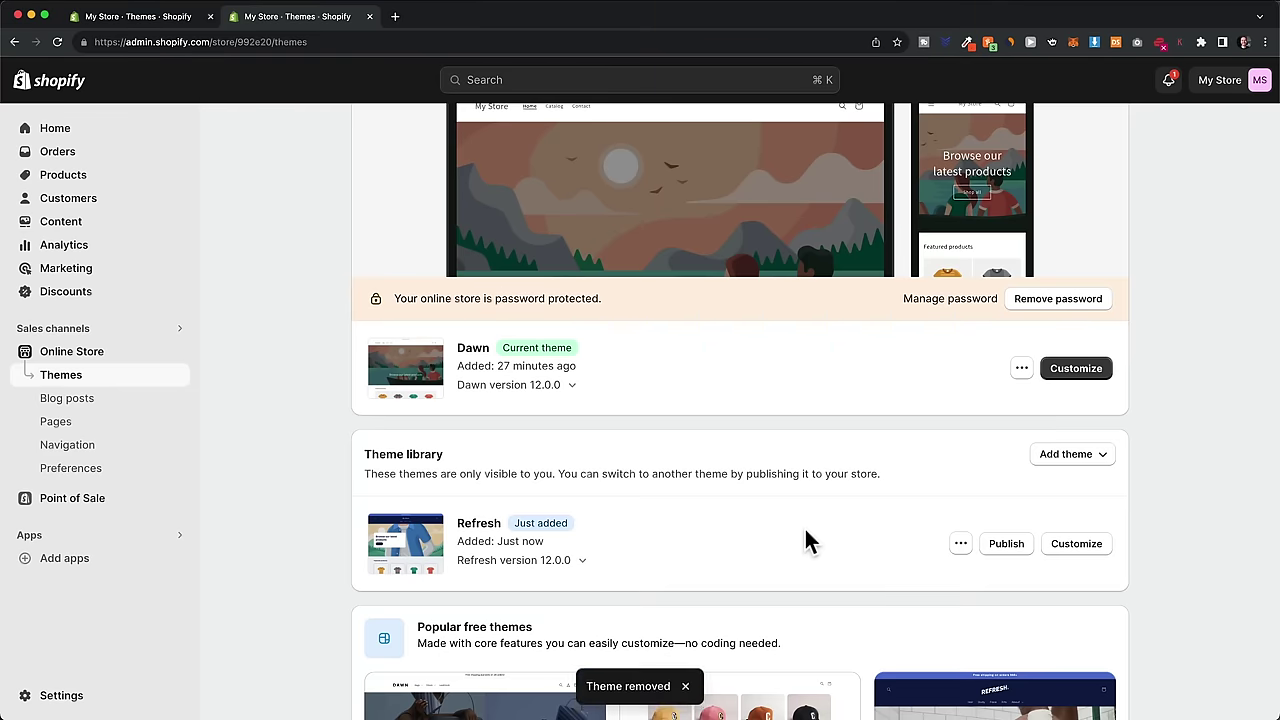
scroll(880, 528, "up", 3)
scroll(880, 520, "up", 1)
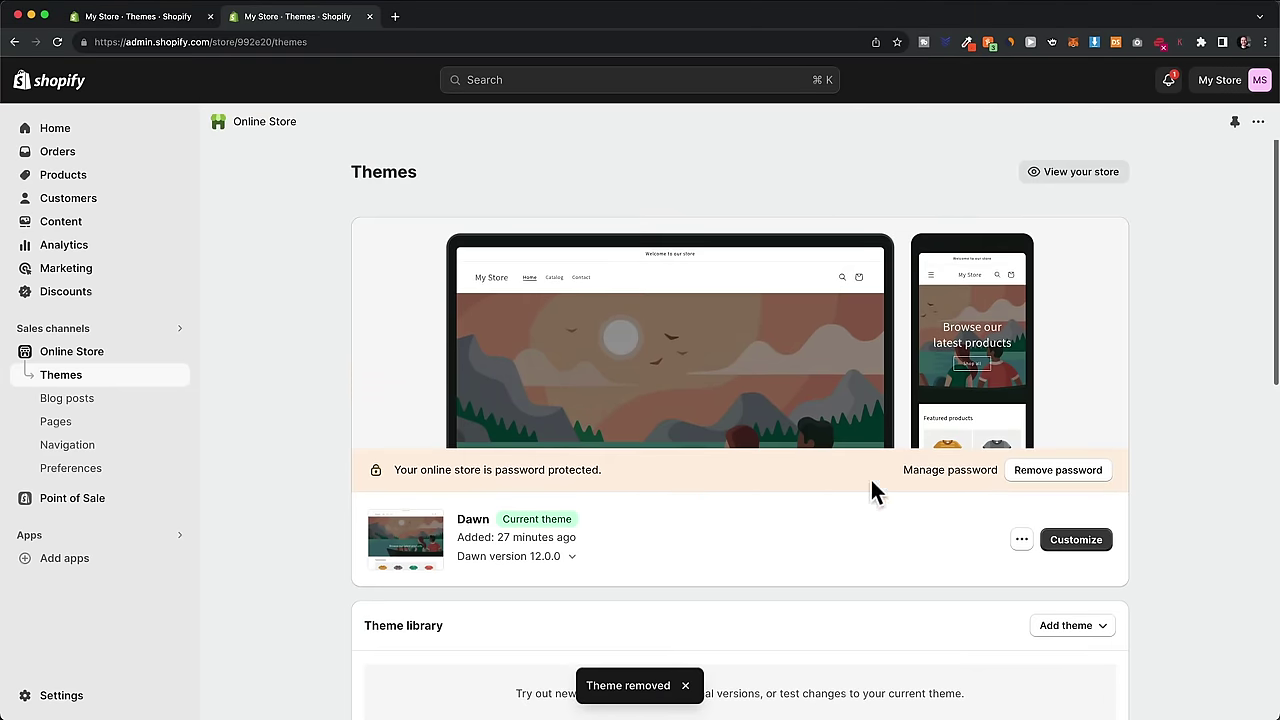
key("super+w")
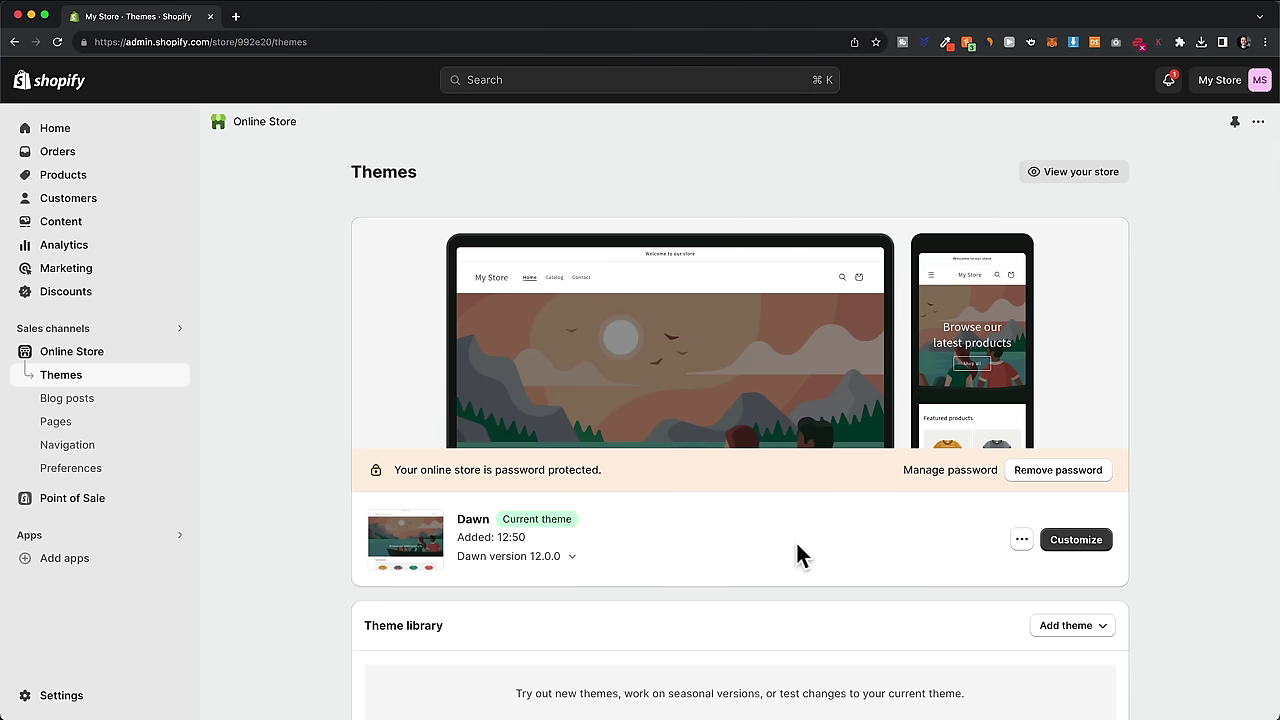
Step: Open the Dawn theme for customization and view the list of pages and templates that can be edited
left_click(1076, 540)
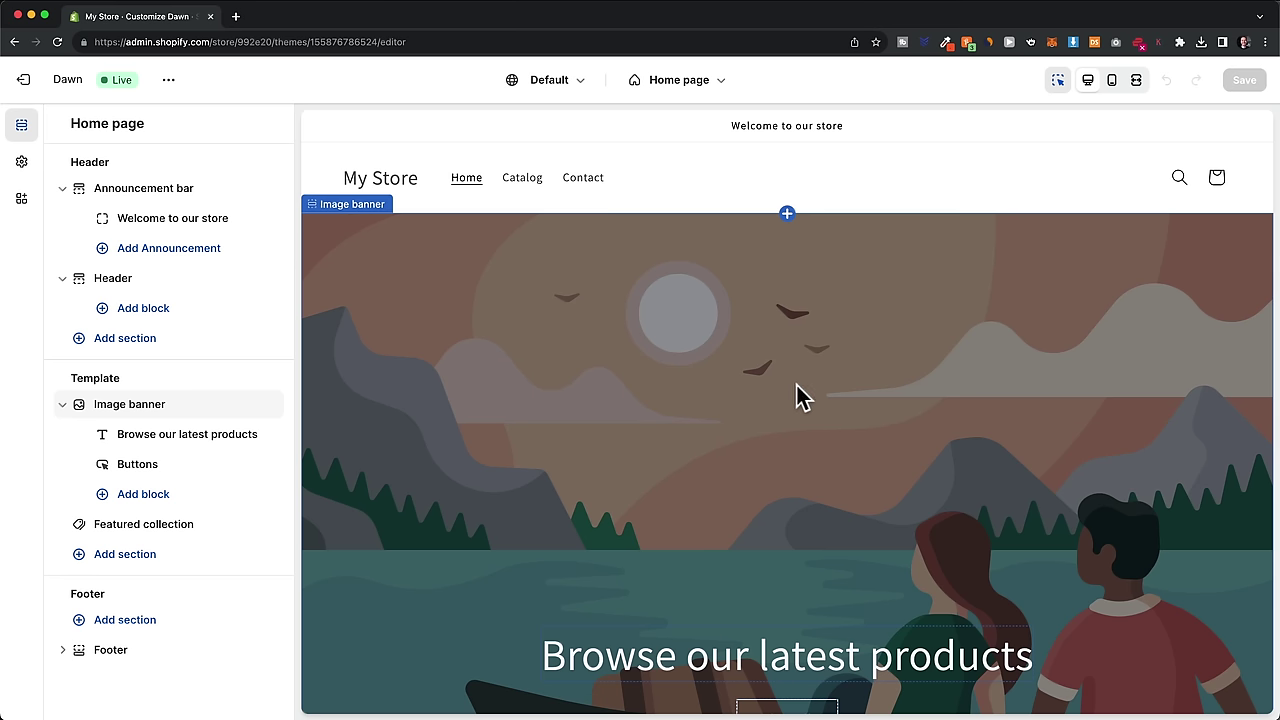
left_click(680, 88)
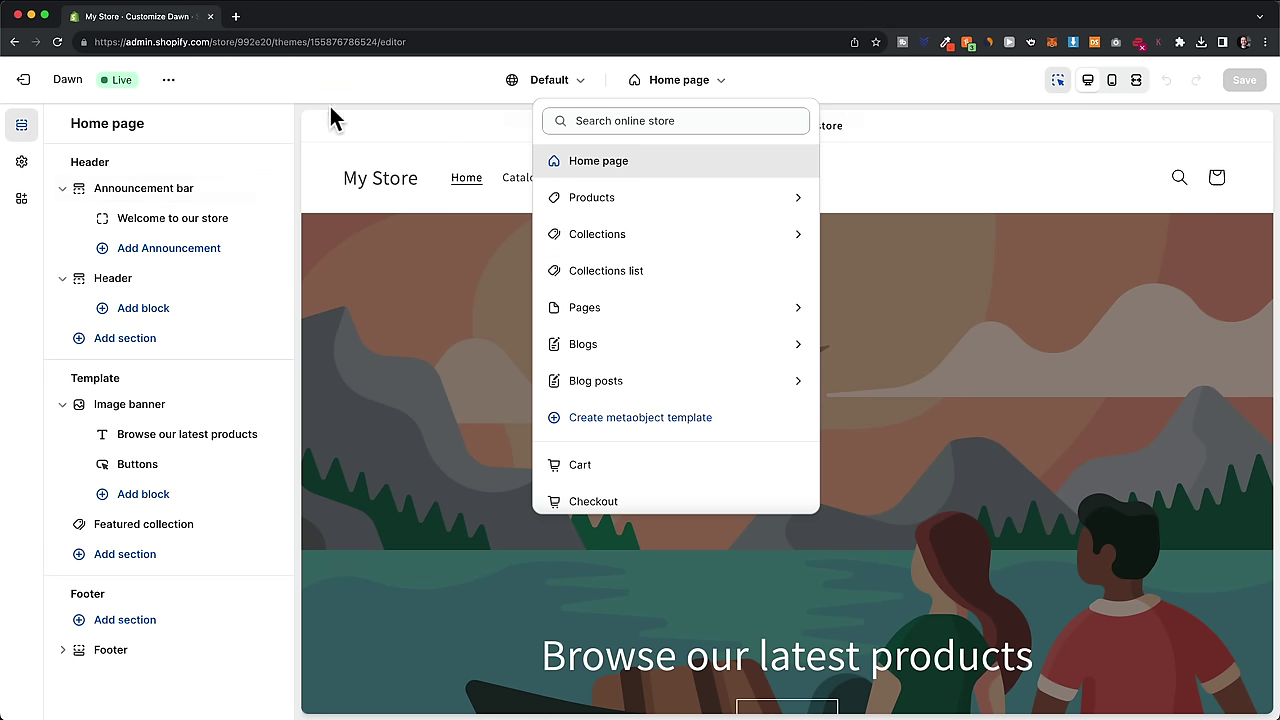
left_click(282, 146)
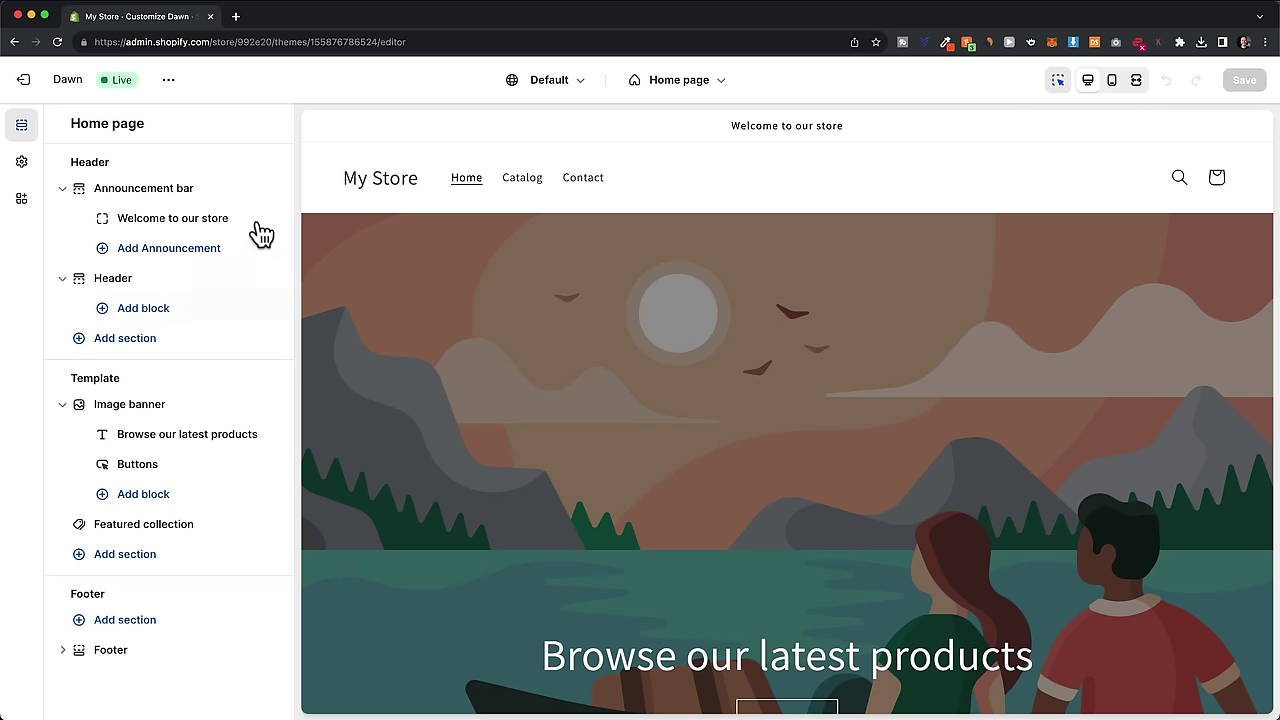
Step: Examine the settings of the home page's announcement bar and header sections, returning to the section list after each
left_click(160, 192)
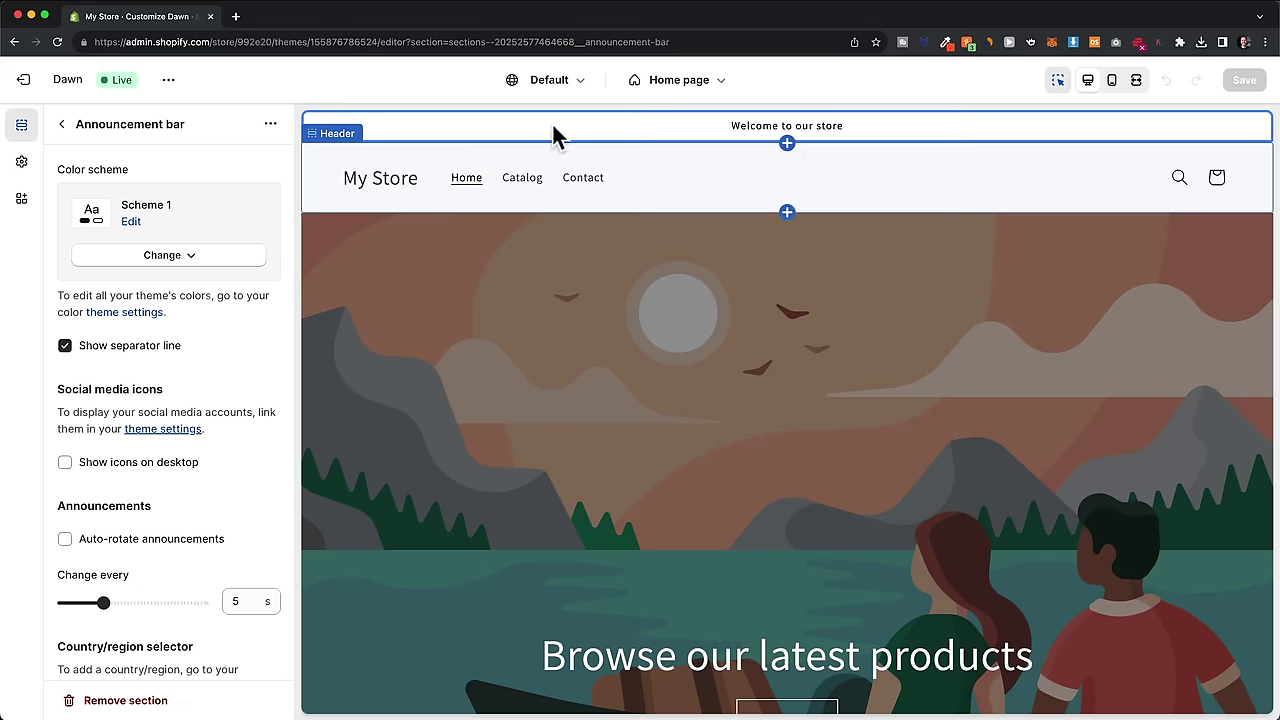
left_click(61, 124)
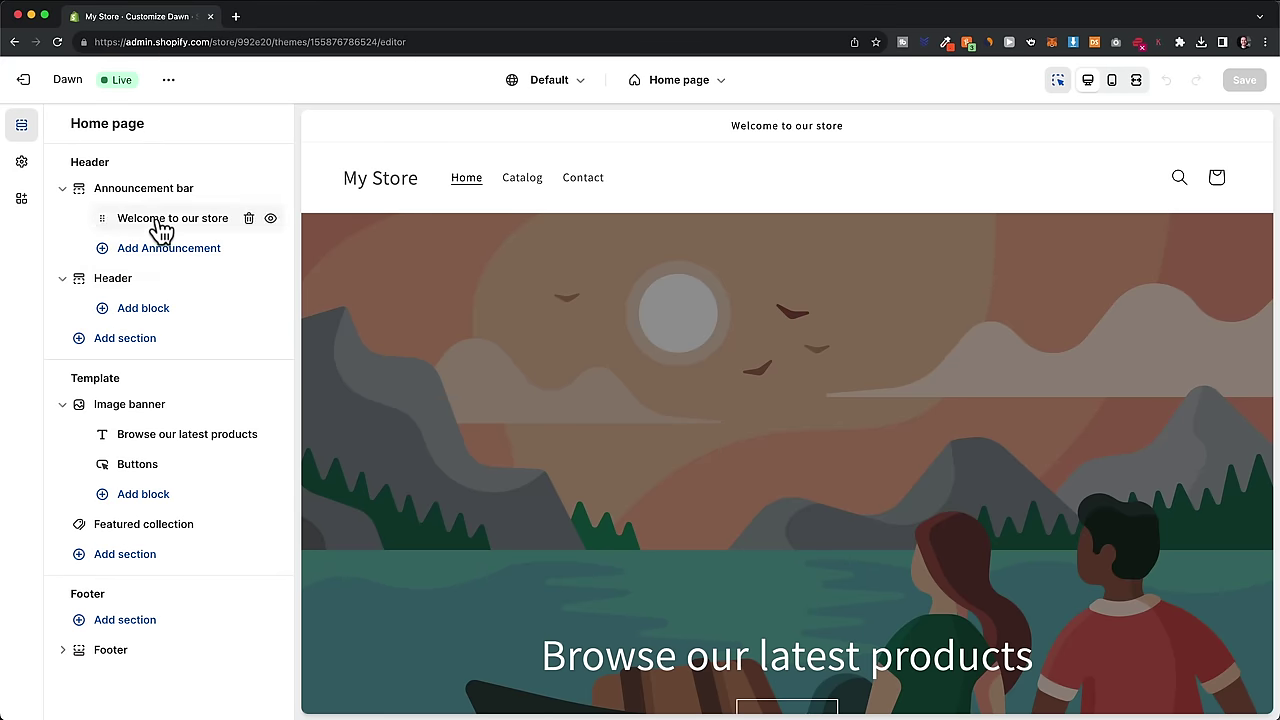
left_click(128, 281)
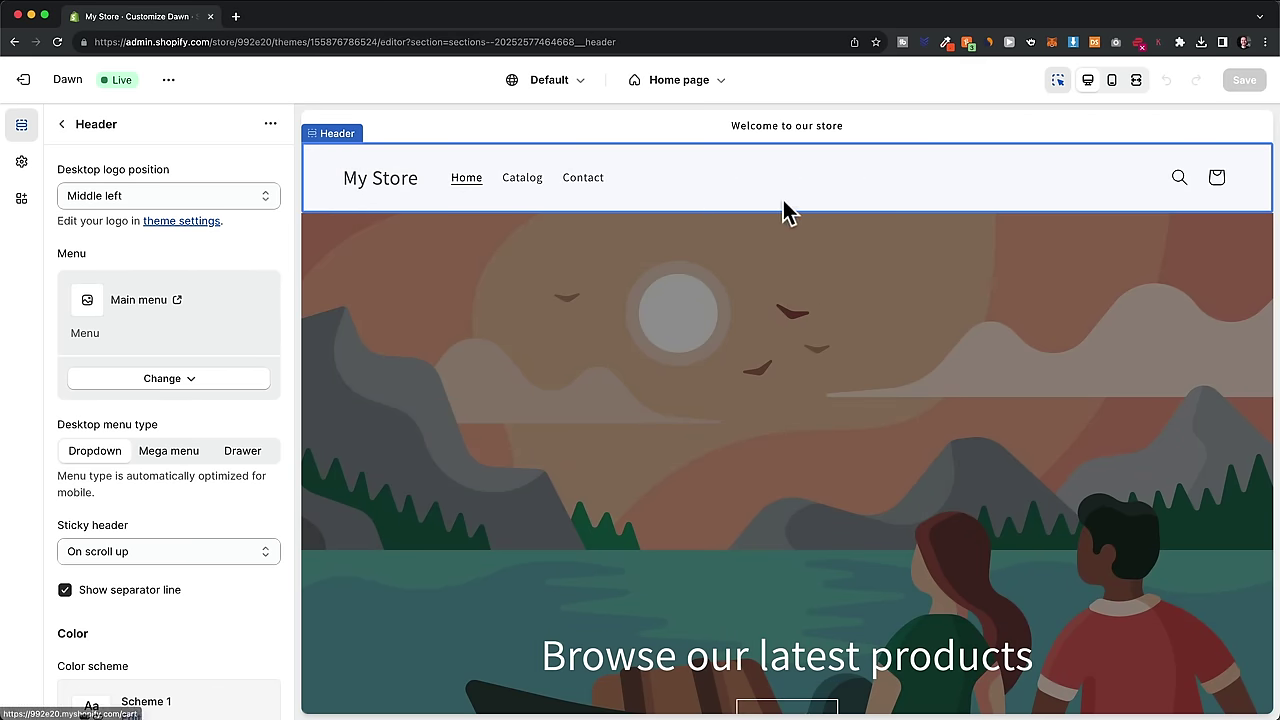
left_click(62, 124)
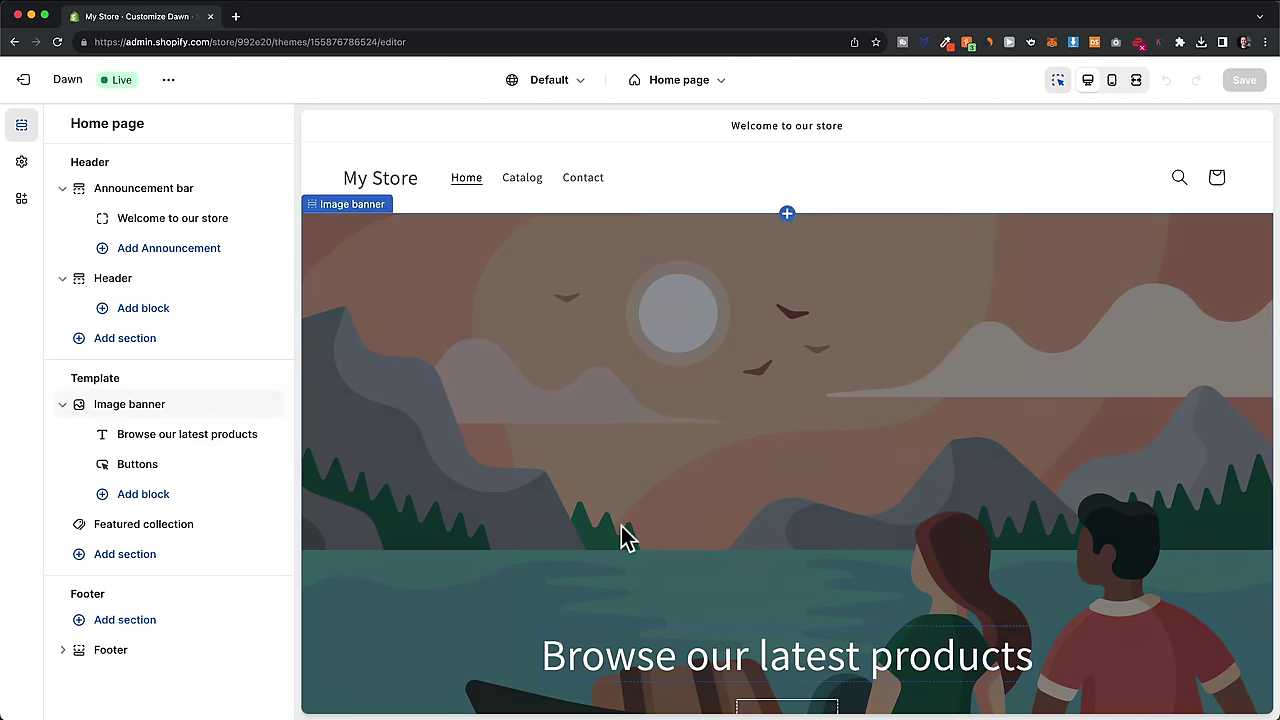
Step: Examine the home page preview, the image banner's settings and the block types that can be added to it
scroll(651, 529, "down", 10)
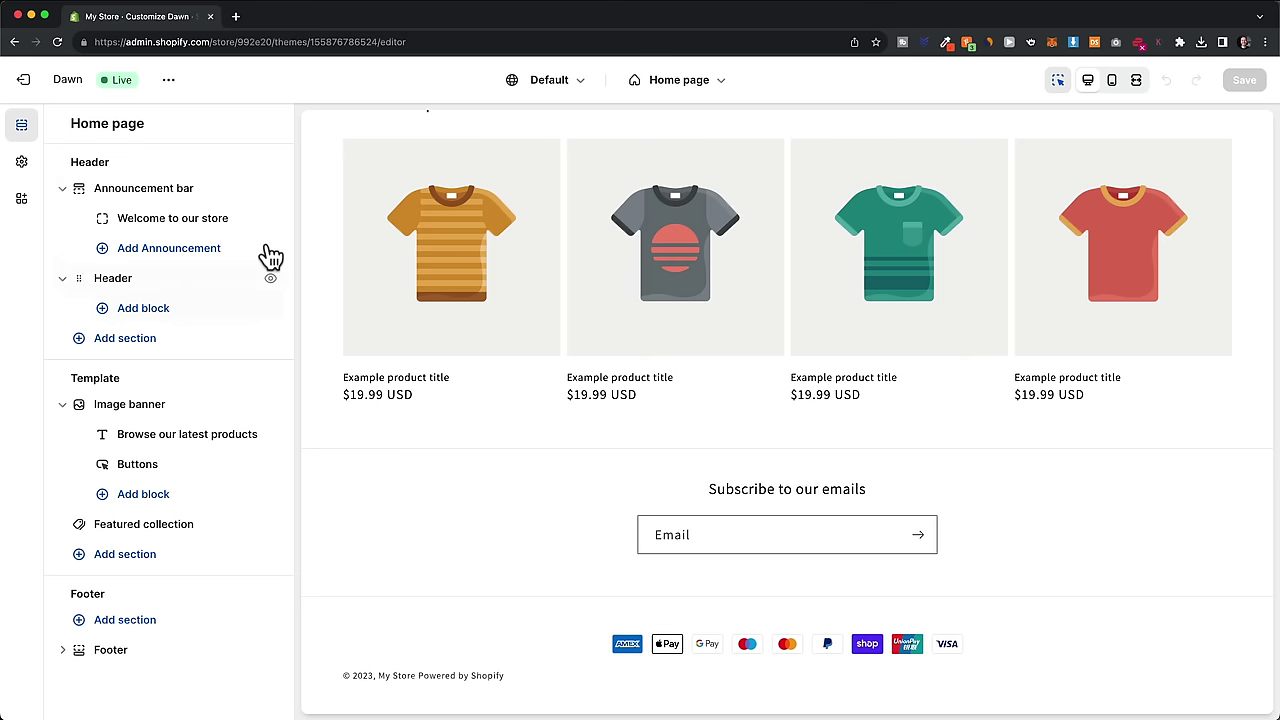
scroll(447, 403, "up", 10)
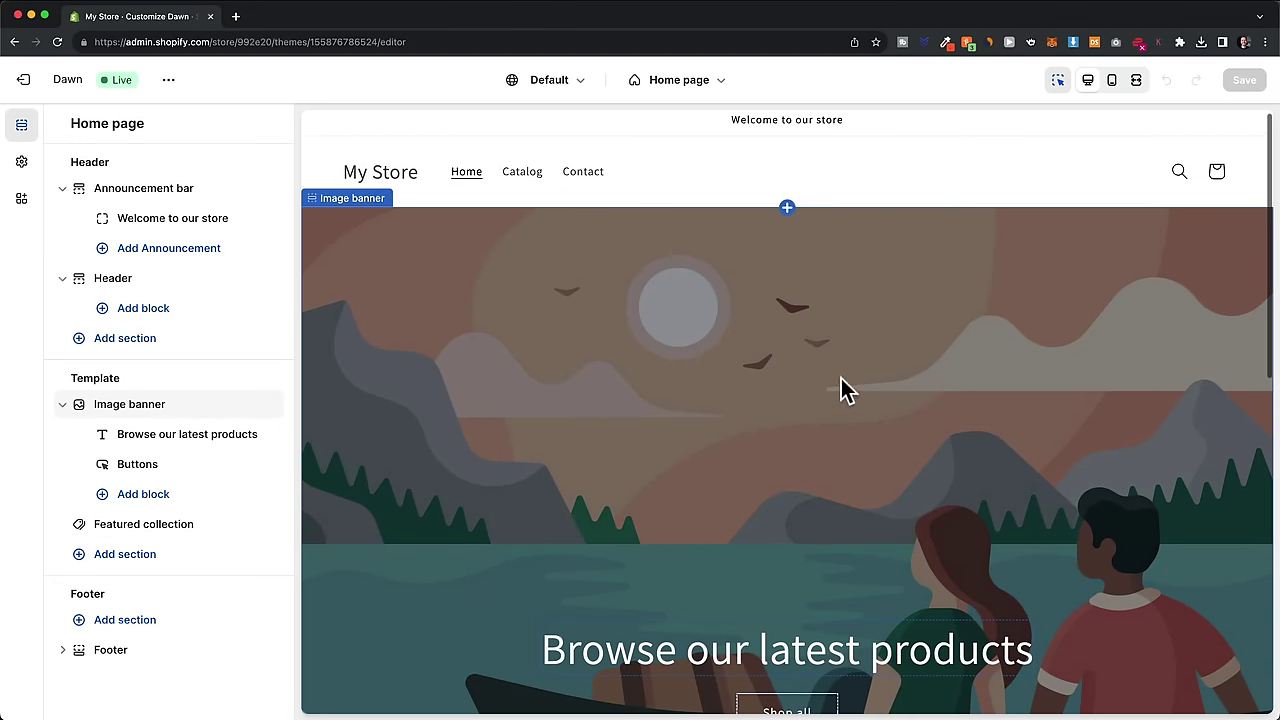
scroll(843, 391, "down", 3)
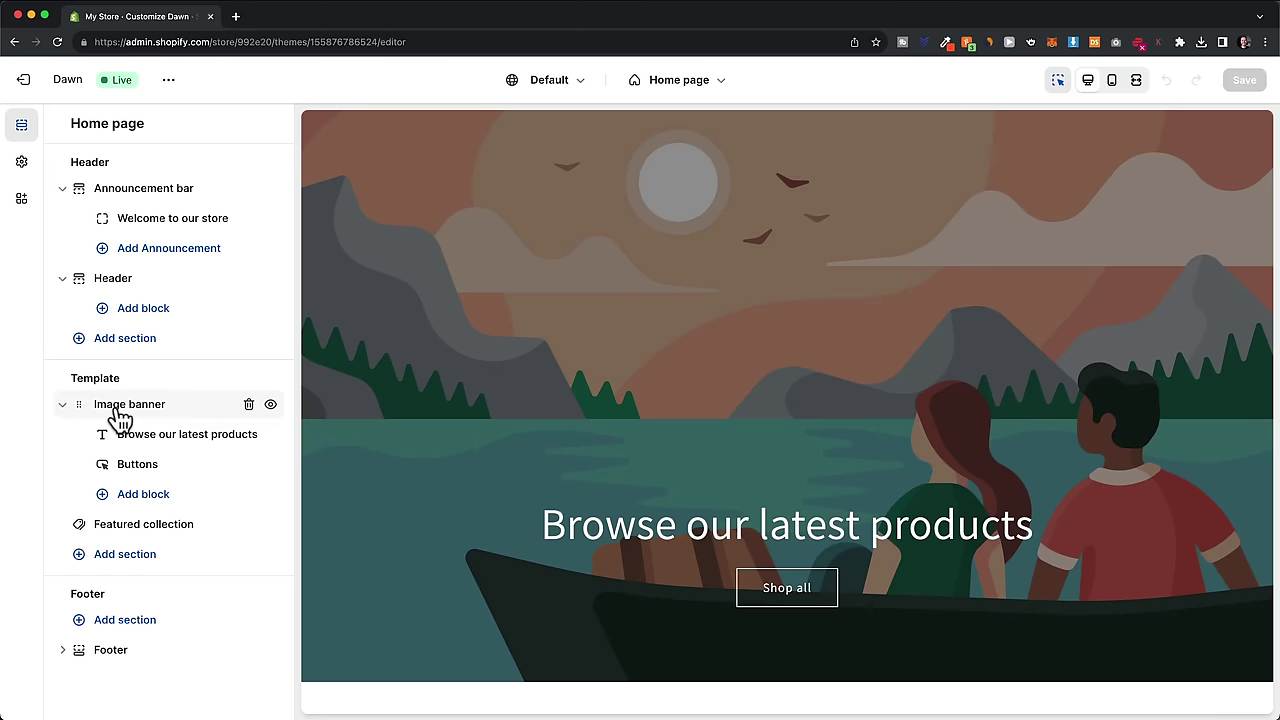
left_click(175, 535)
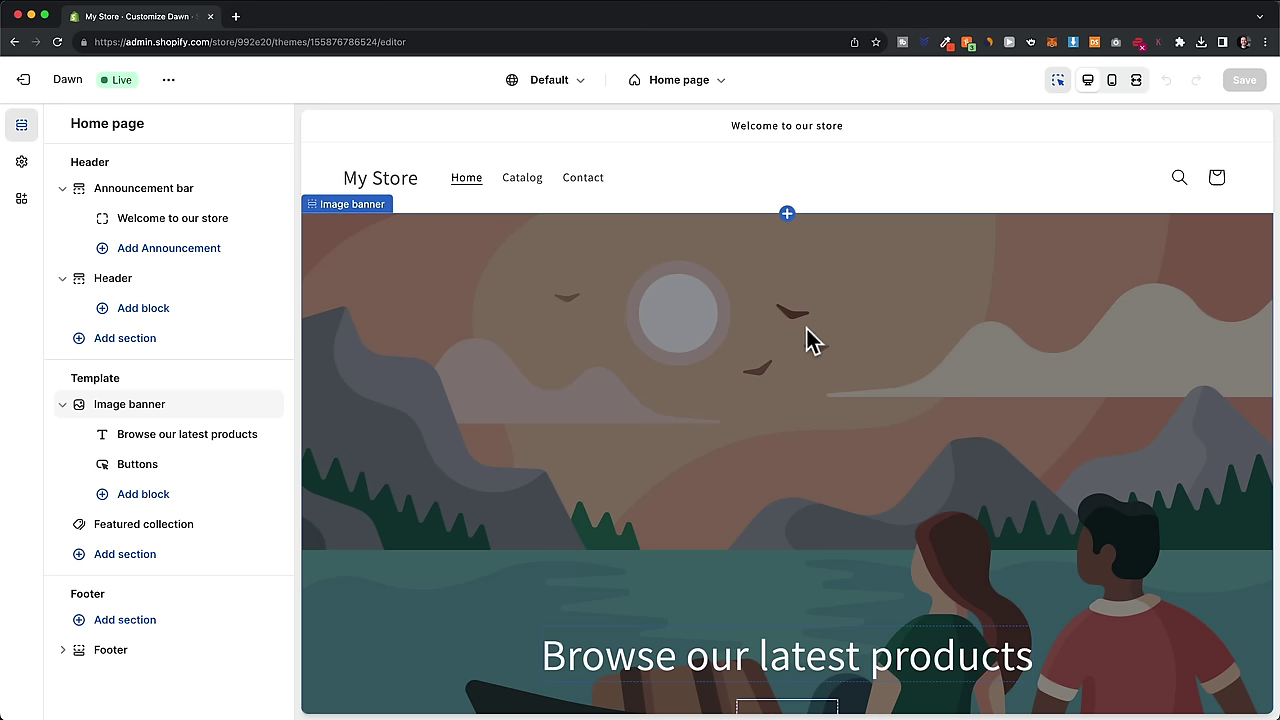
scroll(806, 329, "down", 3)
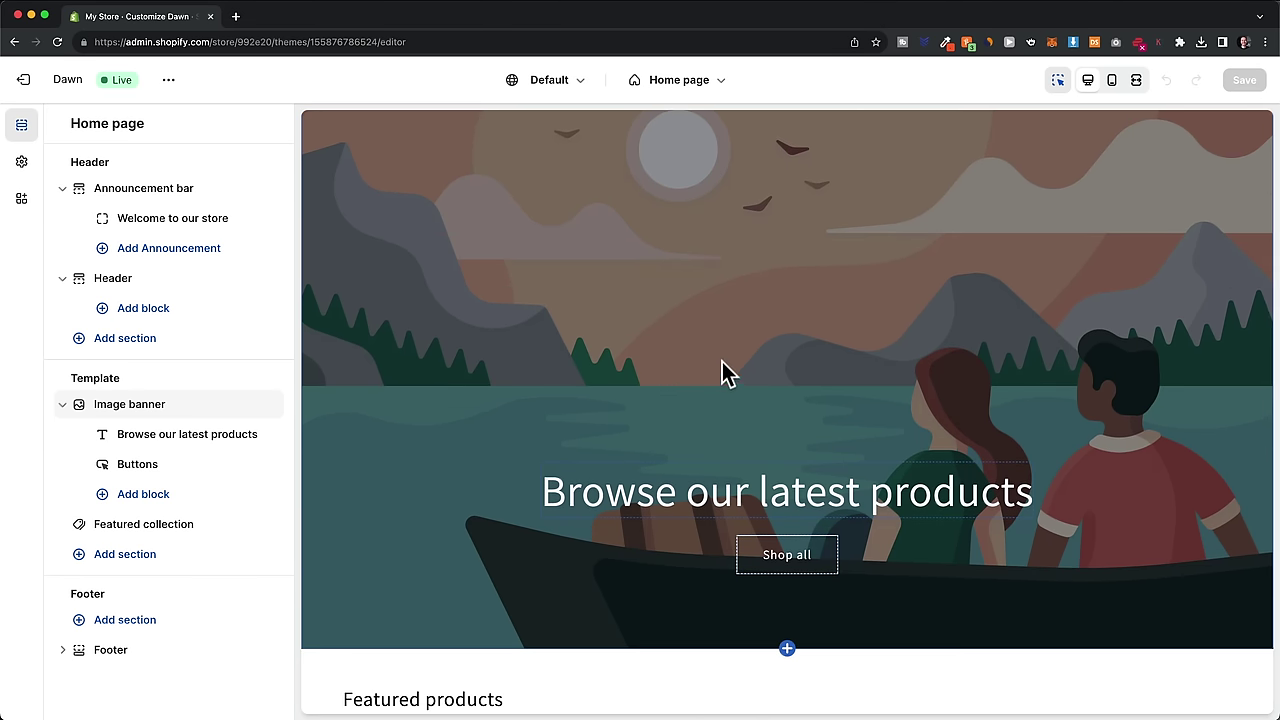
mouse_move(226, 404)
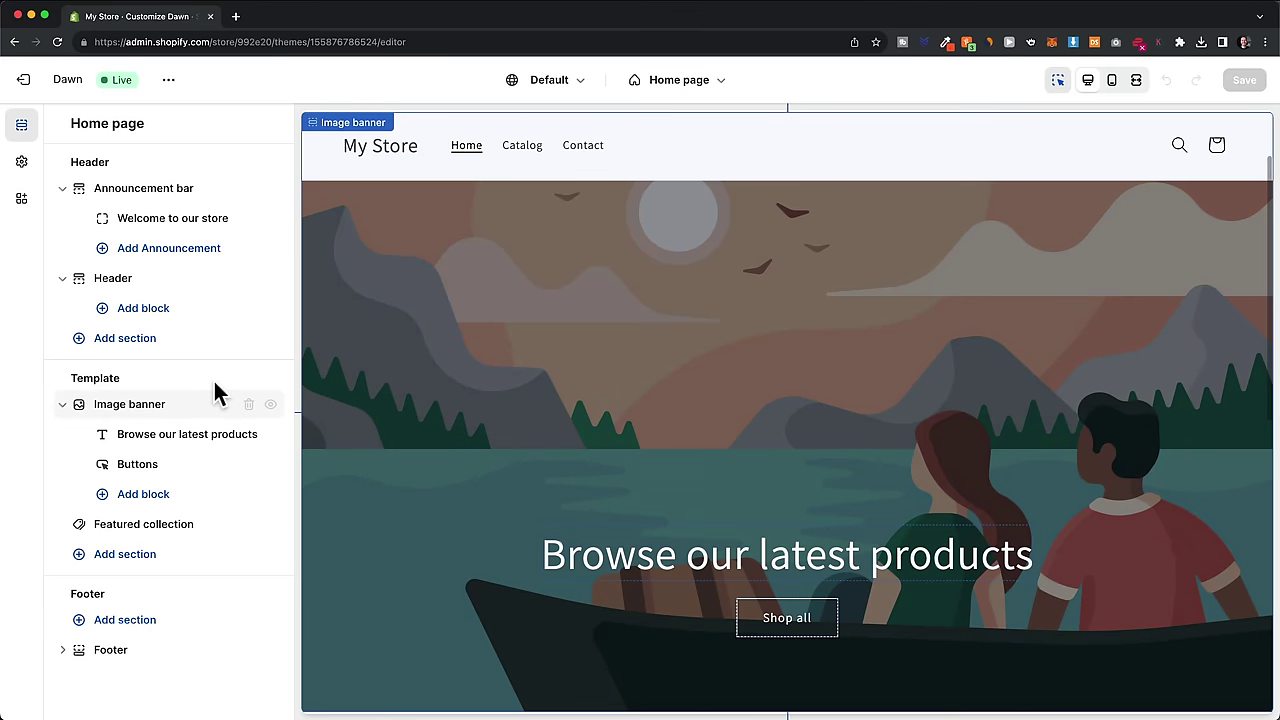
left_click(158, 410)
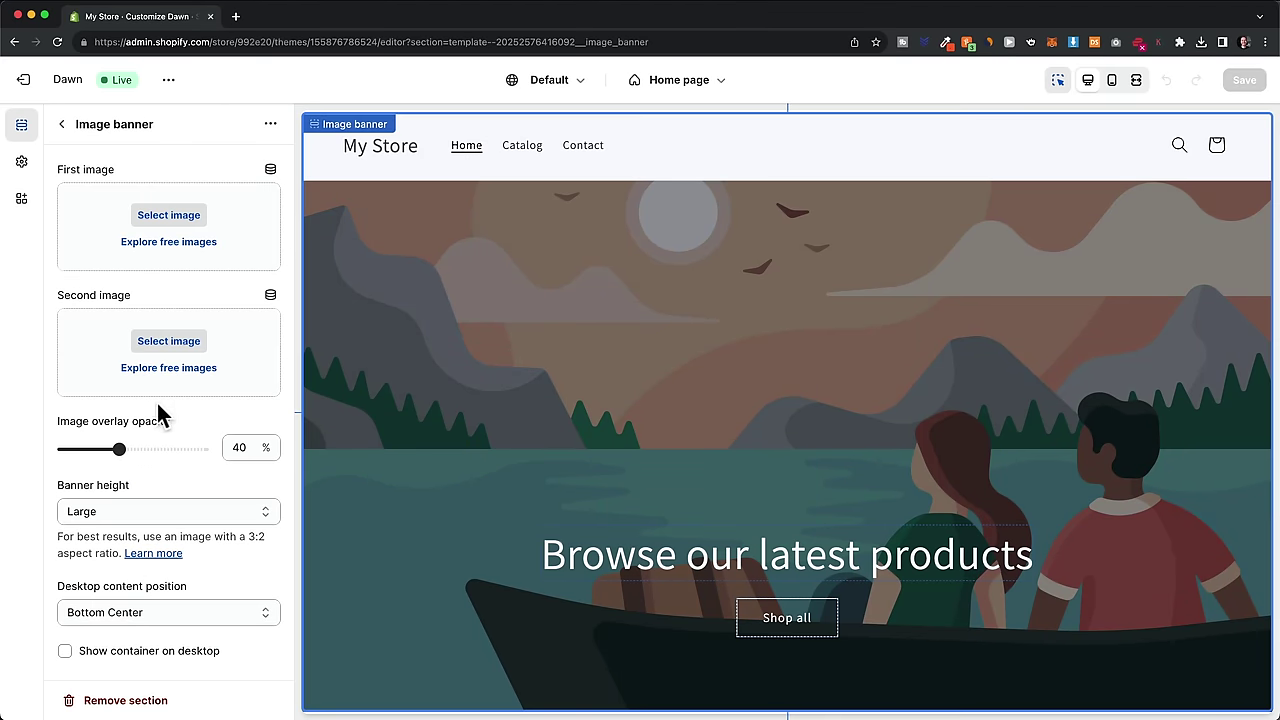
left_click(61, 125)
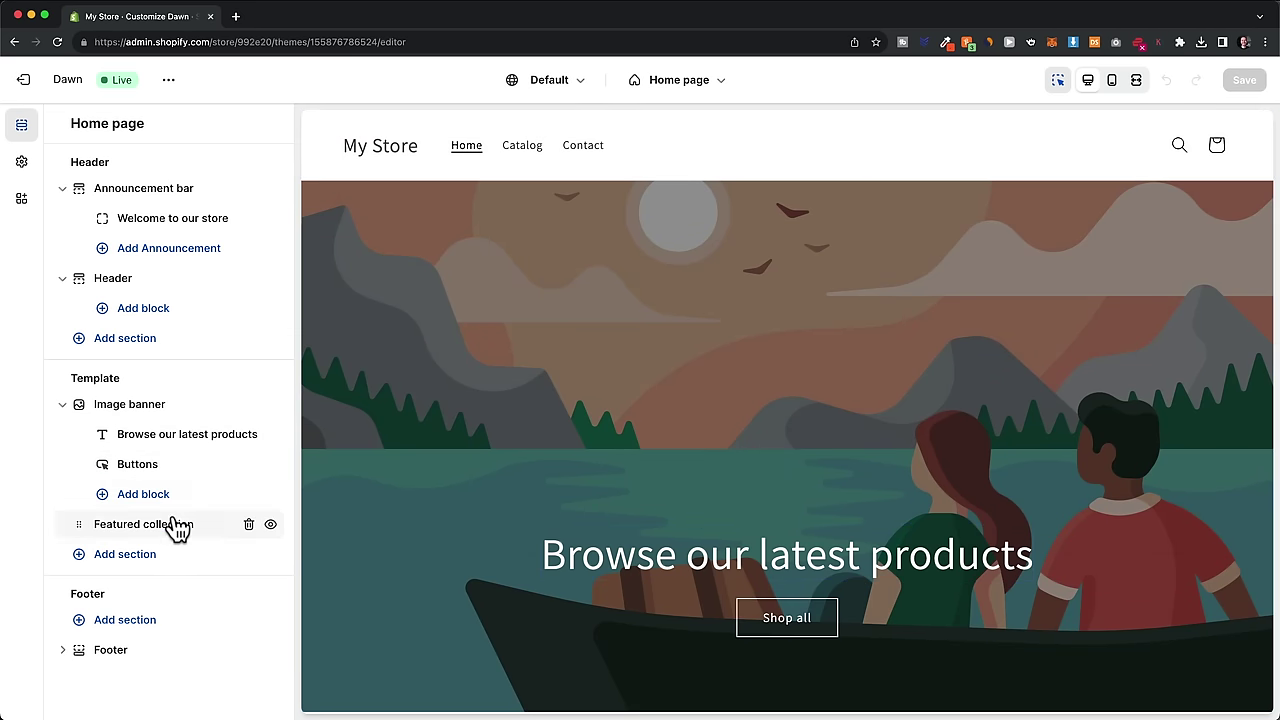
left_click(120, 500)
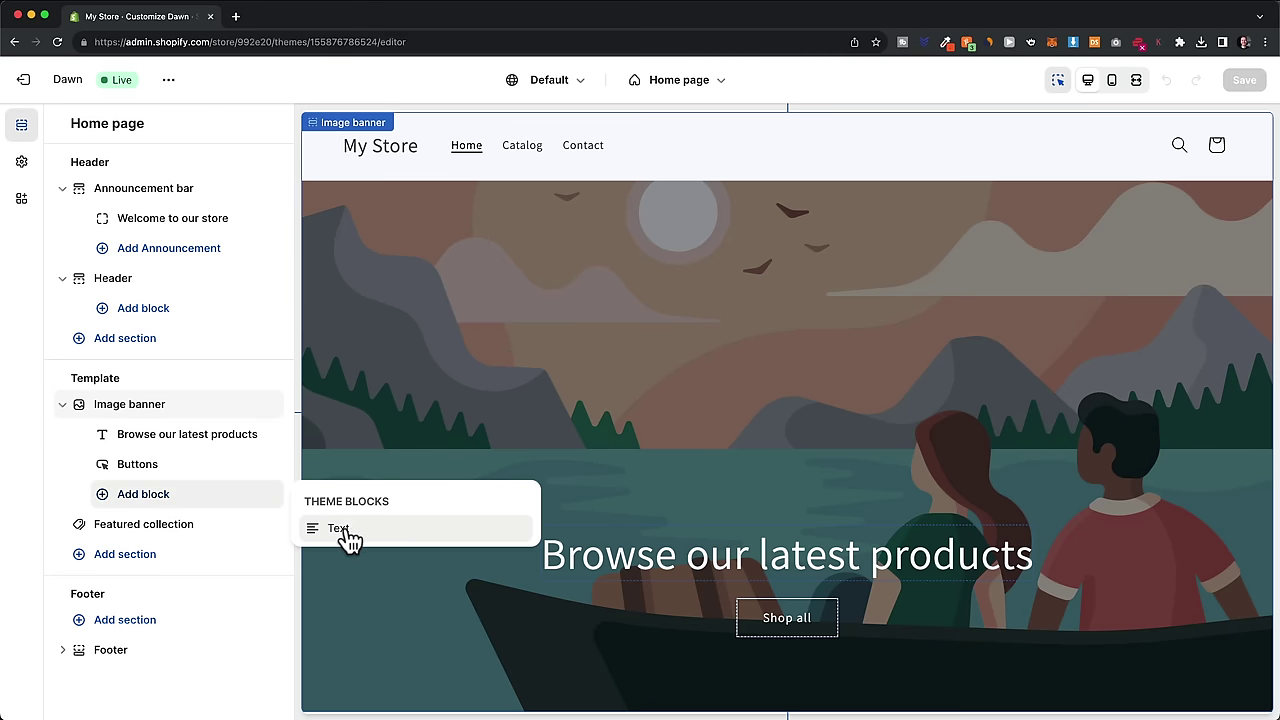
left_click(696, 441)
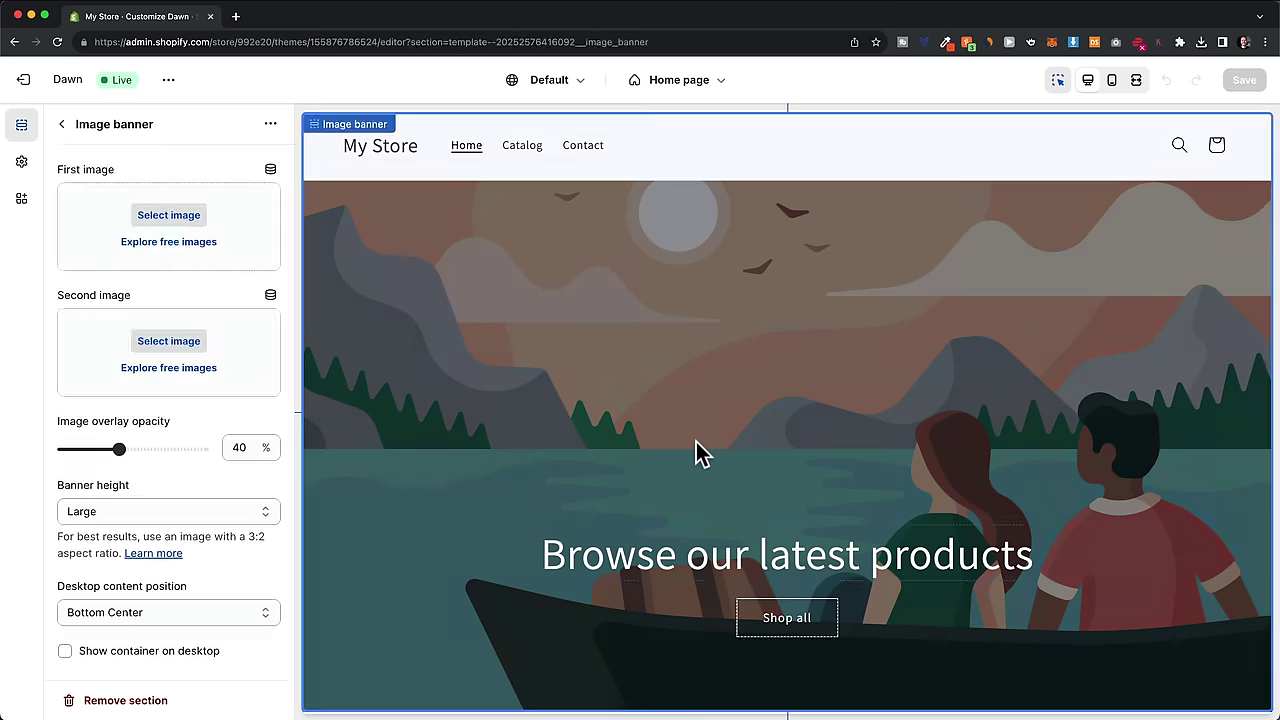
left_click(63, 126)
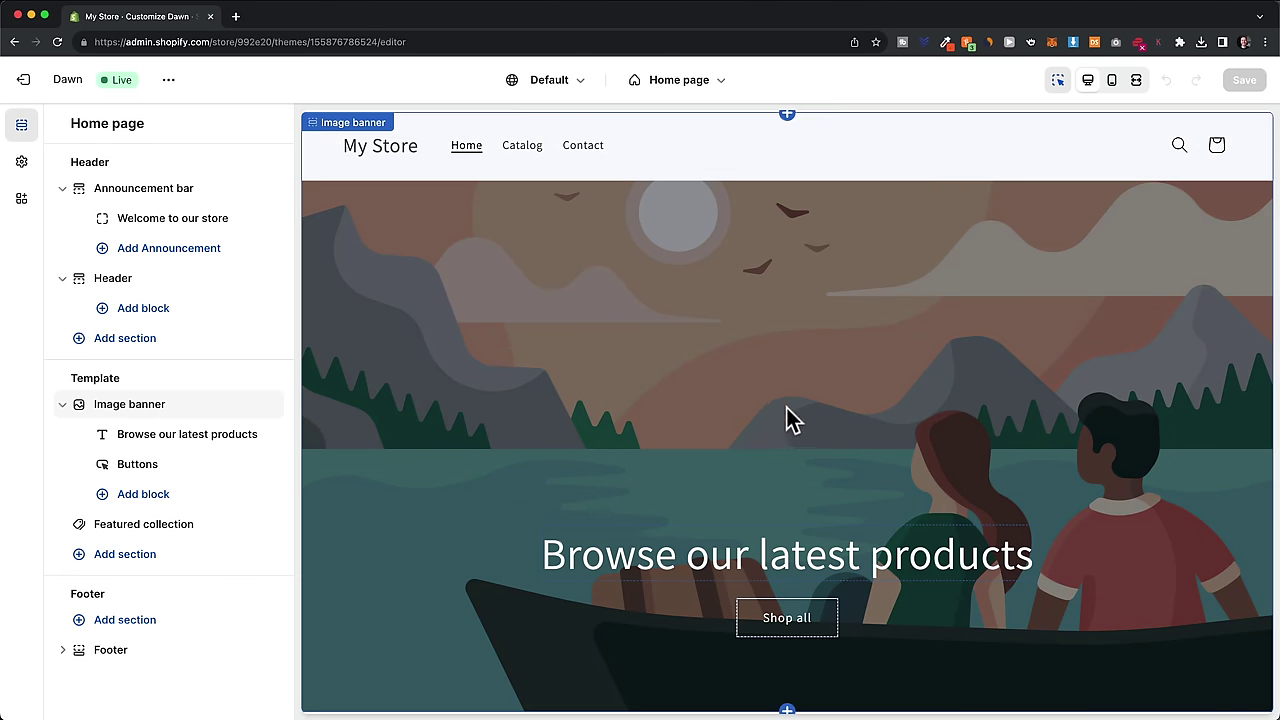
Step: Add a Rich text section between the image banner and the featured collection, and return to the section list
scroll(786, 420, "down", 3)
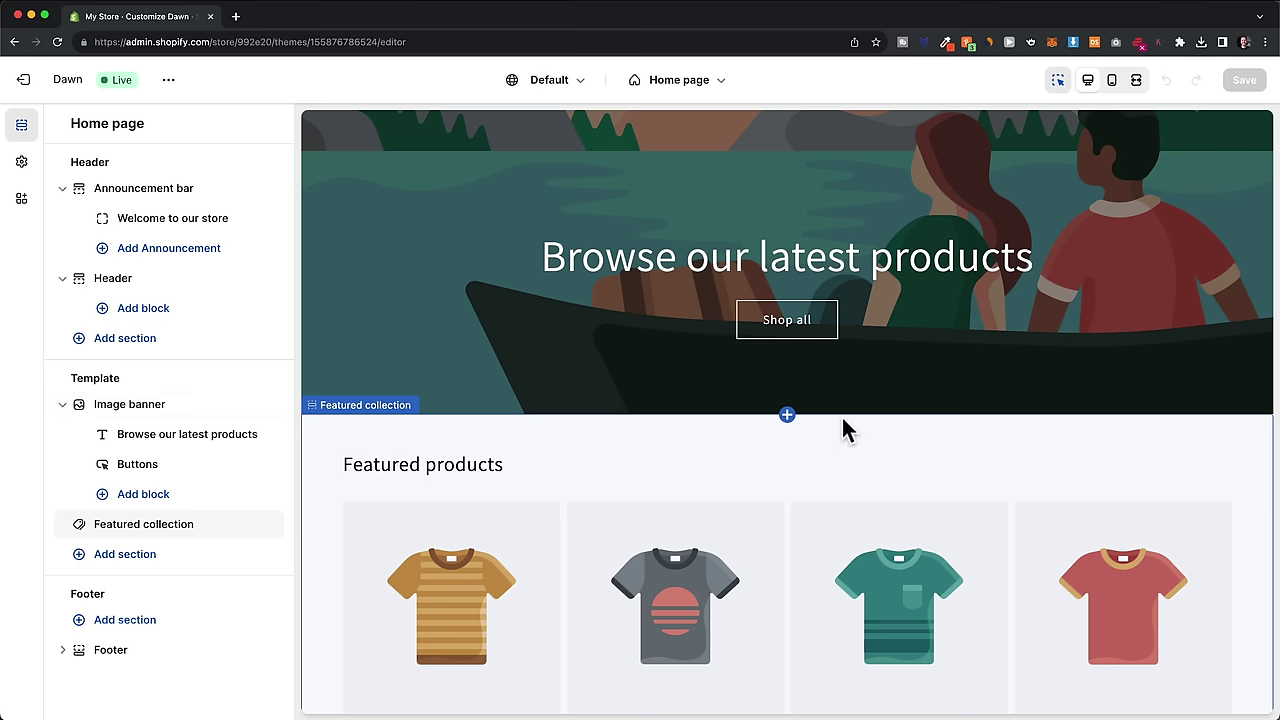
left_click(787, 414)
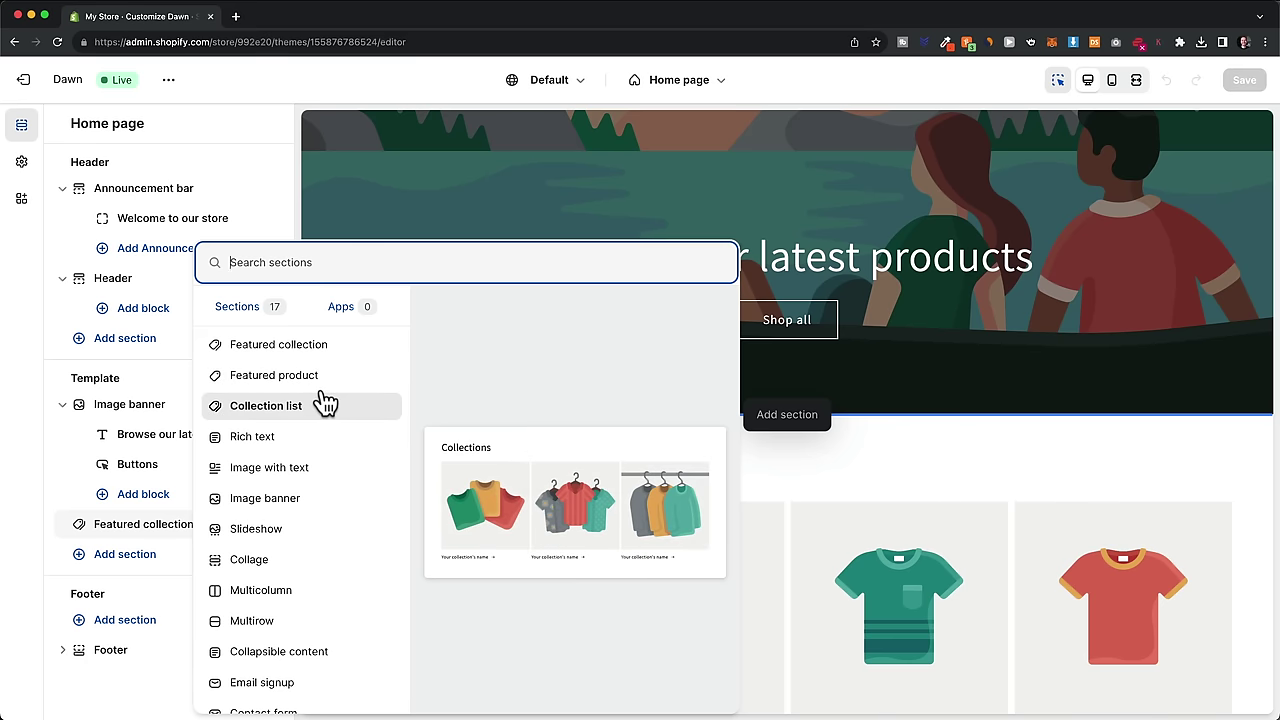
left_click(250, 446)
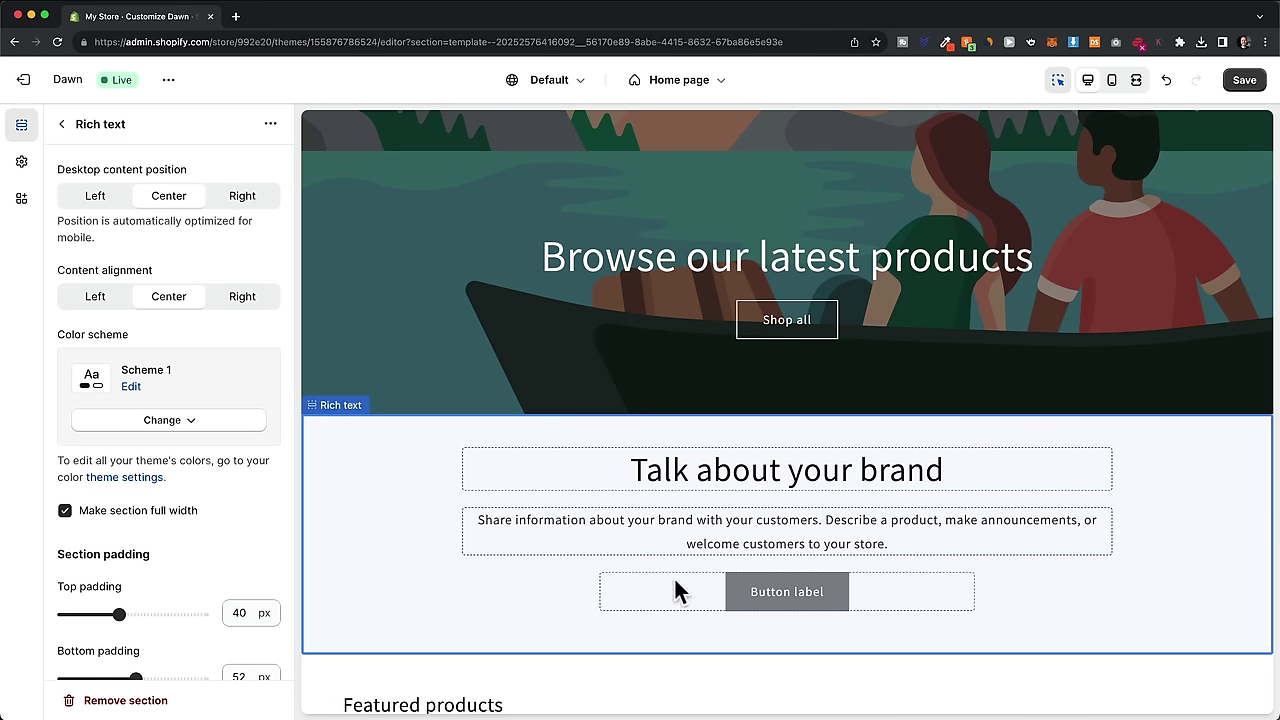
left_click(61, 123)
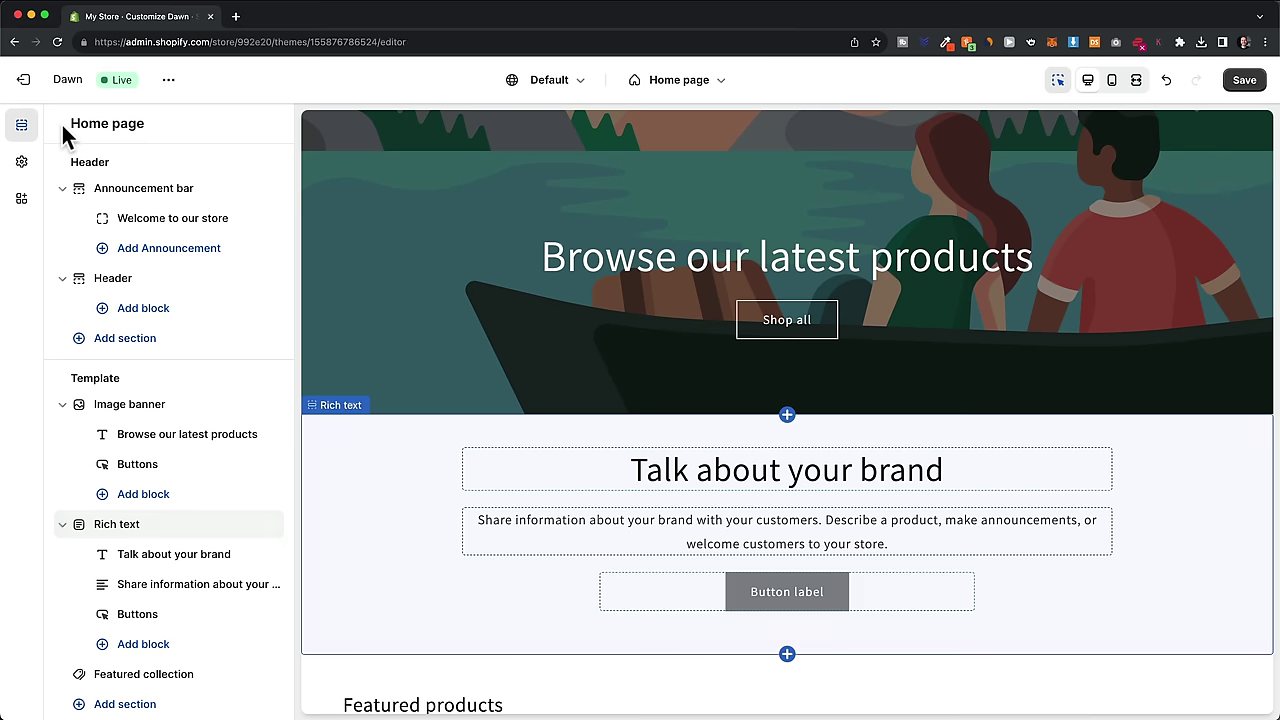
Step: Move the Rich text section below the featured collection and remove it from the home page
scroll(240, 515, "down", 3)
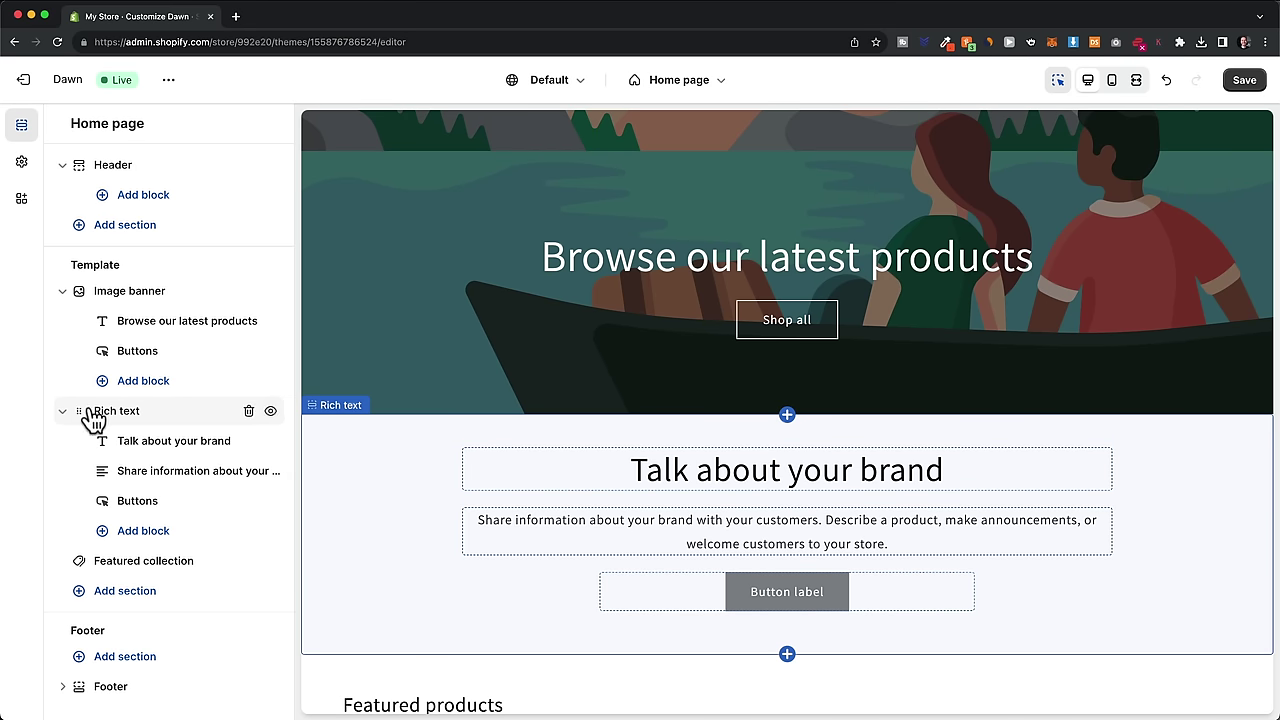
left_click_drag(80, 423, 104, 448)
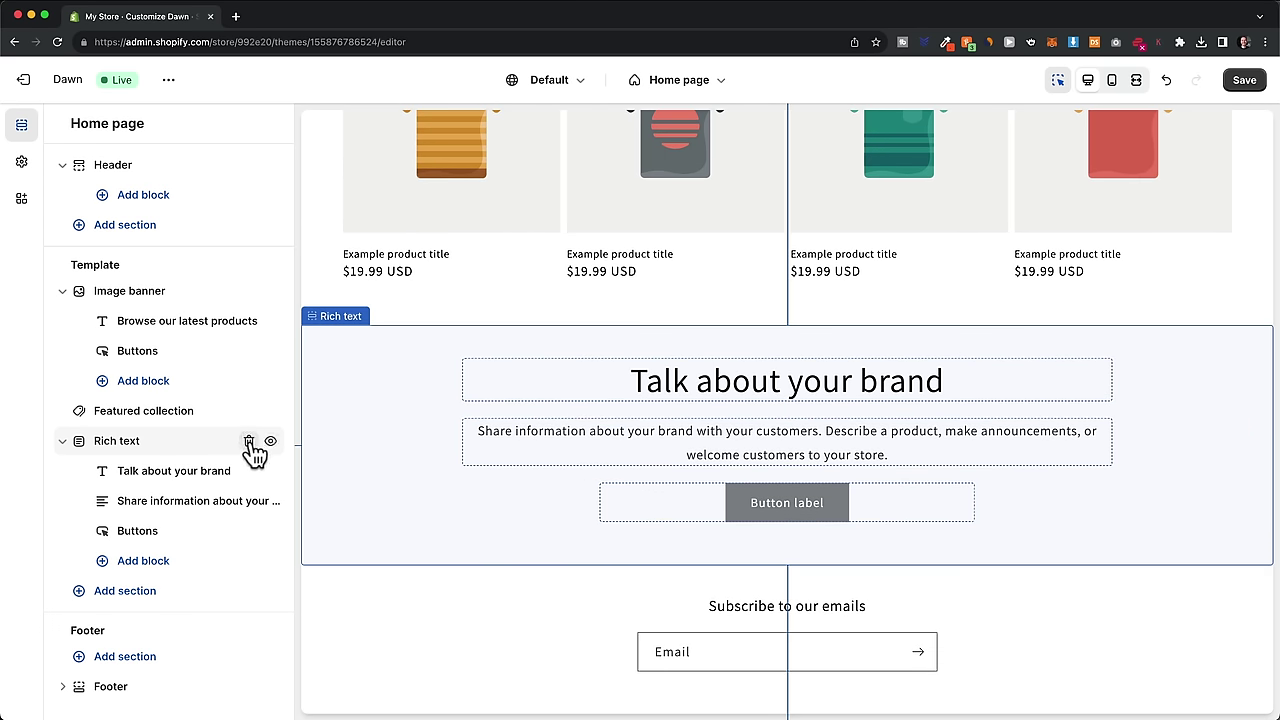
left_click(192, 442)
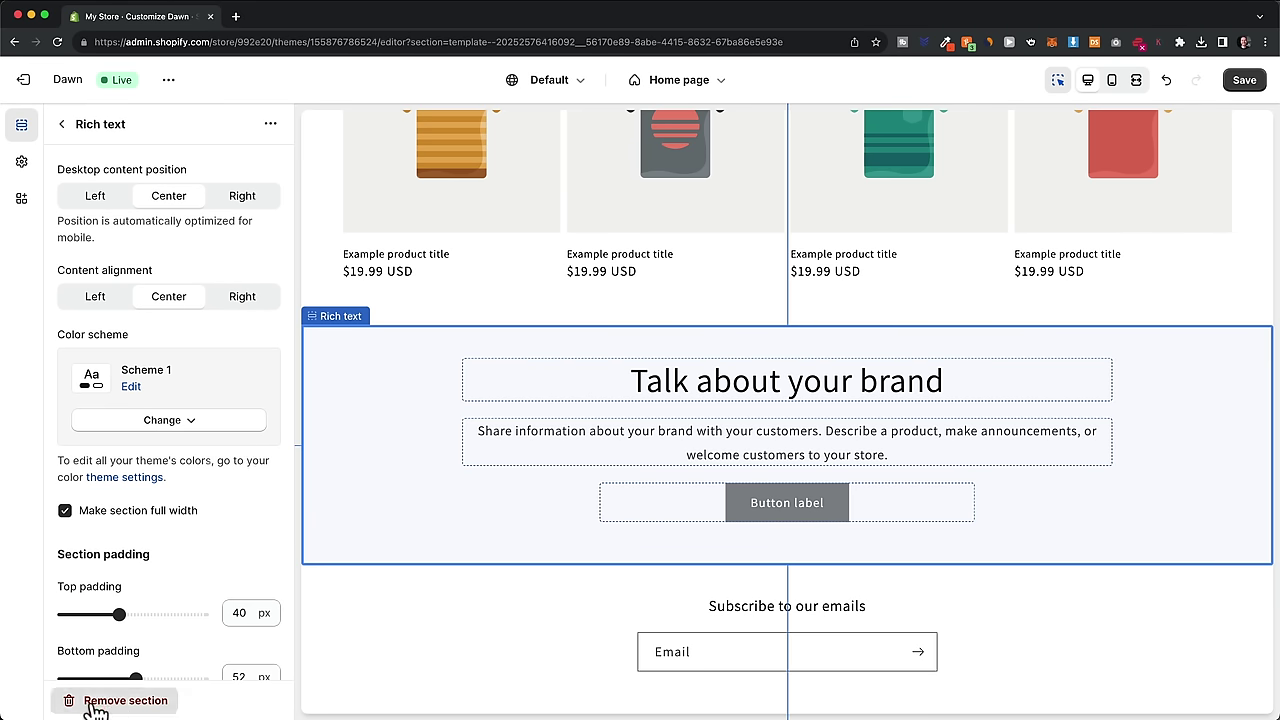
left_click(125, 700)
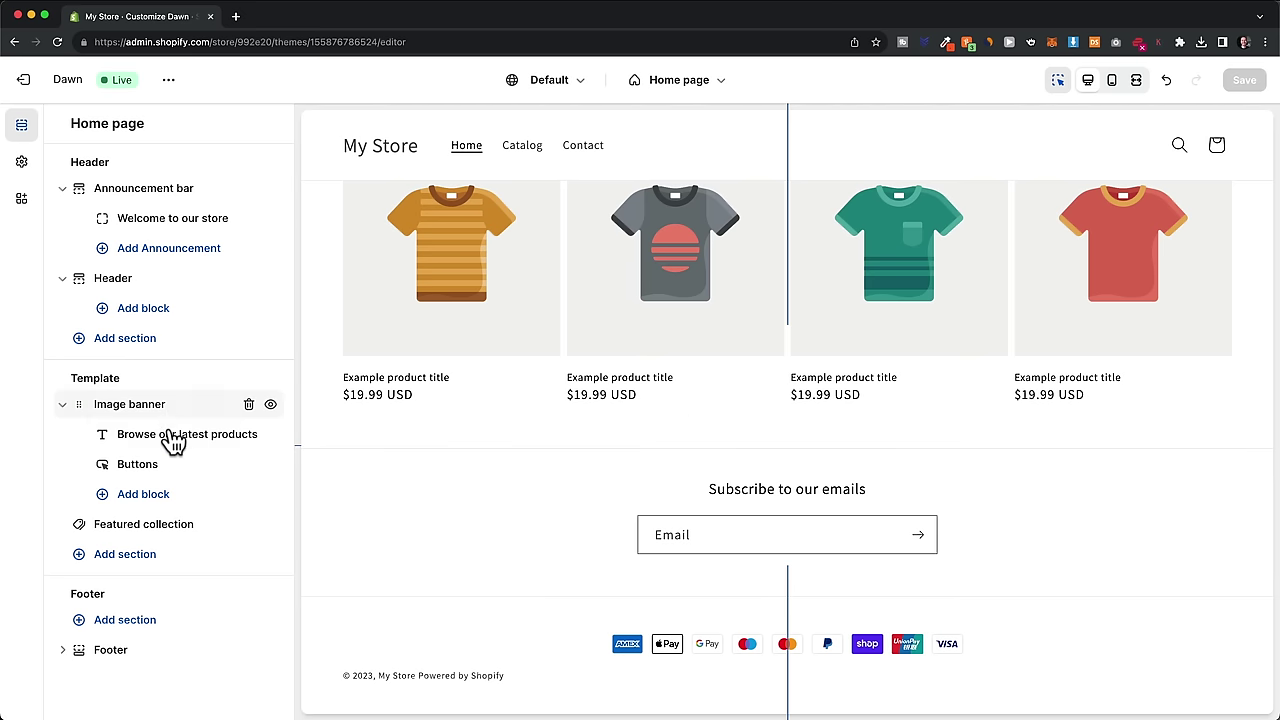
Step: Remove the Image banner section from the home page template
scroll(770, 438, "up", 15)
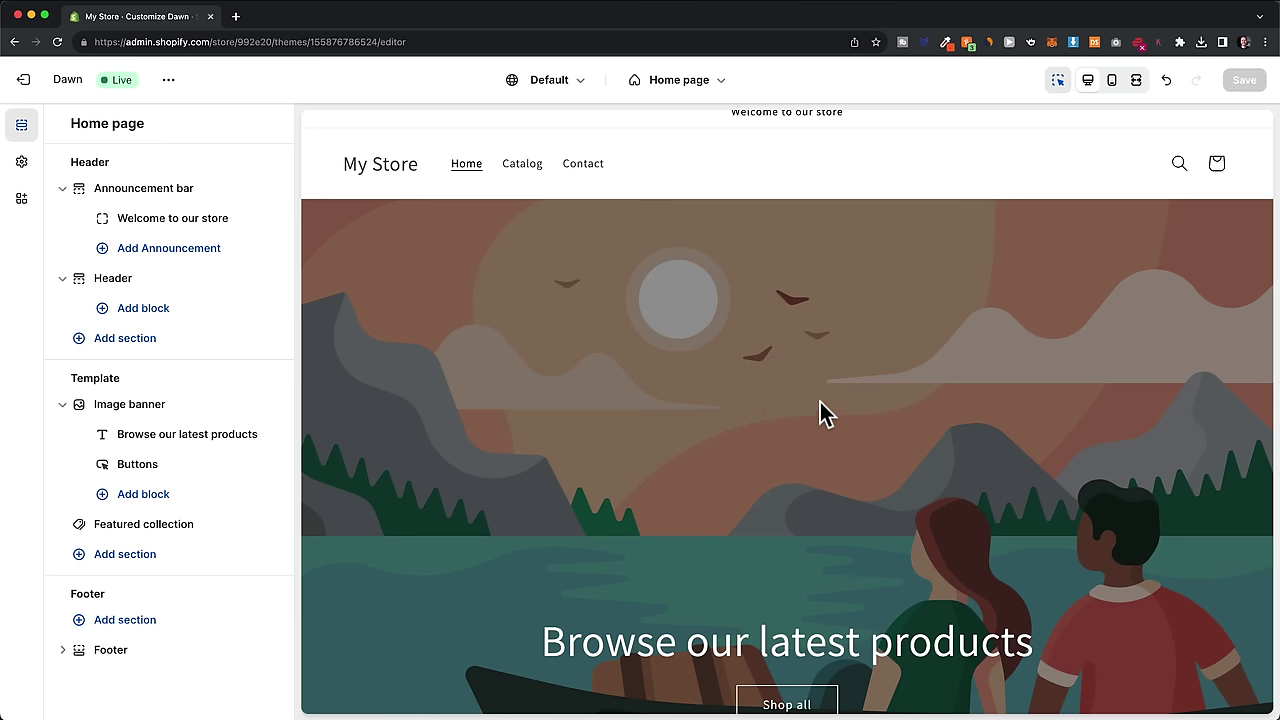
scroll(868, 380, "down", 2)
scroll(826, 314, "up", 3)
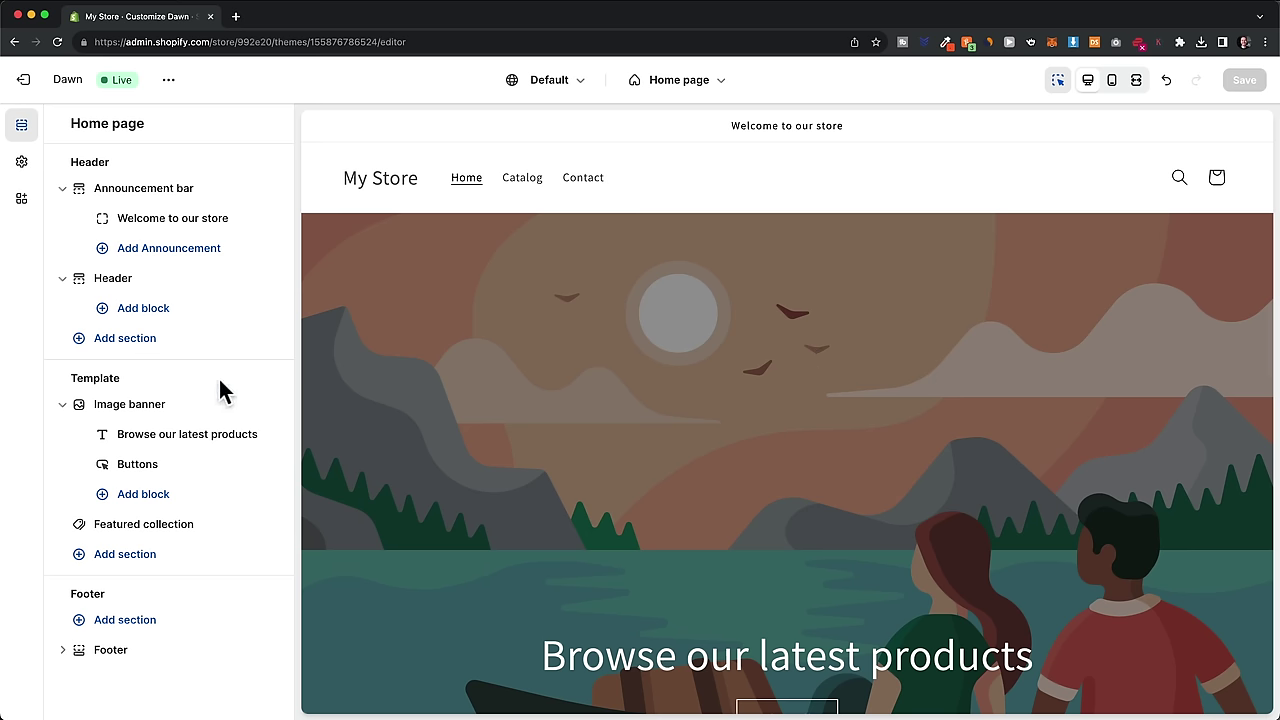
left_click(140, 406)
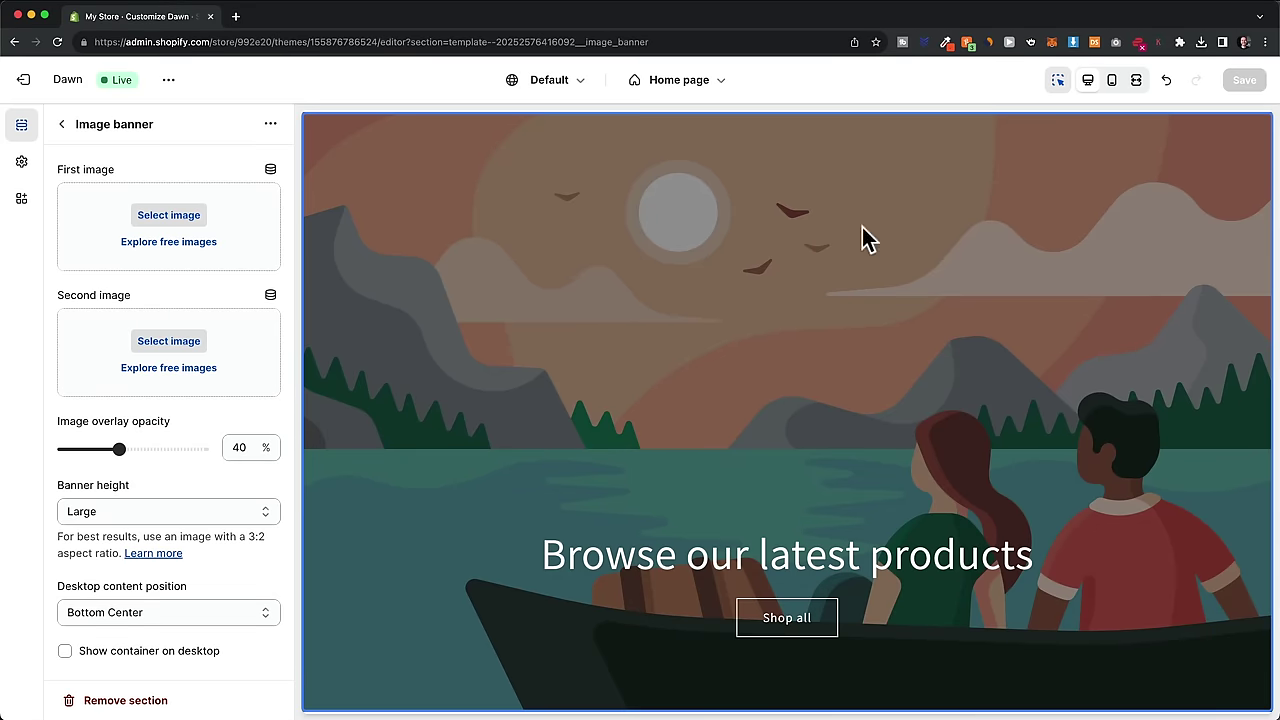
left_click(61, 124)
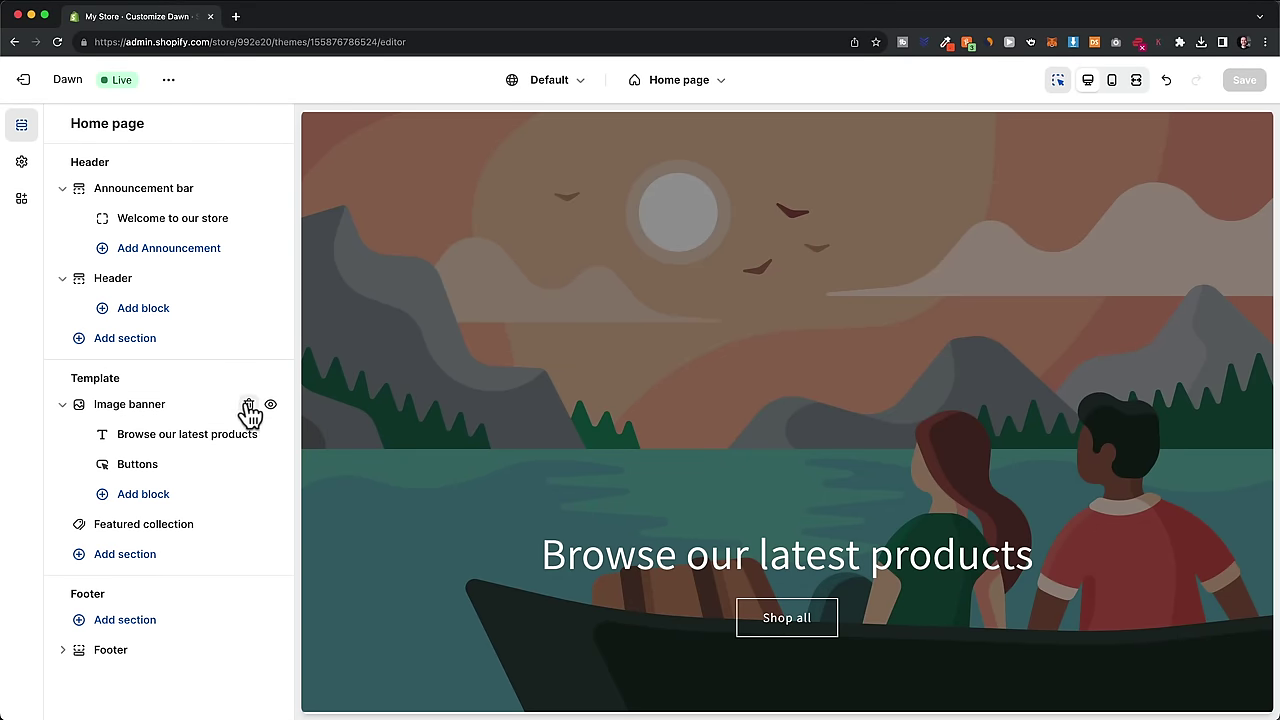
left_click(249, 405)
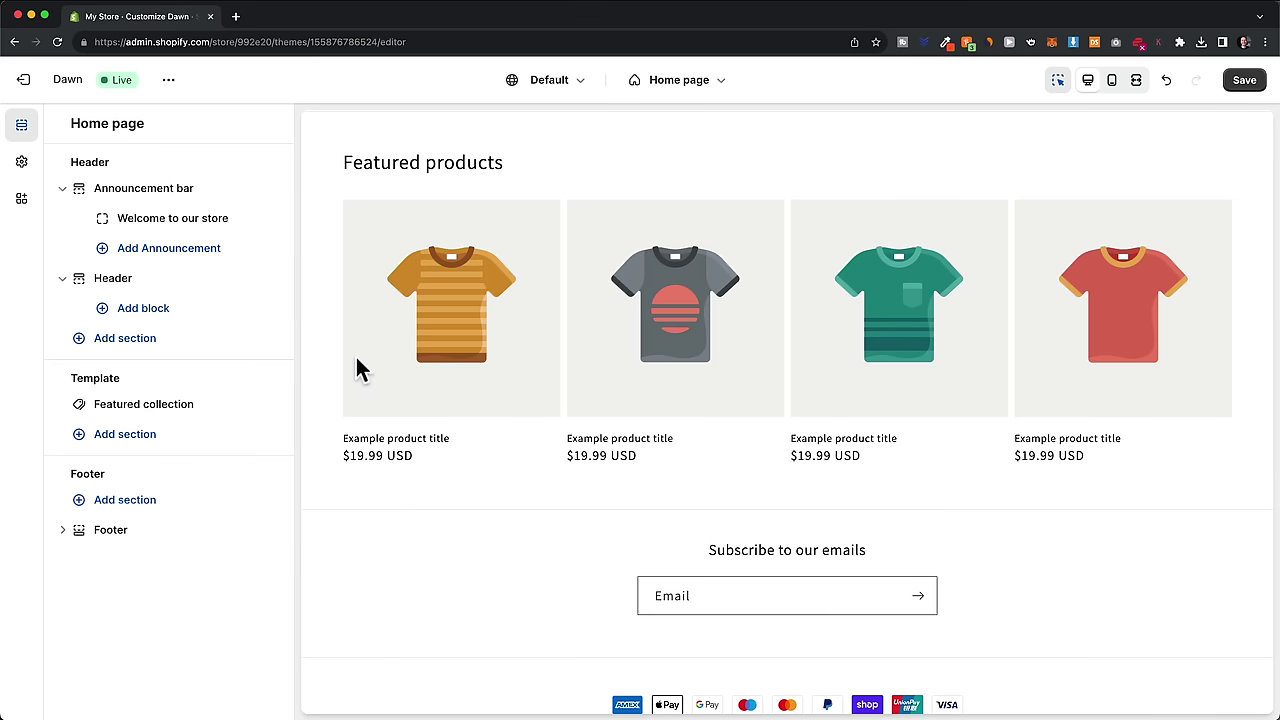
Step: Search the available sections for "slideshow" and add a Slideshow section to the home page template
left_click(106, 440)
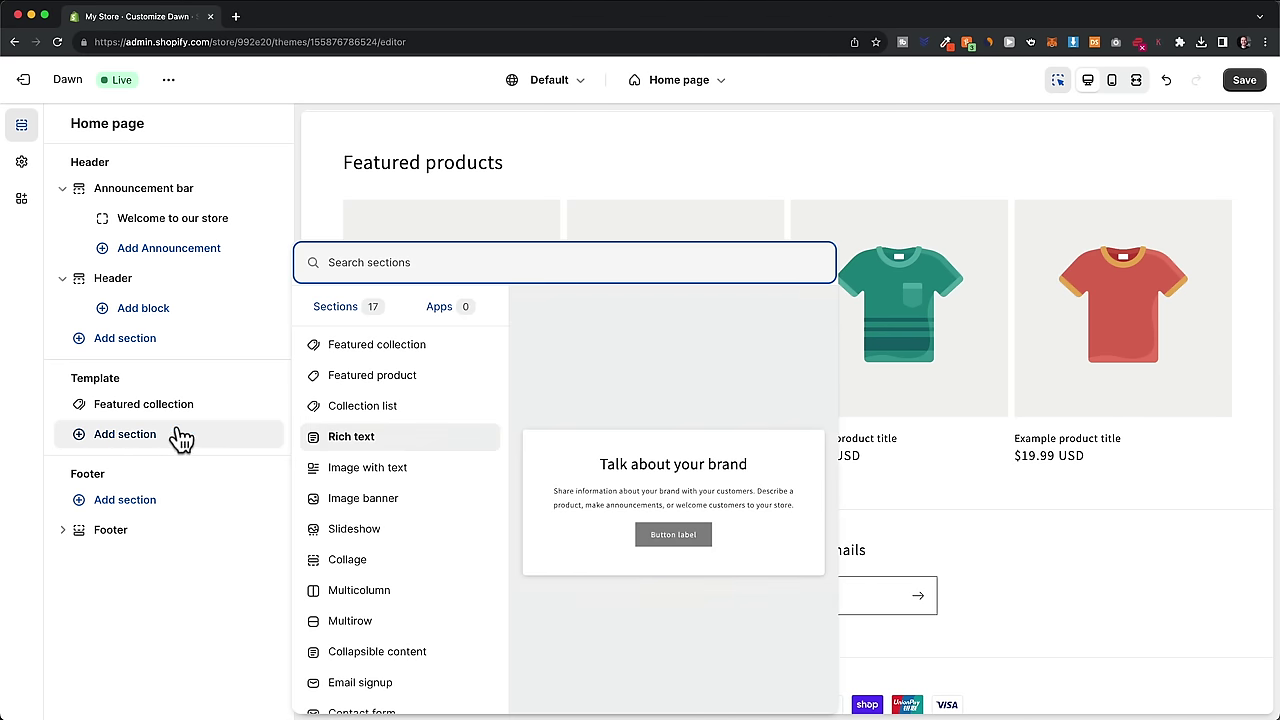
type("slides")
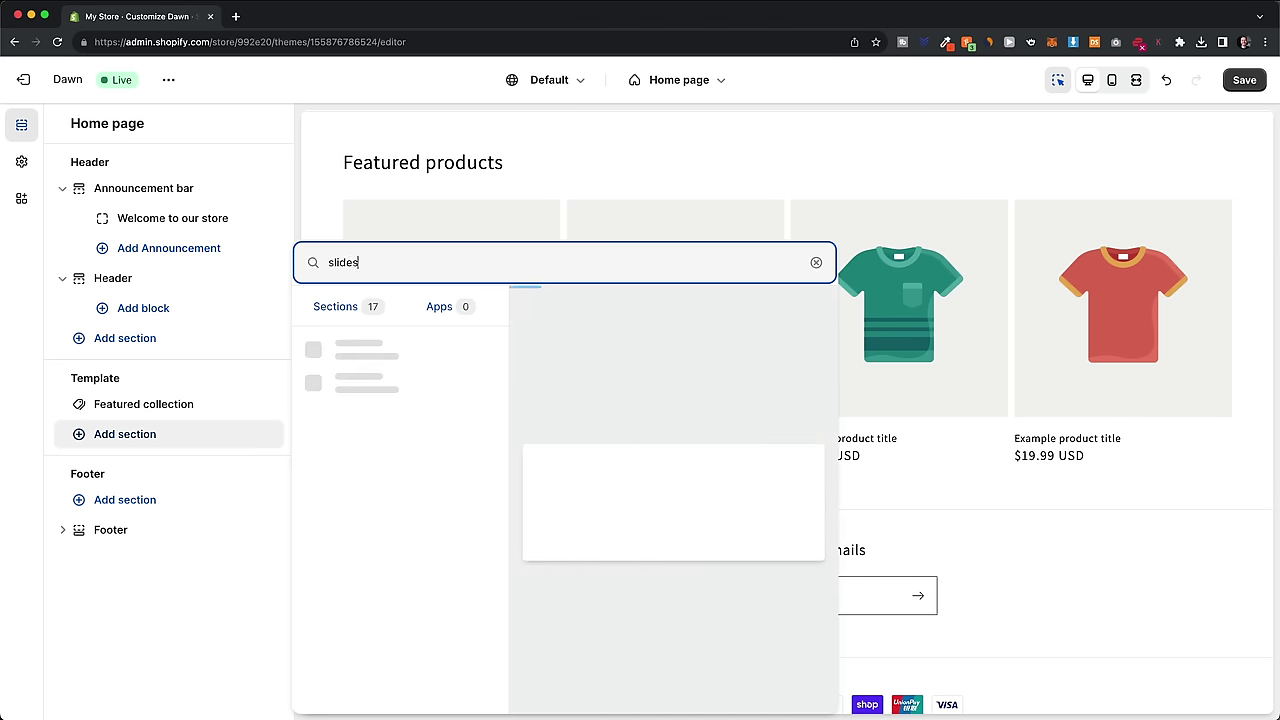
type("how")
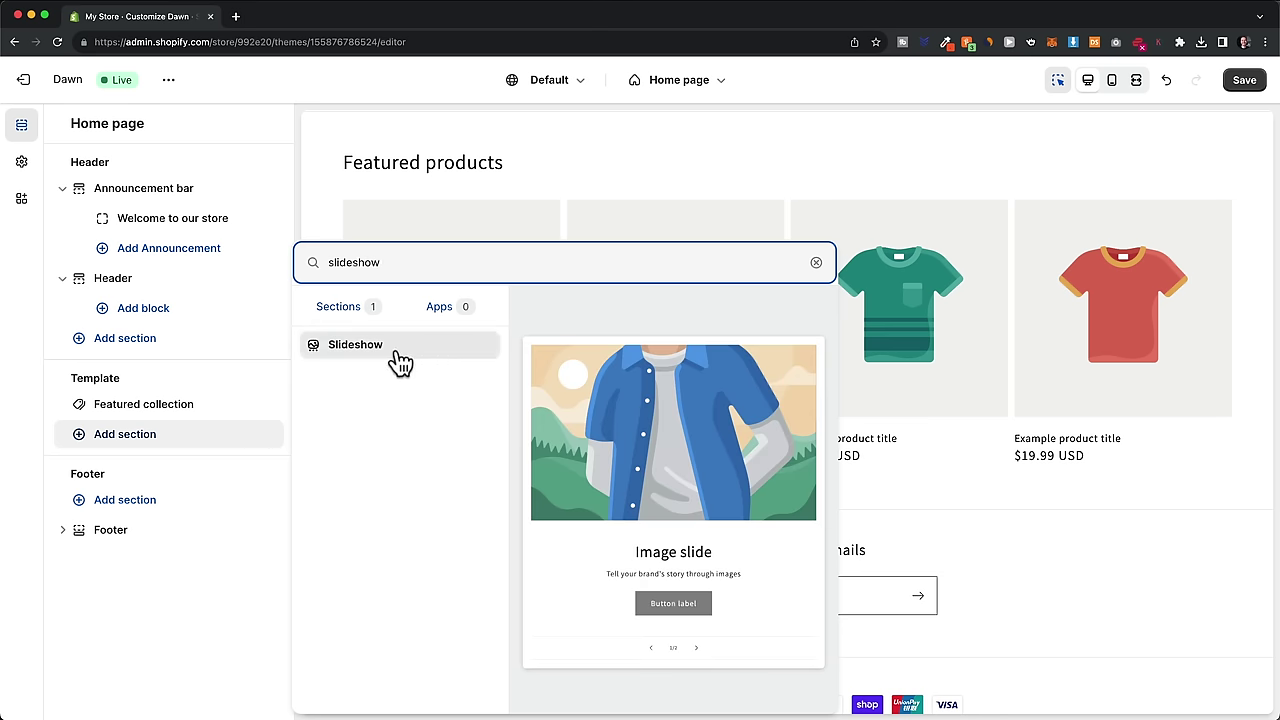
left_click(360, 350)
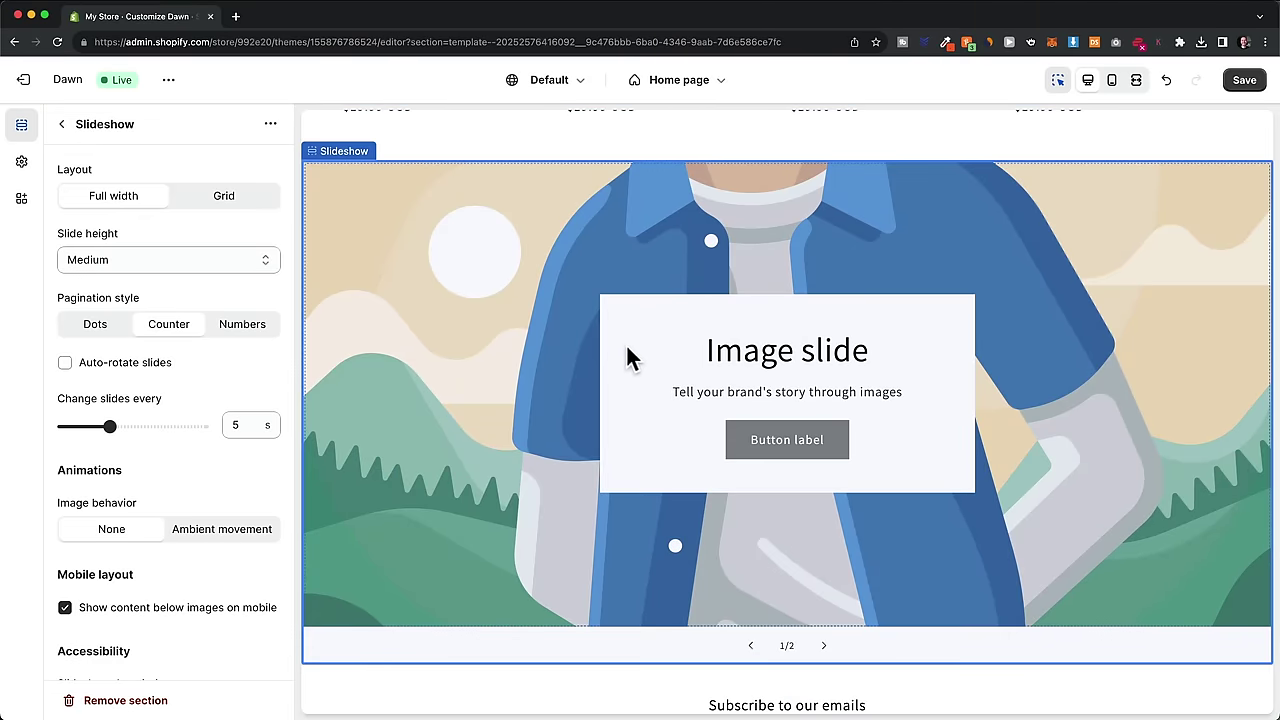
Step: Move the Slideshow section above the featured collection in the home page template
scroll(629, 366, "up", 5)
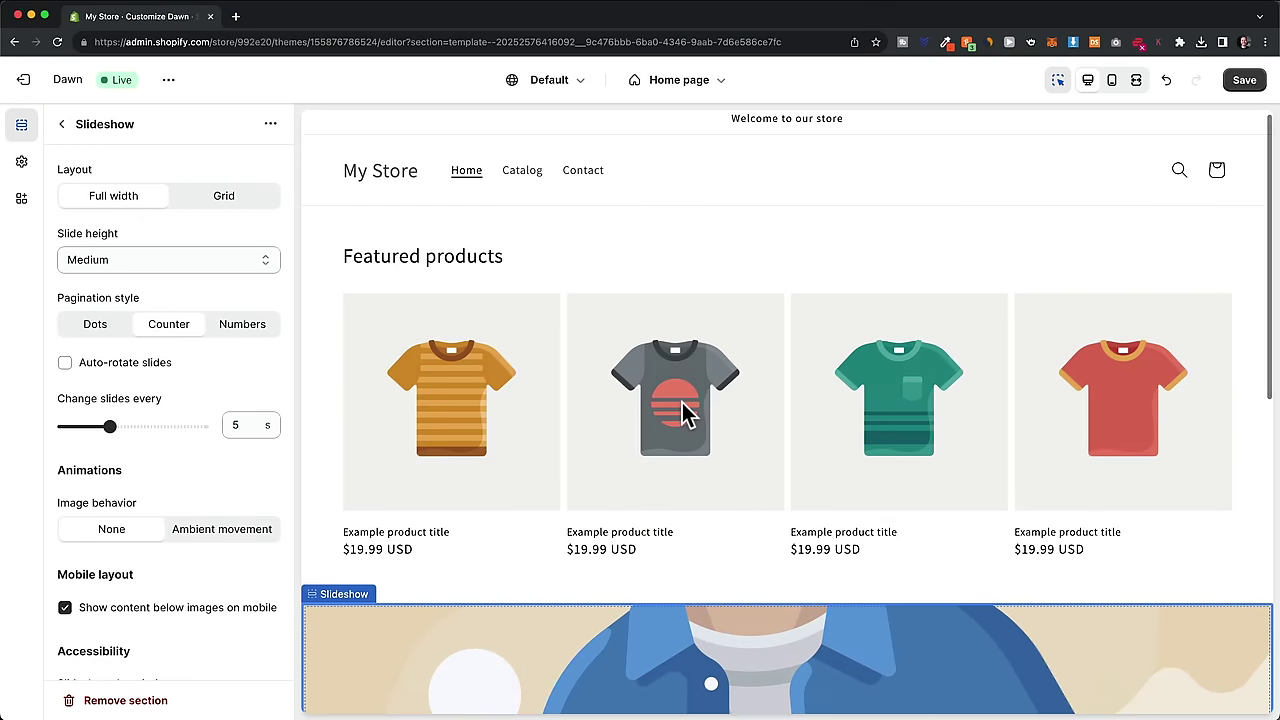
scroll(680, 420, "down", 3)
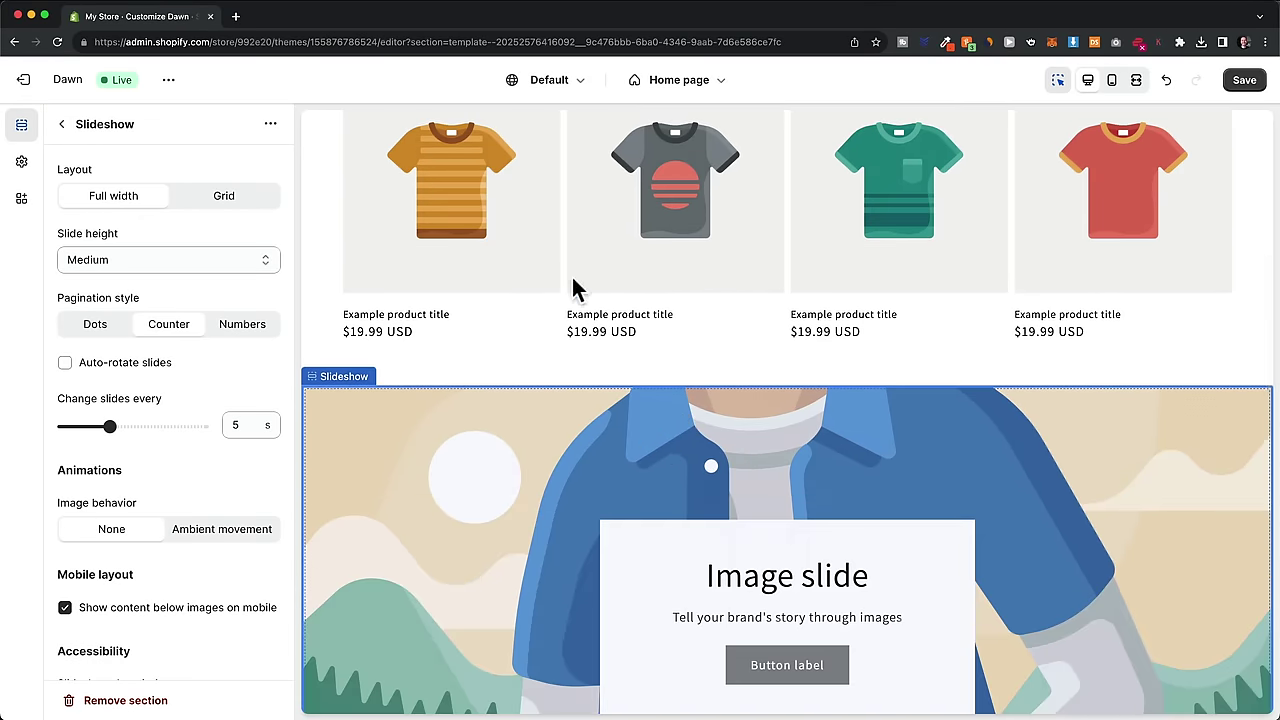
left_click(63, 125)
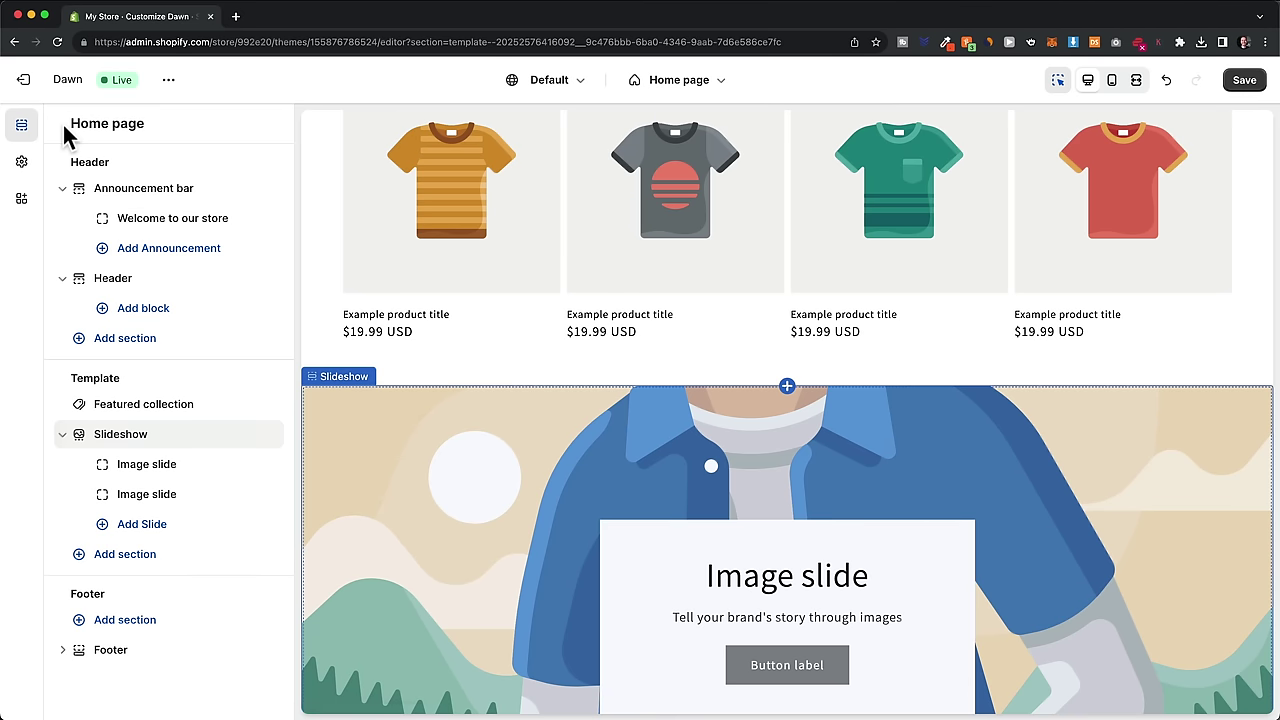
left_click_drag(130, 441, 126, 414)
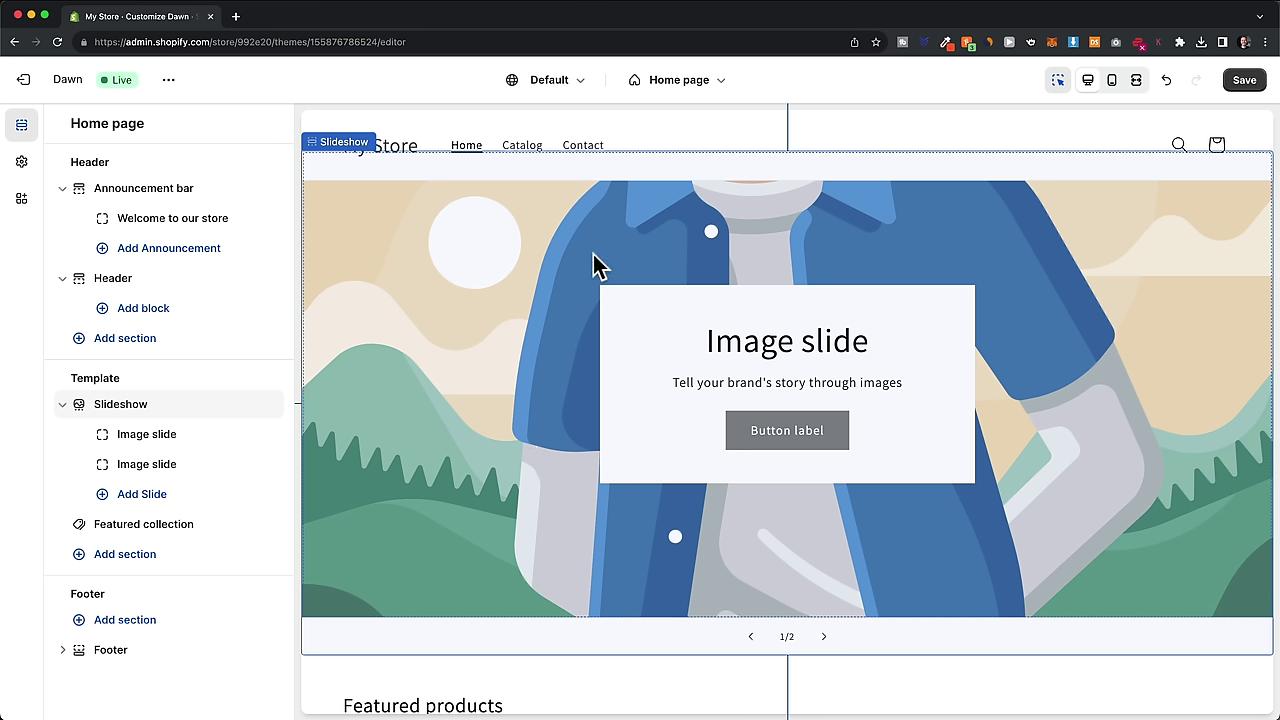
Step: Open the image selection for the slideshow's first slide and upload the six PNG images named 1 to 6
left_click(546, 251)
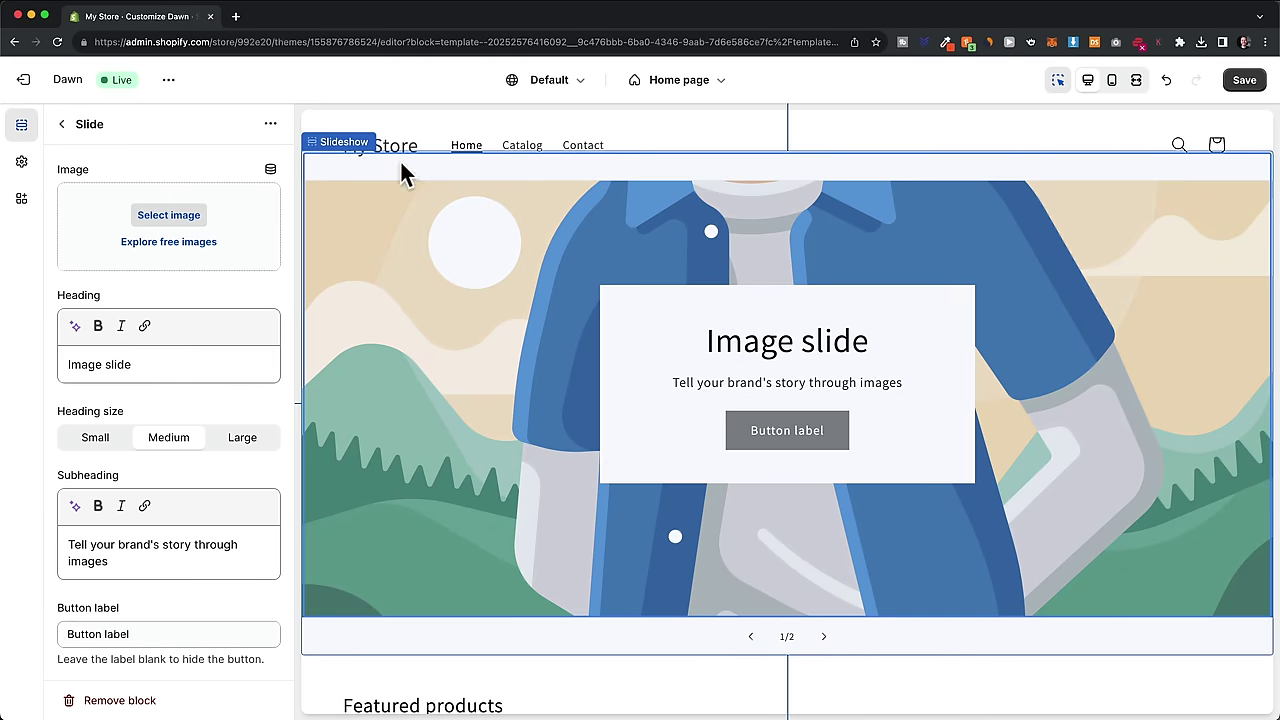
left_click(178, 224)
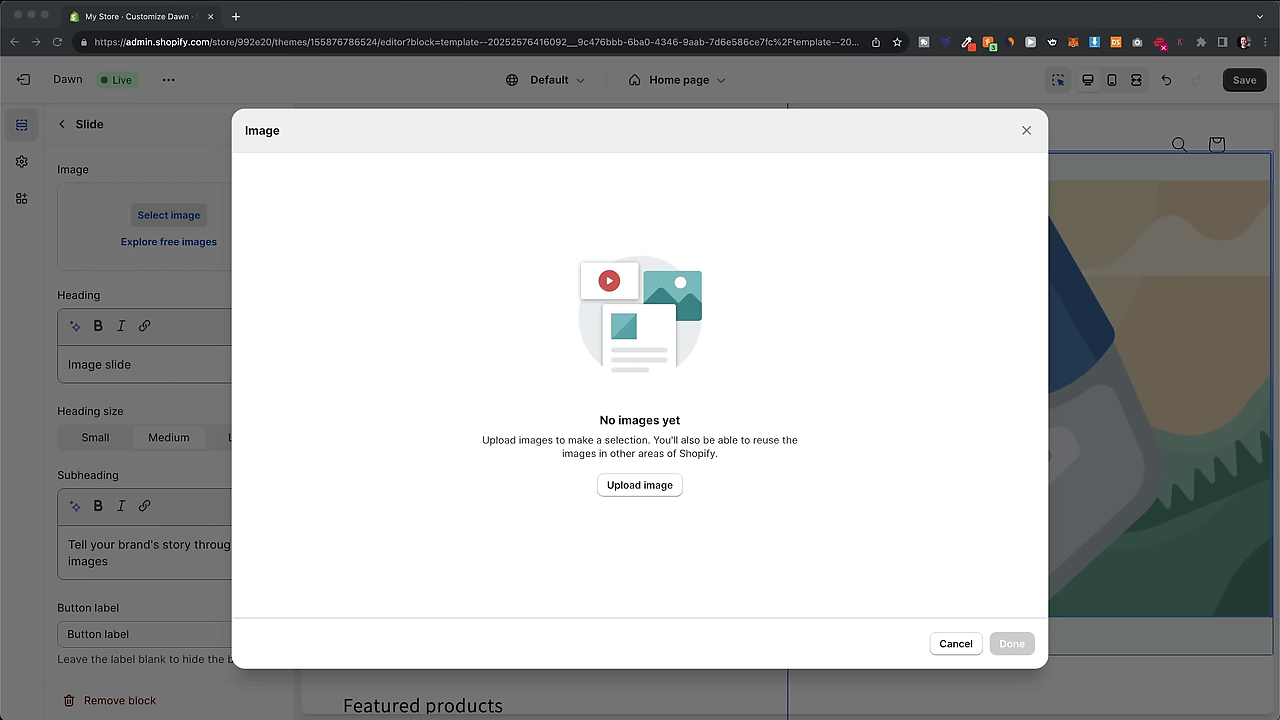
left_click_drag(640, 718, 660, 385)
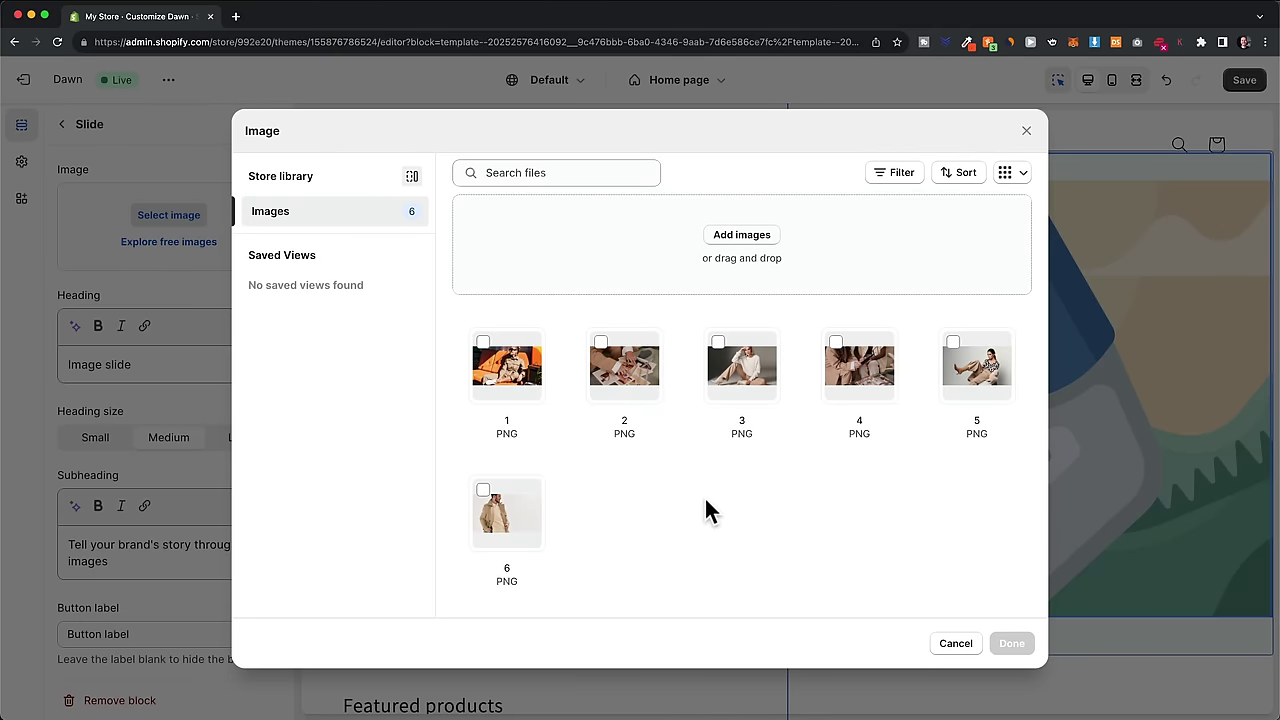
Step: Assign image 1 to the slideshow's first slide and return to the home page section list
left_click(483, 342)
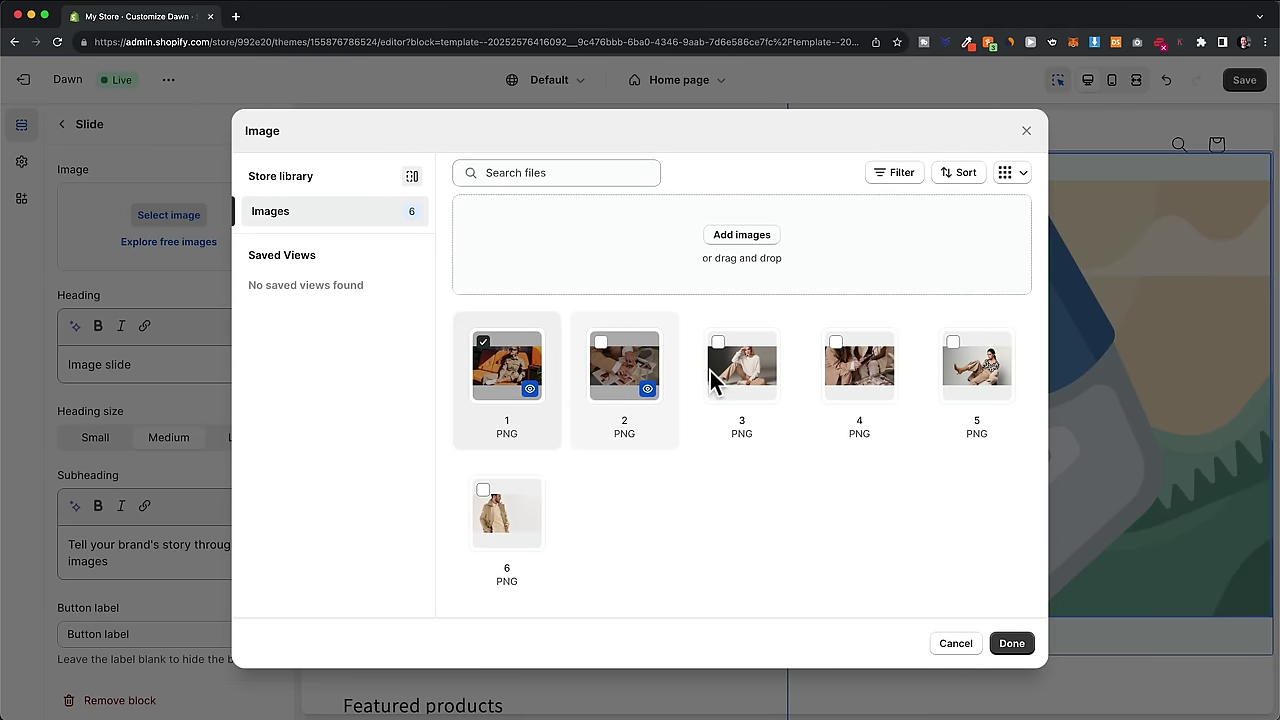
left_click(1008, 646)
left_click(740, 400)
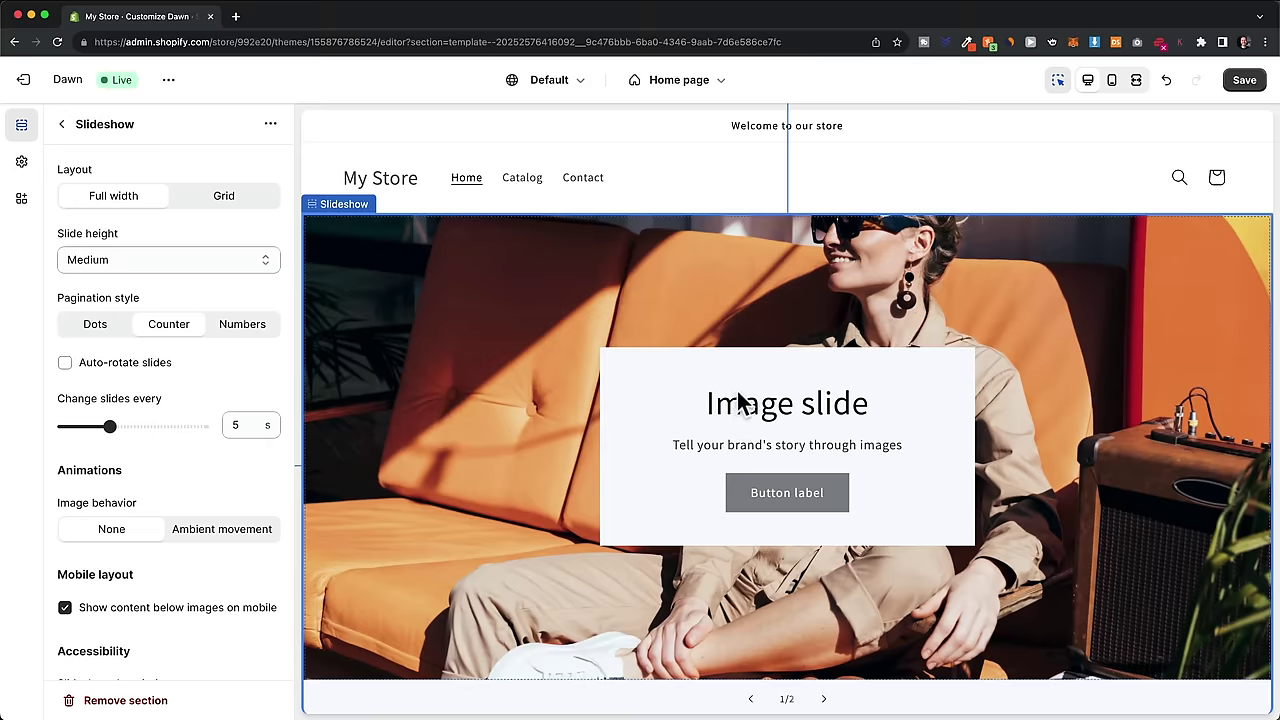
left_click(62, 126)
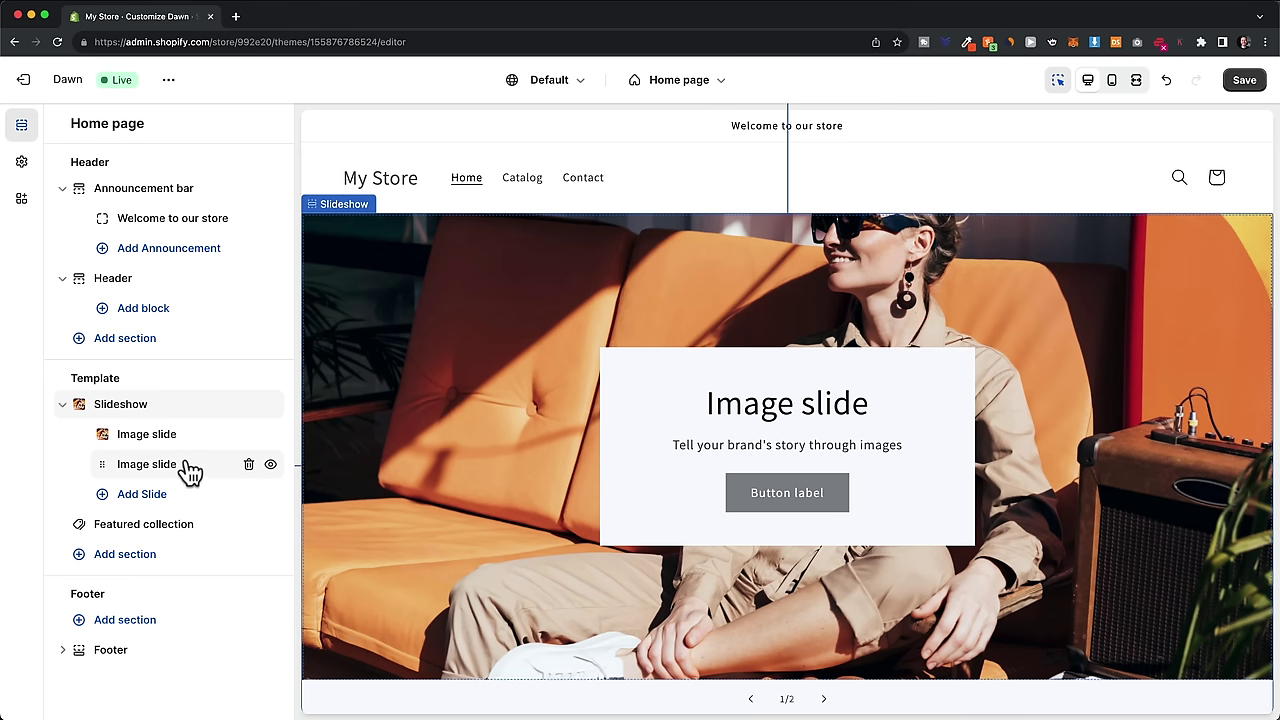
Step: Add two more image slides to the Slideshow section, giving it four slides in all
left_click(133, 497)
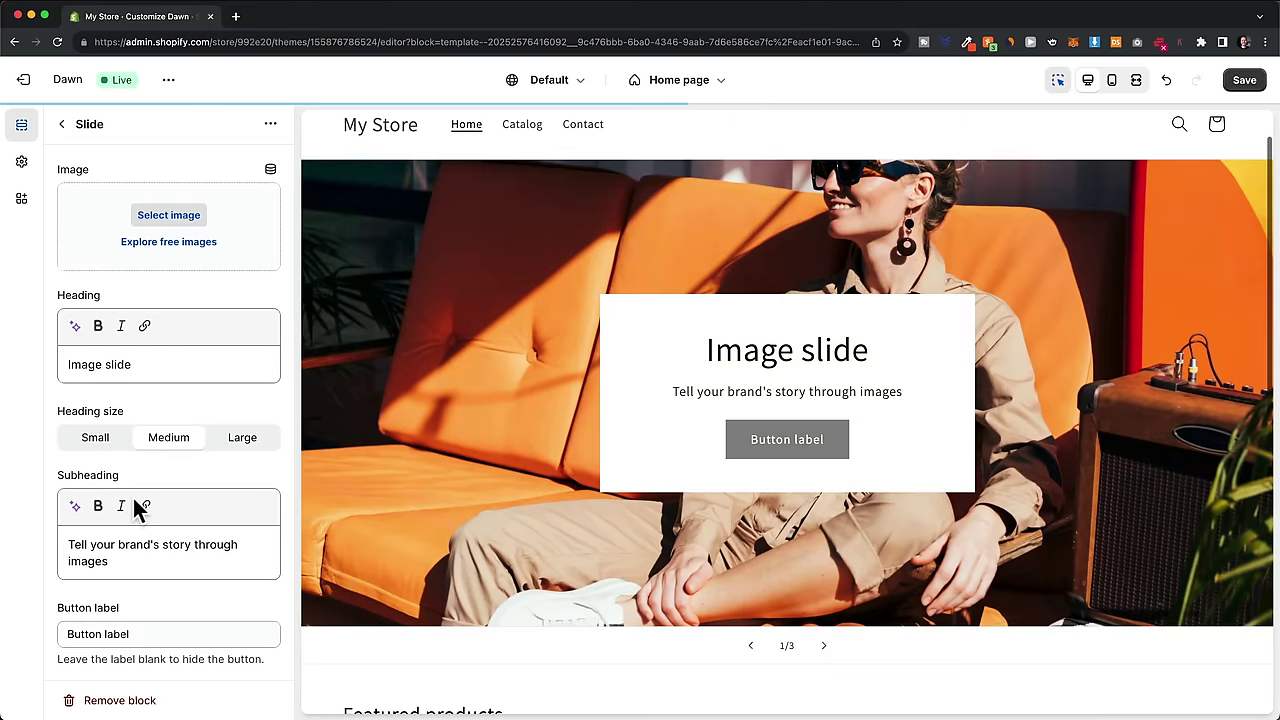
left_click(62, 126)
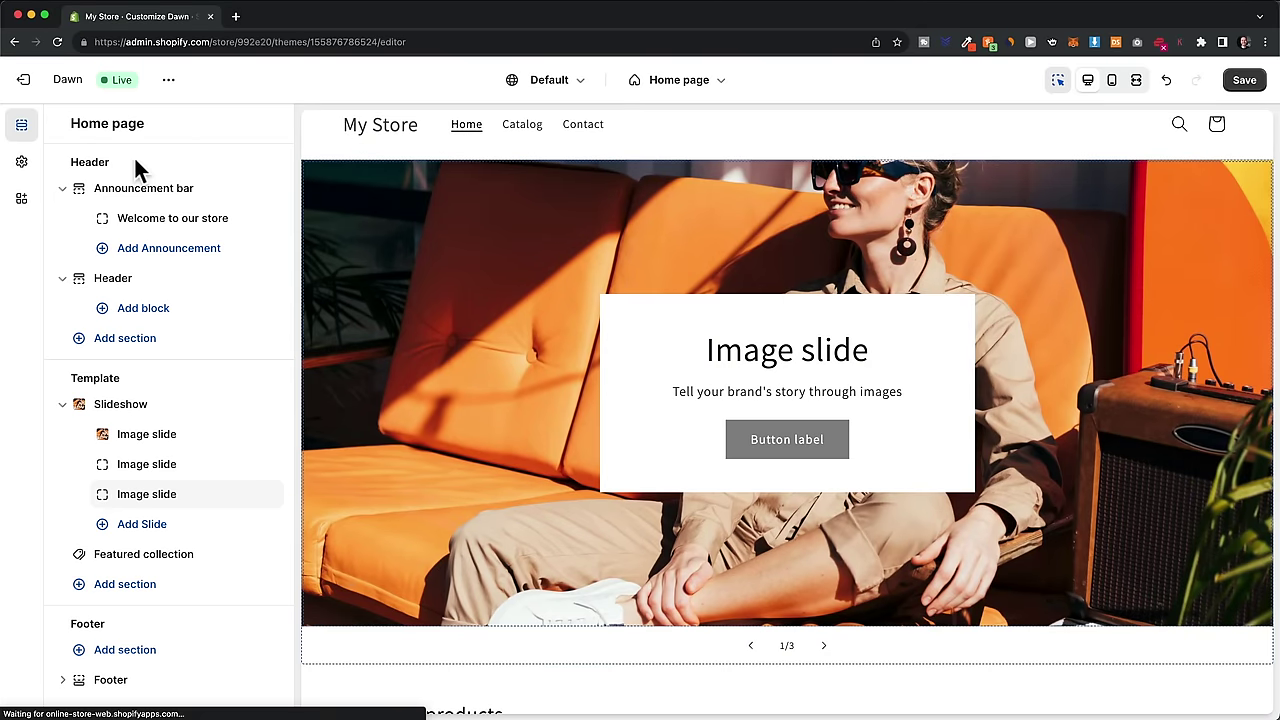
left_click(145, 526)
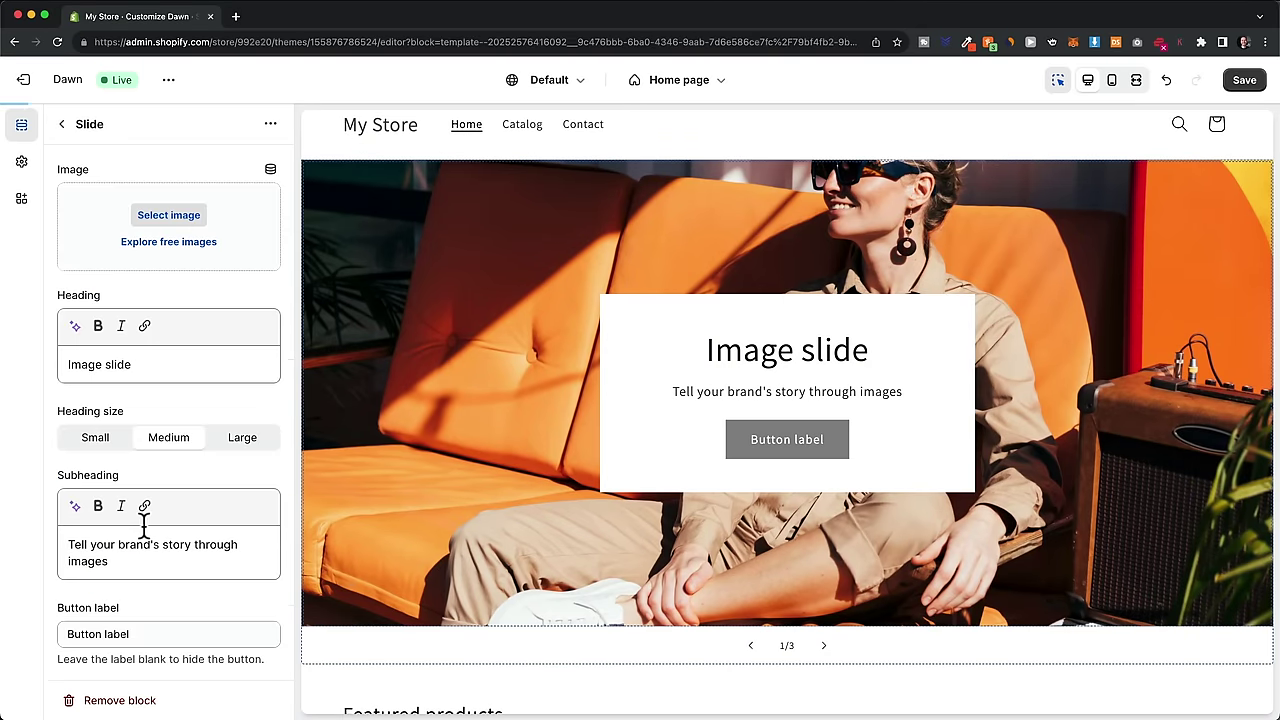
left_click(62, 124)
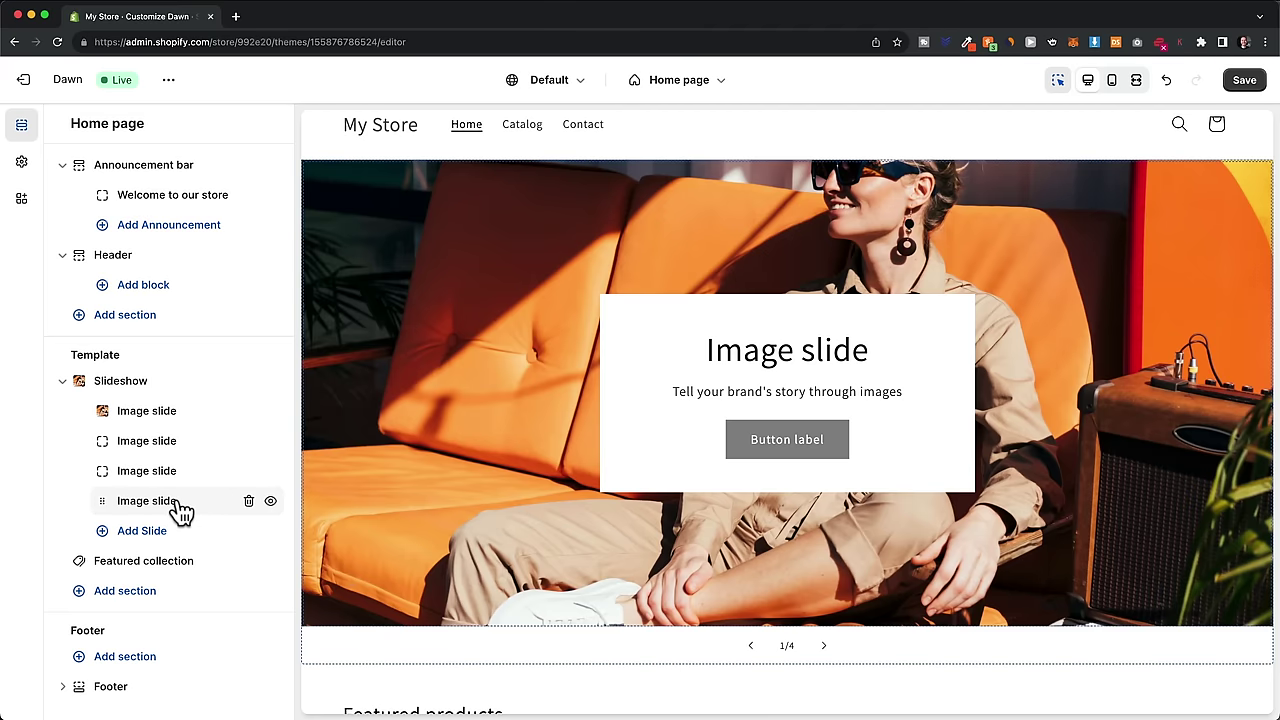
Step: Assign image 6 from the store library to the slideshow's second slide
left_click(150, 450)
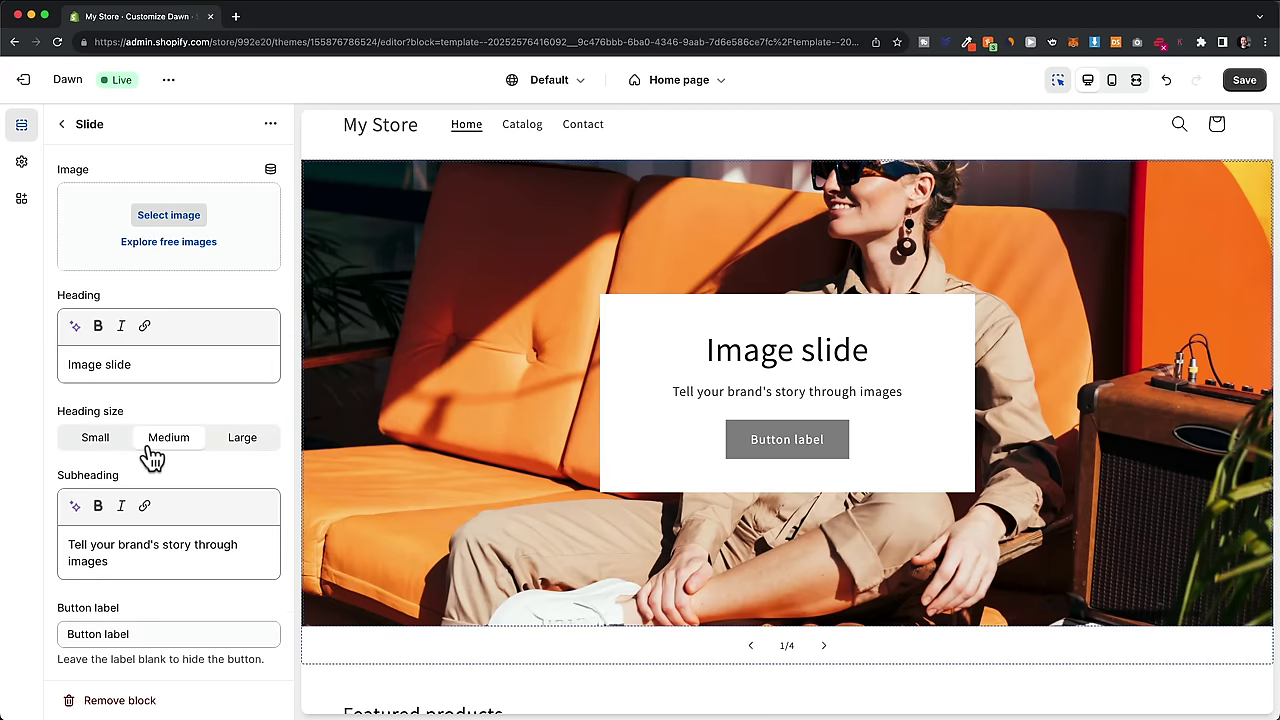
left_click(180, 226)
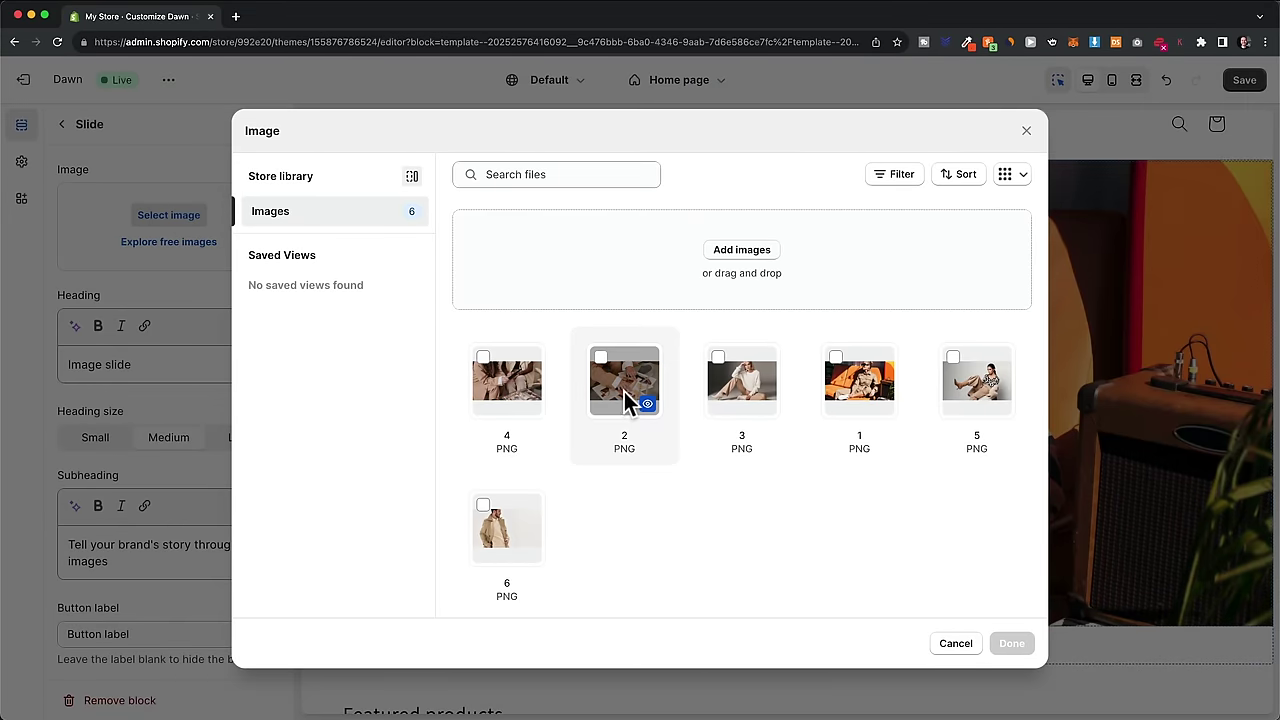
left_click(483, 512)
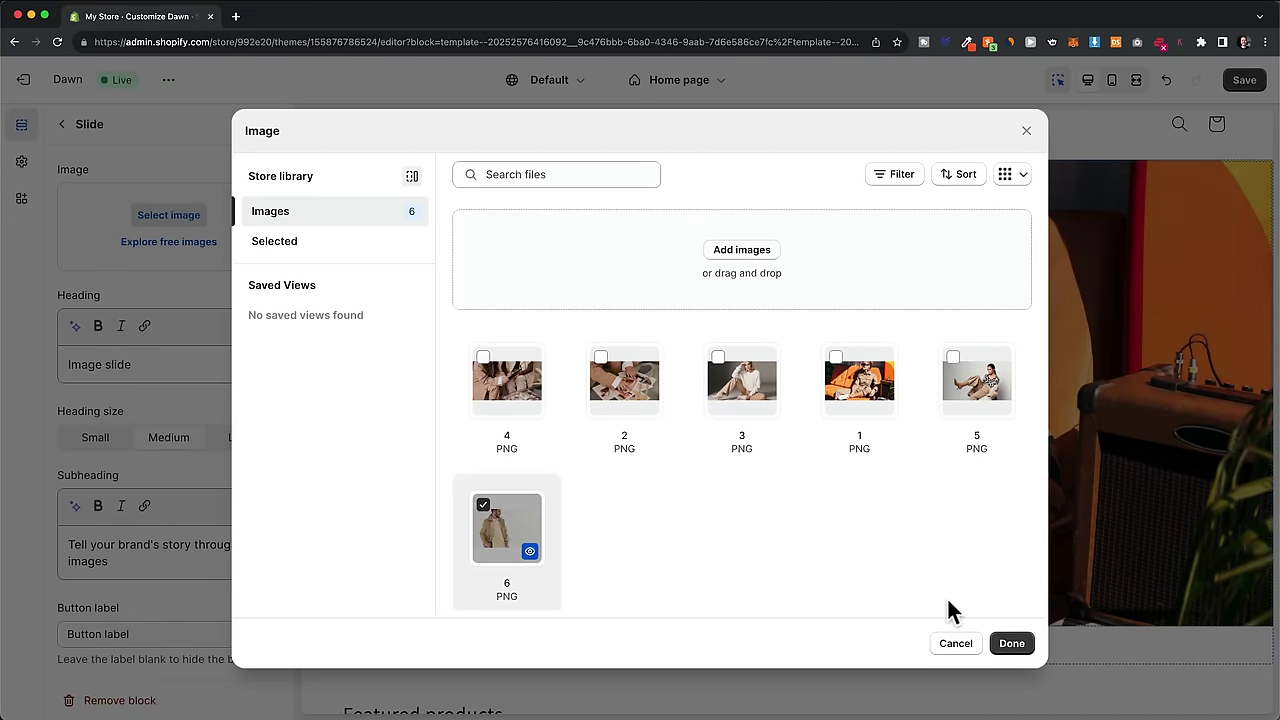
left_click(1010, 644)
left_click(62, 124)
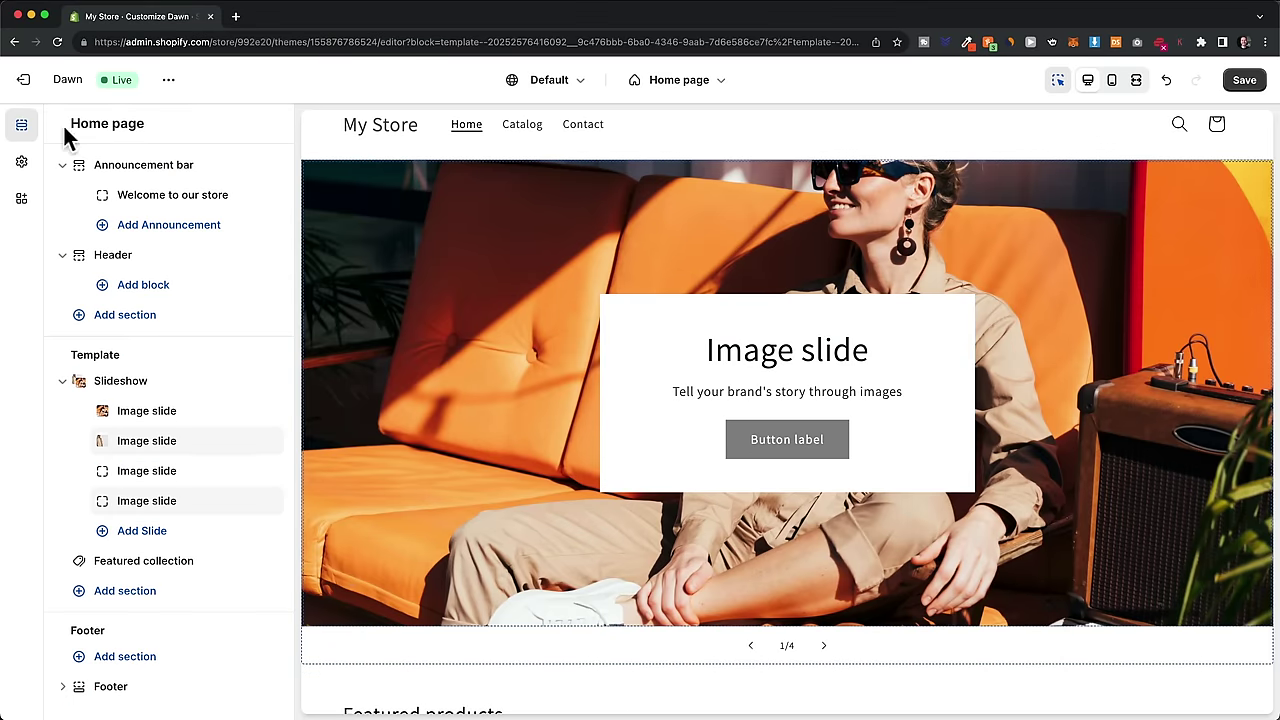
Step: Assign image 2 from the store library to the slideshow's third slide
left_click(174, 480)
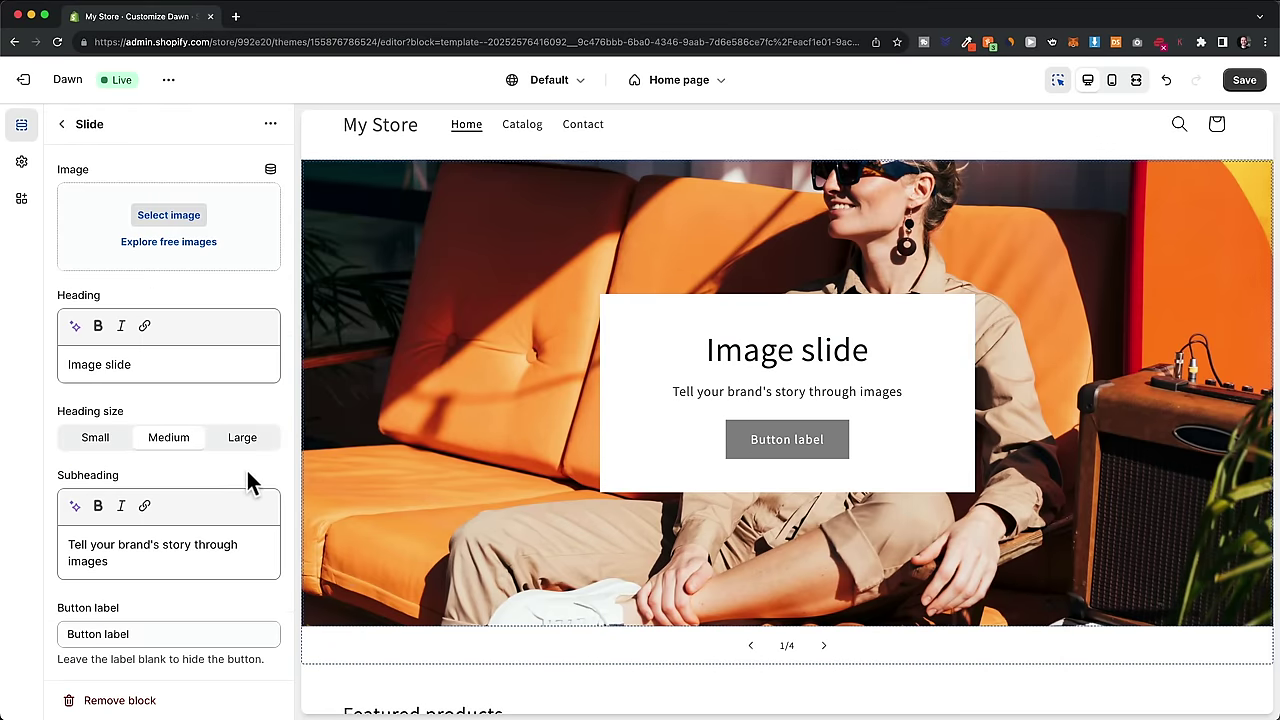
left_click(168, 215)
left_click(602, 362)
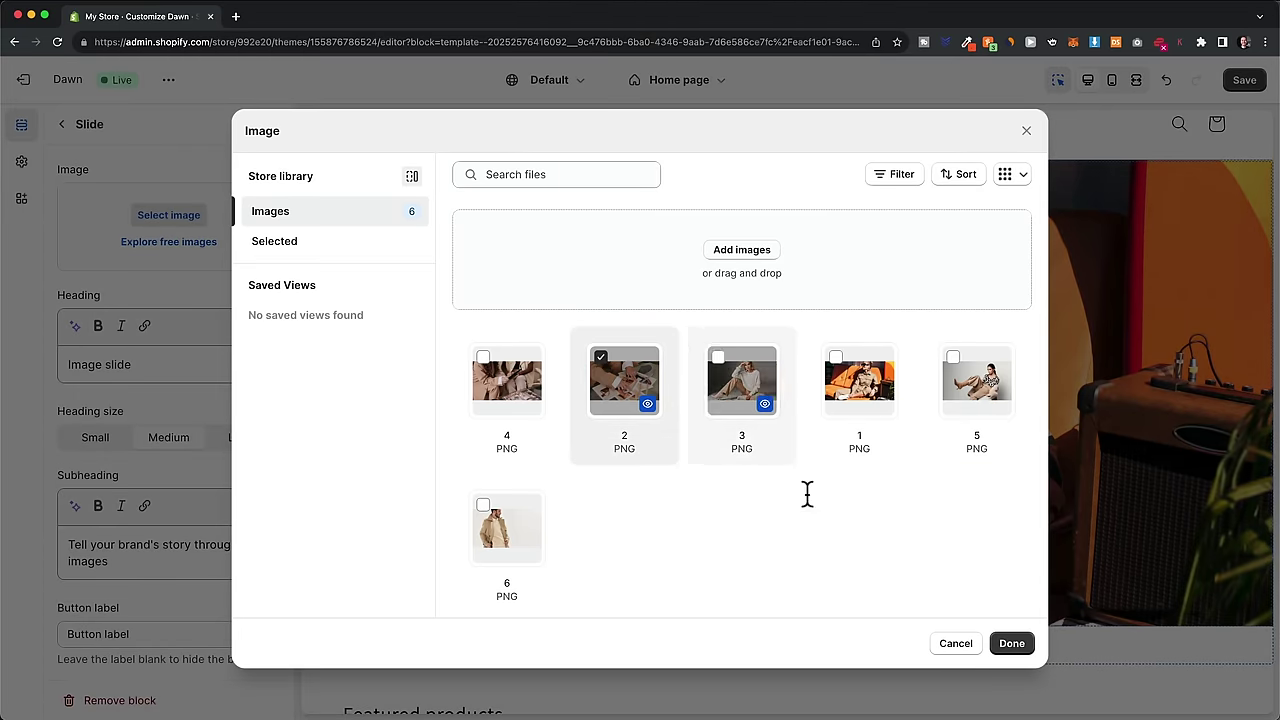
left_click(1011, 643)
left_click(62, 124)
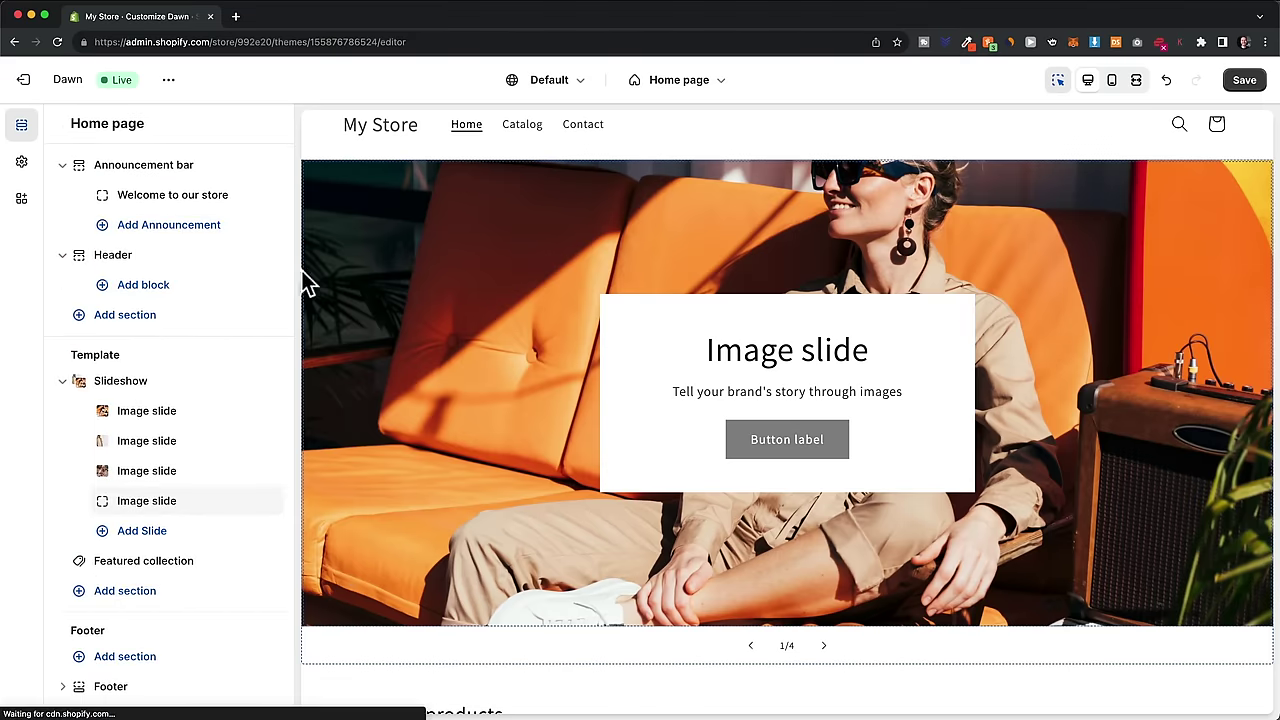
Step: Assign image 4 from the store library to the slideshow's fourth slide
left_click(147, 506)
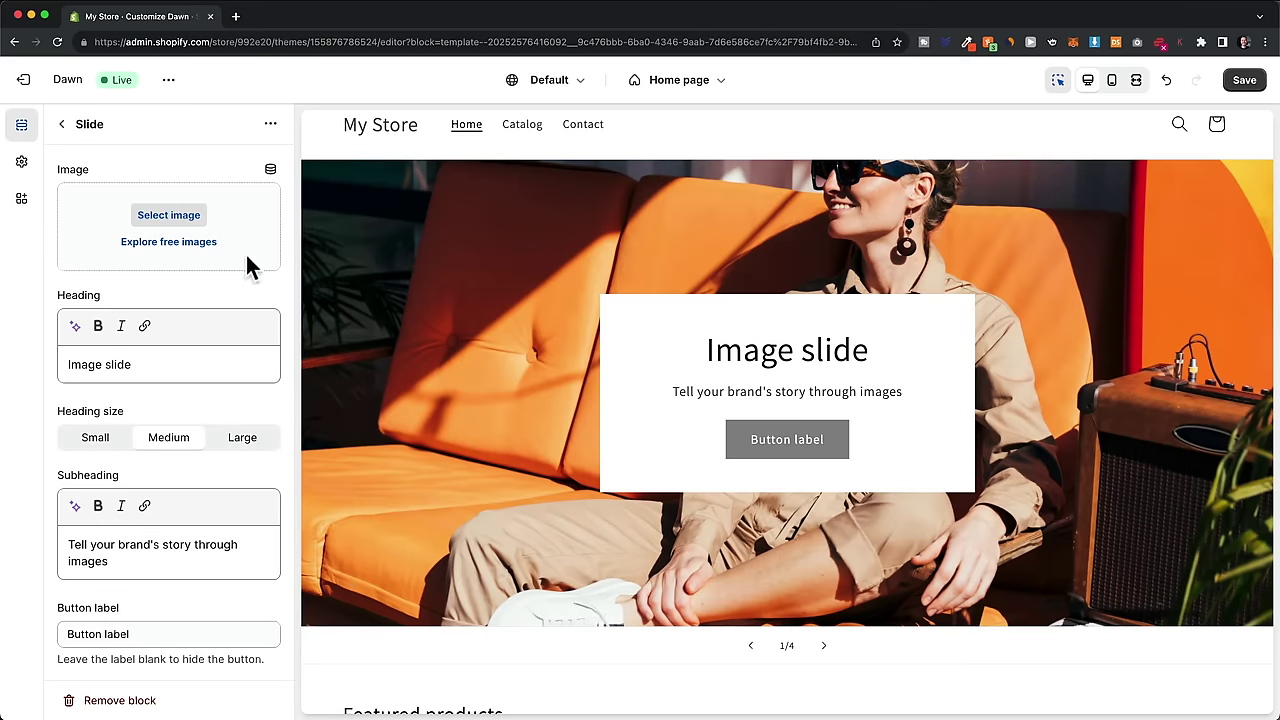
left_click(168, 215)
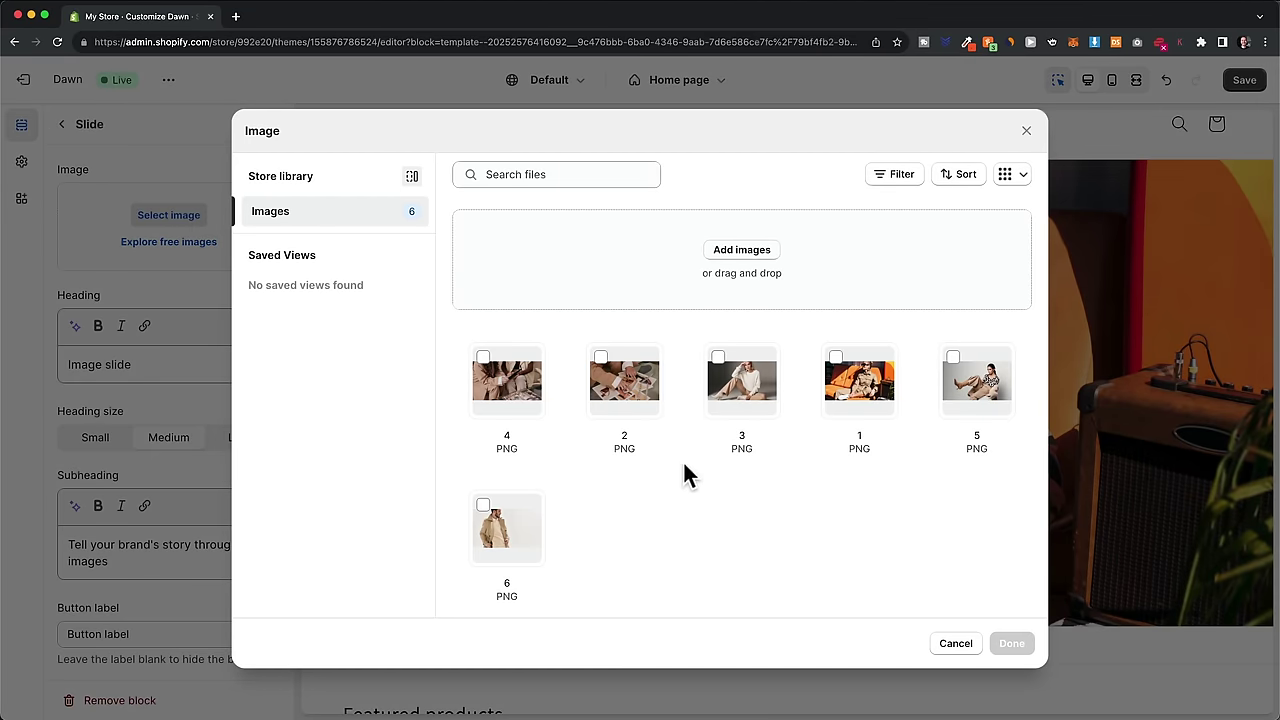
left_click(491, 370)
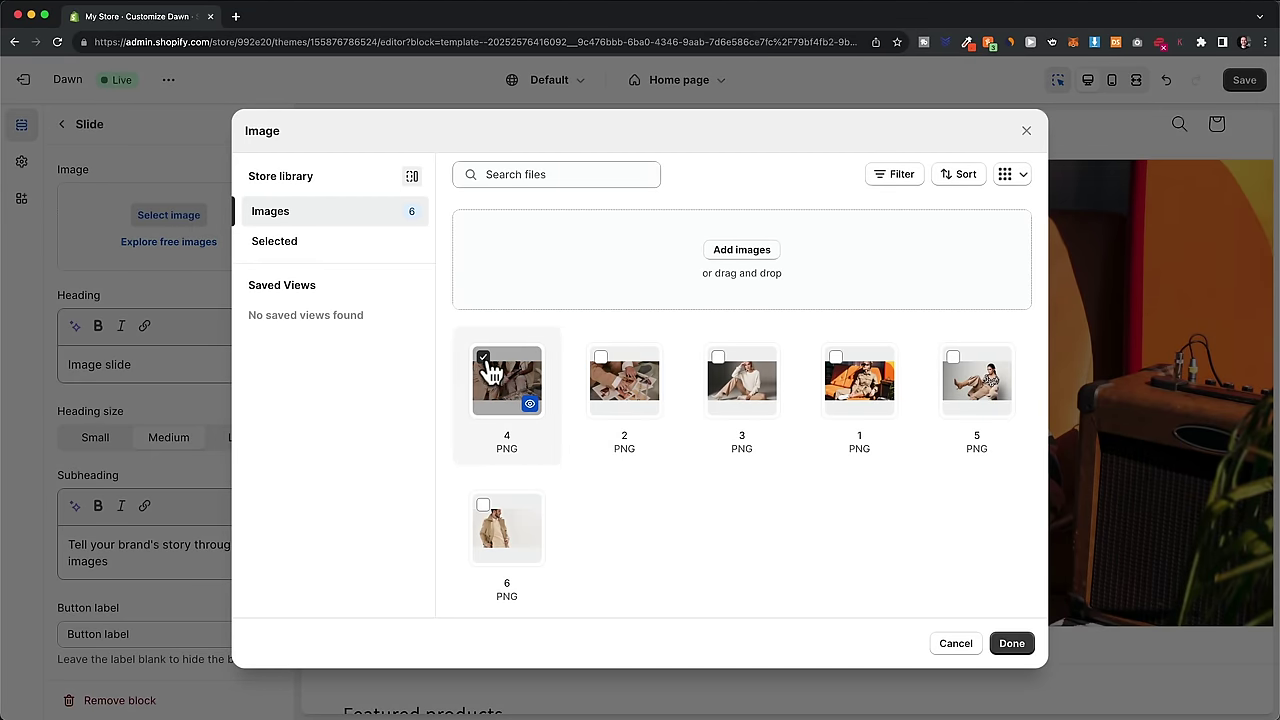
left_click(1008, 647)
left_click(61, 123)
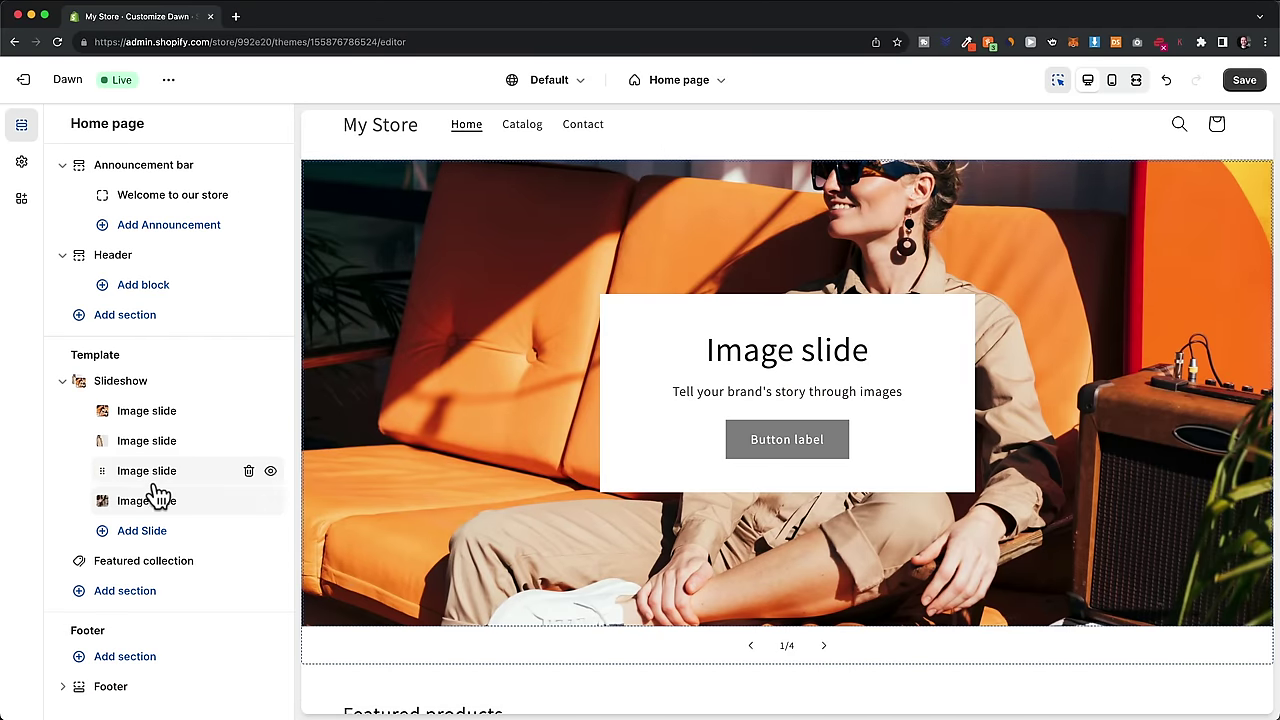
Step: Page forward through the slideshow in the store preview and go back to the first slide
left_click(823, 645)
left_click(823, 645)
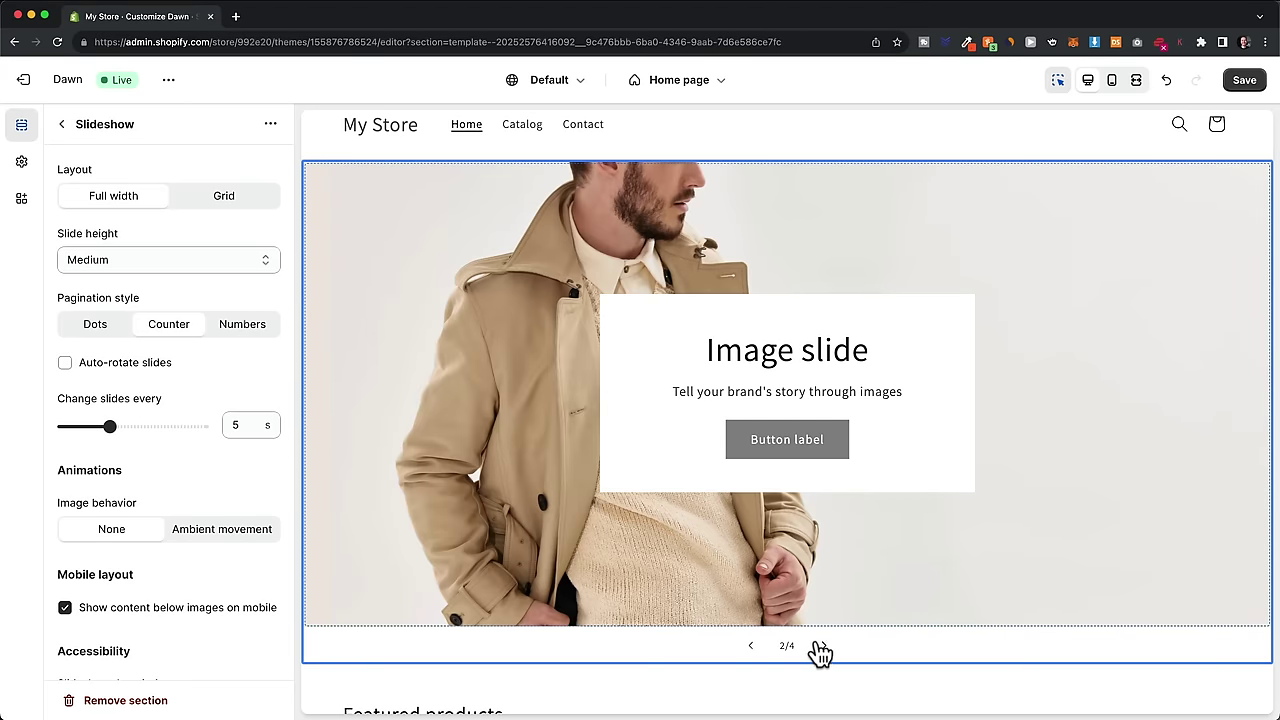
left_click(824, 647)
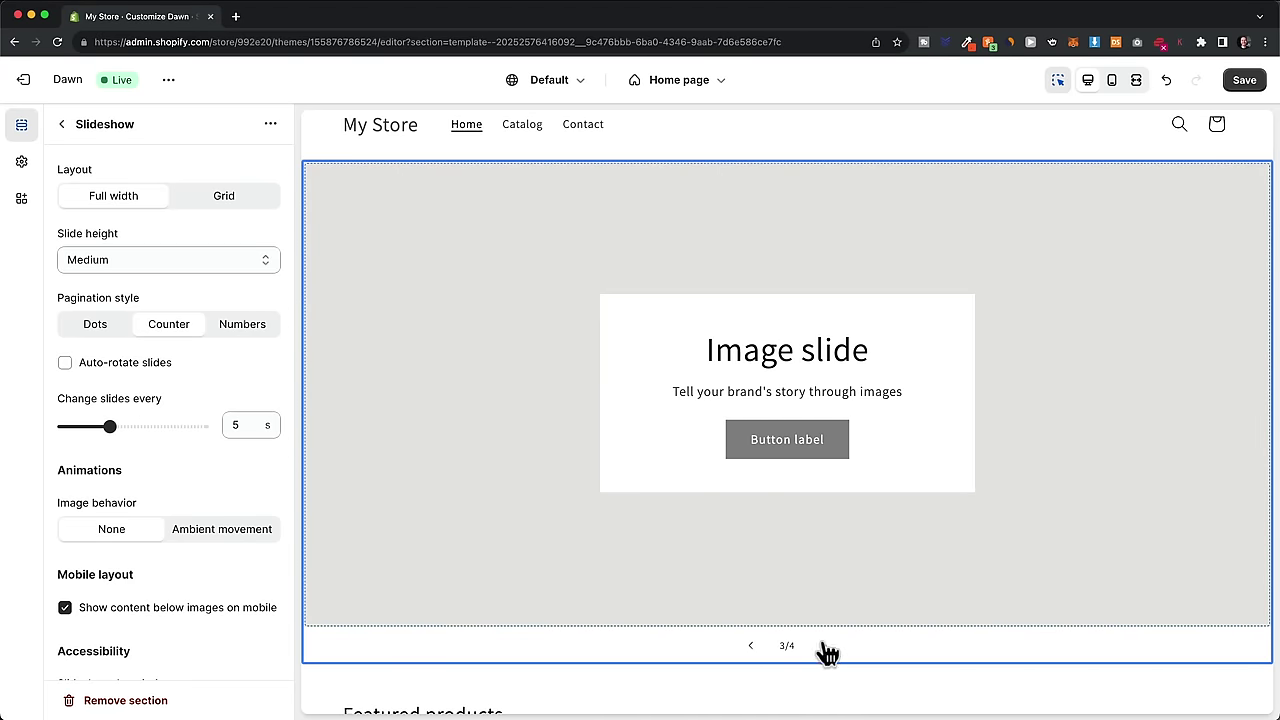
left_click(752, 646)
left_click(751, 646)
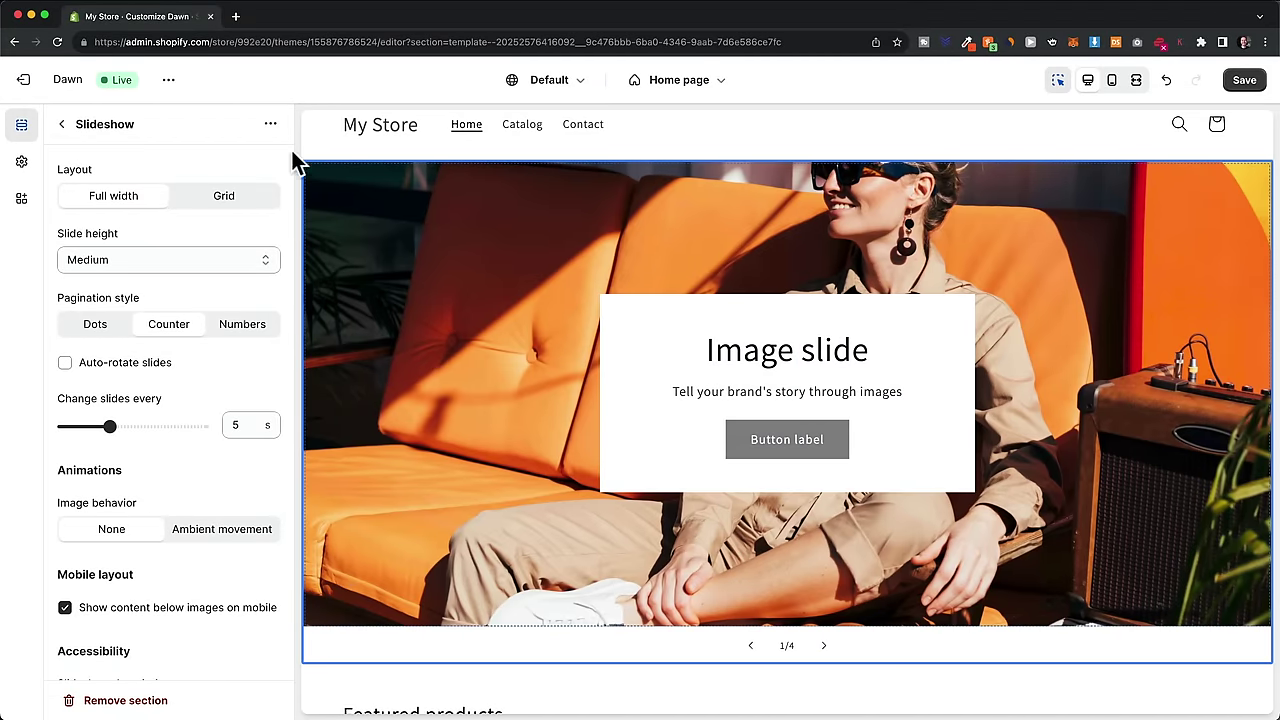
Step: Open the first slide's settings and turn off its content container on desktop
left_click(665, 247)
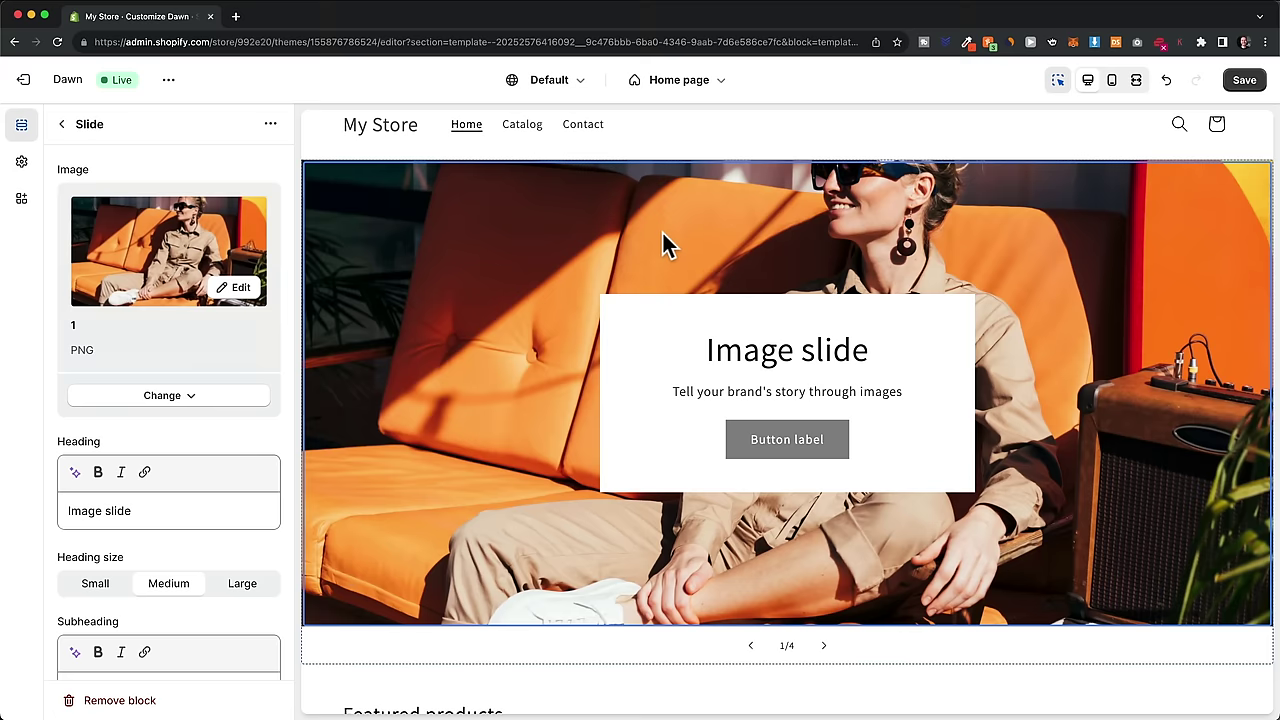
scroll(186, 298, "down", 2)
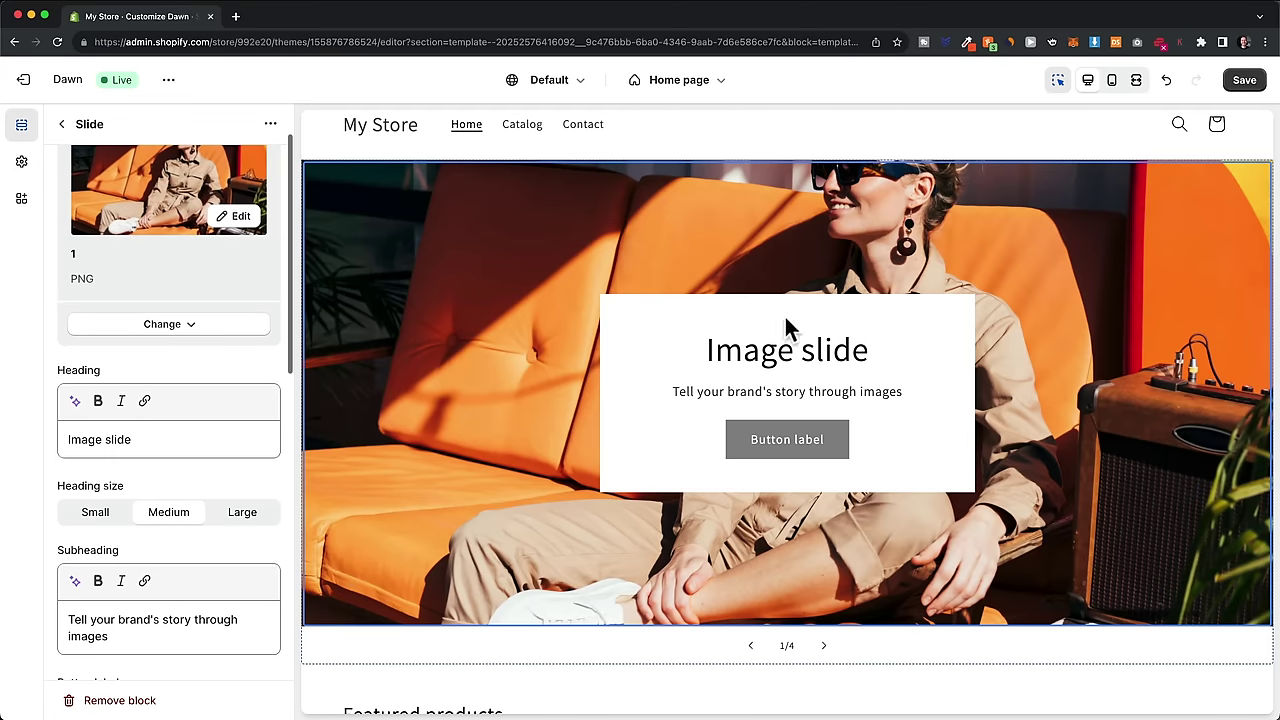
scroll(117, 408, "down", 8)
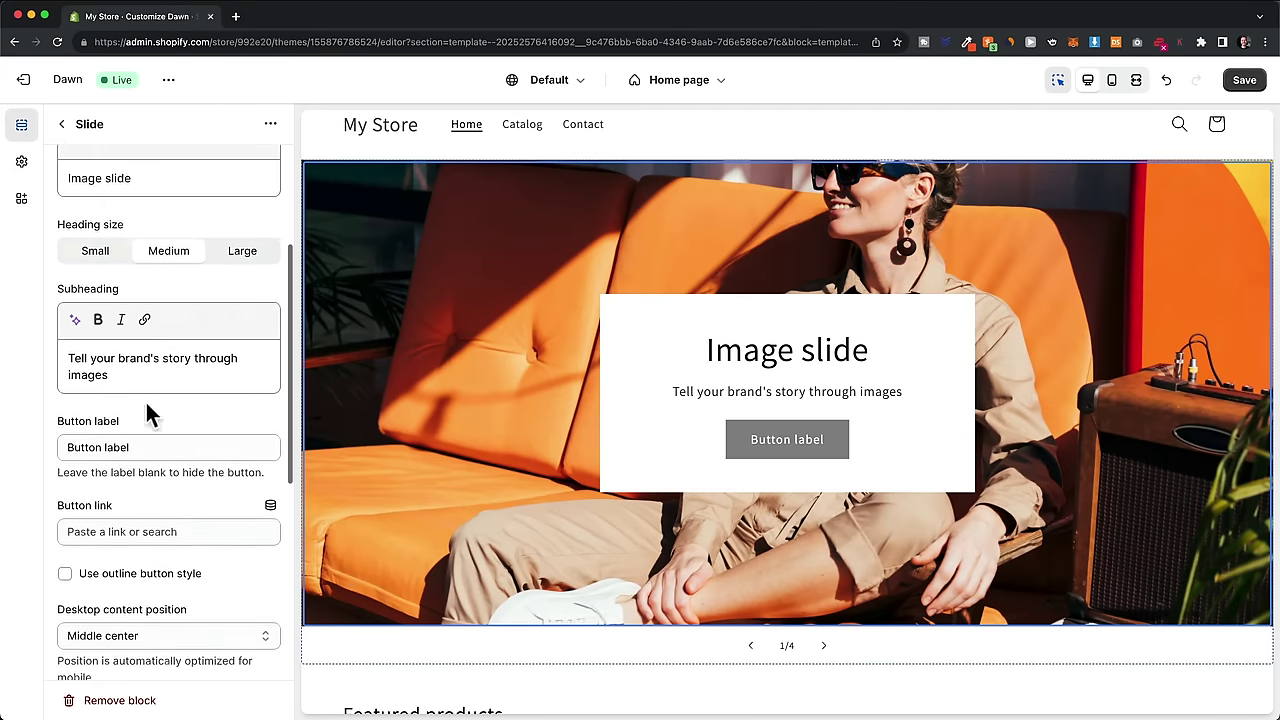
scroll(147, 400, "down", 2)
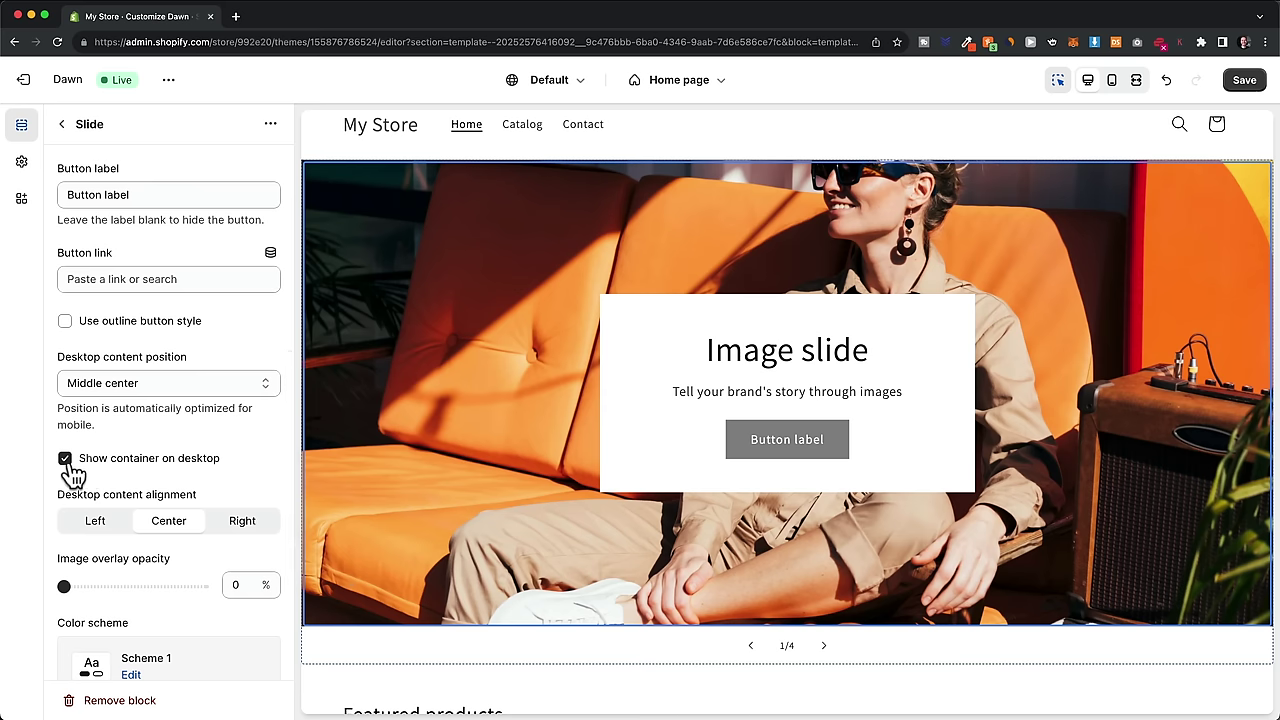
left_click(66, 460)
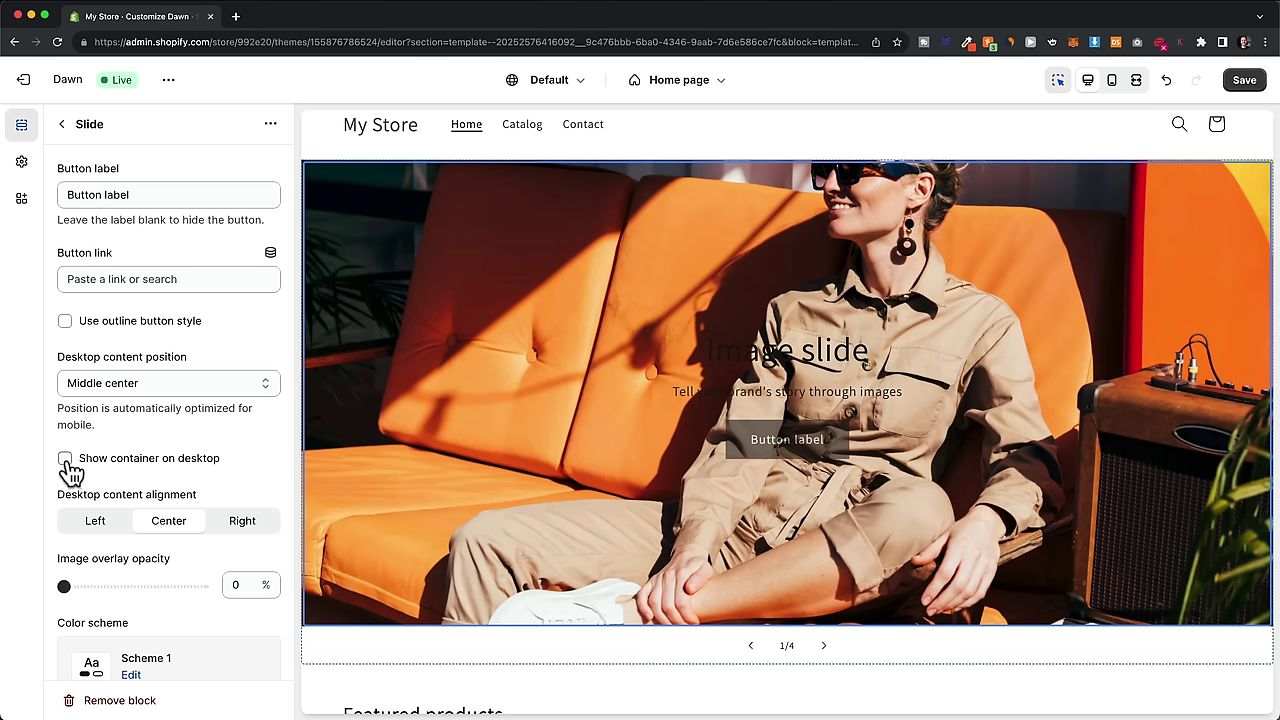
Step: Set the first slide's desktop content position to Bottom left and its desktop content alignment to Left
scroll(70, 465, "down", 1)
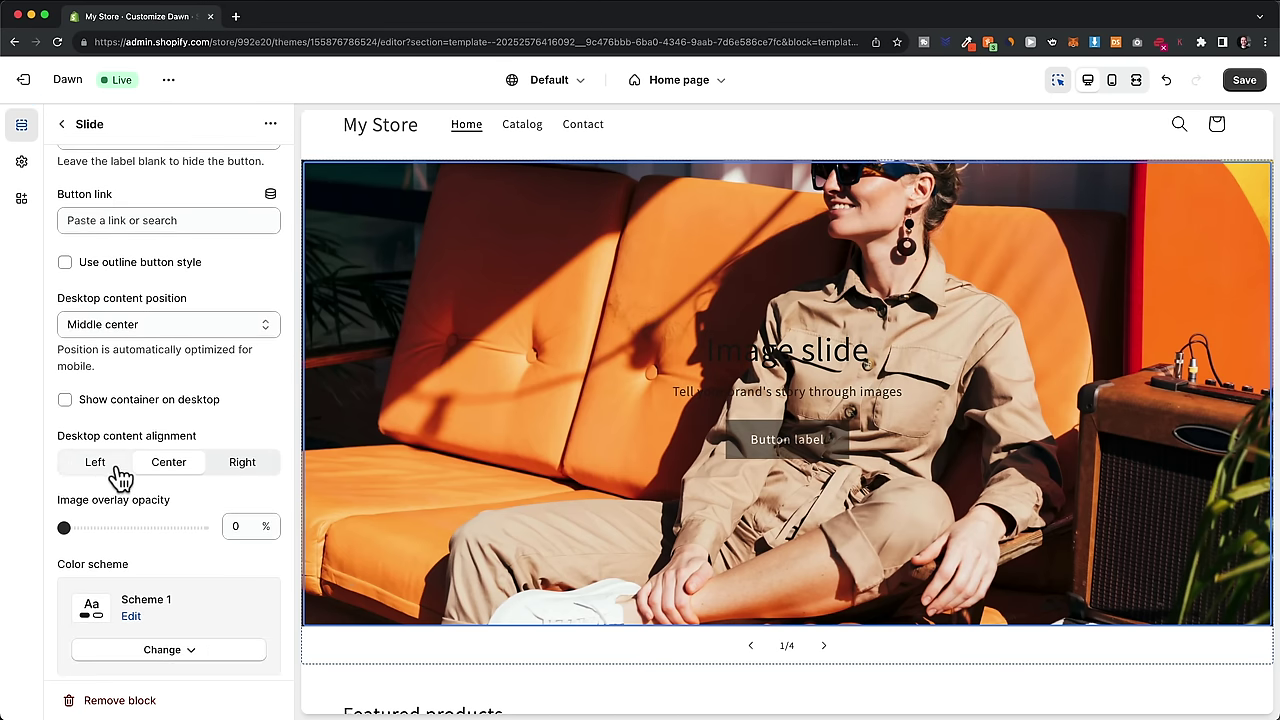
left_click(146, 326)
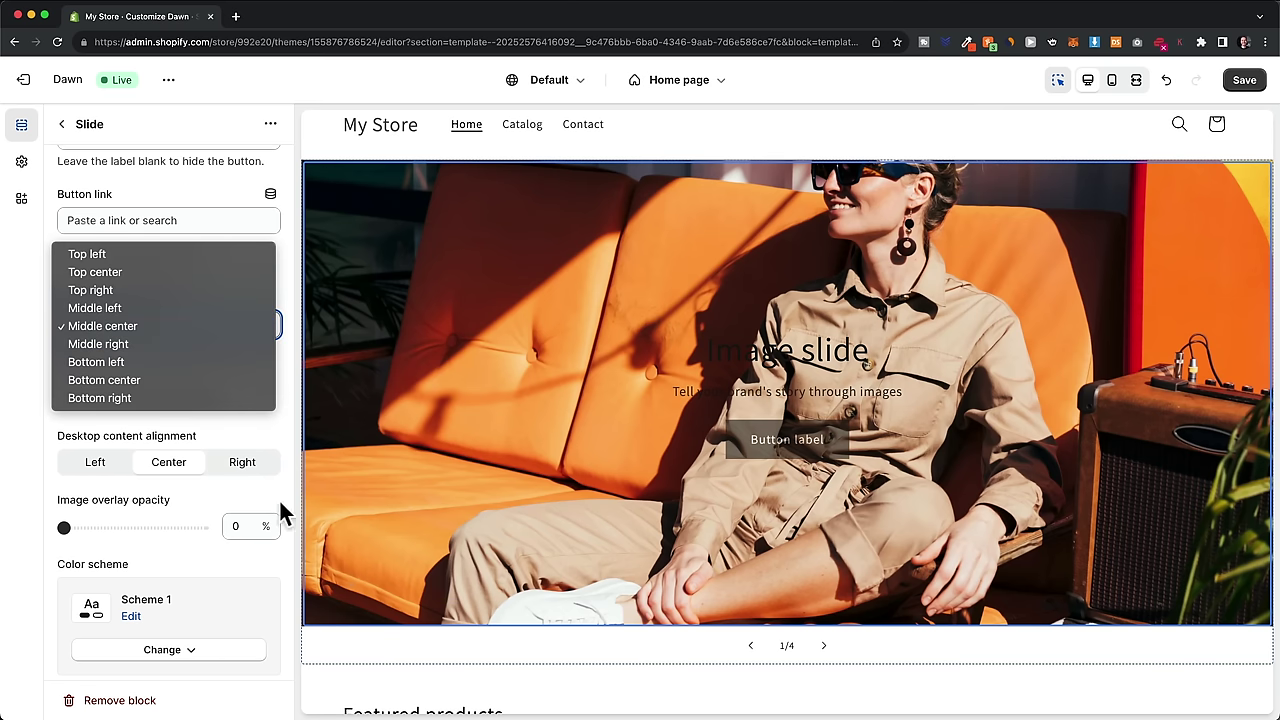
left_click(117, 363)
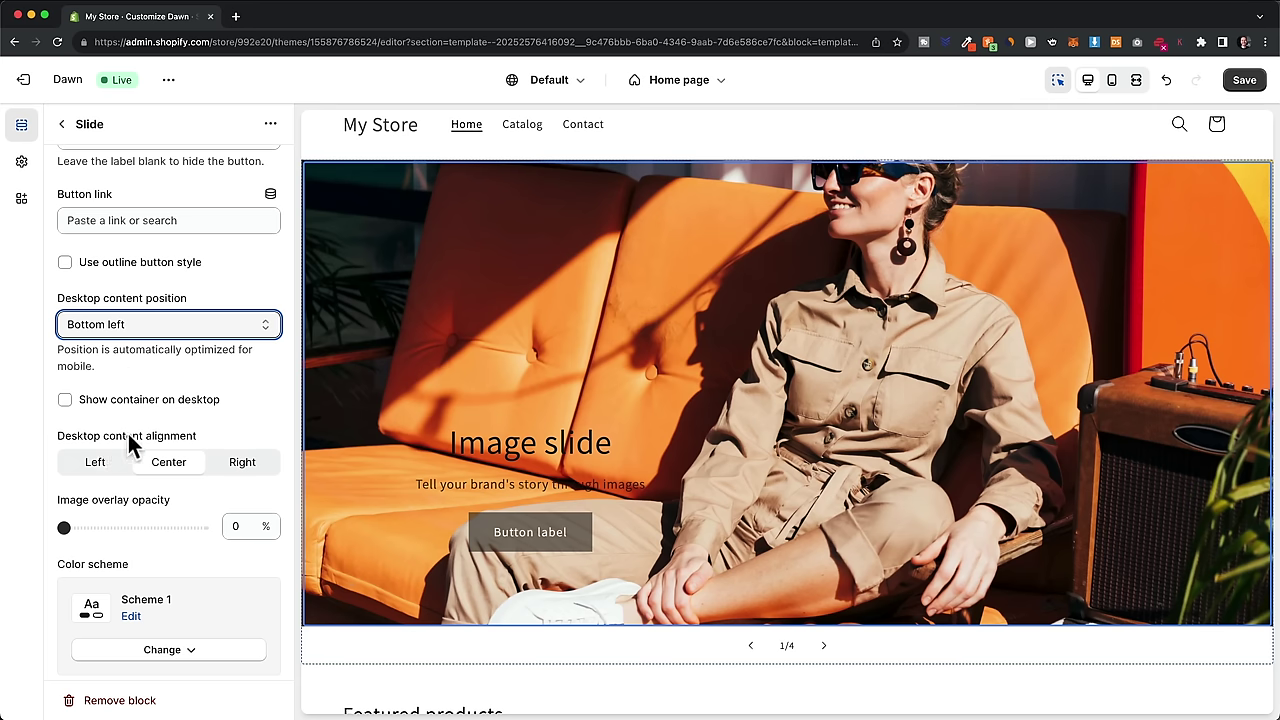
left_click(97, 463)
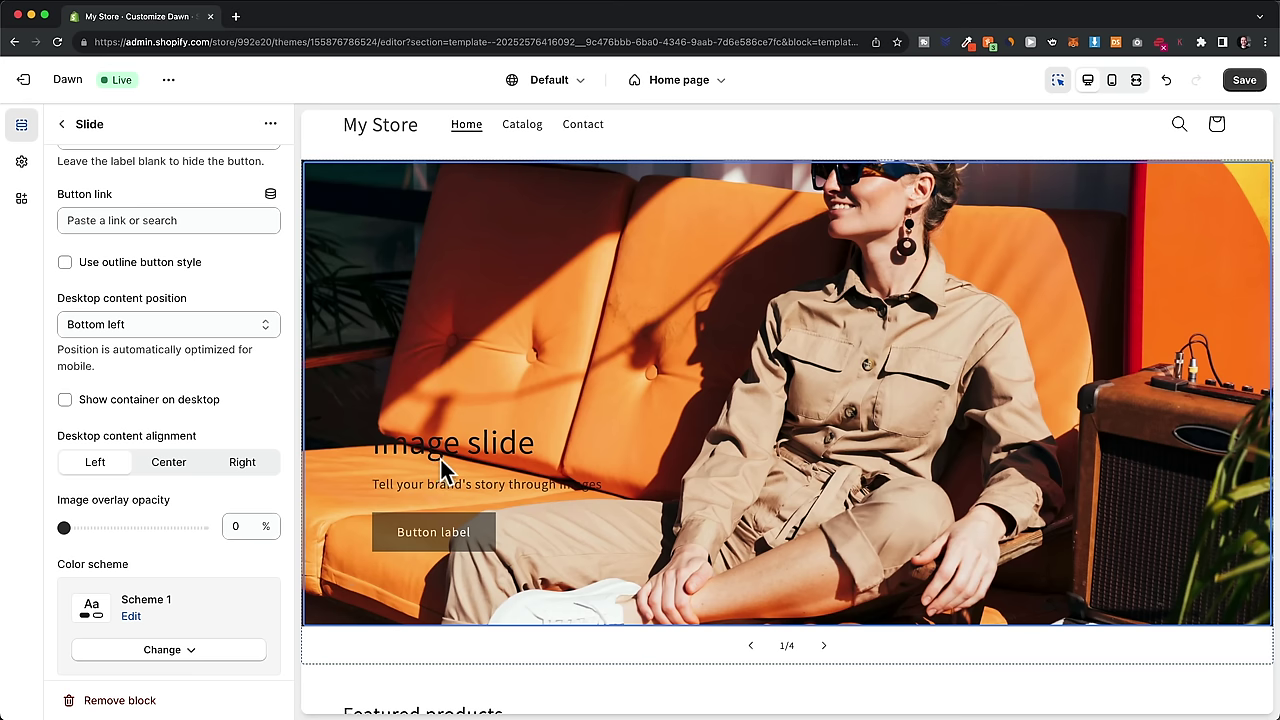
Step: Change the first slide's color scheme to Scheme 3
scroll(423, 463, "down", 2)
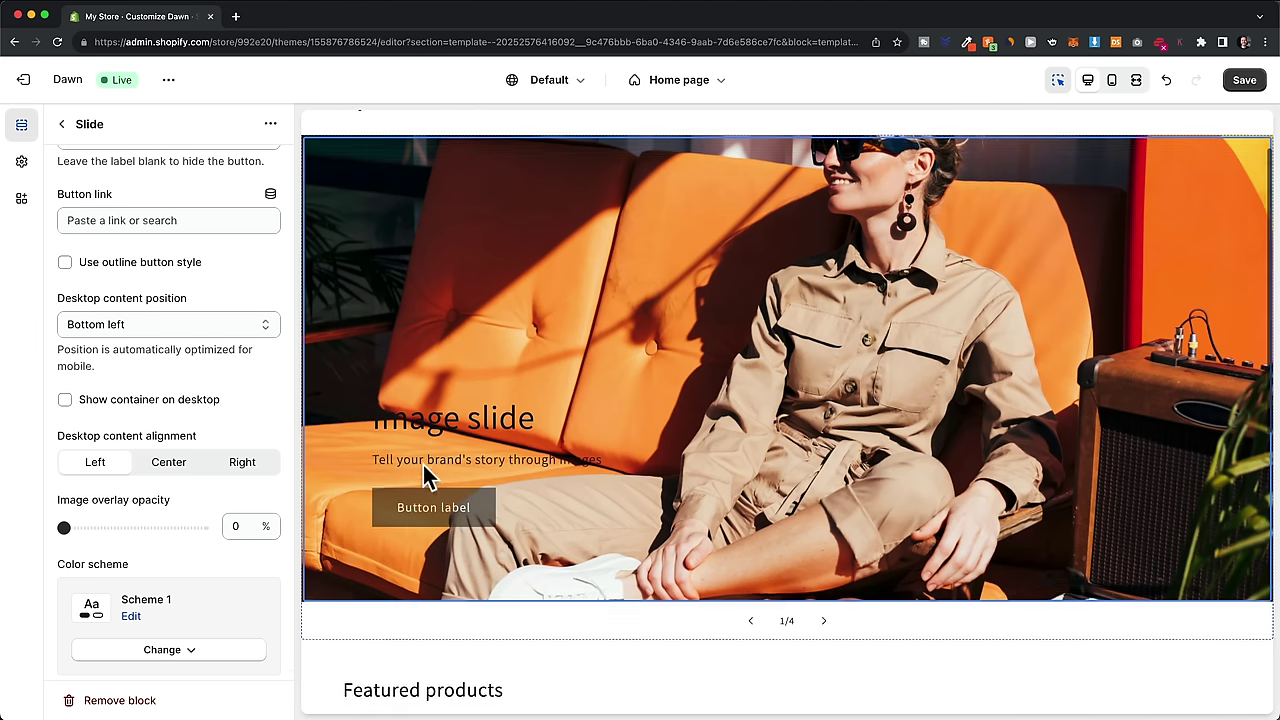
scroll(160, 530, "down", 3)
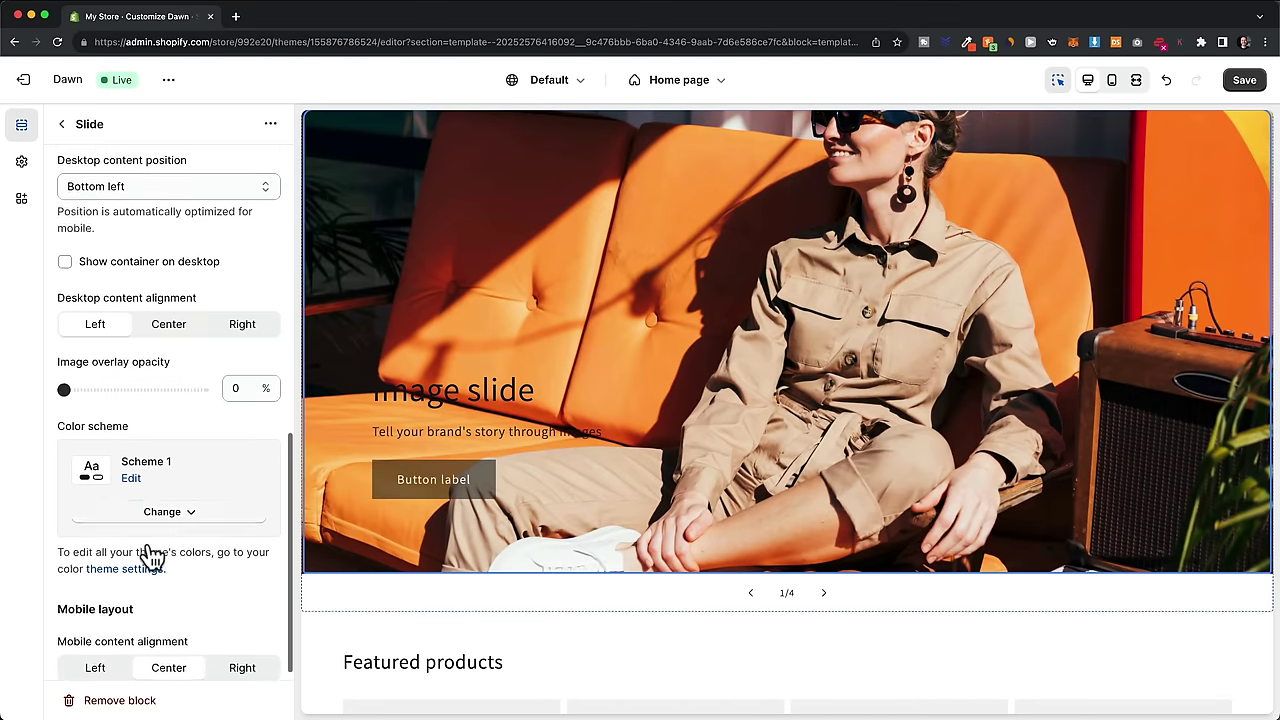
left_click(135, 498)
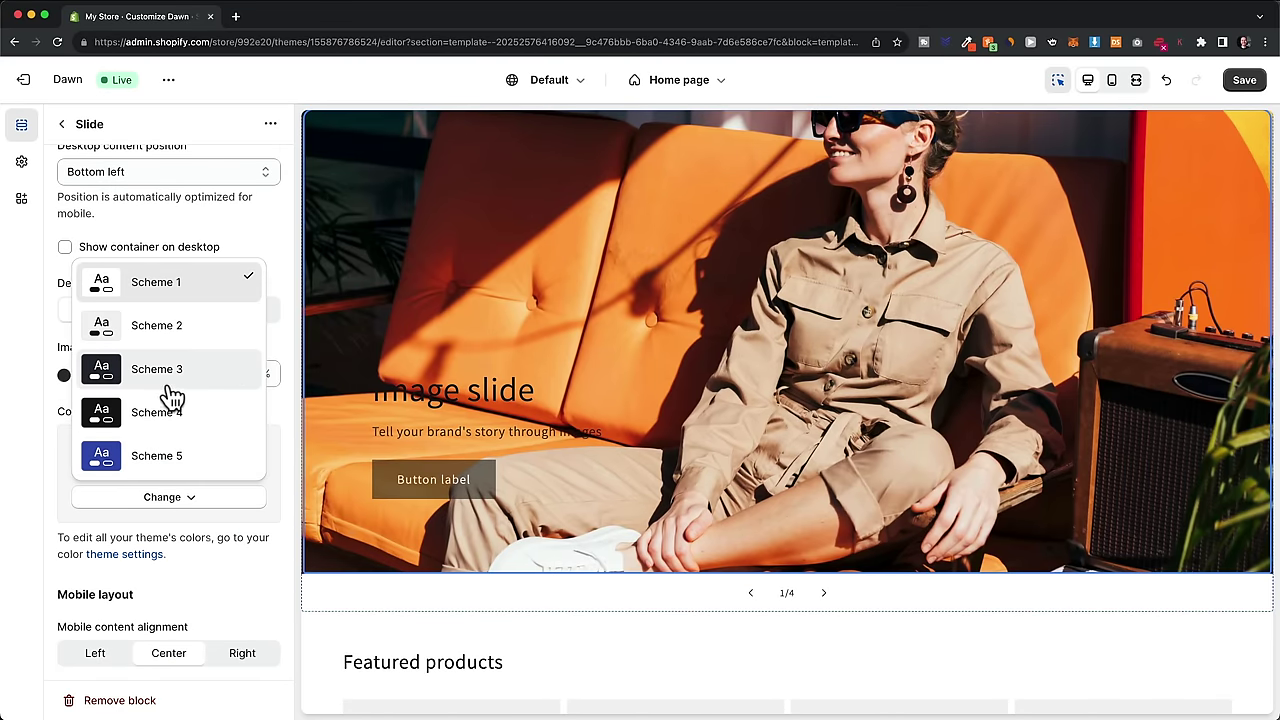
left_click(118, 372)
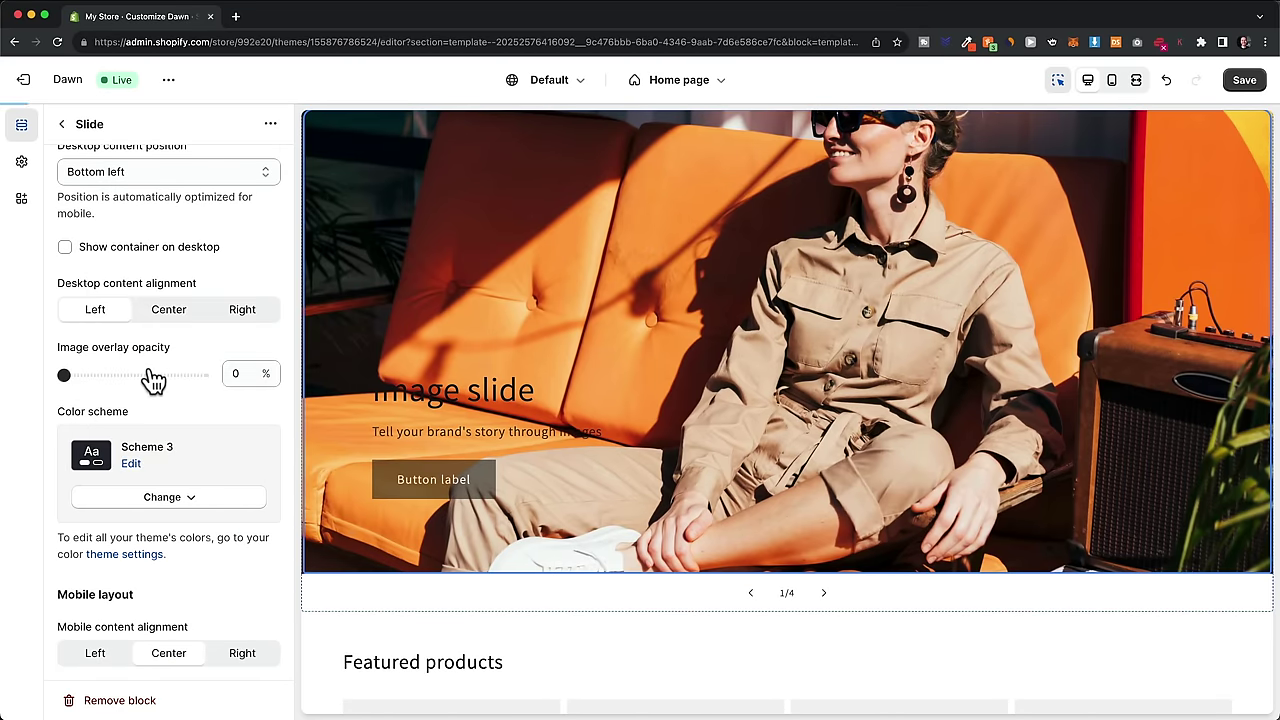
scroll(197, 420, "up", 3)
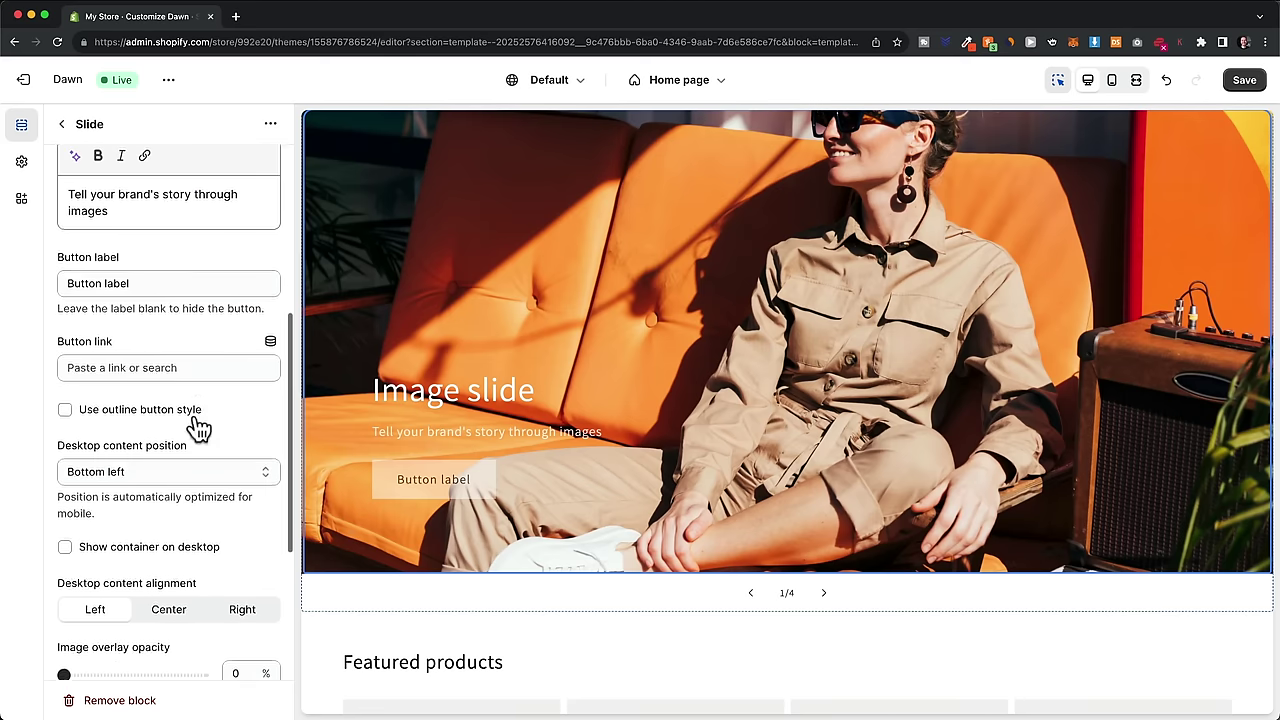
Step: Replace the first slide's heading text with "Where elegance meets trend."
scroll(200, 415, "up", 3)
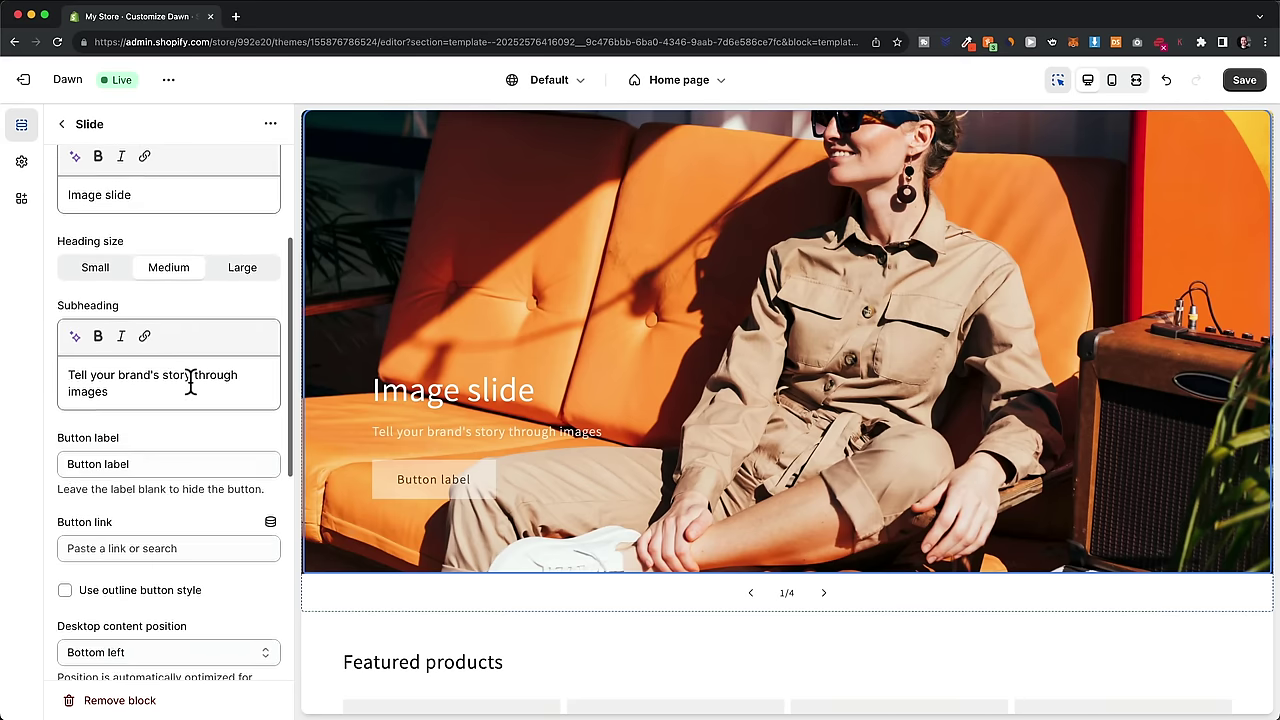
scroll(200, 383, "up", 1)
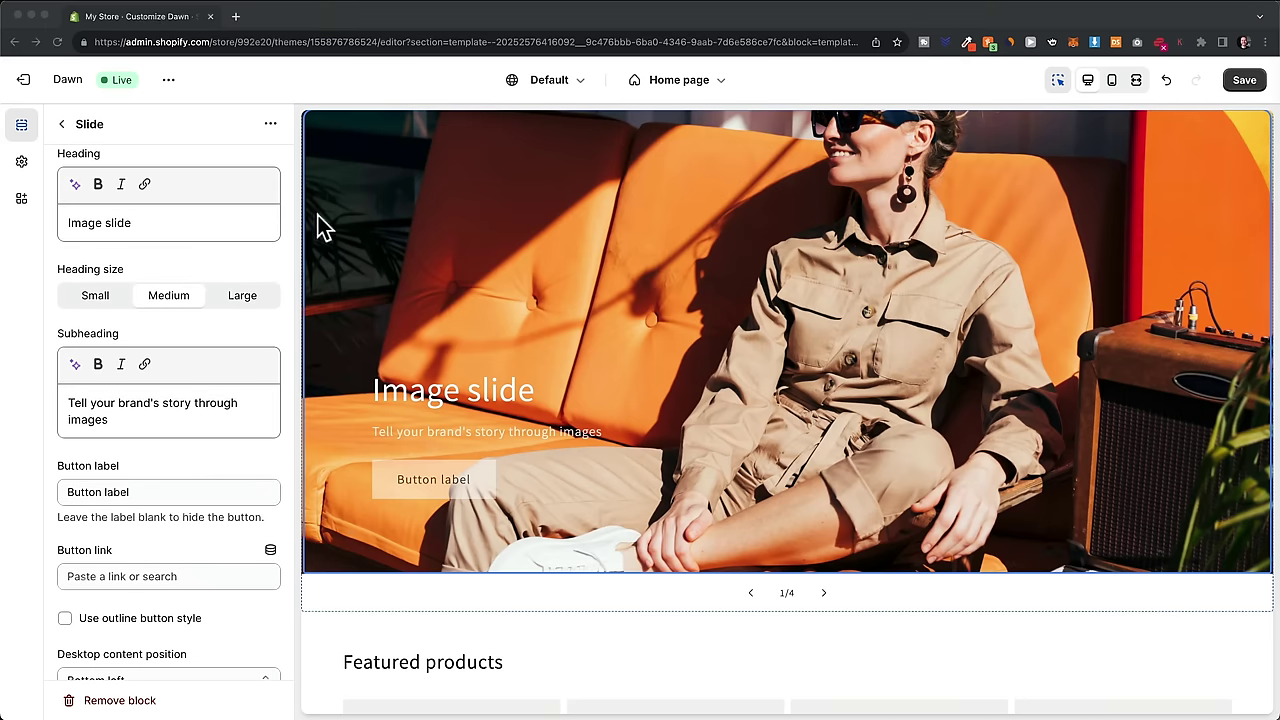
left_click(166, 223)
left_click_drag(166, 223, 78, 224)
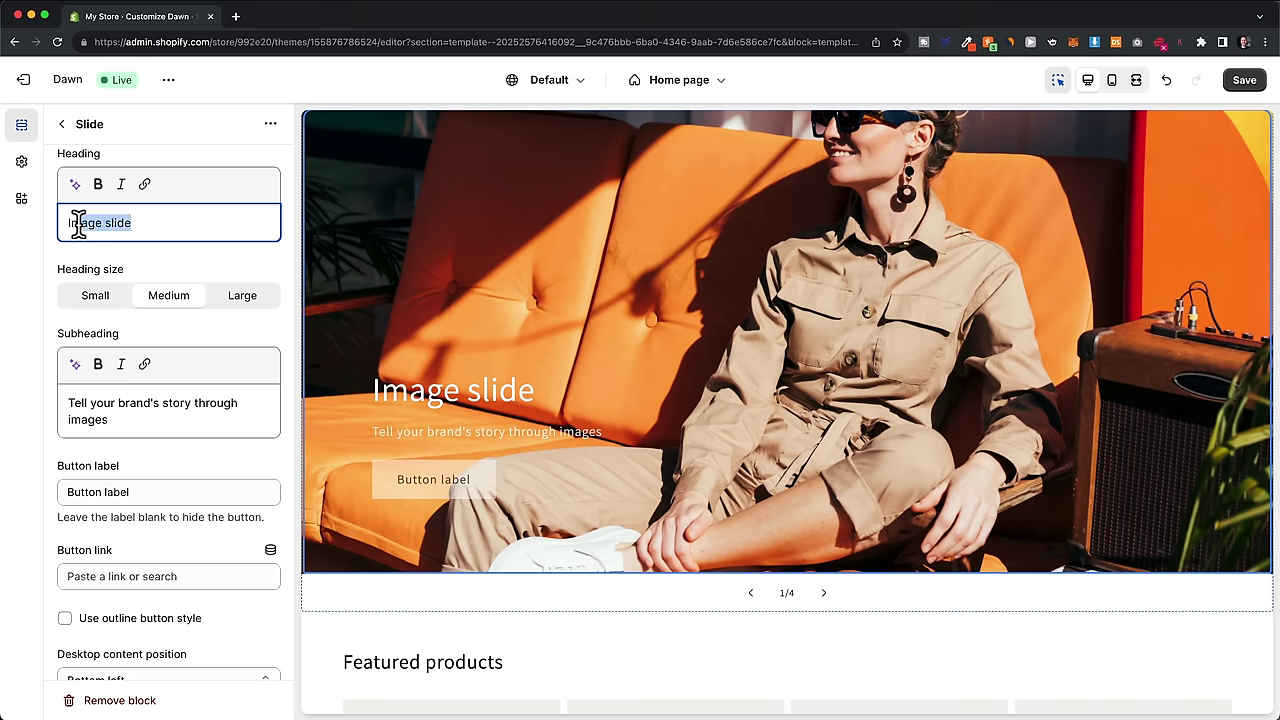
type("Where elegance meets trend.")
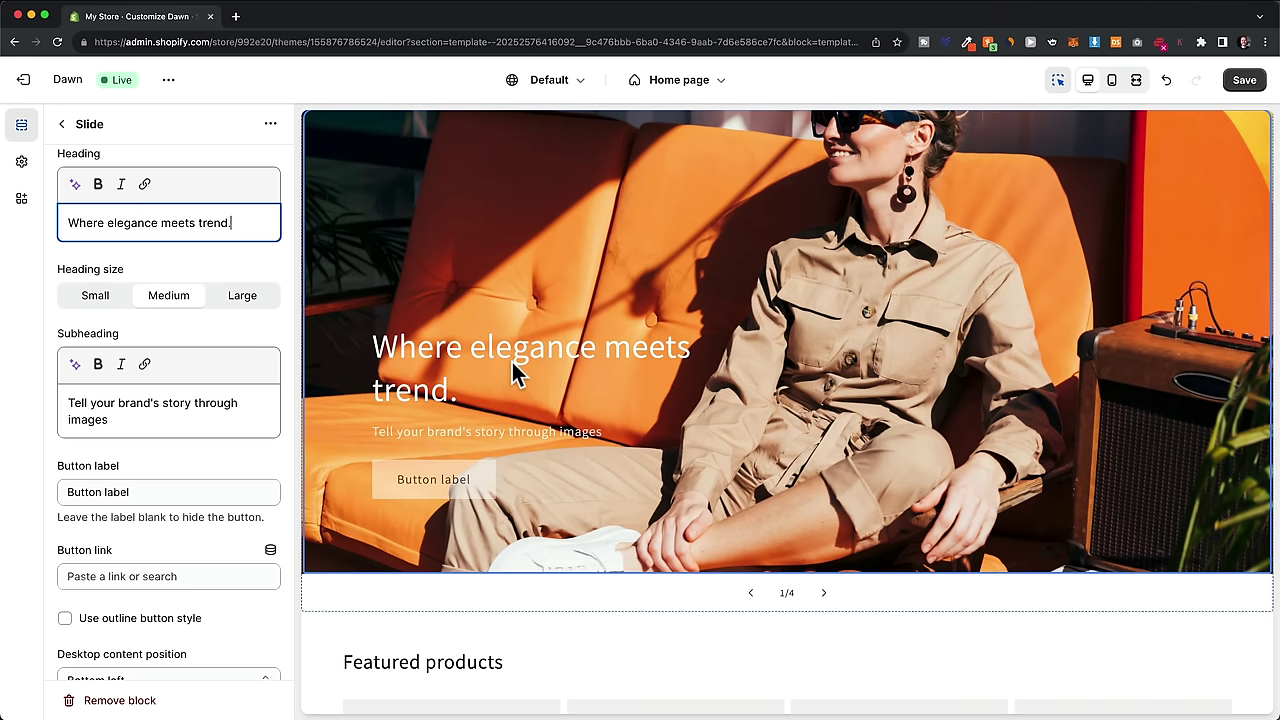
Step: Clear the first slide's subheading and set its button label to "Shop now"
left_click_drag(122, 418, 72, 410)
key("BackSpace")
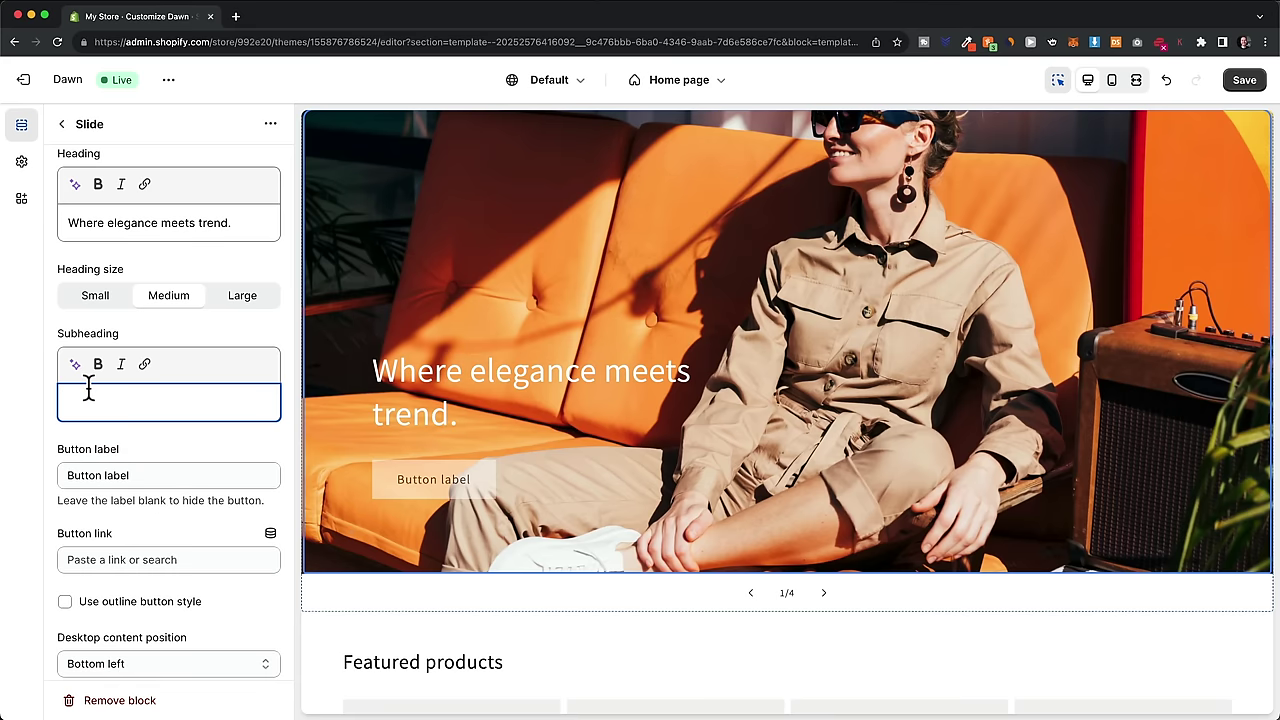
left_click_drag(150, 475, 69, 473)
type("Shop now")
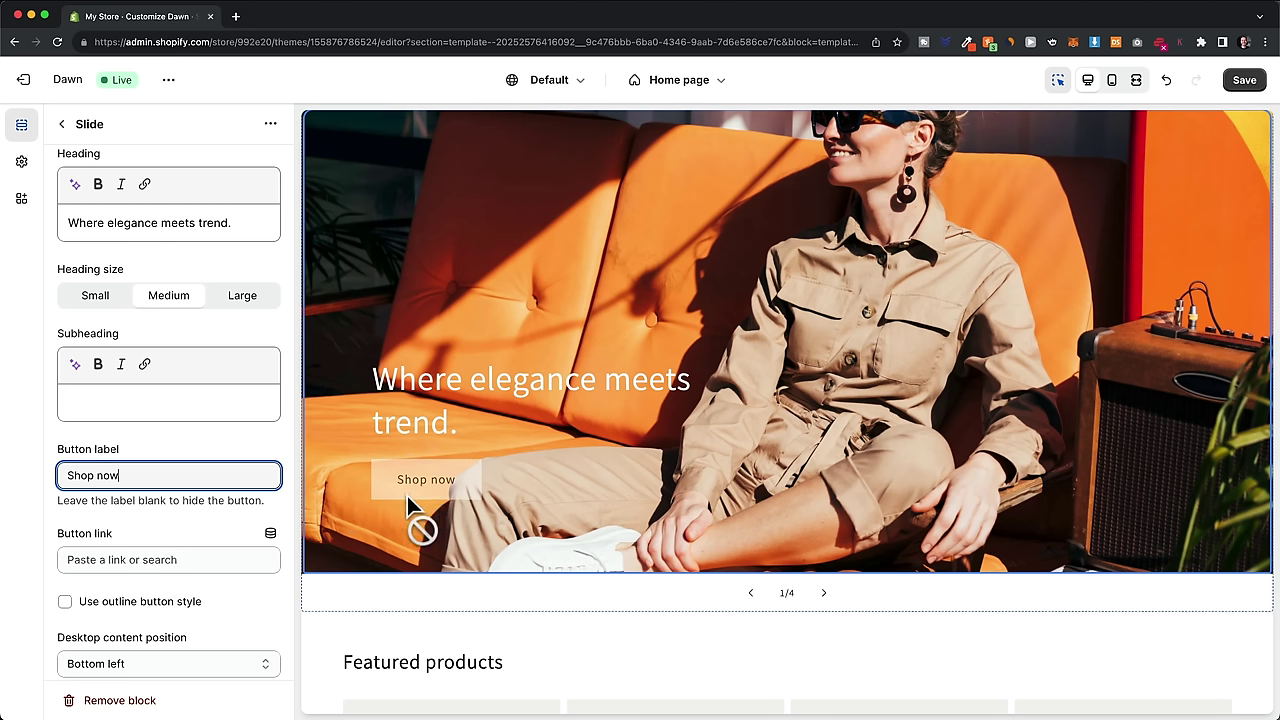
Step: Link the first slide's button to All products
left_click(120, 561)
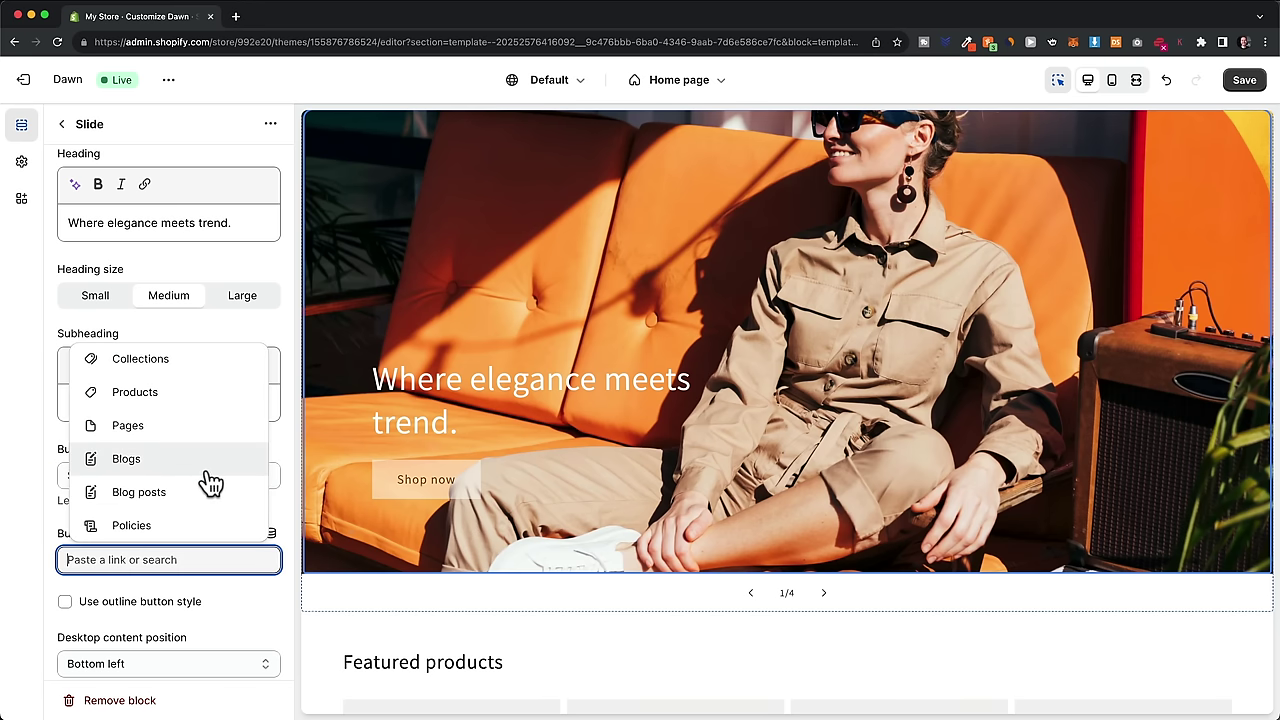
left_click(150, 400)
left_click(138, 531)
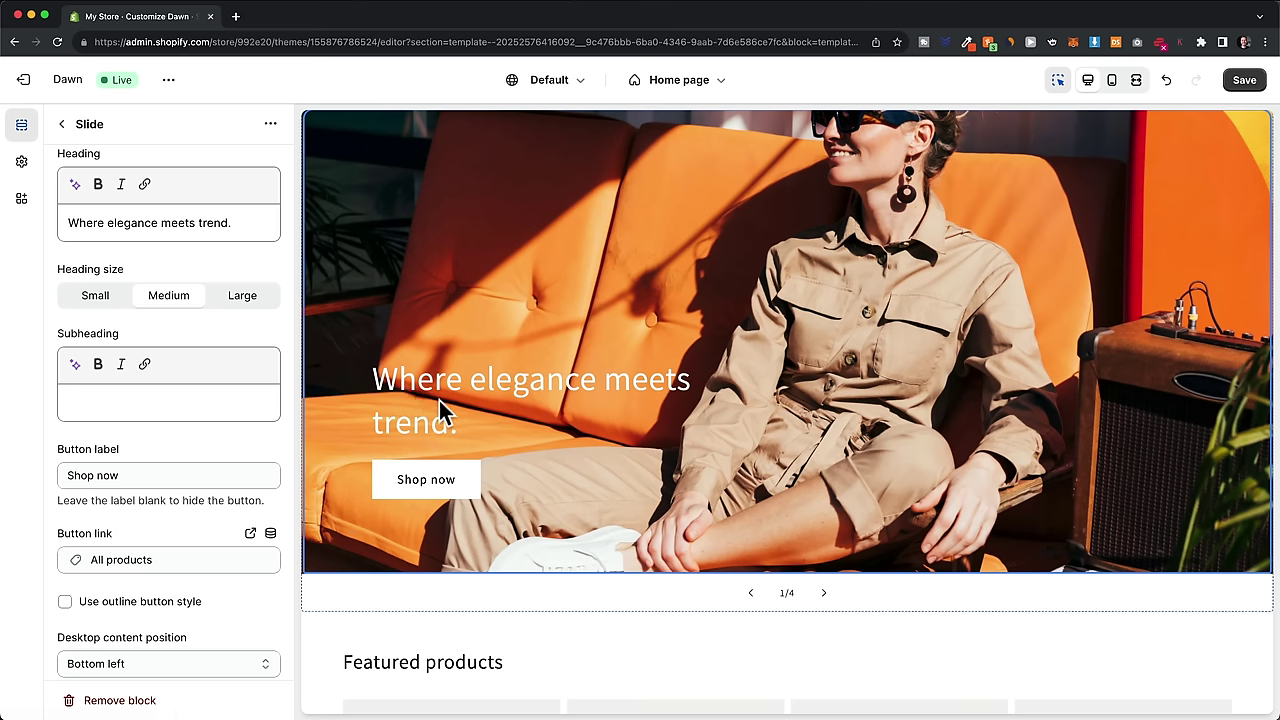
Step: Set the first slide's heading size to Small and save the theme changes
left_click(104, 302)
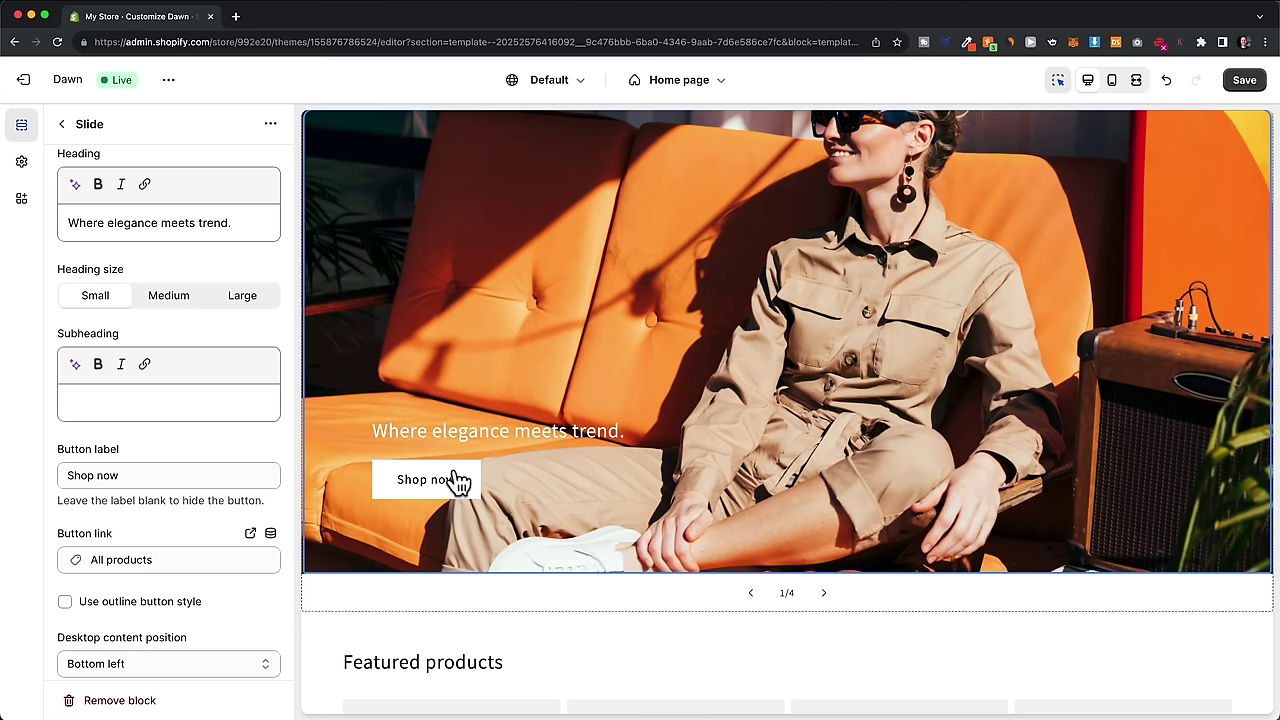
scroll(506, 474, "up", 2)
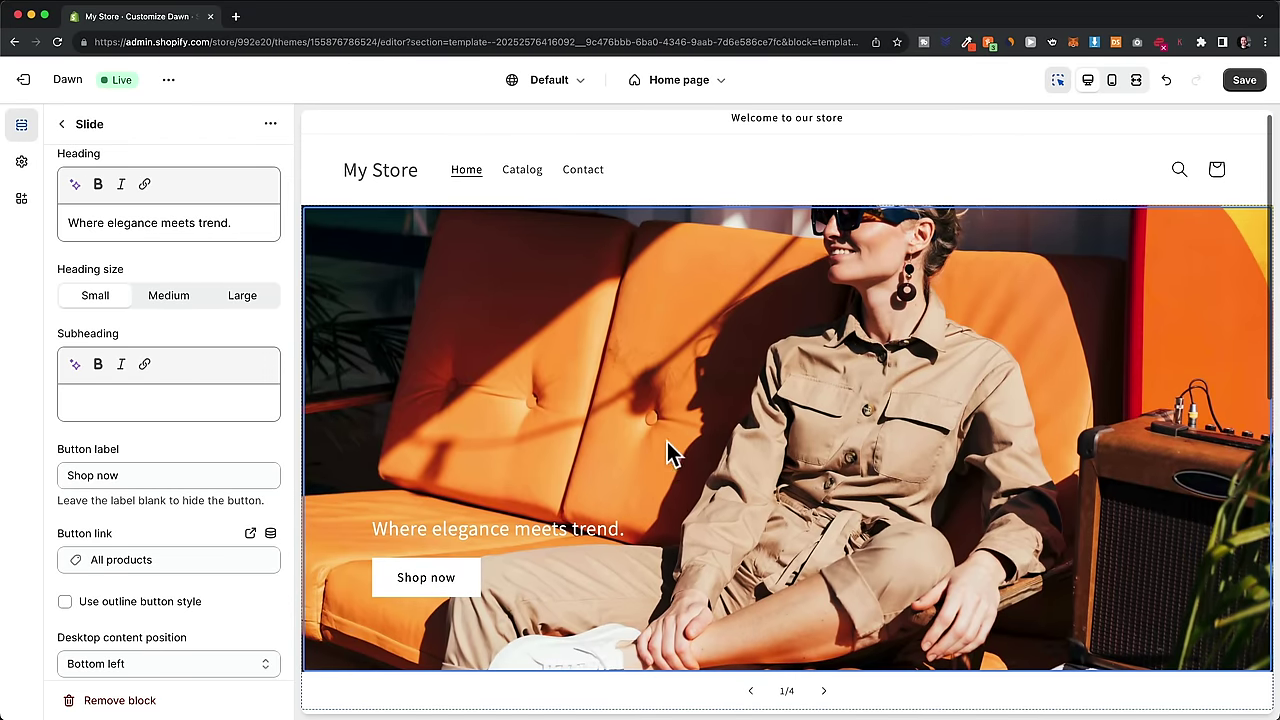
left_click(804, 464)
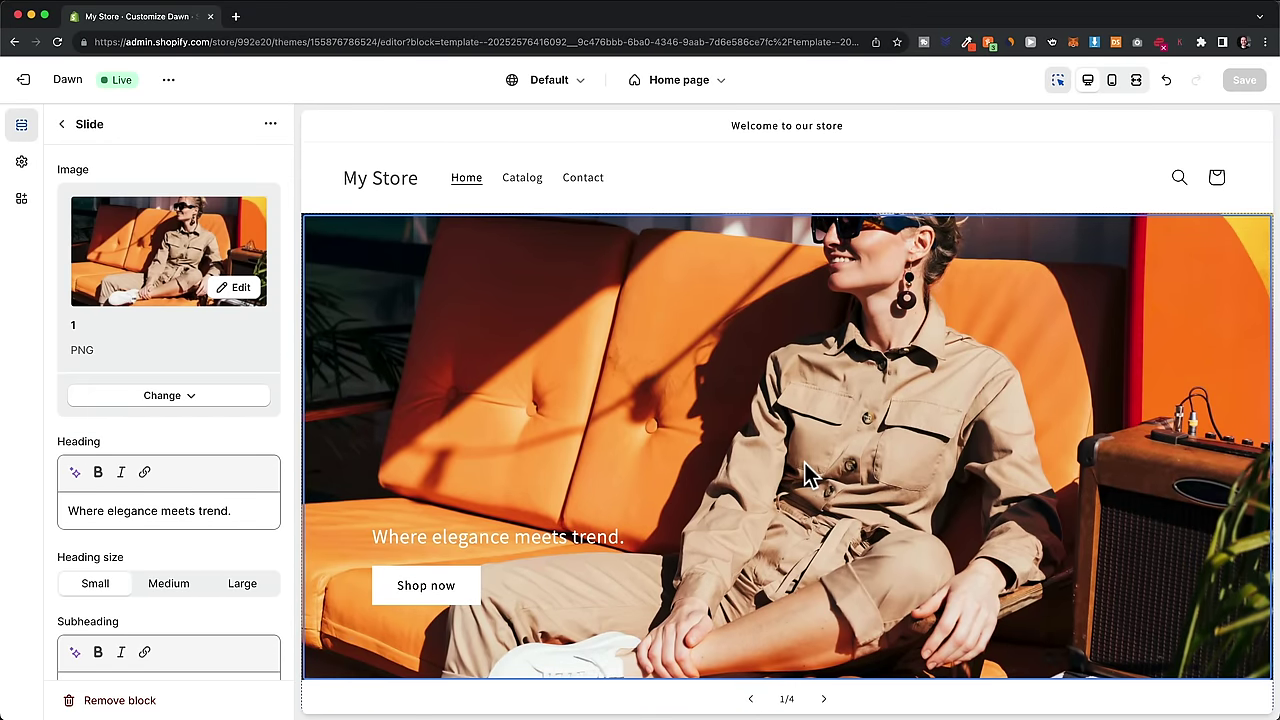
scroll(731, 434, "down", 1)
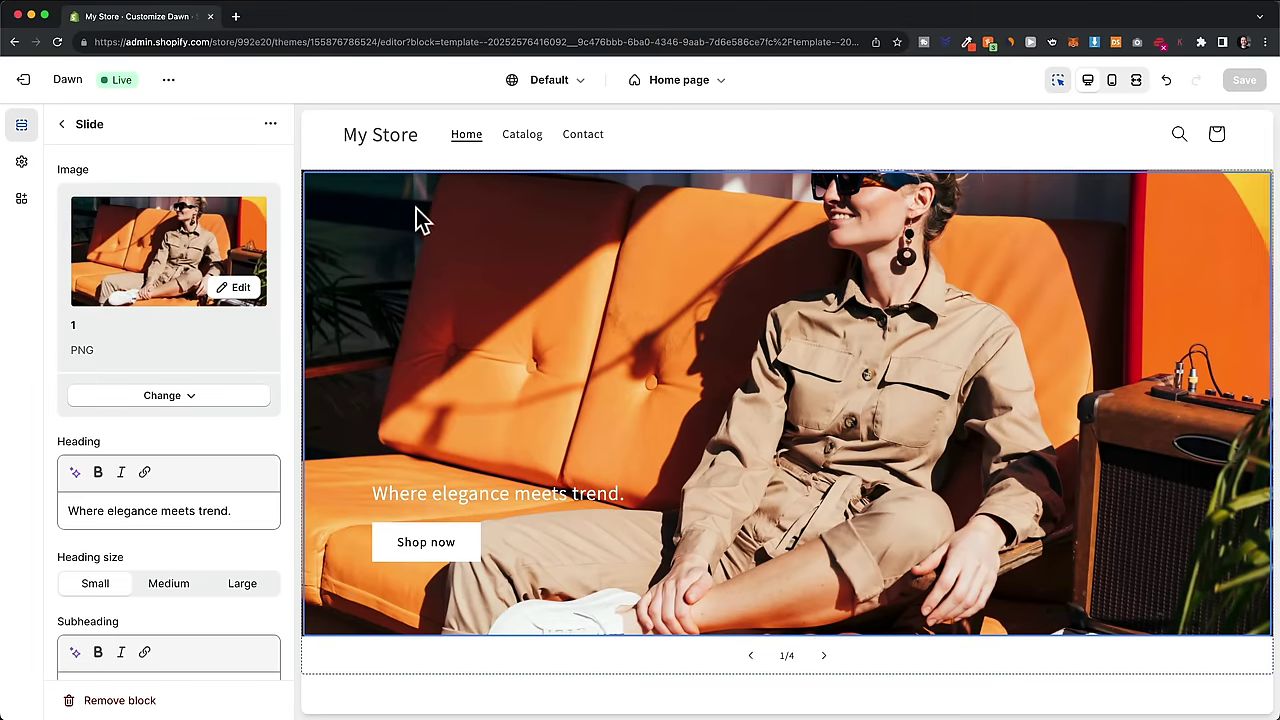
Step: Open the second slide's settings and set its desktop content position to Bottom right and desktop content alignment to Left
left_click(61, 126)
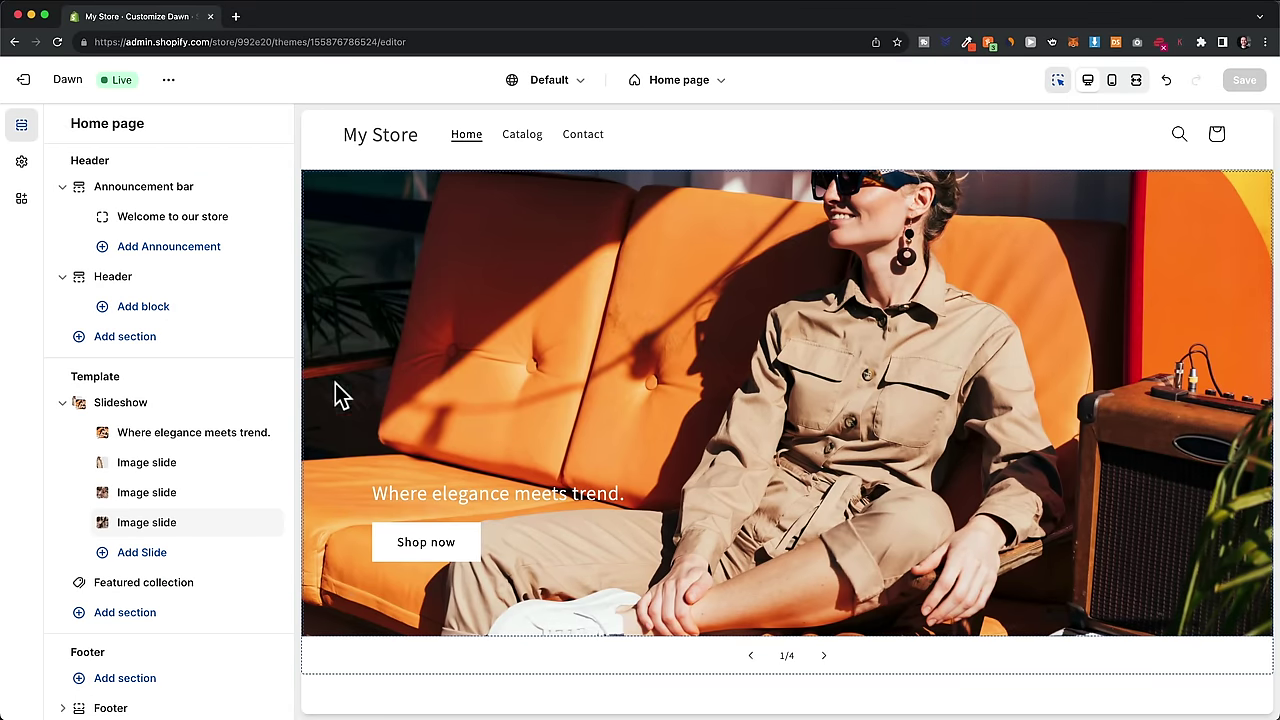
left_click(152, 468)
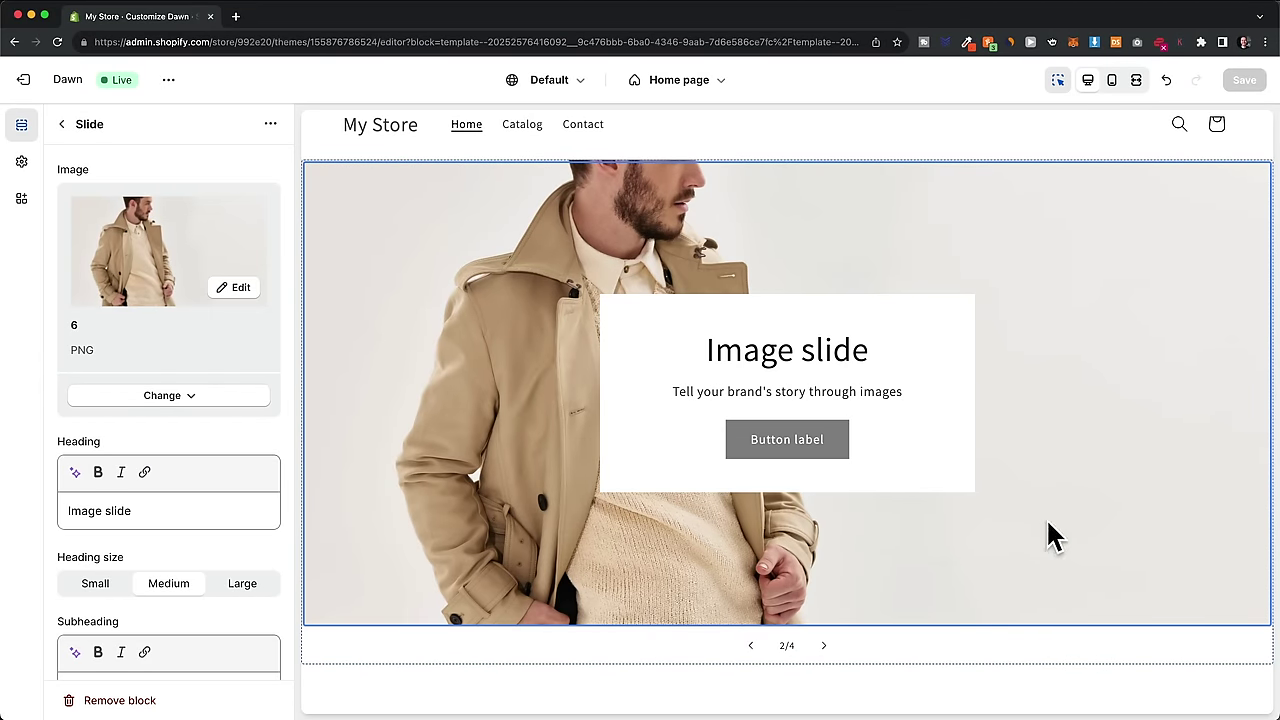
scroll(237, 340, "down", 5)
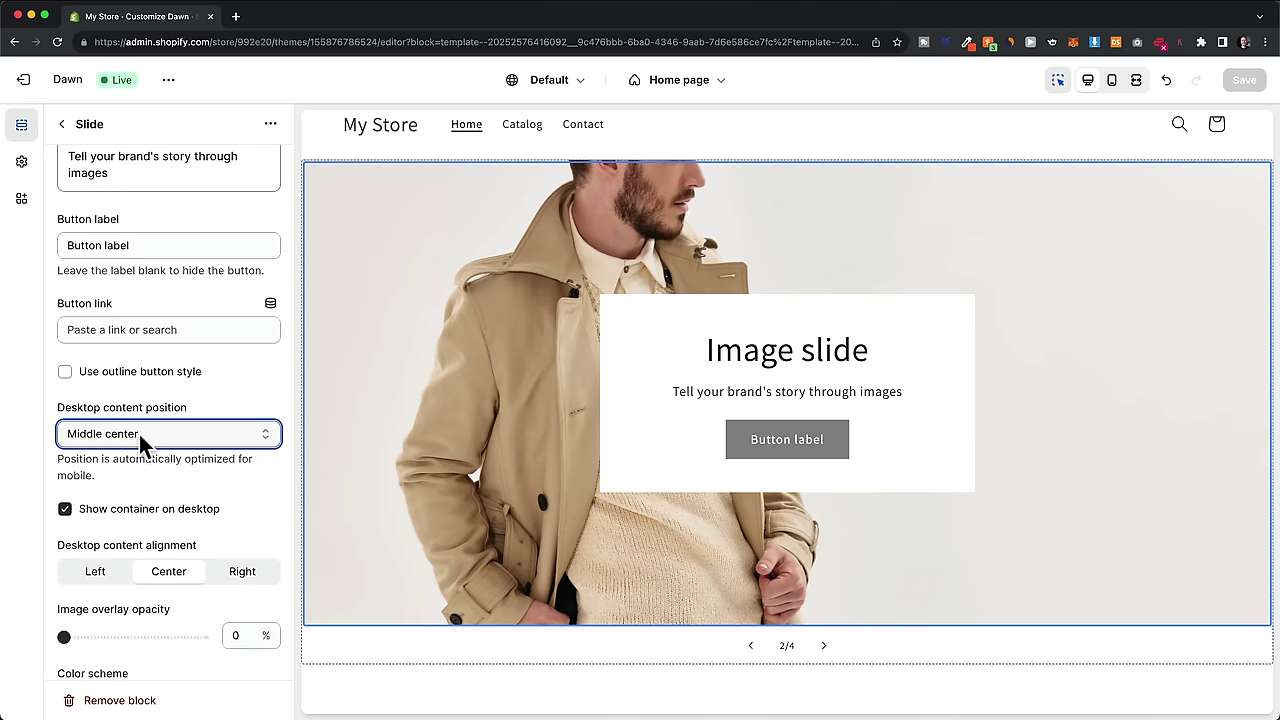
left_click(139, 434)
left_click(146, 505)
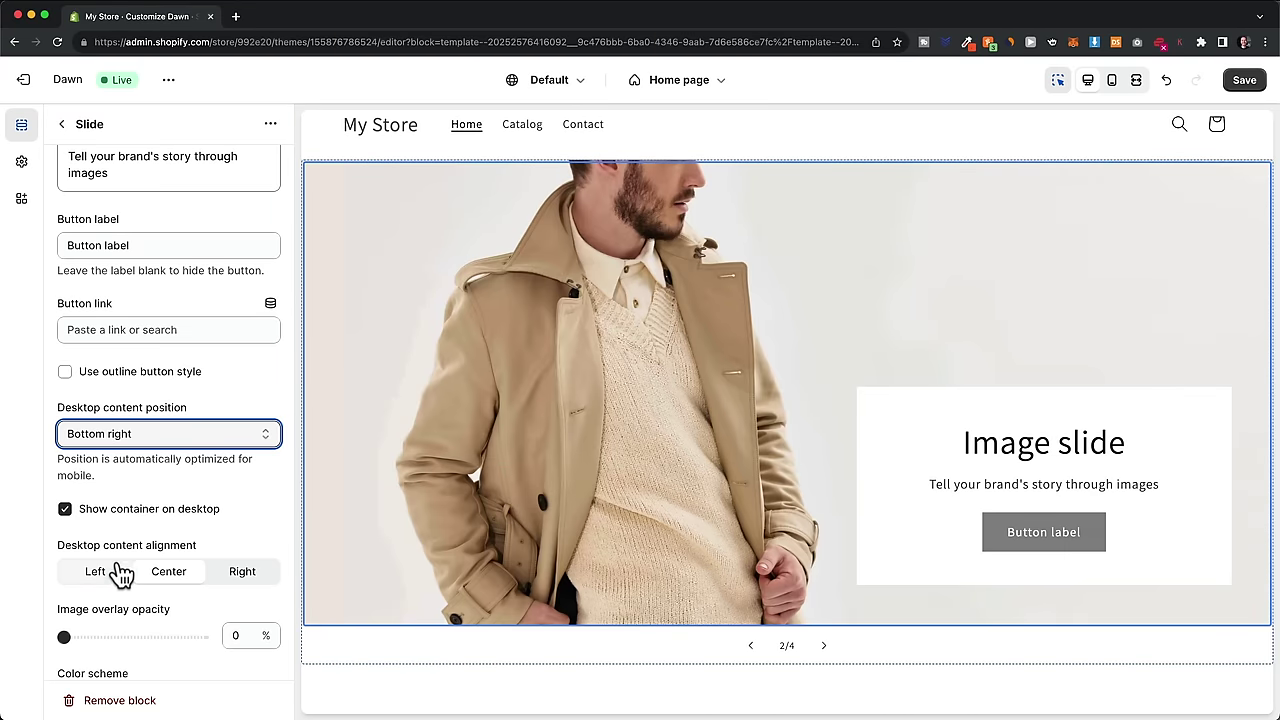
left_click(100, 578)
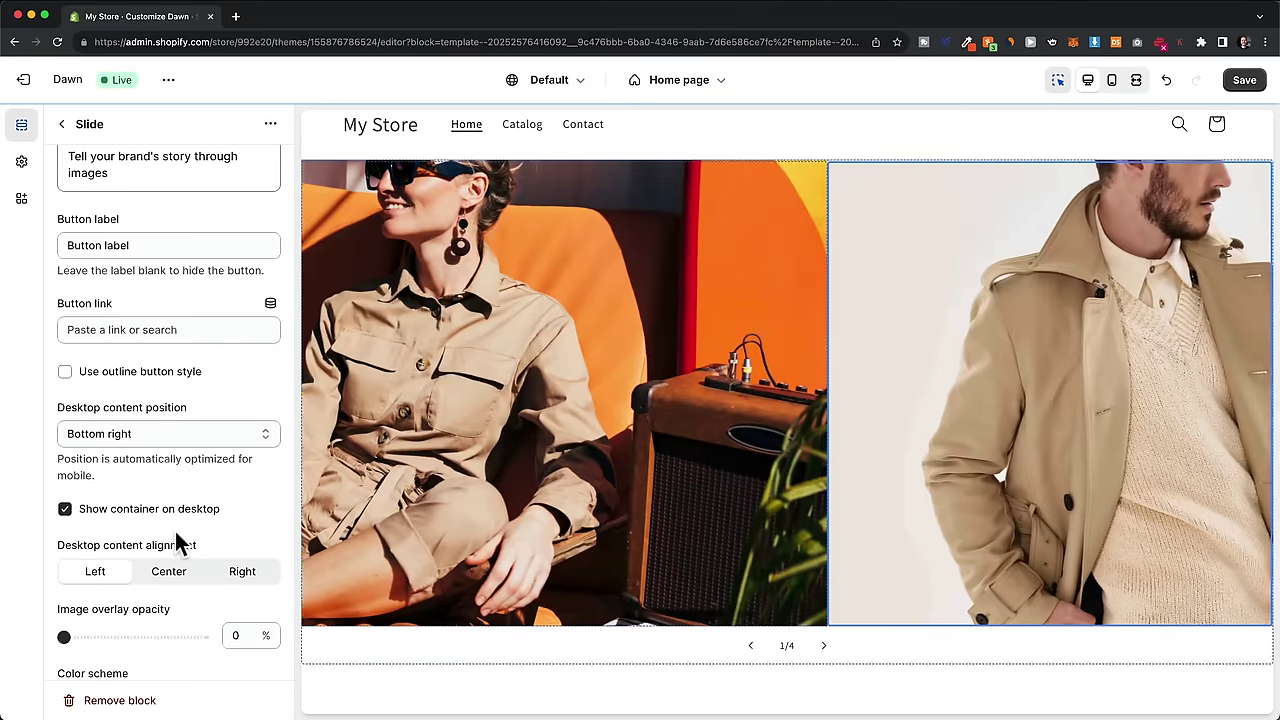
Step: Turn off the second slide's content container on desktop
scroll(188, 532, "up", 2)
scroll(190, 543, "down", 4)
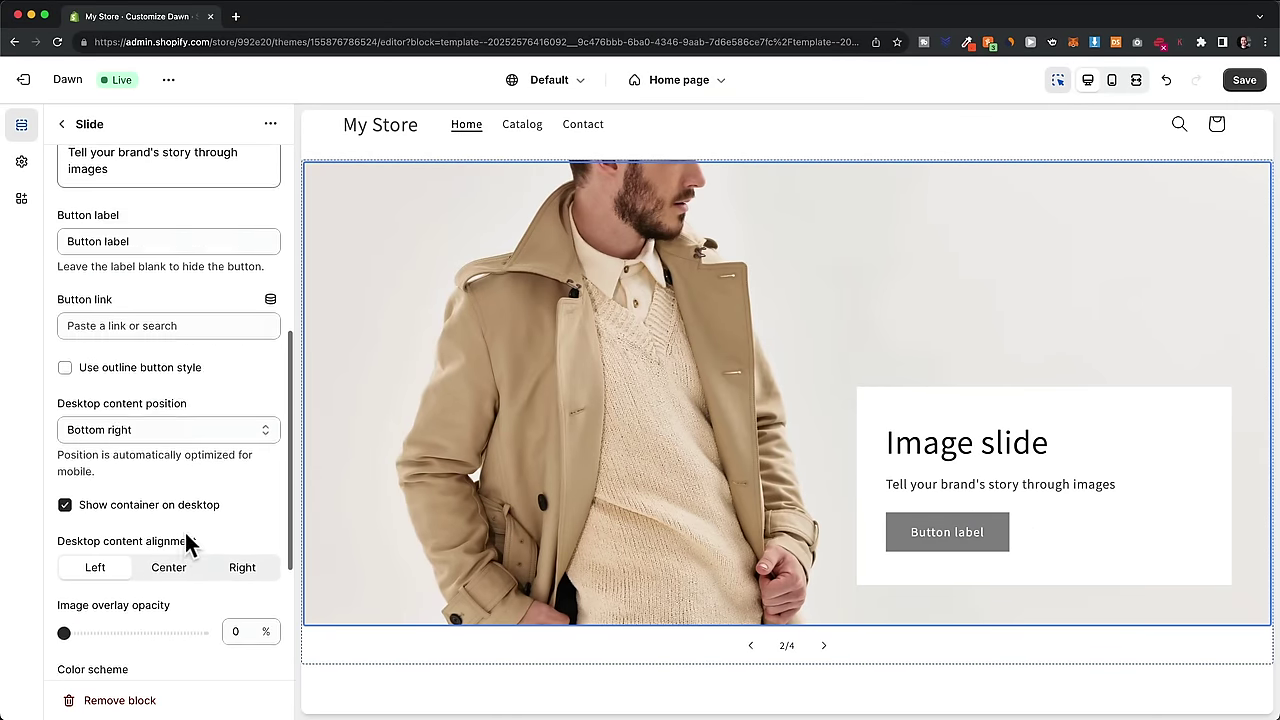
left_click(65, 497)
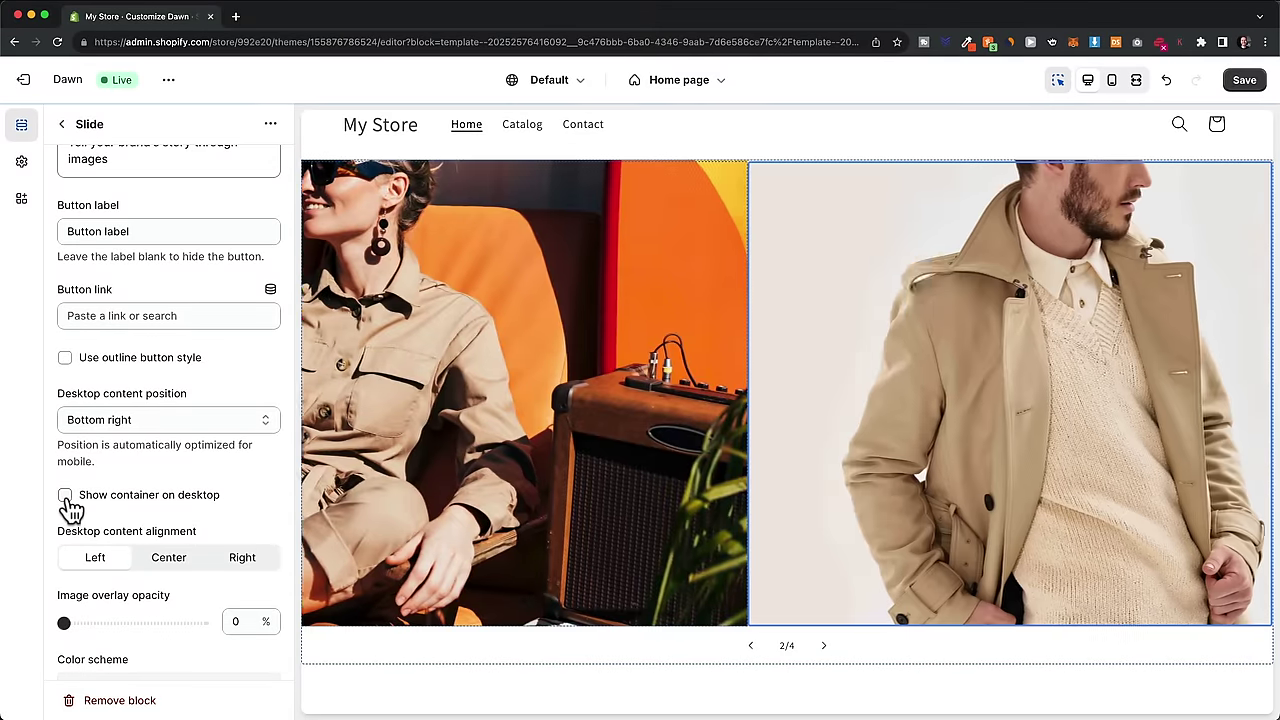
Step: Delete the second slide's subheading text
scroll(125, 505, "up", 1)
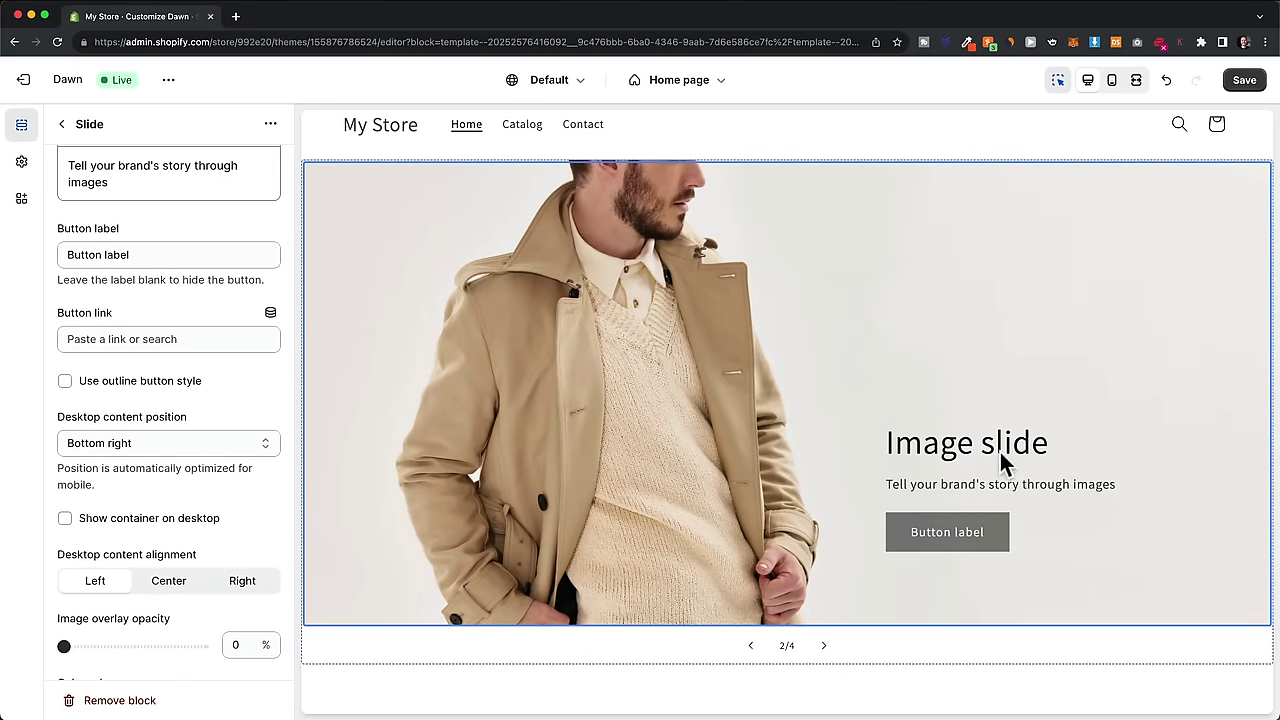
scroll(214, 412, "up", 5)
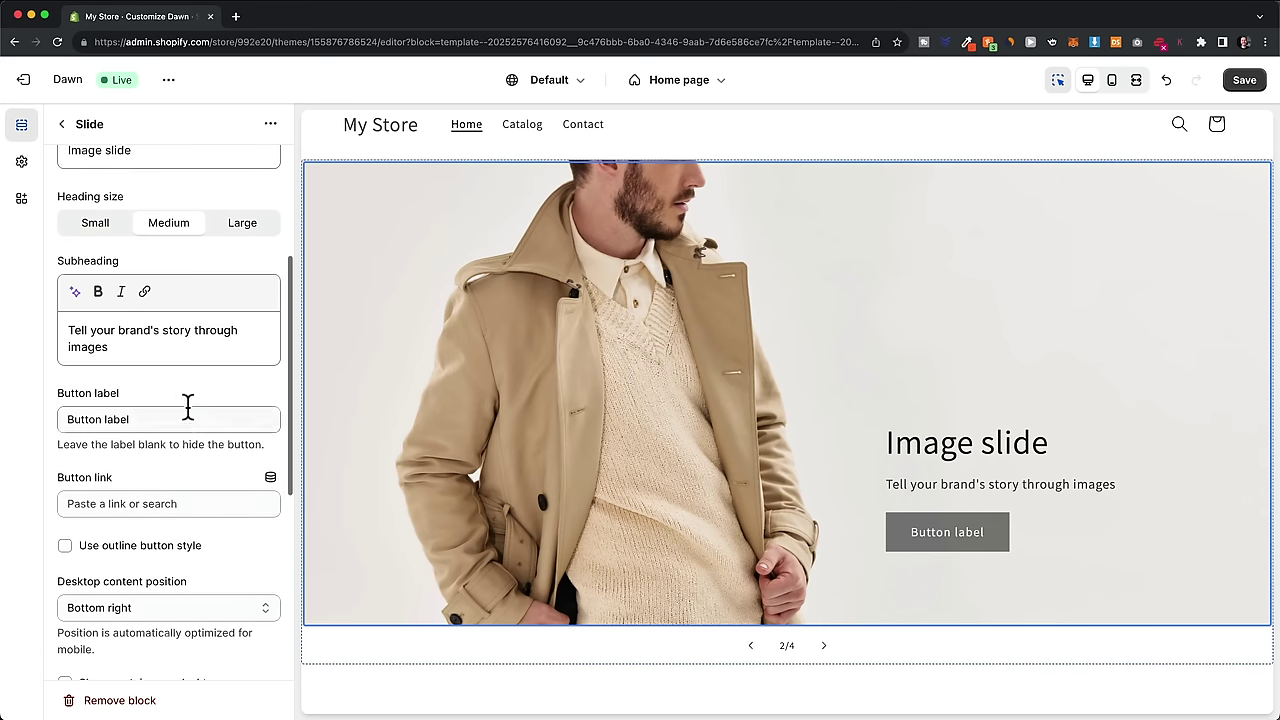
left_click_drag(141, 352, 63, 337)
key("BackSpace")
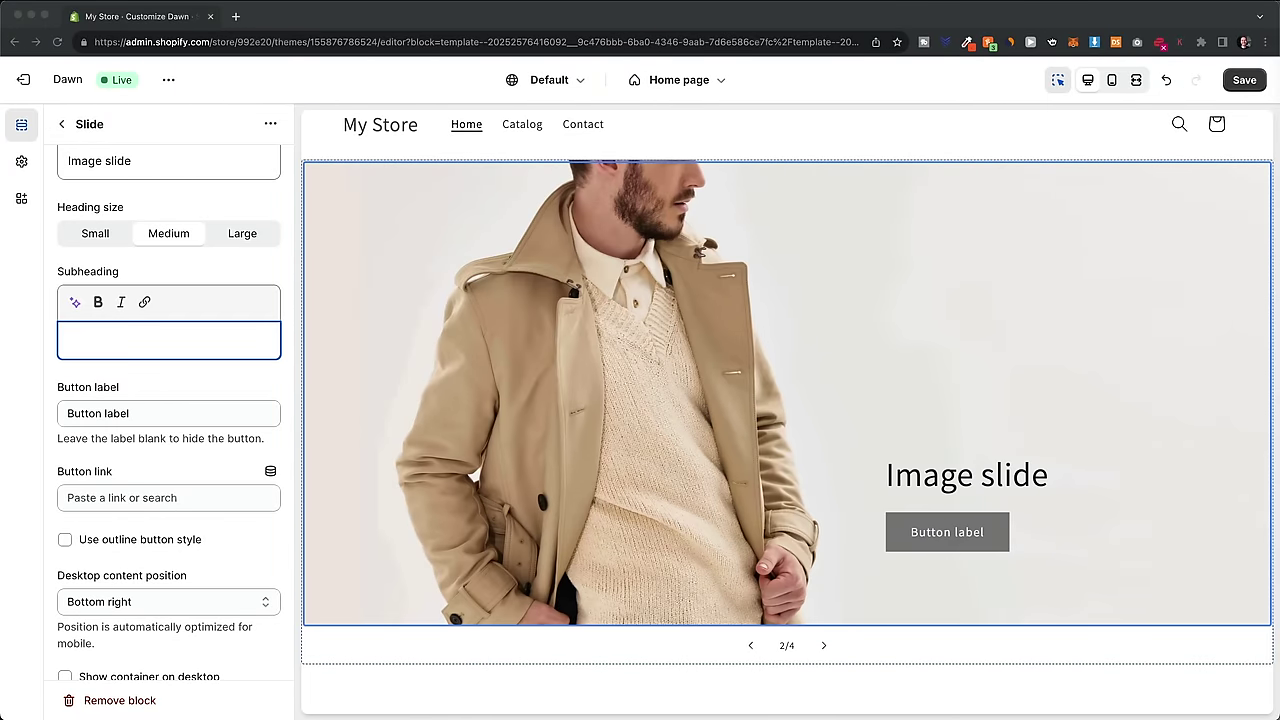
Step: Change the second slide's heading to "Where style meets personality." and set its heading size to Small
scroll(126, 291, "up", 3)
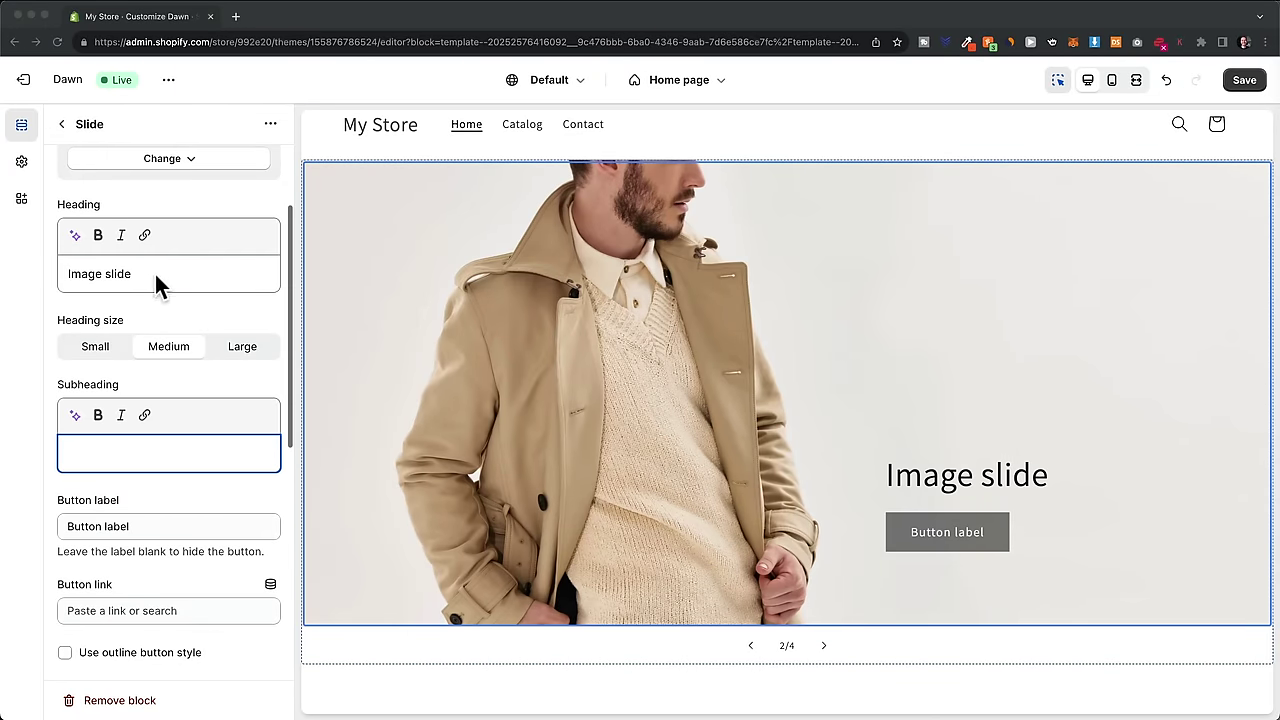
left_click_drag(145, 272, 78, 276)
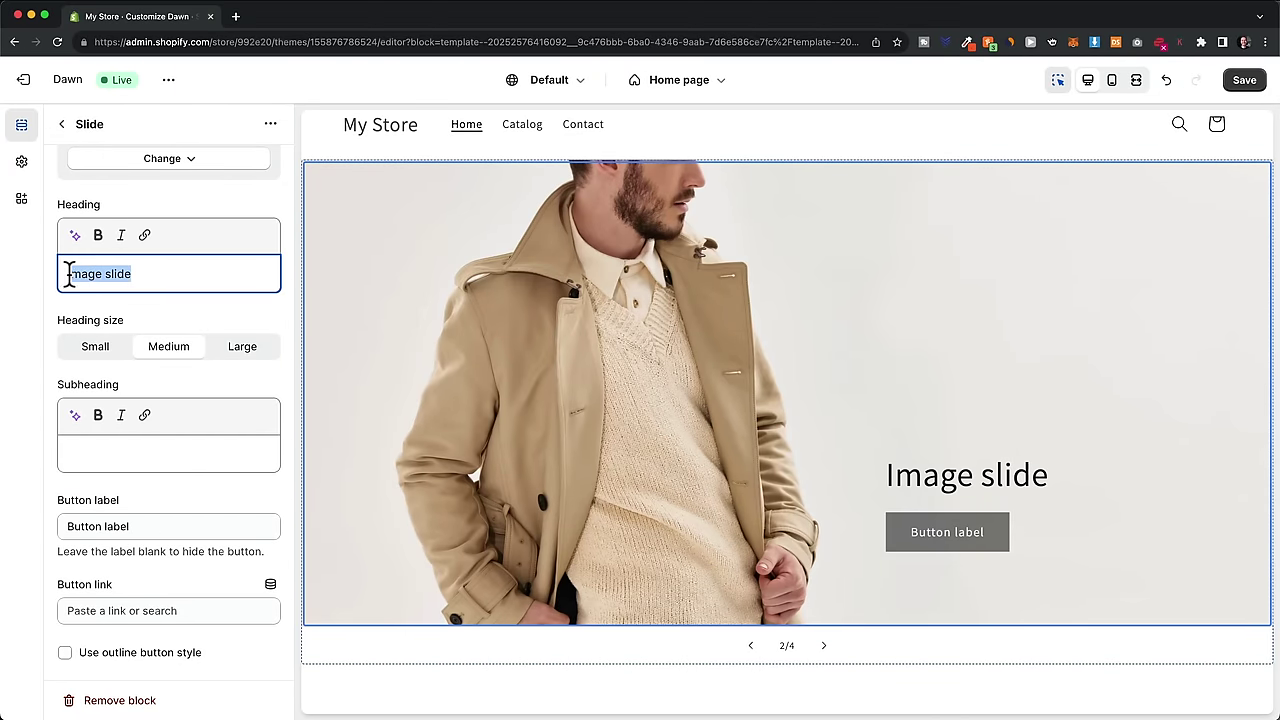
type("Where style meets personality.")
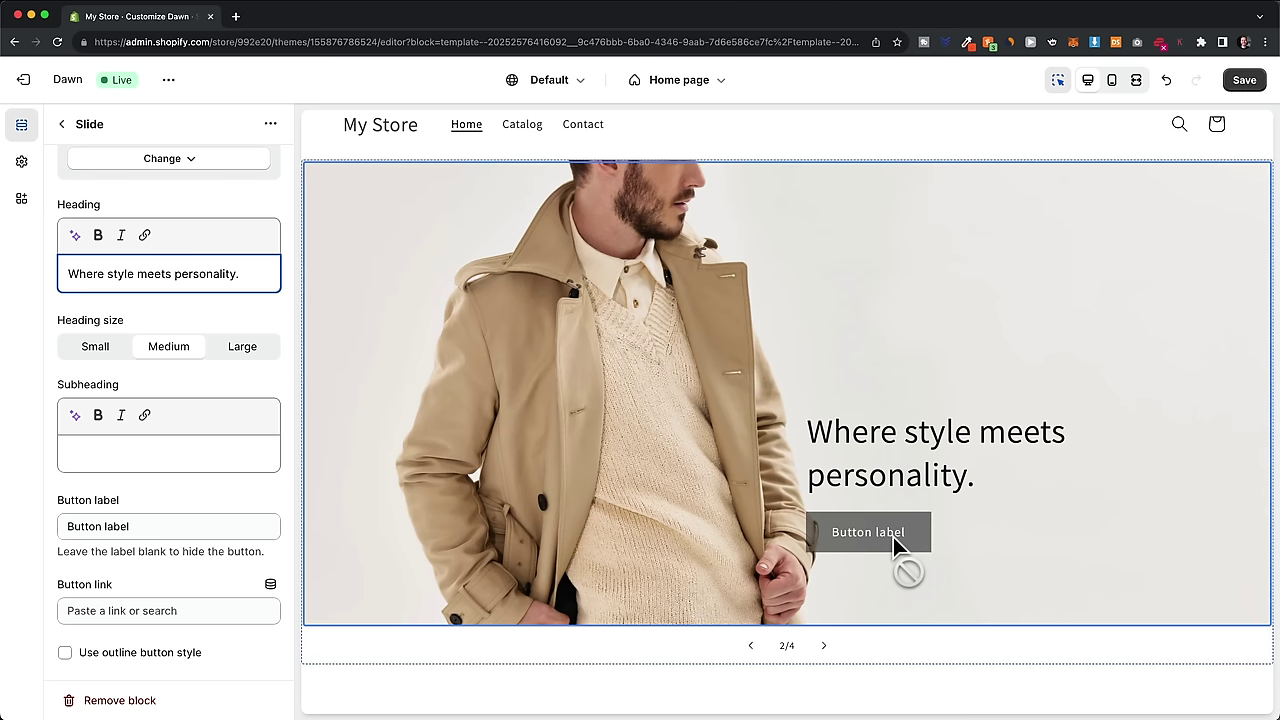
left_click(105, 352)
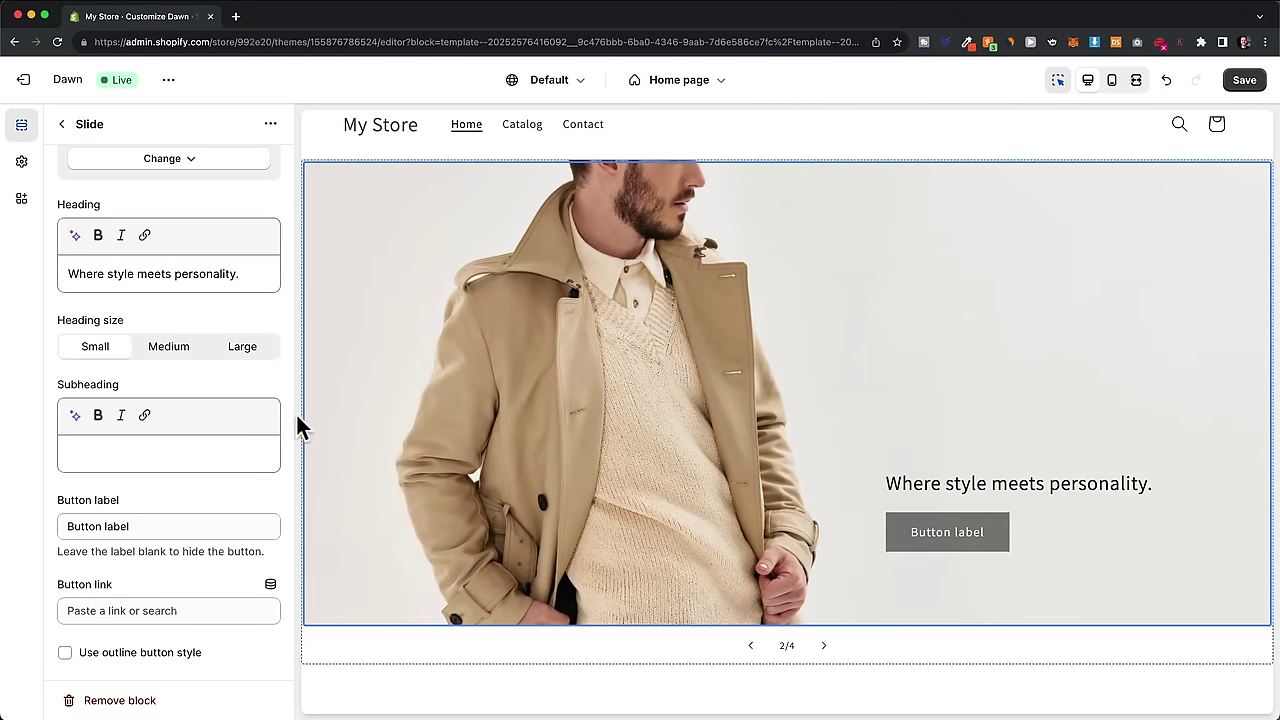
Step: Link the second slide's button to All products
scroll(243, 486, "down", 2)
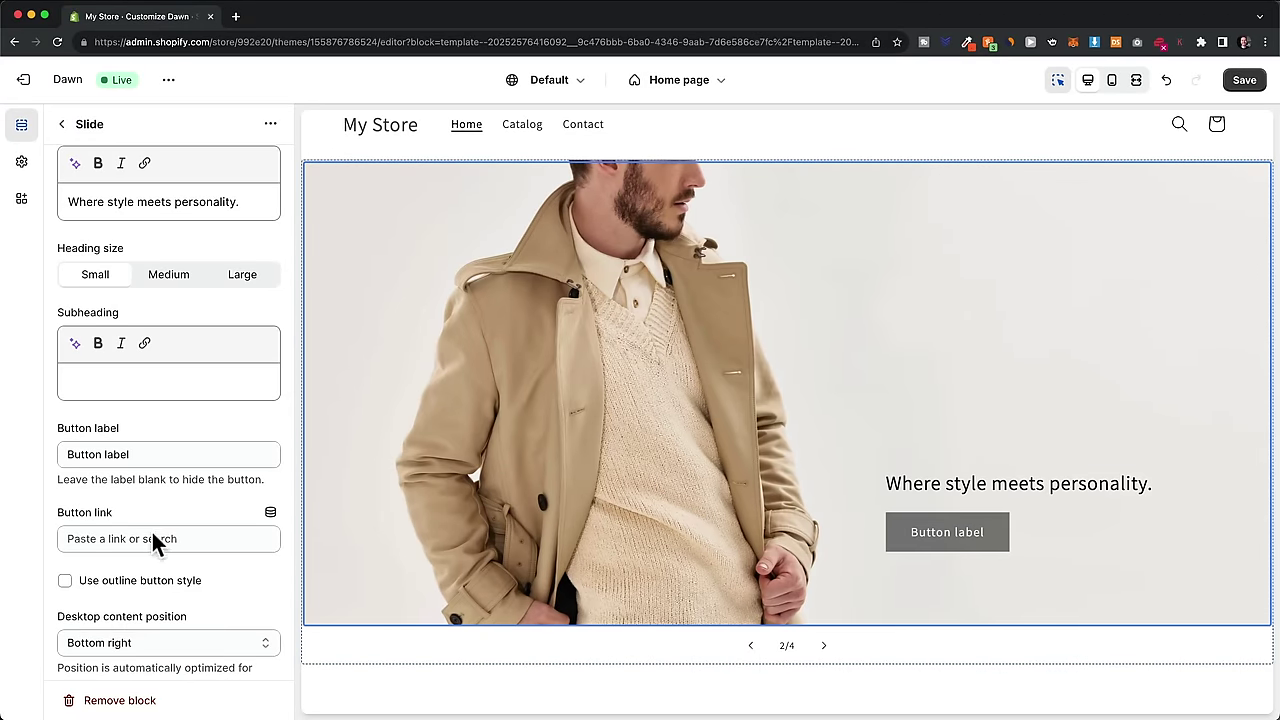
left_click(115, 538)
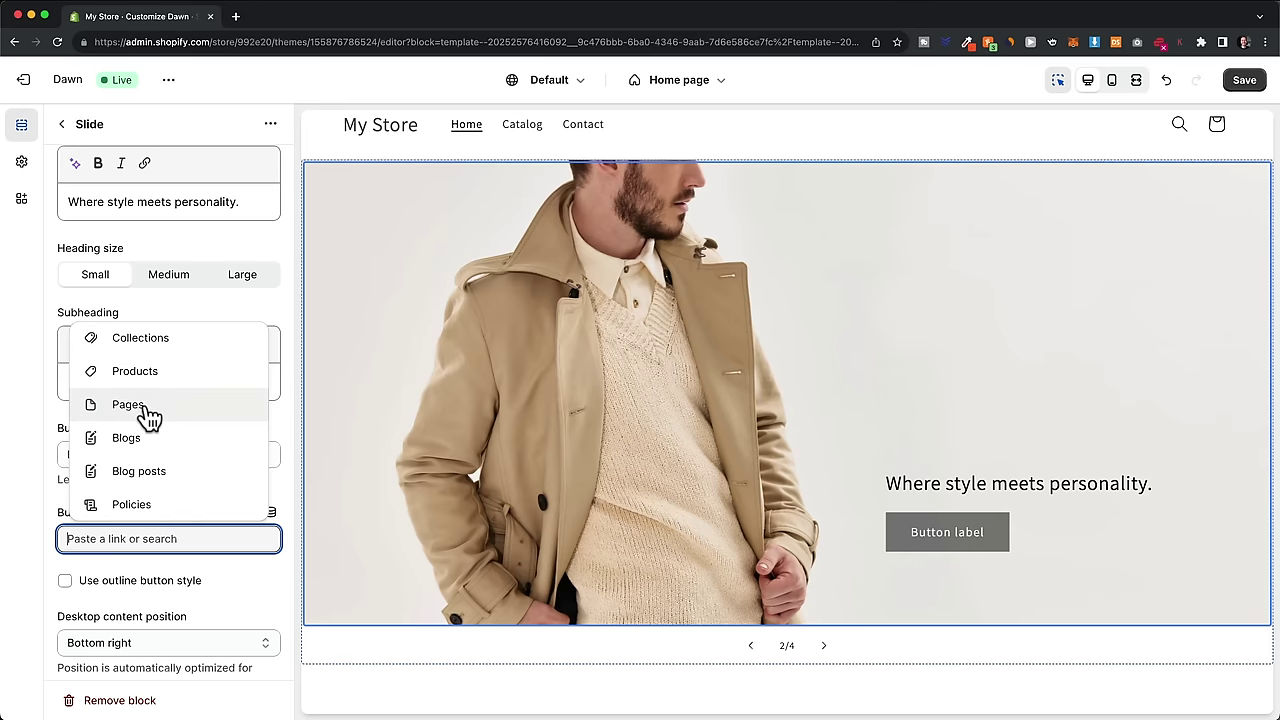
left_click(163, 376)
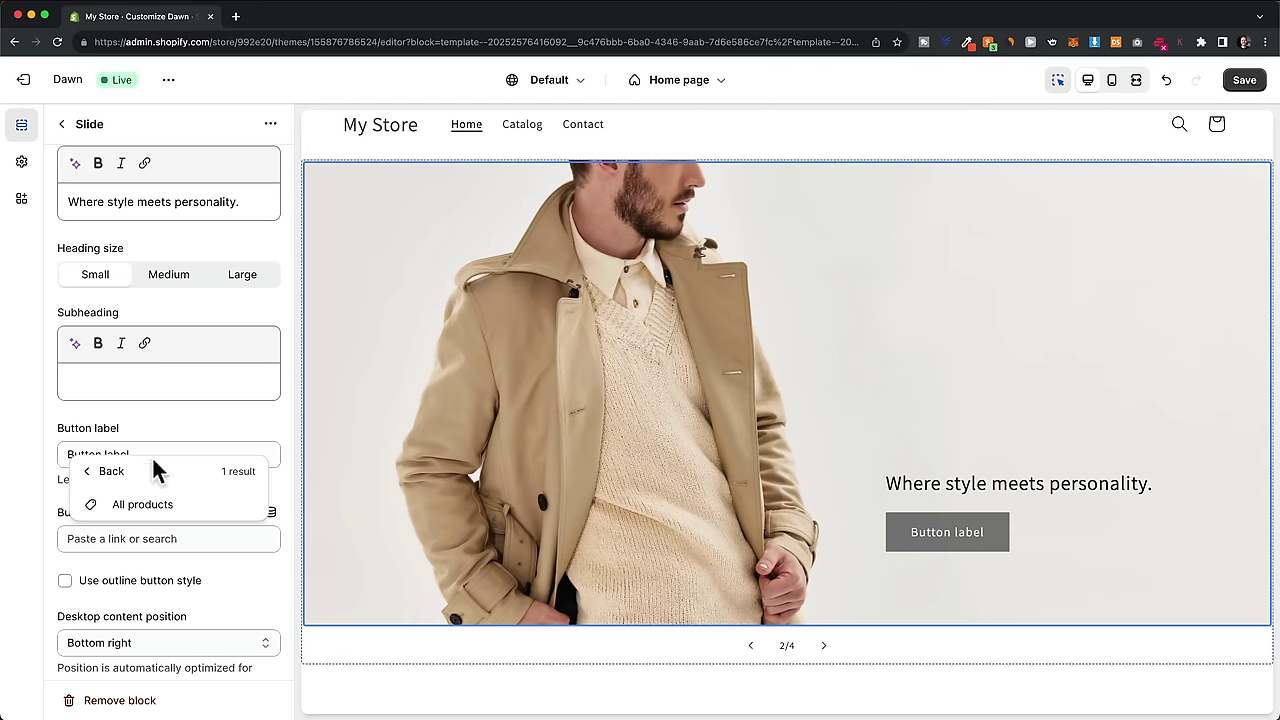
left_click(130, 505)
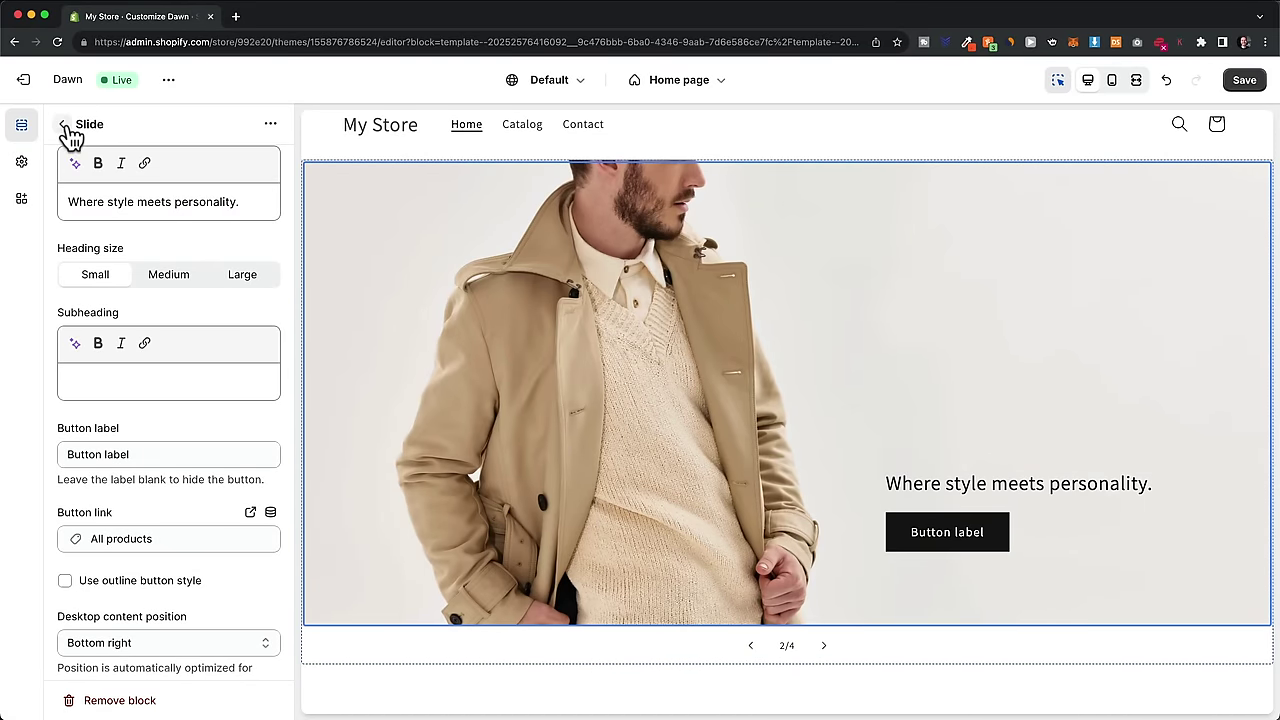
Step: Set the second slide's button label to "Shop now"
scroll(64, 133, "up", 5)
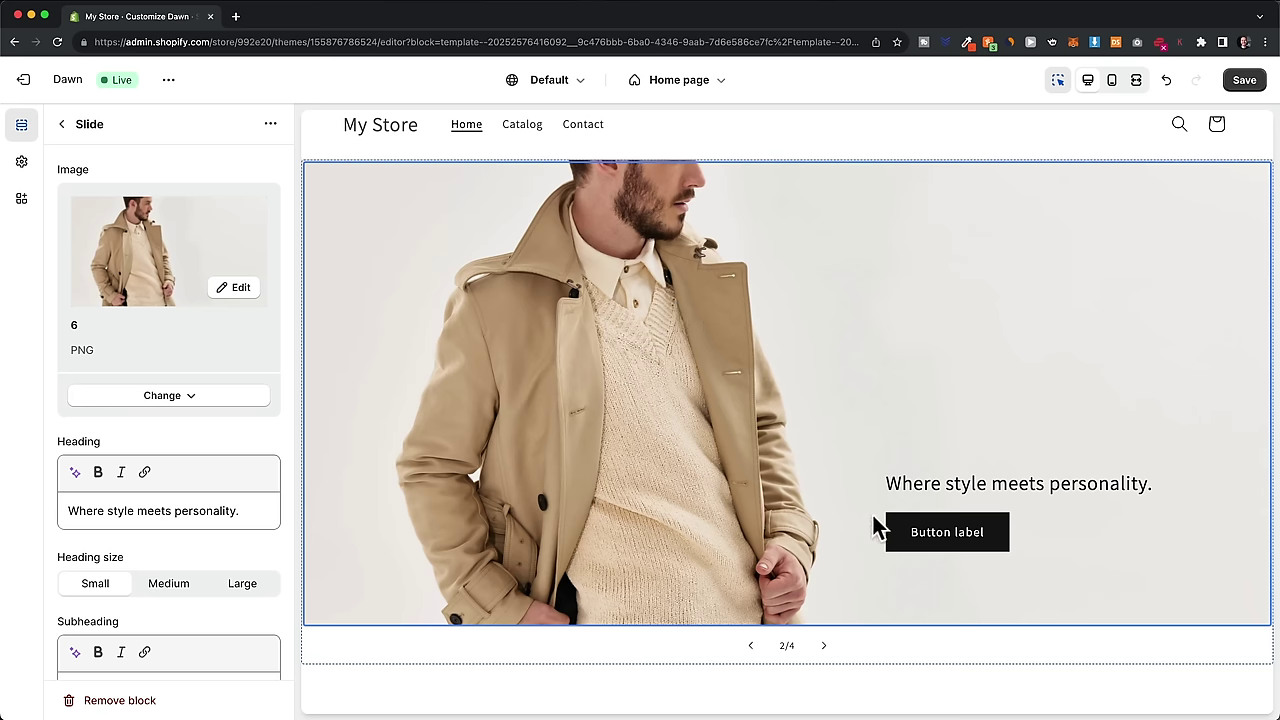
scroll(228, 454, "down", 5)
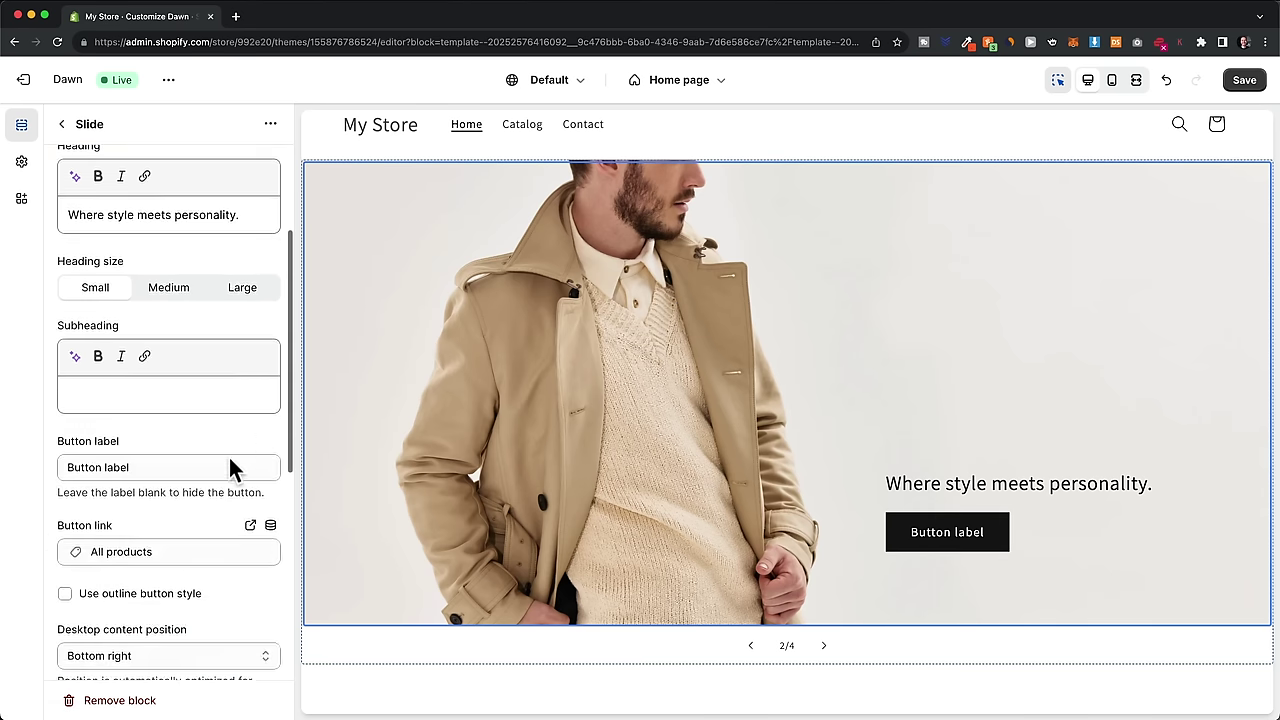
left_click_drag(134, 314, 60, 315)
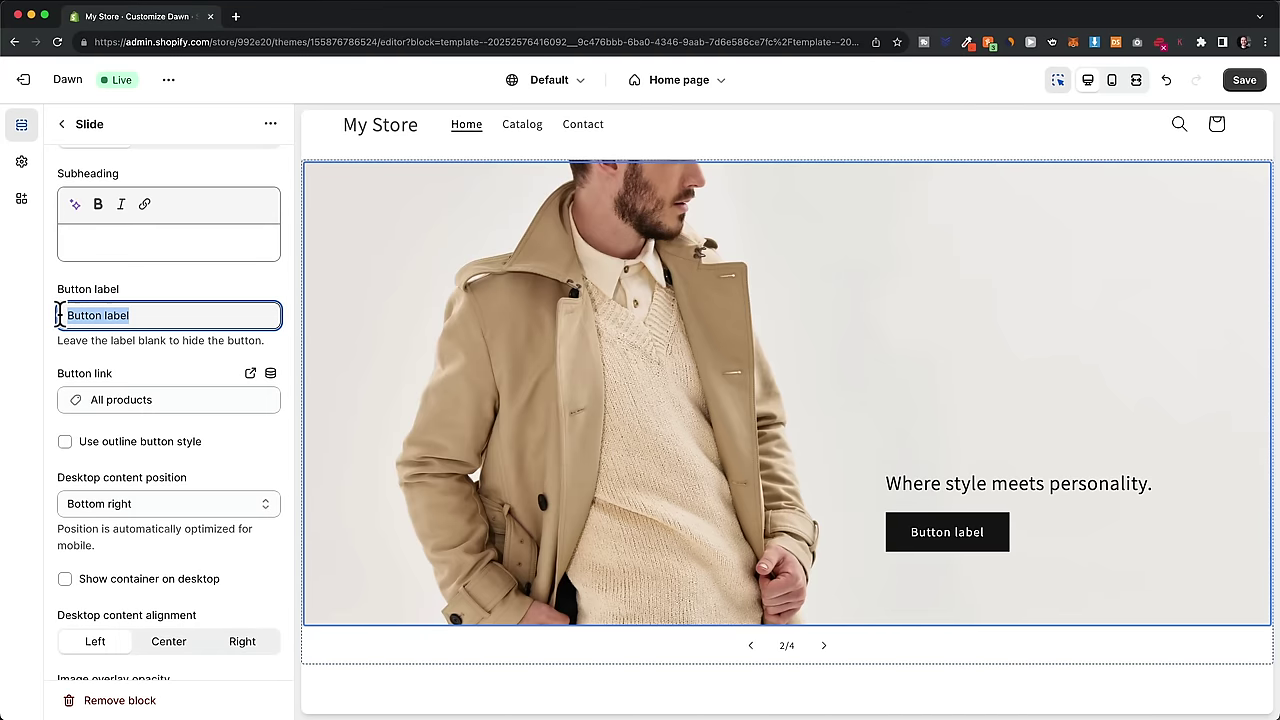
type("Shop now")
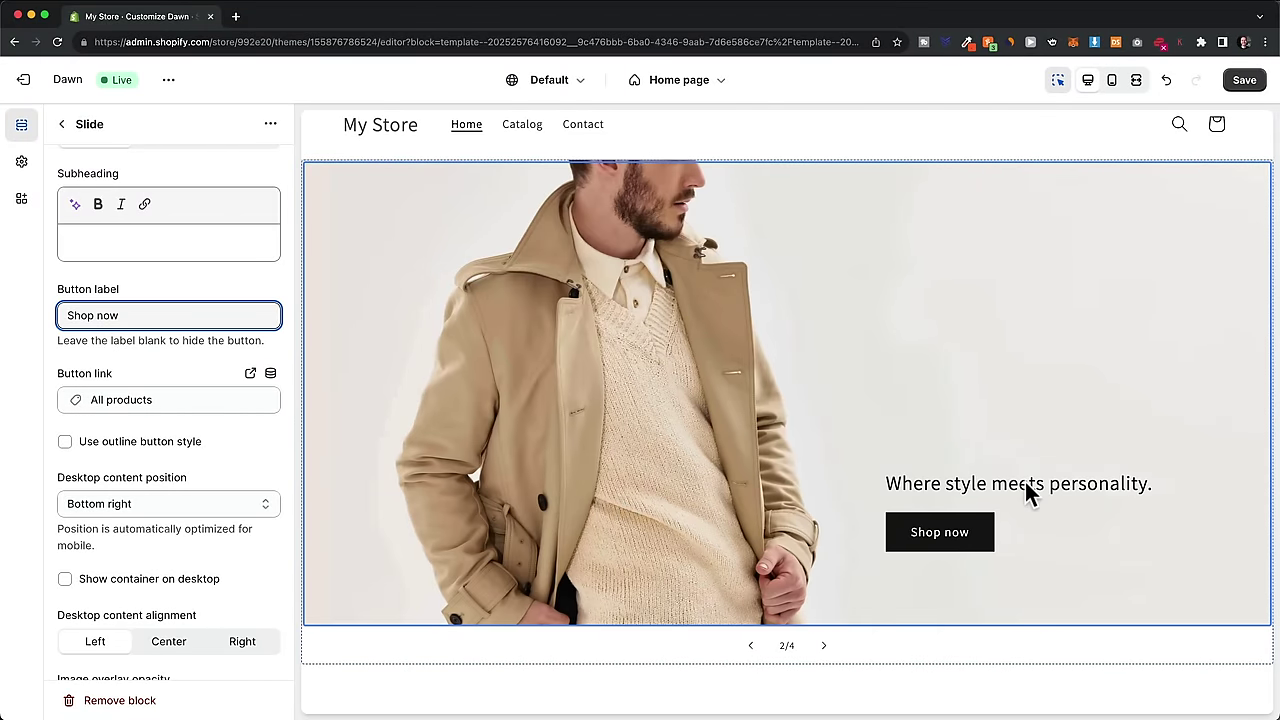
left_click(1034, 478)
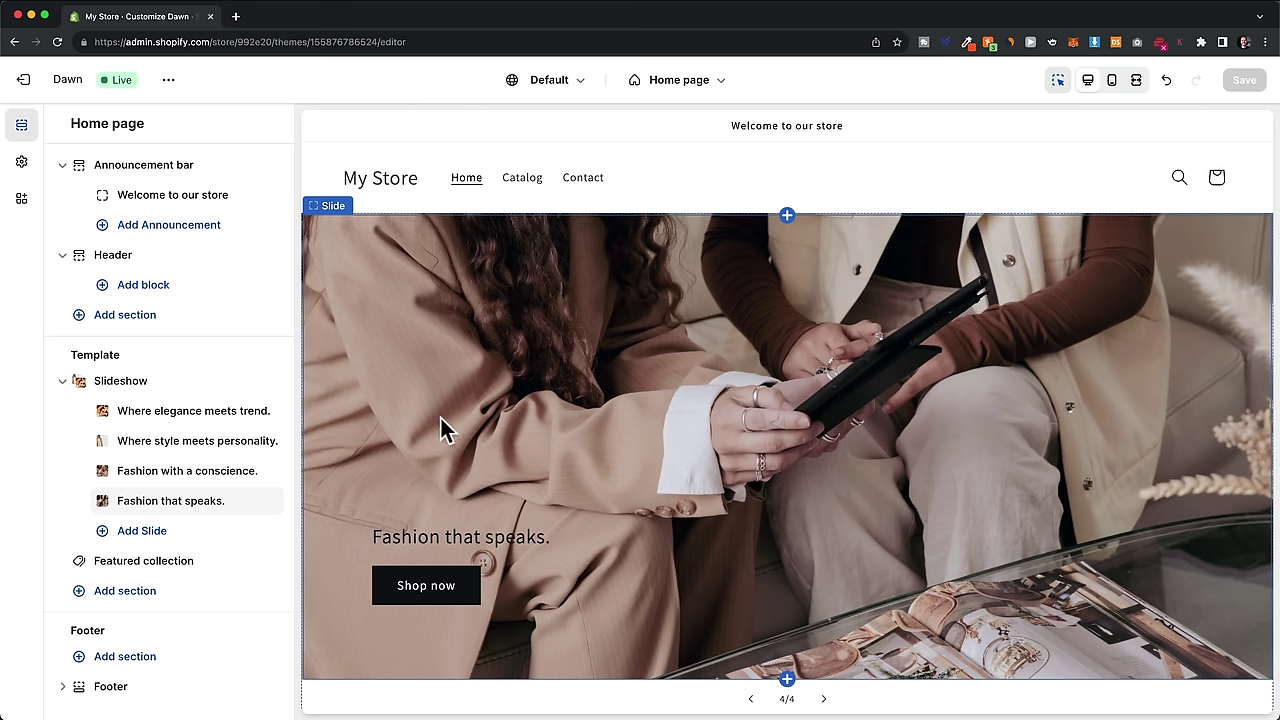
Step: Preview the home page in the mobile and full-width views and return to the desktop view
scroll(900, 350, "down", 1)
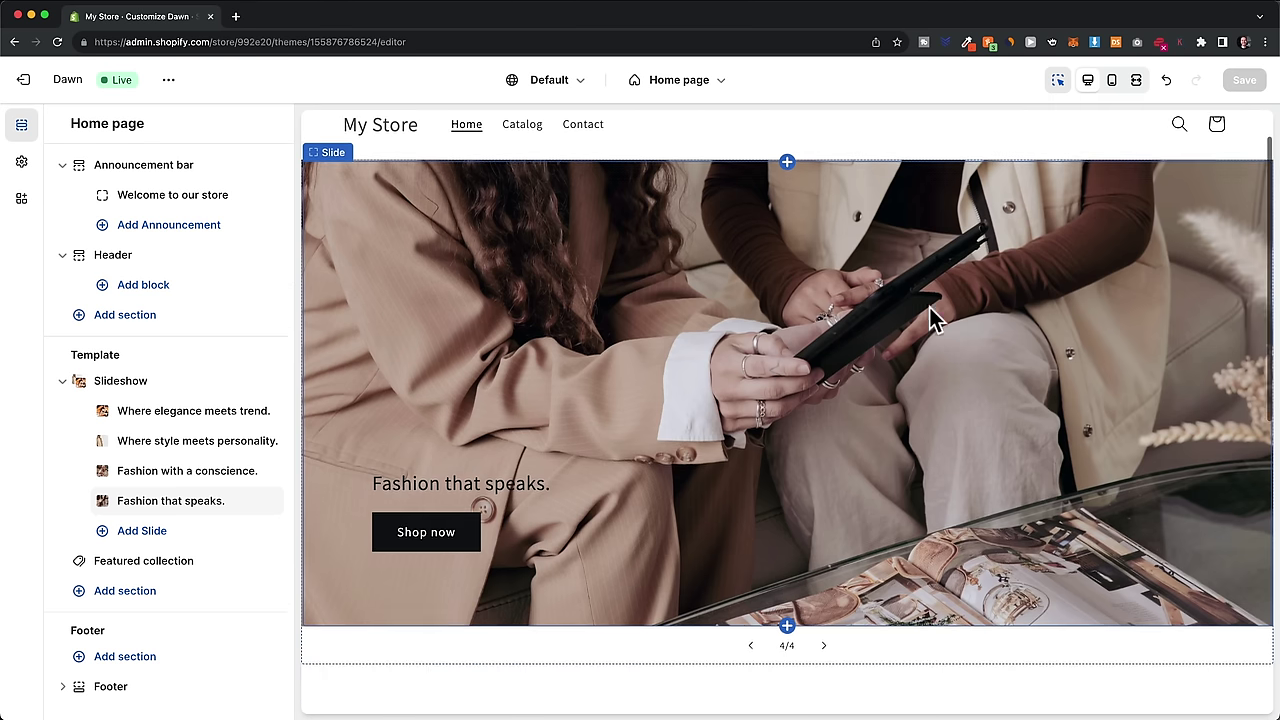
scroll(838, 297, "down", 1)
scroll(838, 297, "up", 1)
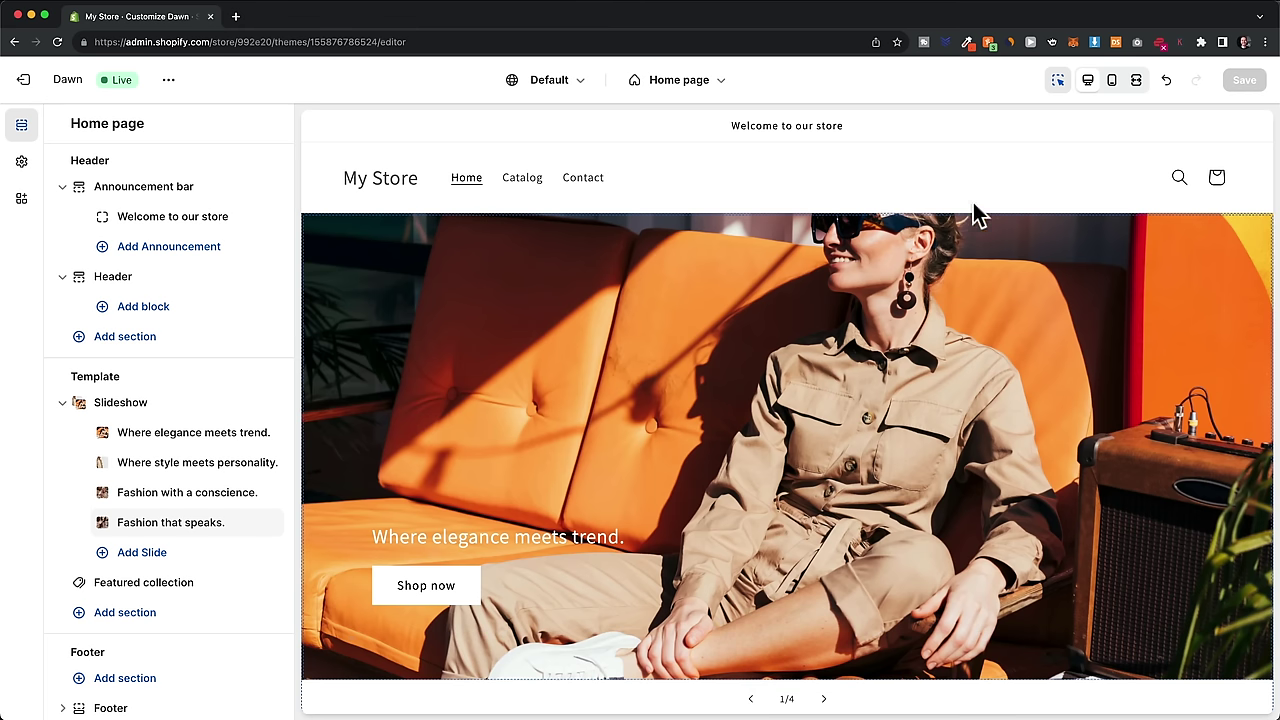
left_click(1111, 88)
scroll(777, 345, "down", 5)
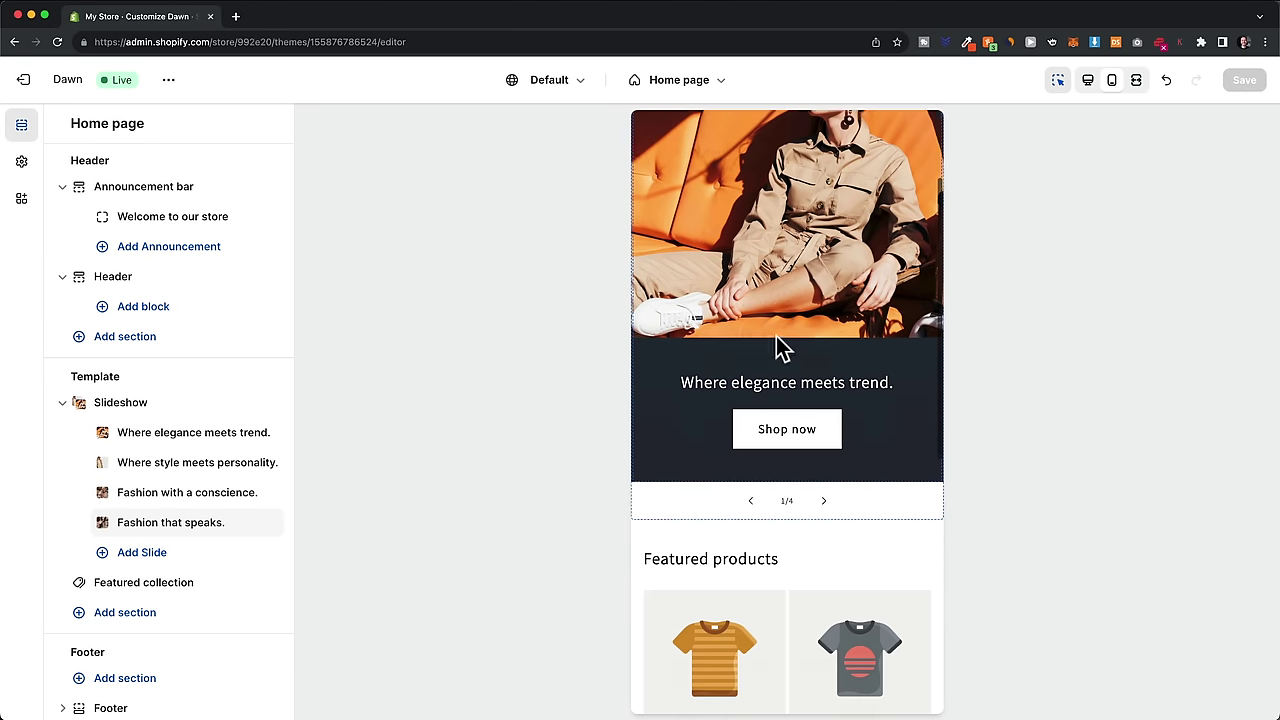
scroll(783, 343, "up", 5)
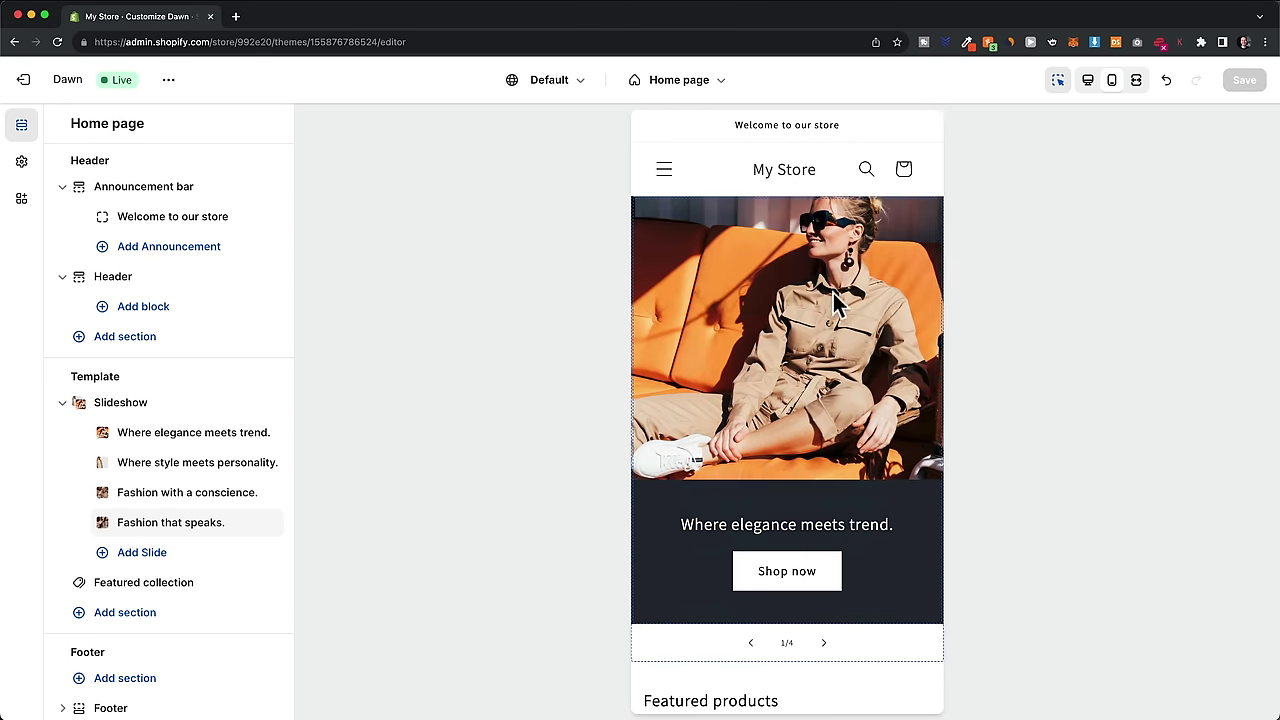
left_click(1136, 82)
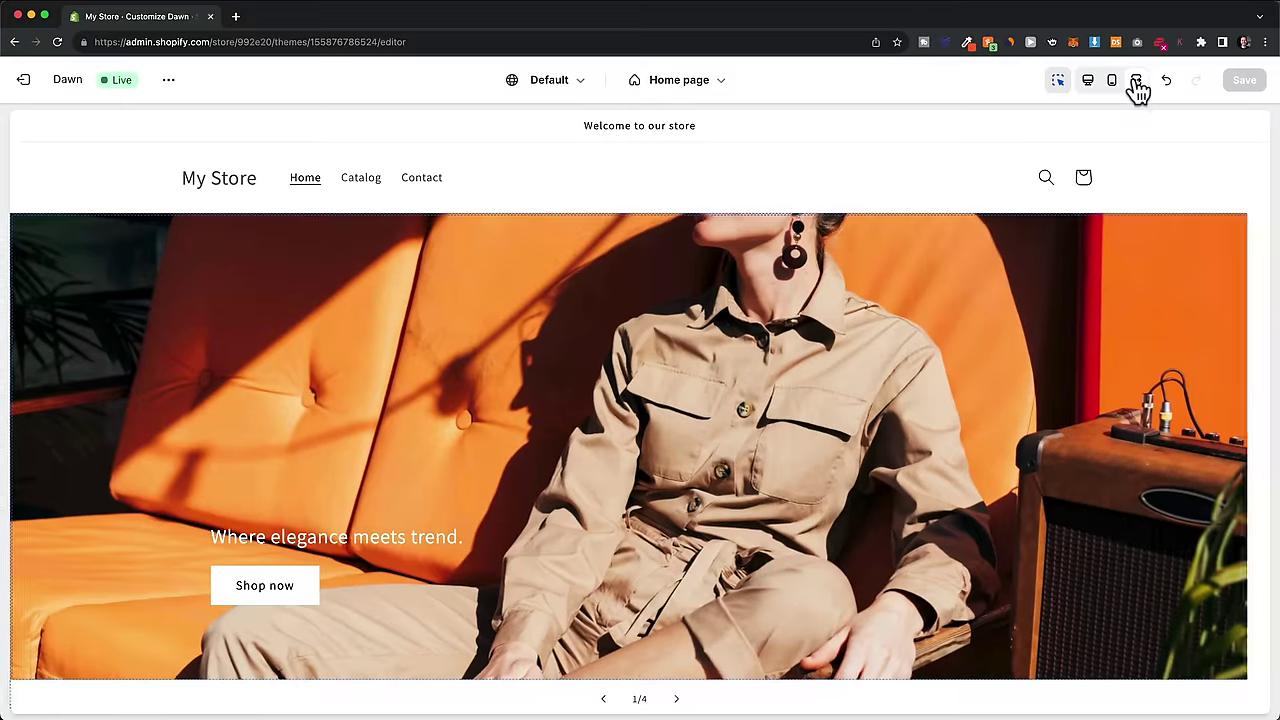
scroll(778, 340, "down", 3)
scroll(761, 369, "up", 3)
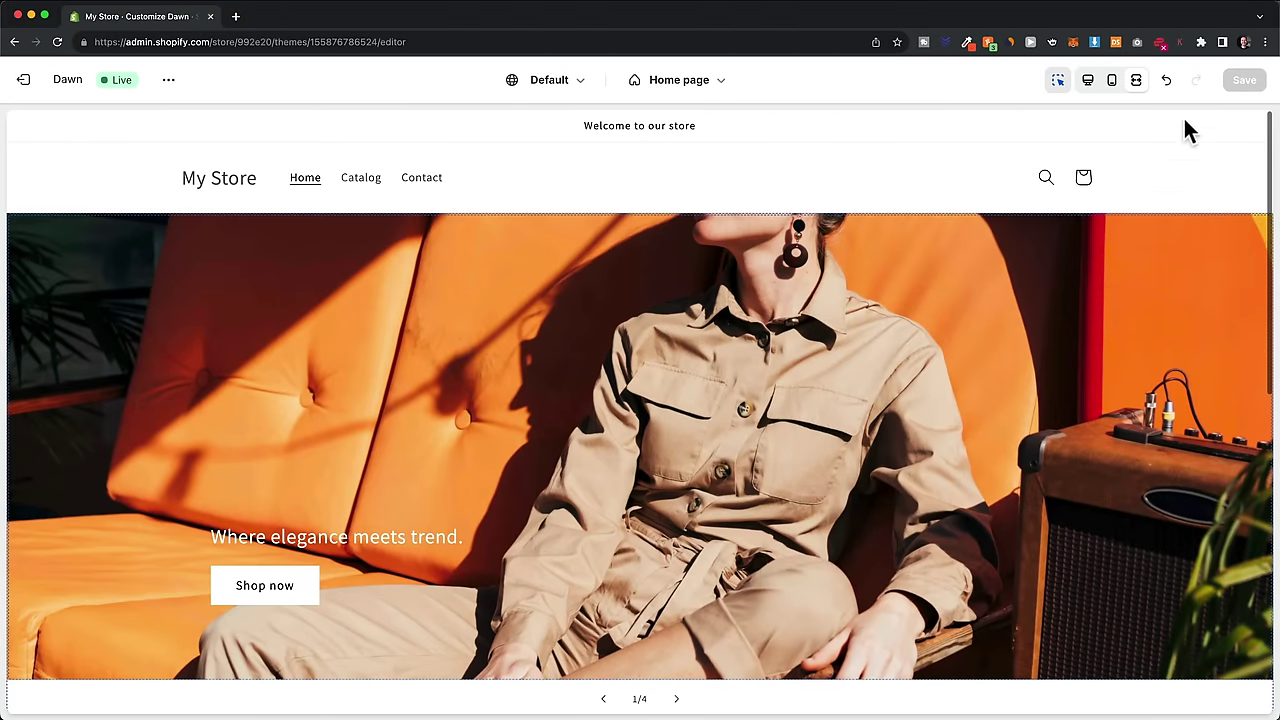
left_click(1089, 88)
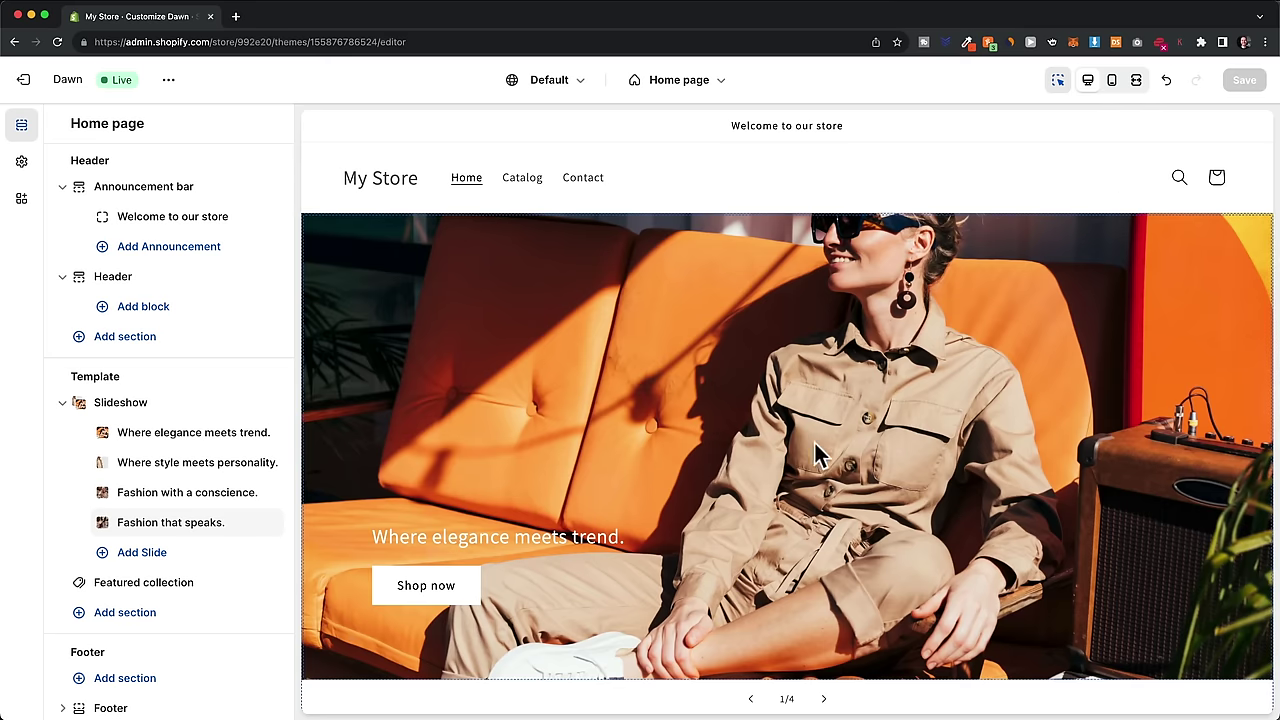
Step: Examine the home page's Featured products and the list of addable sections, and open the Featured collection settings
scroll(808, 437, "down", 1)
scroll(808, 437, "down", 5)
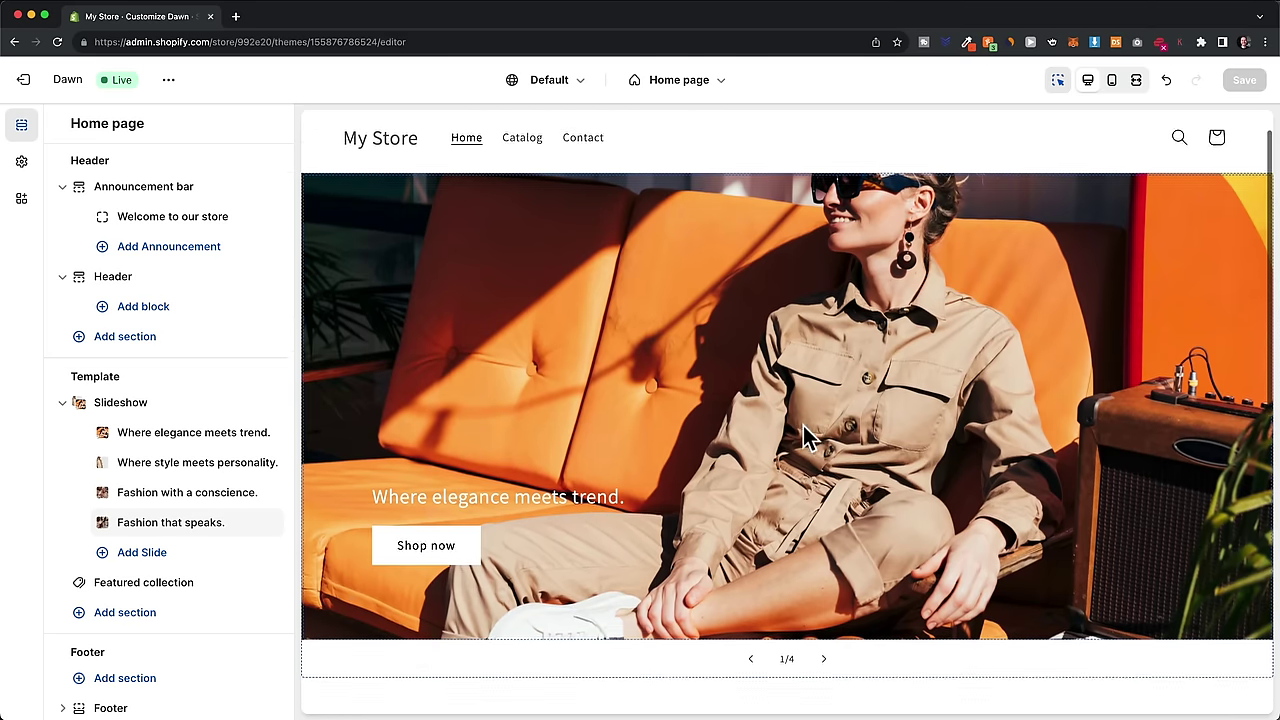
scroll(832, 396, "down", 3)
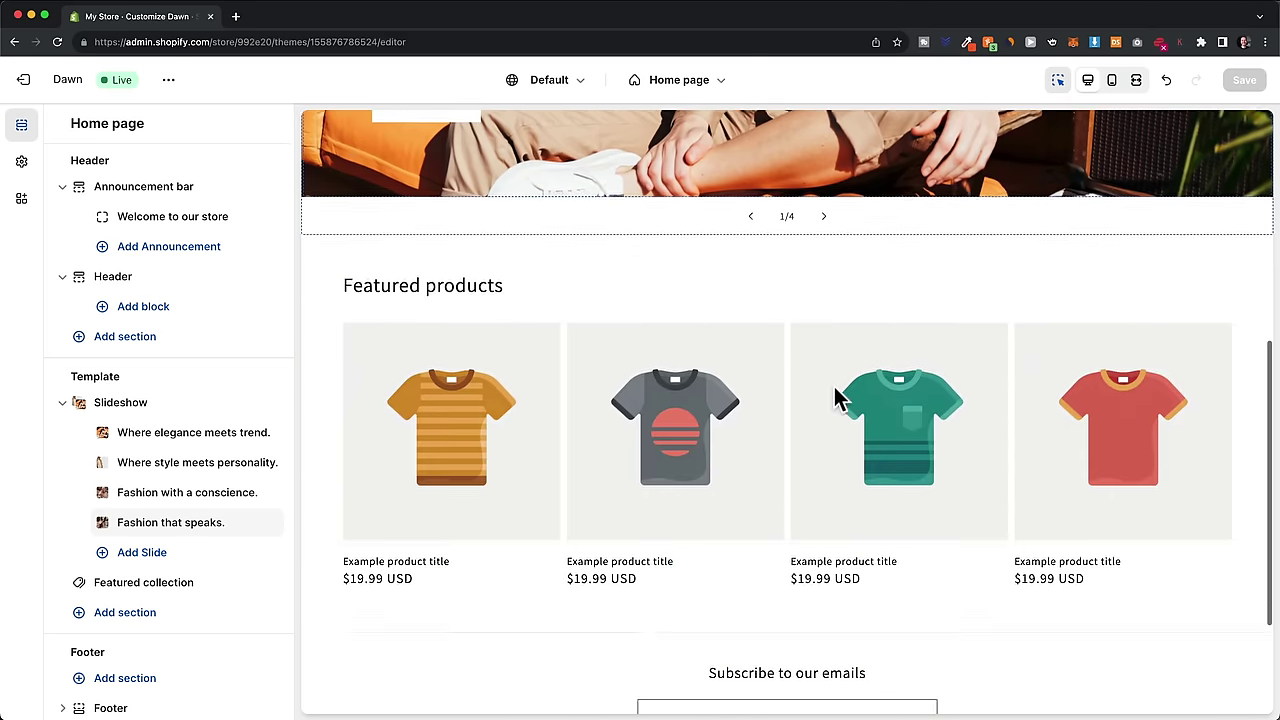
scroll(955, 388, "up", 1)
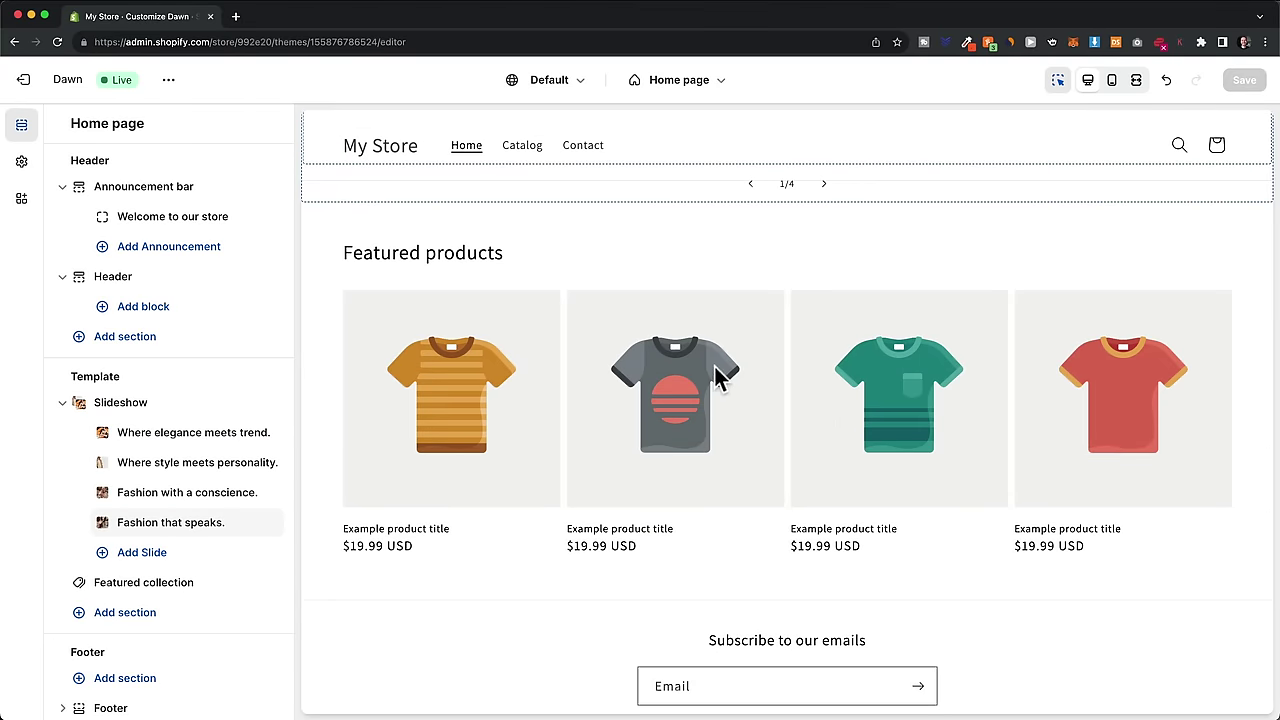
scroll(940, 405, "up", 1)
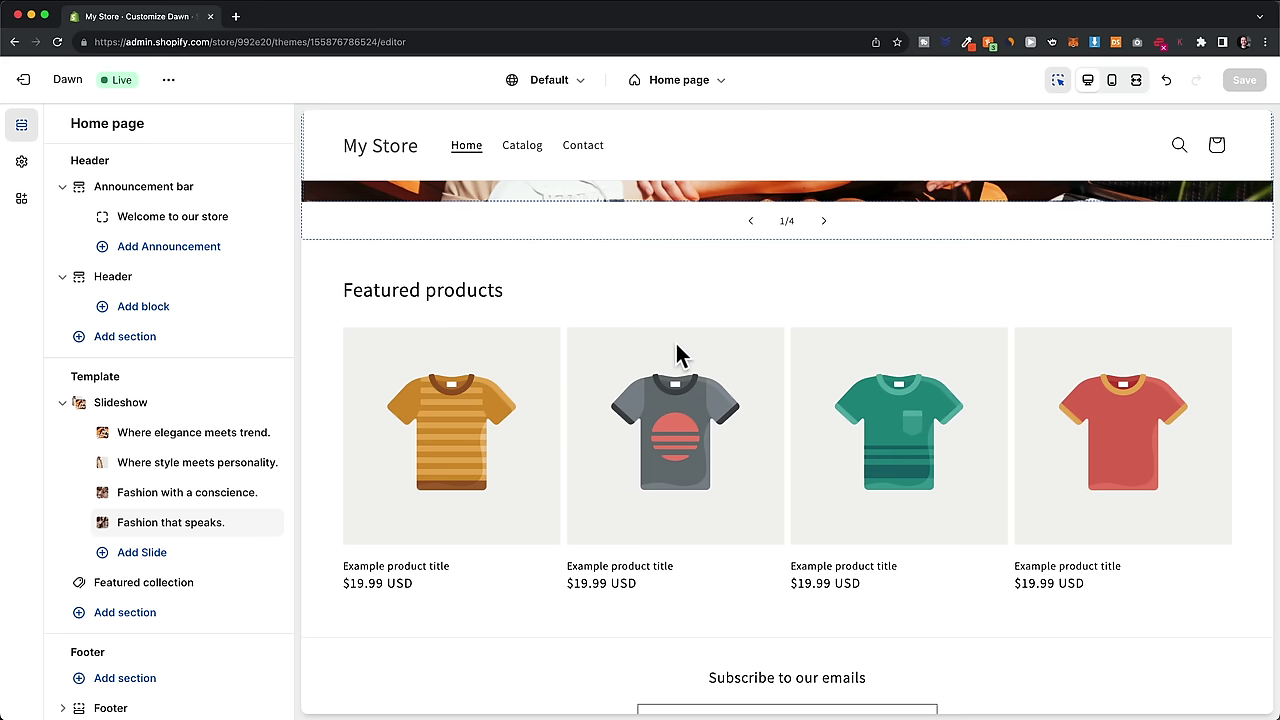
scroll(676, 354, "up", 1)
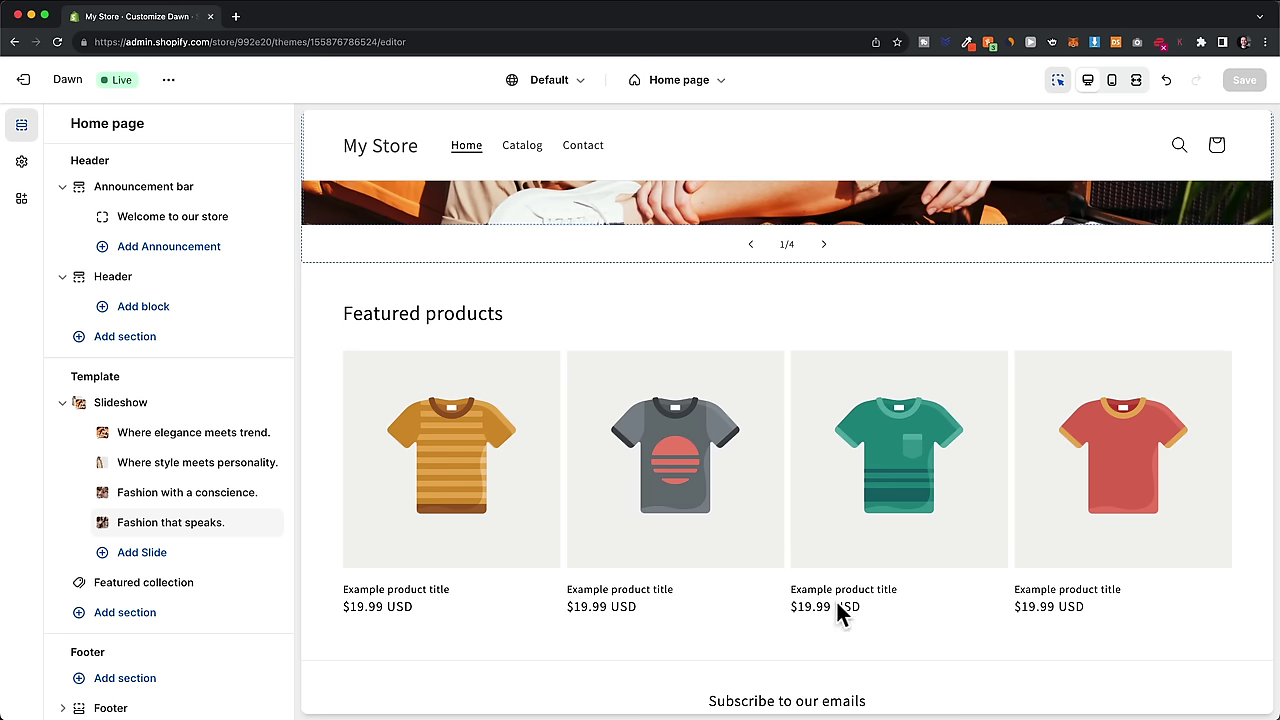
left_click(115, 617)
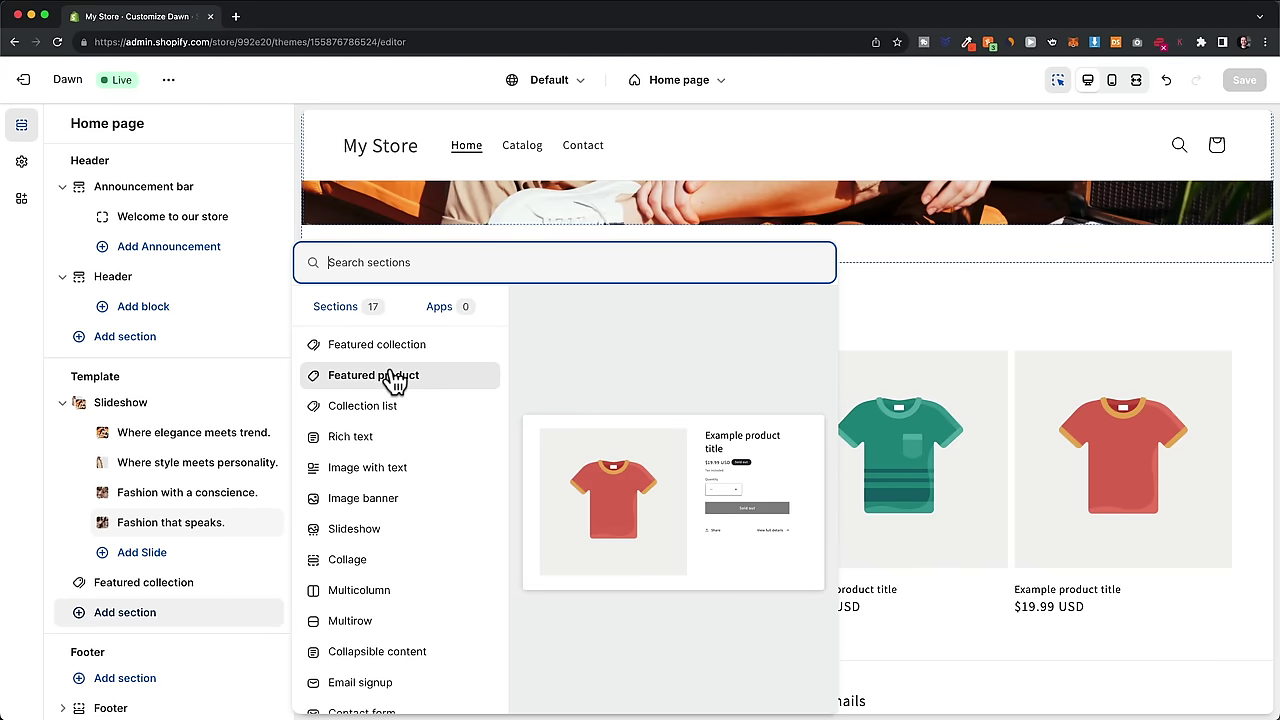
left_click(940, 326)
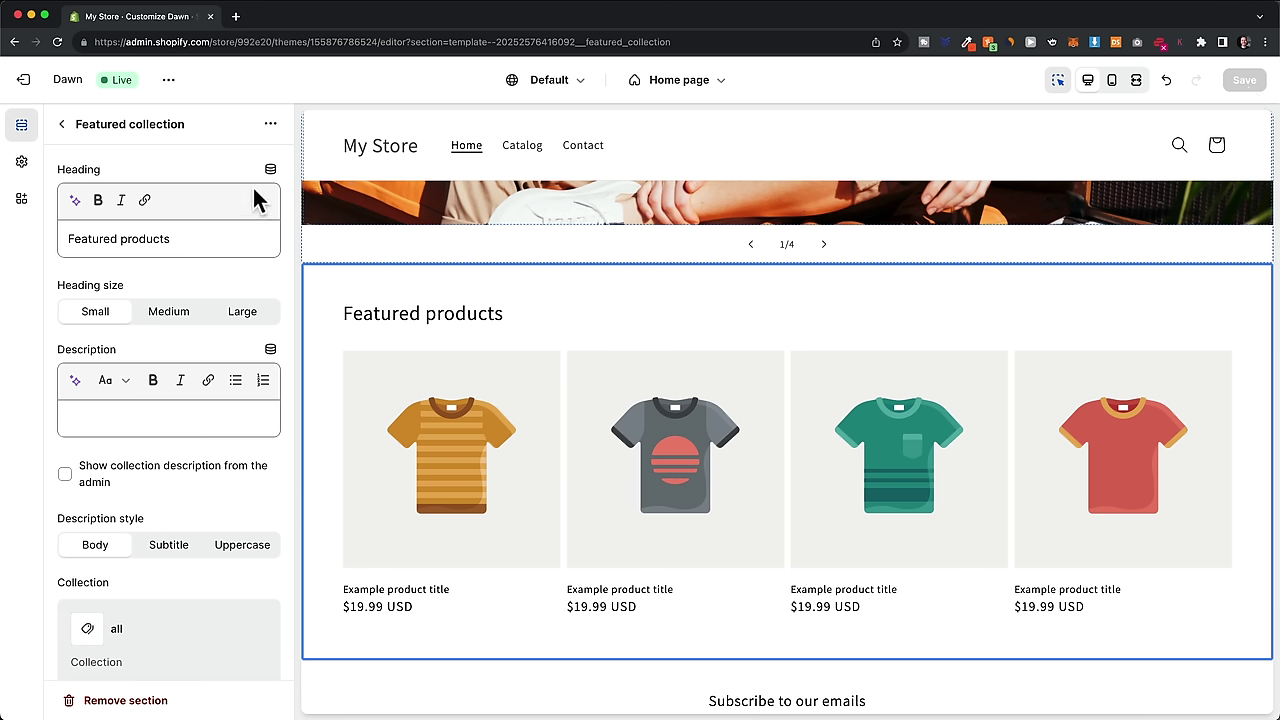
Step: Open the admin's Themes page in a new browser tab, place it before the theme editor tab, and switch to it
right_click(37, 88)
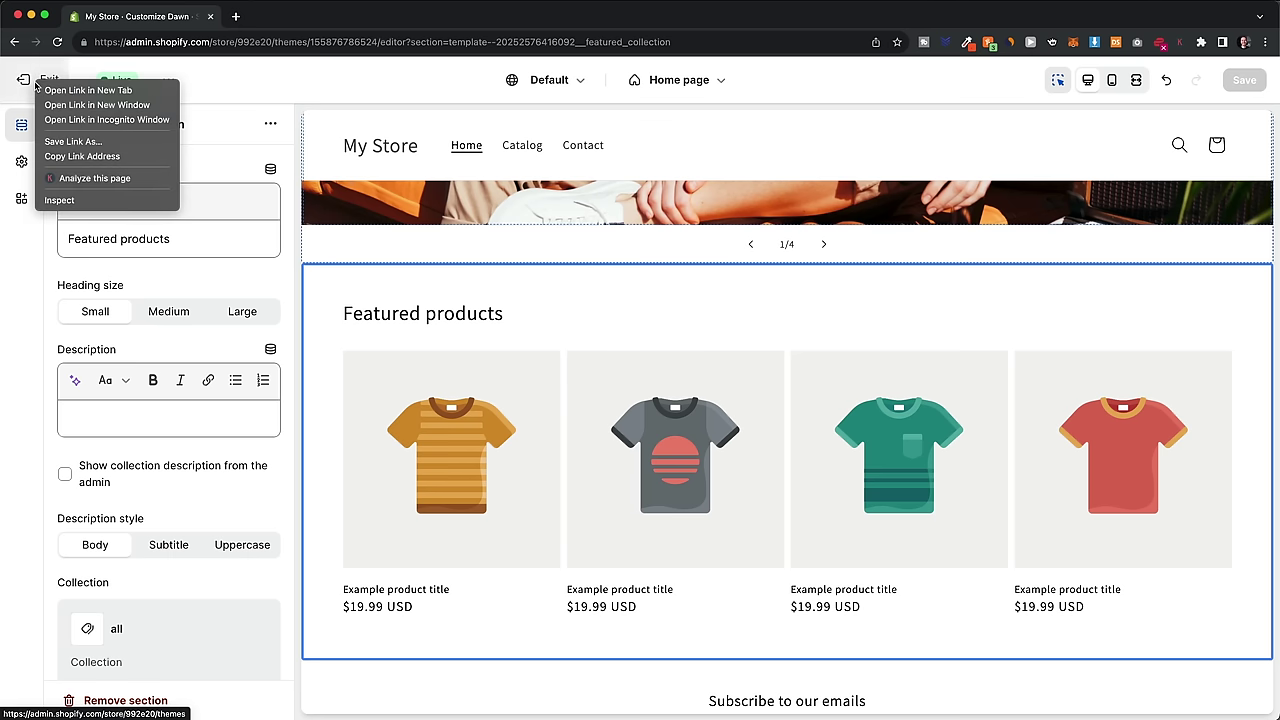
left_click(88, 91)
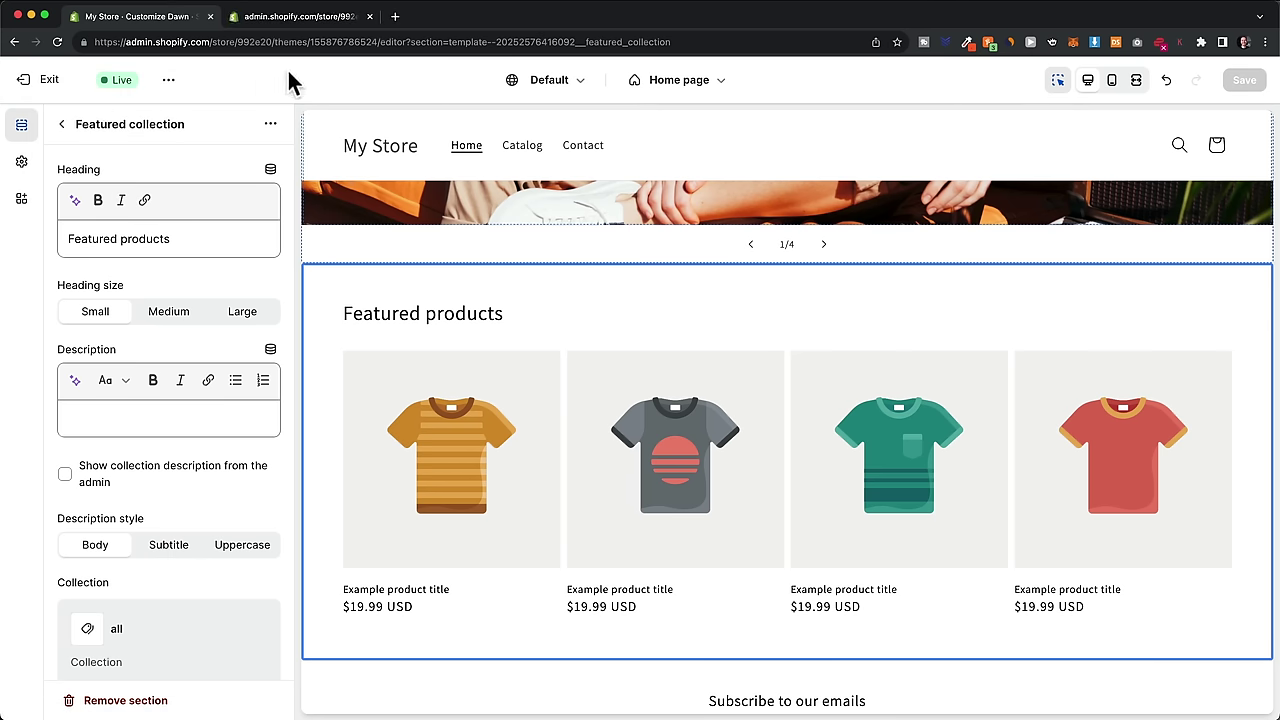
left_click(306, 24)
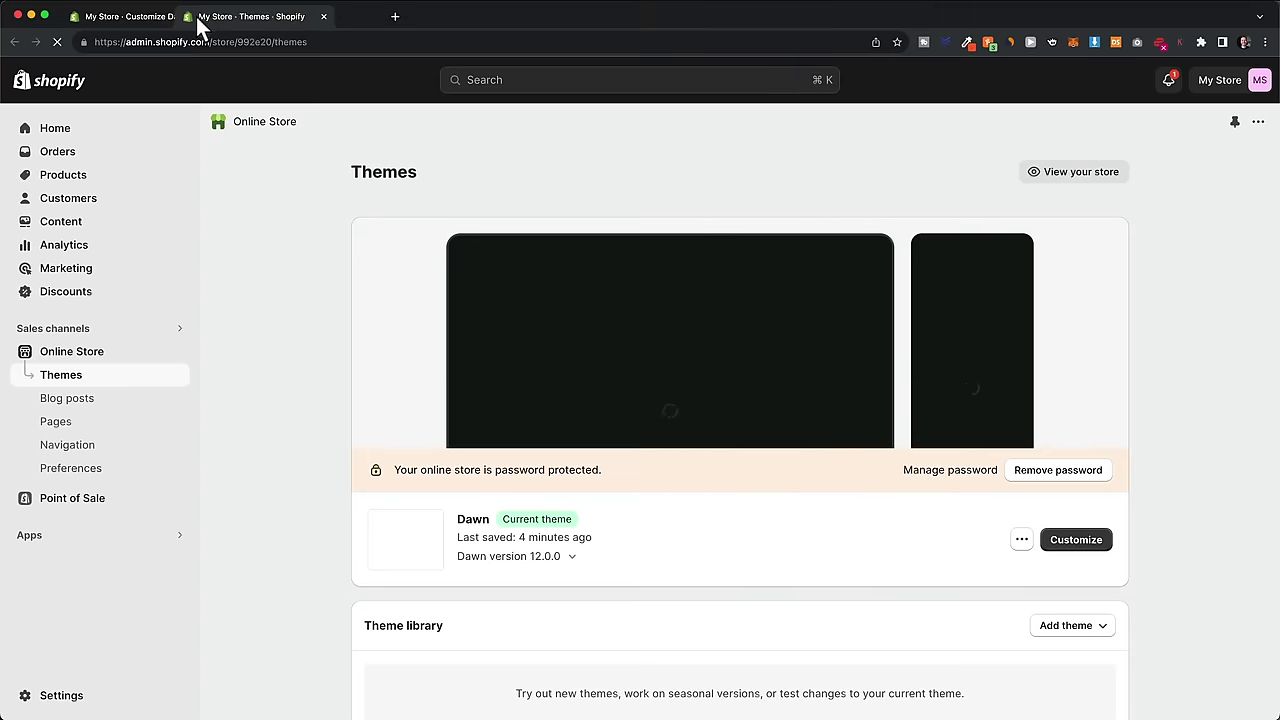
left_click_drag(196, 16, 84, 16)
left_click(286, 20)
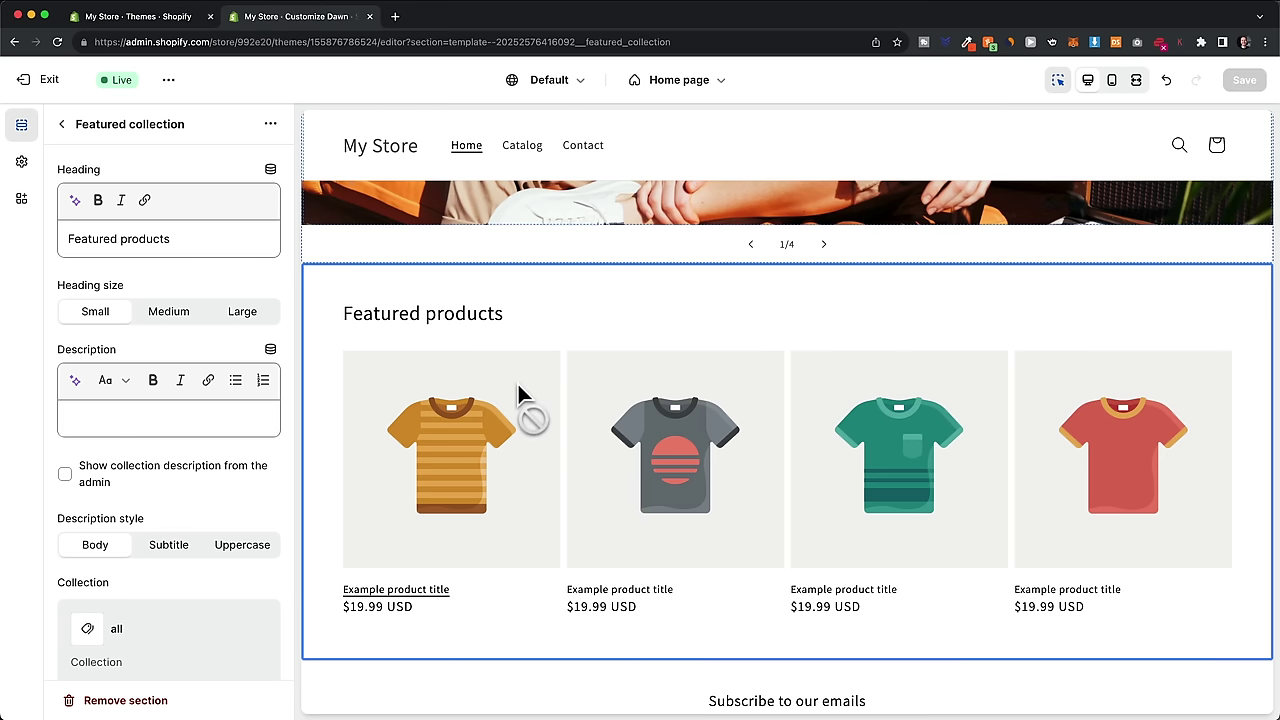
left_click(178, 22)
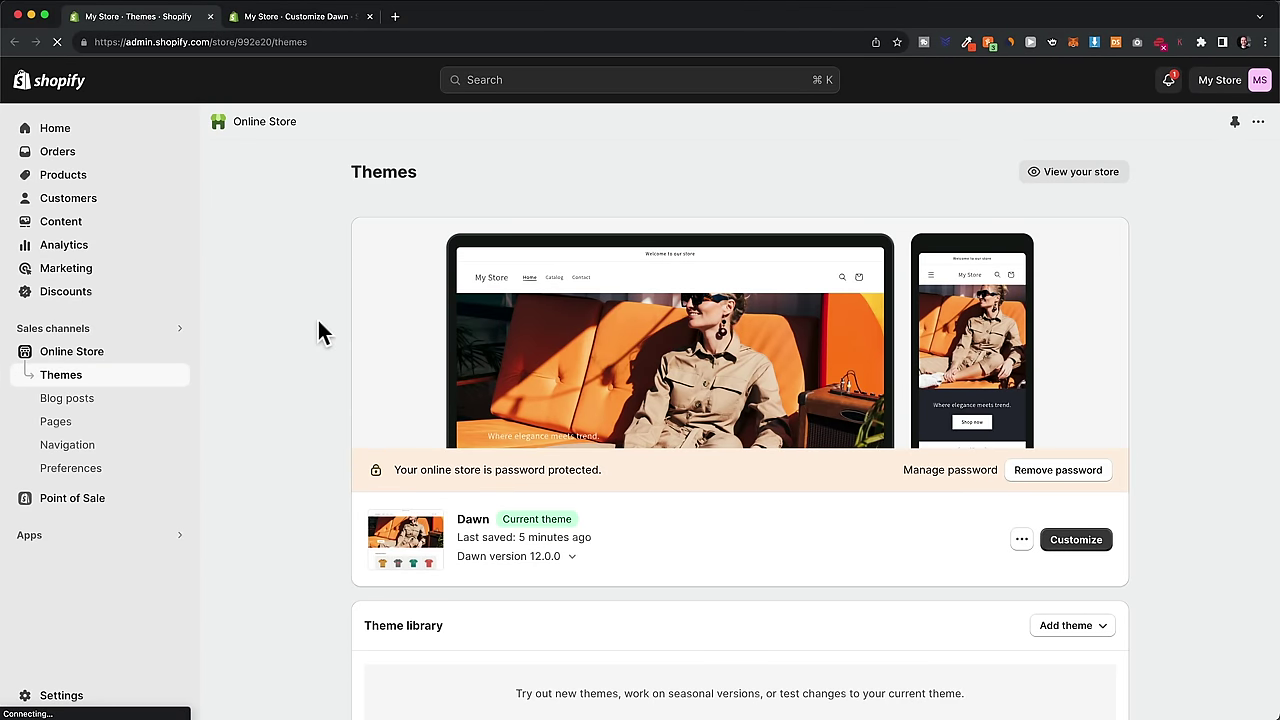
Step: Start a new product and title it "Hoodie"
left_click(110, 182)
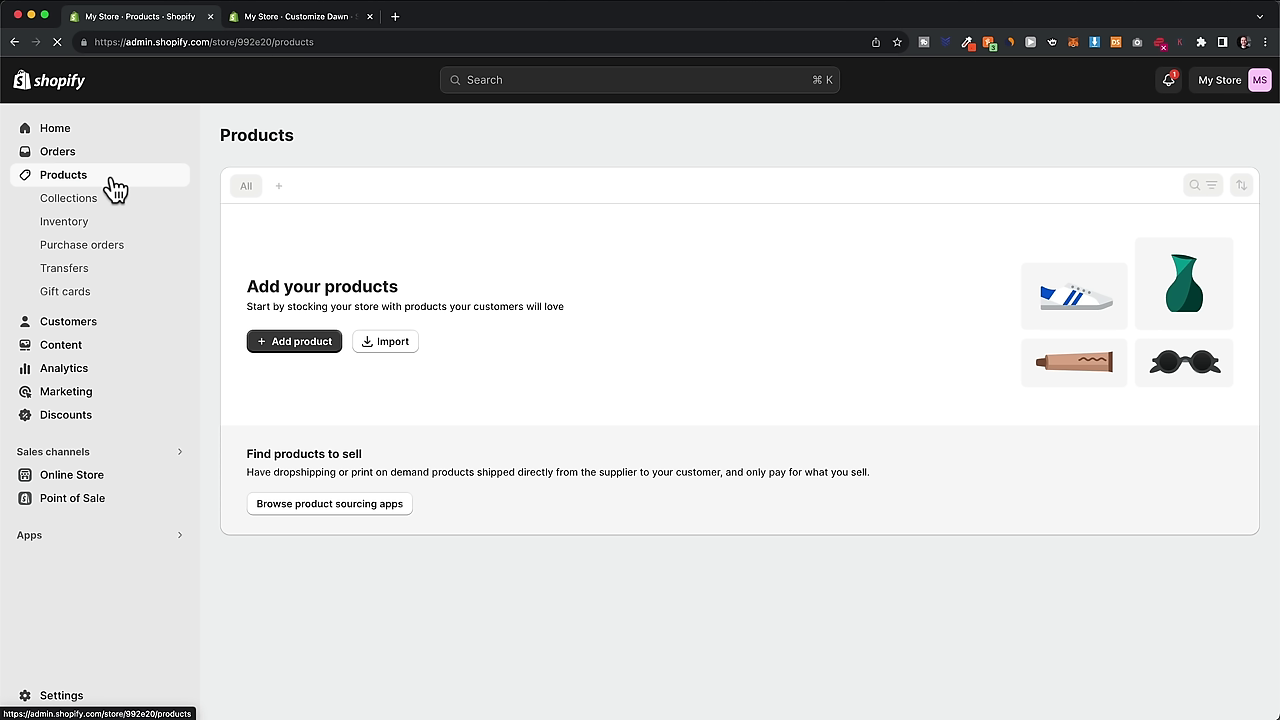
left_click(295, 345)
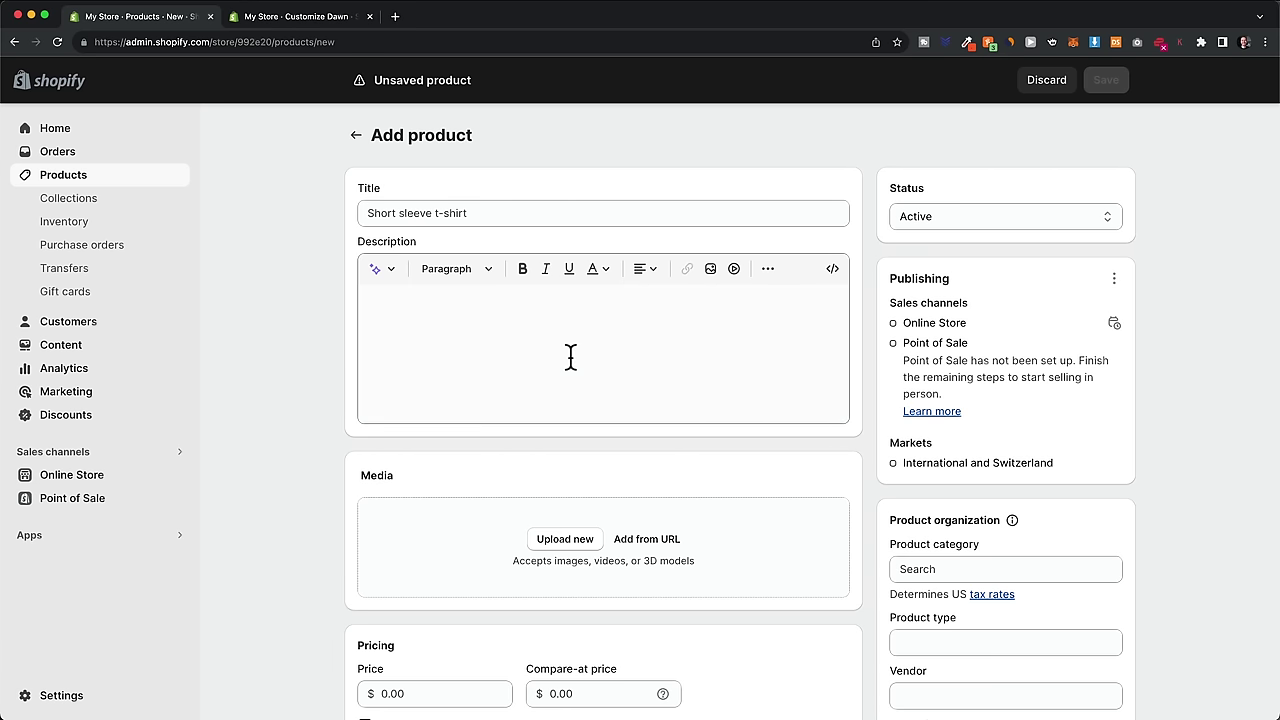
left_click(485, 213)
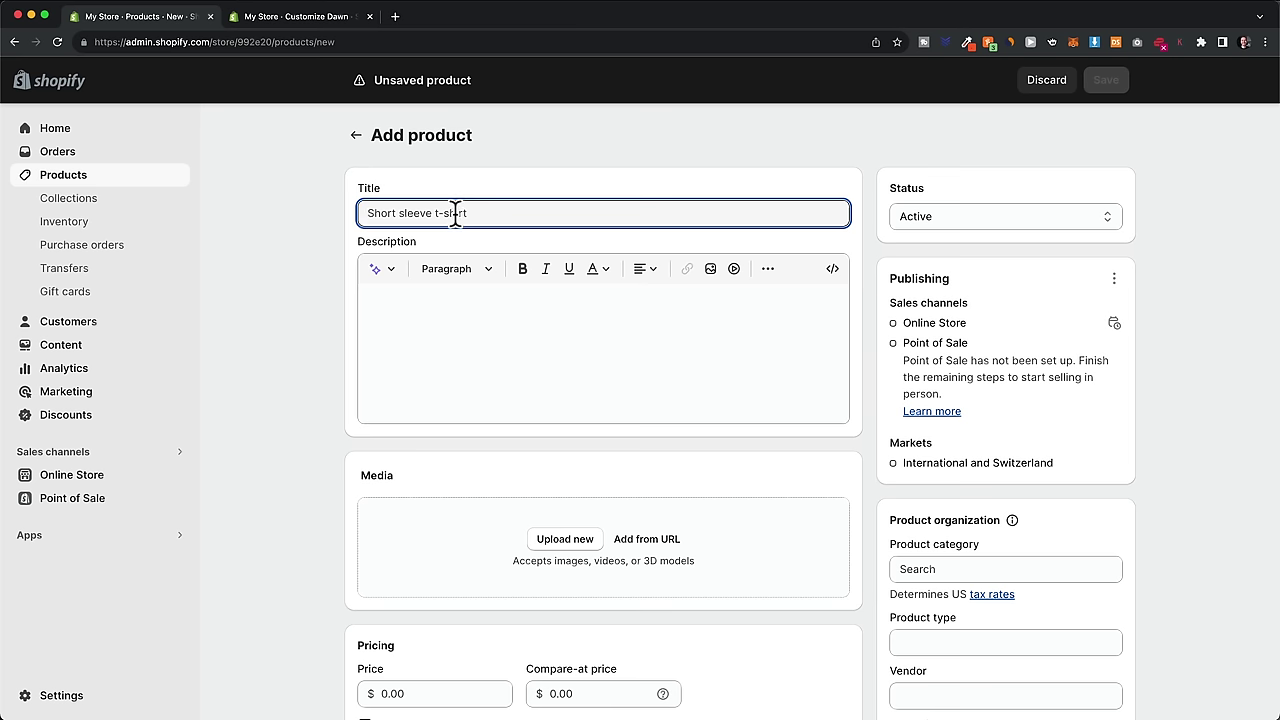
type("Hoodie")
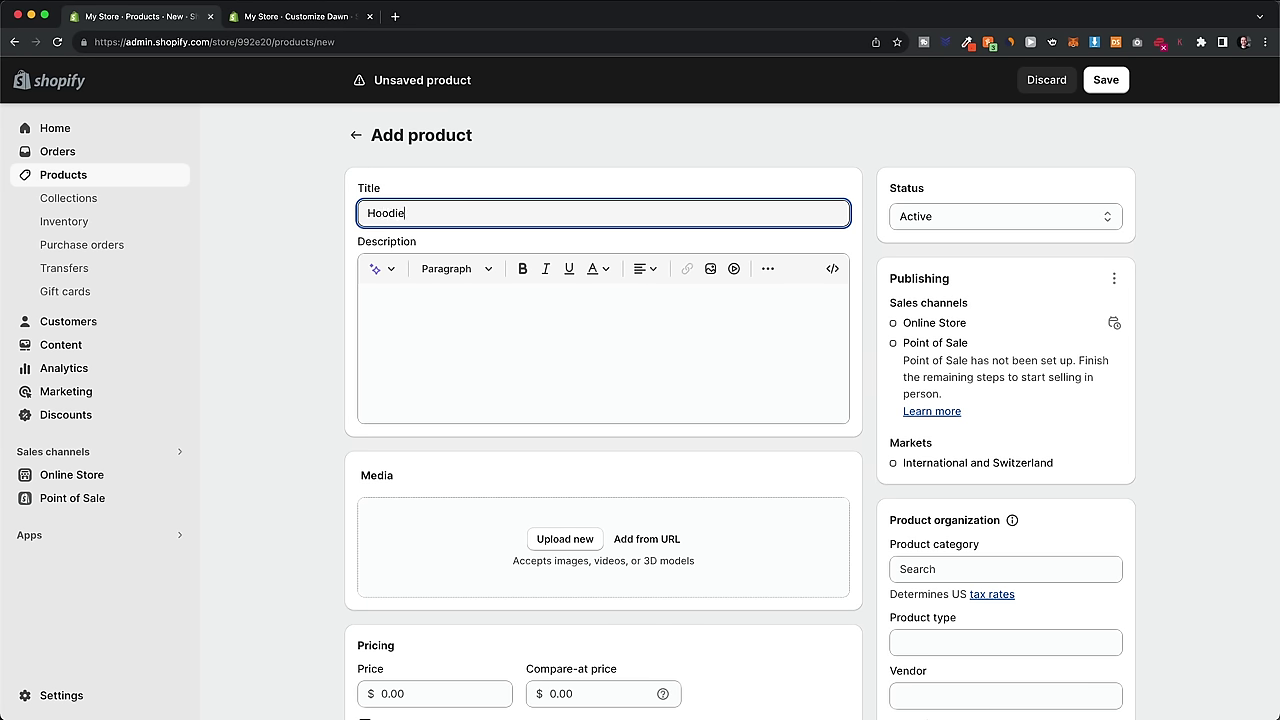
left_click_drag(483, 203, 353, 209)
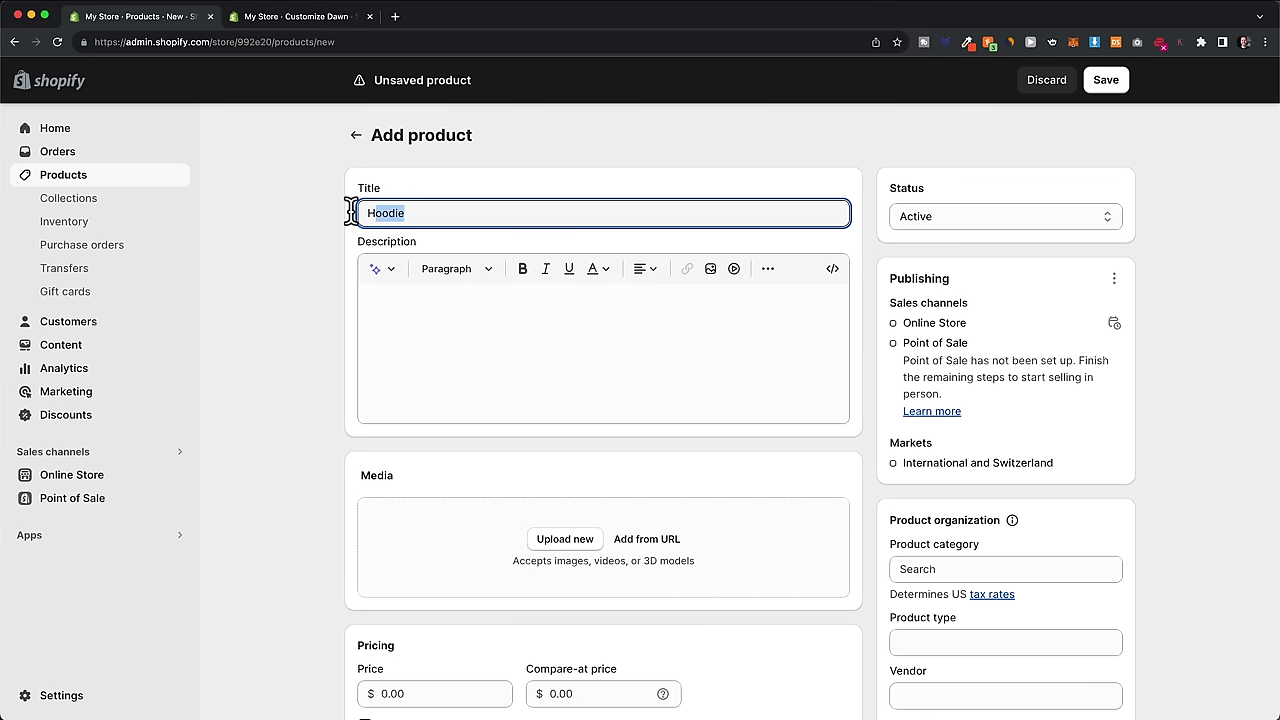
Step: Examine the options for generating the product description automatically, leaving the description empty
left_click(429, 320)
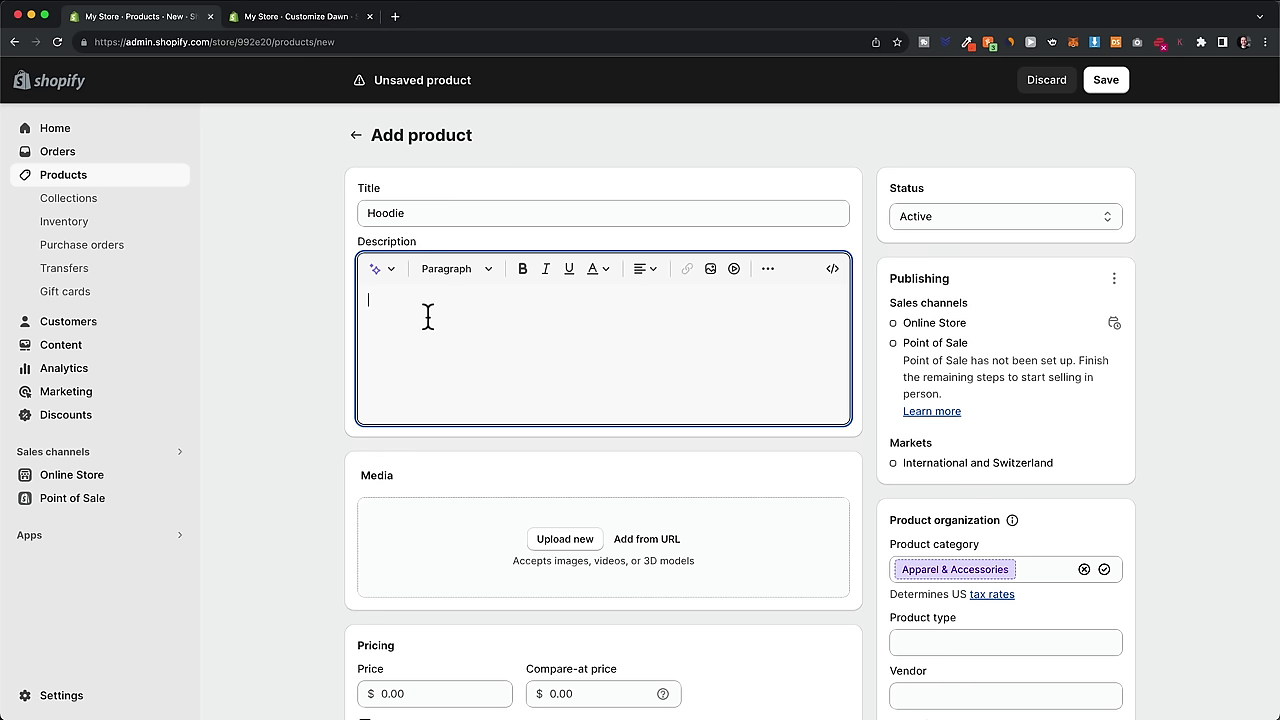
left_click(380, 270)
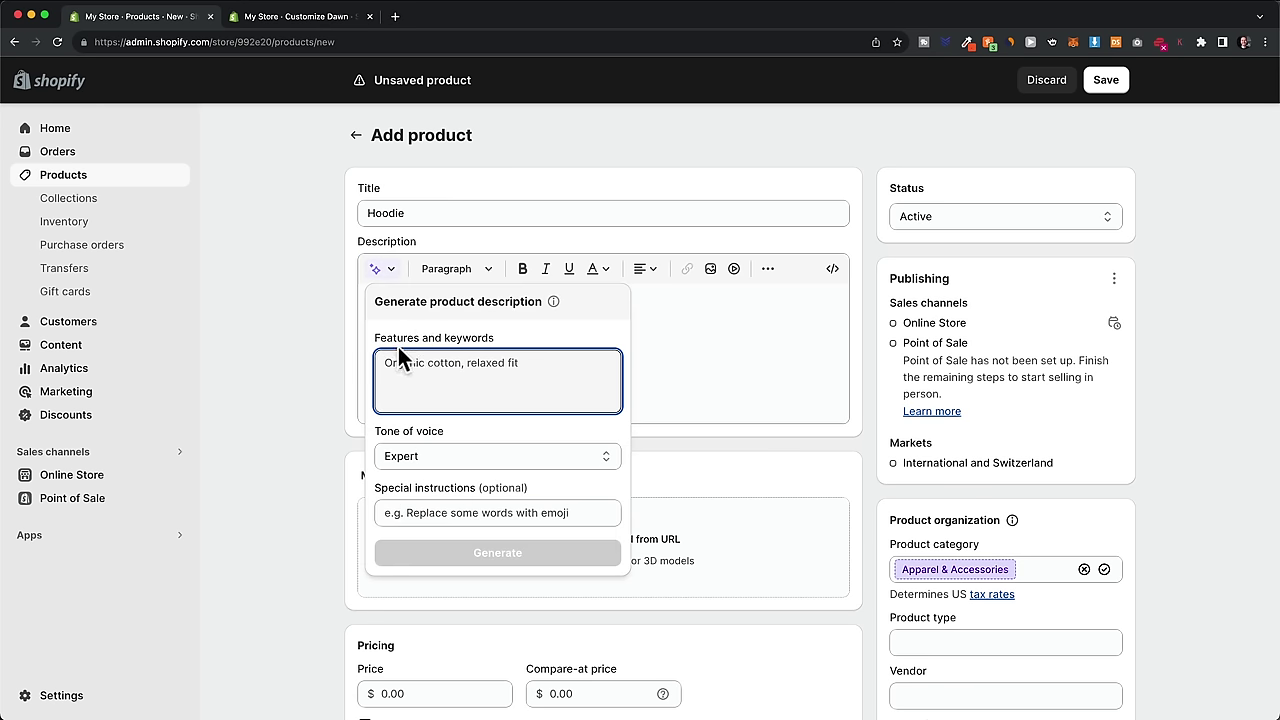
left_click(712, 345)
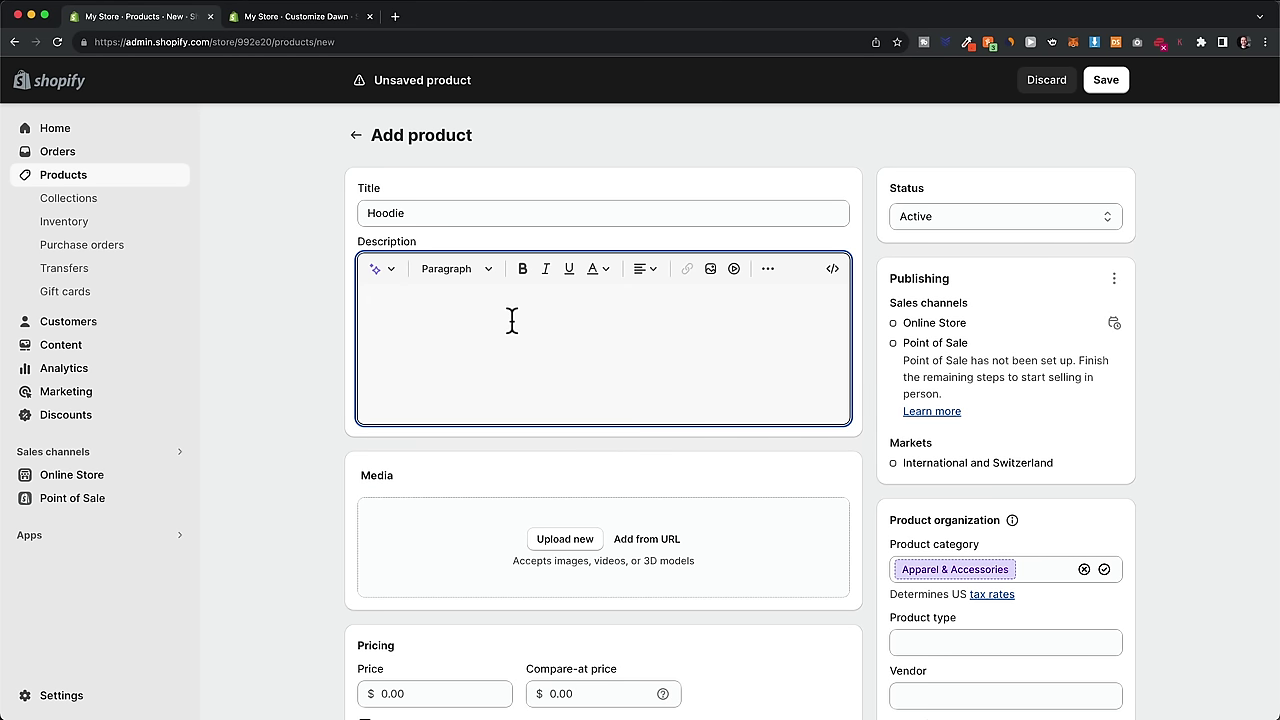
Step: Add the six hoodie images, three grey and three brown, to the product's media
scroll(519, 318, "down", 1)
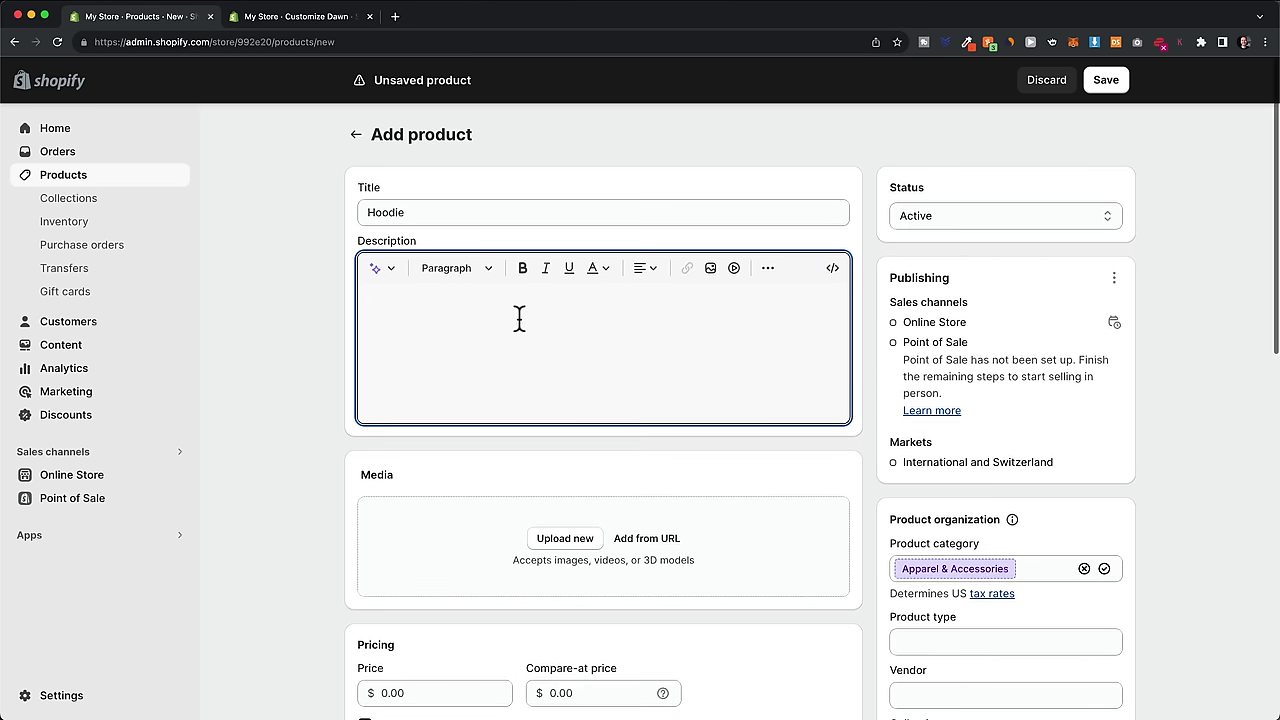
scroll(519, 330, "down", 3)
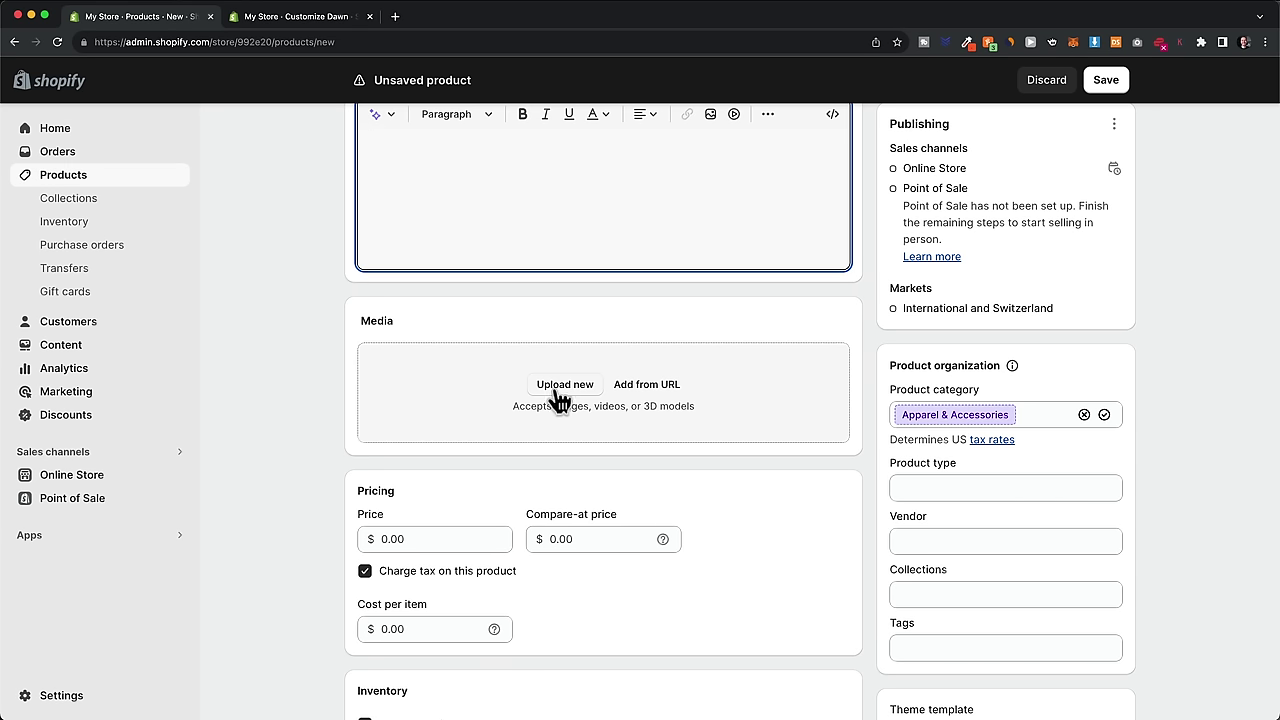
left_click(560, 392)
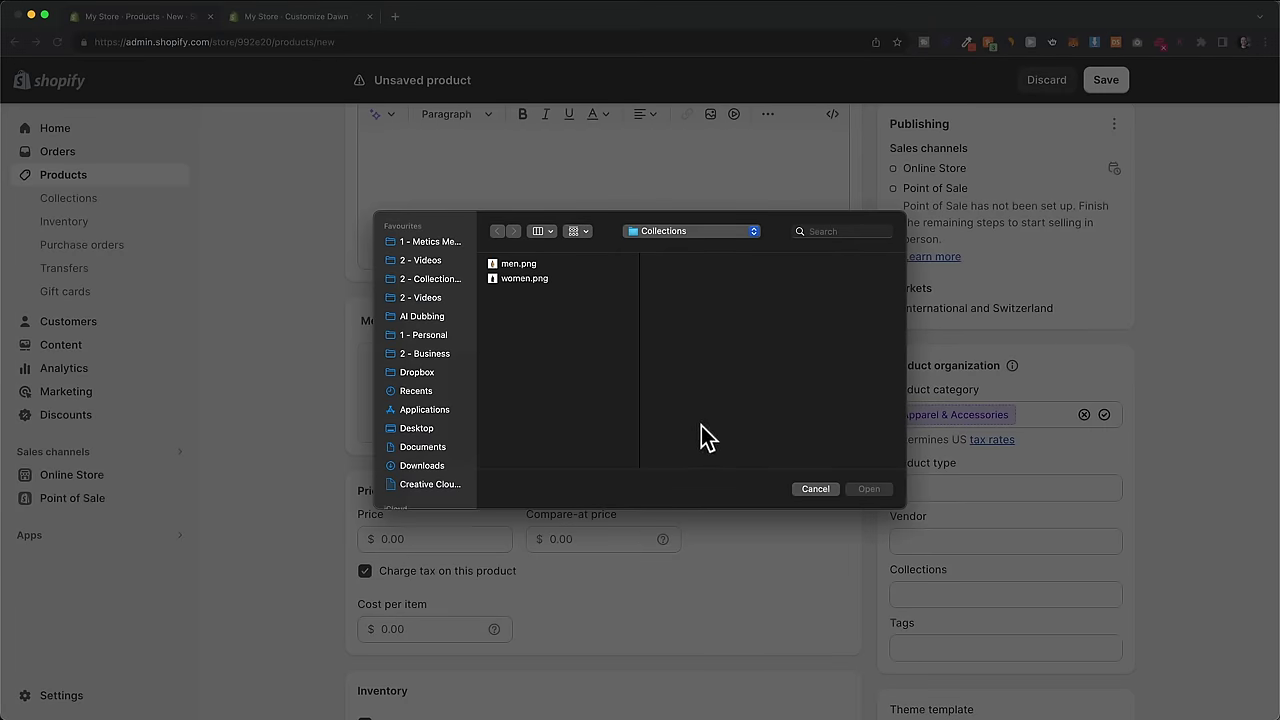
left_click(814, 489)
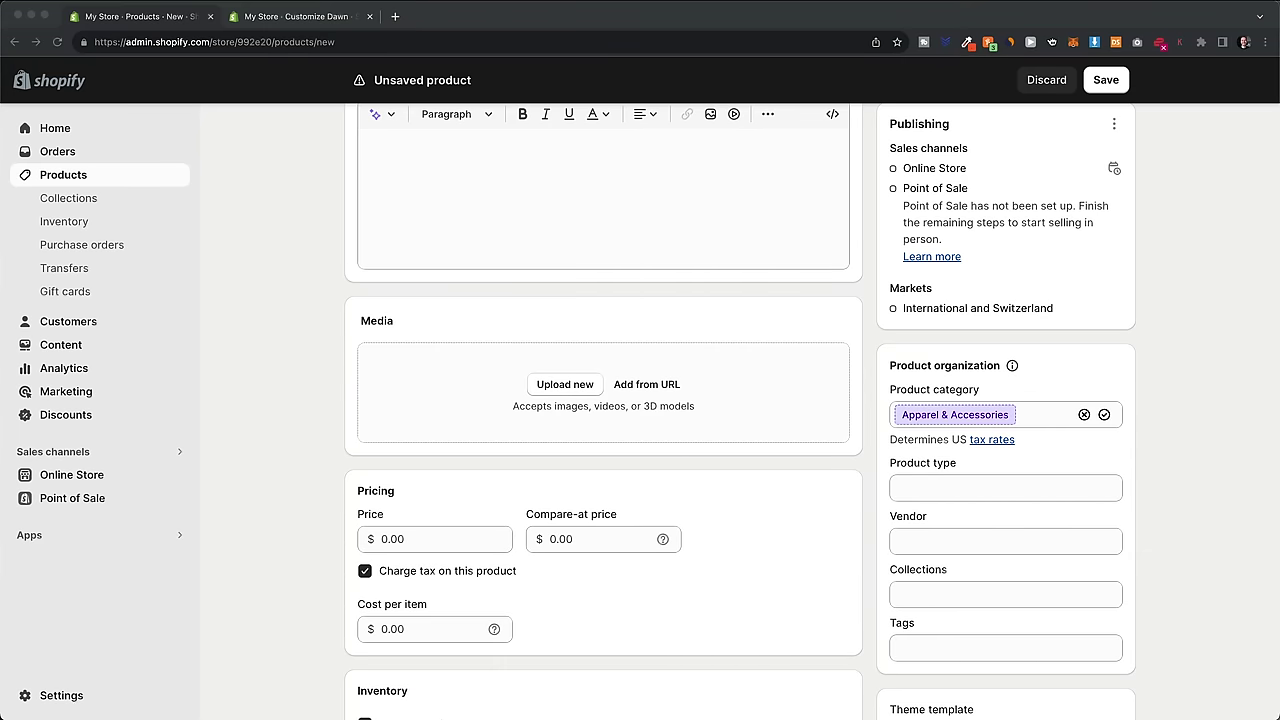
left_click_drag(615, 640, 576, 420)
scroll(760, 470, "down", 2)
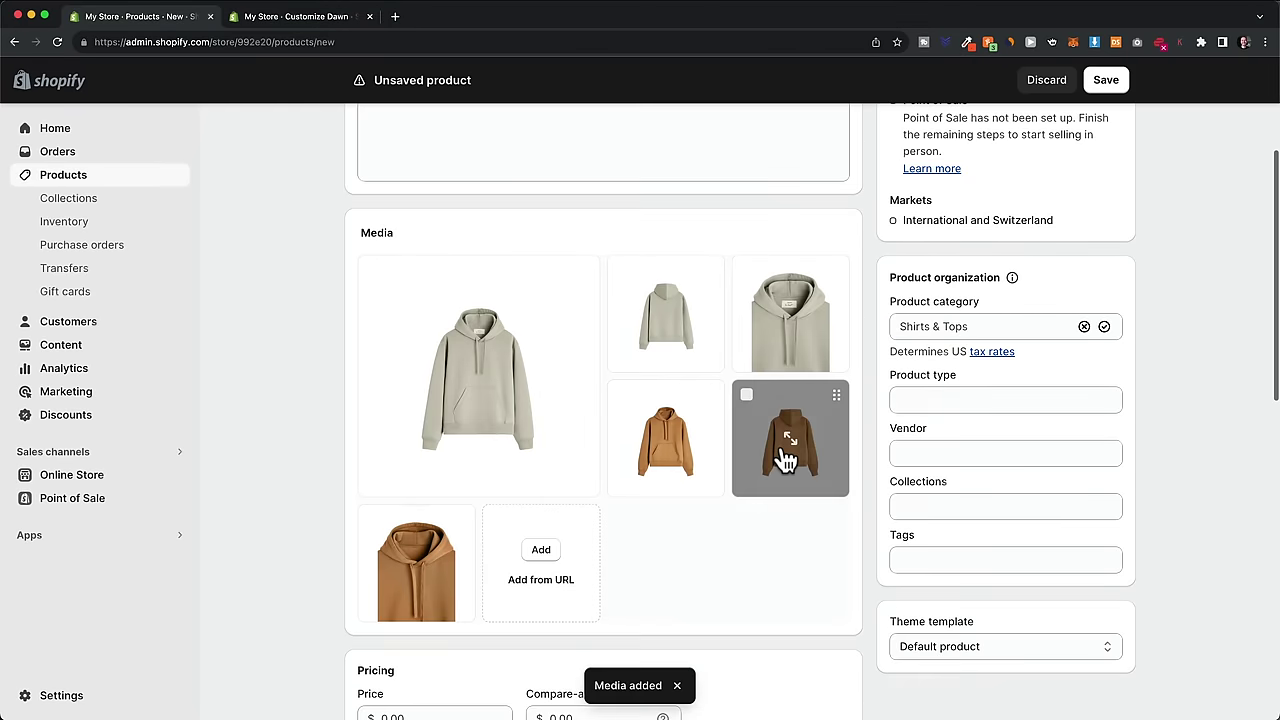
left_click_drag(785, 458, 700, 449)
Step: Set the hoodie's price to $99.00
scroll(660, 420, "down", 5)
scroll(595, 340, "up", 1)
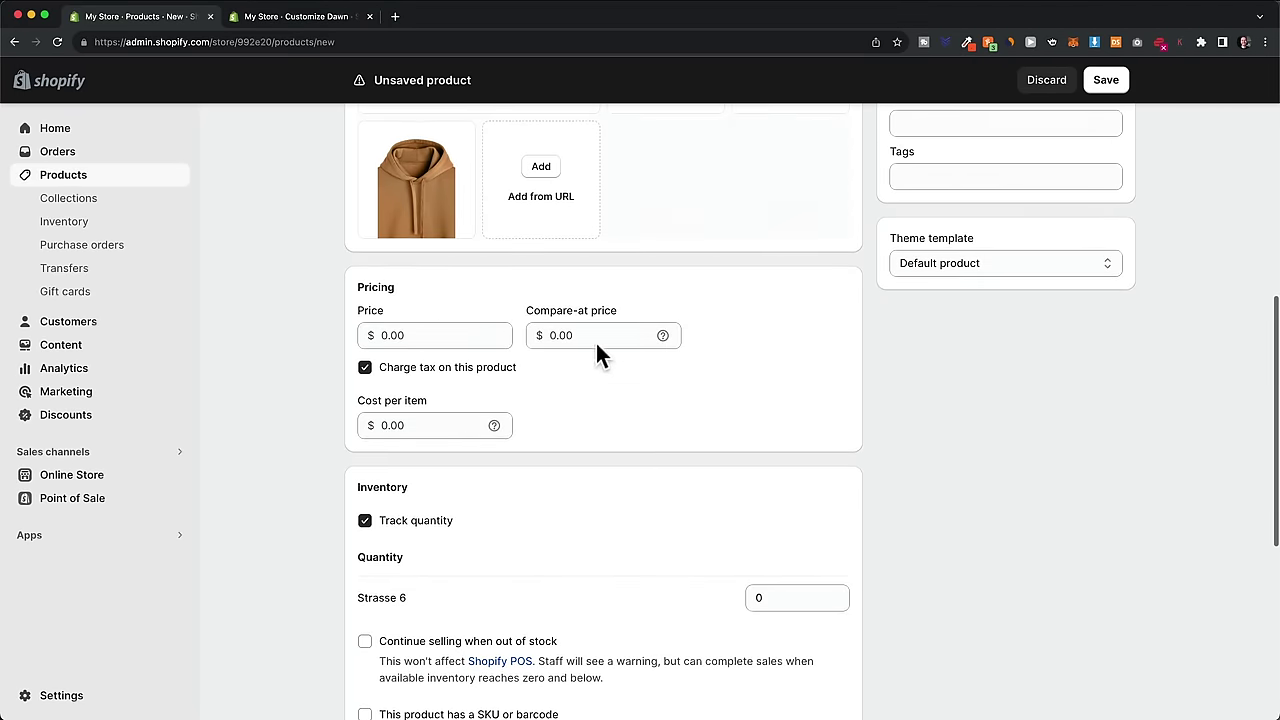
left_click(408, 336)
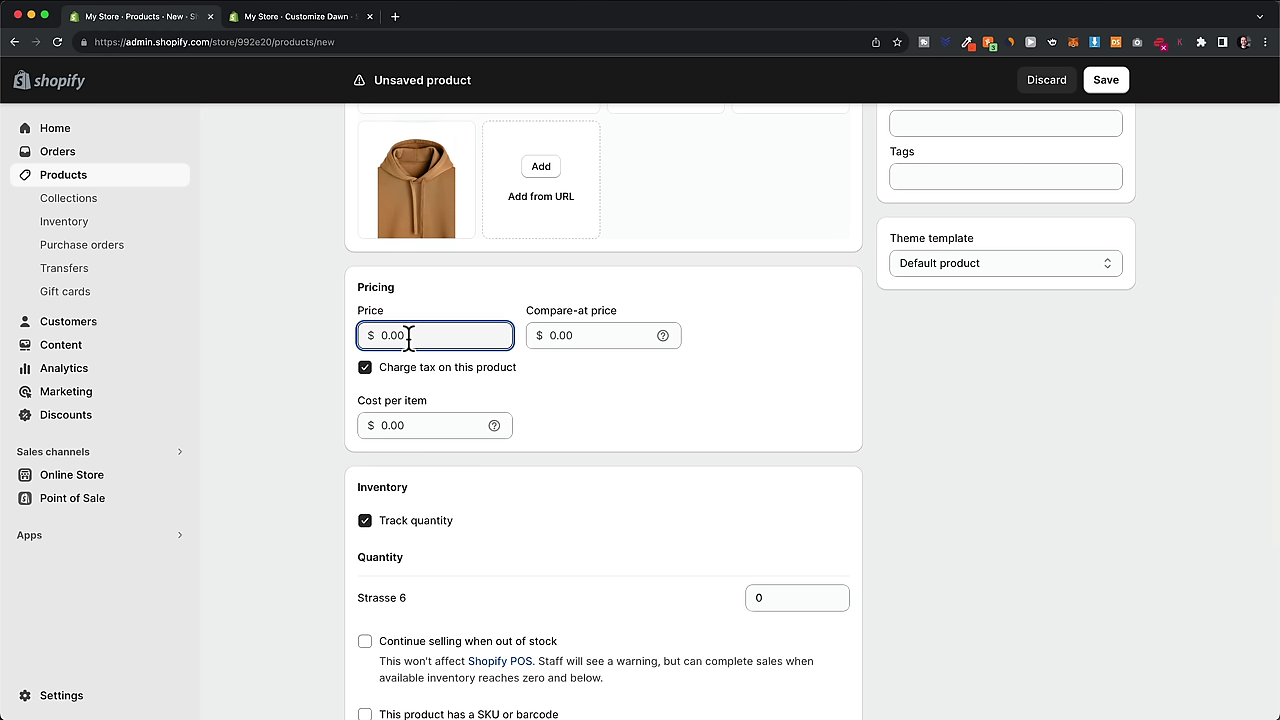
type("99")
left_click(563, 364)
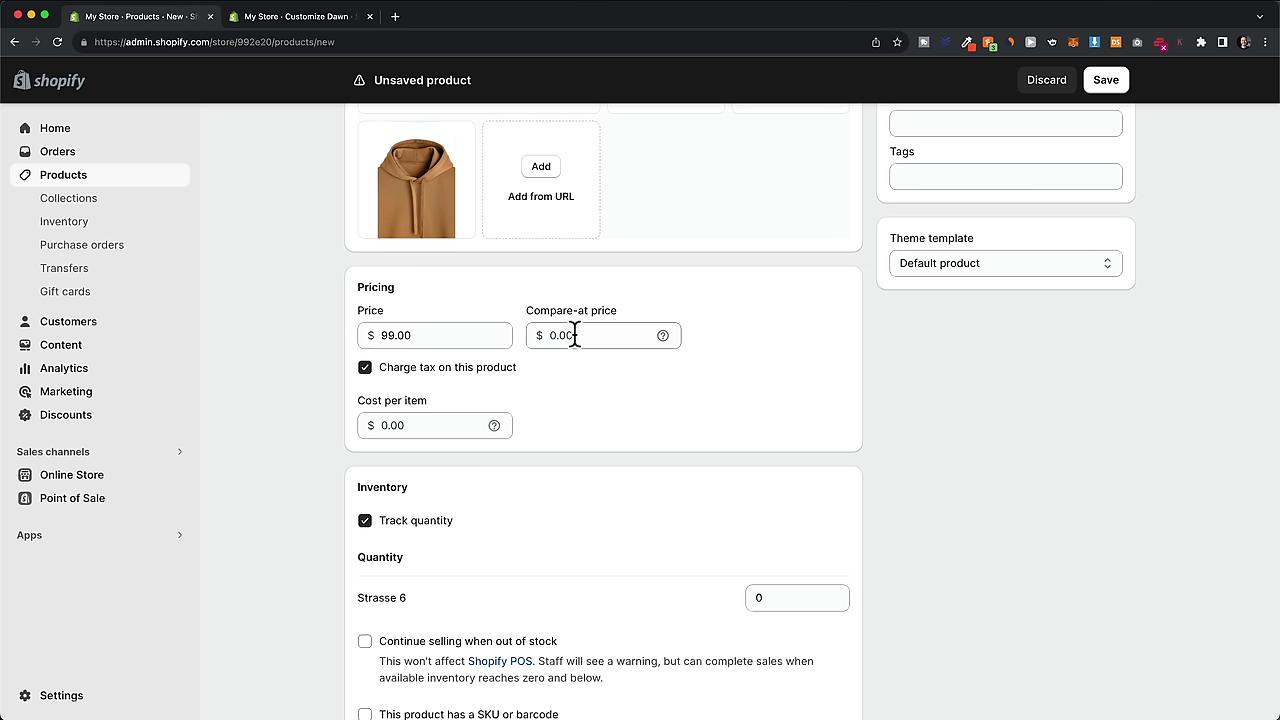
Step: Set the hoodie's compare-at price to $120.00
left_click(575, 335)
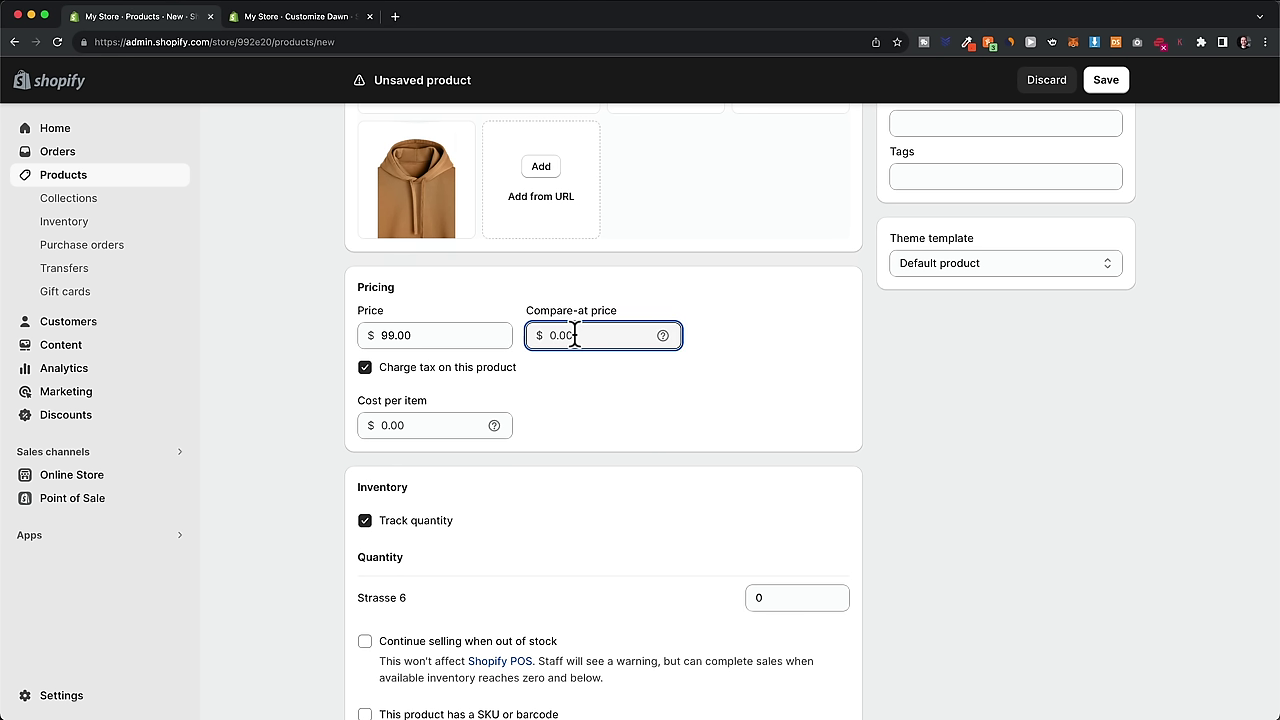
type("120")
left_click(600, 355)
left_click(362, 333)
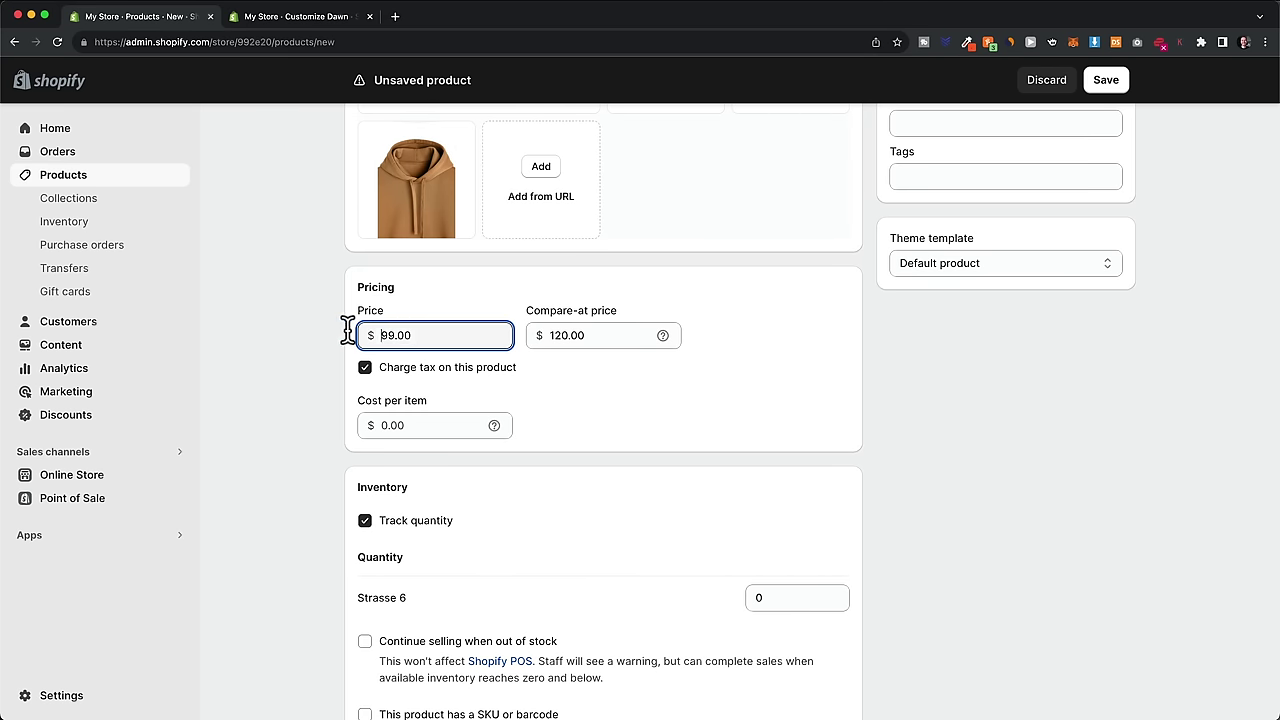
scroll(1003, 443, "up", 1)
left_click(1003, 443)
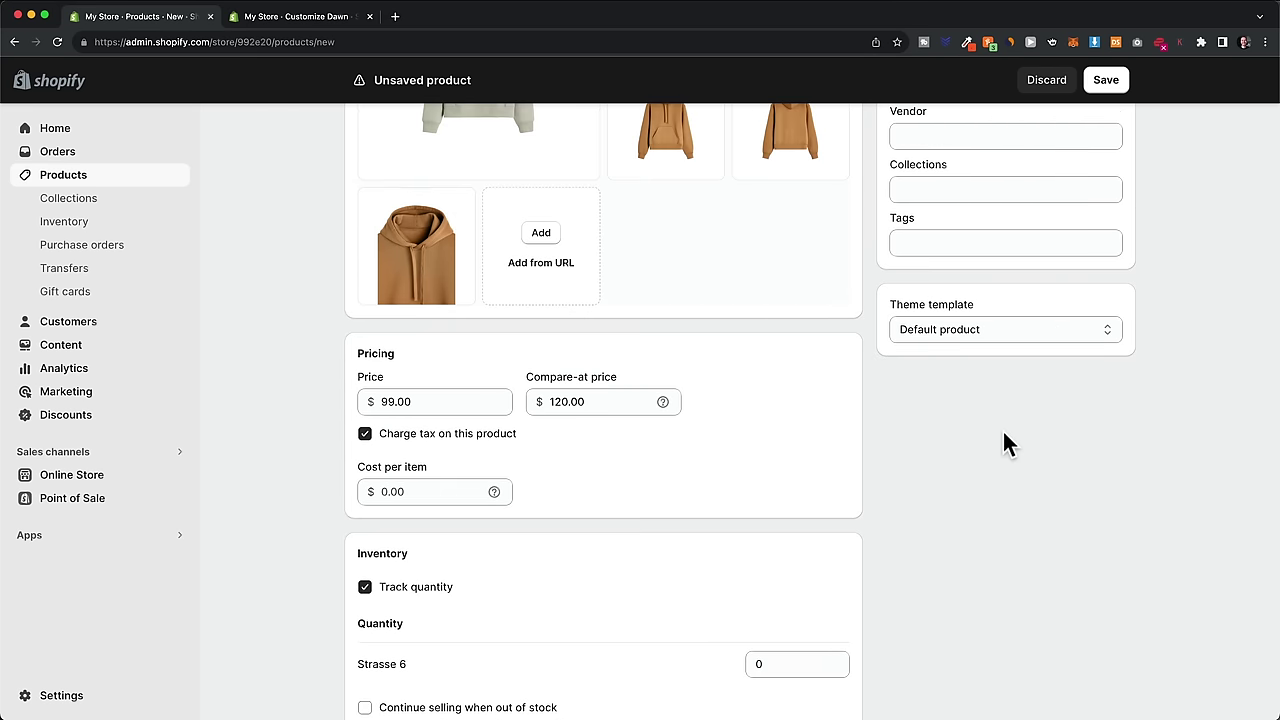
Step: Save the hoodie product and start adding another product from the product list
scroll(1003, 443, "down", 3)
scroll(1004, 434, "down", 2)
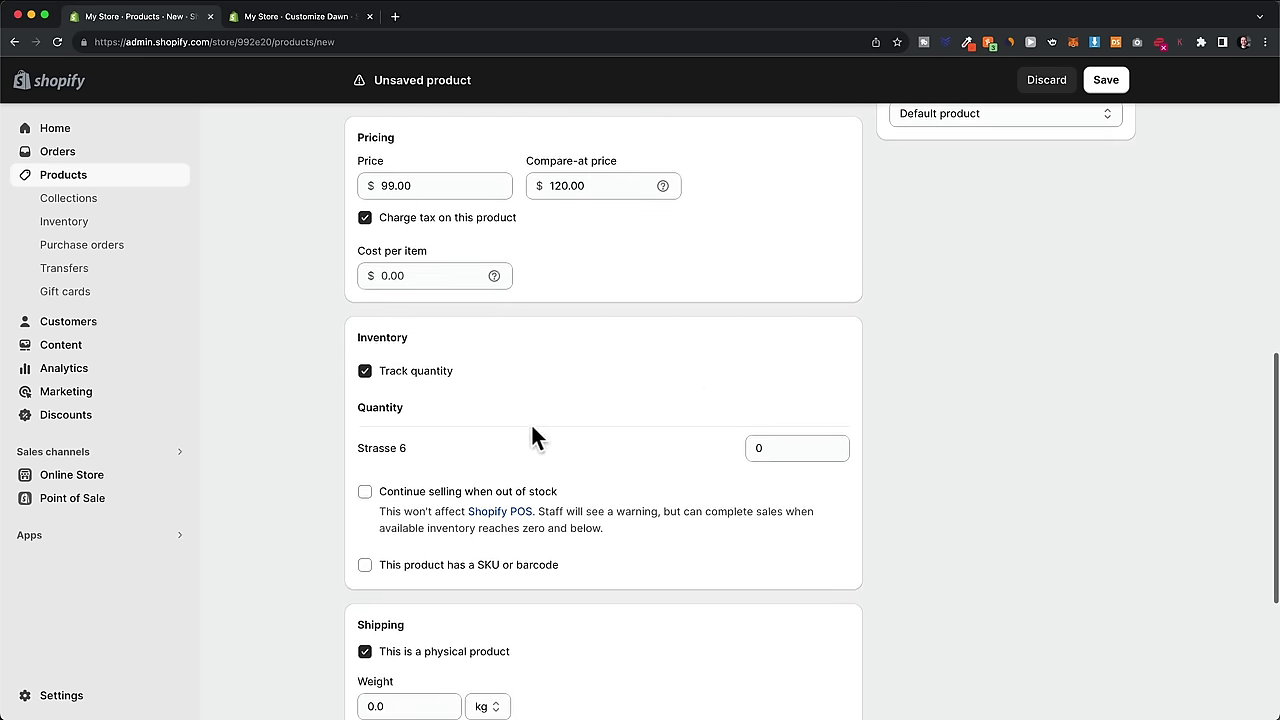
scroll(660, 452, "down", 5)
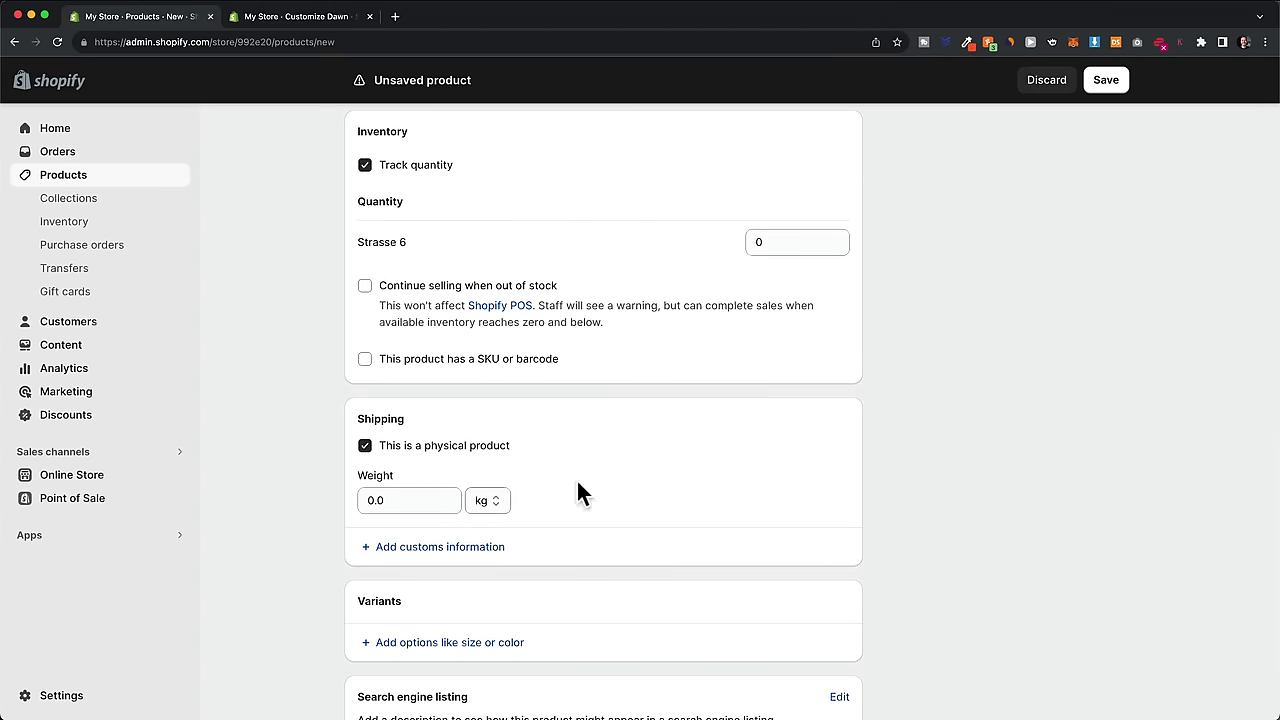
scroll(769, 460, "down", 2)
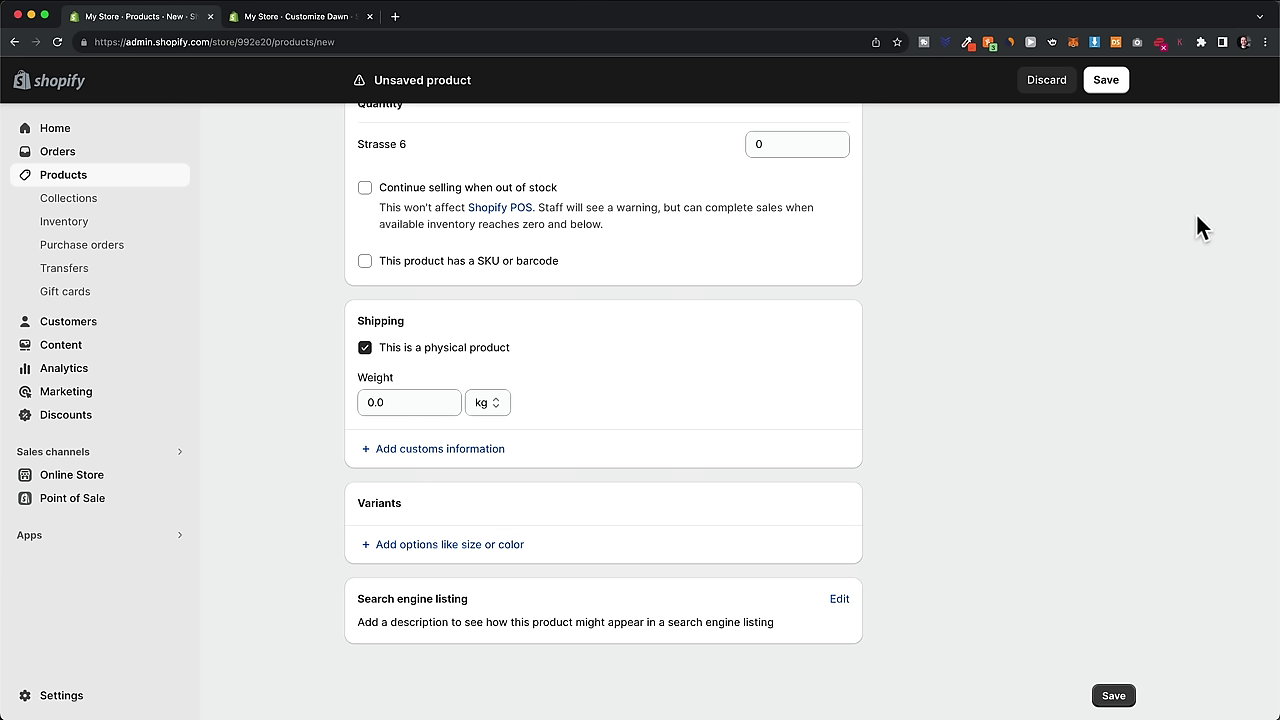
left_click(1106, 82)
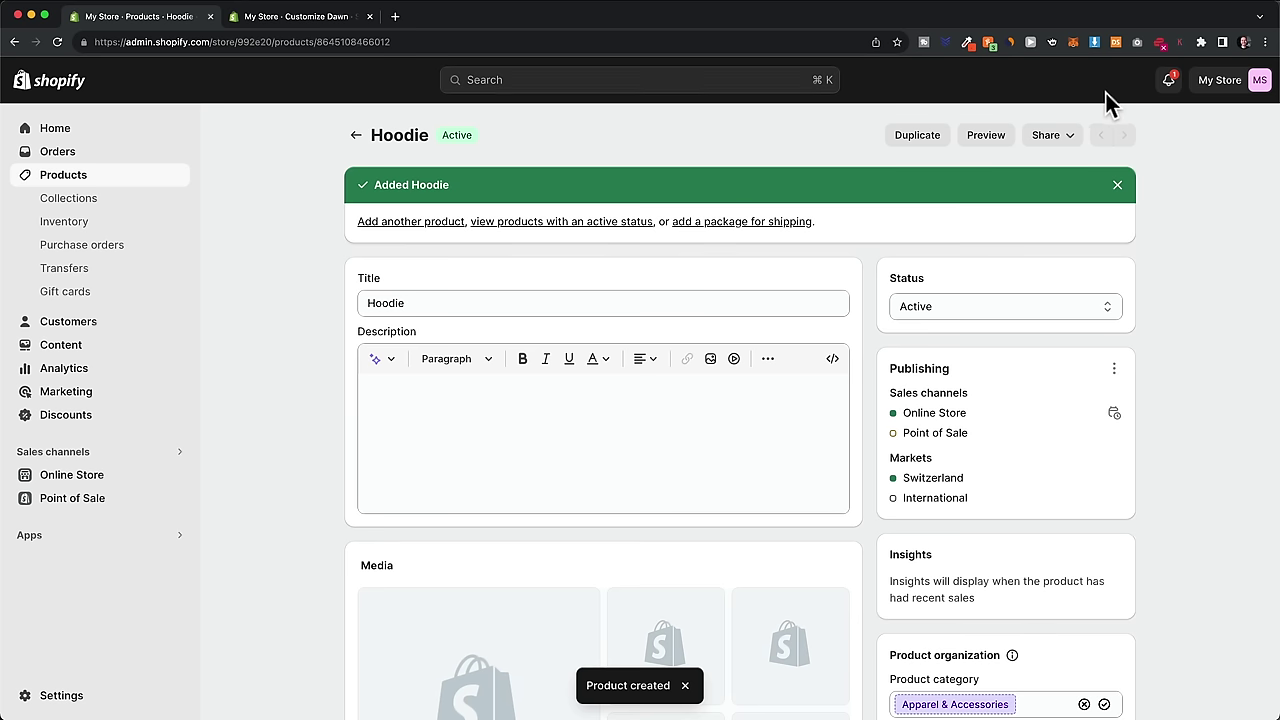
left_click(354, 136)
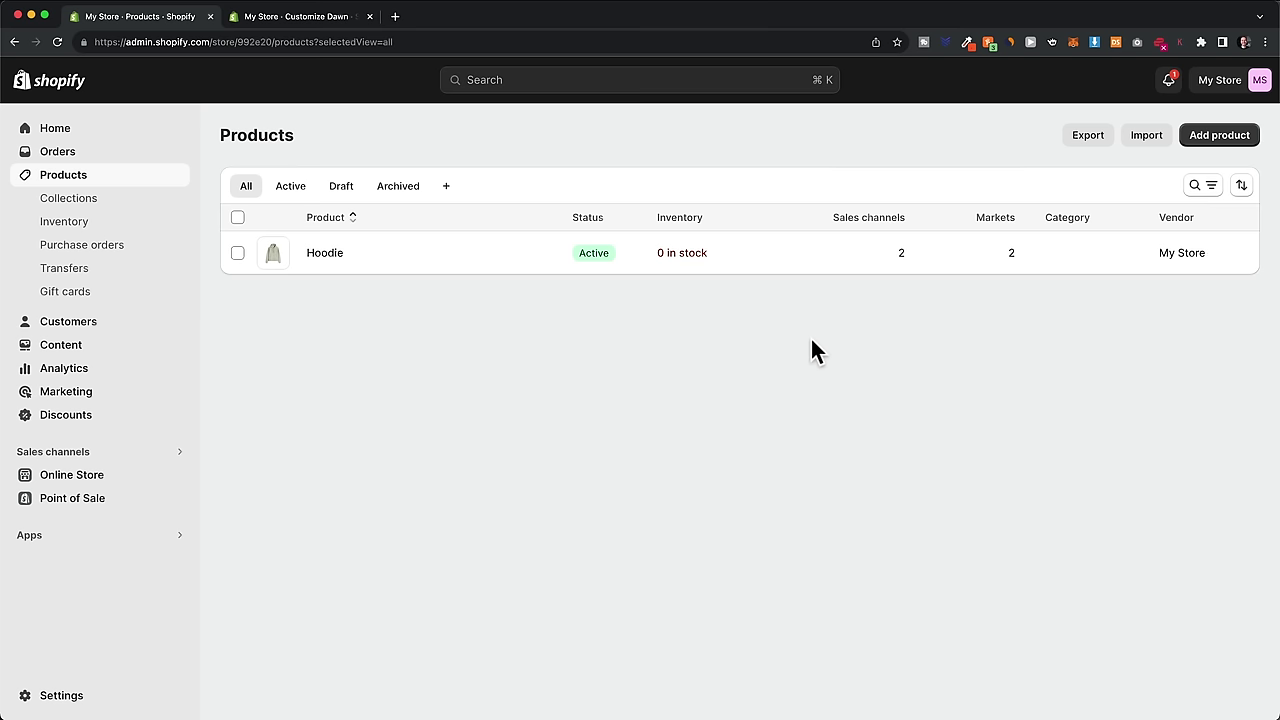
left_click(1214, 142)
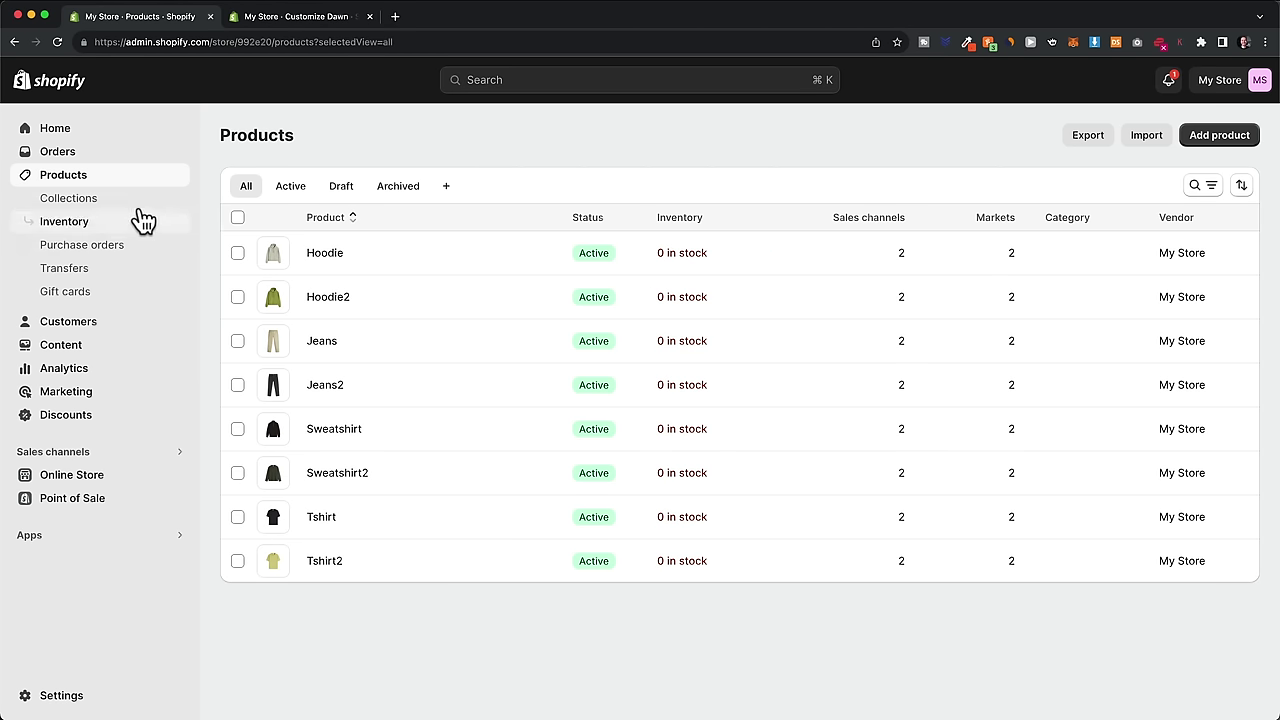
Step: Delete the "Home page" collection from the store's collections
left_click(88, 204)
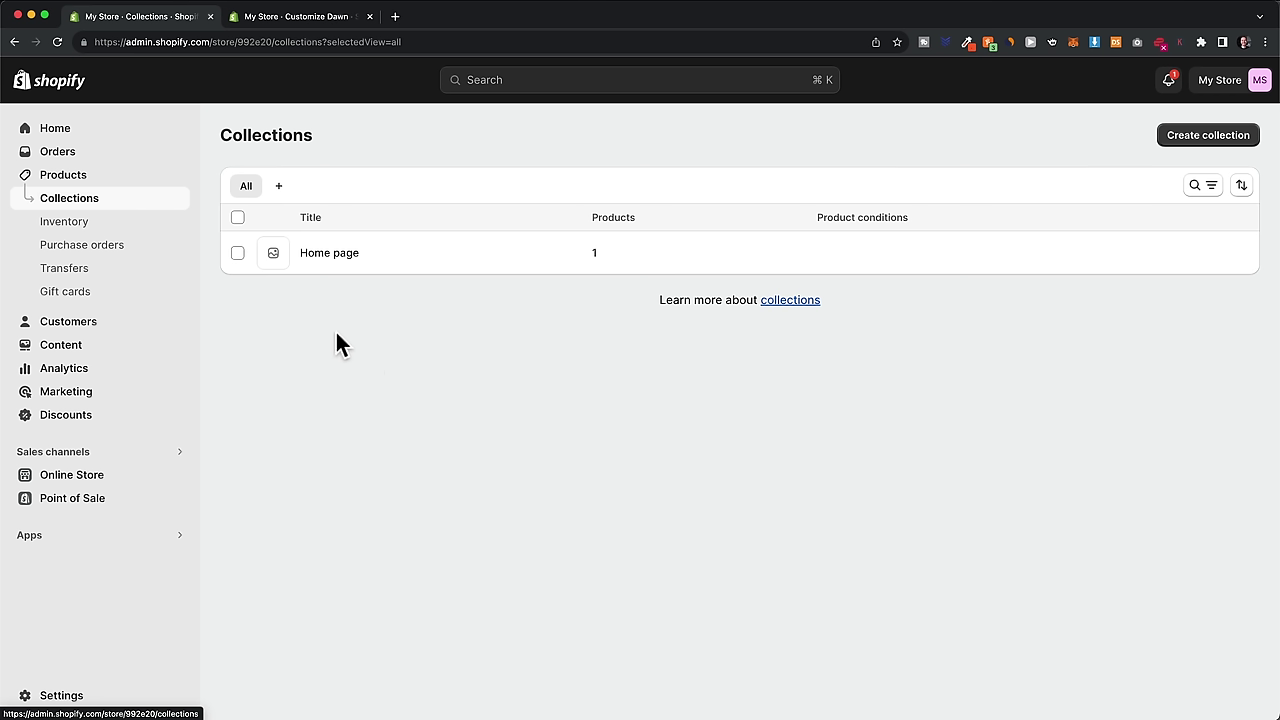
left_click(338, 268)
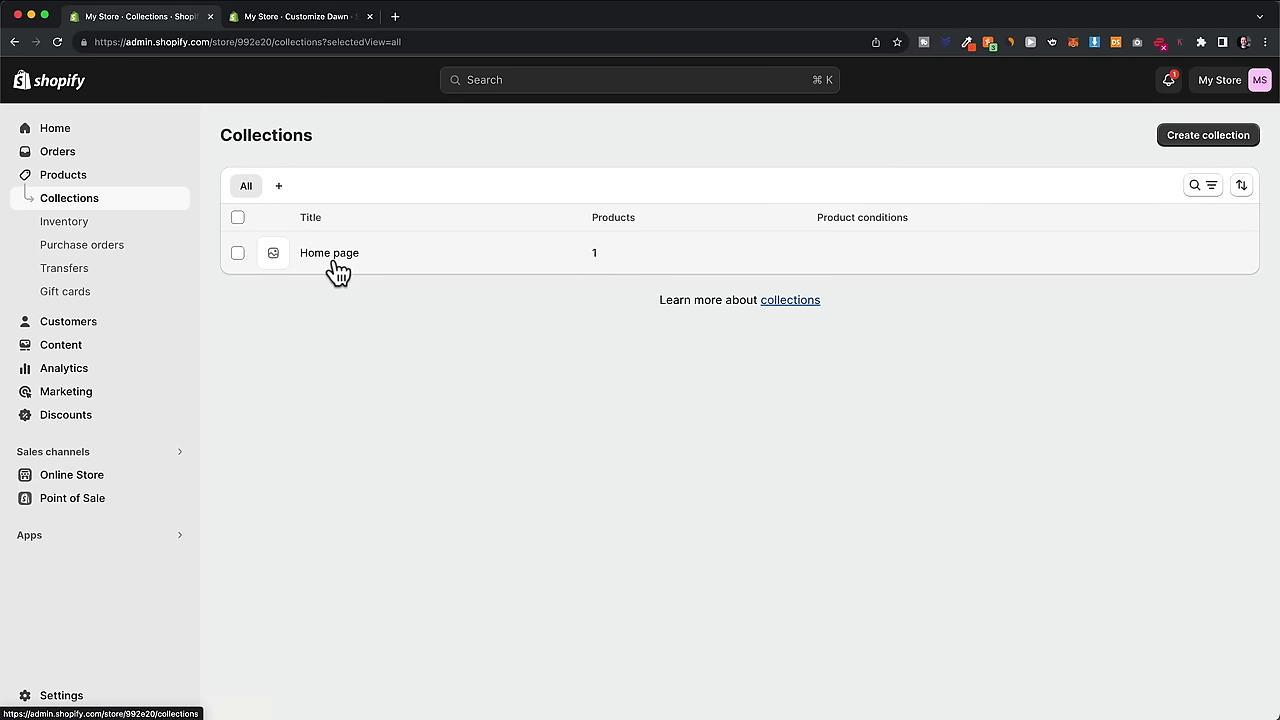
left_click(238, 254)
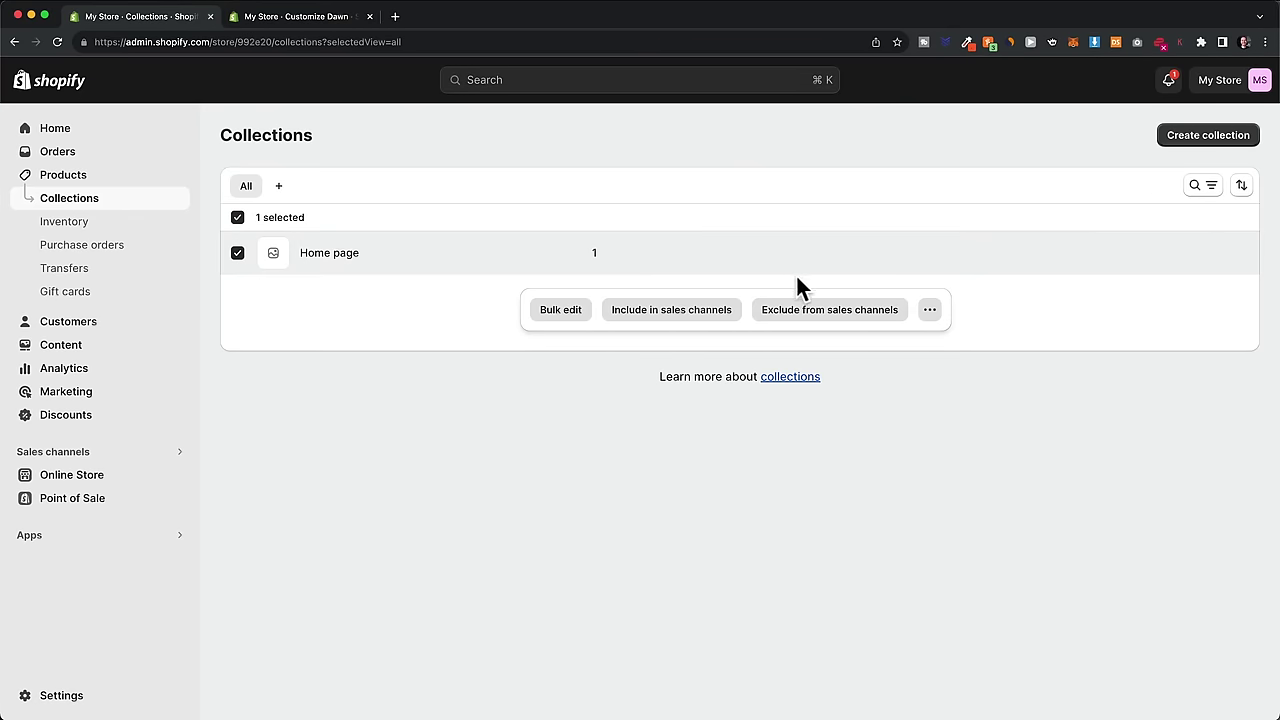
left_click(929, 312)
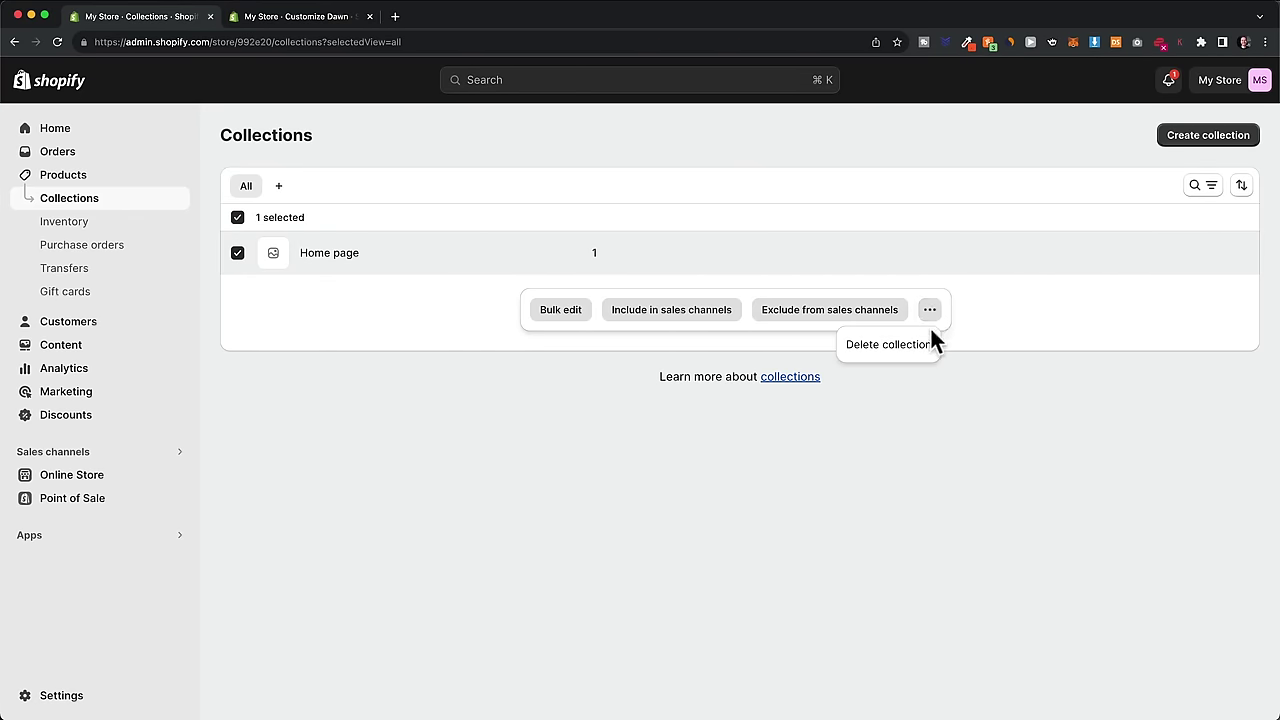
left_click(880, 346)
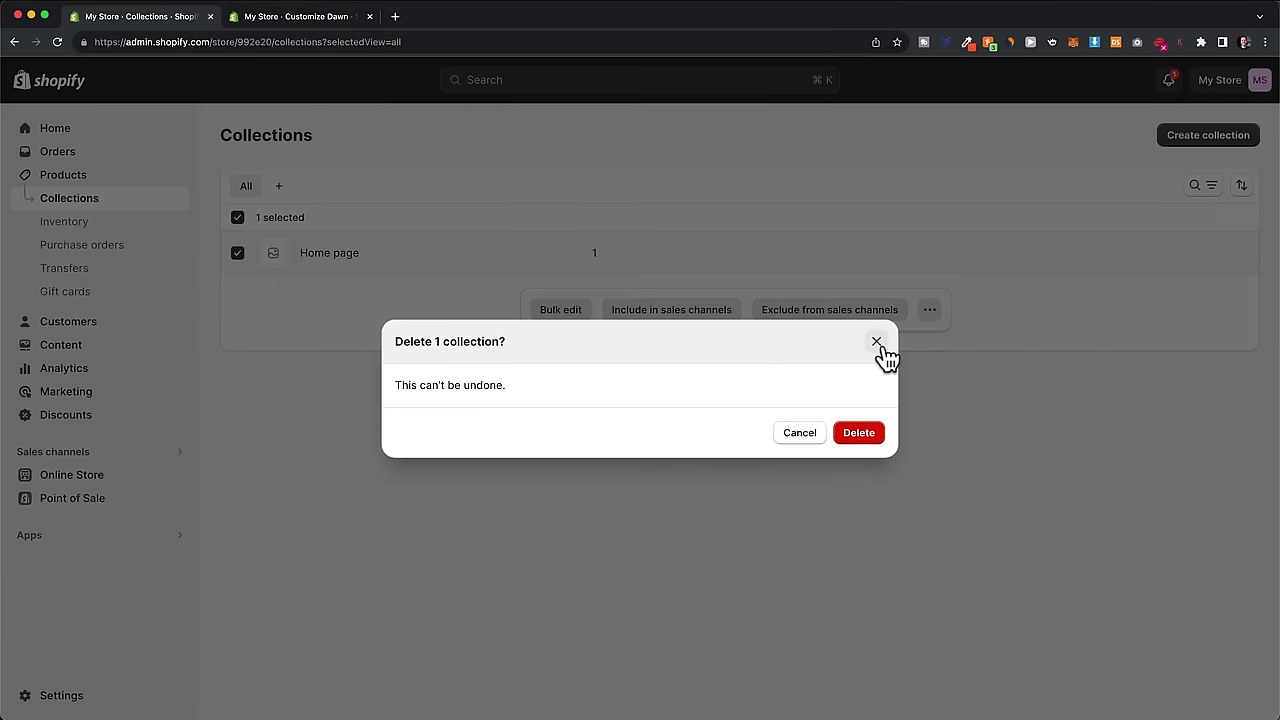
left_click(859, 435)
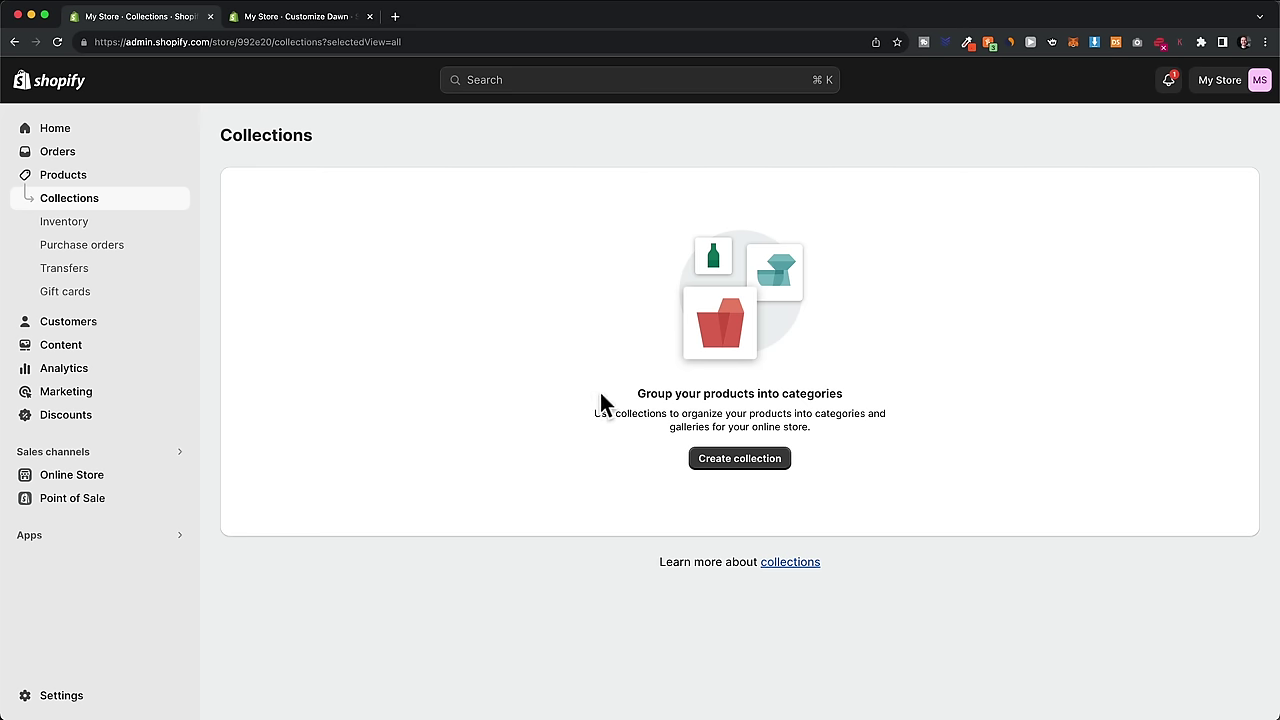
Step: Start a new collection and title it "Women"
left_click(736, 466)
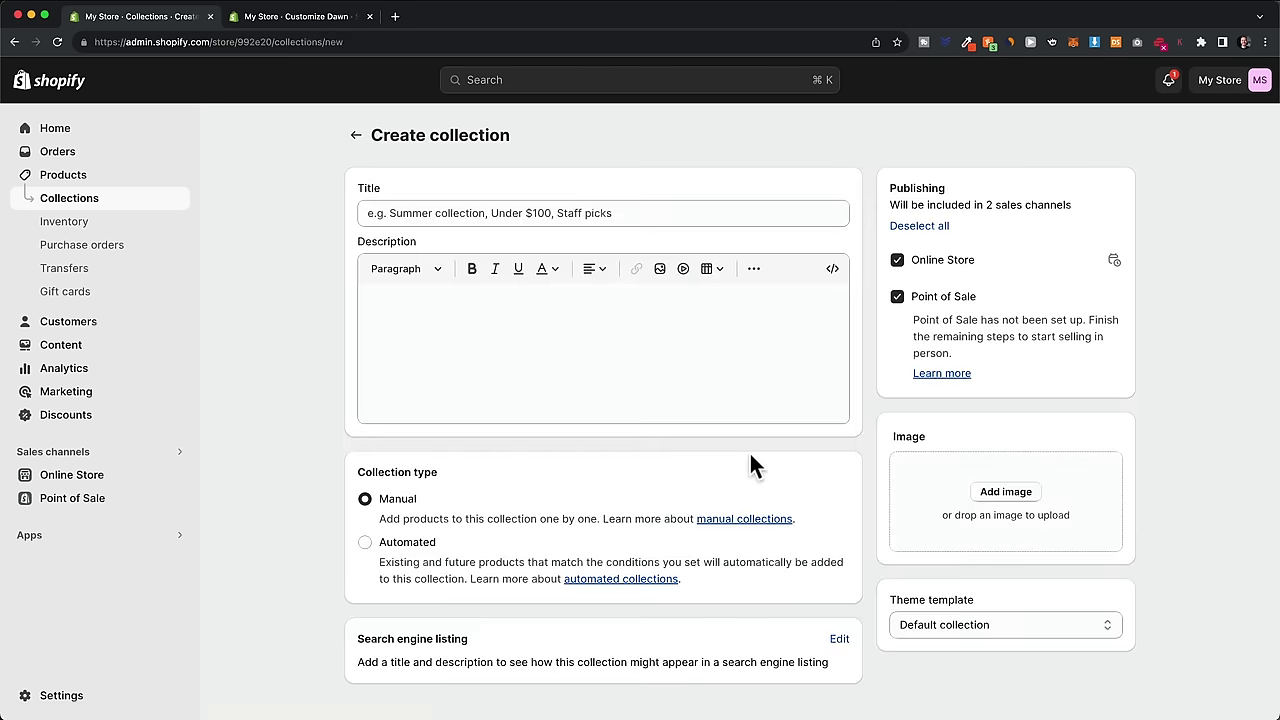
left_click(512, 213)
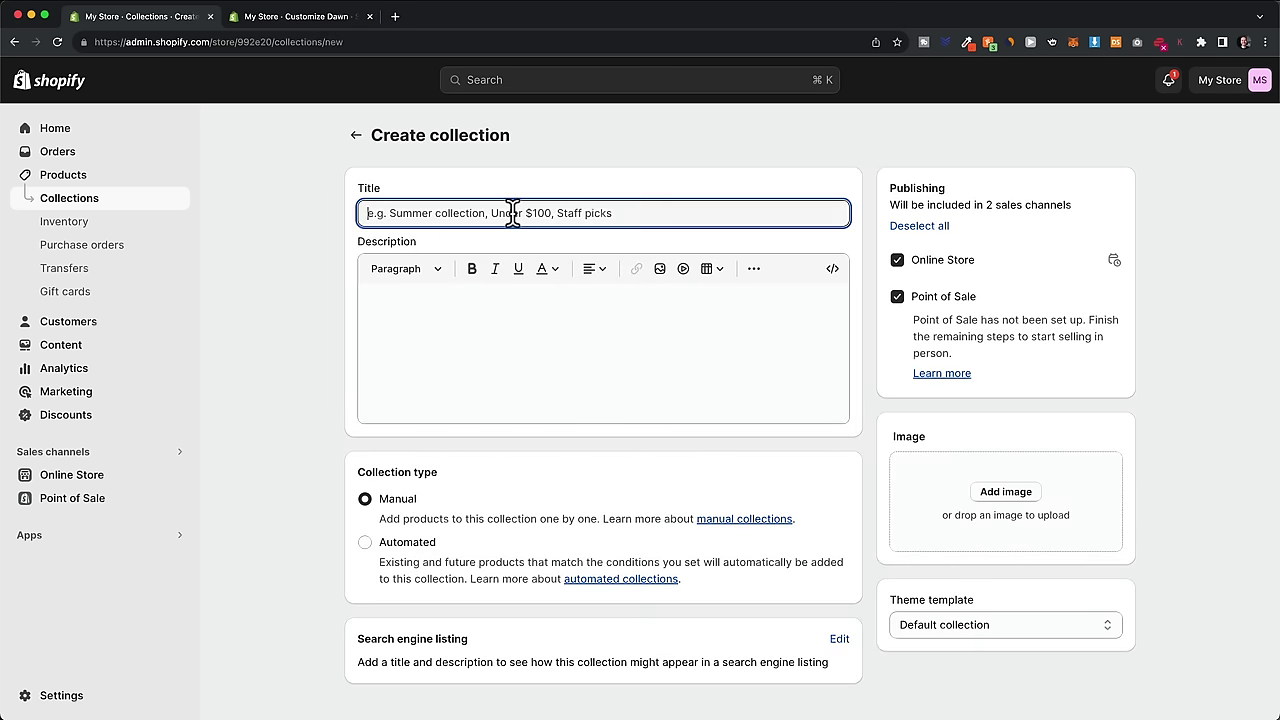
type("Wmo")
key("BackSpace")
key("BackSpace")
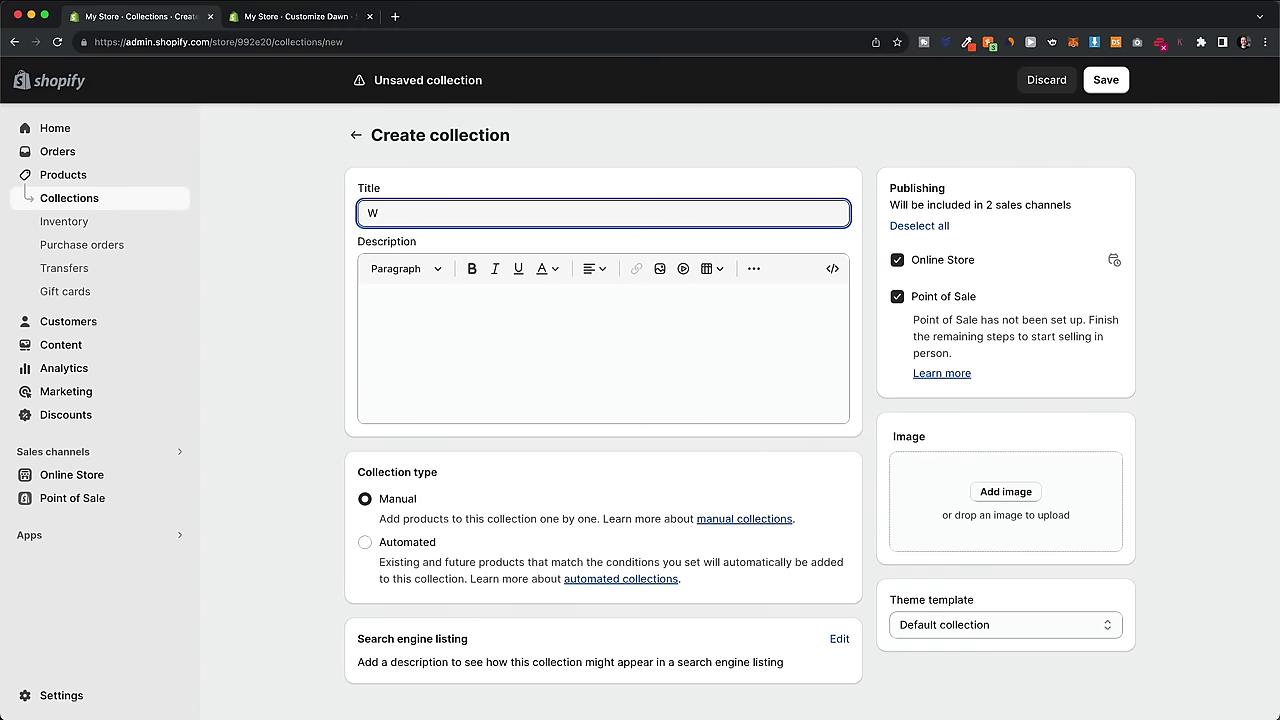
type("omen")
Step: Add the image of the woman in the dark striped sweater to the Women collection and save it
scroll(476, 514, "down", 1)
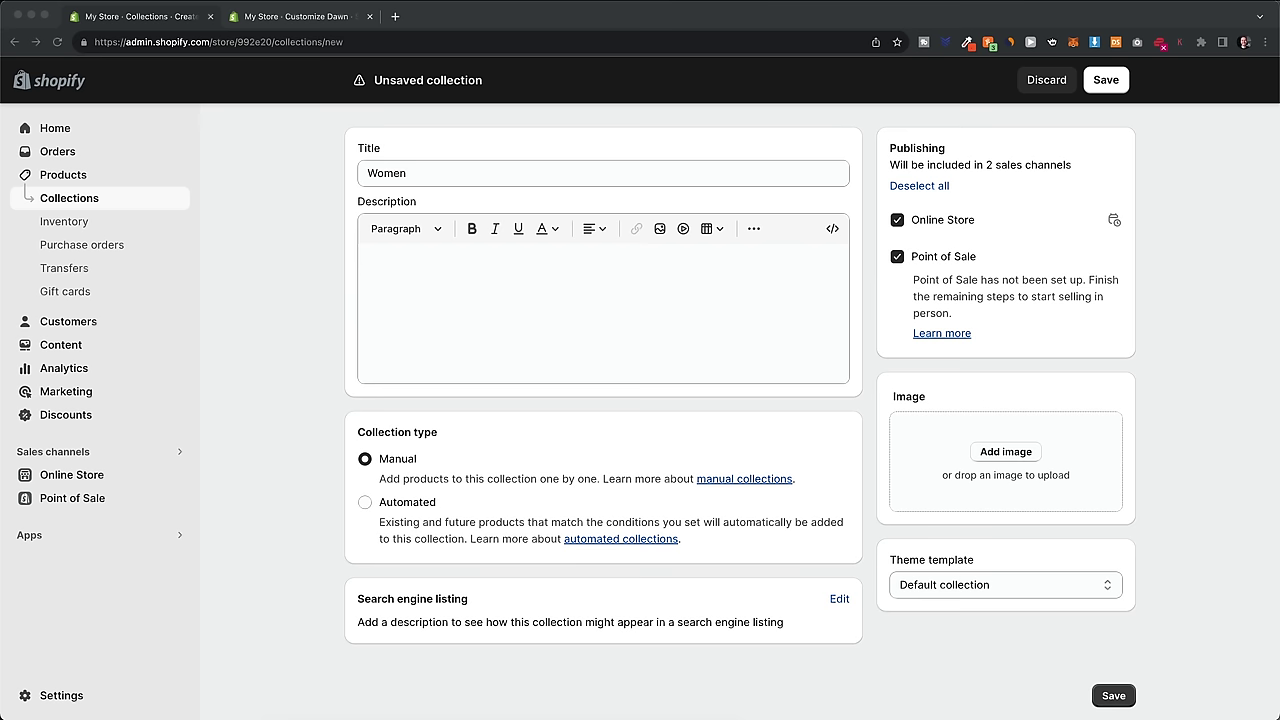
left_click_drag(943, 614, 1005, 470)
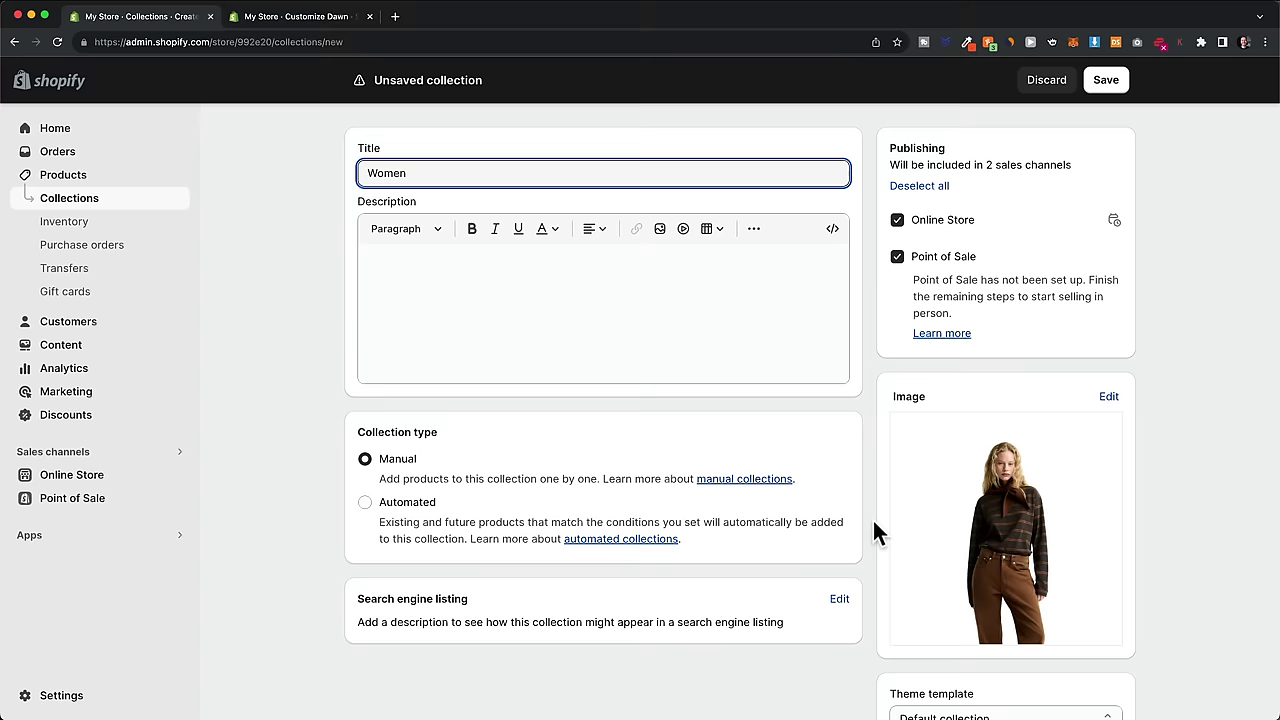
scroll(872, 517, "up", 1)
left_click(1108, 82)
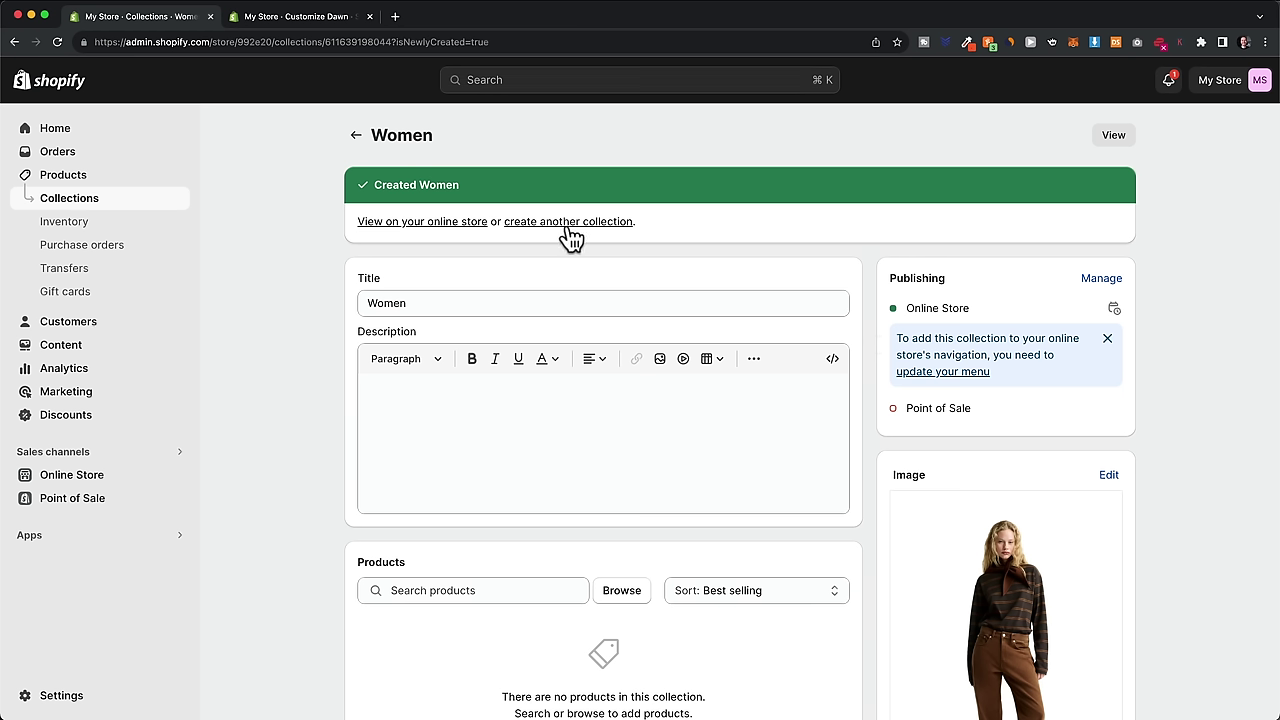
Step: Create another collection titled "Men" with the image of the man in the orange hoodie, and save it
left_click(604, 222)
type("Men")
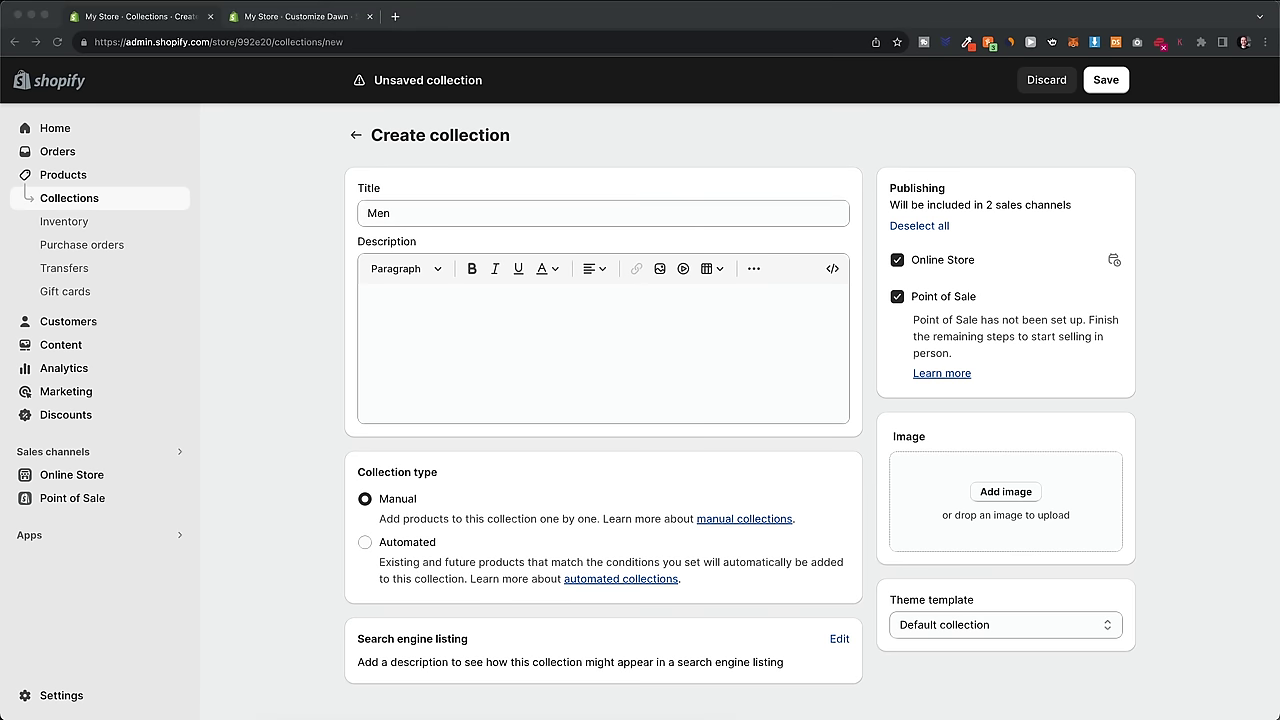
left_click_drag(1279, 540, 1003, 506)
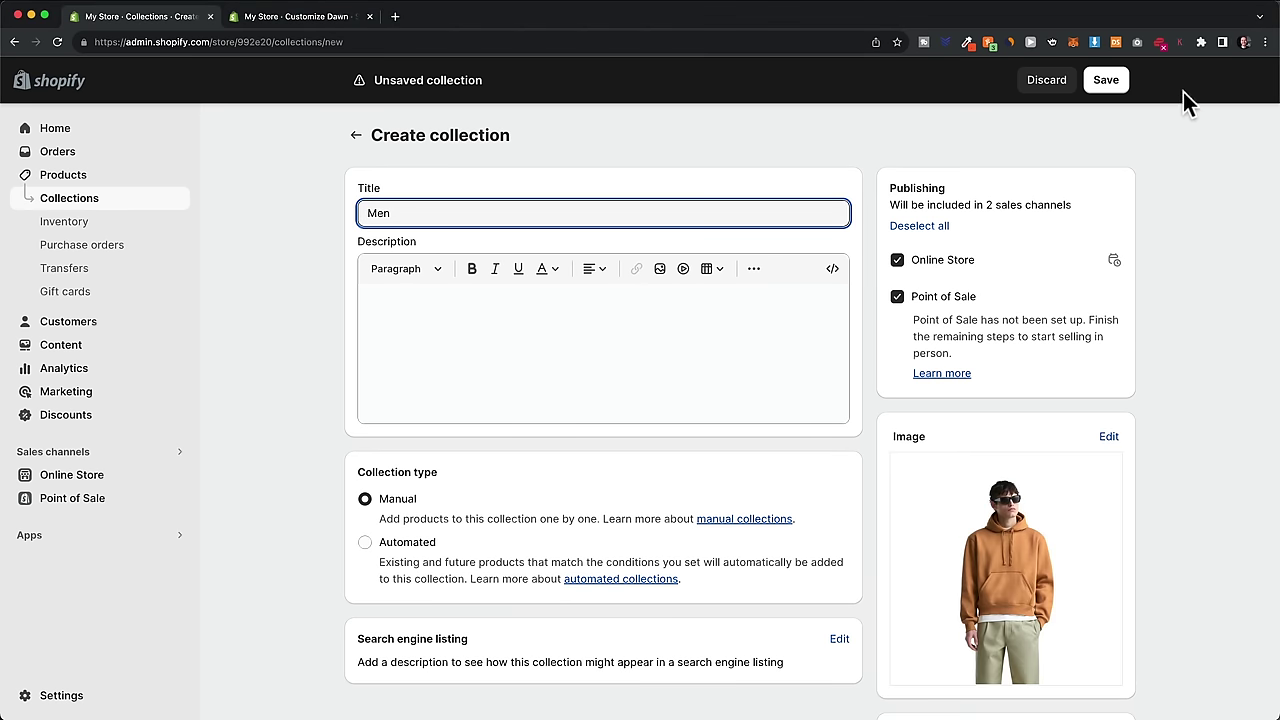
left_click(1108, 81)
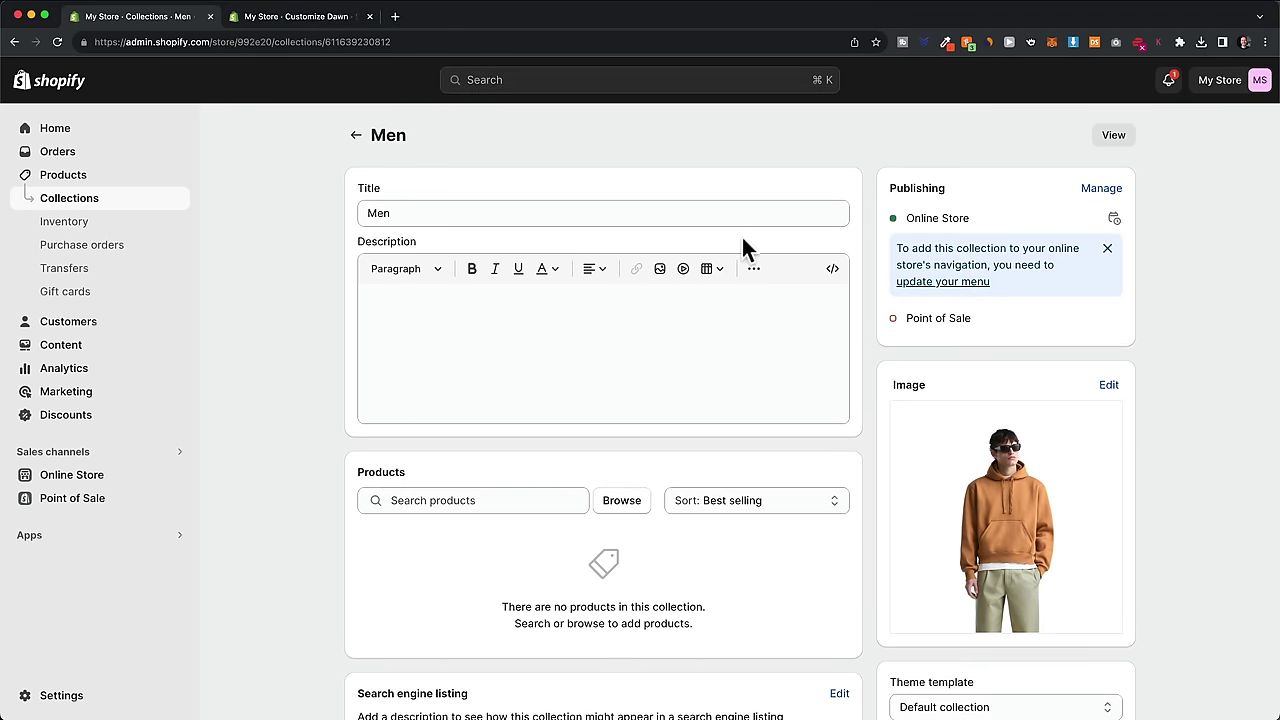
Step: Create a third collection titled "New Arrivals" with the image of the woman in the cream outfit, and save it
left_click(358, 137)
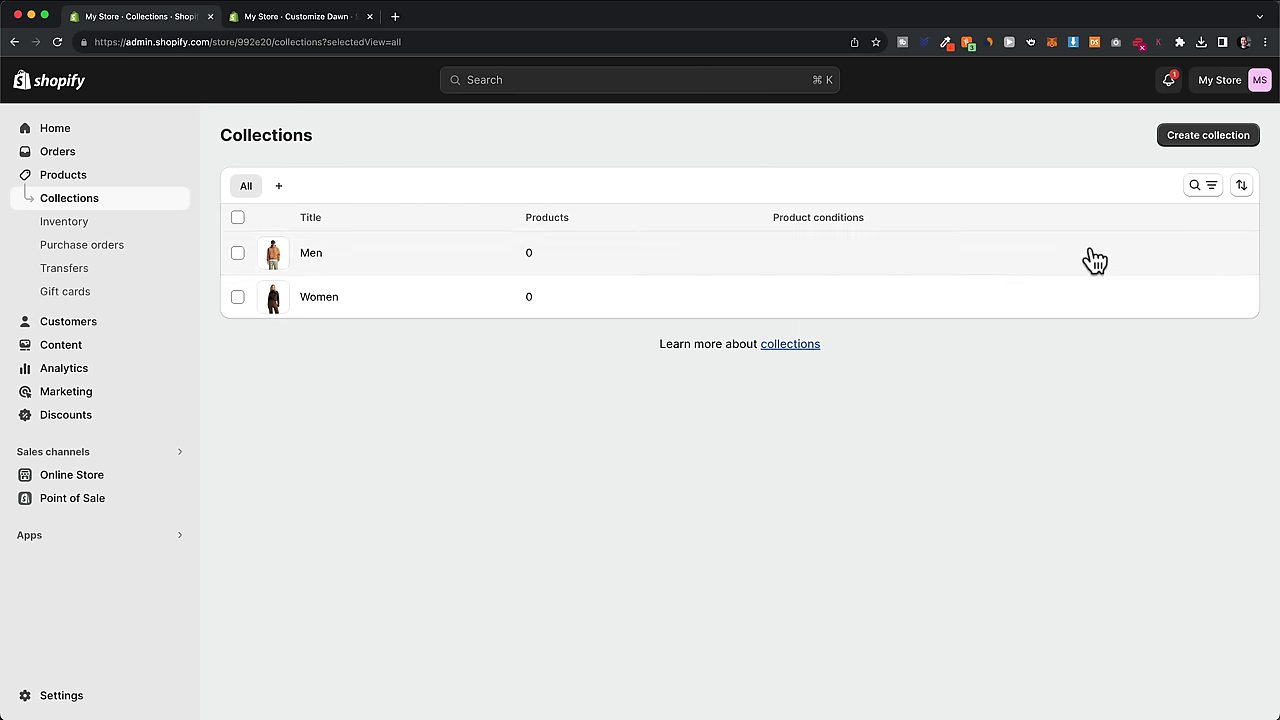
left_click(1208, 137)
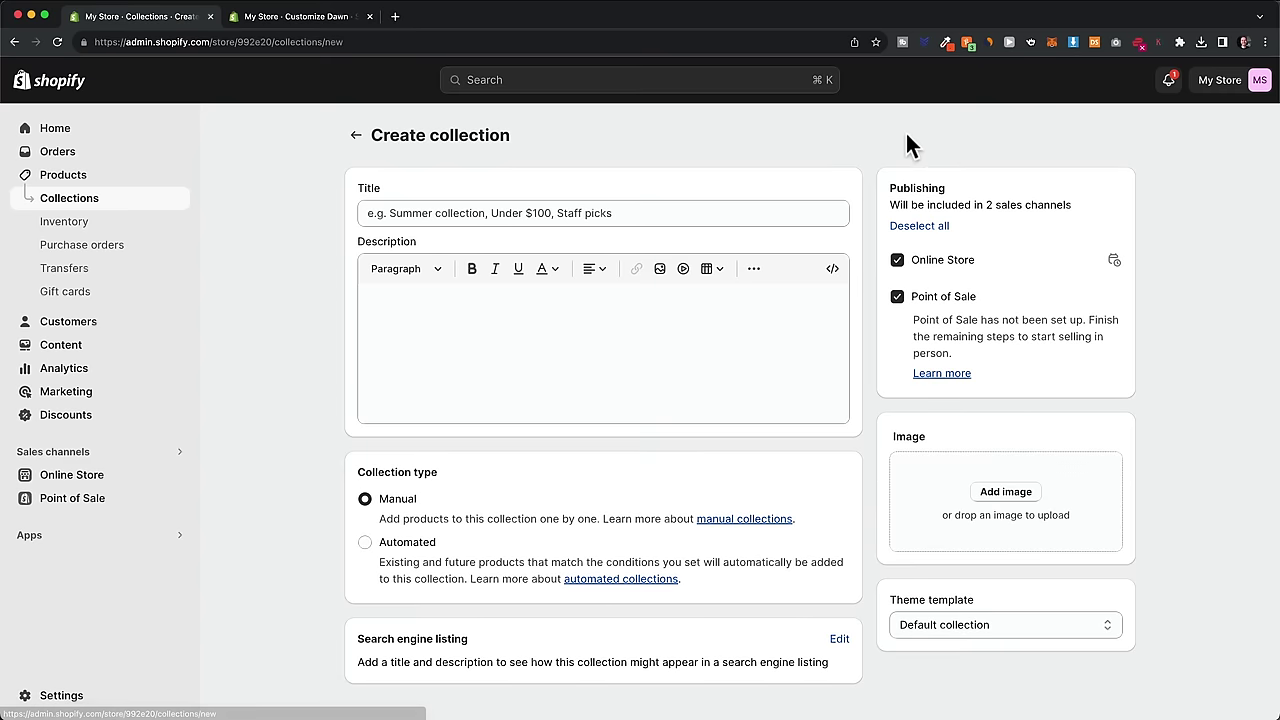
left_click(617, 209)
type("New Arri")
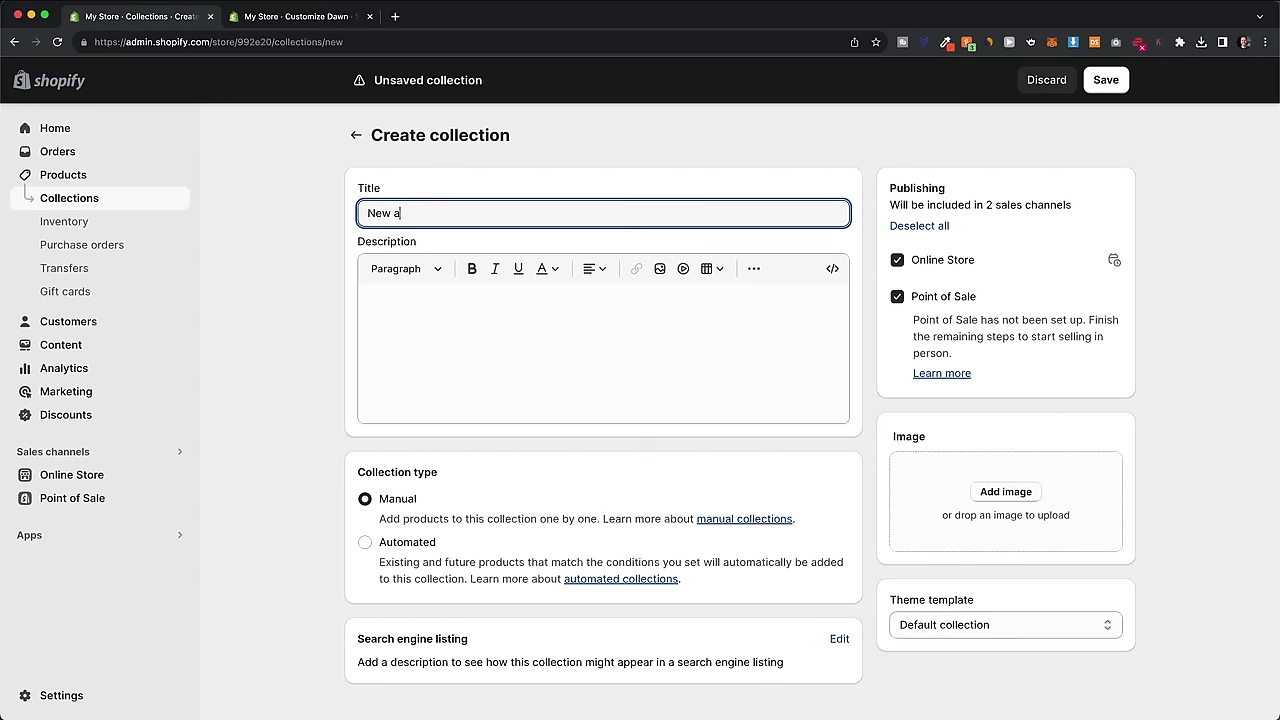
type("vals")
left_click_drag(971, 586, 1015, 500)
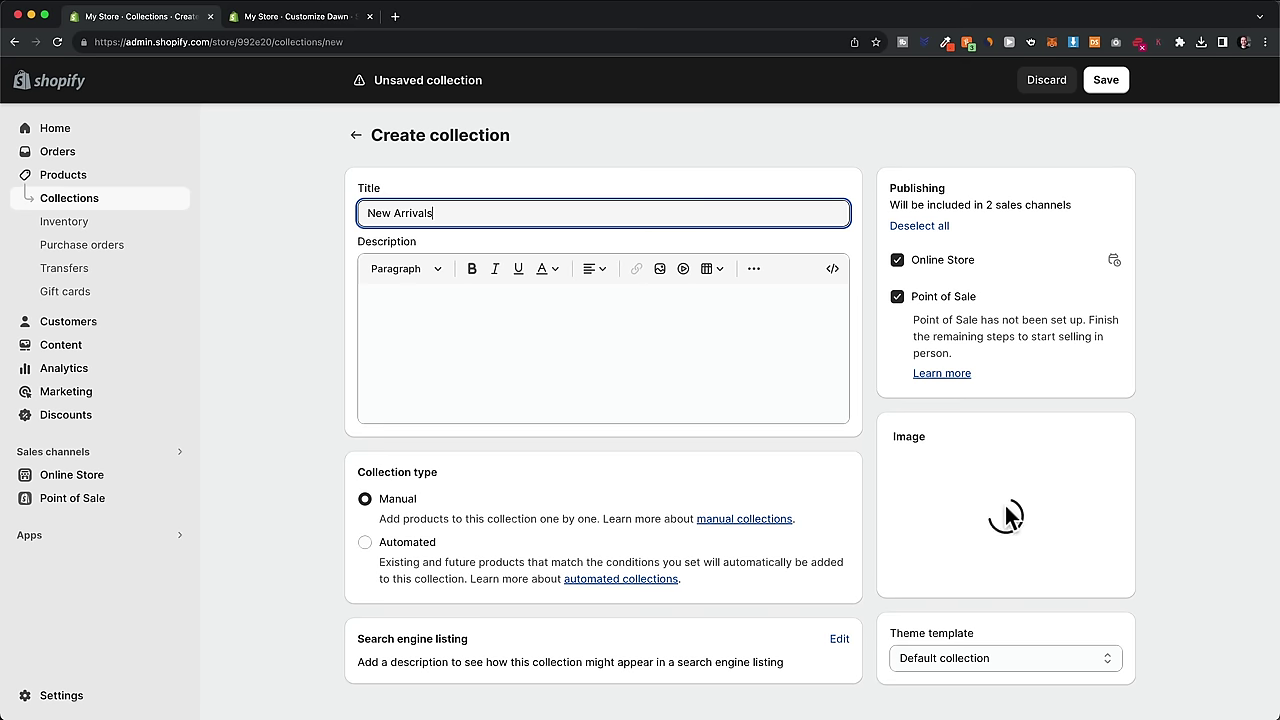
left_click(1110, 85)
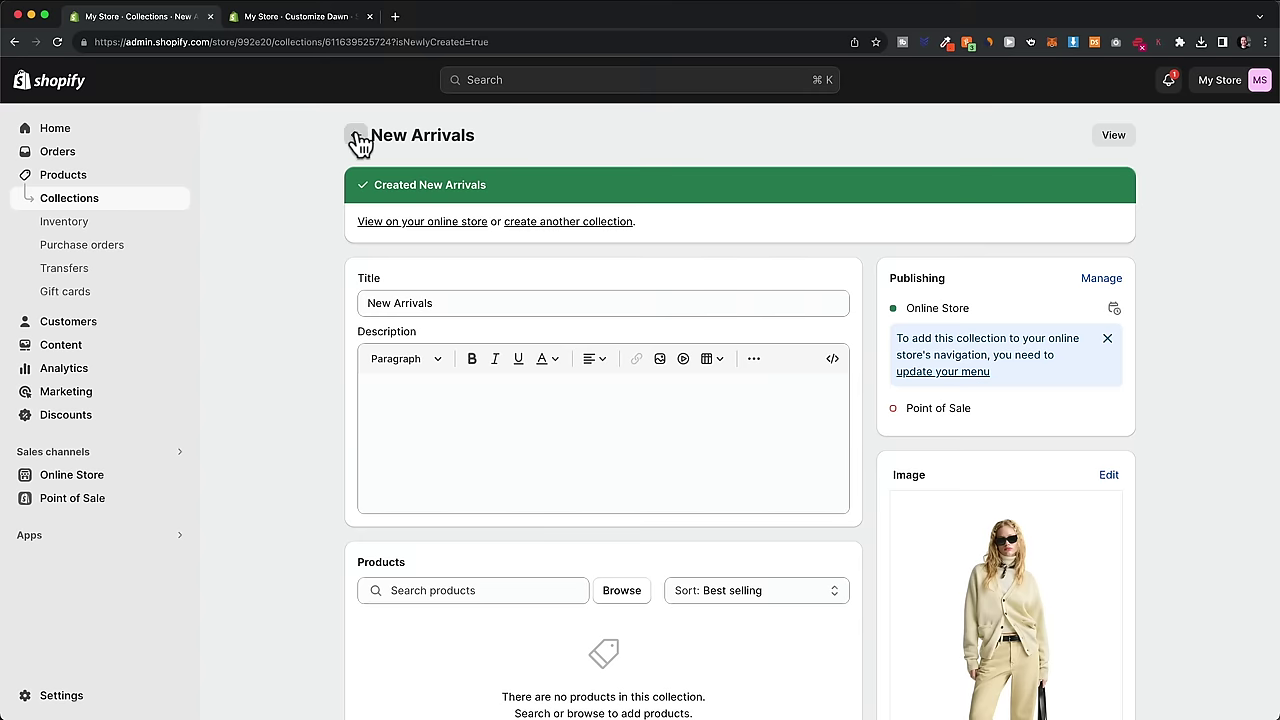
Step: From the product list, add Hoodie, Jeans, Sweatshirt and Tshirt to the Men collection and save
left_click(357, 137)
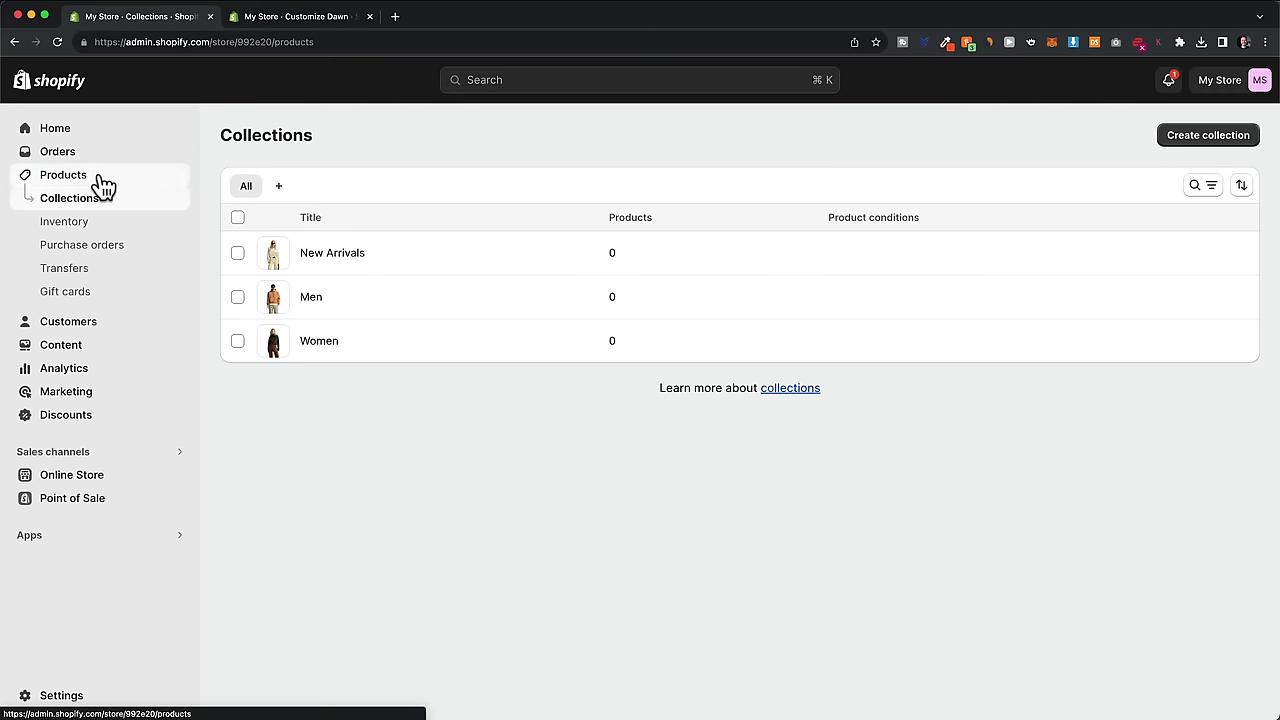
left_click(105, 187)
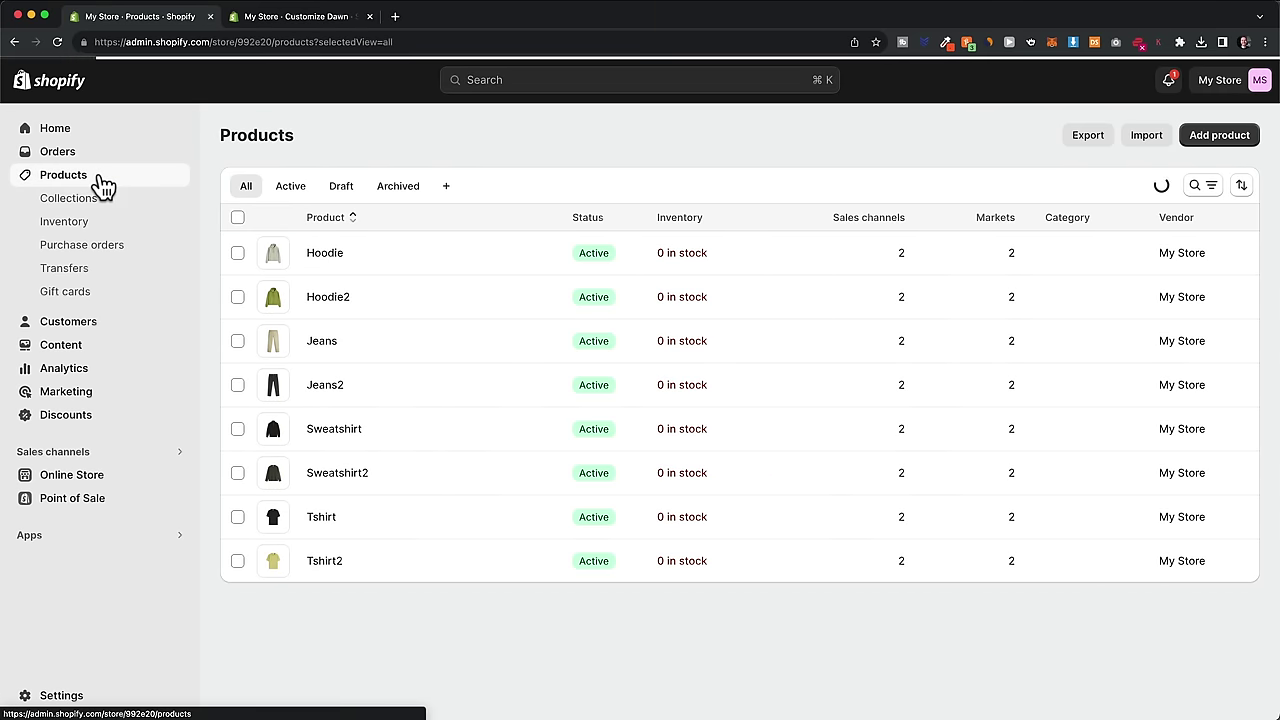
left_click(237, 254)
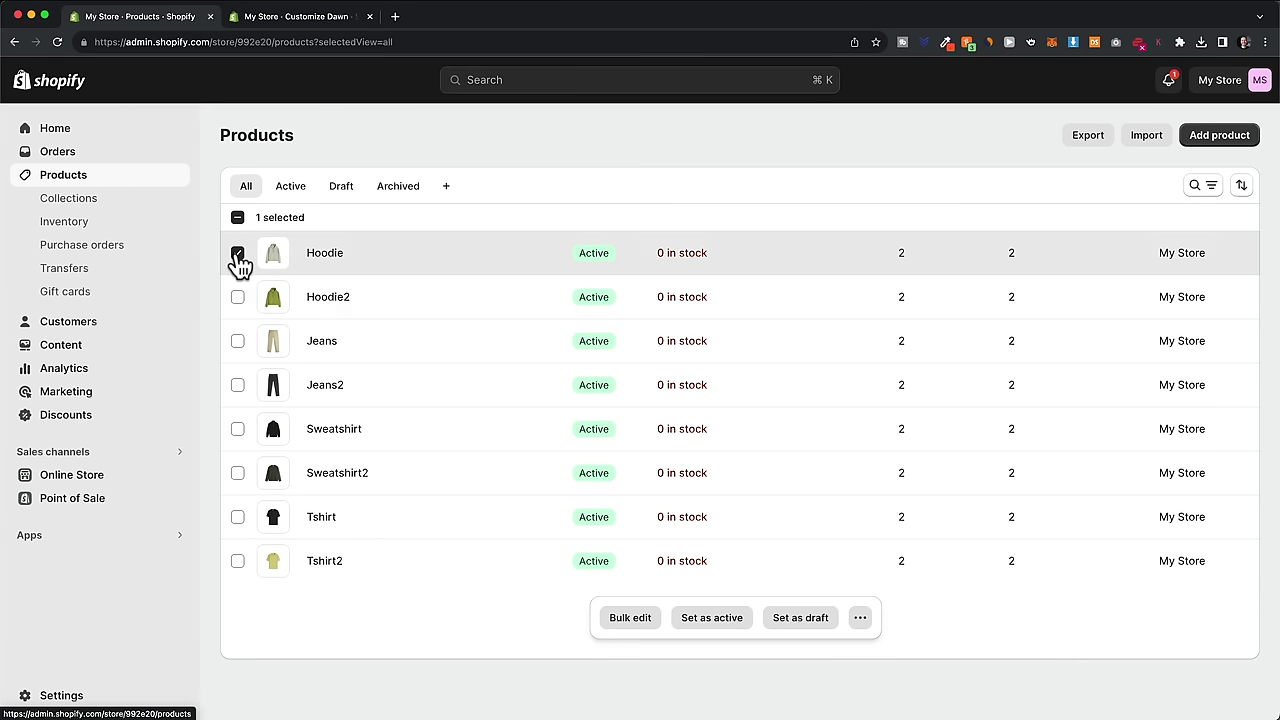
left_click(238, 343)
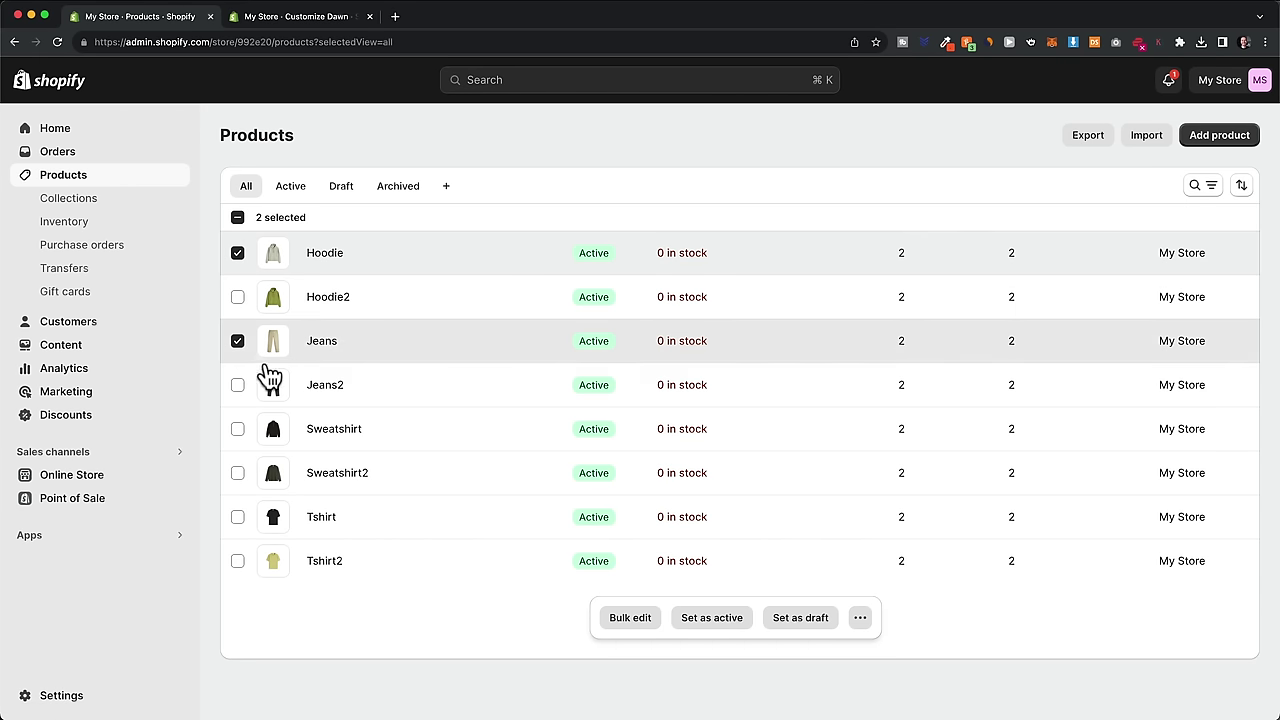
left_click(237, 429)
left_click(237, 517)
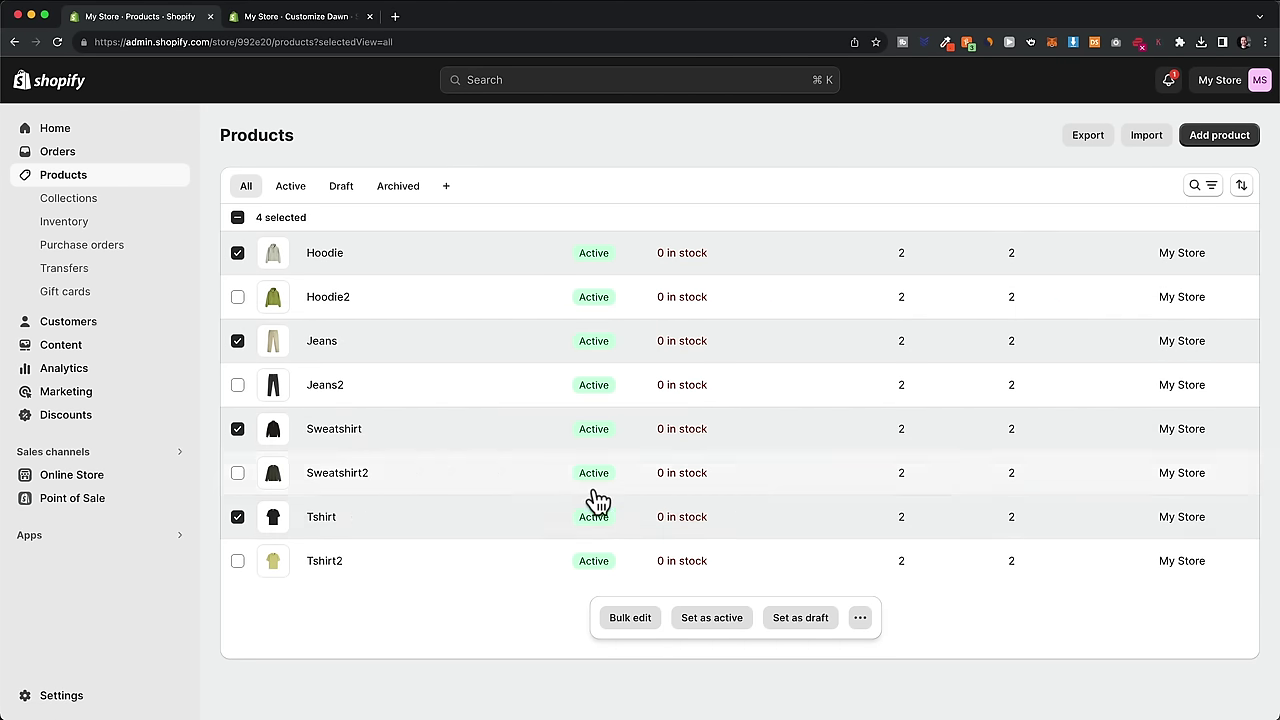
left_click(861, 620)
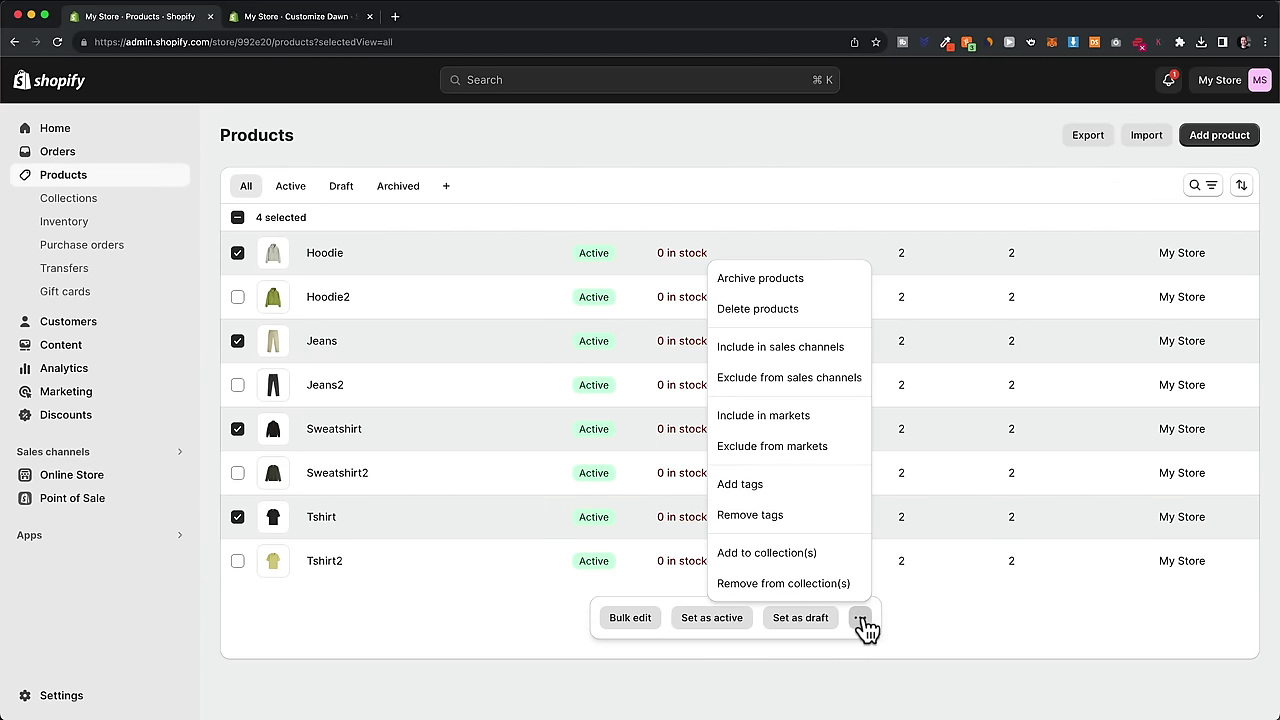
left_click(792, 556)
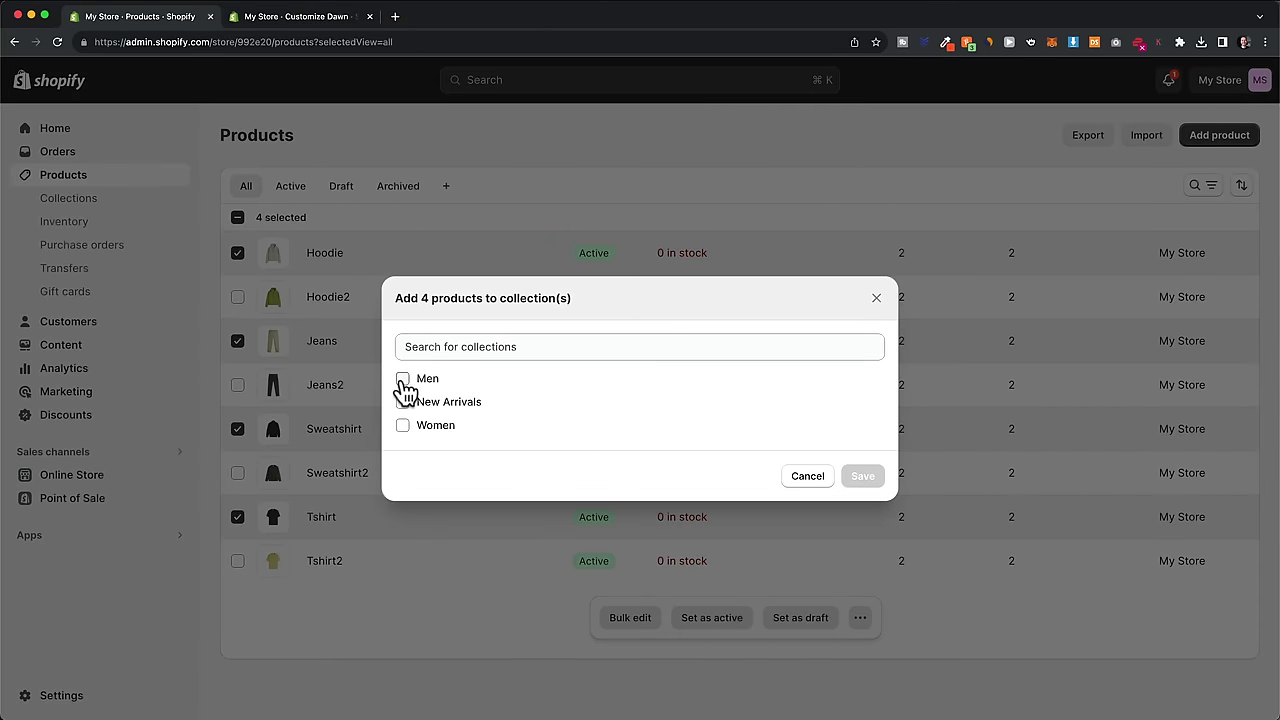
left_click(403, 379)
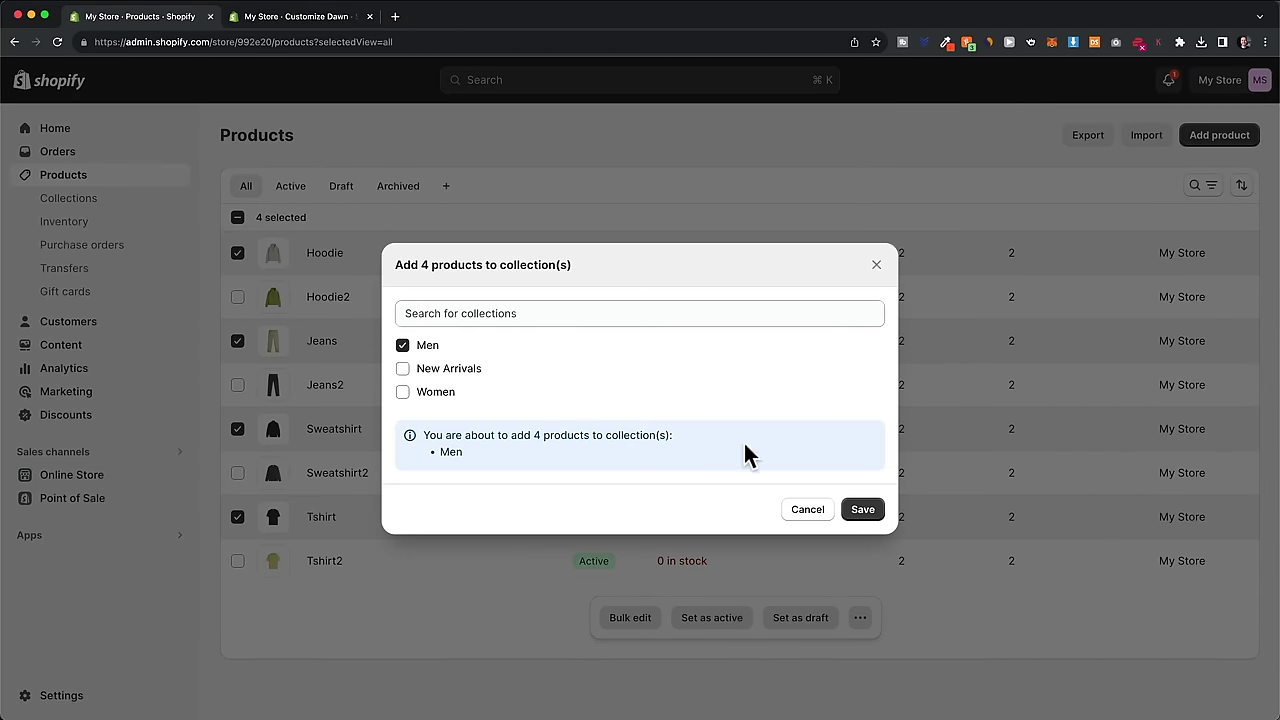
left_click(862, 510)
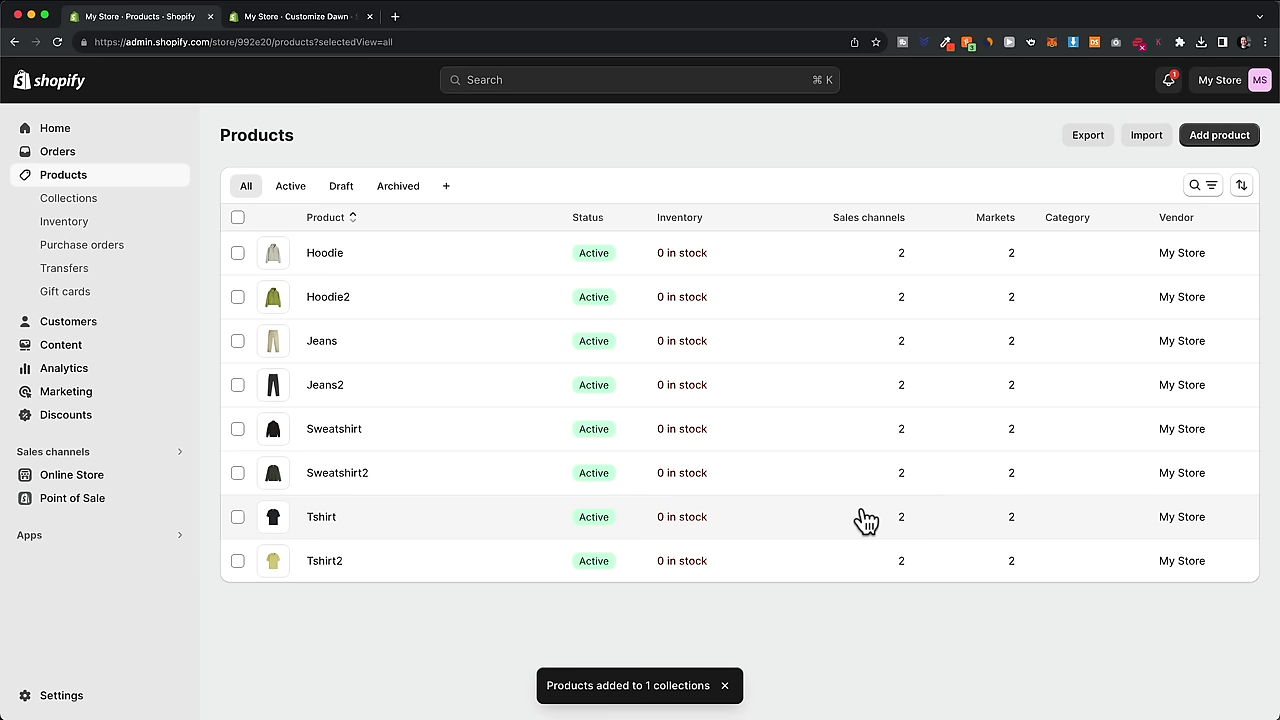
Step: Add Hoodie2, Jeans2, Sweatshirt2 and Tshirt2 to the Women collection and save
left_click(237, 297)
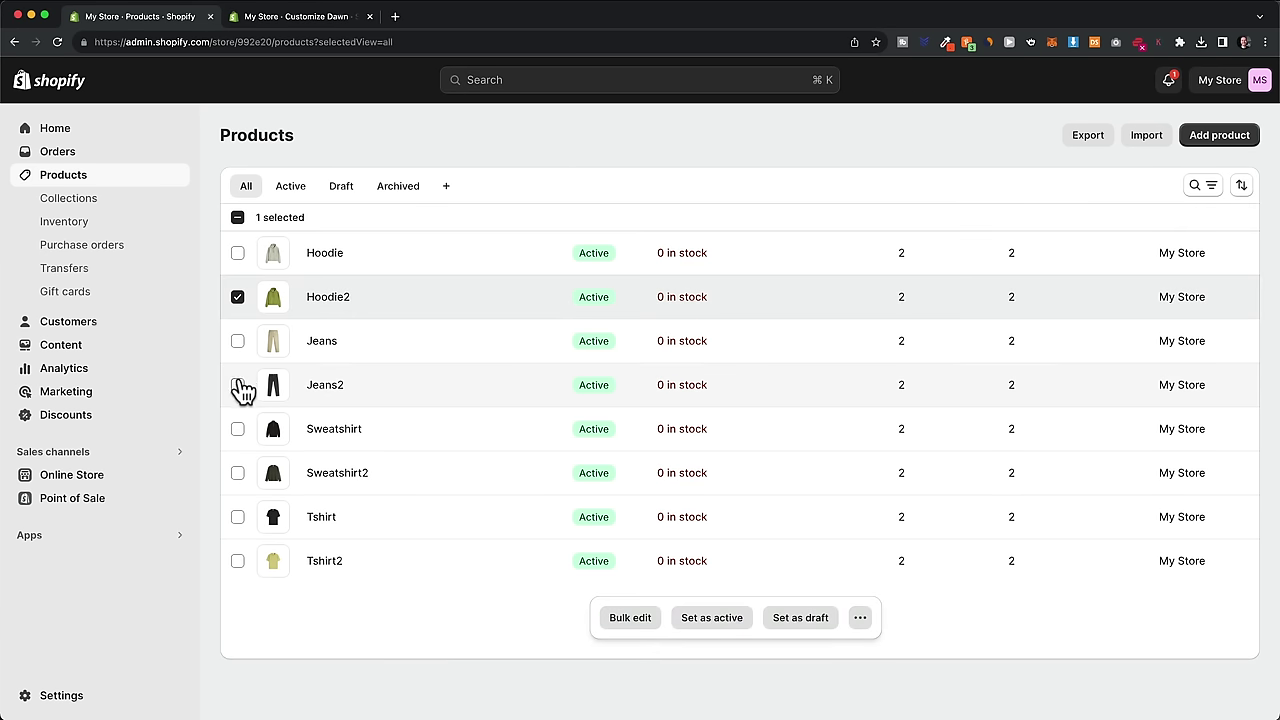
left_click(237, 385)
left_click(237, 473)
left_click(237, 561)
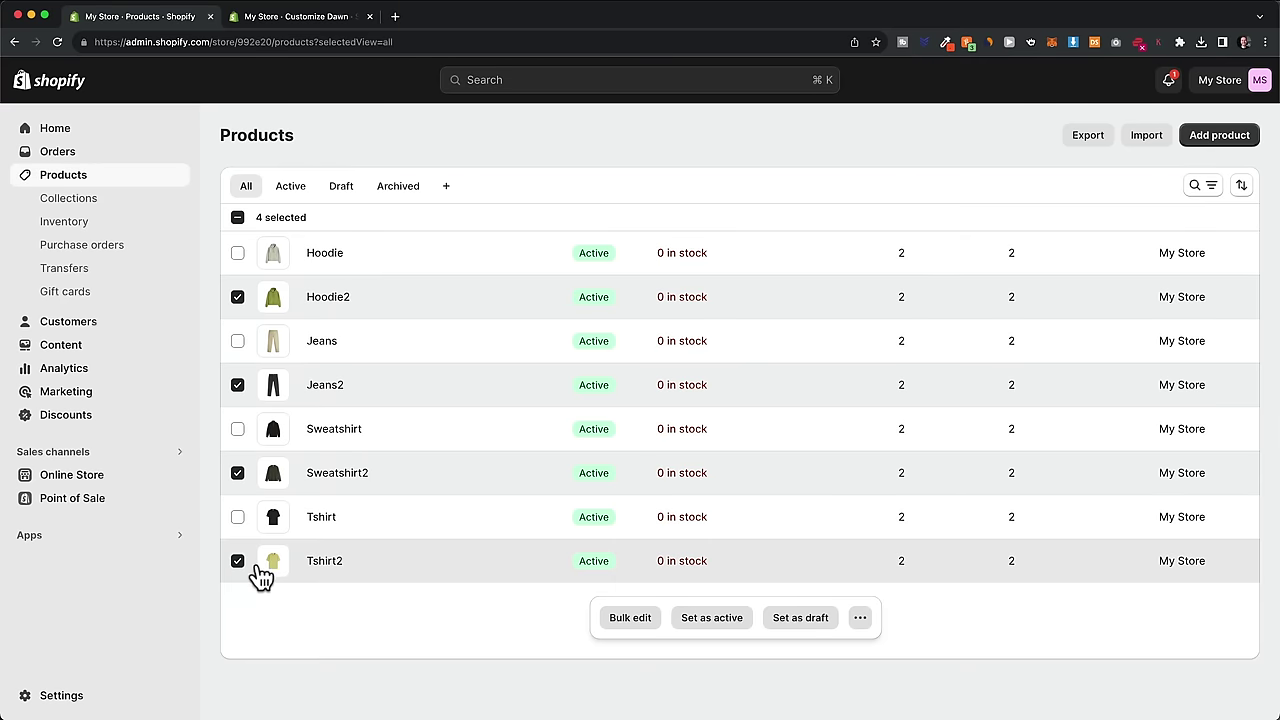
left_click(860, 618)
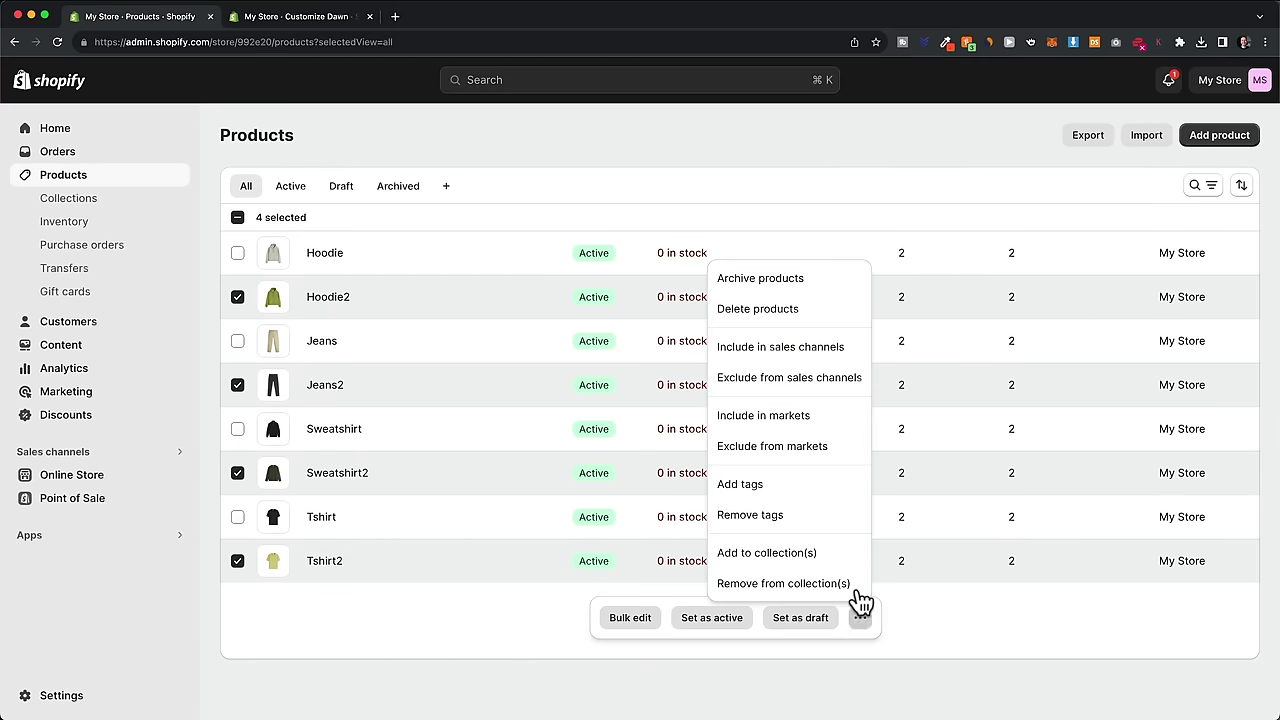
left_click(810, 560)
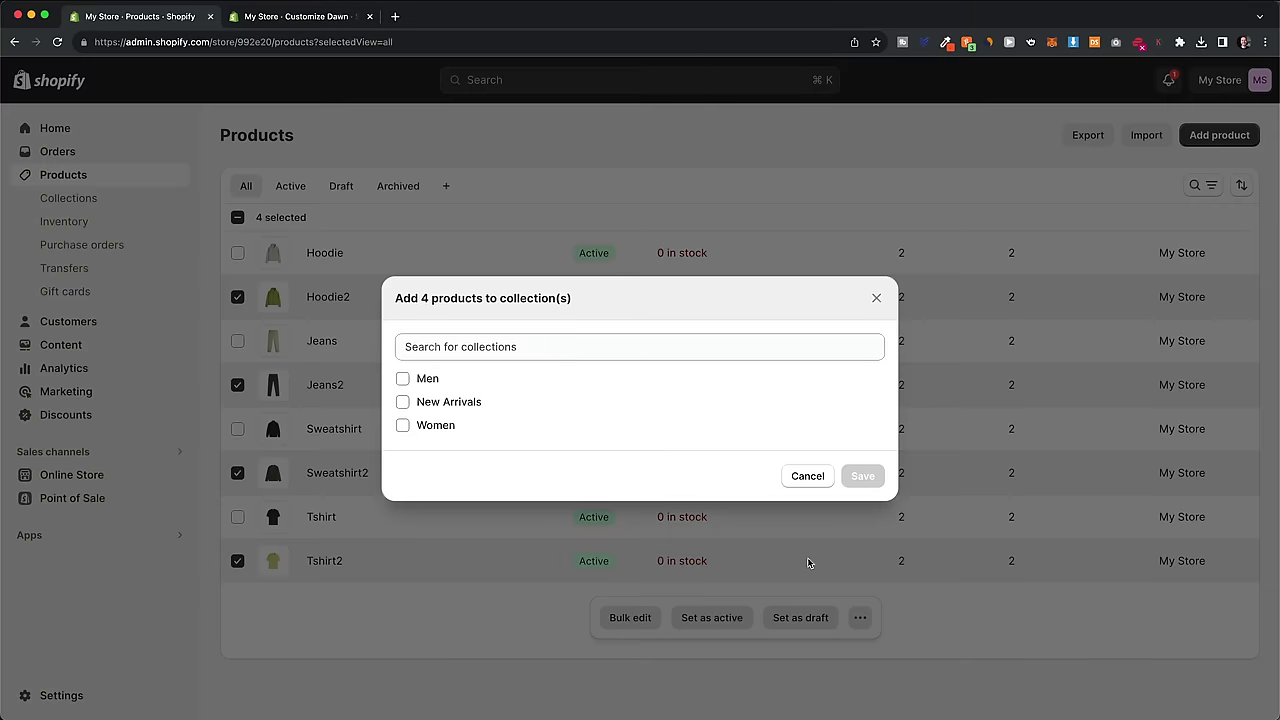
left_click(403, 426)
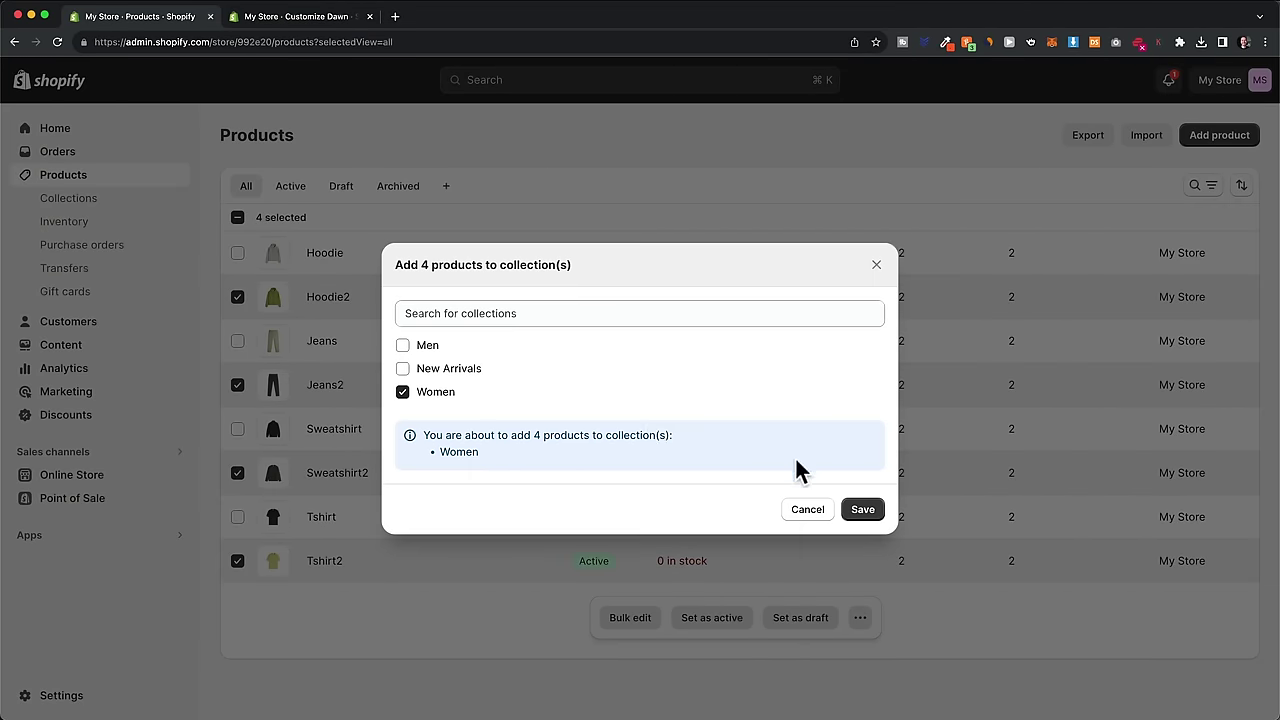
left_click(862, 511)
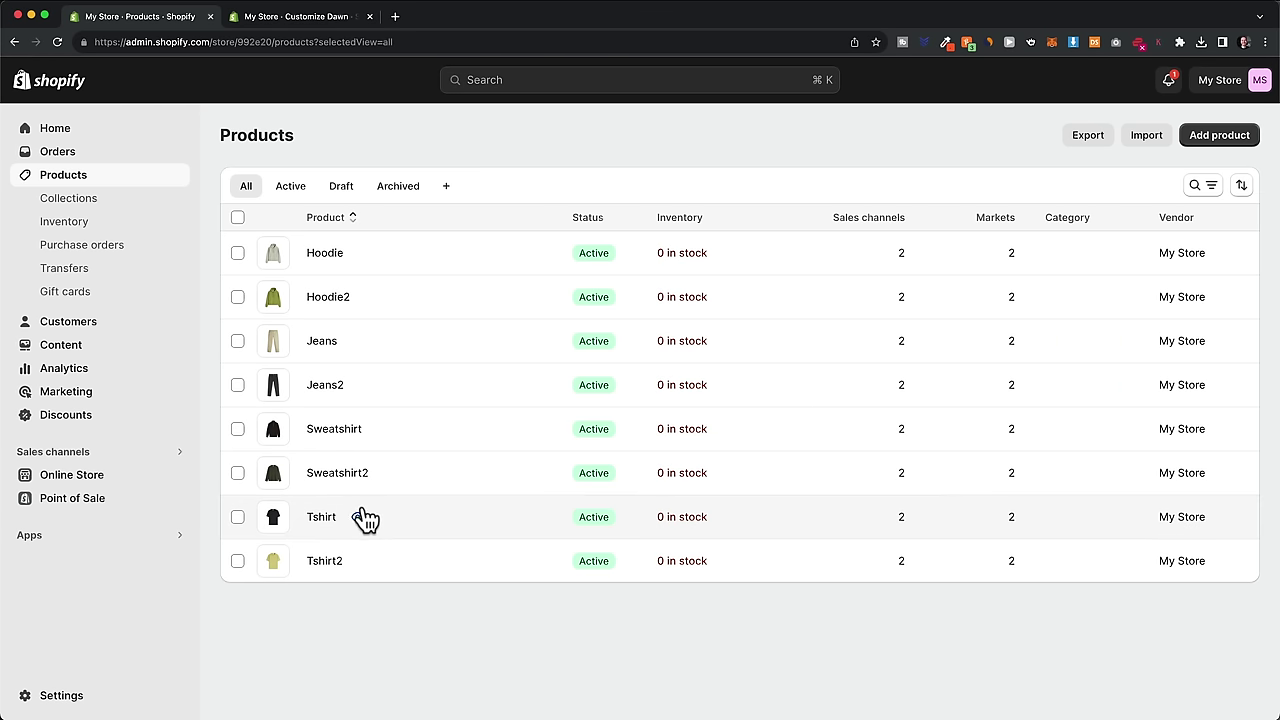
Step: Add Jeans, Jeans2, Tshirt and Tshirt2 to the New Arrivals collection and save
left_click(237, 517)
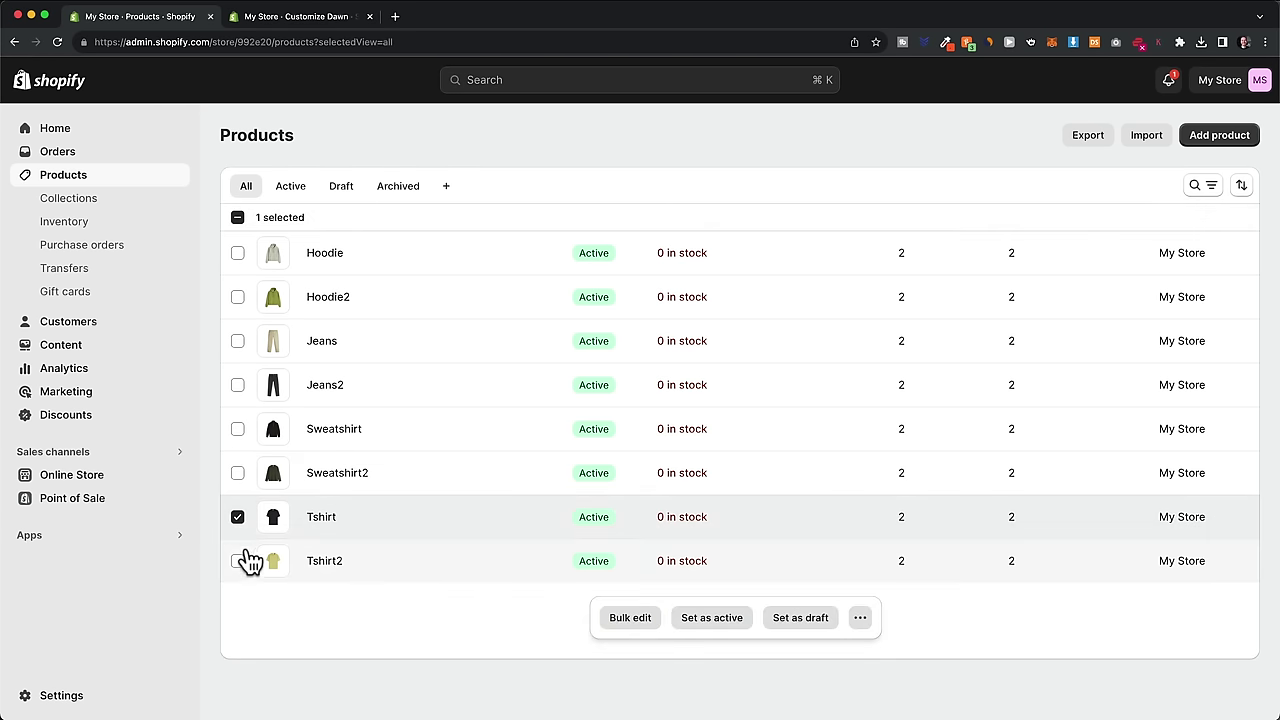
left_click(237, 561)
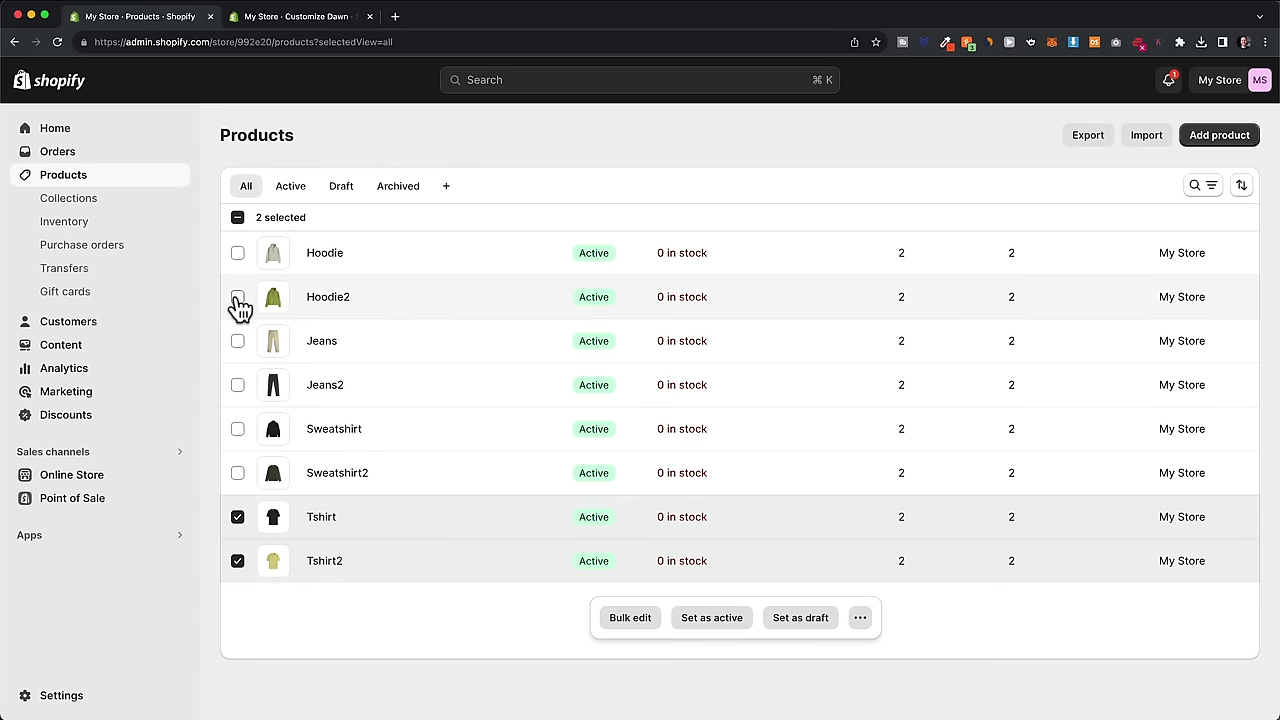
left_click(237, 341)
left_click(237, 385)
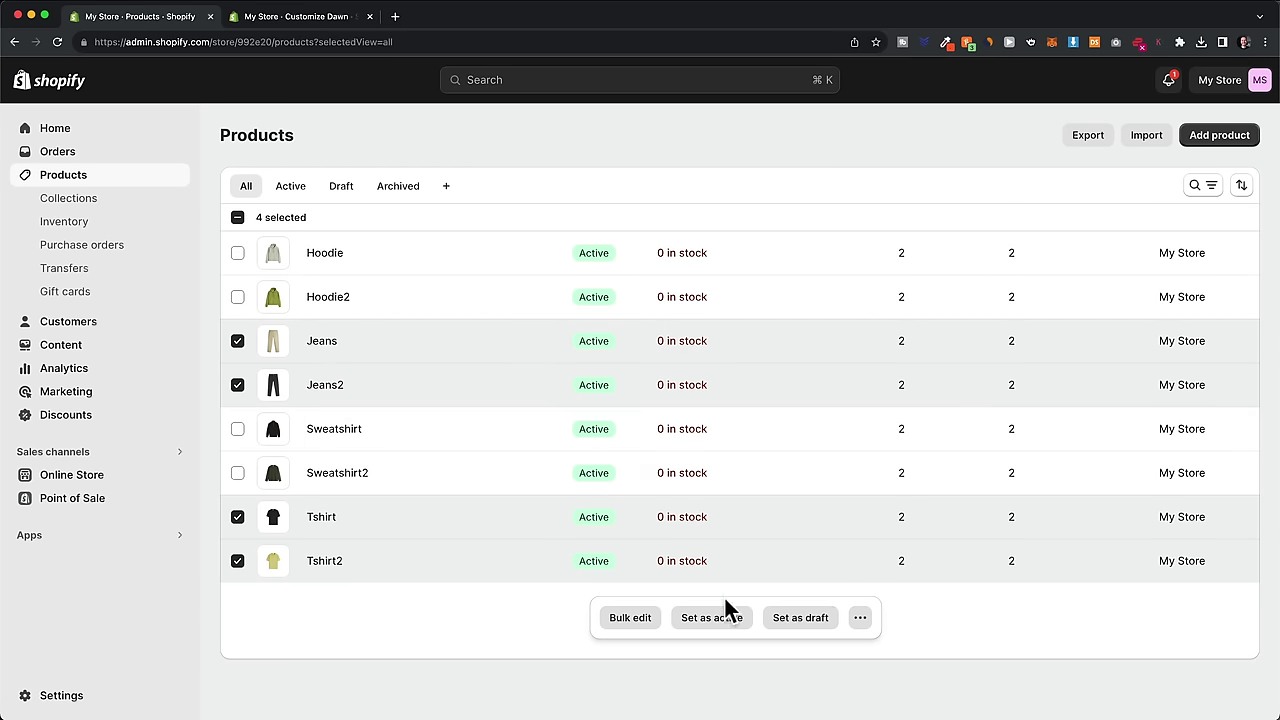
left_click(860, 617)
left_click(800, 562)
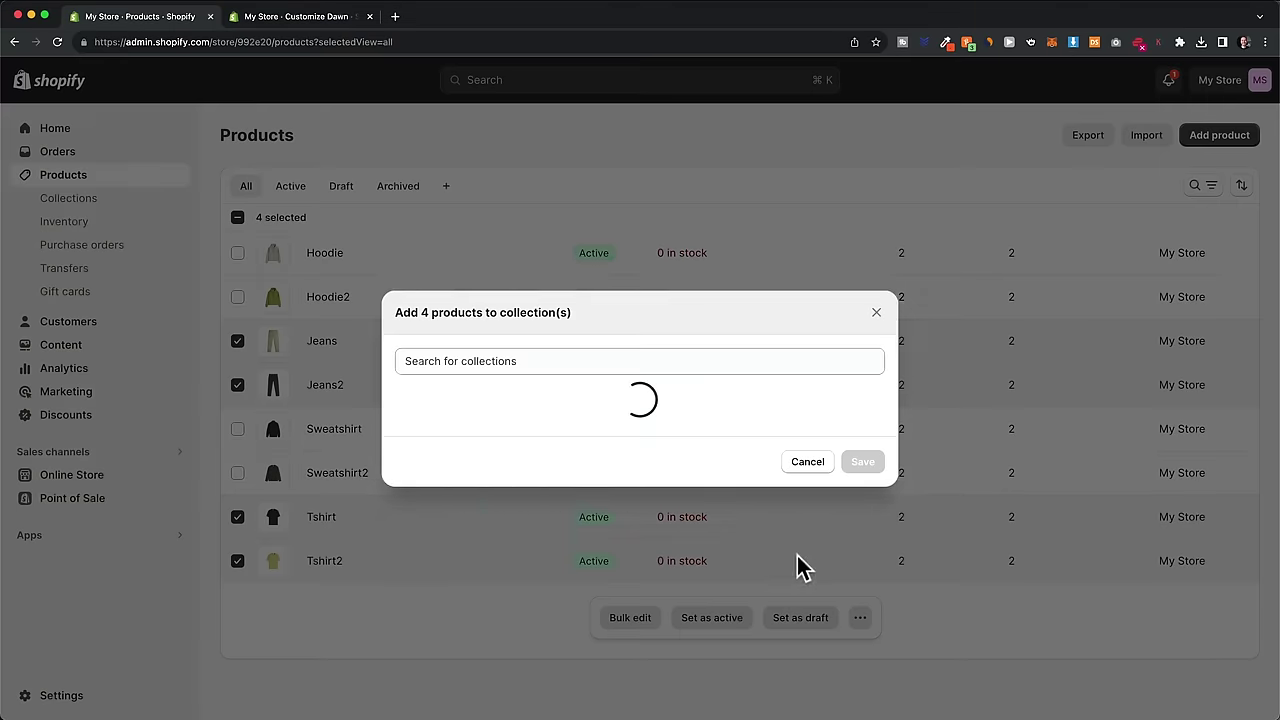
left_click(403, 400)
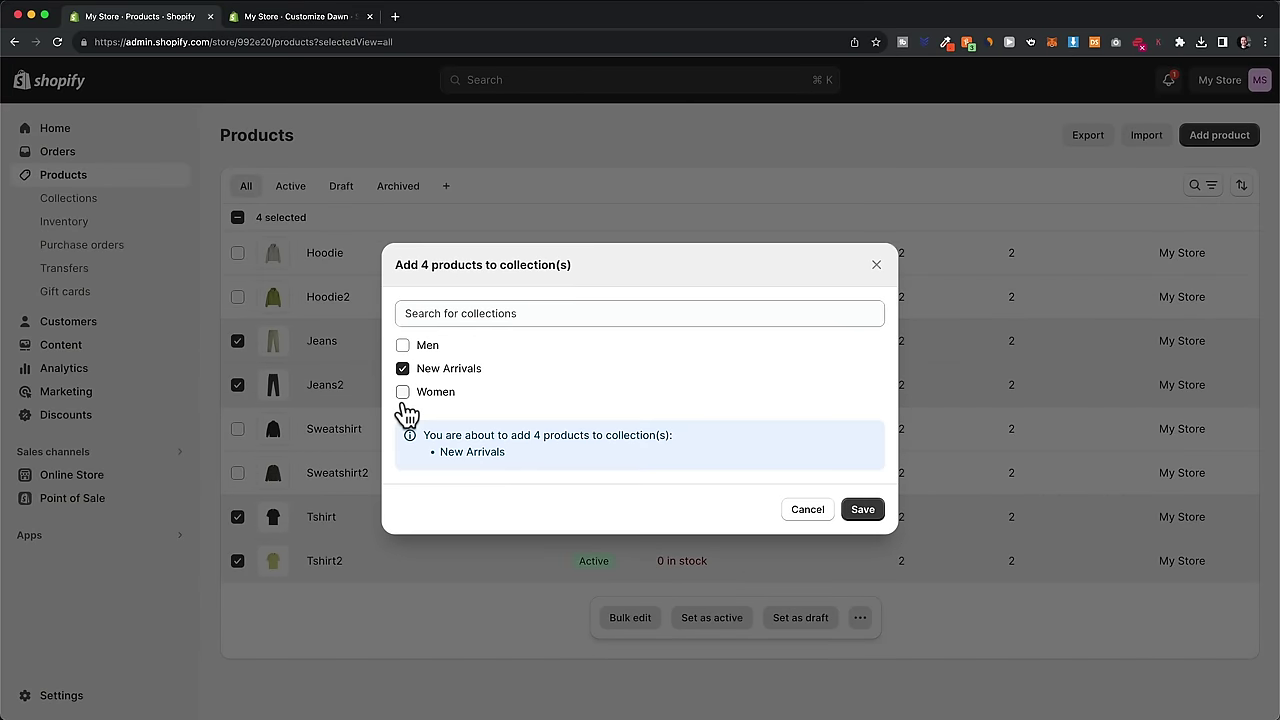
left_click(864, 515)
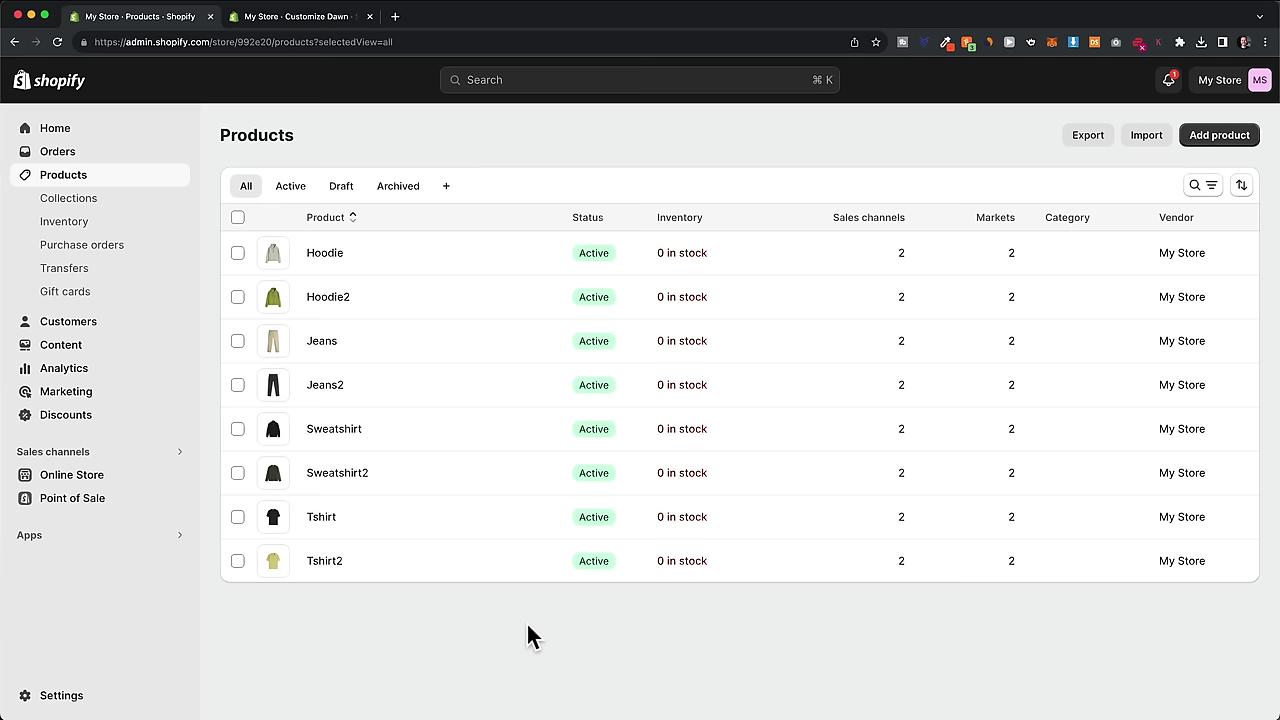
Step: Return to the Dawn theme editor and review the home page's slideshow and Featured products section
left_click(318, 24)
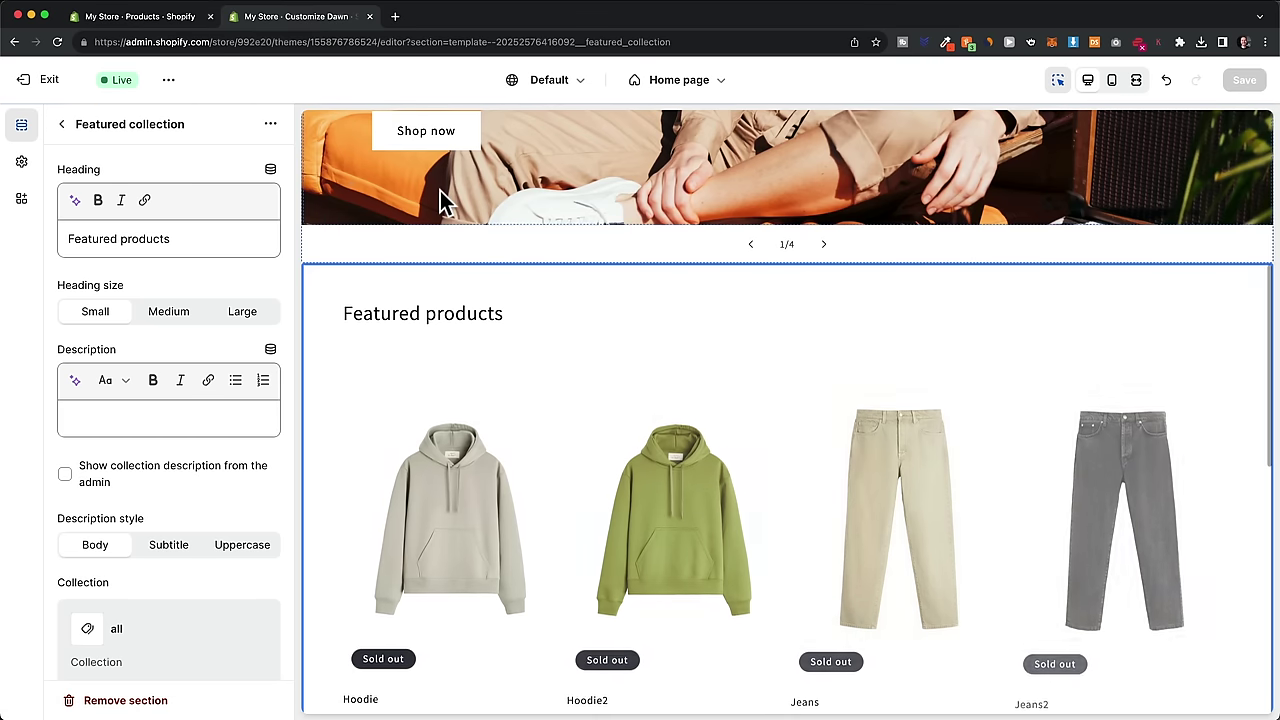
left_click(180, 24)
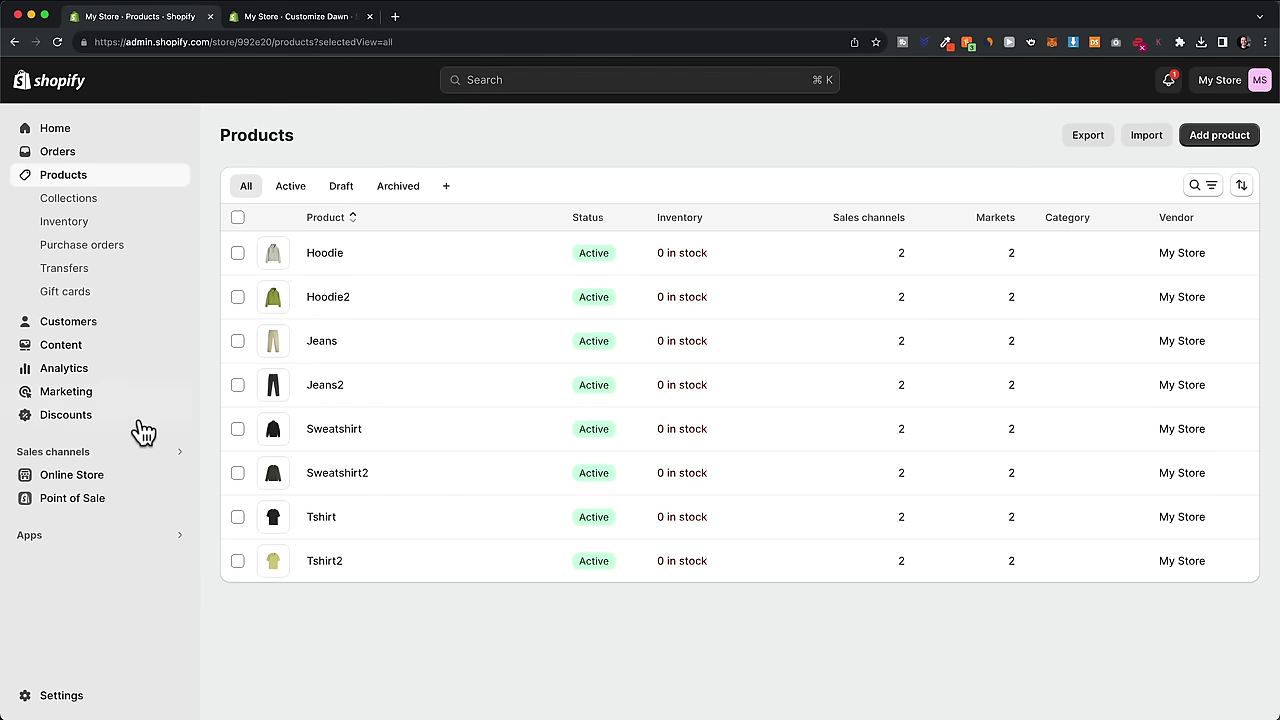
left_click(110, 475)
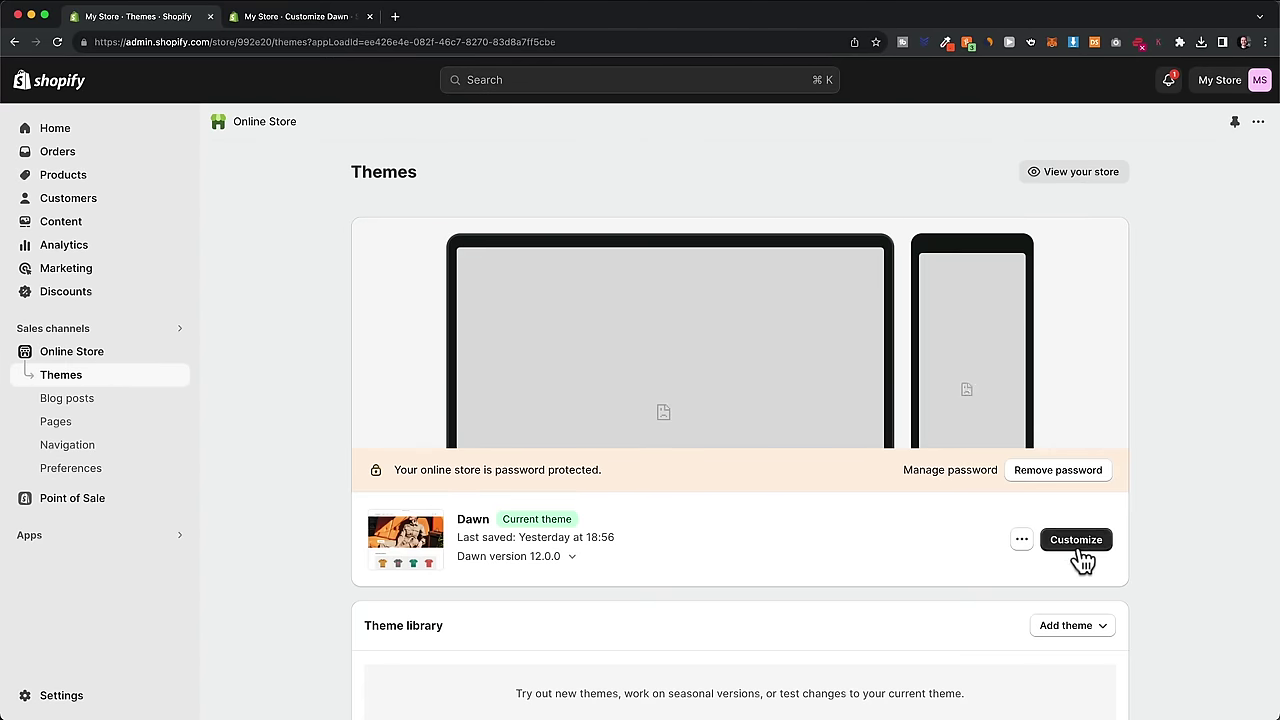
left_click(306, 20)
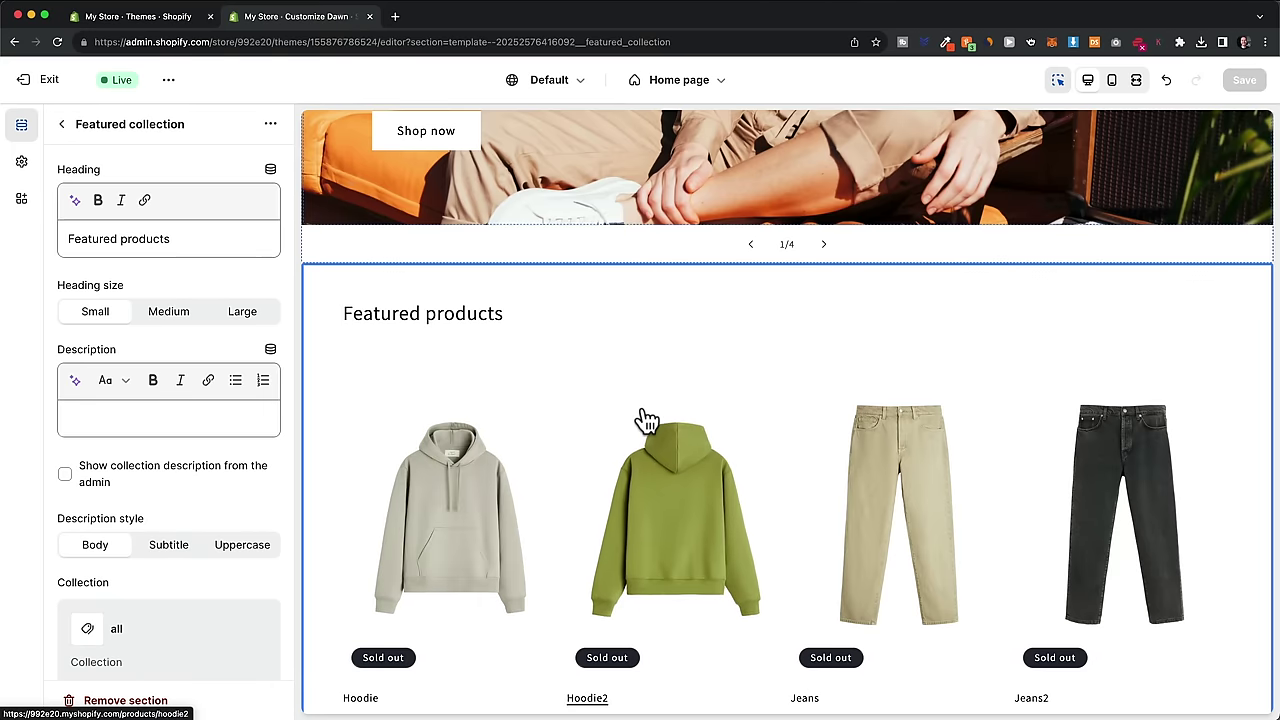
scroll(646, 418, "up", 3)
scroll(645, 410, "down", 2)
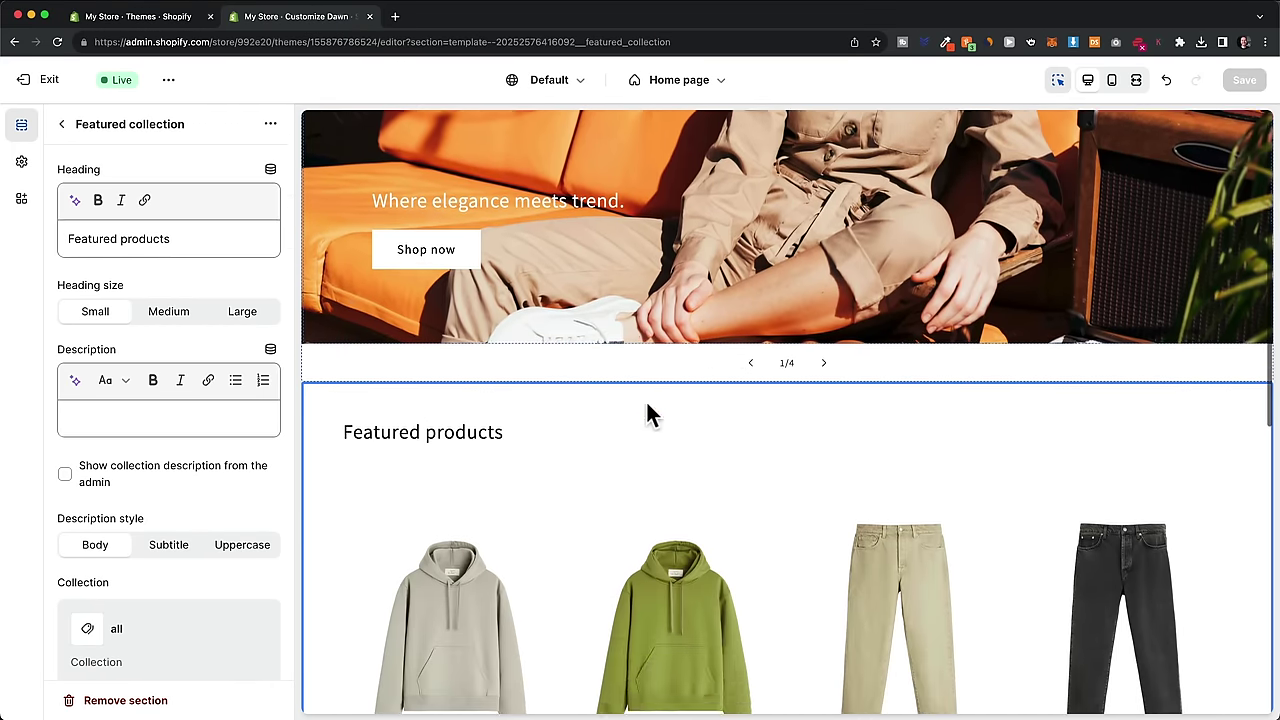
scroll(647, 415, "down", 3)
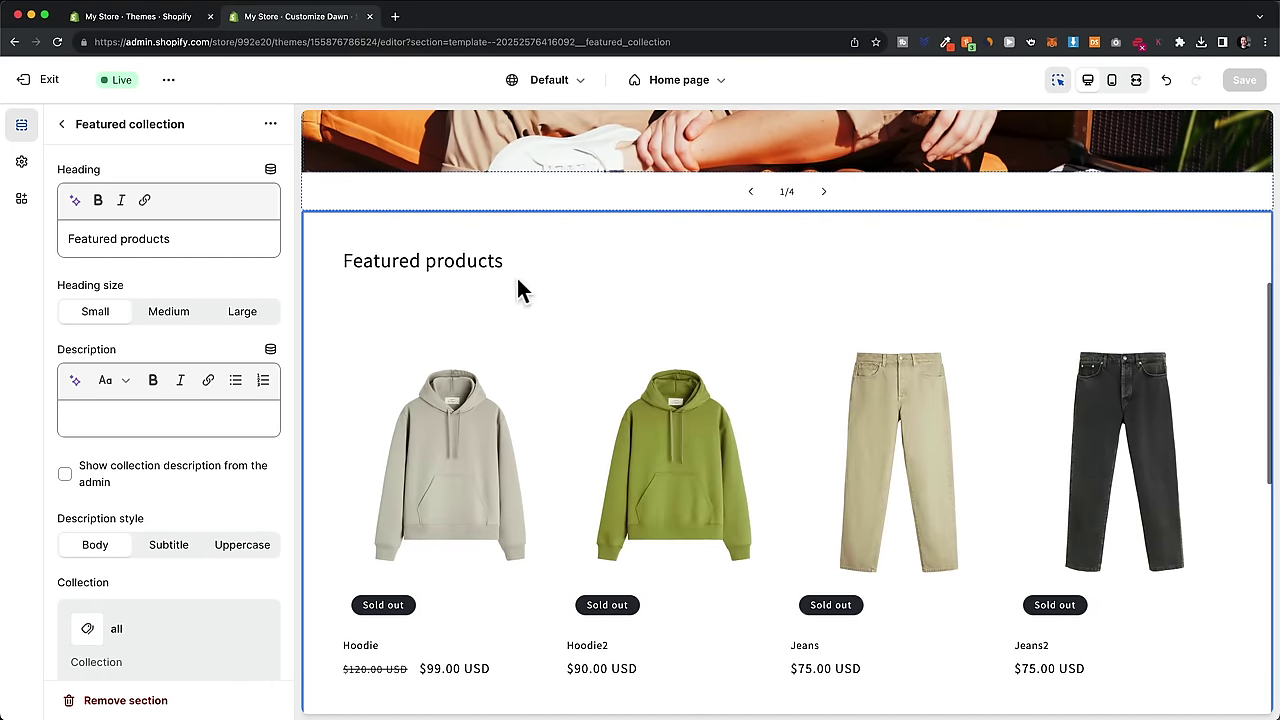
scroll(485, 385, "down", 1)
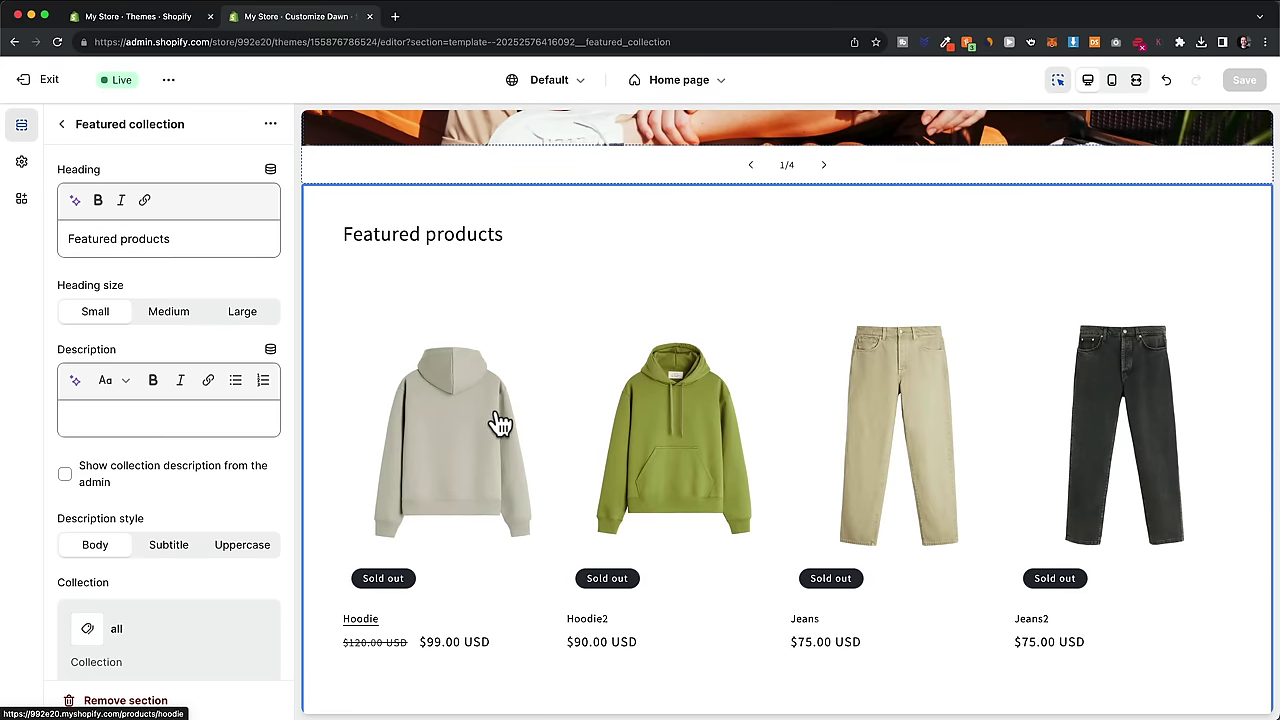
left_click(61, 124)
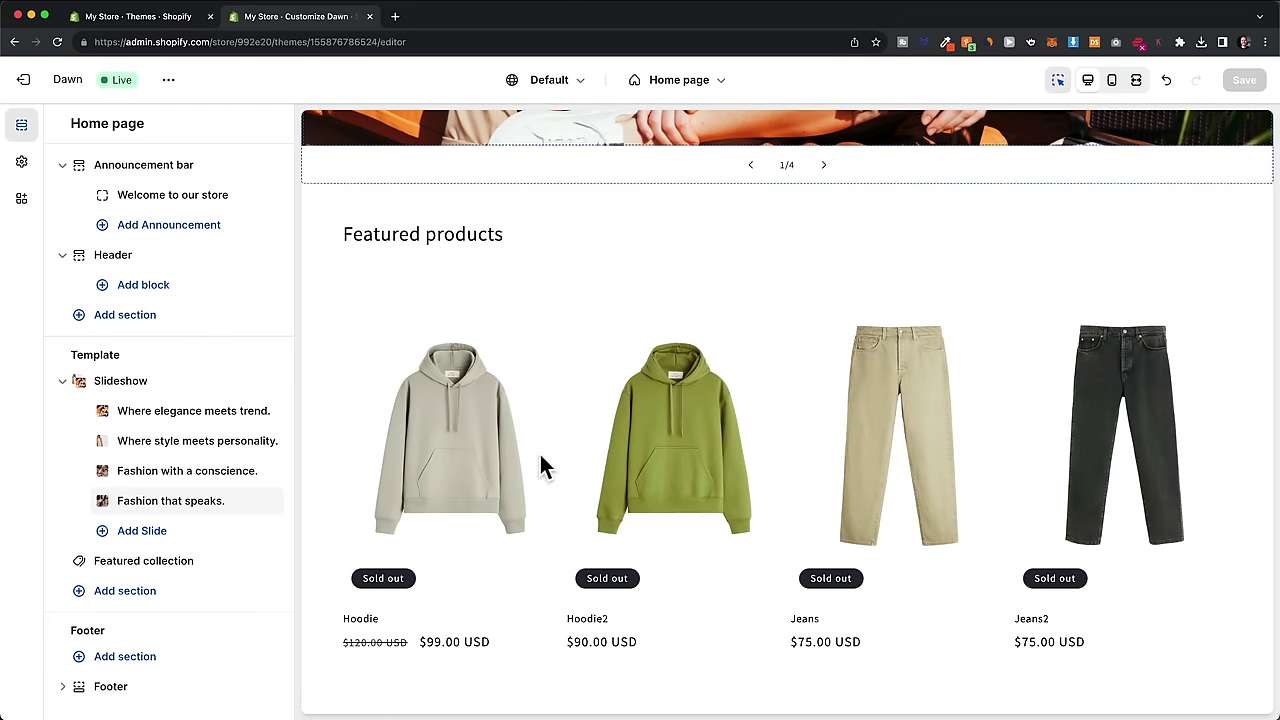
scroll(545, 455, "down", 1)
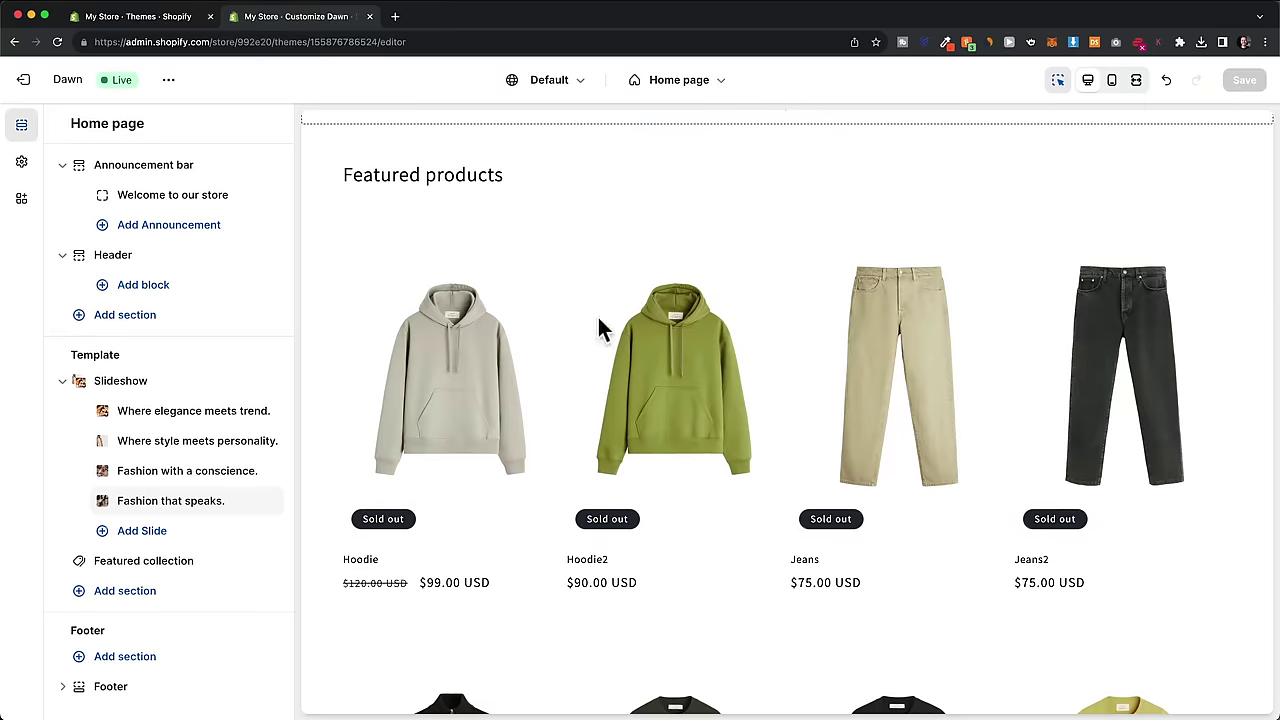
scroll(570, 400, "up", 3)
scroll(560, 410, "up", 1)
scroll(814, 509, "down", 2)
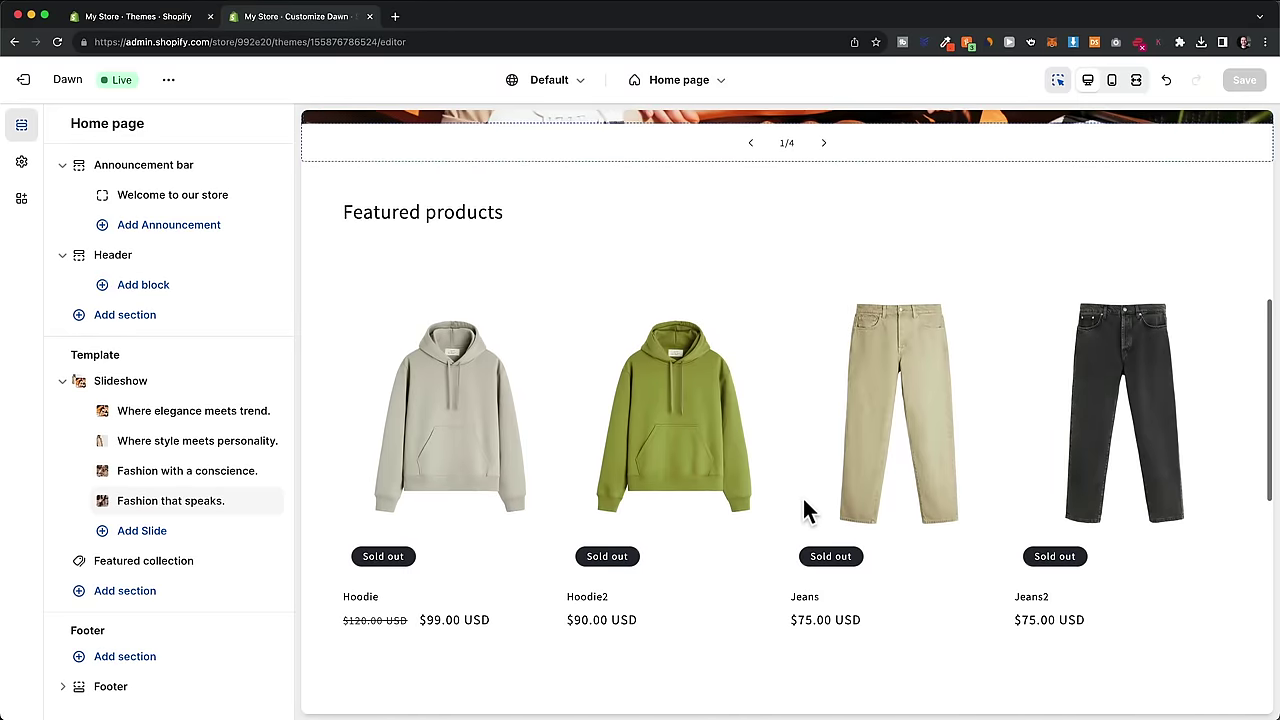
scroll(812, 507, "up", 5)
scroll(840, 490, "up", 1)
scroll(863, 508, "down", 5)
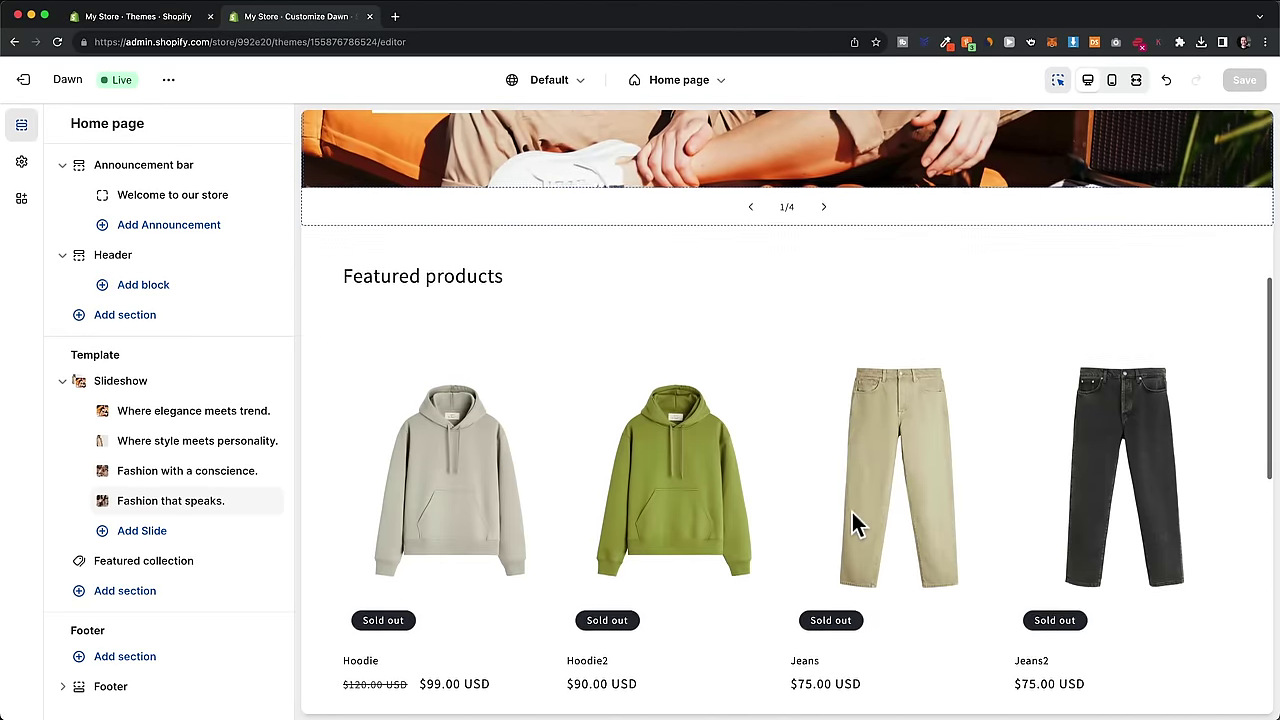
scroll(880, 460, "up", 3)
scroll(900, 410, "down", 3)
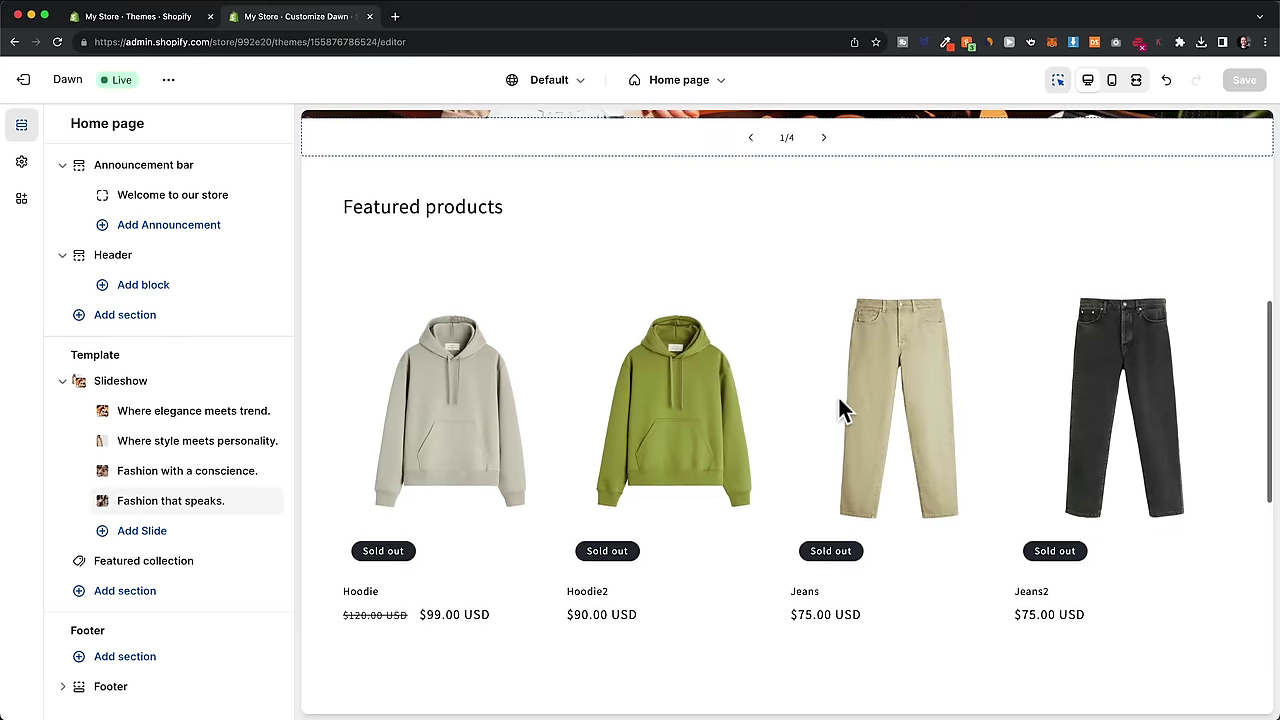
Step: Replace the home page's existing Featured collection section with a new Featured collection section
mouse_move(134, 574)
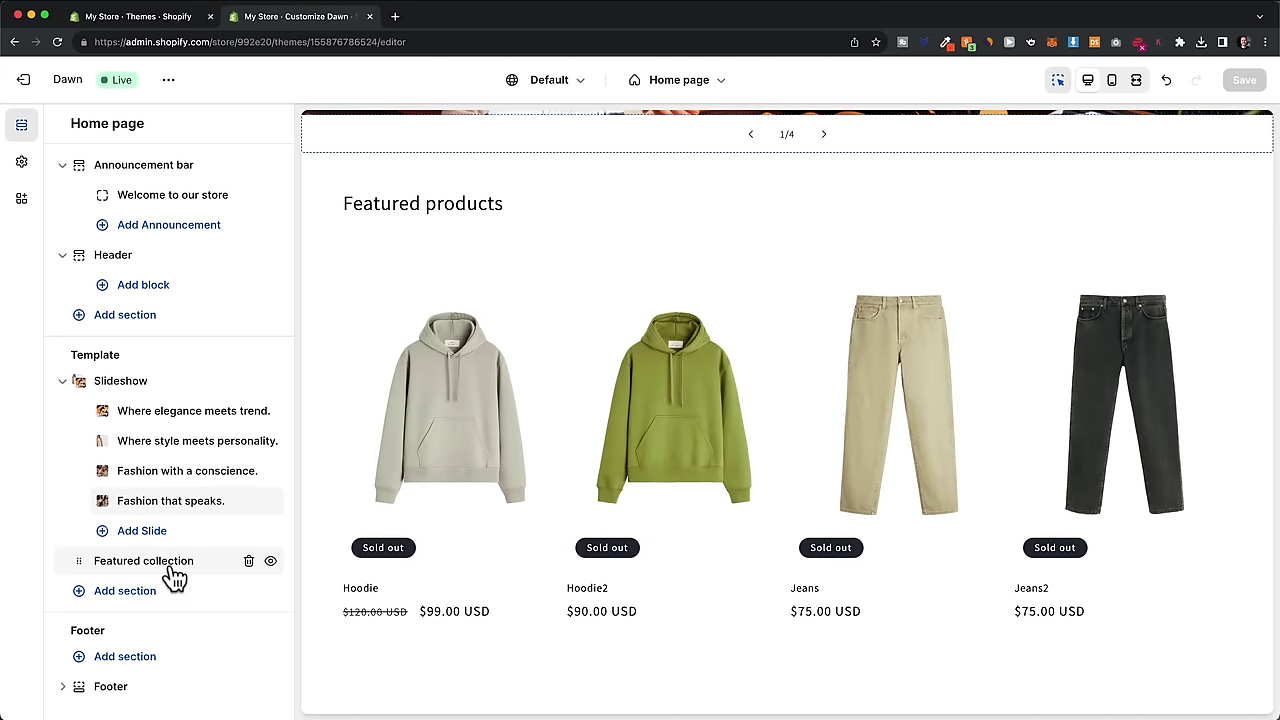
left_click(250, 563)
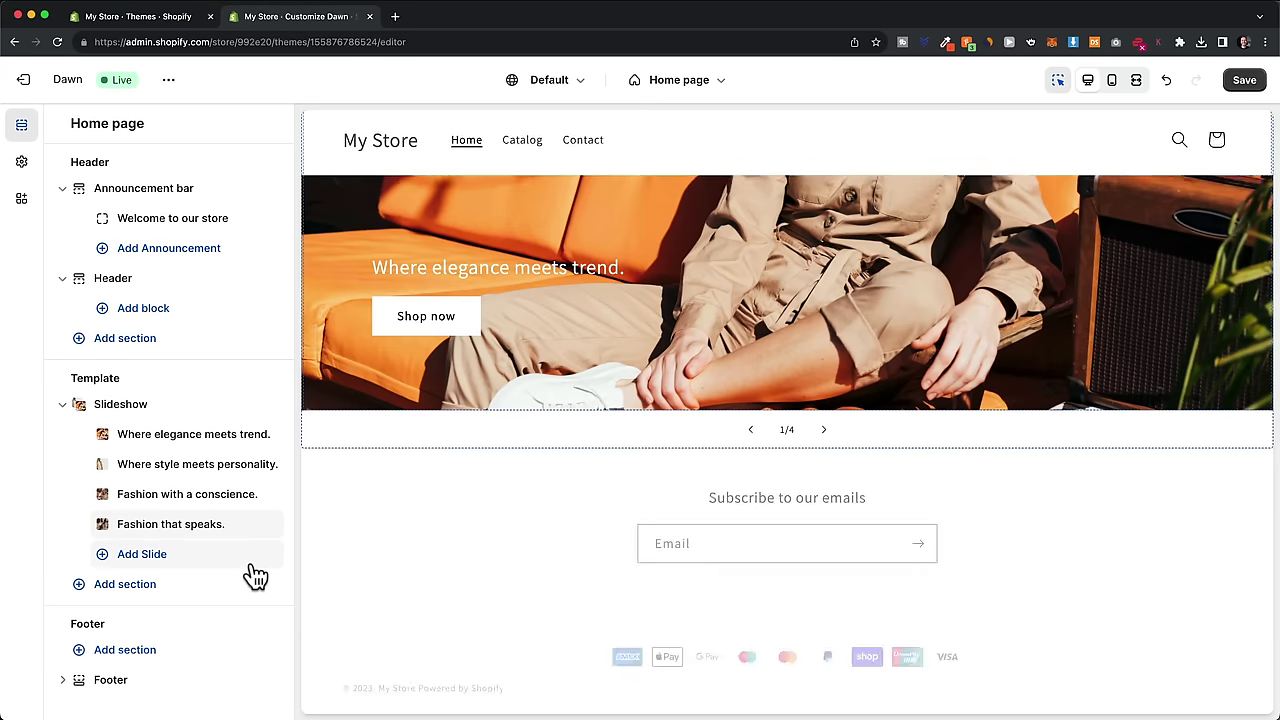
left_click(125, 592)
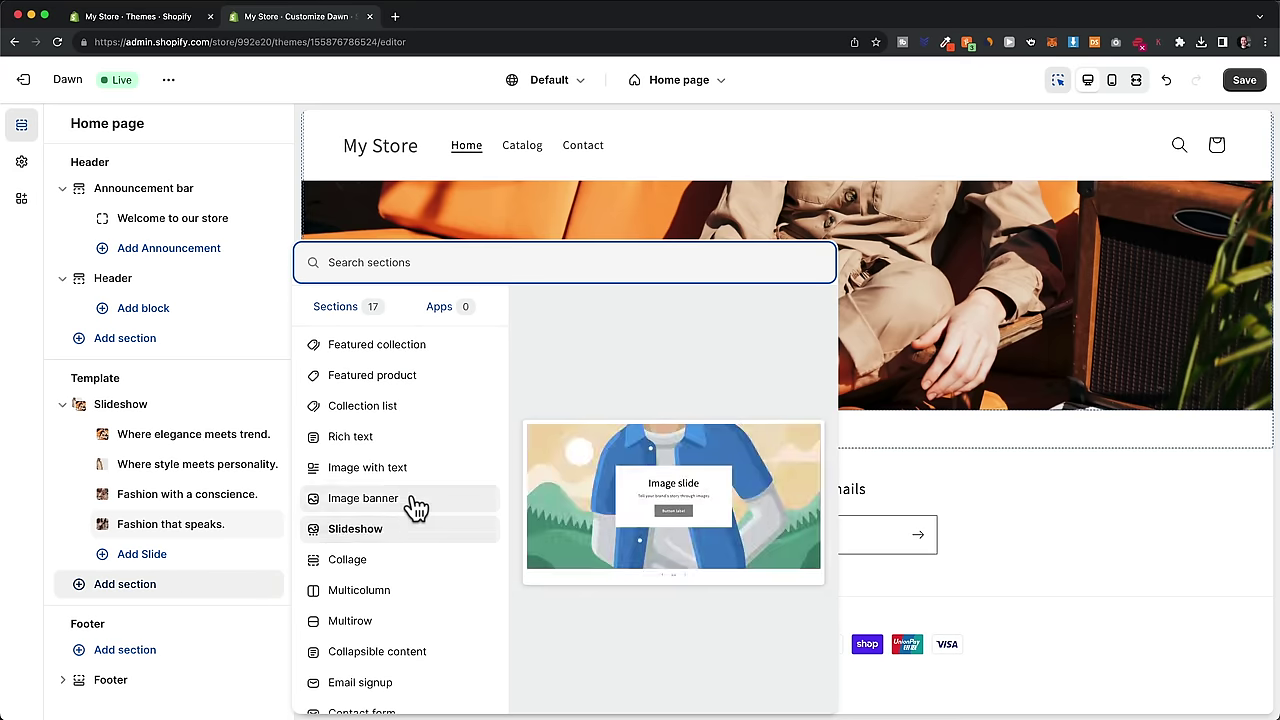
left_click(398, 358)
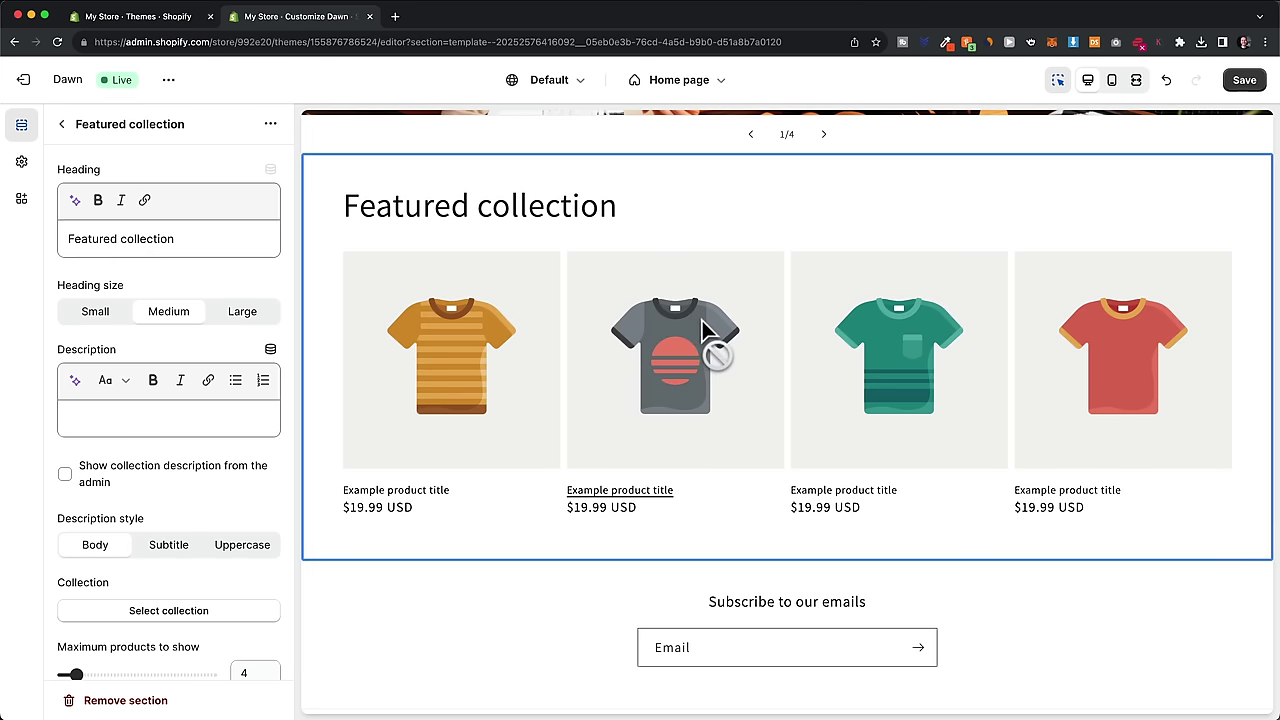
Step: Open the collection selection for the new Featured collection section
scroll(183, 366, "down", 1)
scroll(183, 366, "down", 3)
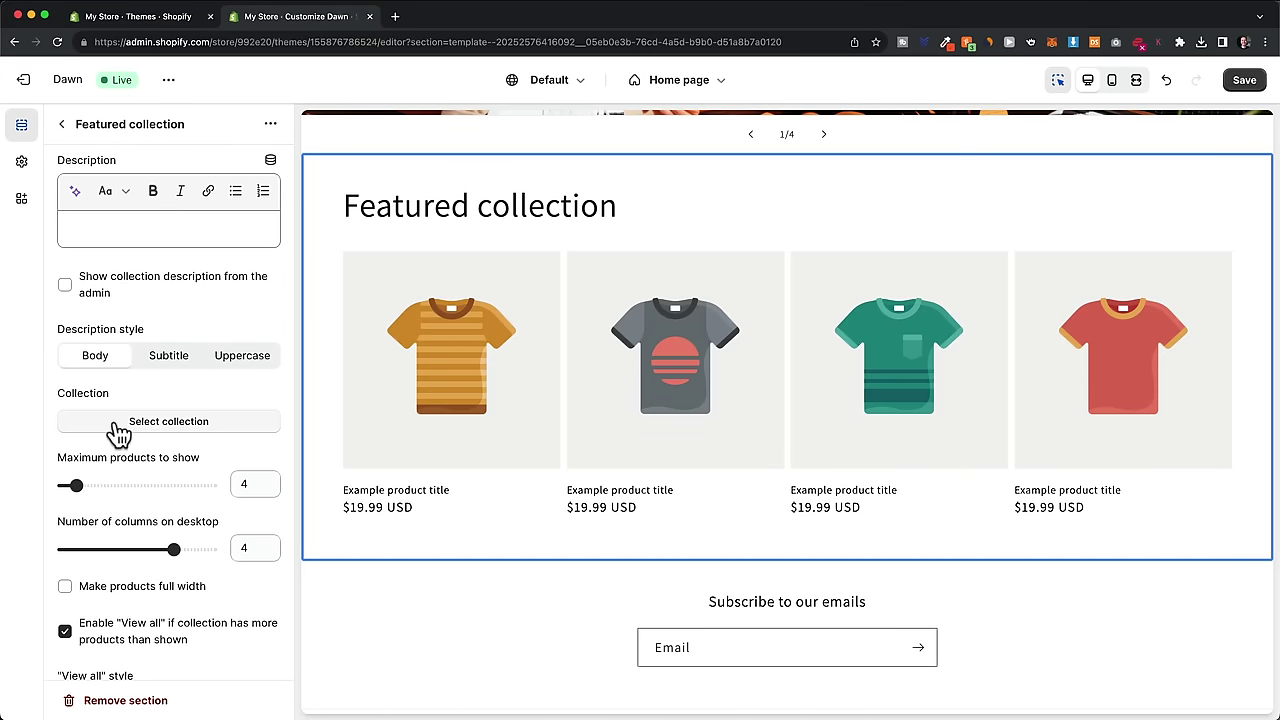
left_click(240, 428)
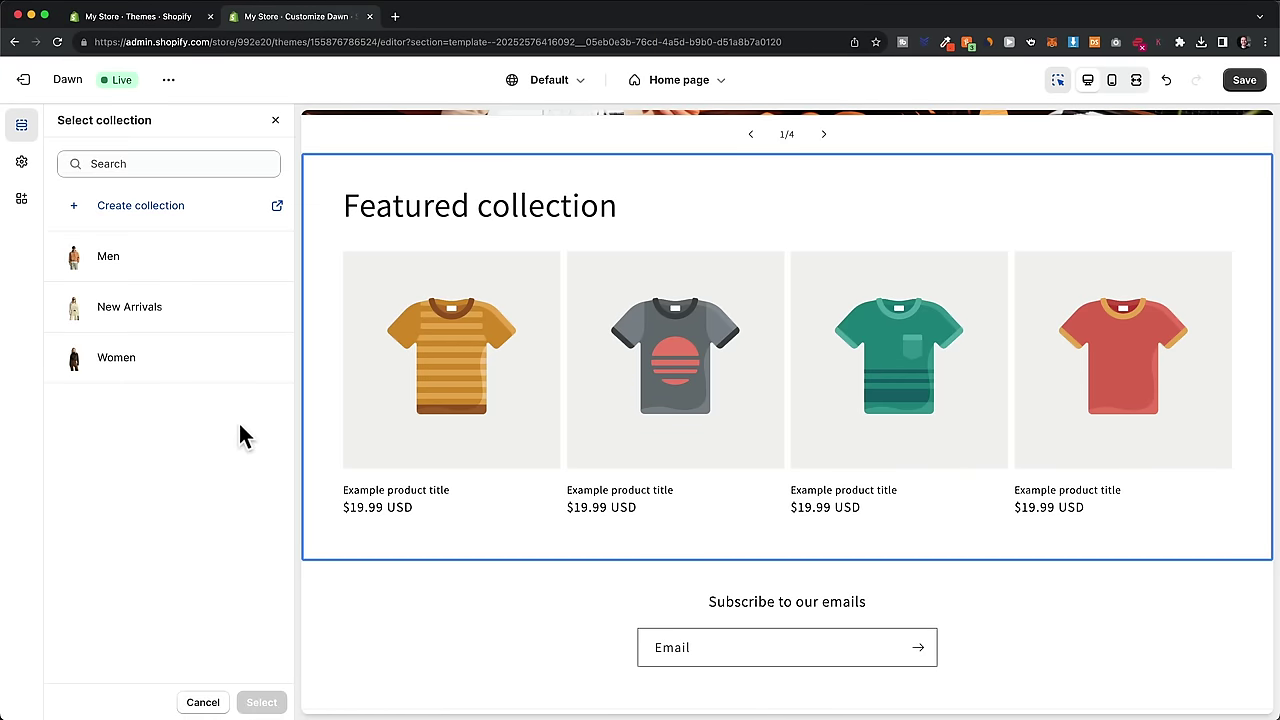
Step: Assign the New Arrivals collection to the Featured collection section and set the section heading to "New Arrivals"
left_click(173, 316)
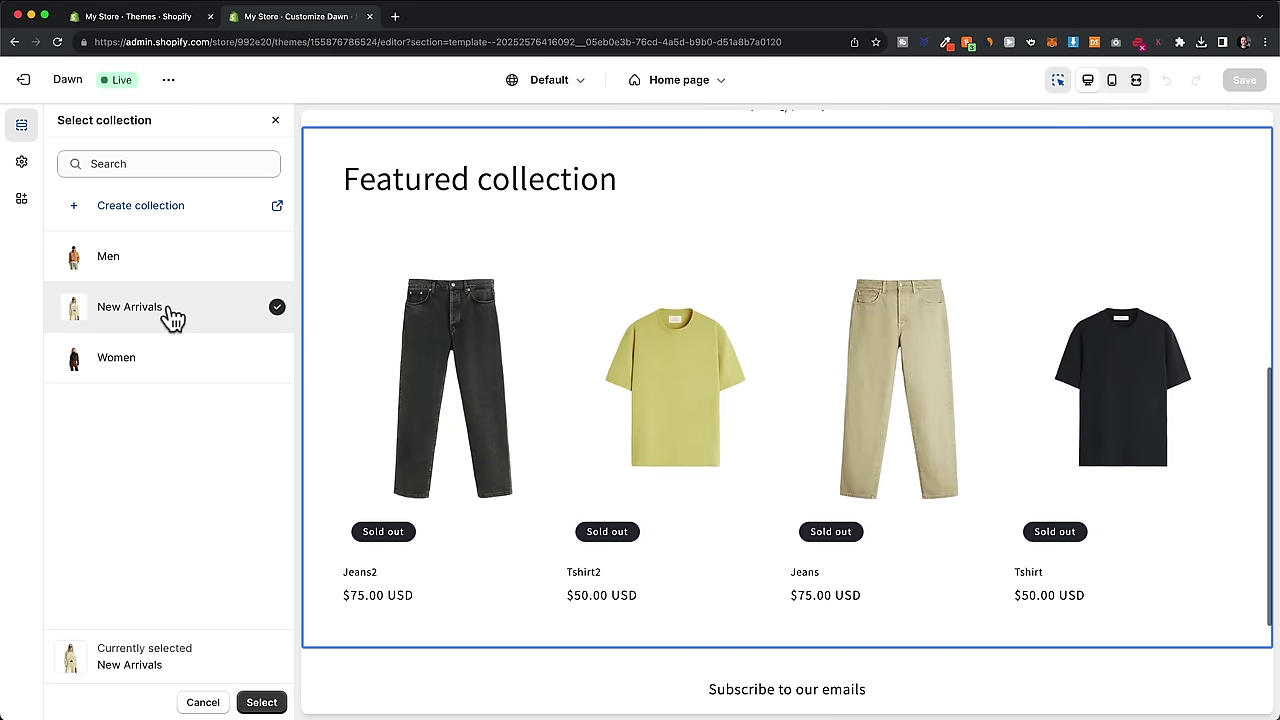
left_click(262, 703)
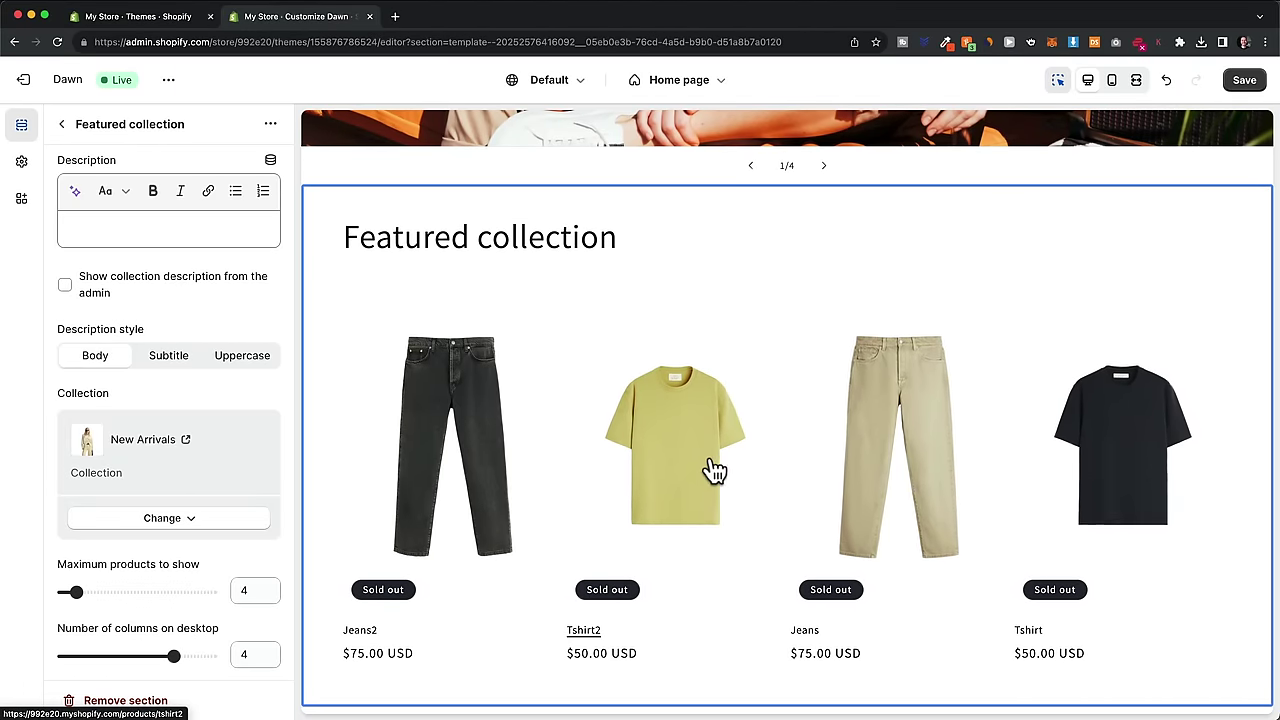
scroll(165, 413, "up", 2)
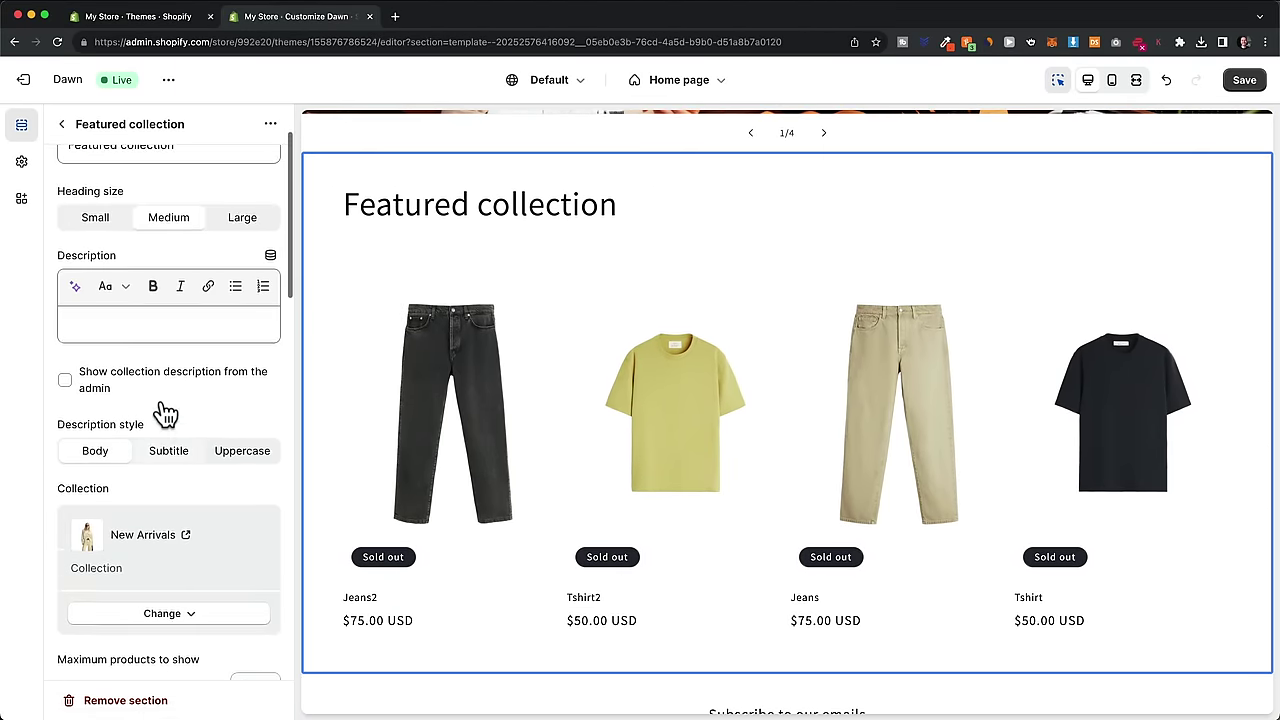
scroll(165, 413, "up", 2)
left_click_drag(186, 244, 71, 240)
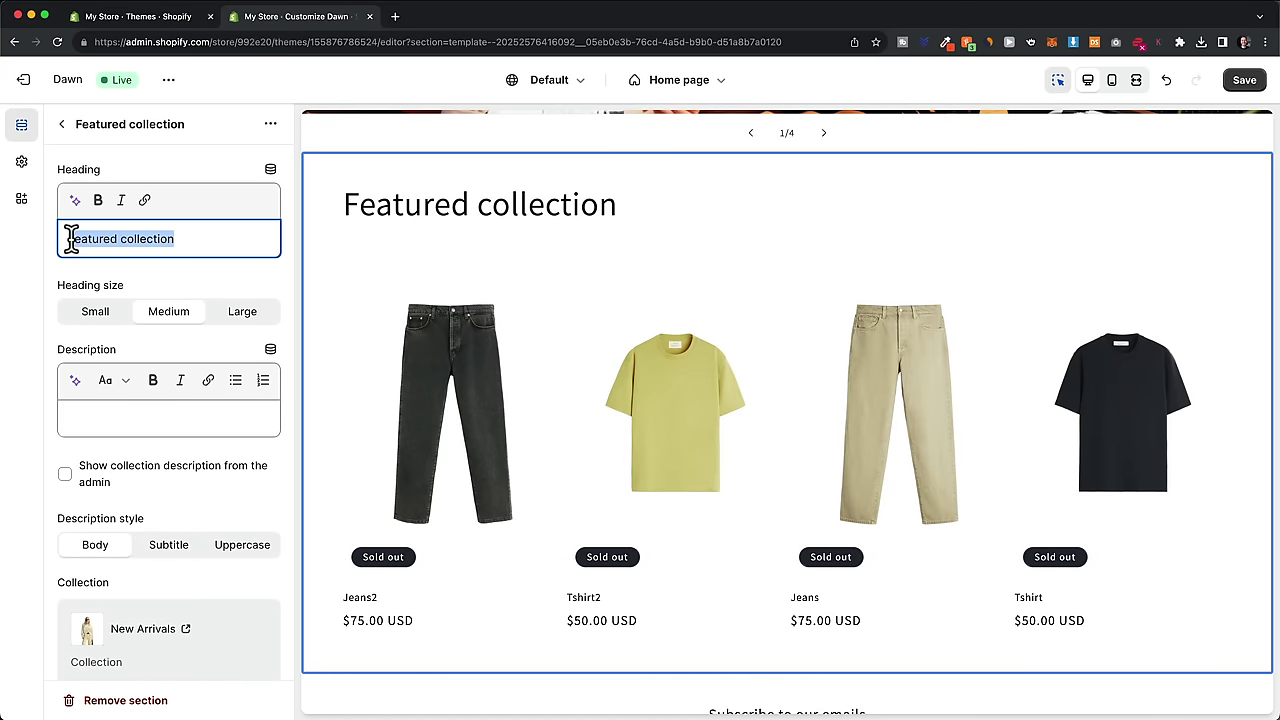
type("New Arrivals")
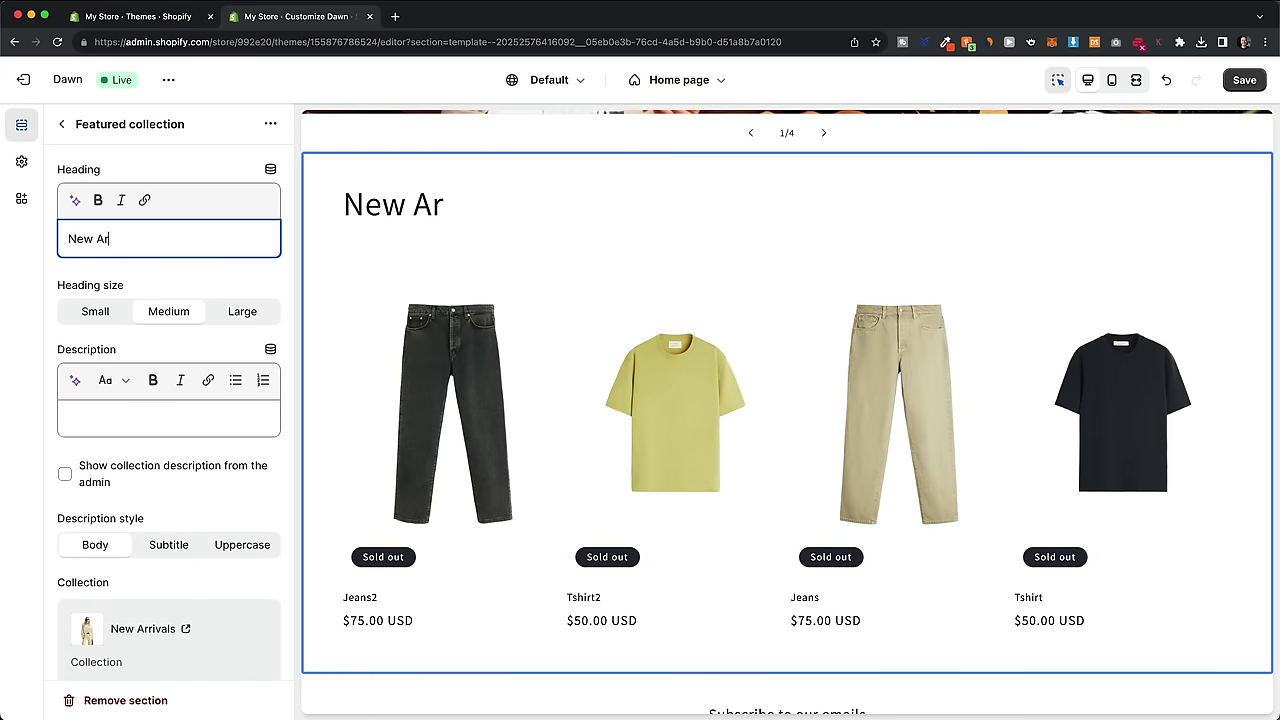
Step: Enter "Check out our new stock." as the description of the Featured collection section
left_click(102, 417)
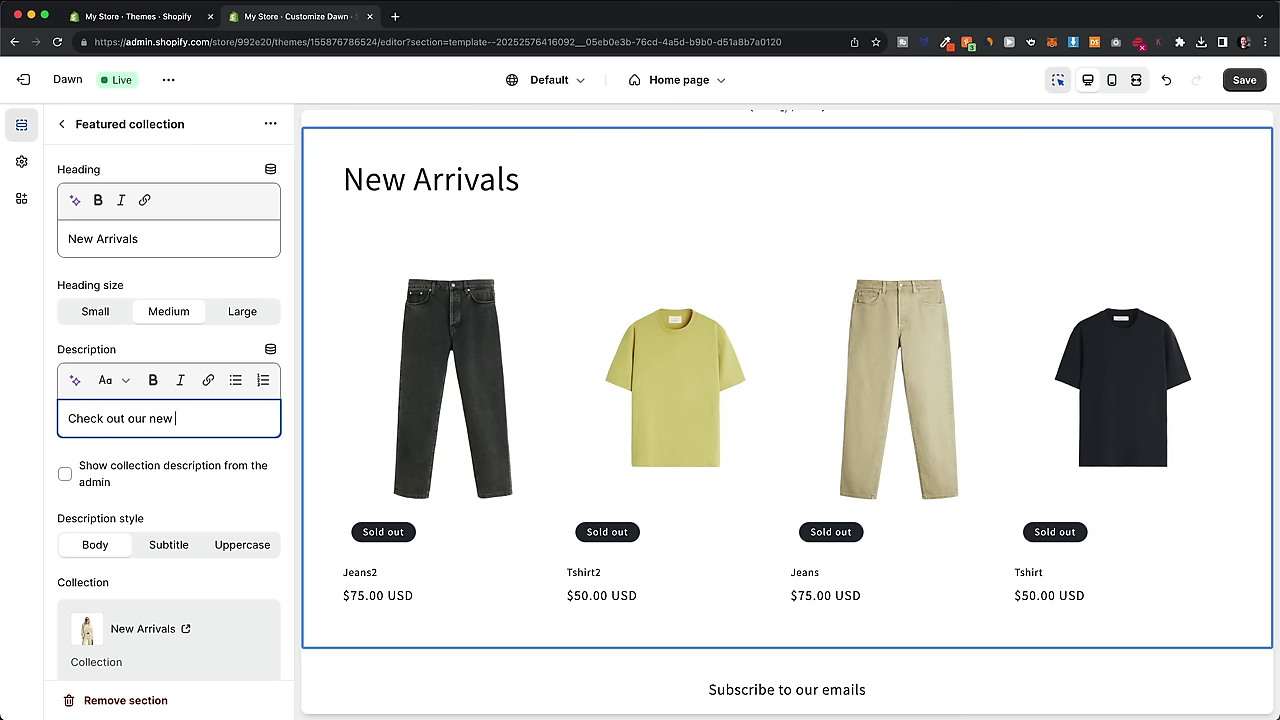
type("Check out our new ssto")
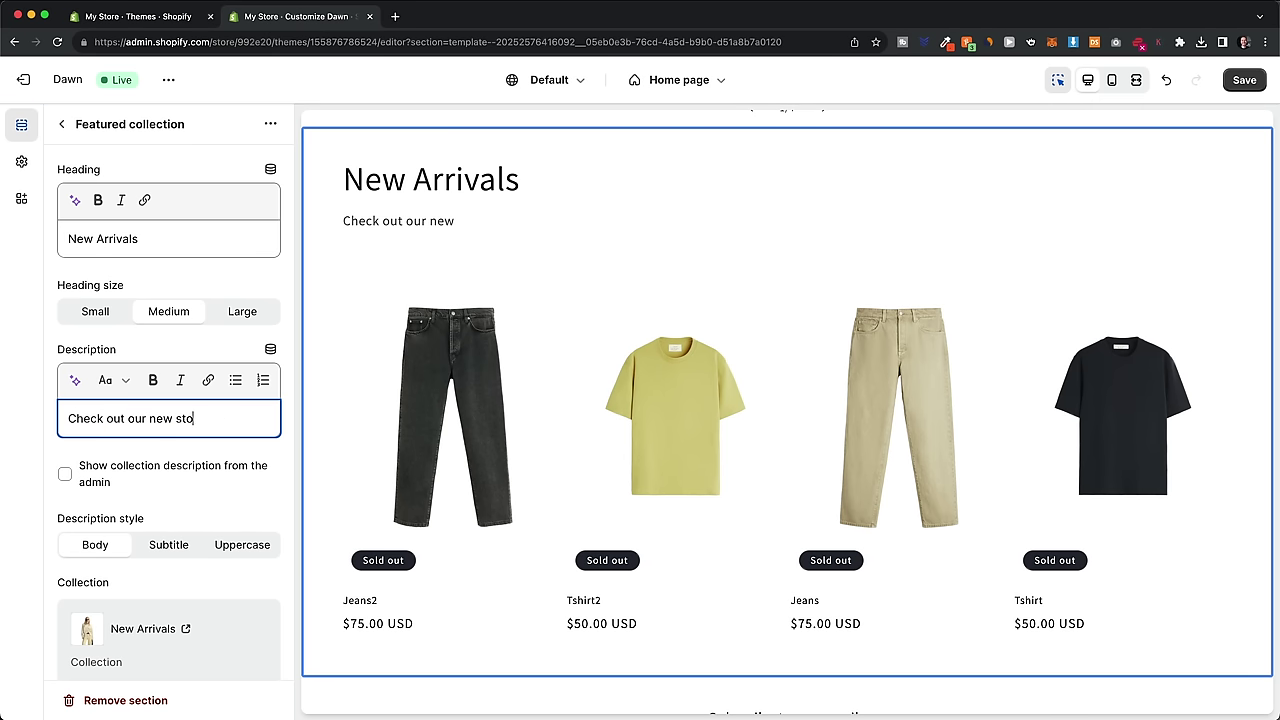
type("ck.")
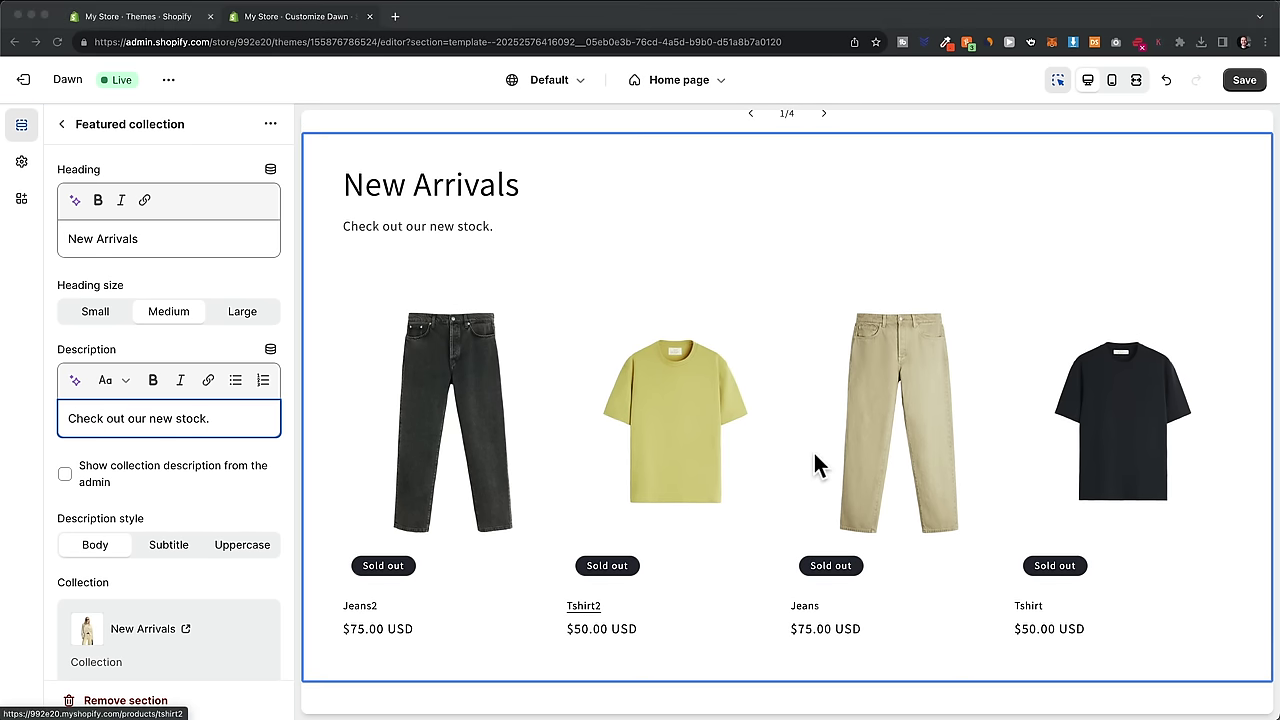
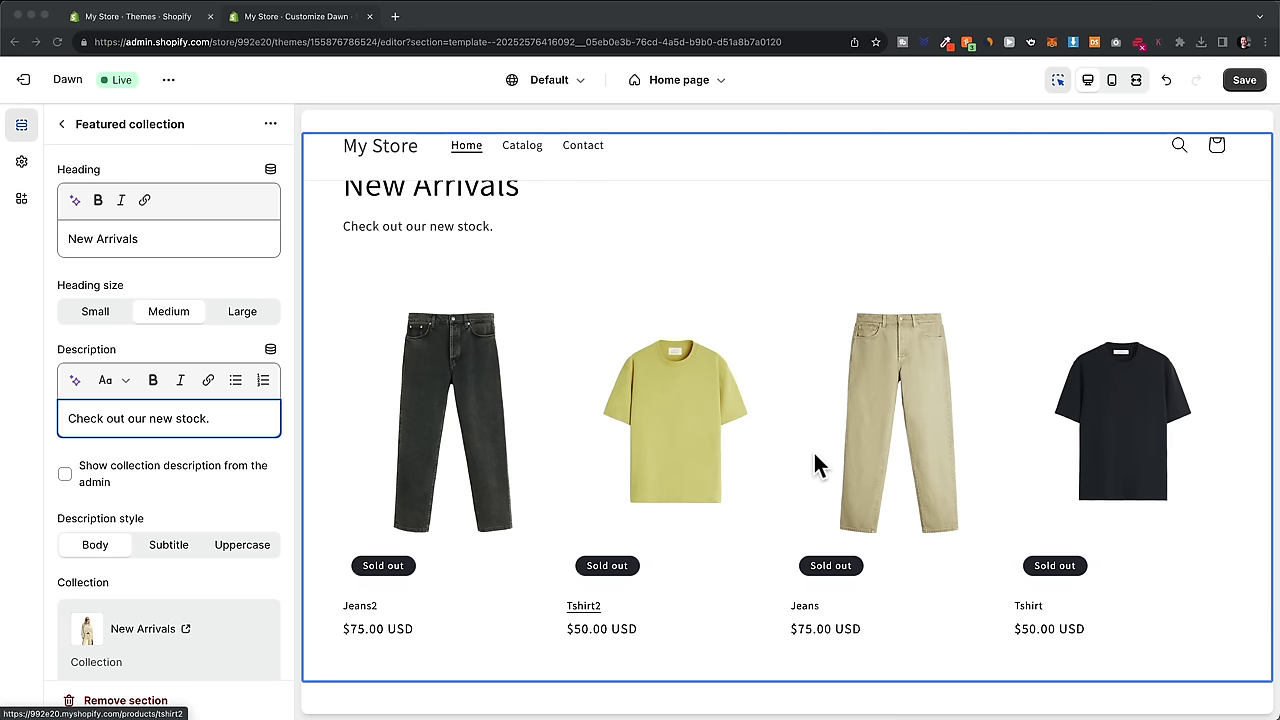
Step: Add a Collection list section below the Featured collection section and set its number of desktop columns to 2
left_click(60, 123)
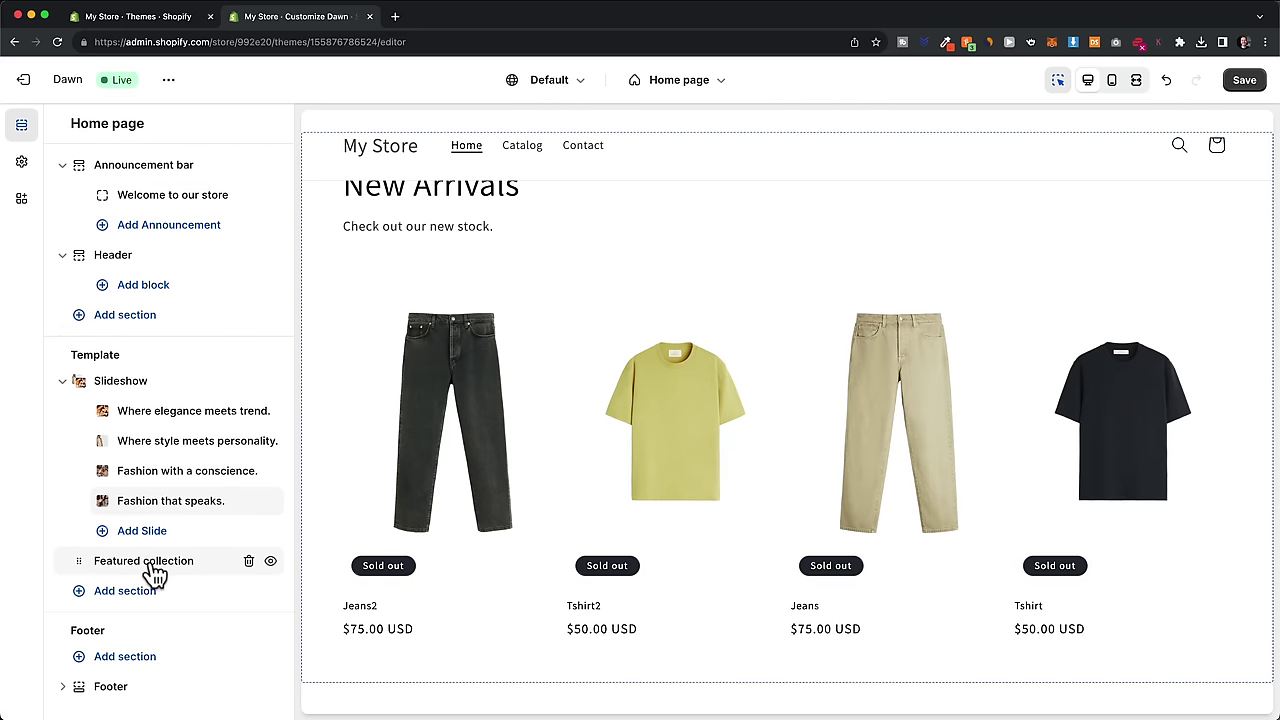
left_click(122, 598)
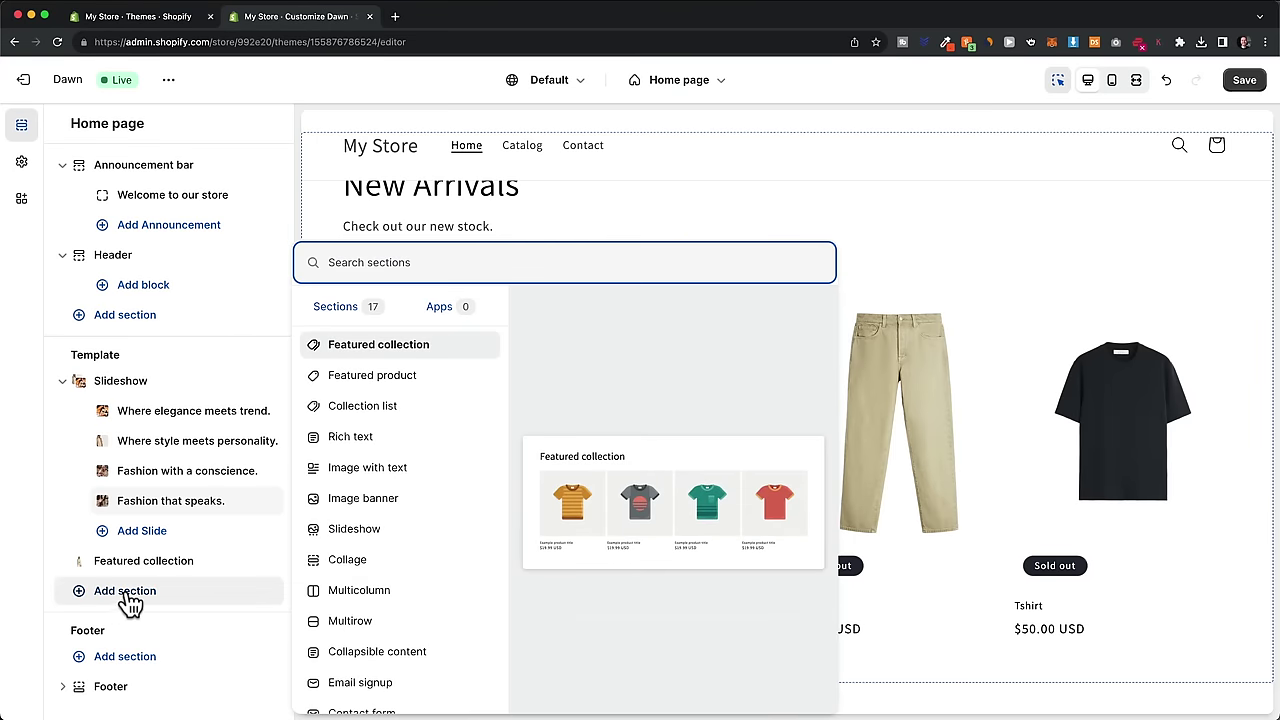
left_click(427, 422)
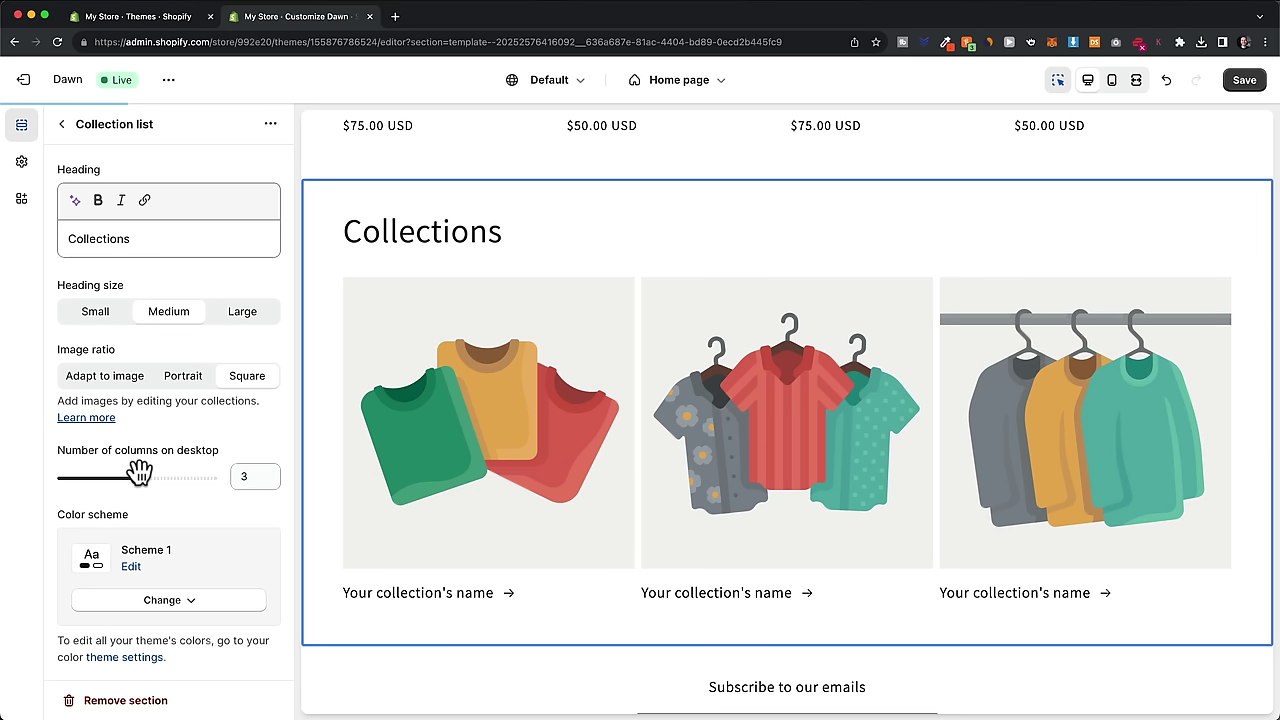
left_click_drag(134, 477, 100, 478)
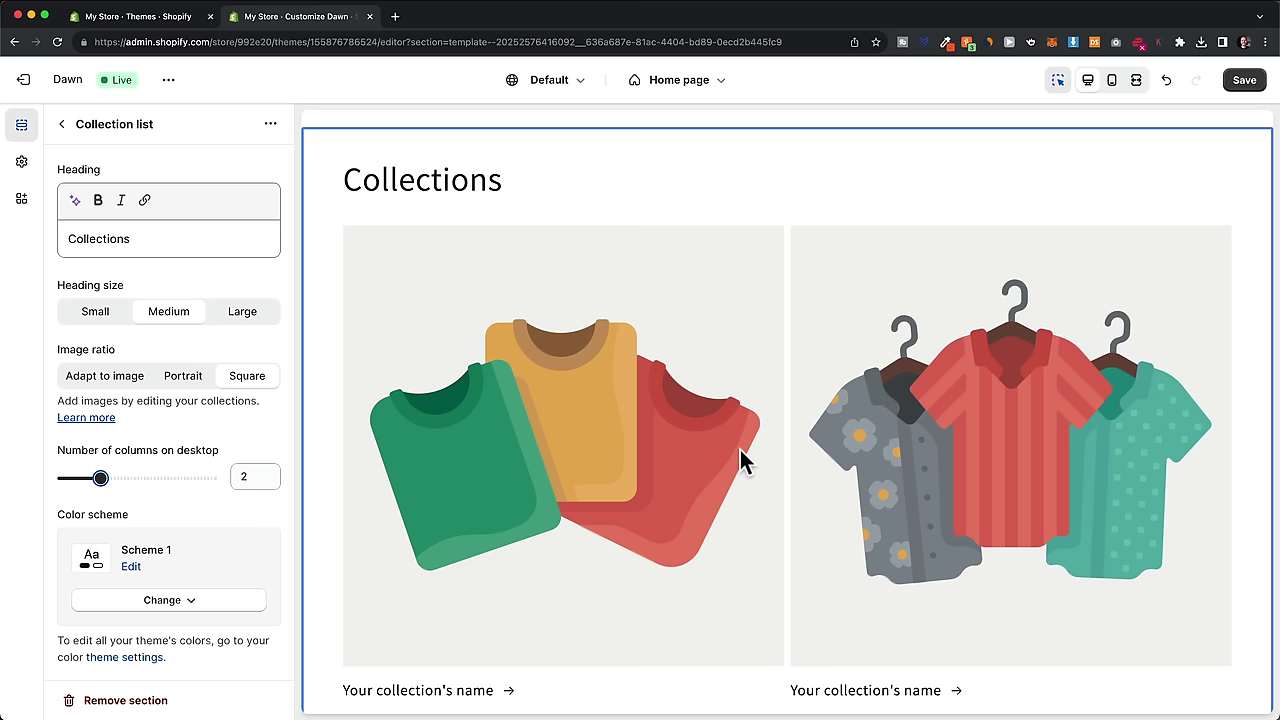
Step: Assign the Women collection to the first block of the Collection list section
left_click(533, 391)
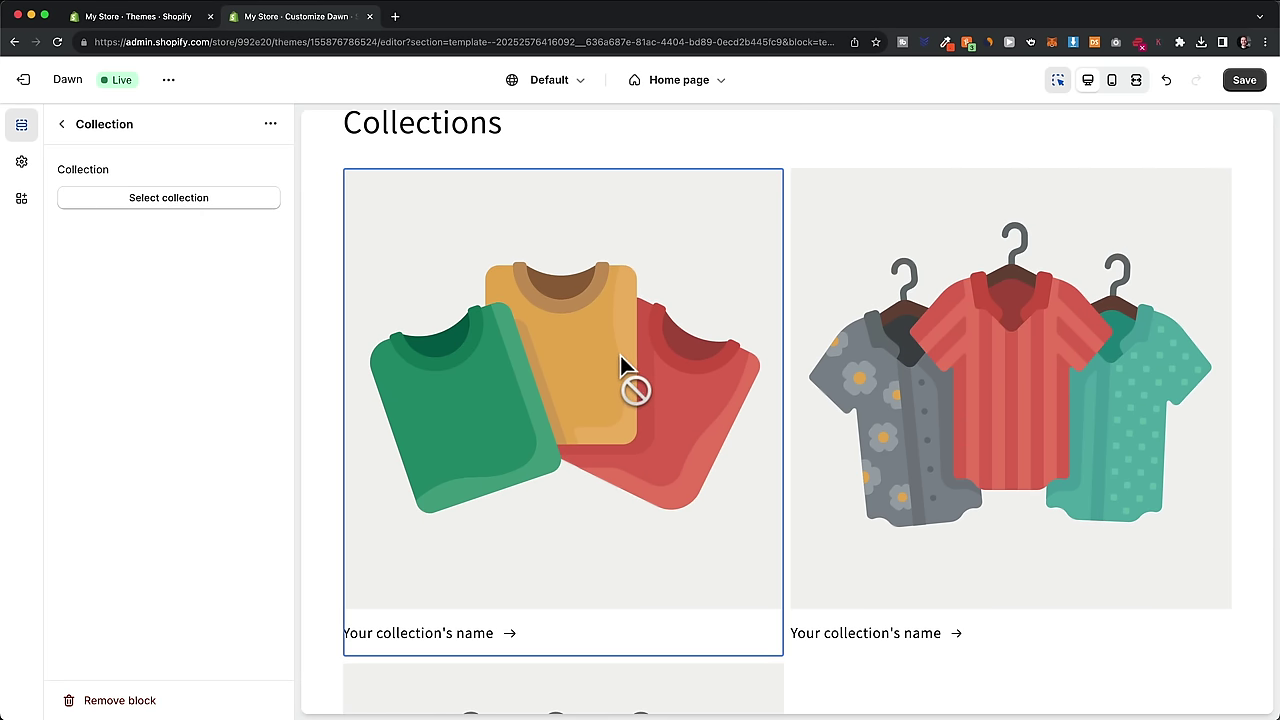
left_click(183, 205)
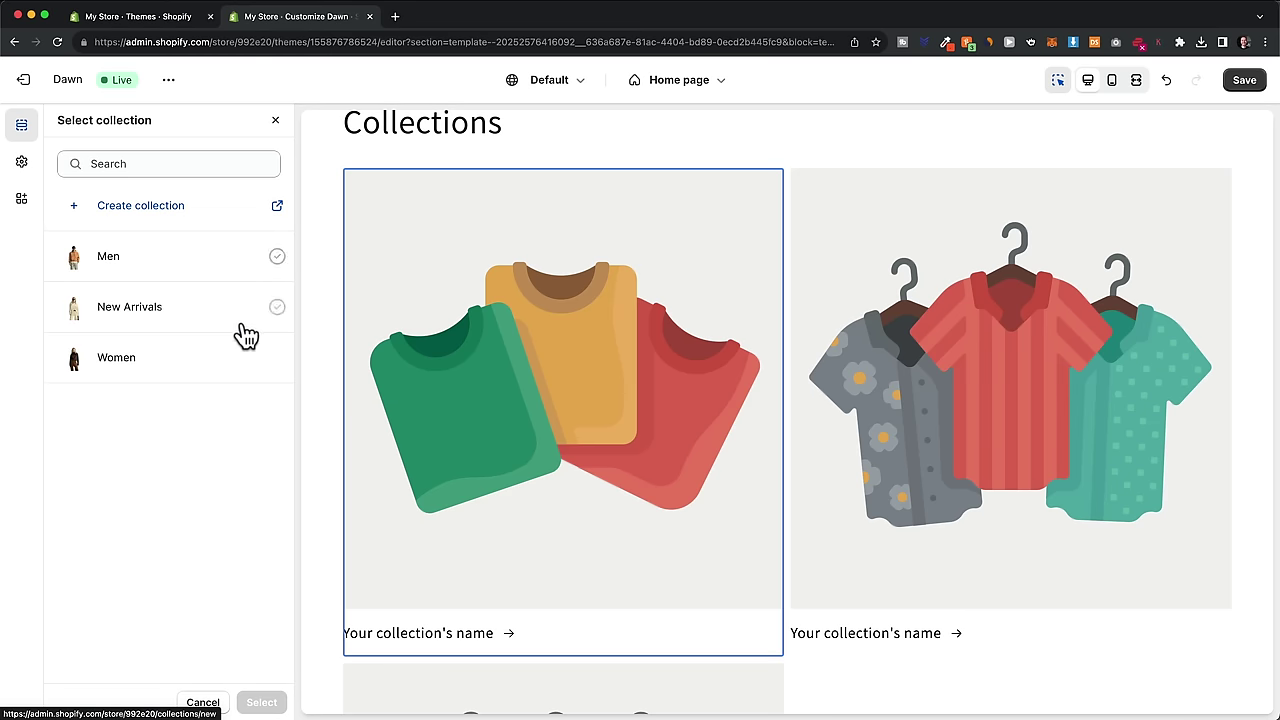
left_click(146, 368)
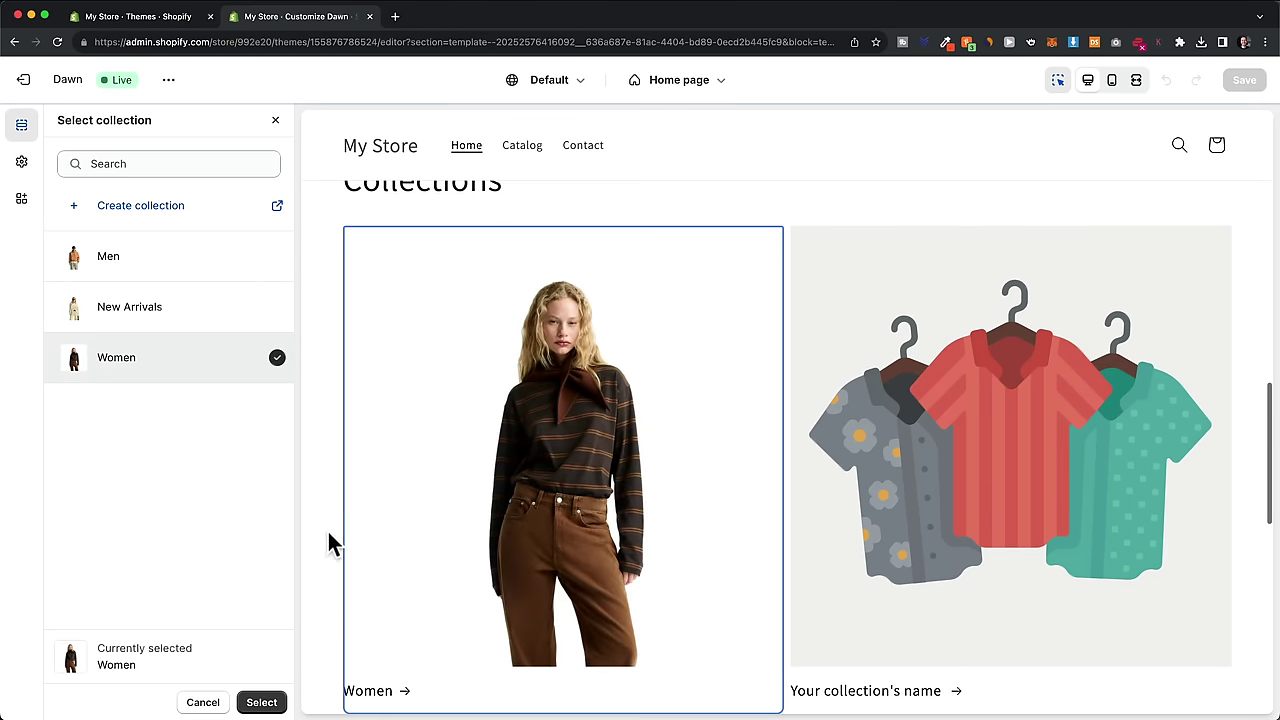
left_click(261, 702)
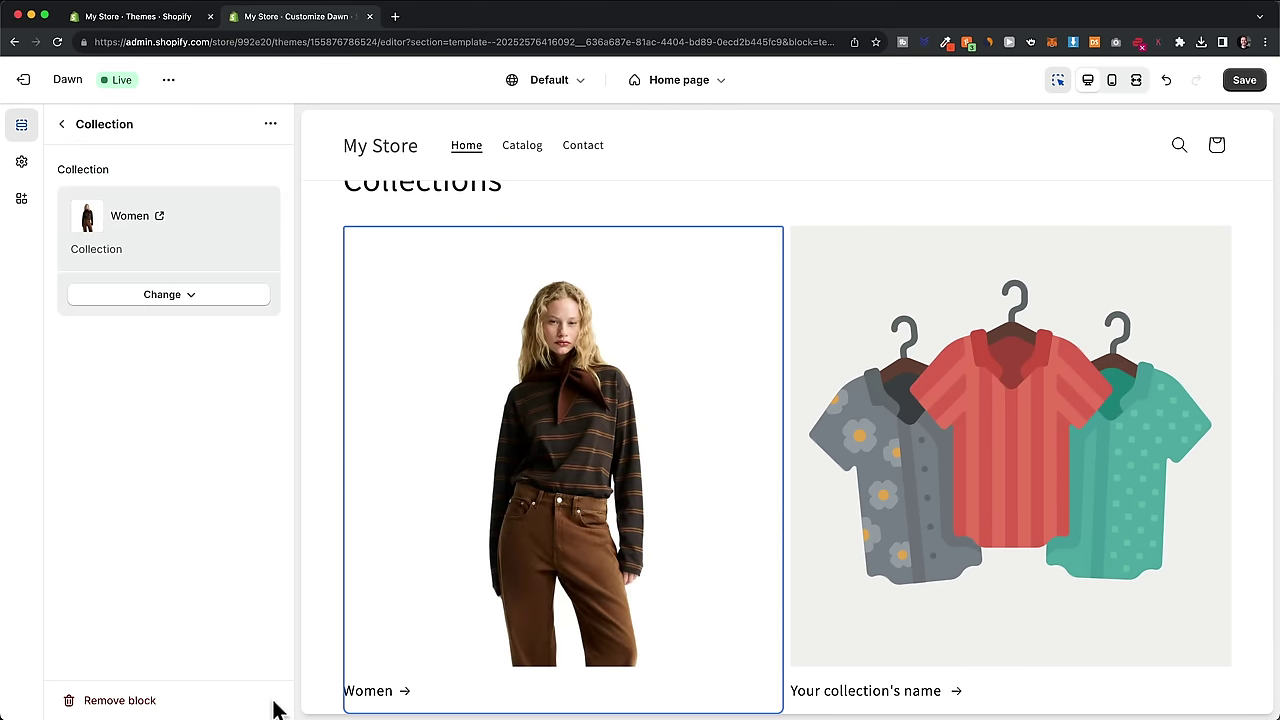
Step: Assign the Men collection to the second block of the Collection list section
left_click(975, 400)
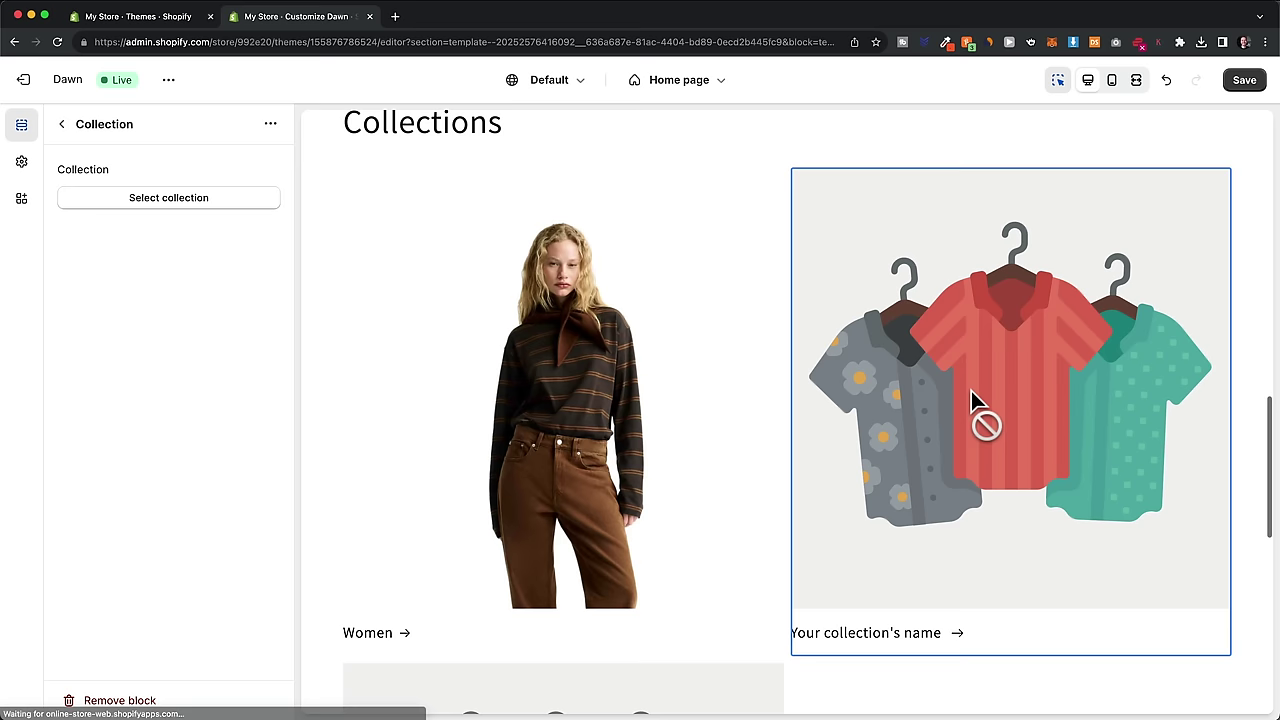
left_click(204, 200)
left_click(135, 258)
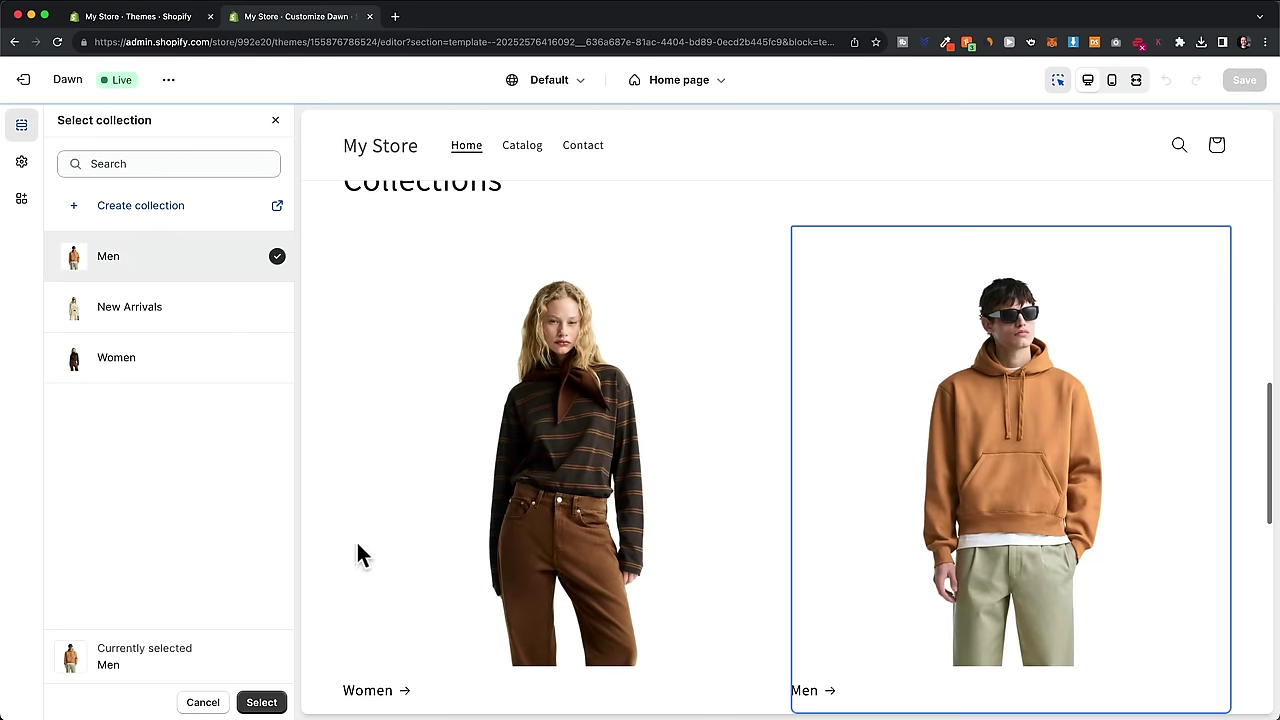
left_click(862, 400)
Step: Delete the unassigned third Collection block from the Collection list section
scroll(862, 410, "down", 5)
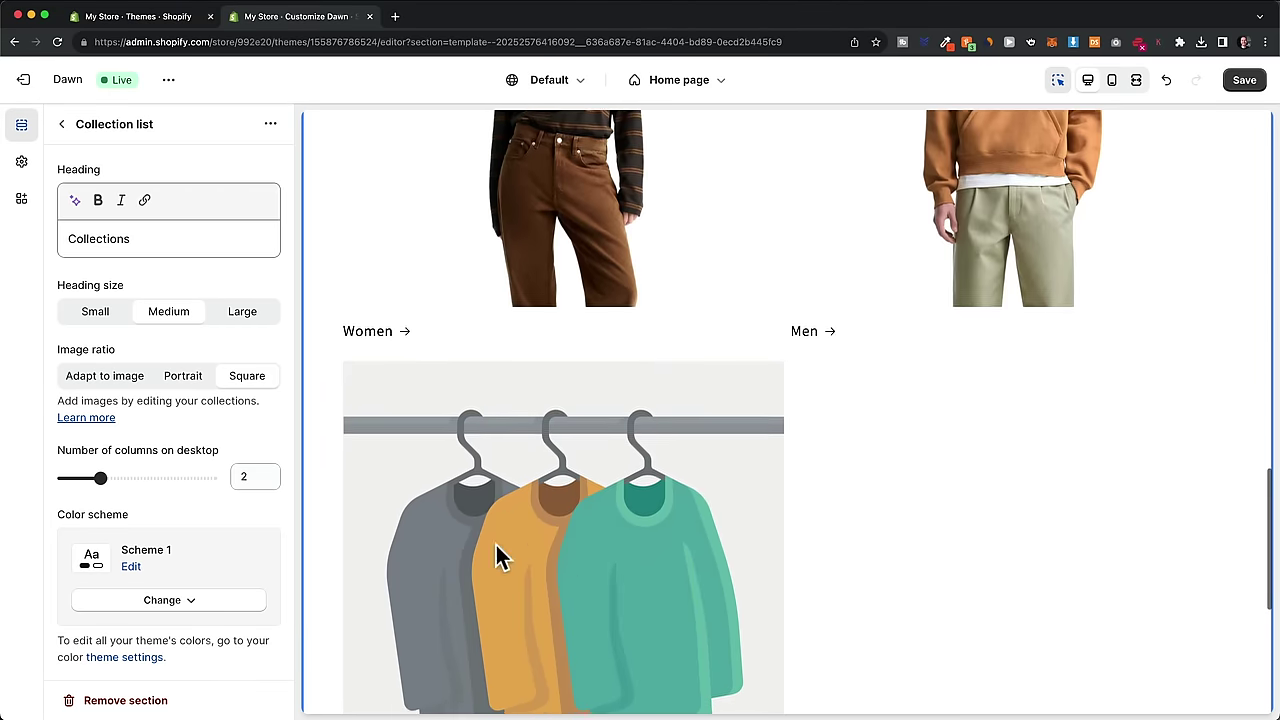
scroll(564, 511, "up", 1)
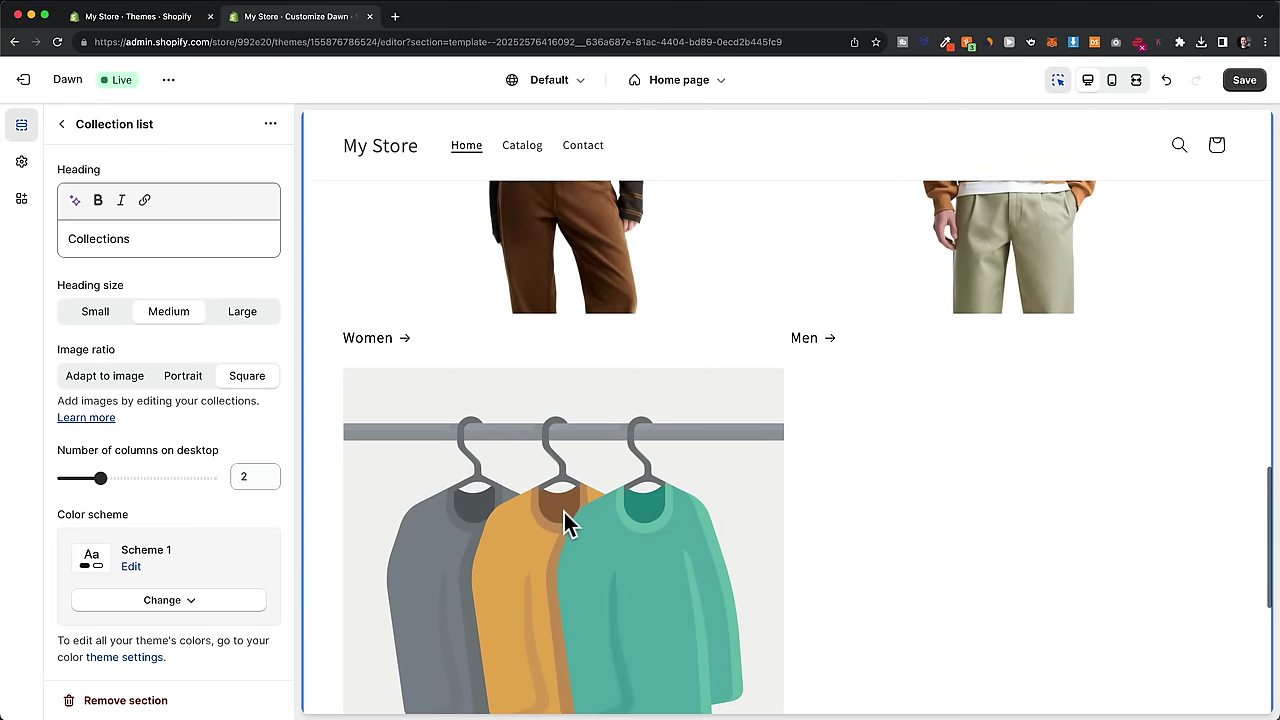
left_click(62, 126)
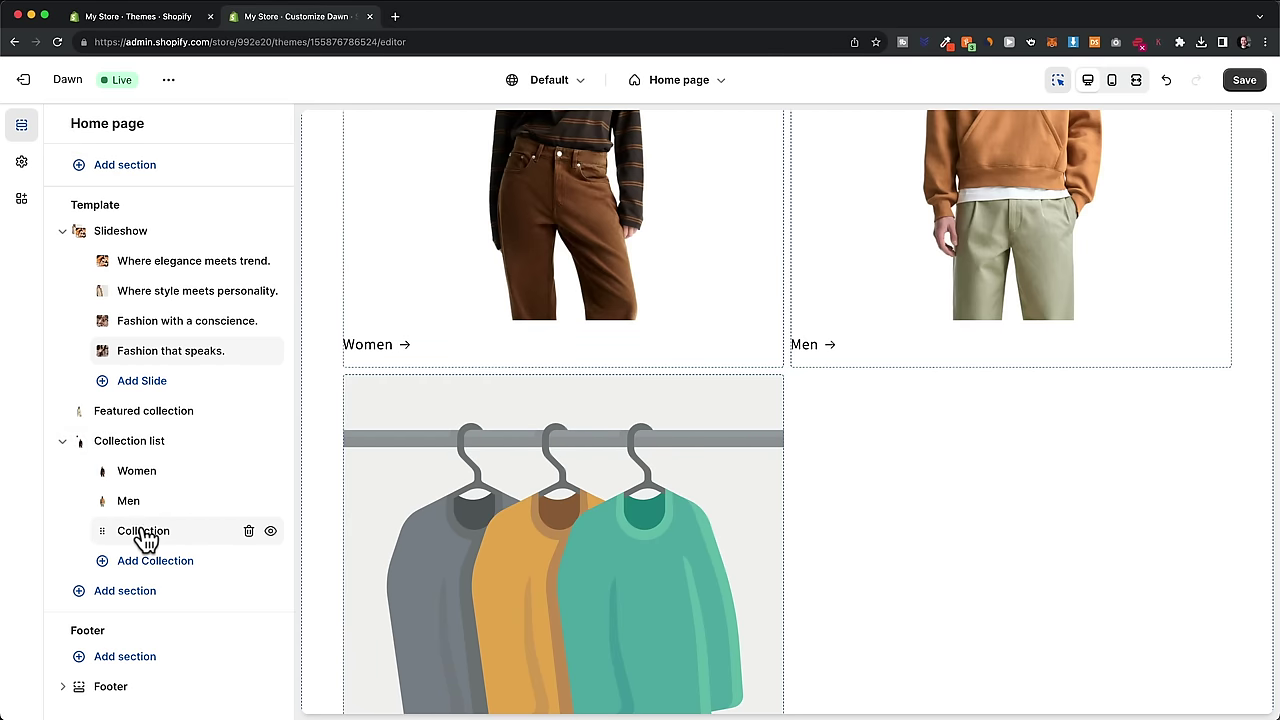
left_click(248, 530)
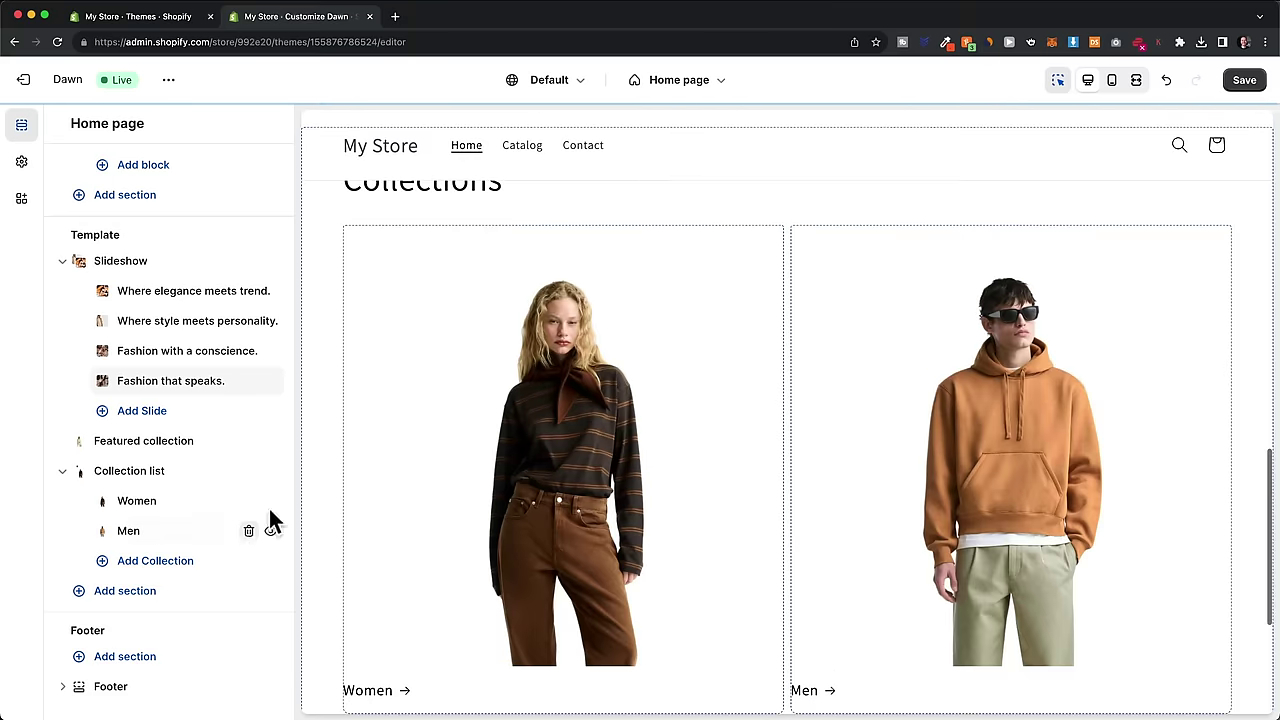
scroll(747, 399, "down", 2)
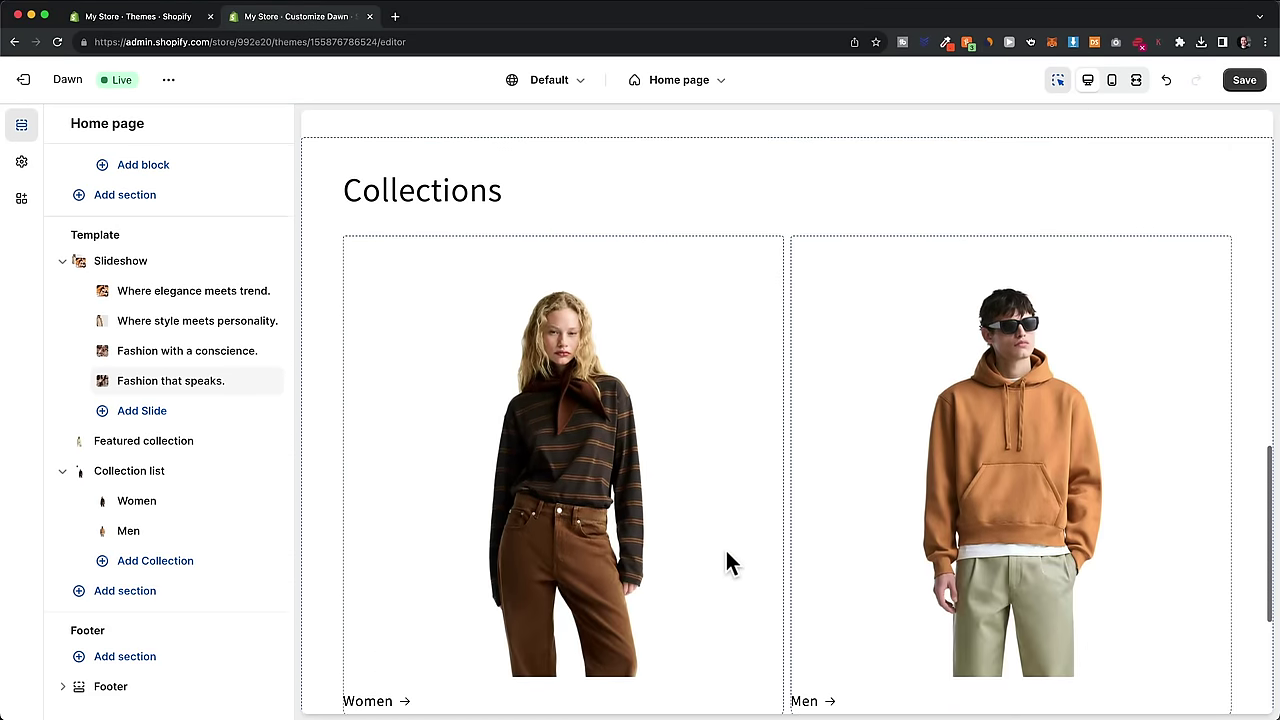
left_click(504, 155)
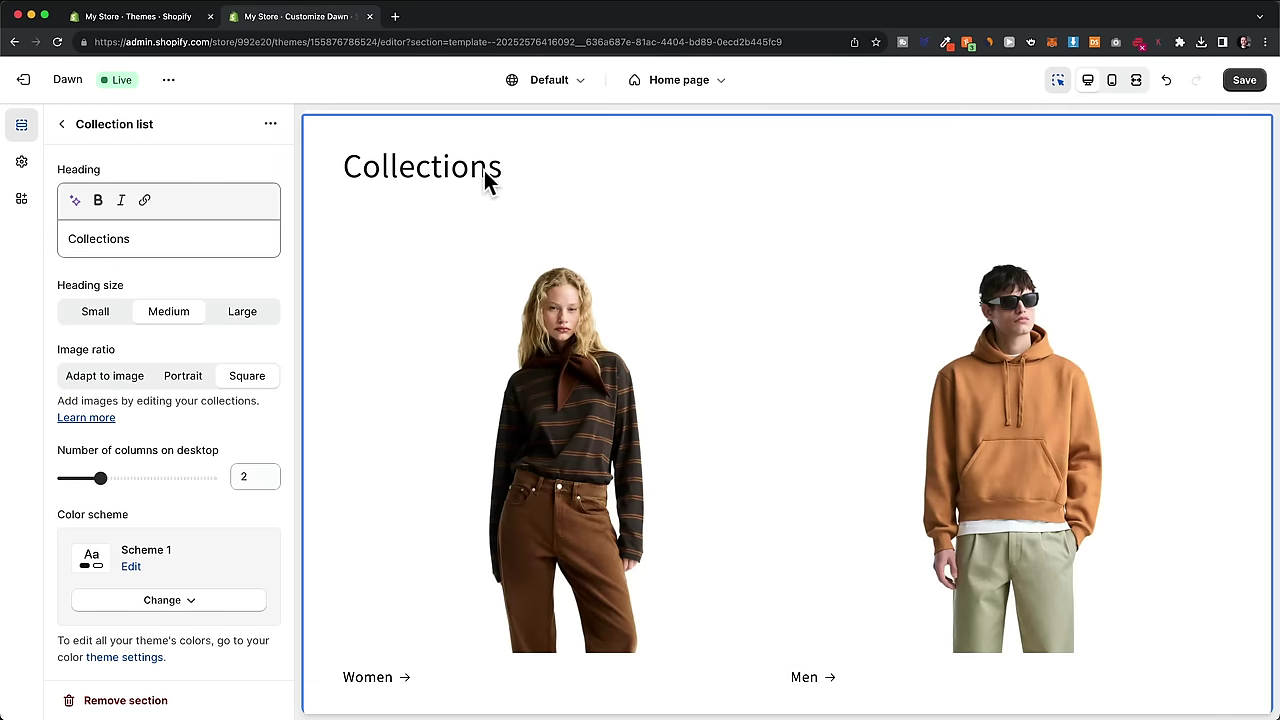
left_click(548, 340)
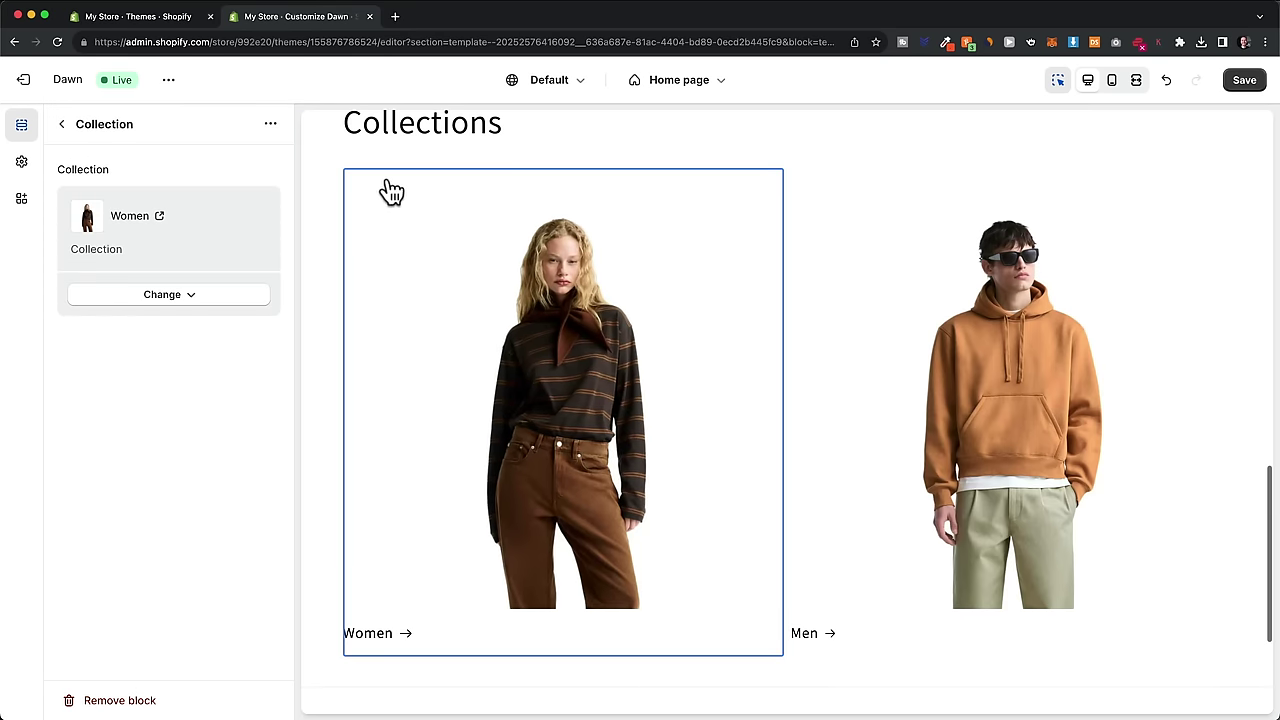
left_click(395, 148)
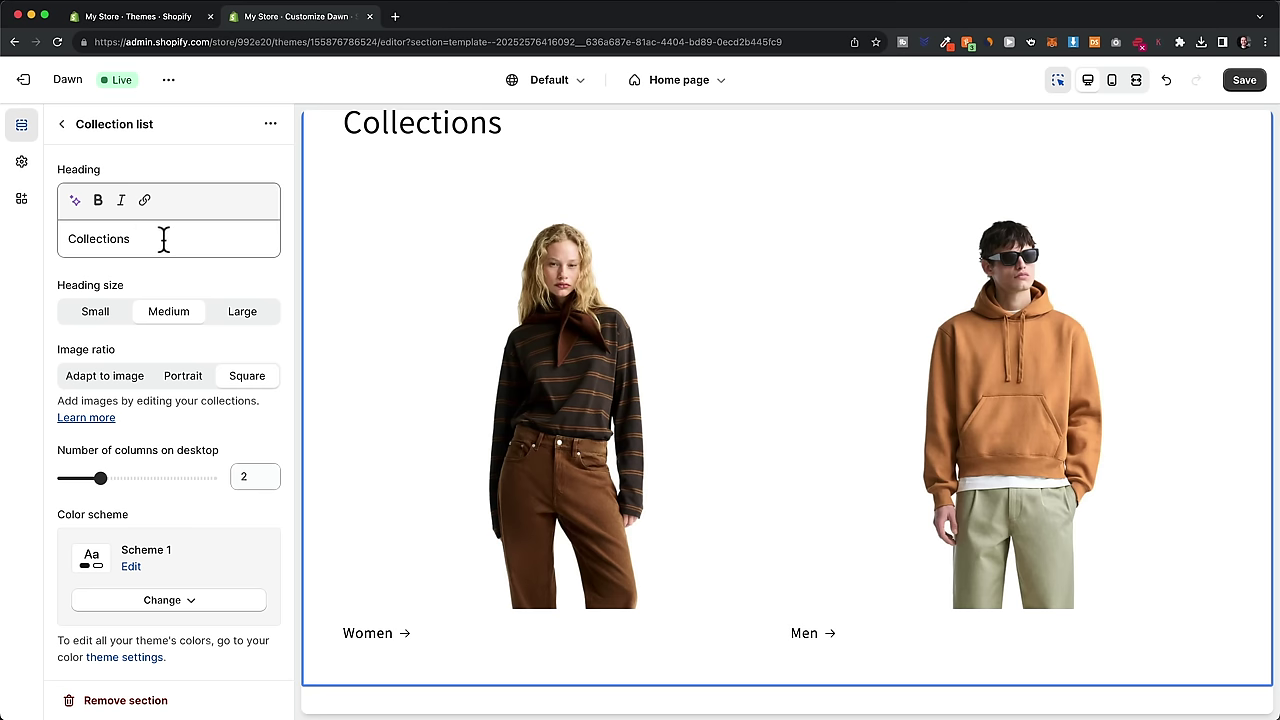
left_click_drag(163, 240, 71, 241)
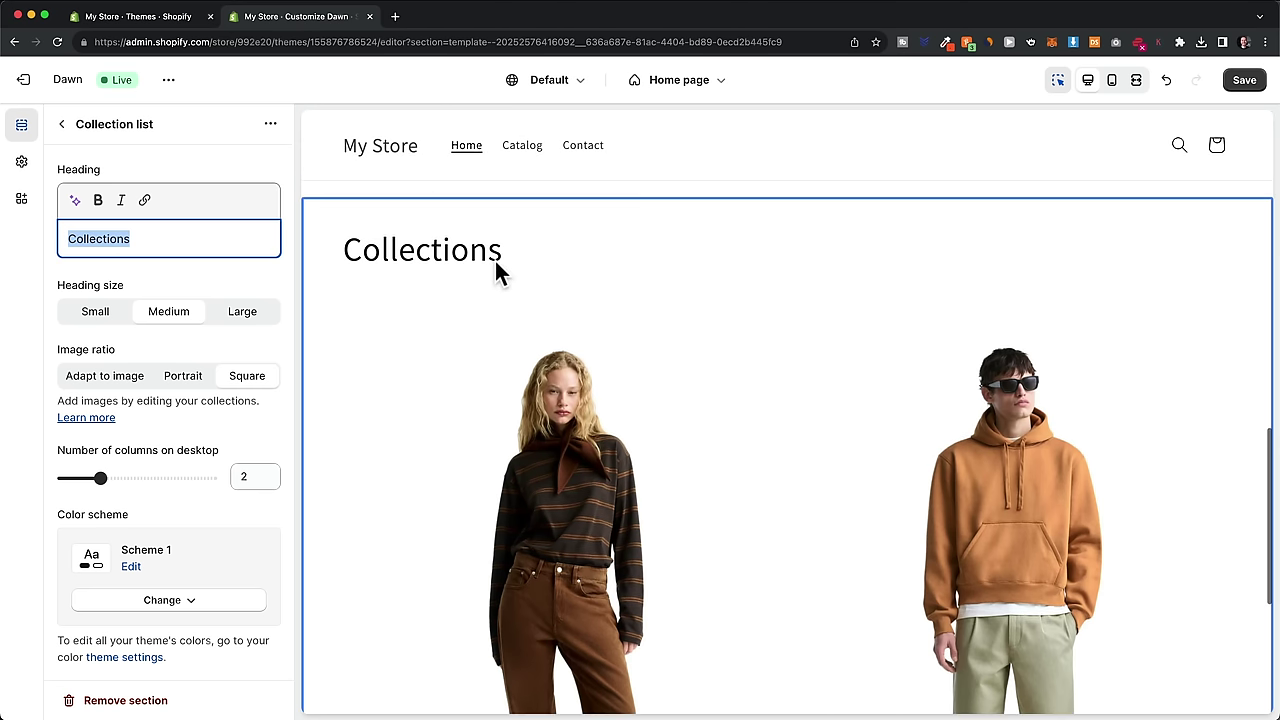
left_click(873, 515)
Step: Remove the empty placeholder collection block below the Women and Men collections
scroll(873, 515, "down", 5)
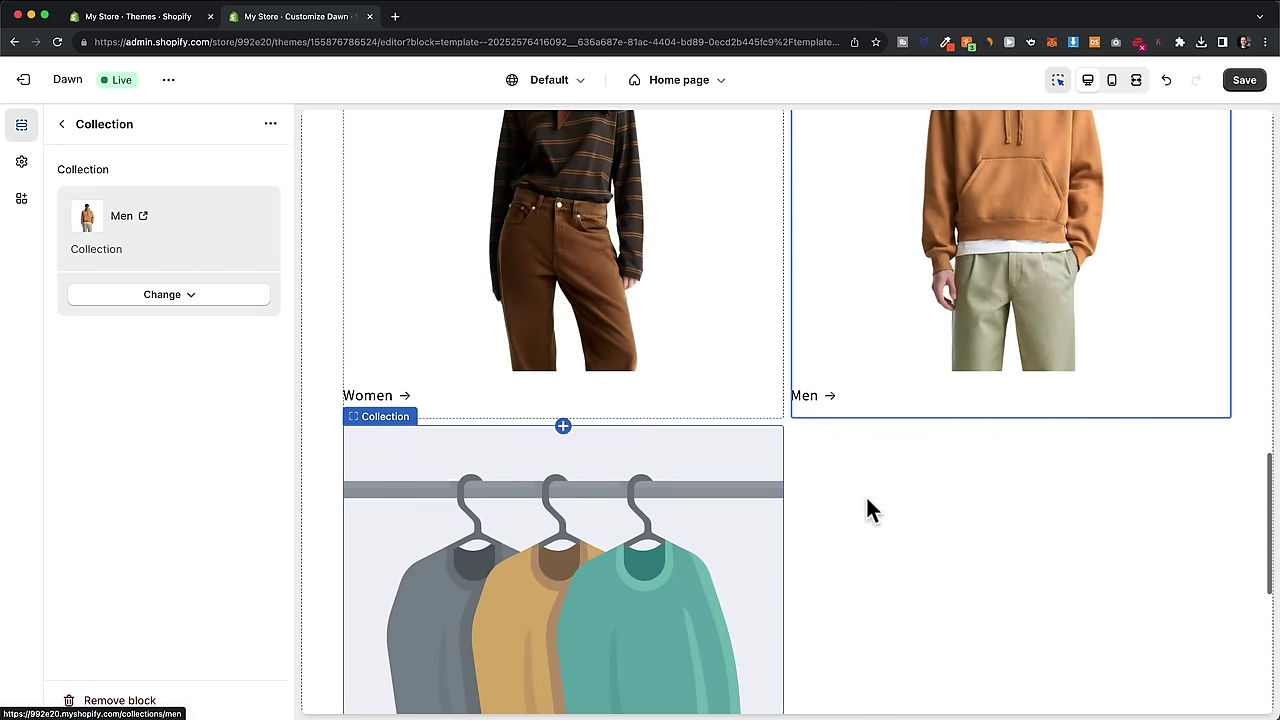
scroll(563, 410, "down", 1)
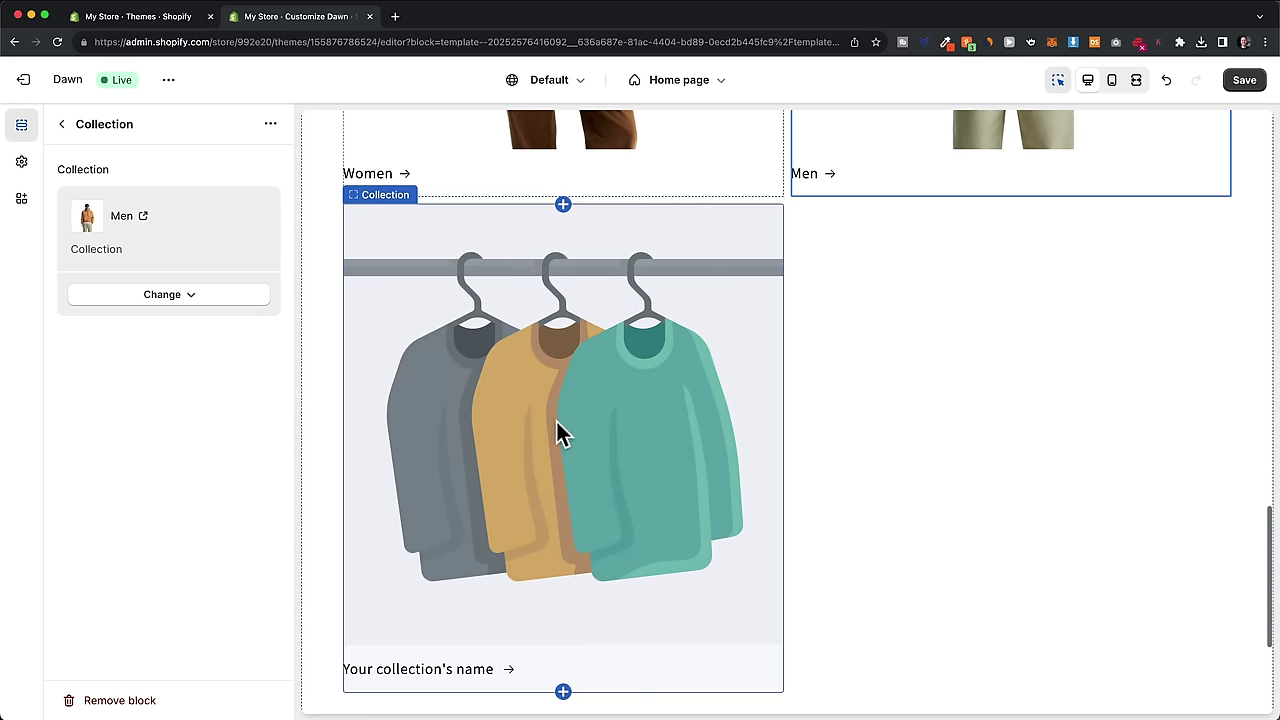
left_click(625, 340)
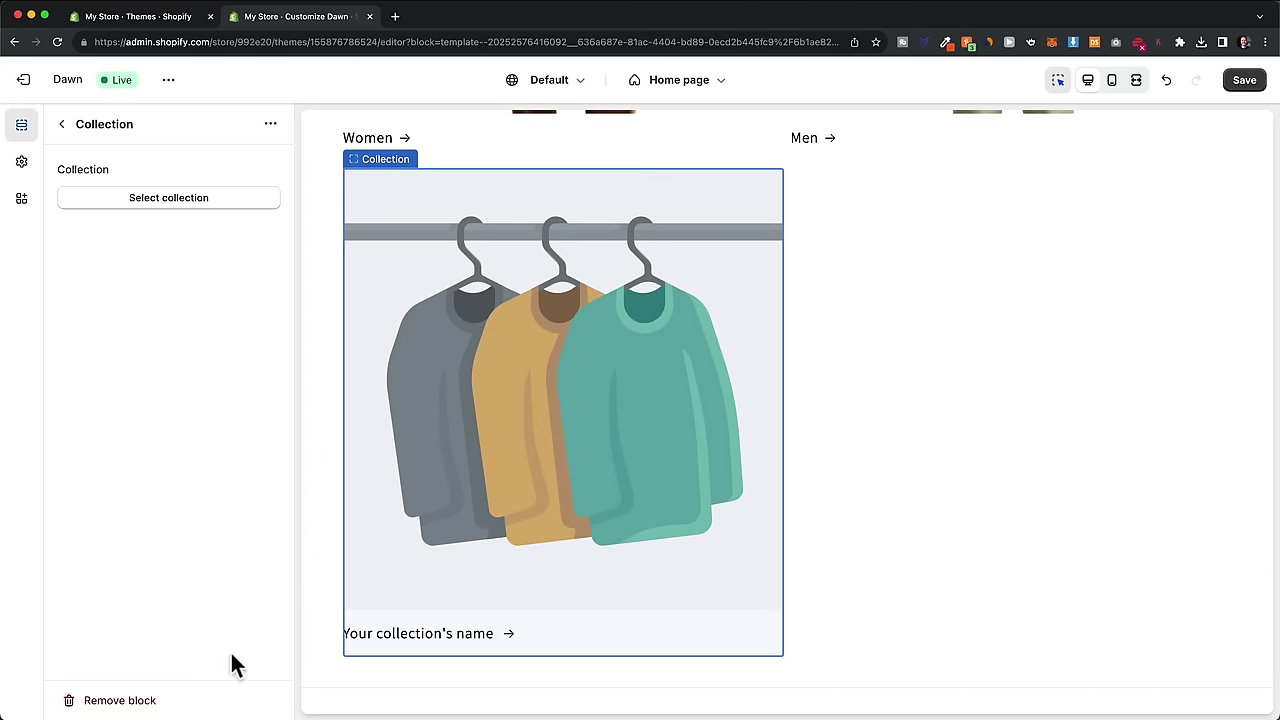
left_click(120, 703)
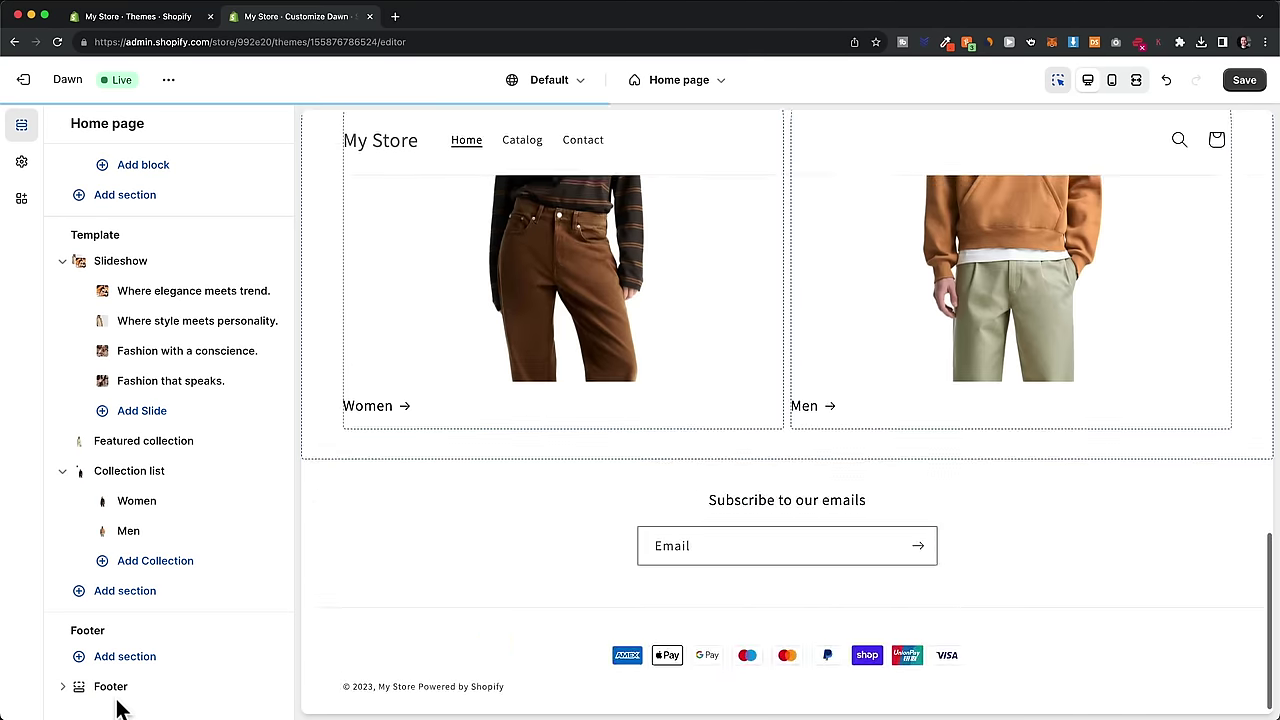
Step: Set the heading of the Collection list section to "Find your style"
scroll(793, 404, "down", 2)
scroll(793, 403, "up", 2)
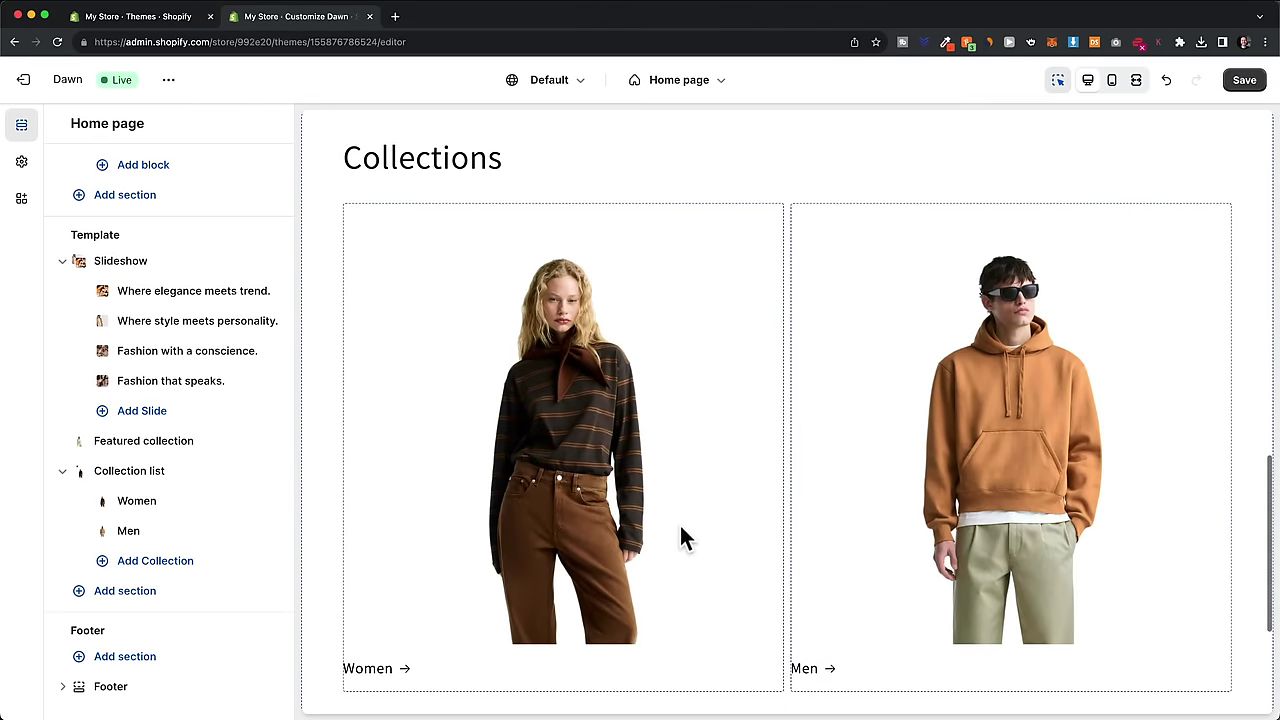
scroll(640, 413, "up", 1)
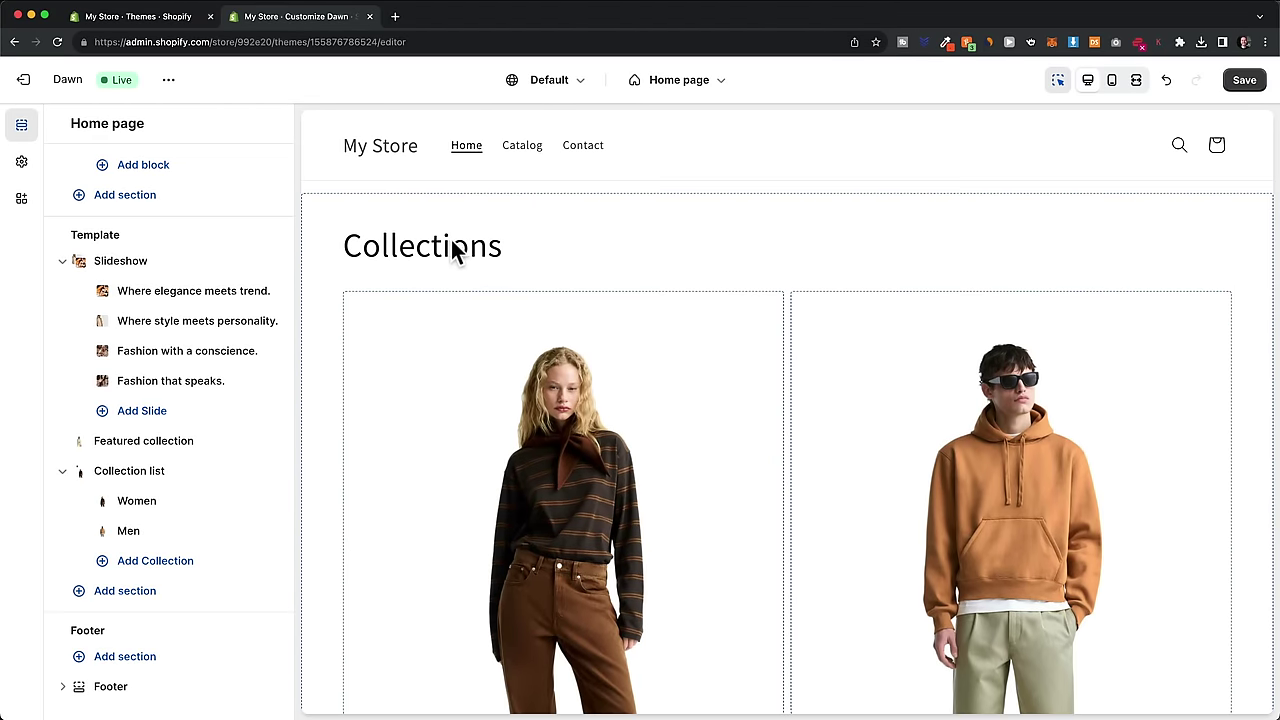
left_click(151, 472)
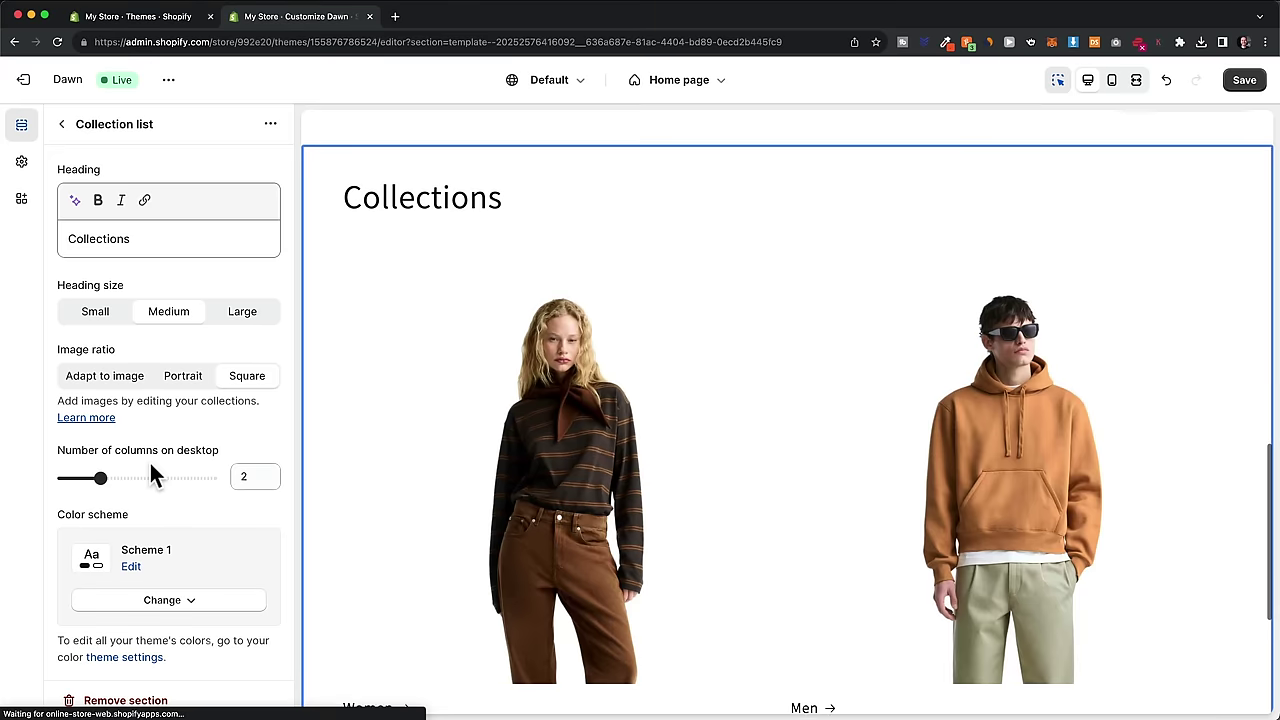
left_click_drag(154, 238, 83, 243)
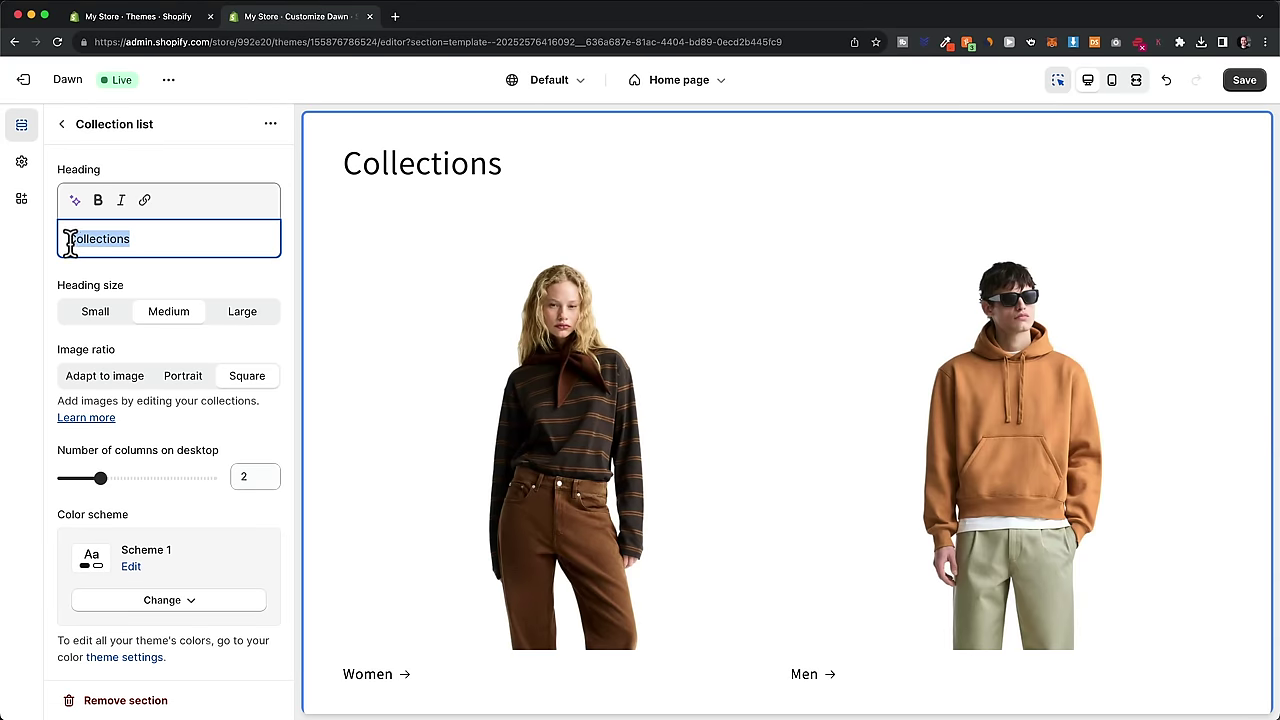
type("Find")
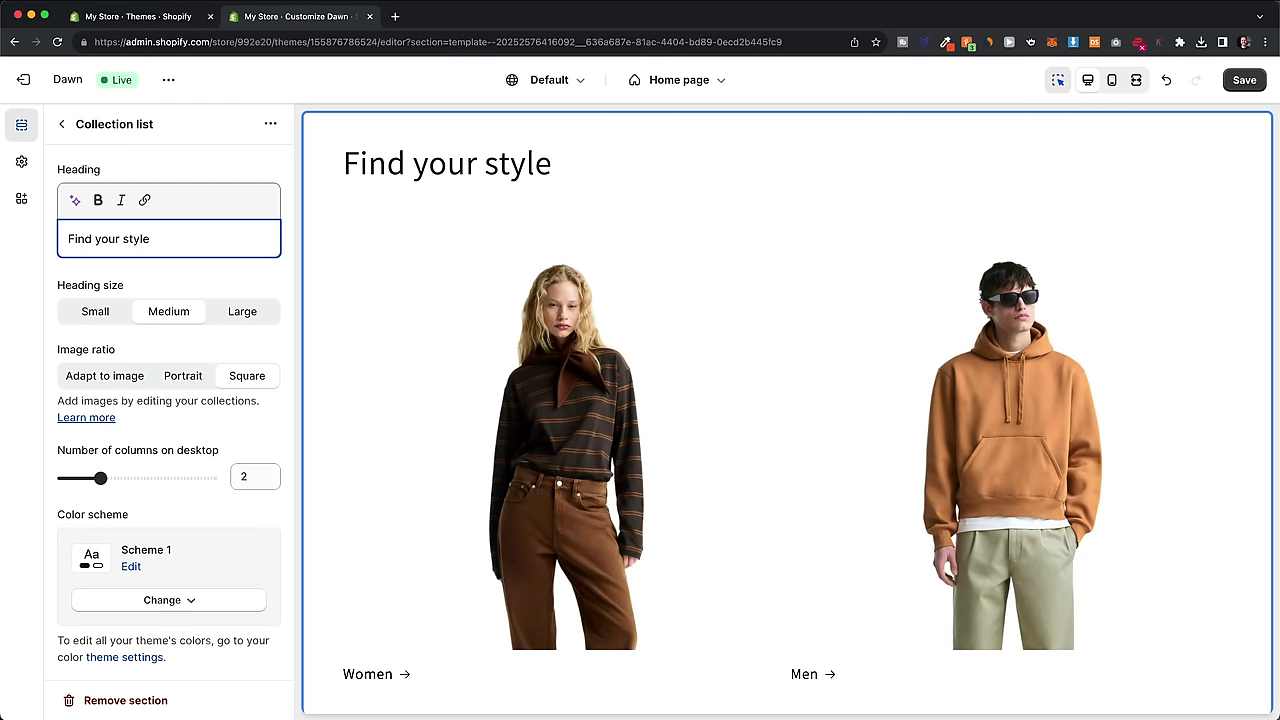
type(" your style")
Step: Open the Women collection page from the Collection list in the preview and review its product grid
scroll(551, 437, "down", 2)
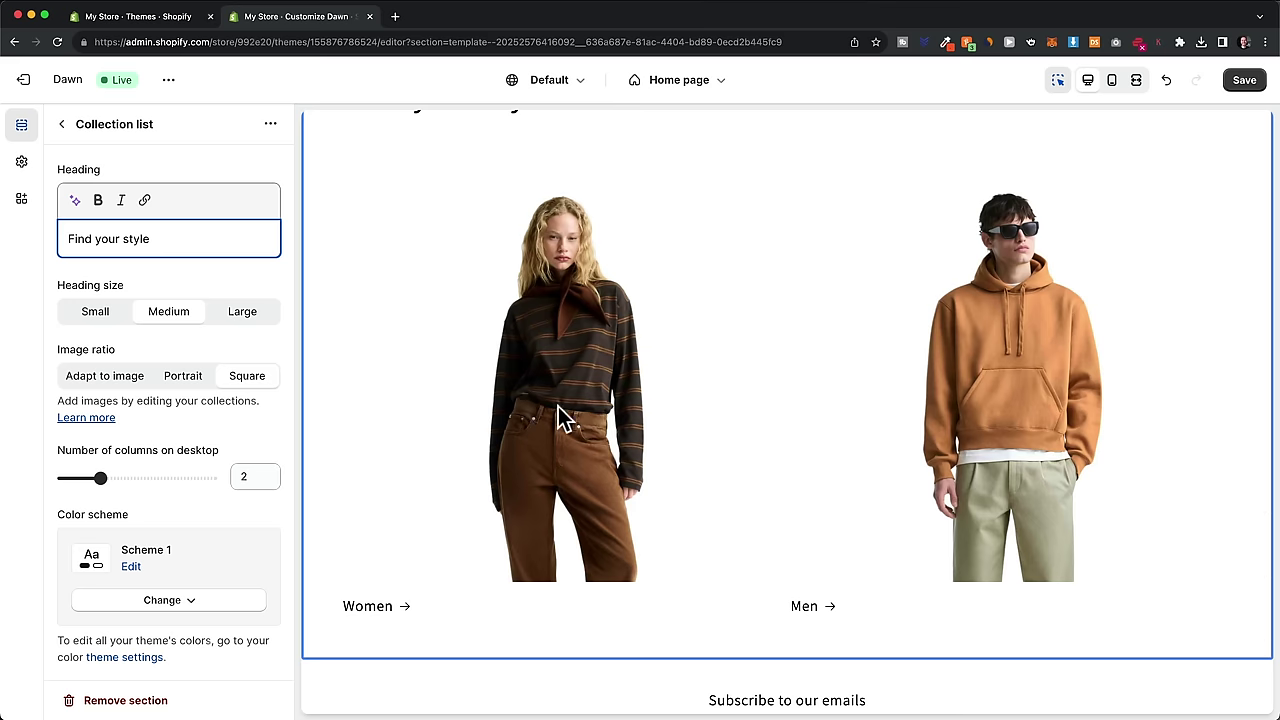
left_click(577, 405)
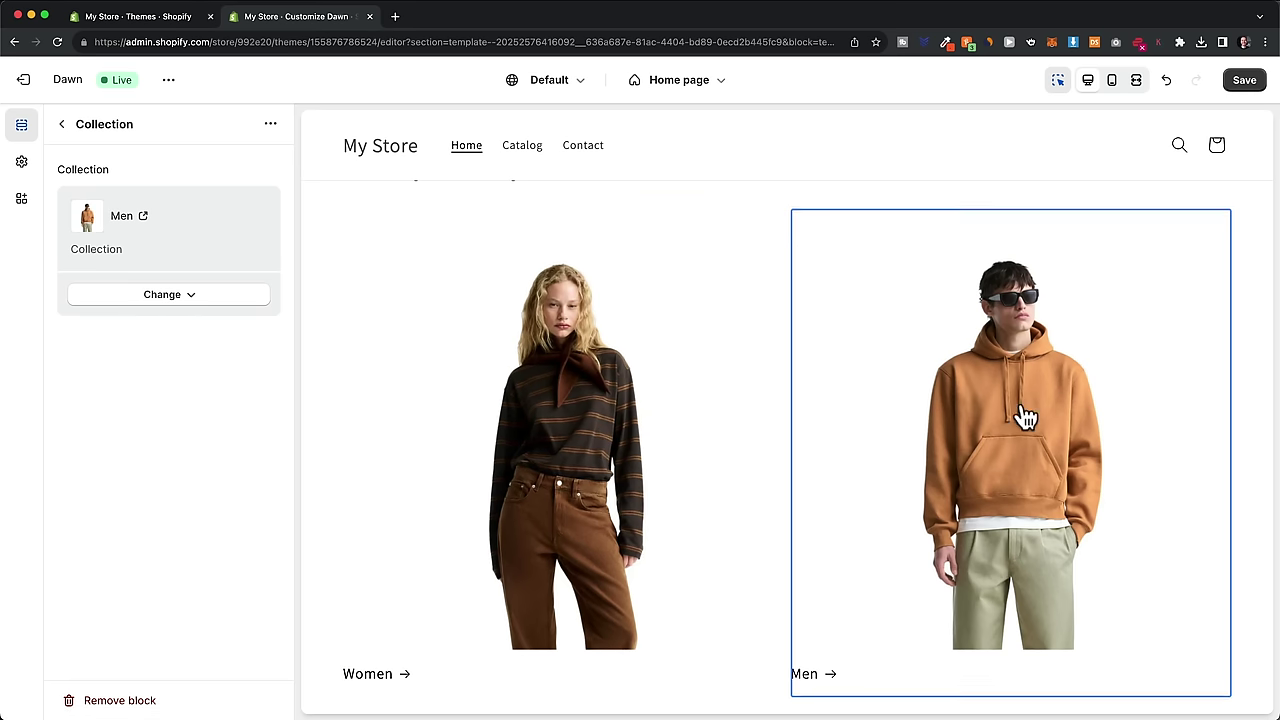
scroll(1020, 414, "down", 1)
left_click(578, 390)
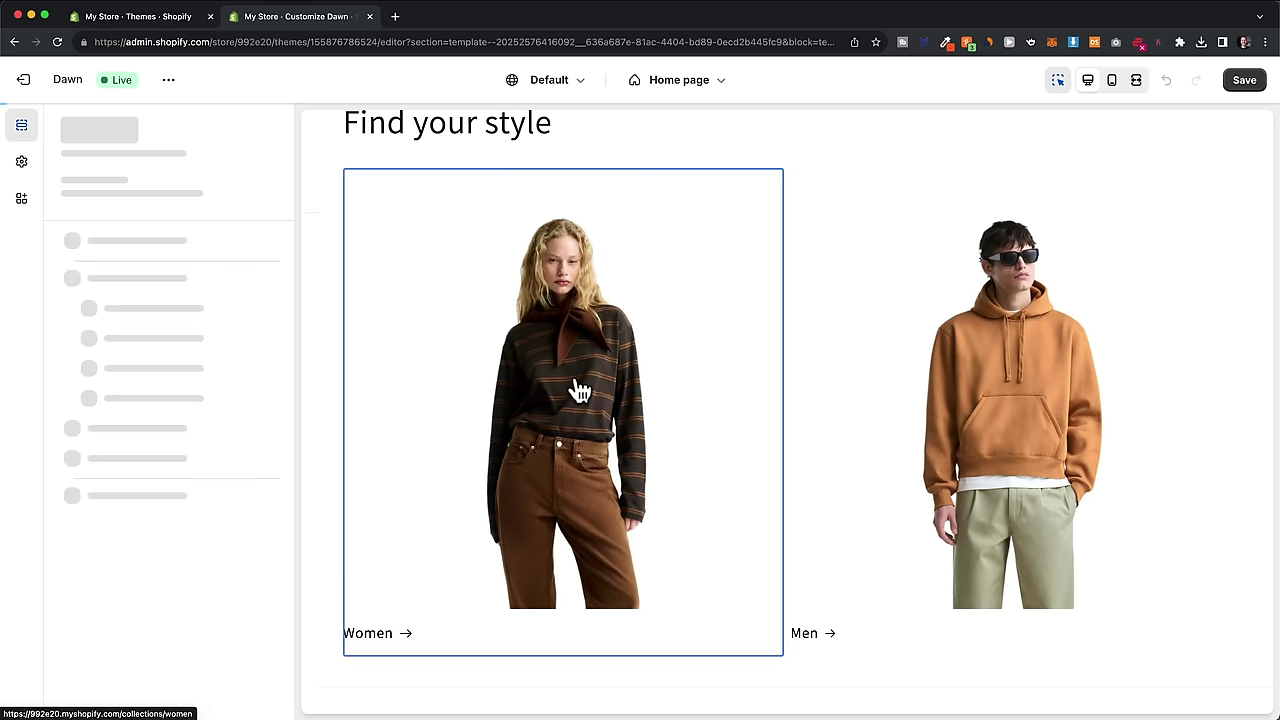
scroll(583, 371, "down", 5)
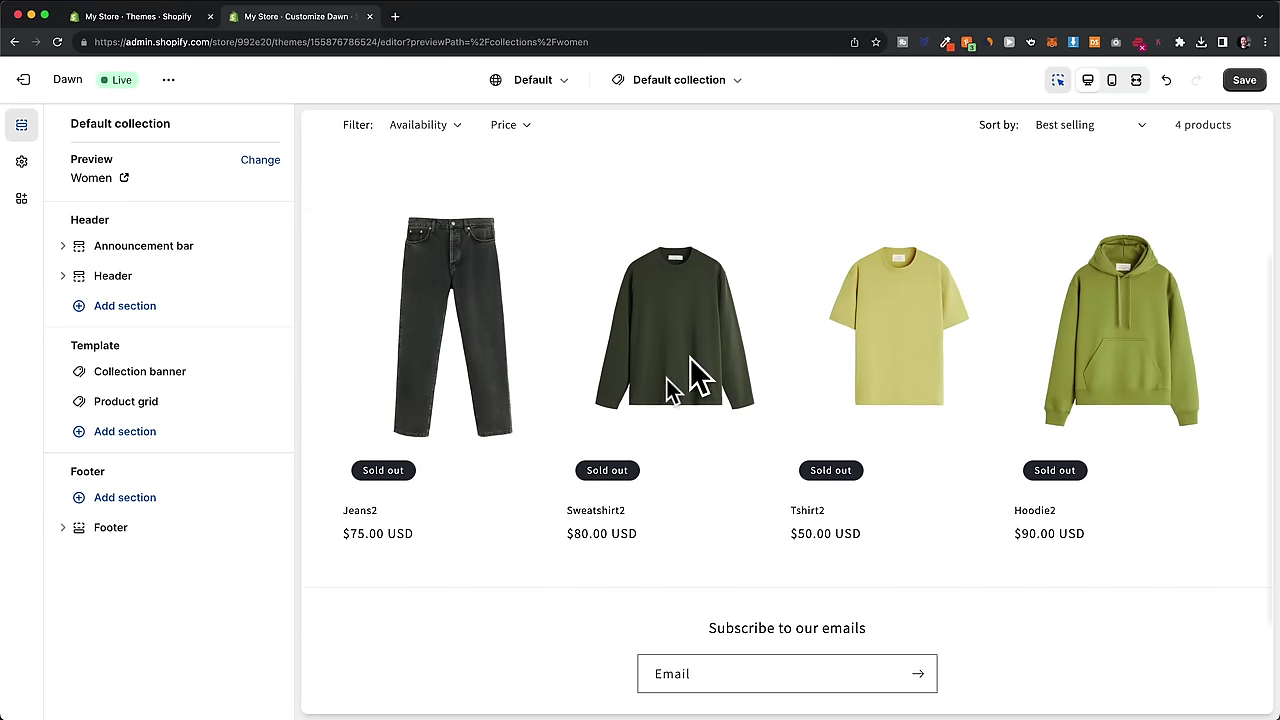
scroll(720, 410, "up", 1)
scroll(736, 412, "up", 3)
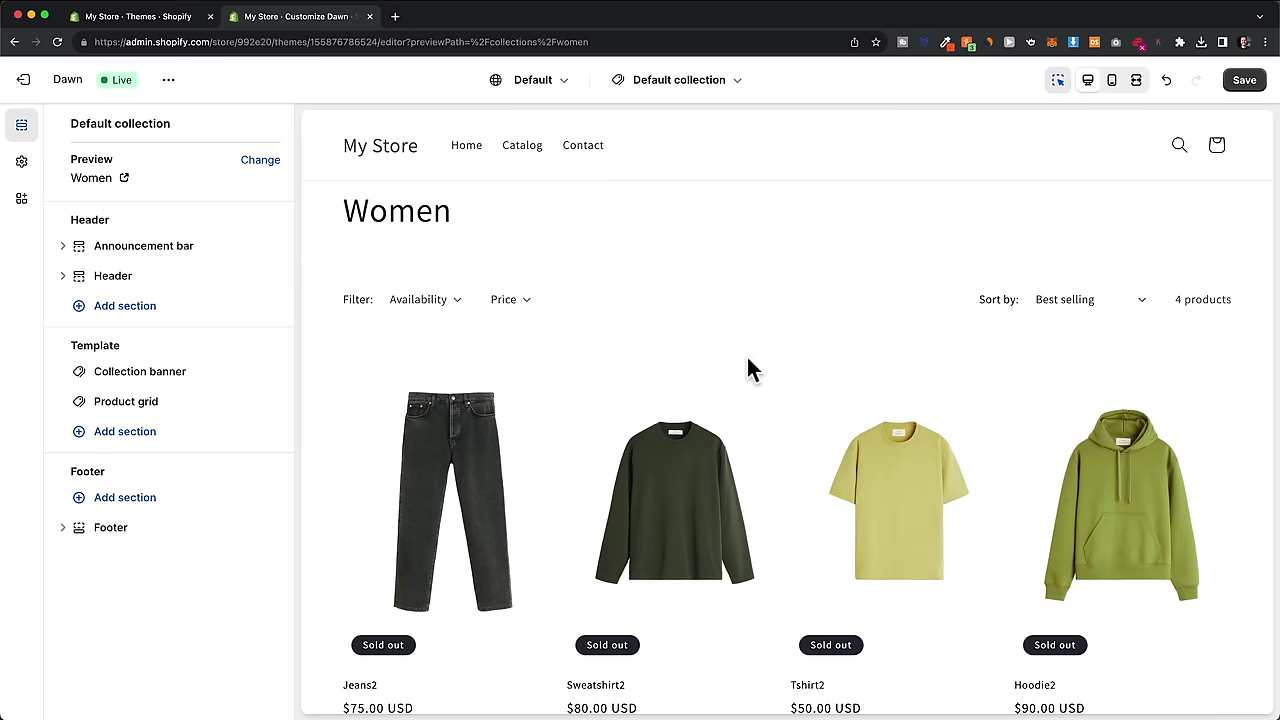
scroll(768, 350, "up", 1)
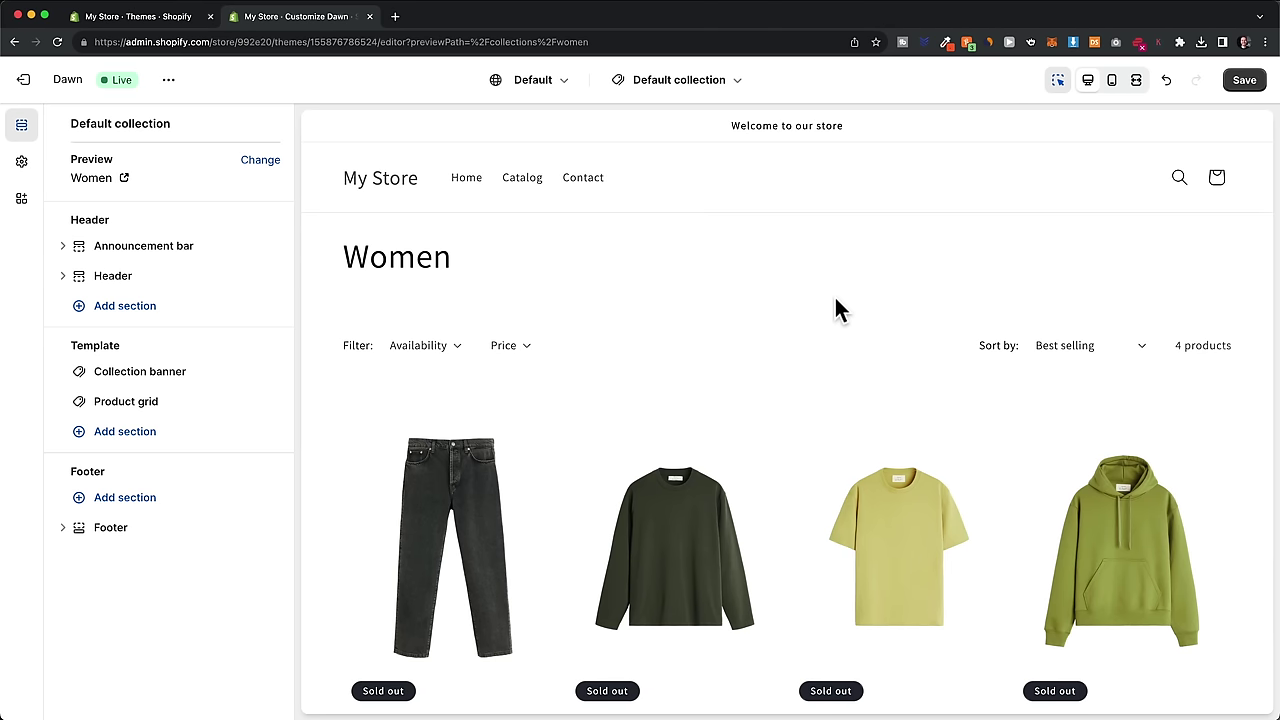
Step: Return the preview to the home page and review the slideshow, New Arrivals and "Find your style" sections
left_click(670, 88)
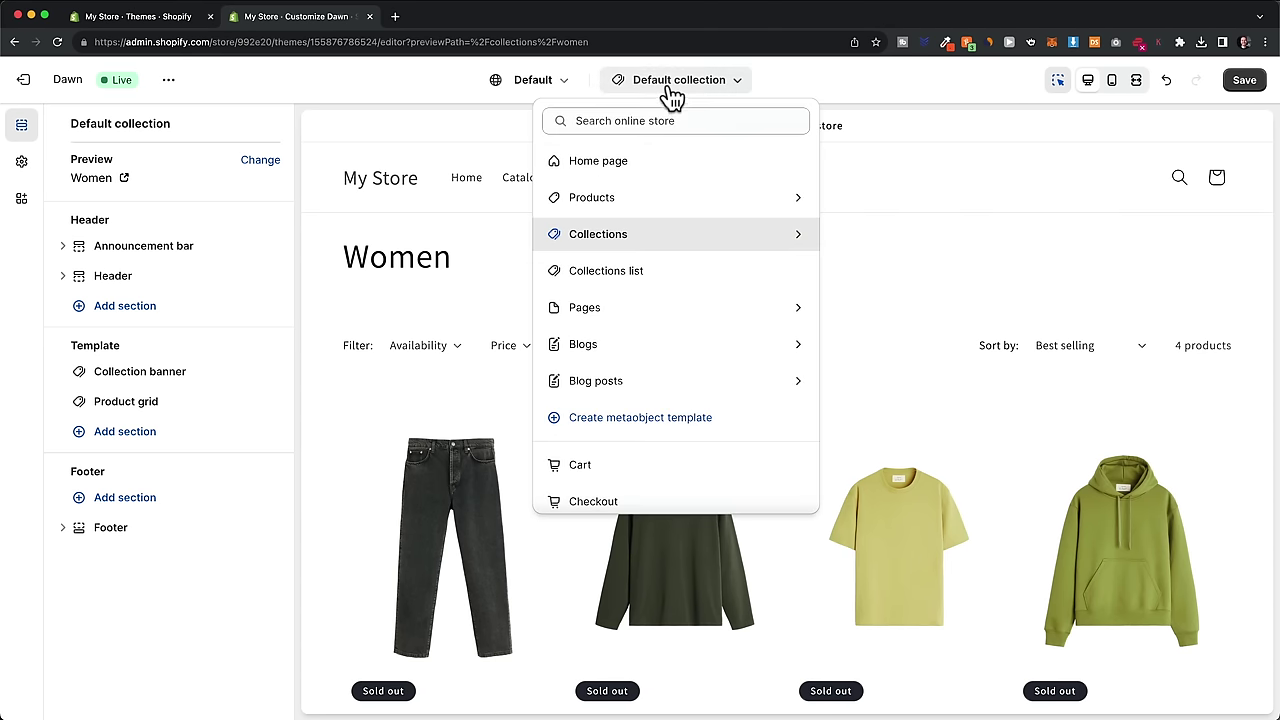
left_click(684, 166)
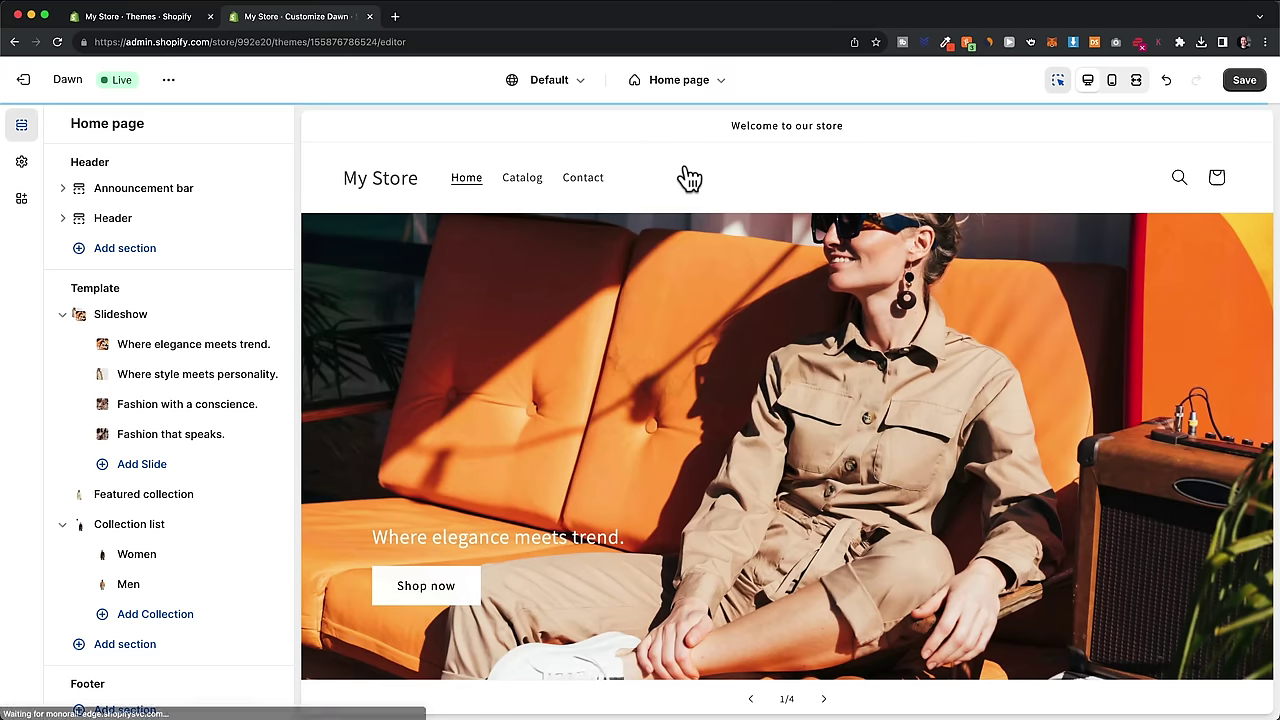
scroll(840, 392, "down", 1)
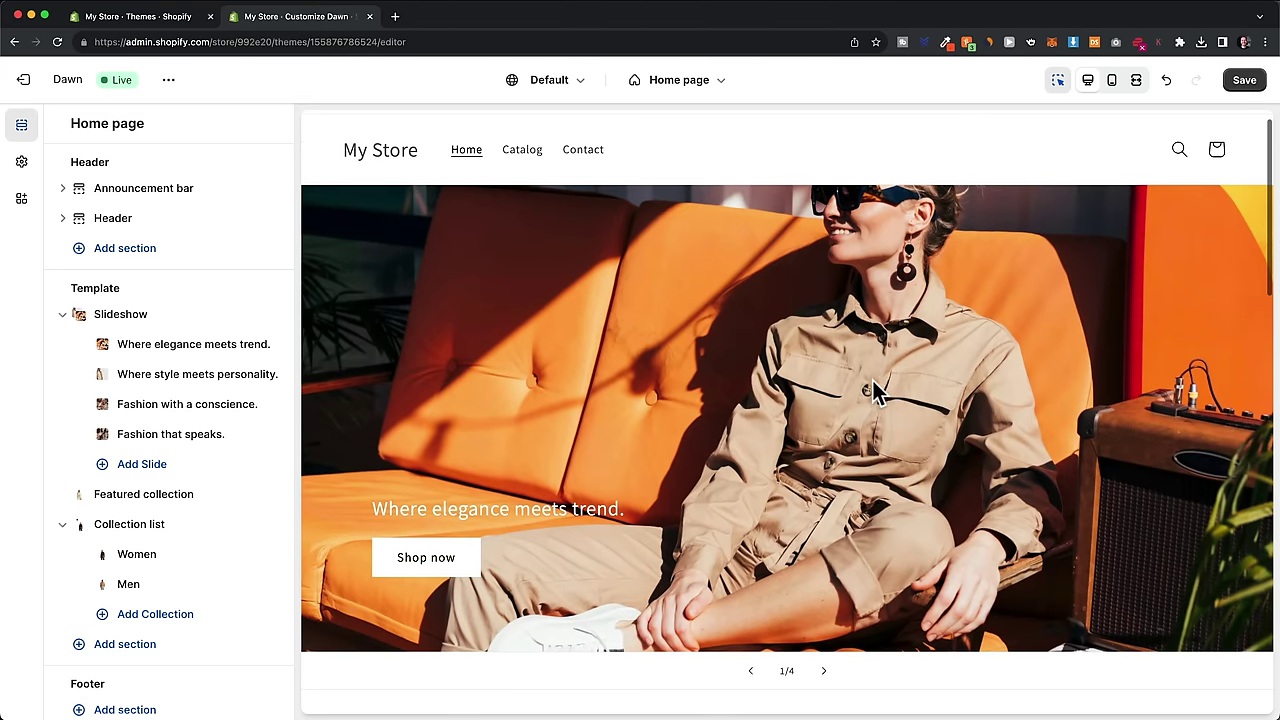
scroll(870, 395, "down", 1)
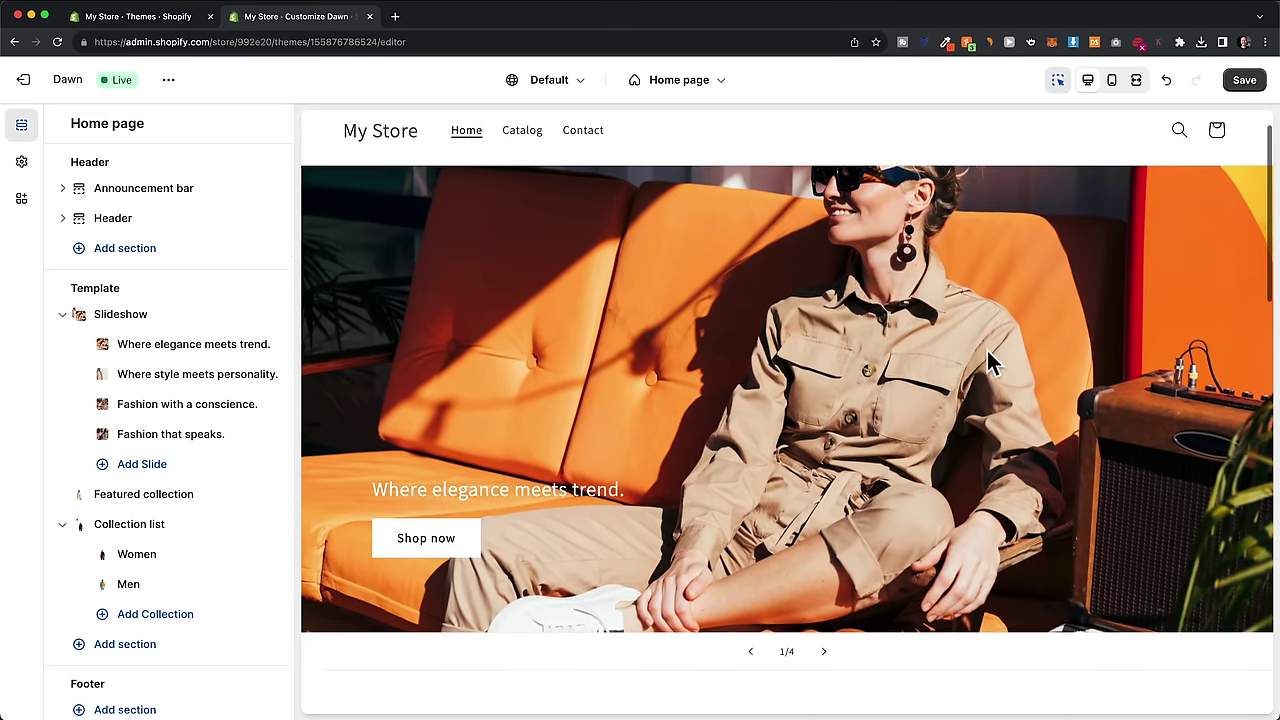
scroll(850, 480, "down", 1)
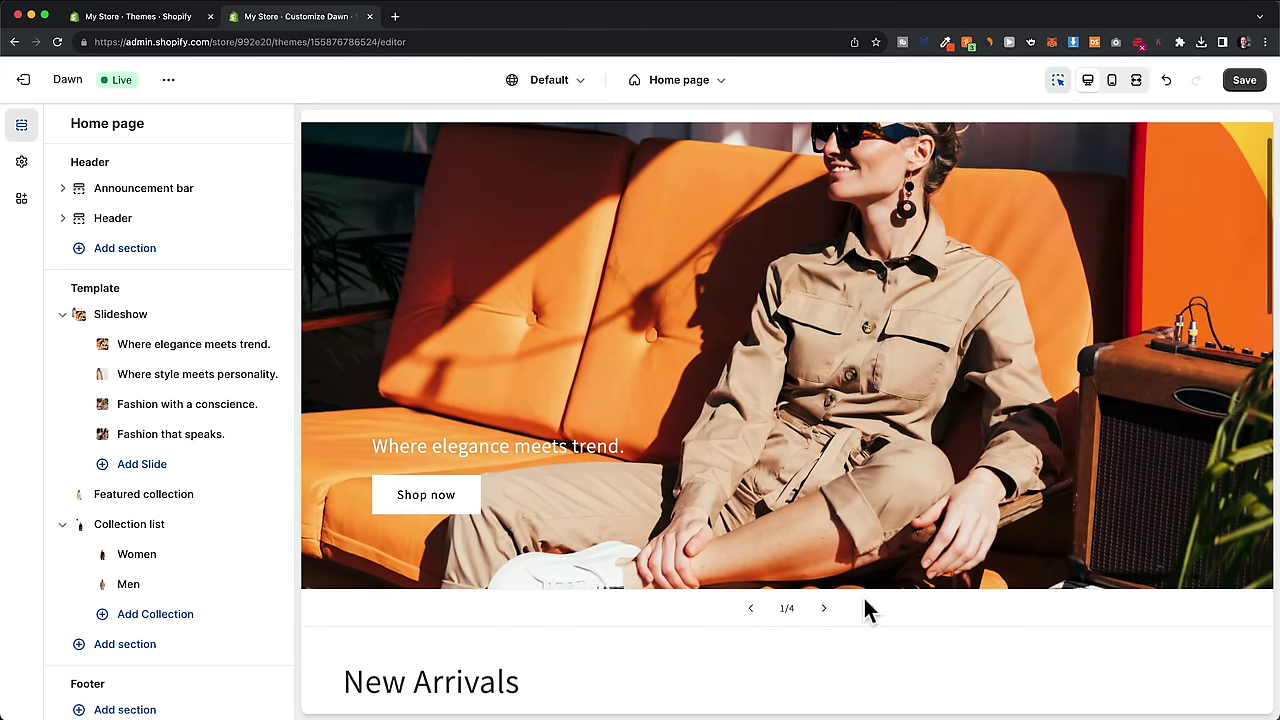
left_click(823, 610)
left_click(823, 608)
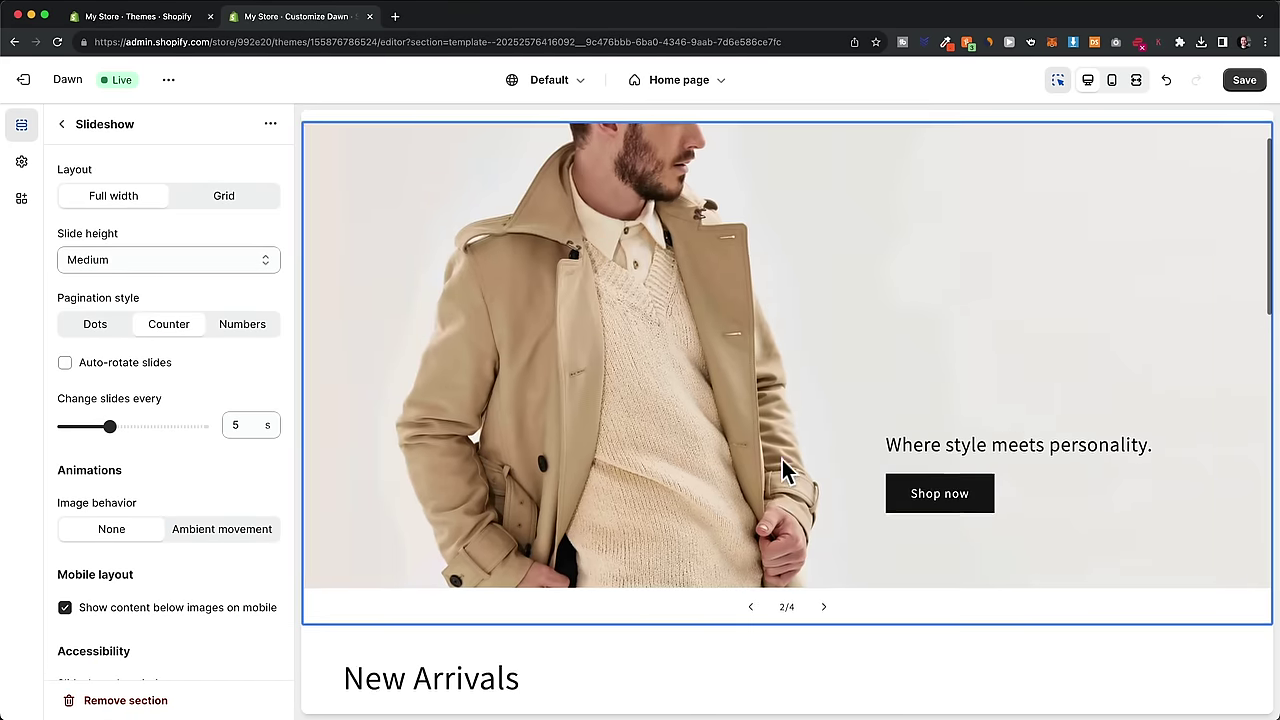
scroll(786, 471, "down", 5)
scroll(791, 470, "down", 1)
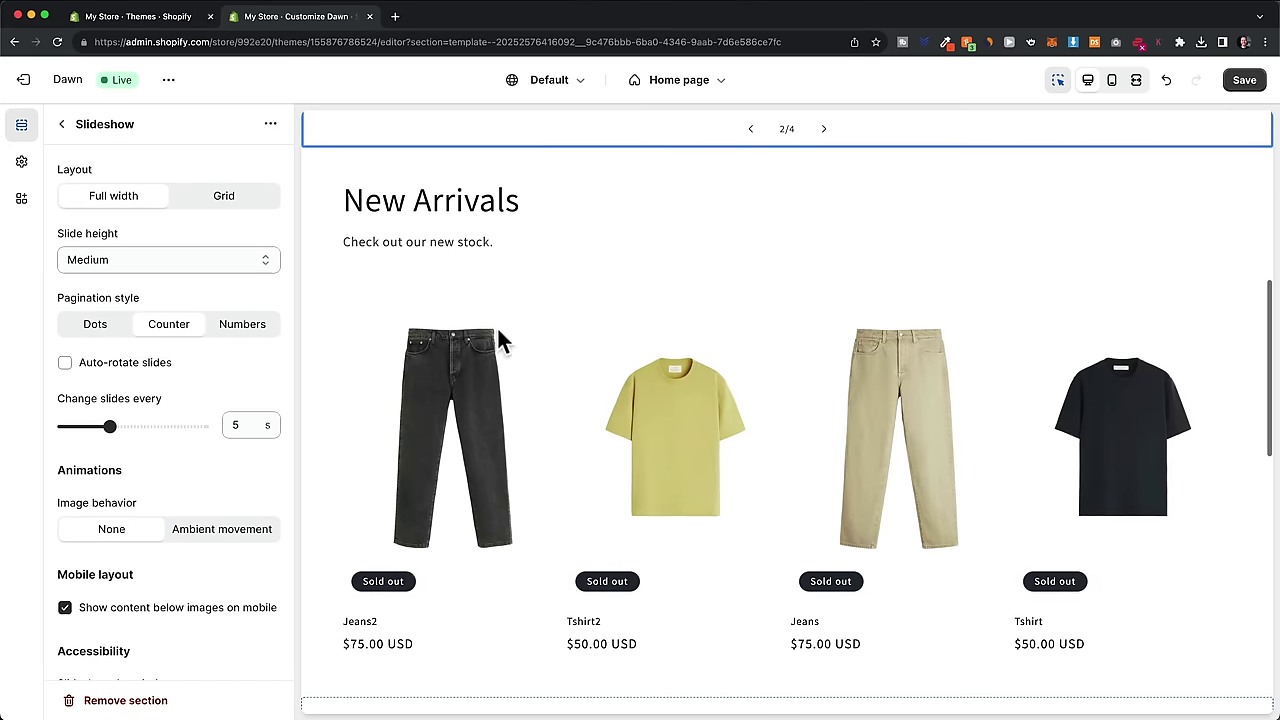
scroll(912, 527, "down", 1)
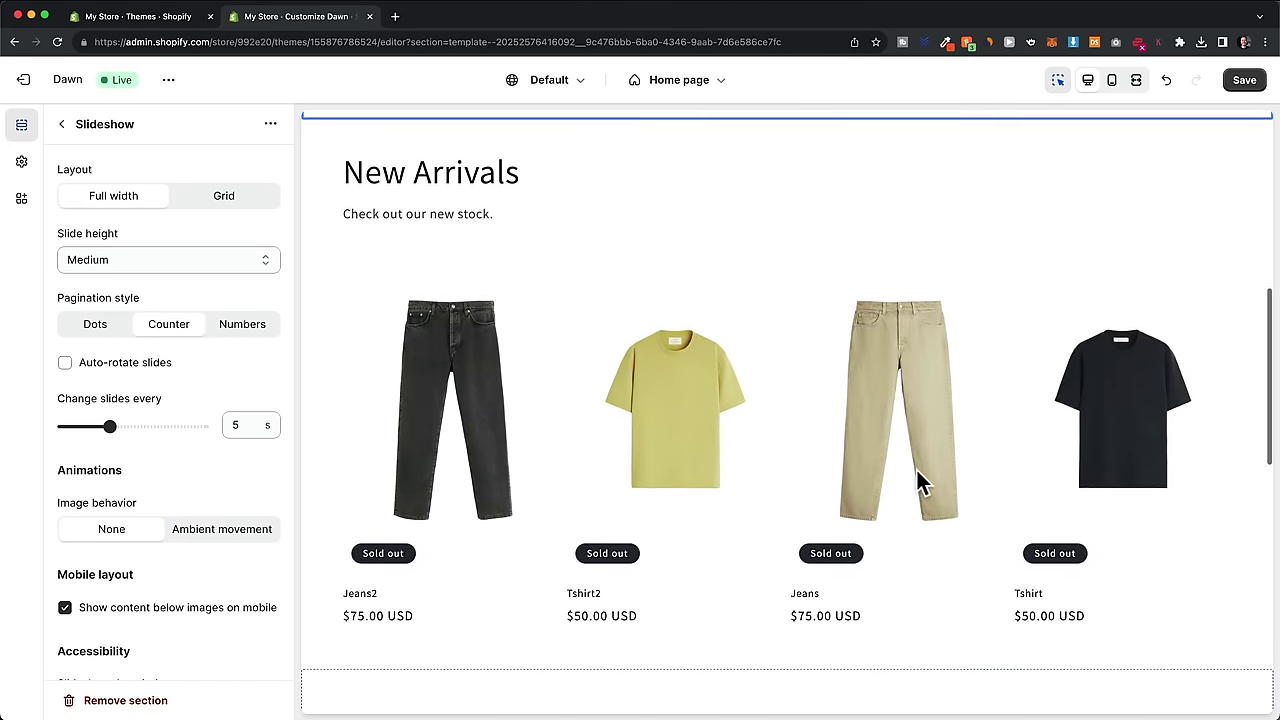
scroll(915, 500, "down", 5)
scroll(920, 481, "down", 3)
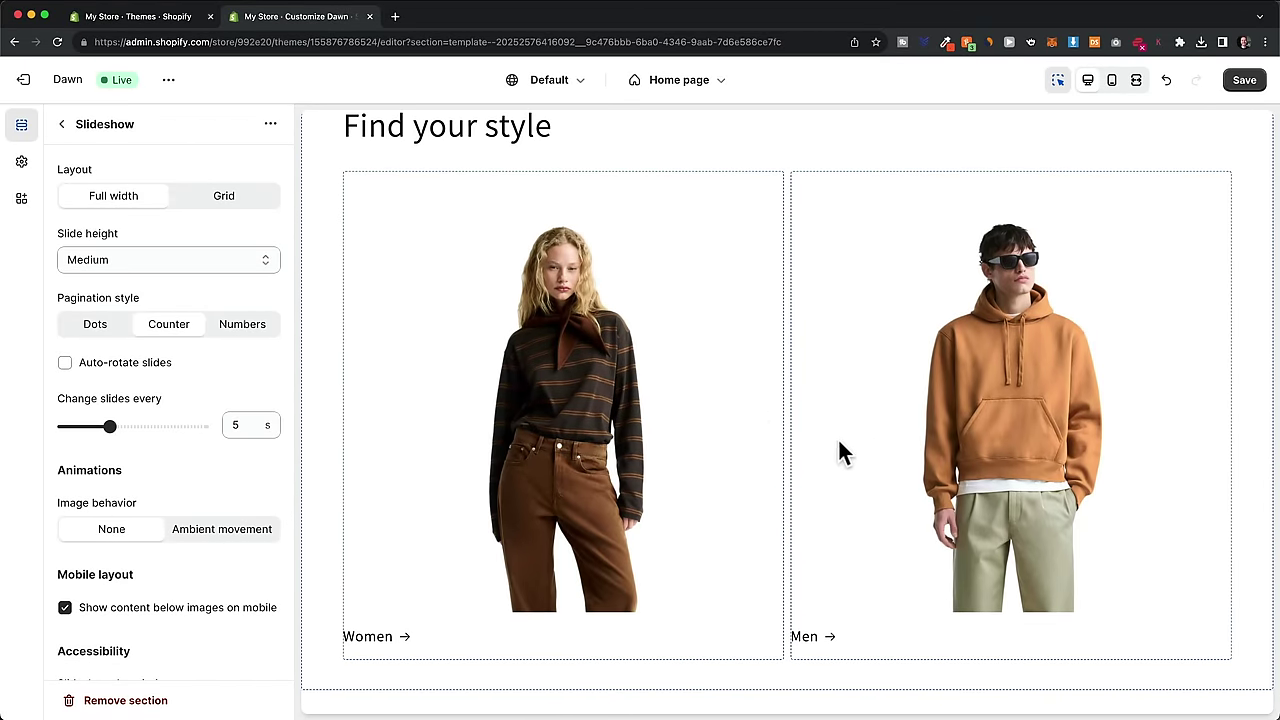
left_click(62, 124)
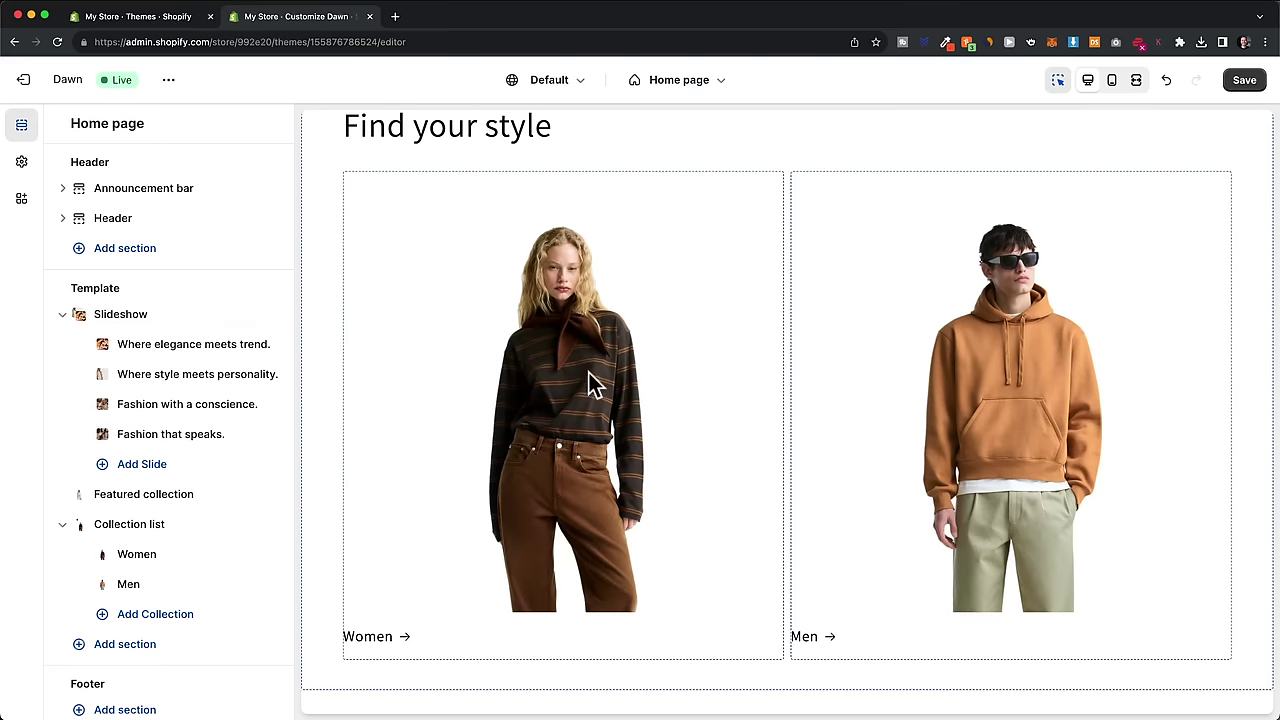
scroll(720, 534, "down", 3)
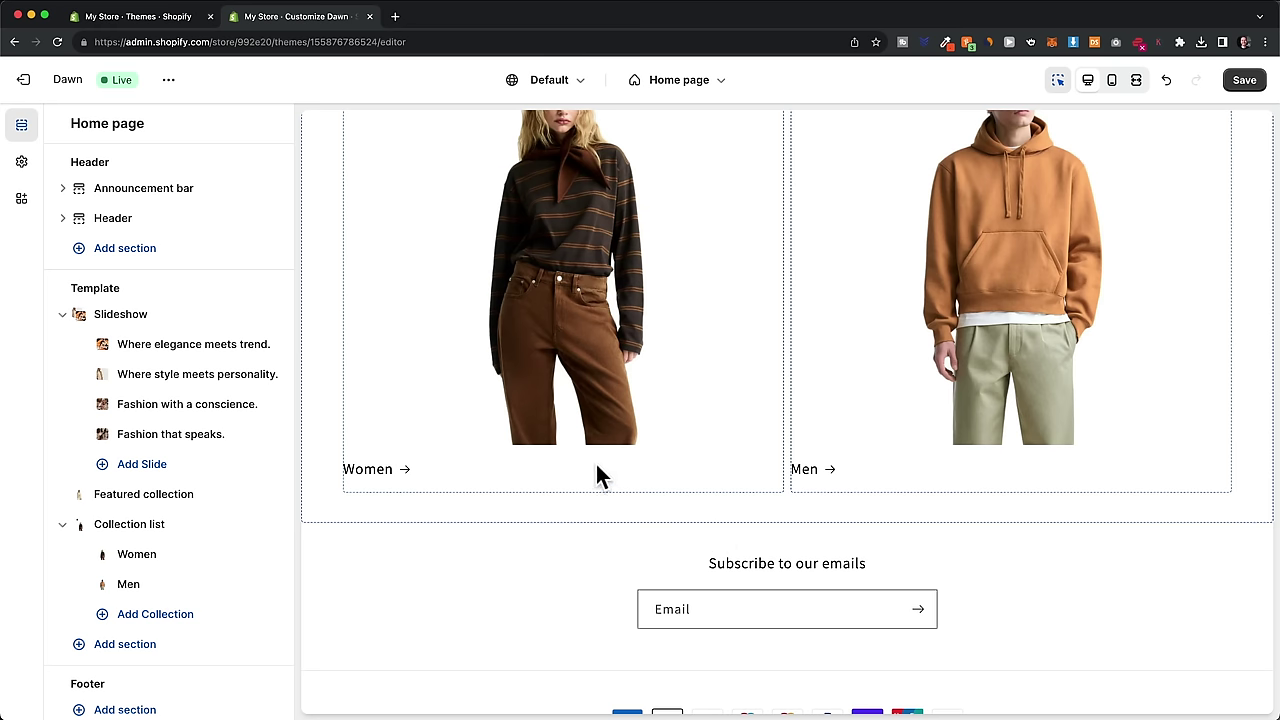
scroll(216, 587, "down", 2)
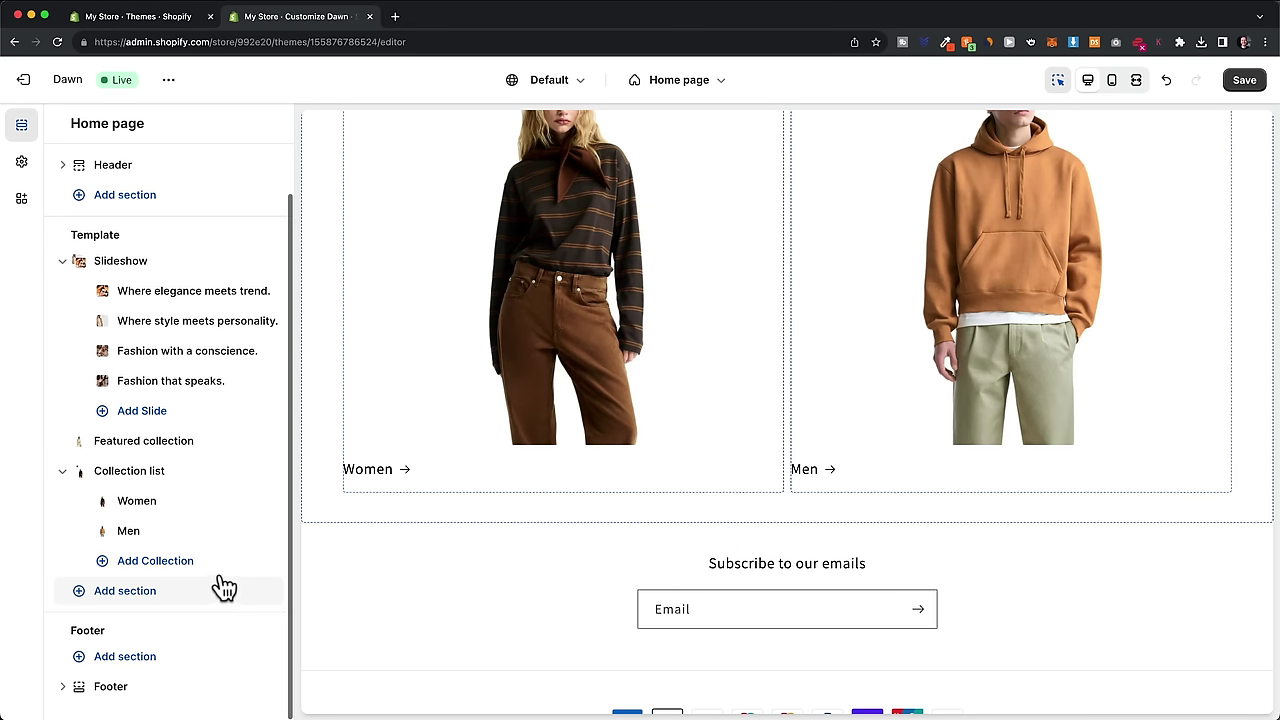
left_click(125, 593)
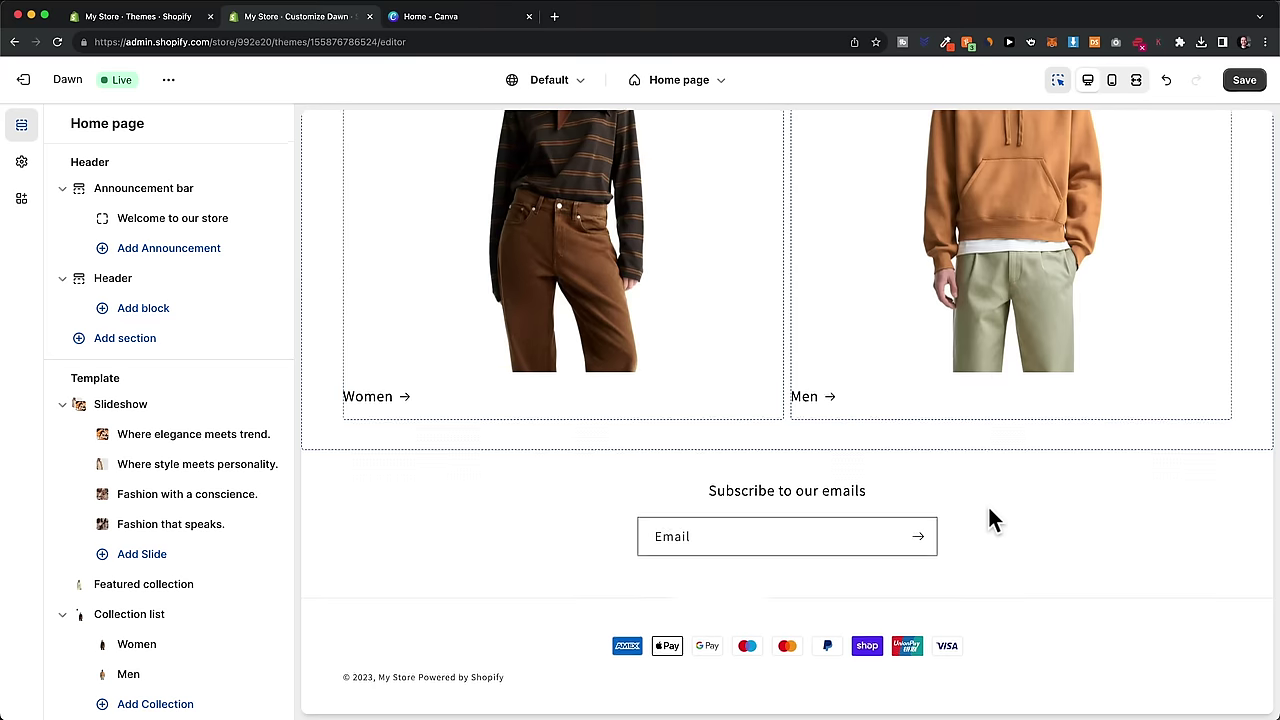
Step: Change the announcement bar text to: Use Code "BF20" for 20% OFF (Limited Time Only)
scroll(985, 505, "up", 2)
scroll(872, 480, "up", 10)
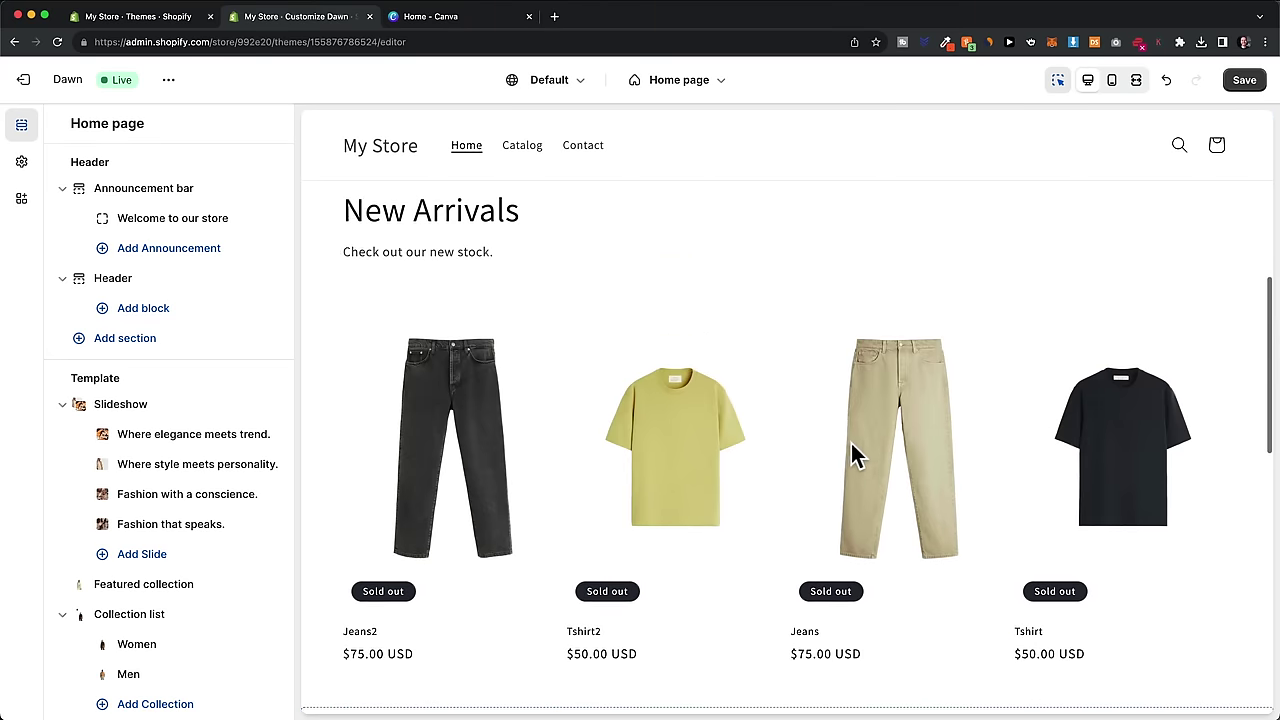
scroll(843, 438, "up", 4)
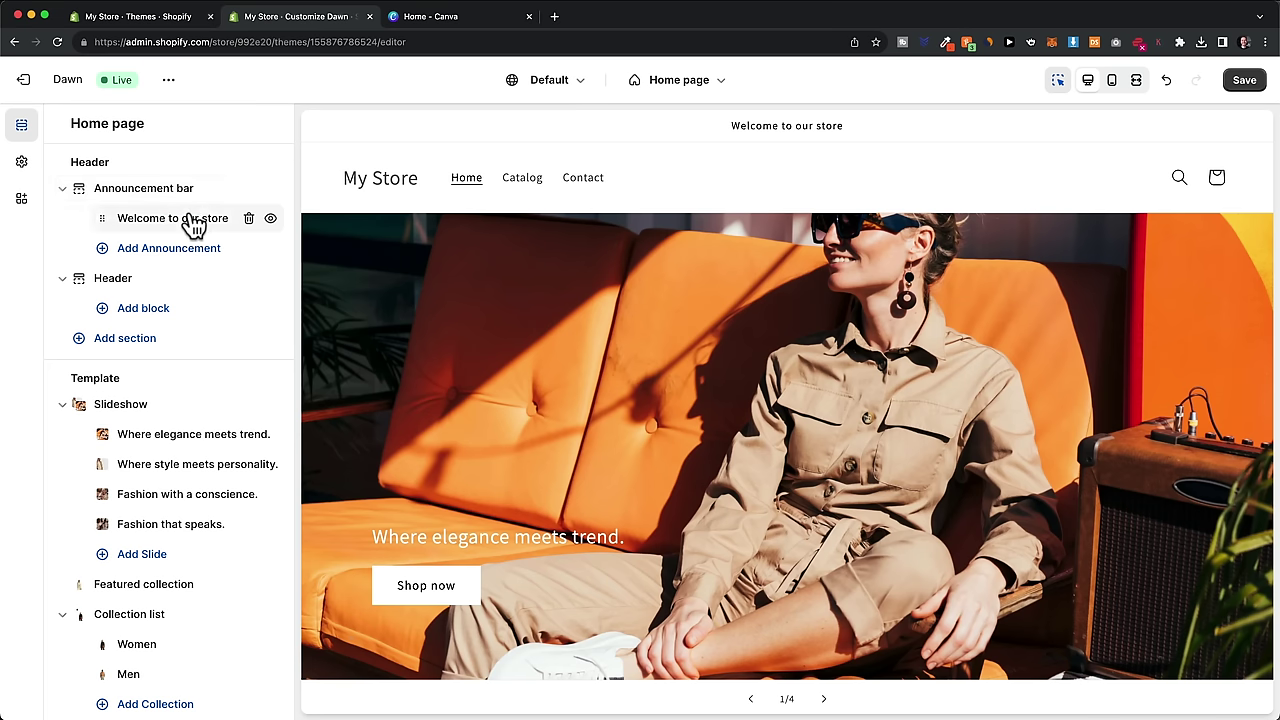
left_click(144, 224)
left_click_drag(194, 197, 73, 195)
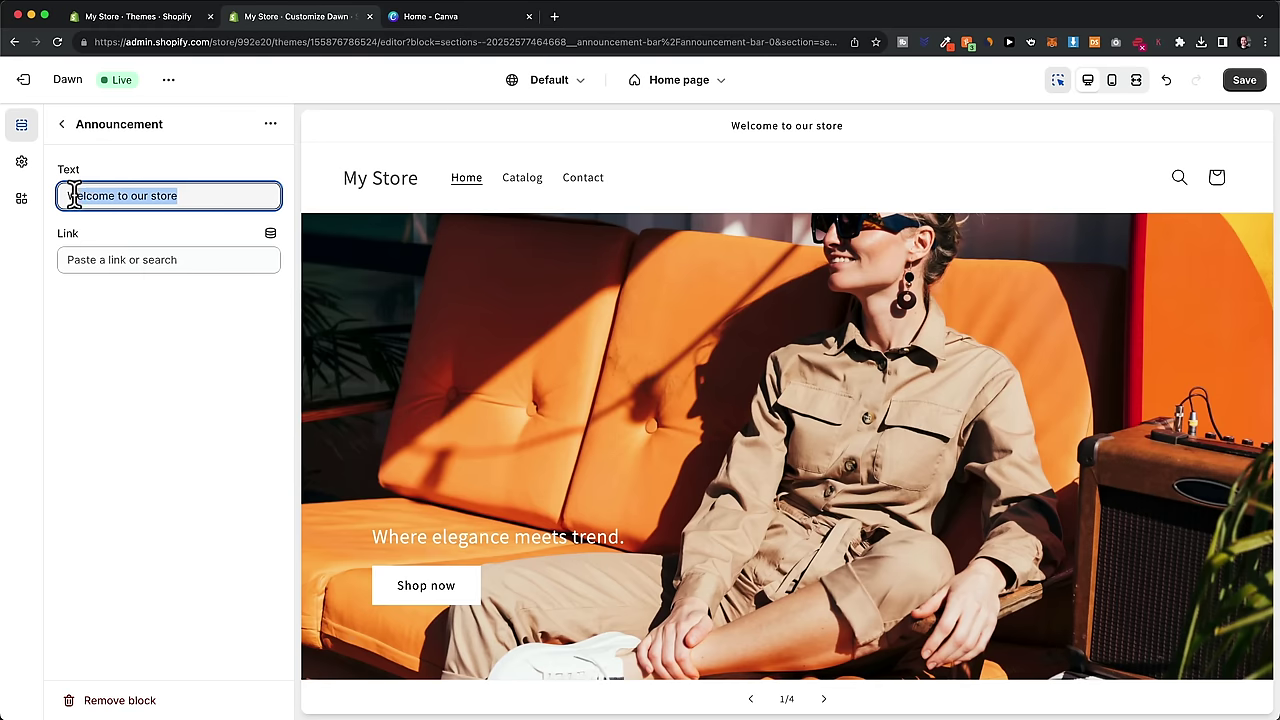
type("Use Code")
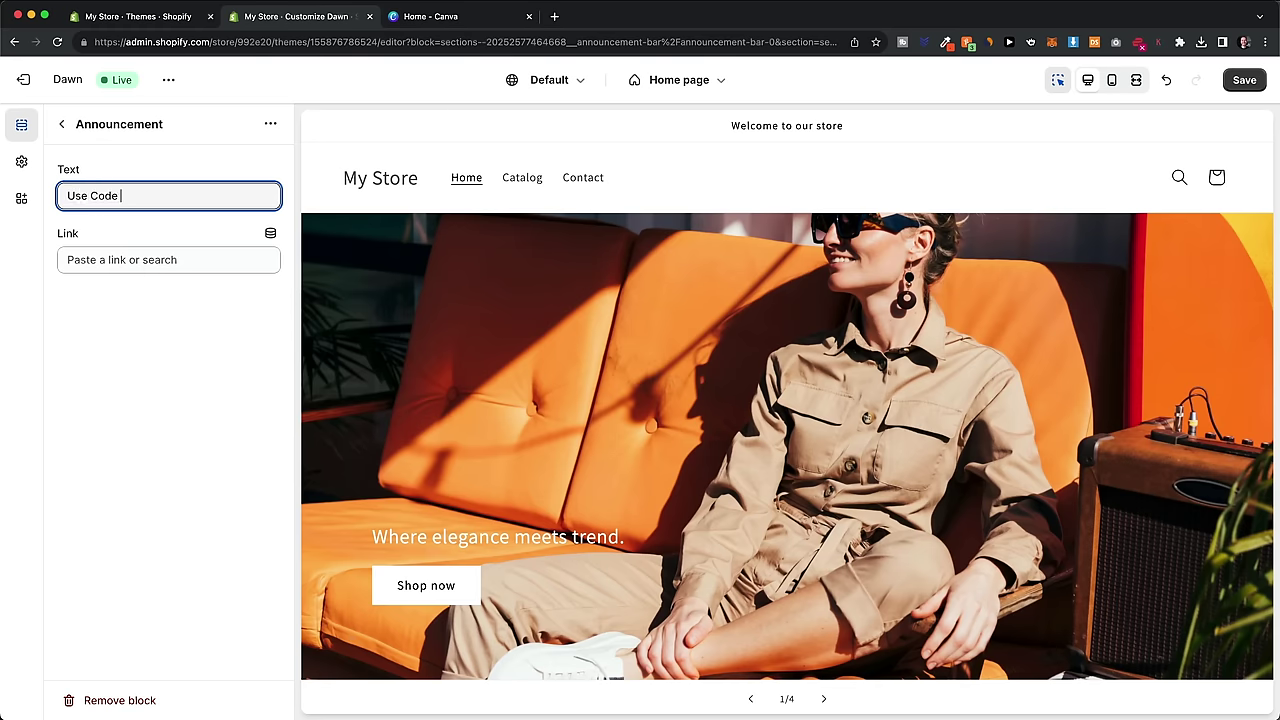
type(" \"BR2")
key("BackSpace")
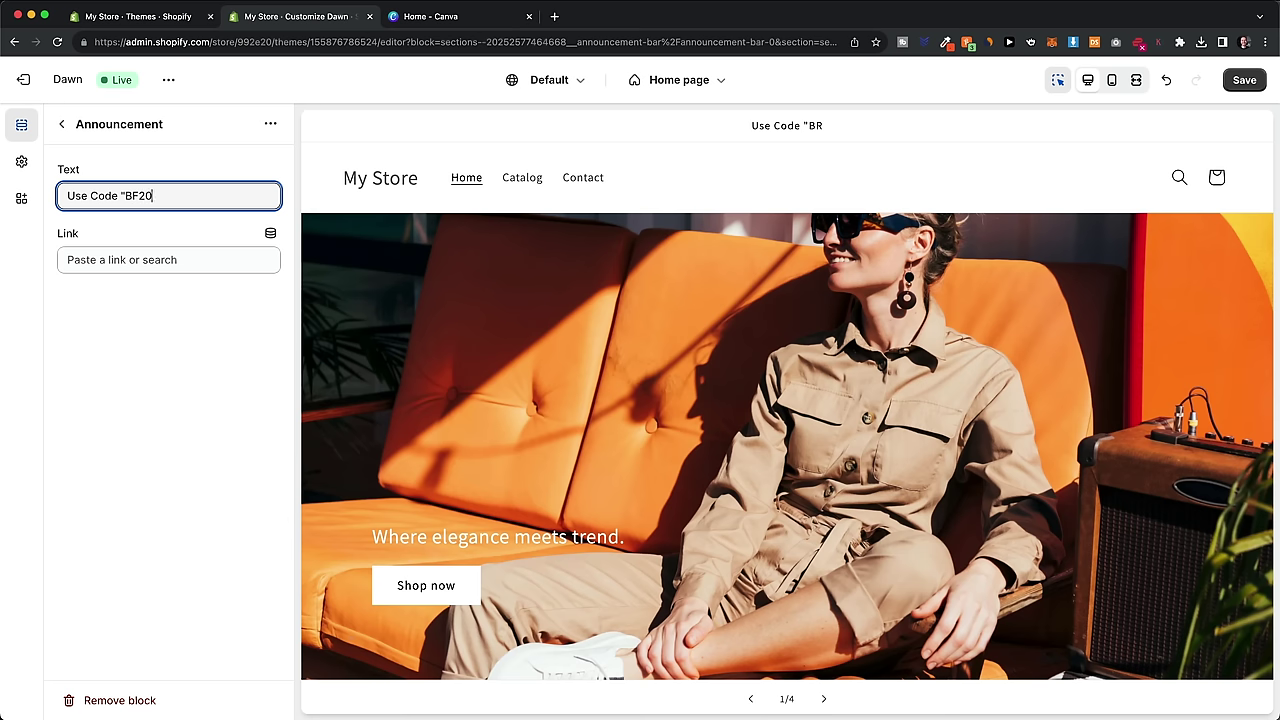
type("20\" for 20% OFF (Lim")
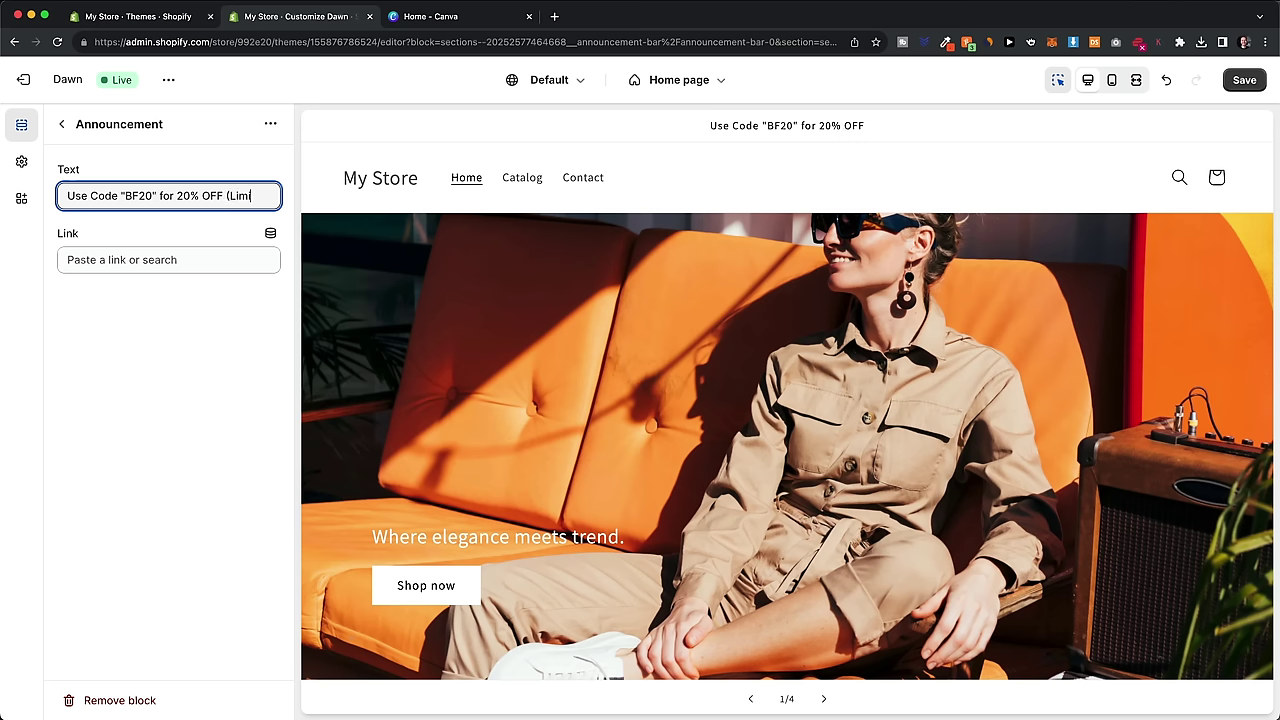
type("Time Only)")
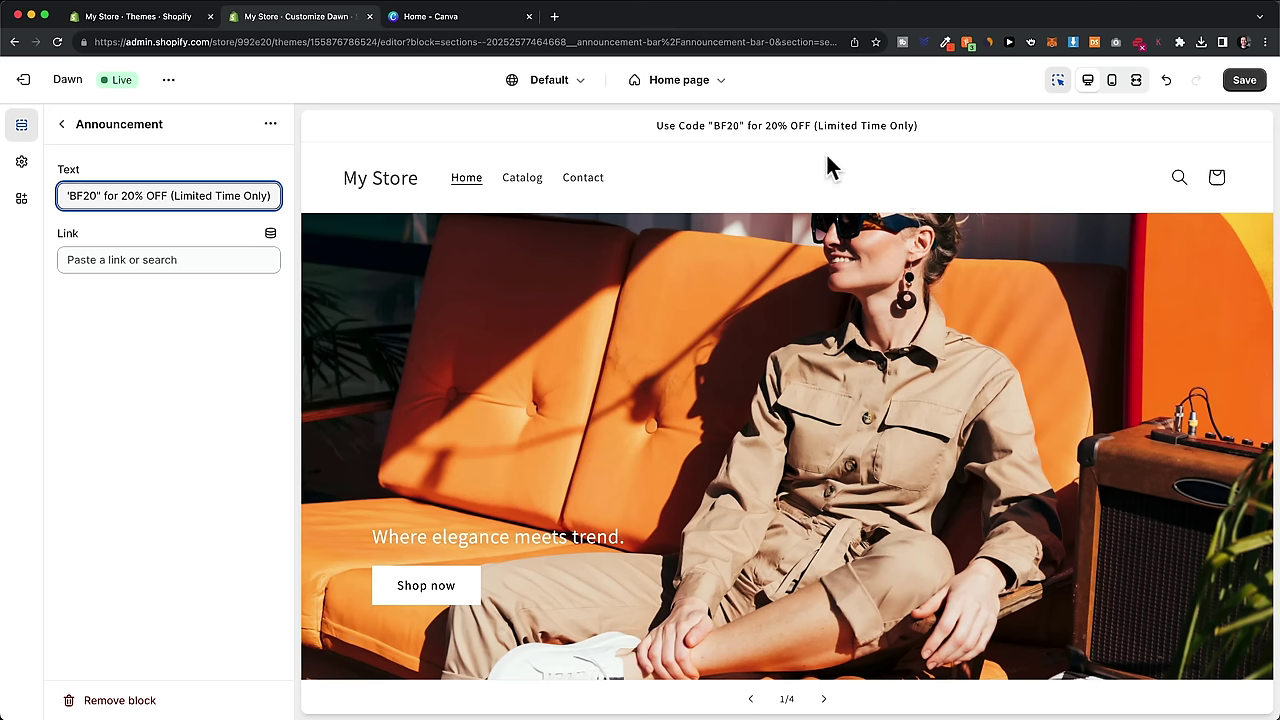
left_click(61, 124)
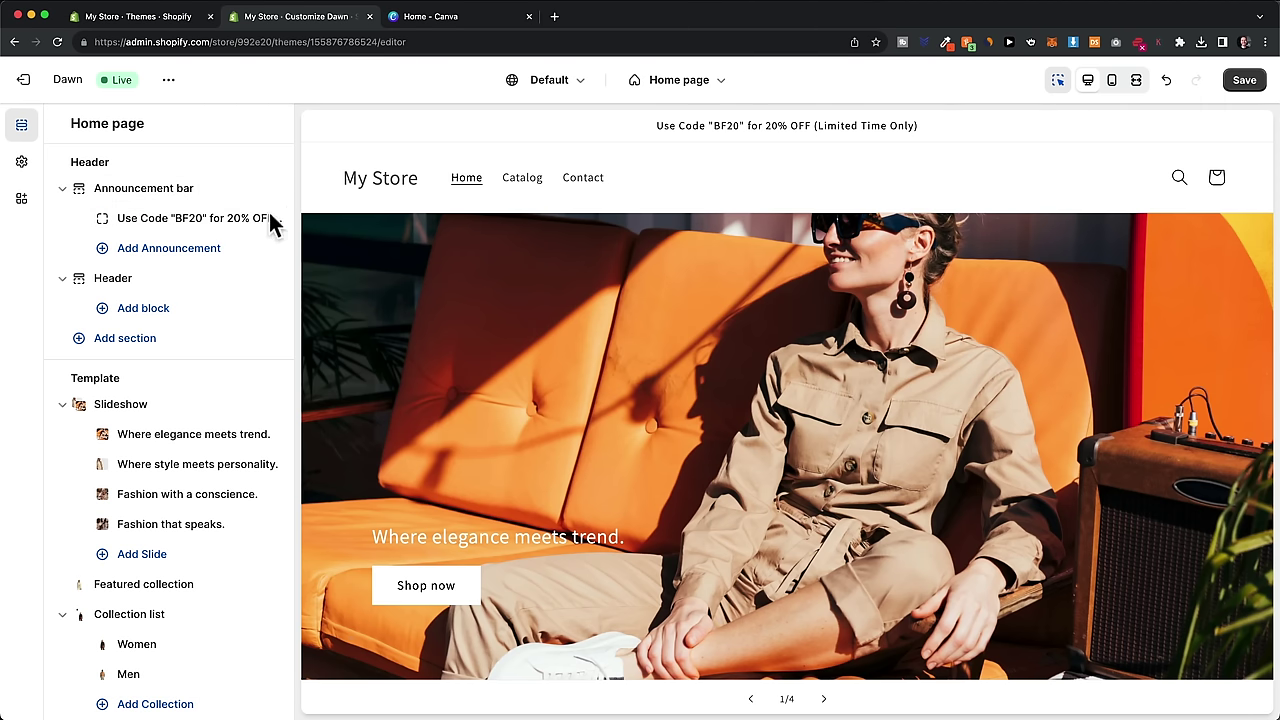
Step: Delete the Announcement bar section from the header group
left_click(246, 189)
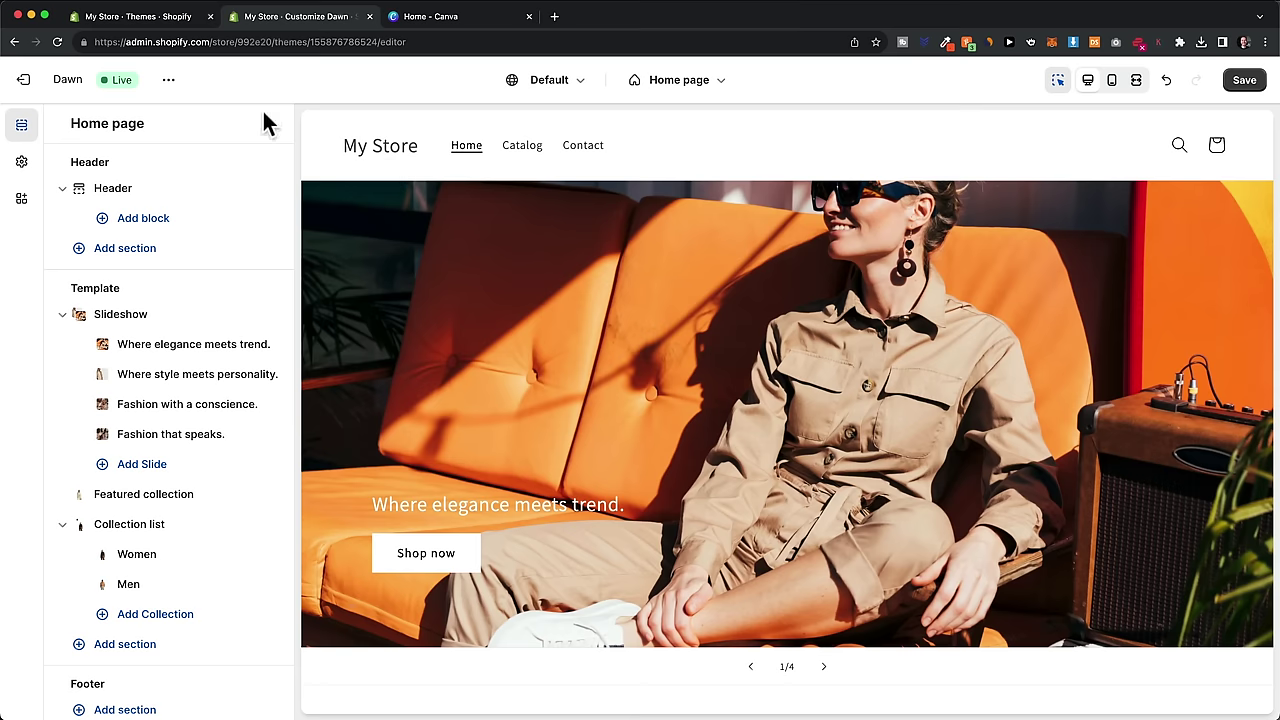
Step: Upload the coconut fashion PNG image as the store logo in the Header section's theme settings
left_click(121, 188)
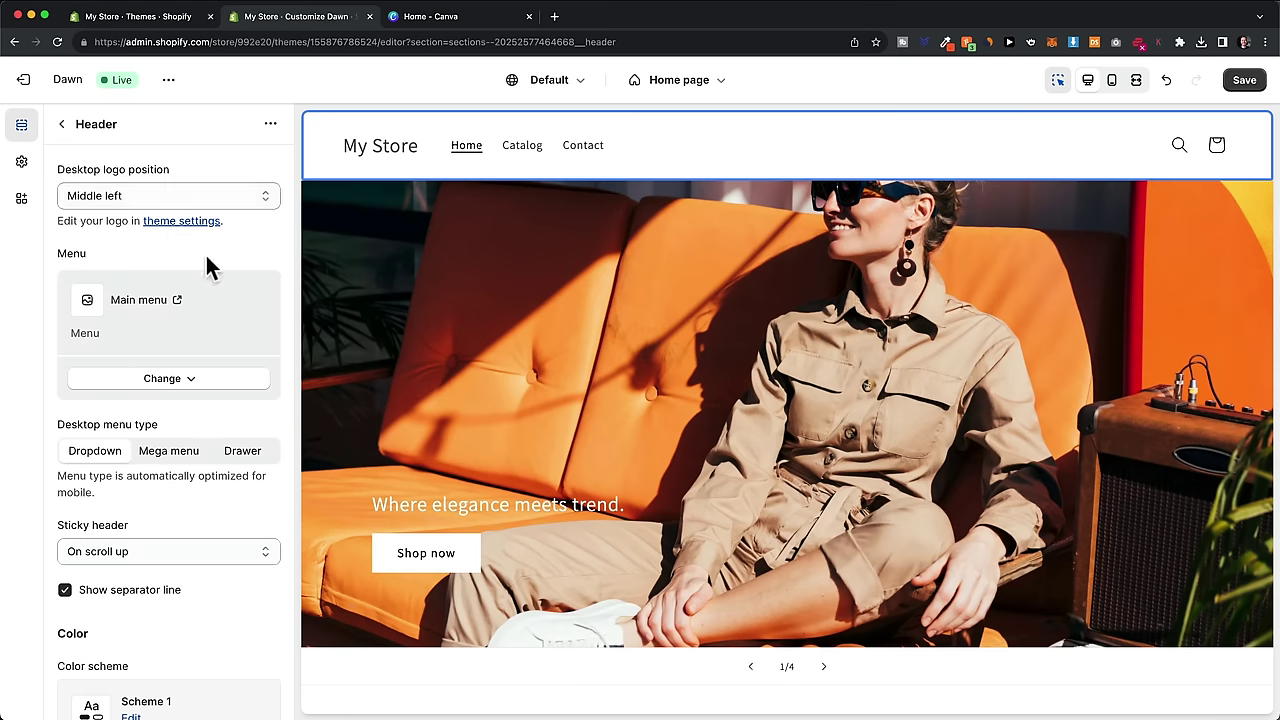
scroll(220, 255, "down", 10)
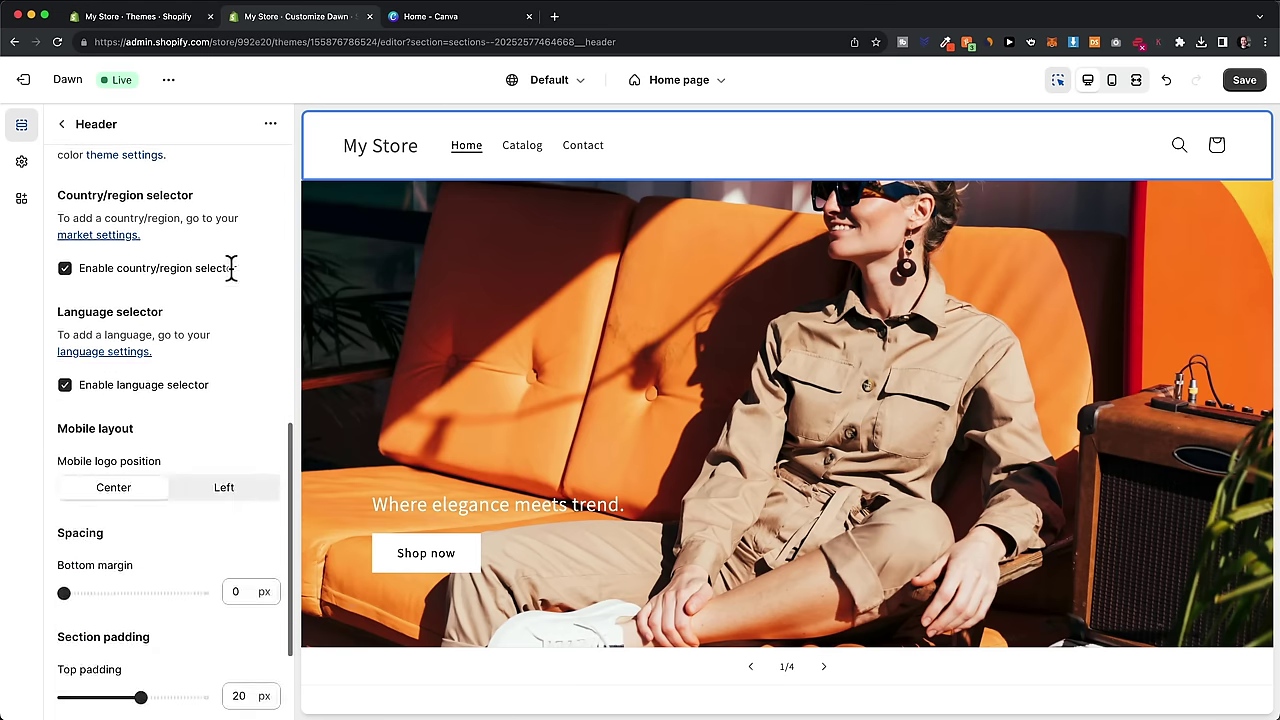
scroll(231, 268, "down", 3)
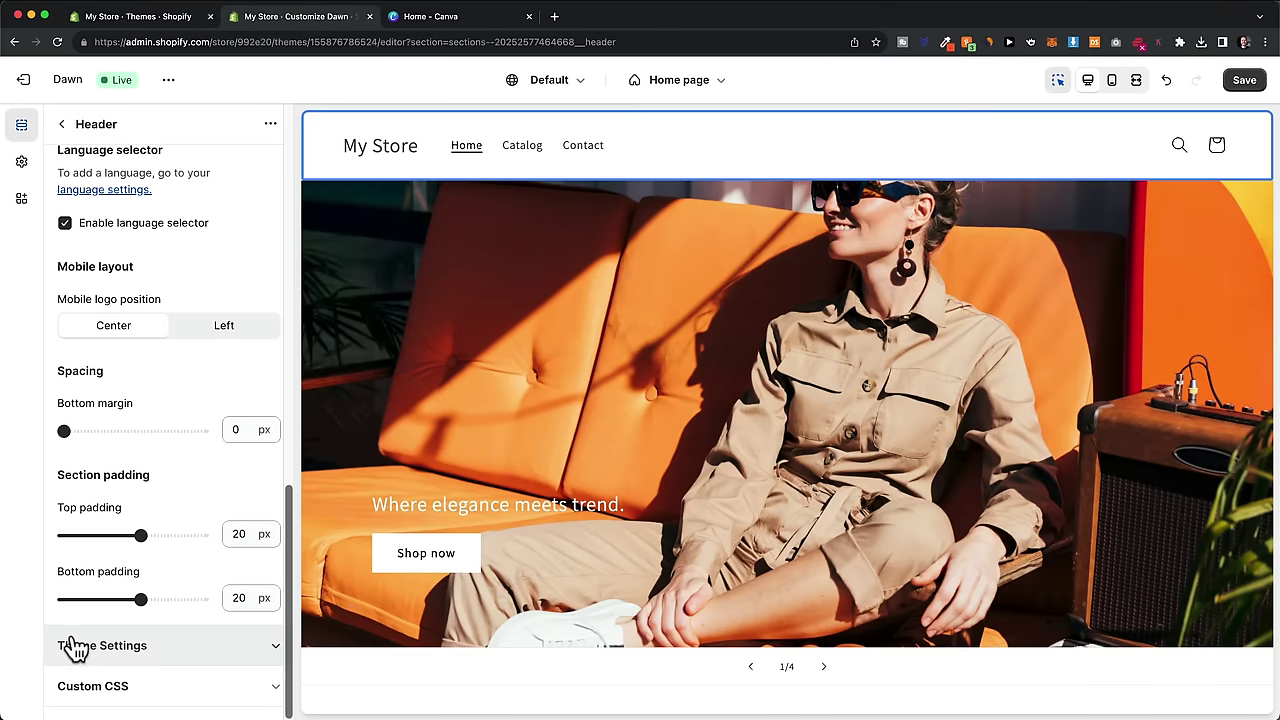
left_click(201, 648)
scroll(203, 630, "down", 15)
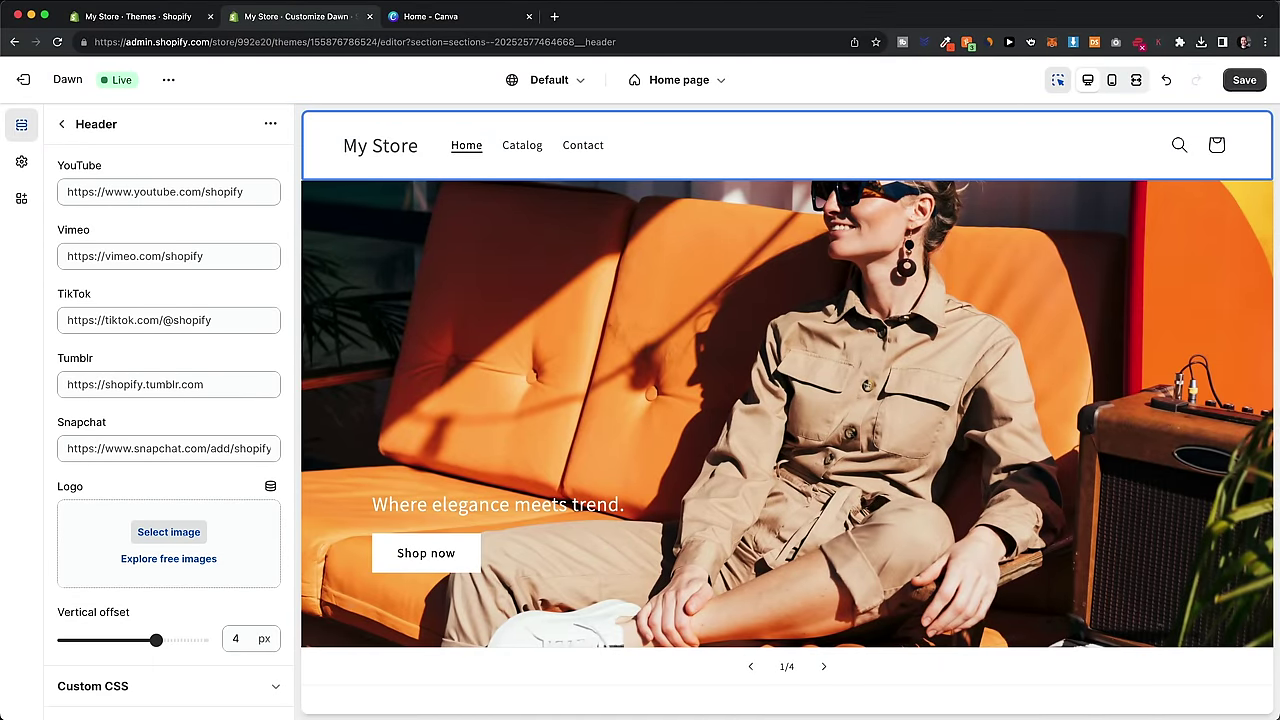
left_click_drag(390, 712, 182, 537)
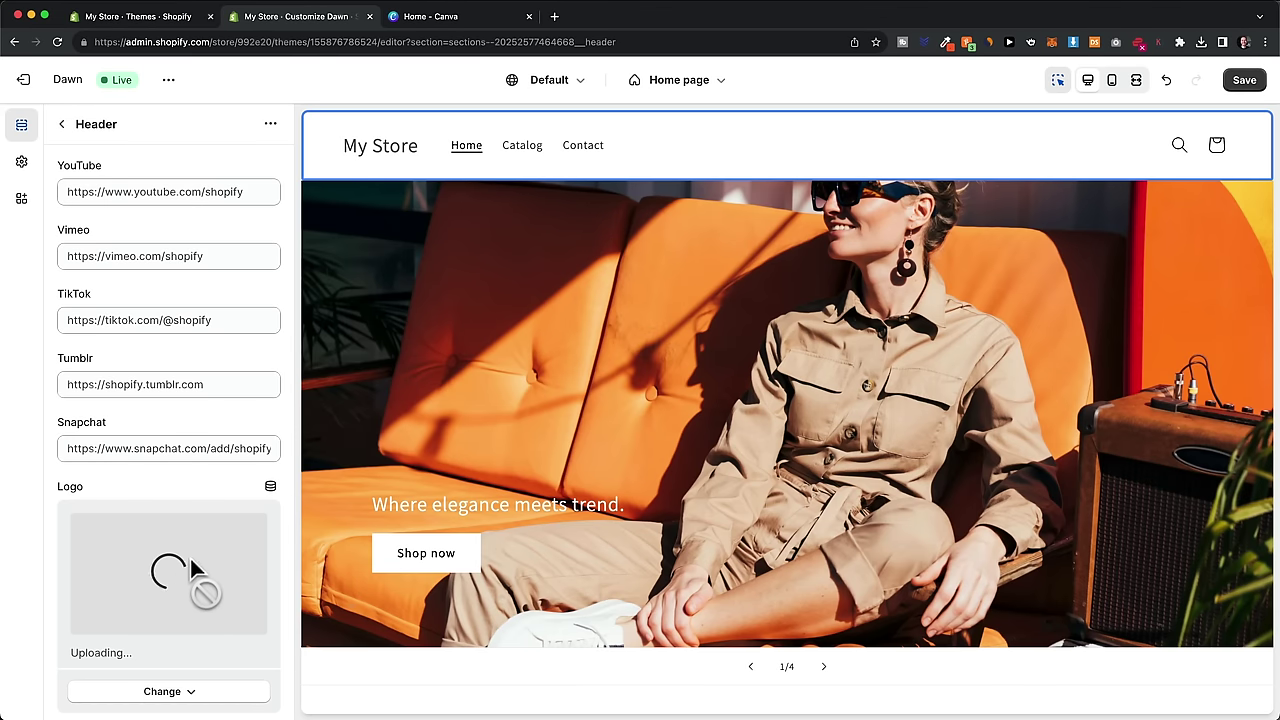
scroll(186, 562, "down", 5)
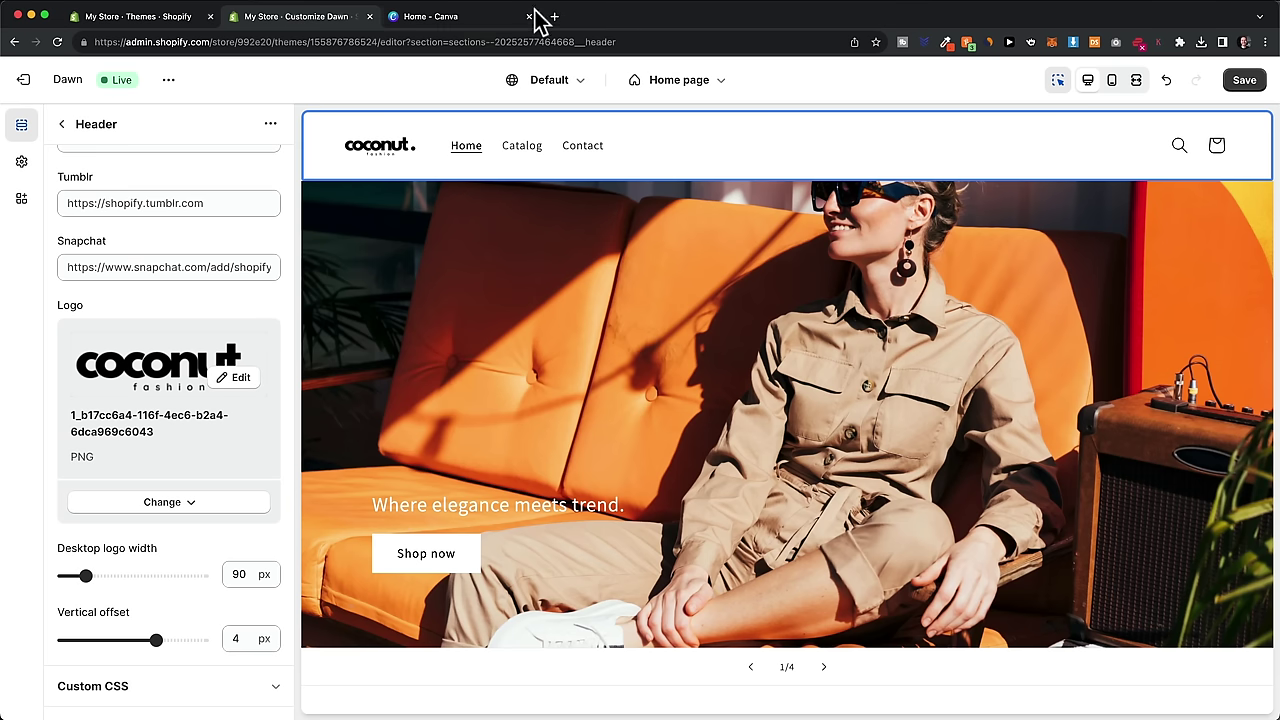
Step: Switch to Canva, search for "fashion store logo" templates and browse the designs
left_click(478, 22)
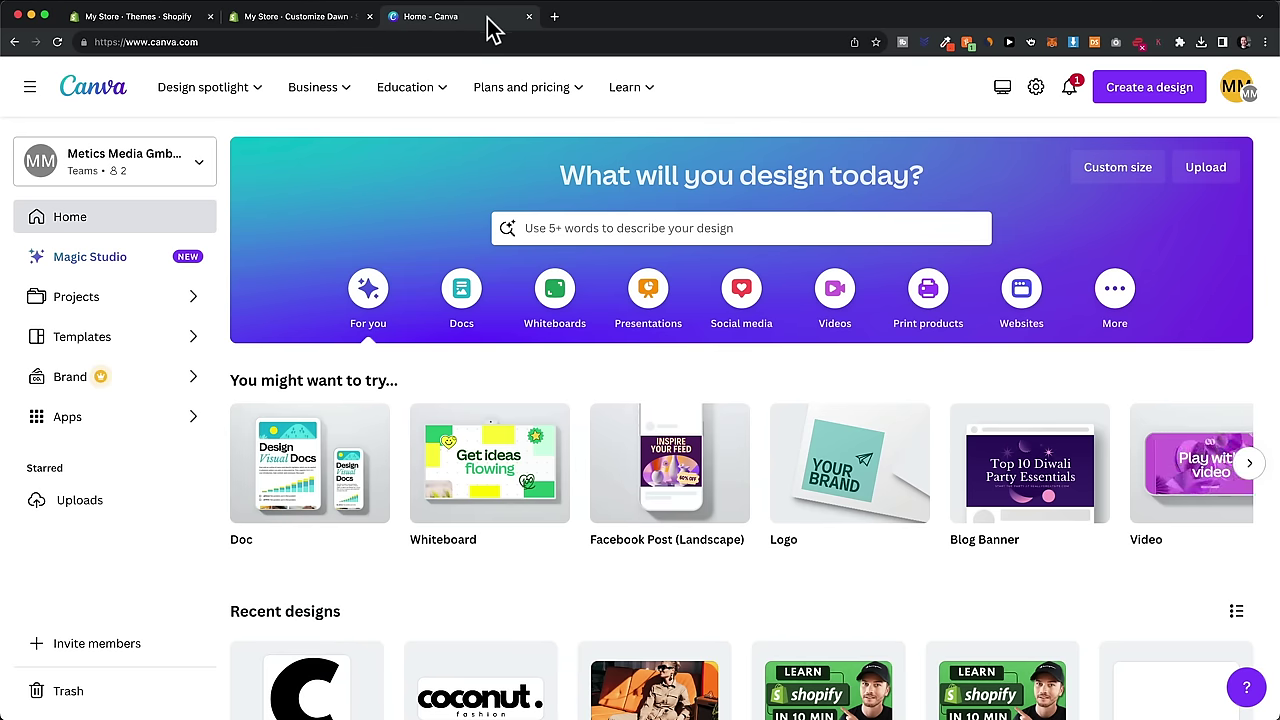
left_click(609, 227)
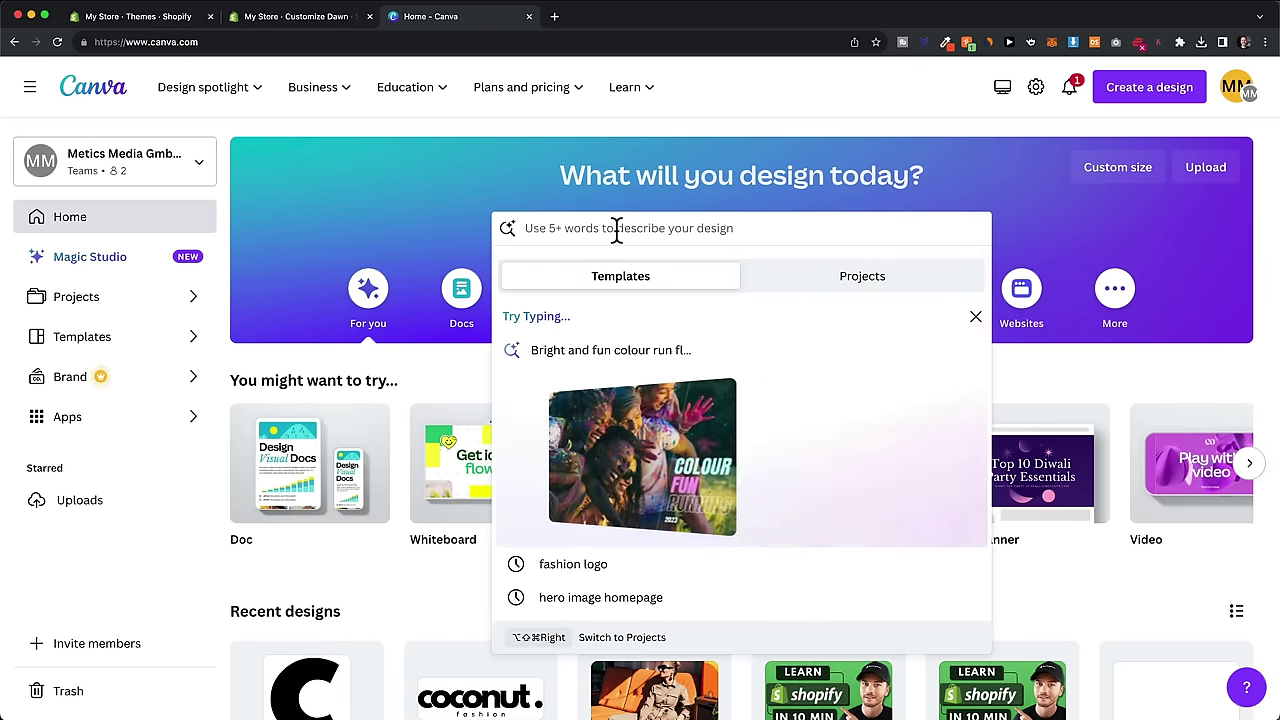
type("fashion store logo")
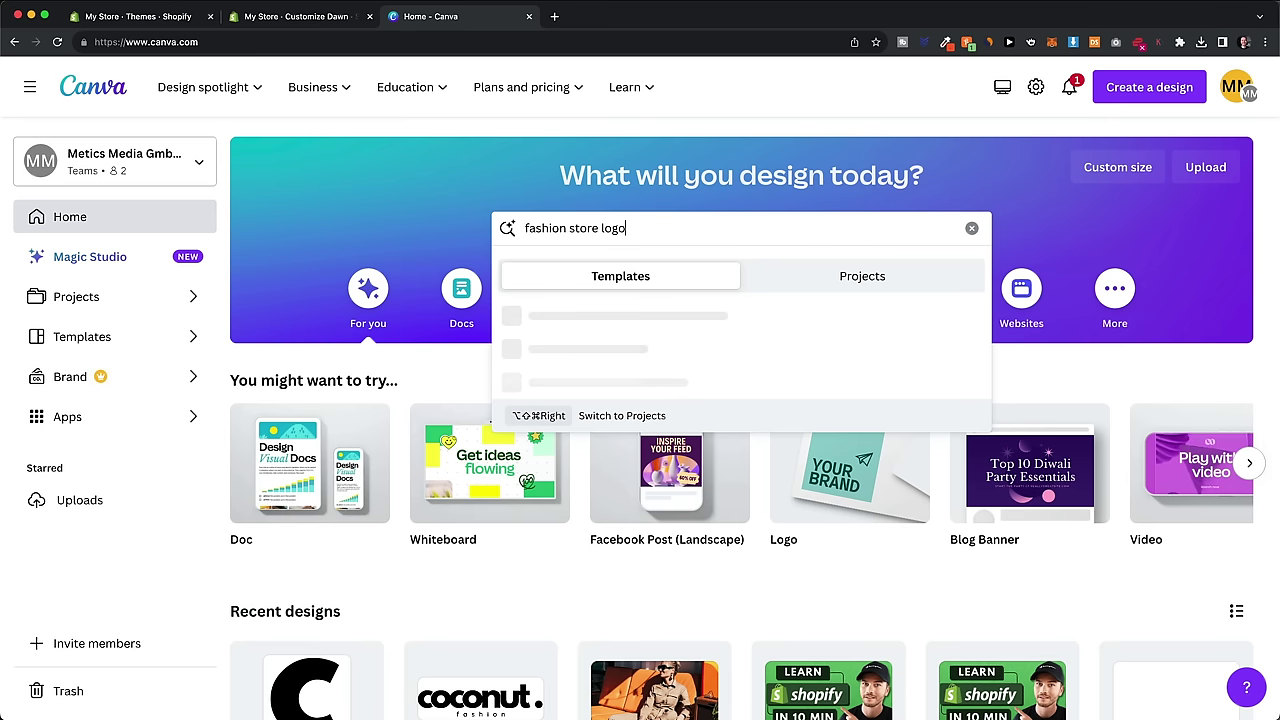
key("Return")
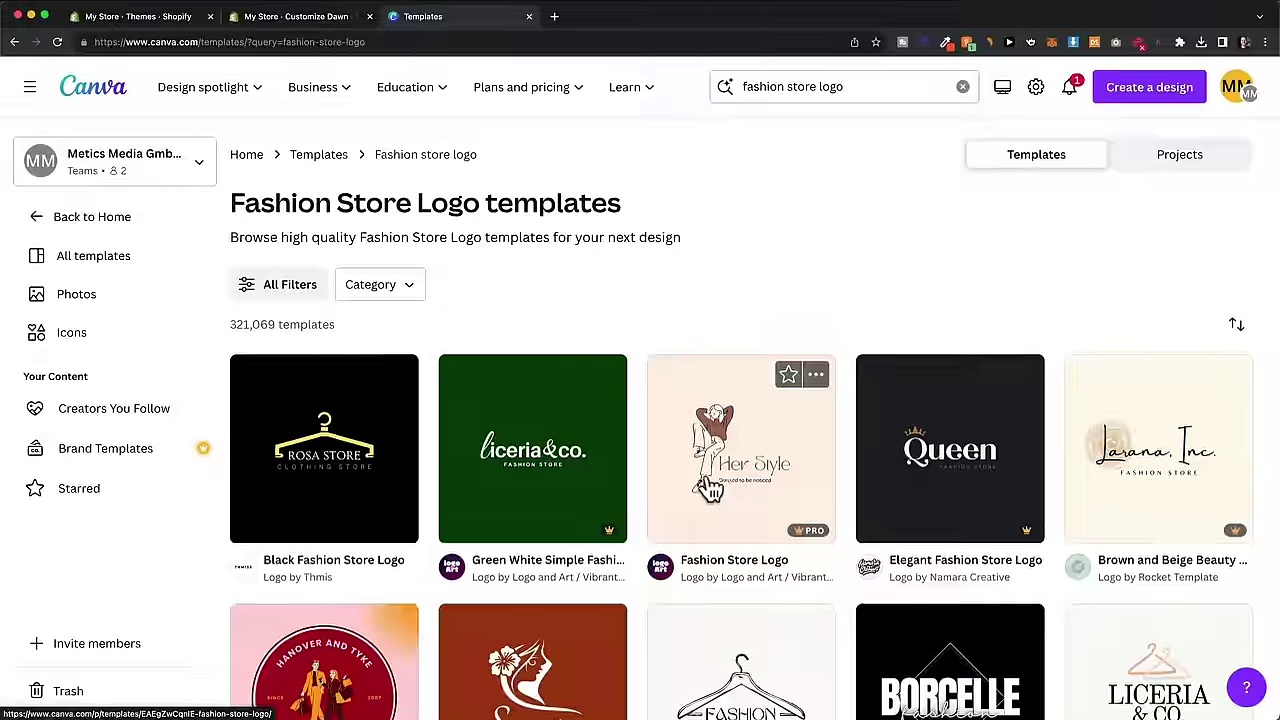
scroll(860, 450, "down", 4)
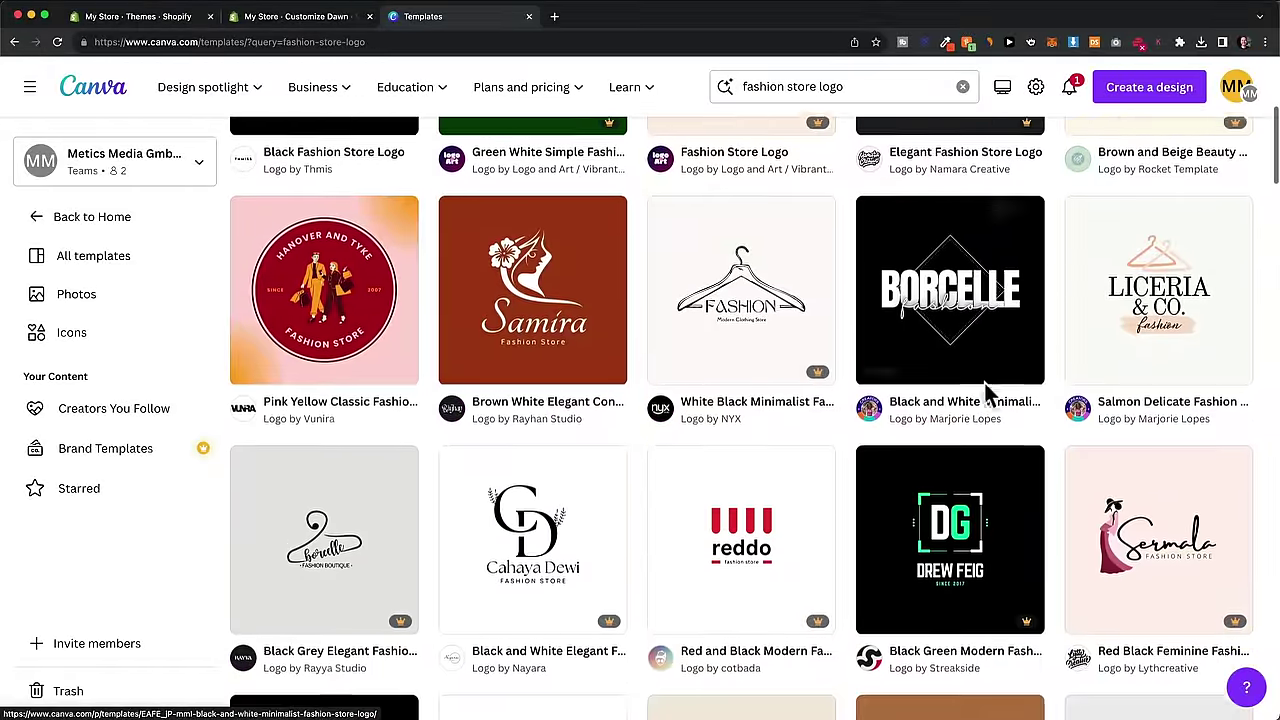
scroll(990, 378, "up", 1)
scroll(990, 378, "up", 1)
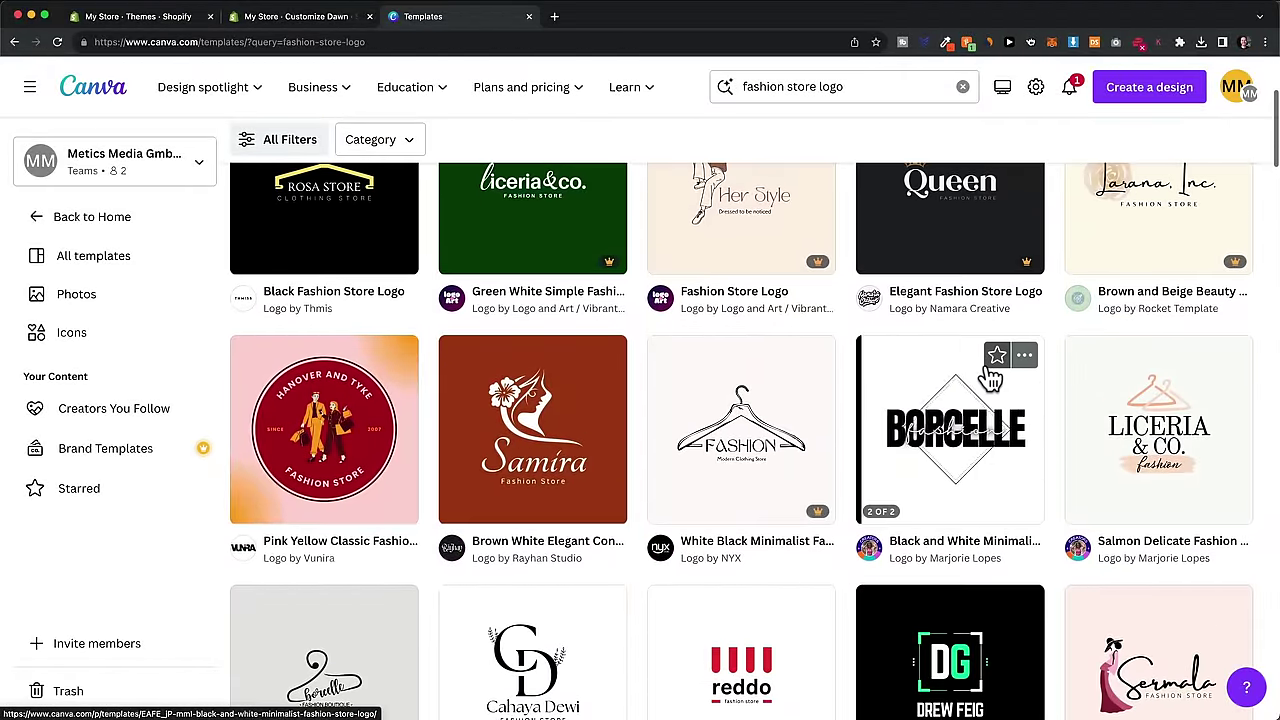
scroll(990, 378, "up", 5)
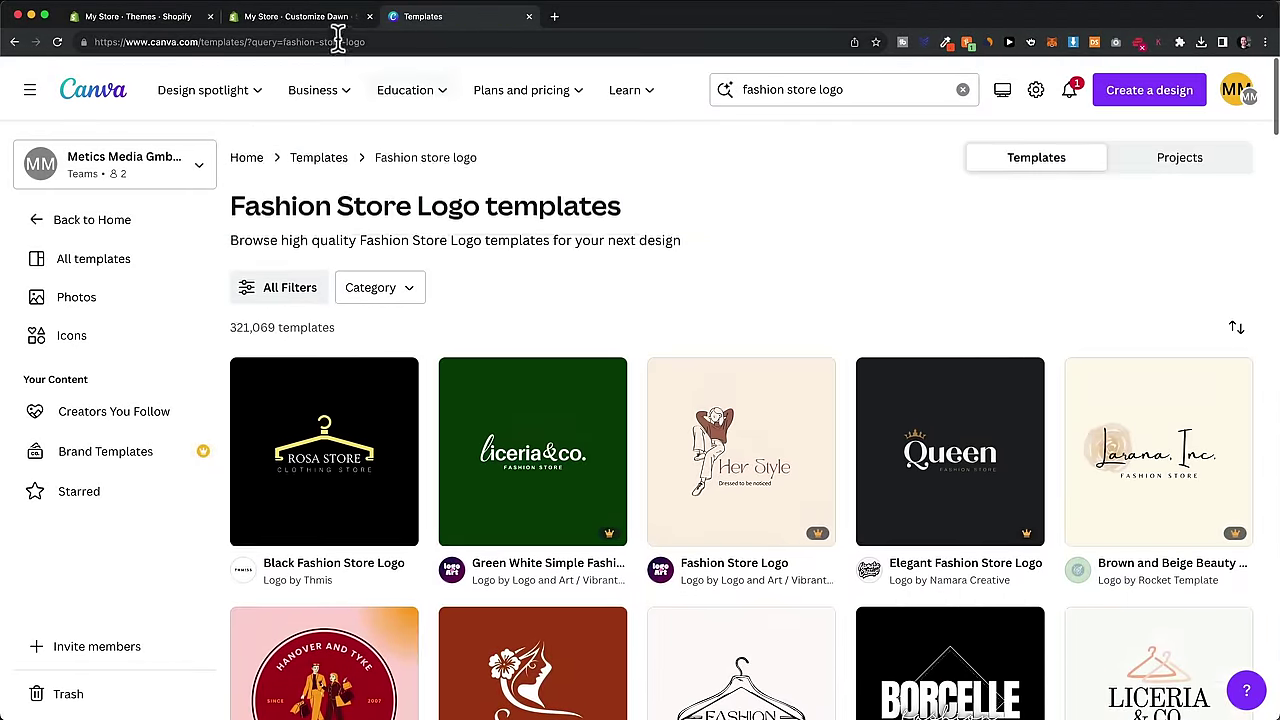
Step: Back in the Shopify theme editor, set the desktop logo width to 120 px and the desktop logo position to Middle center
left_click(310, 16)
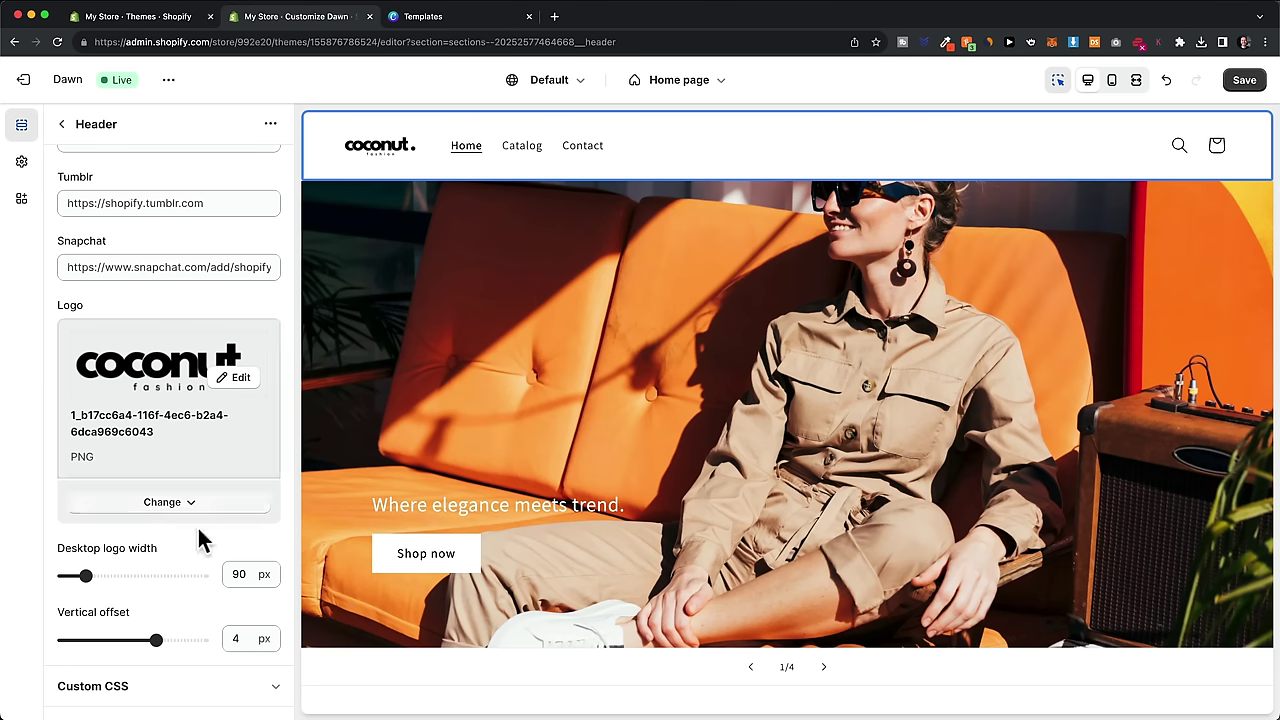
left_click_drag(88, 578, 103, 575)
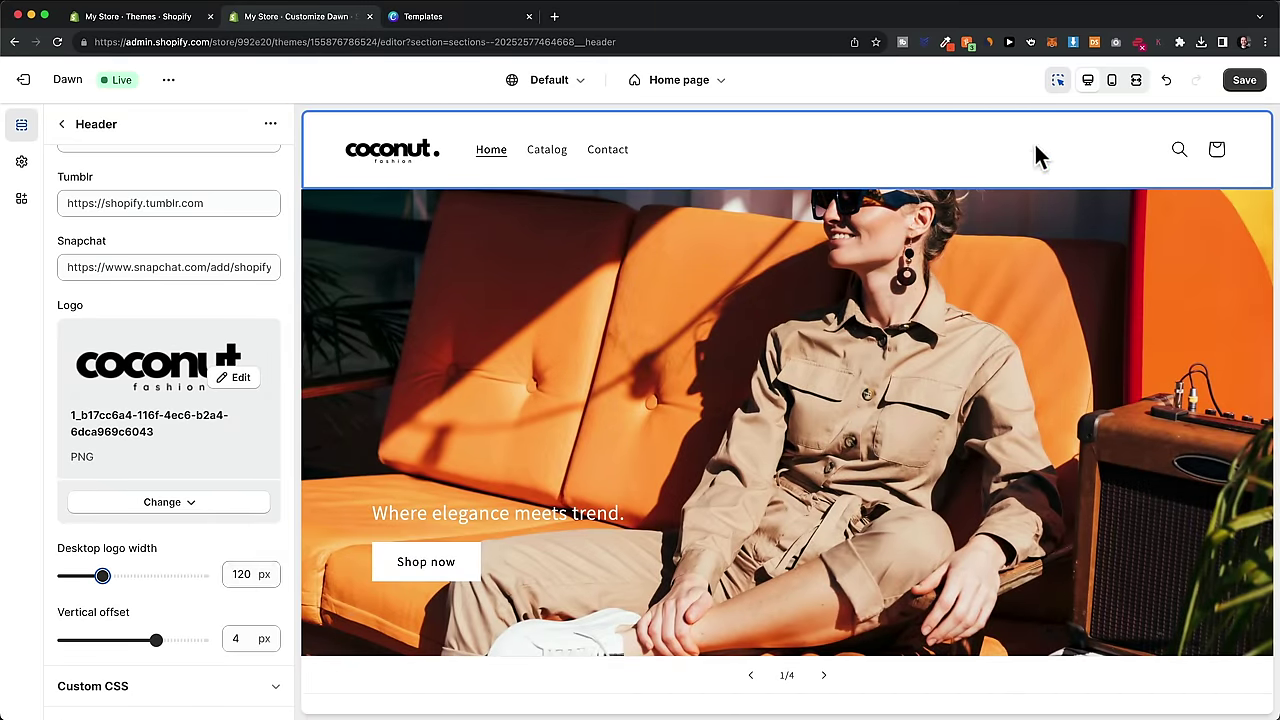
scroll(207, 508, "up", 8)
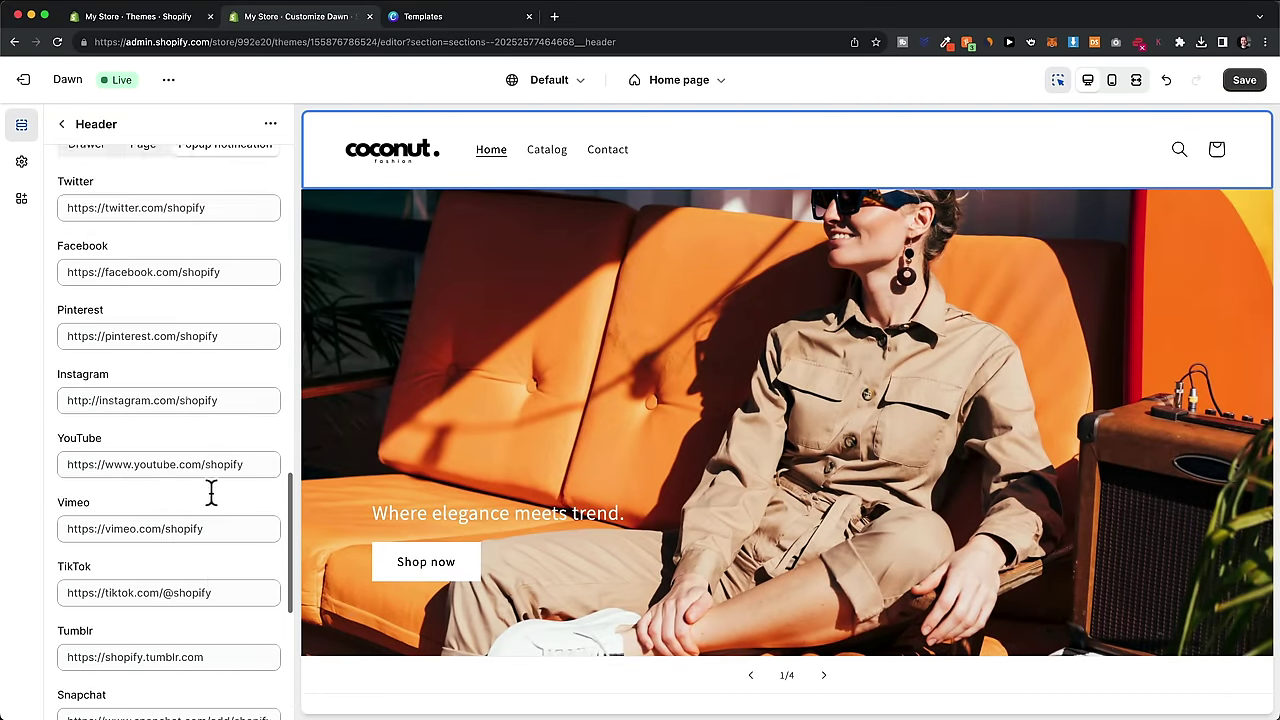
scroll(210, 490, "up", 15)
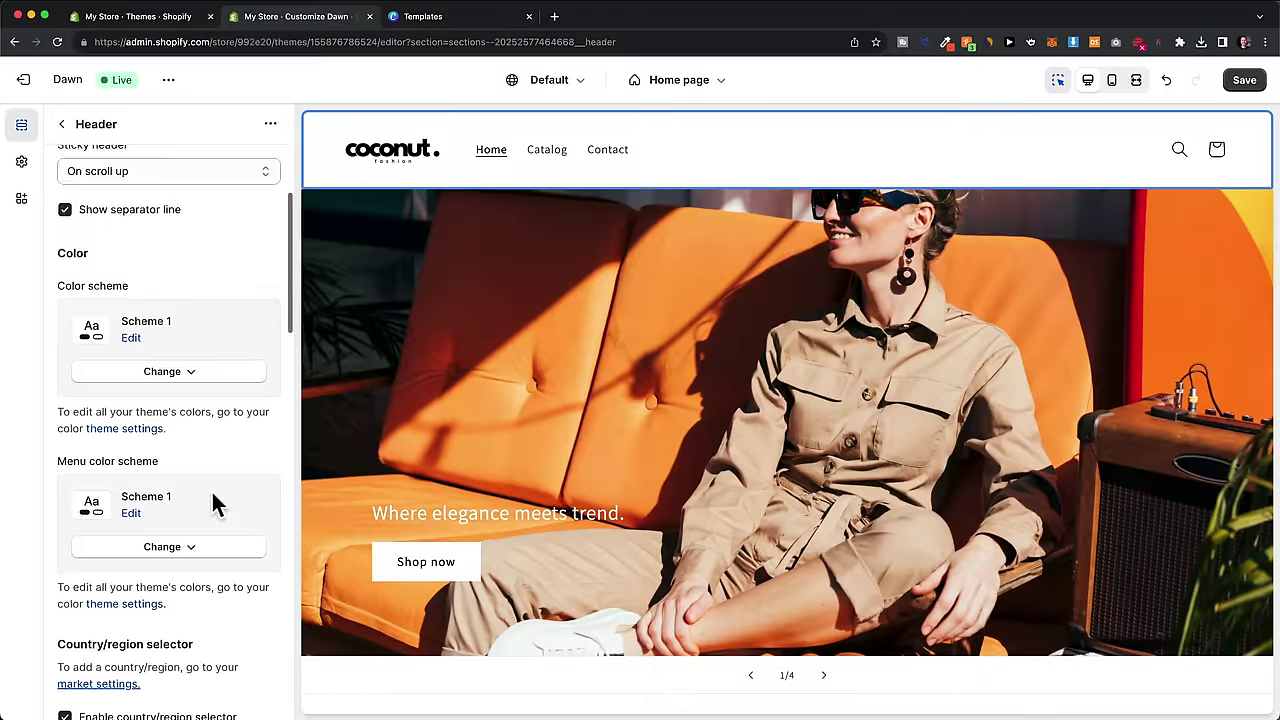
scroll(215, 505, "up", 5)
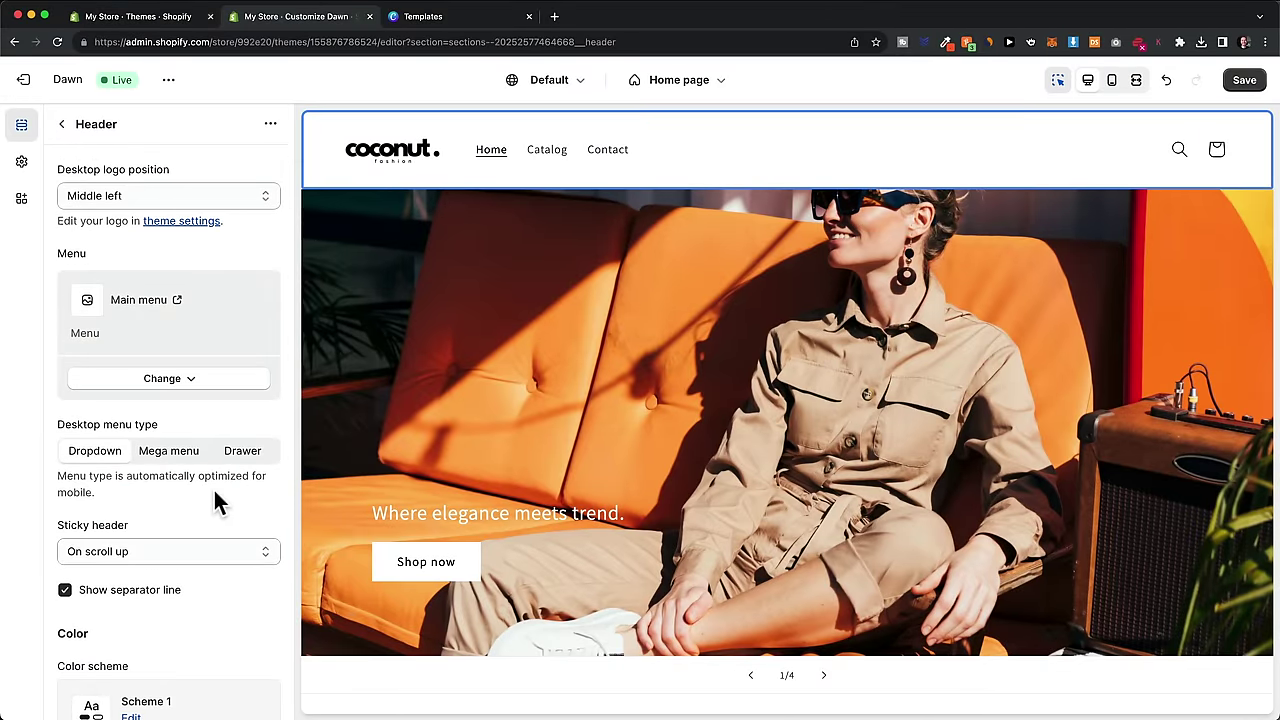
scroll(210, 500, "down", 2)
scroll(210, 500, "up", 2)
left_click(136, 196)
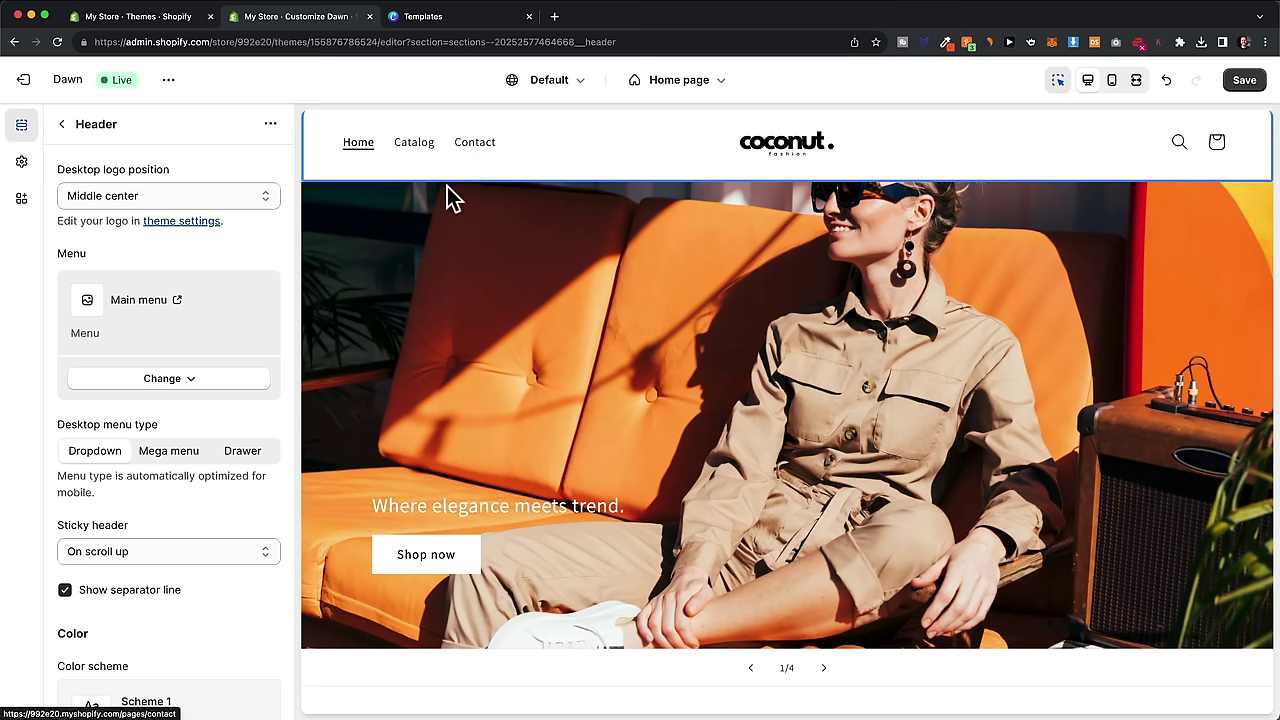
Step: Try the Drawer desktop menu type, open and close its menu in the preview, and restore the Dropdown type
left_click(245, 455)
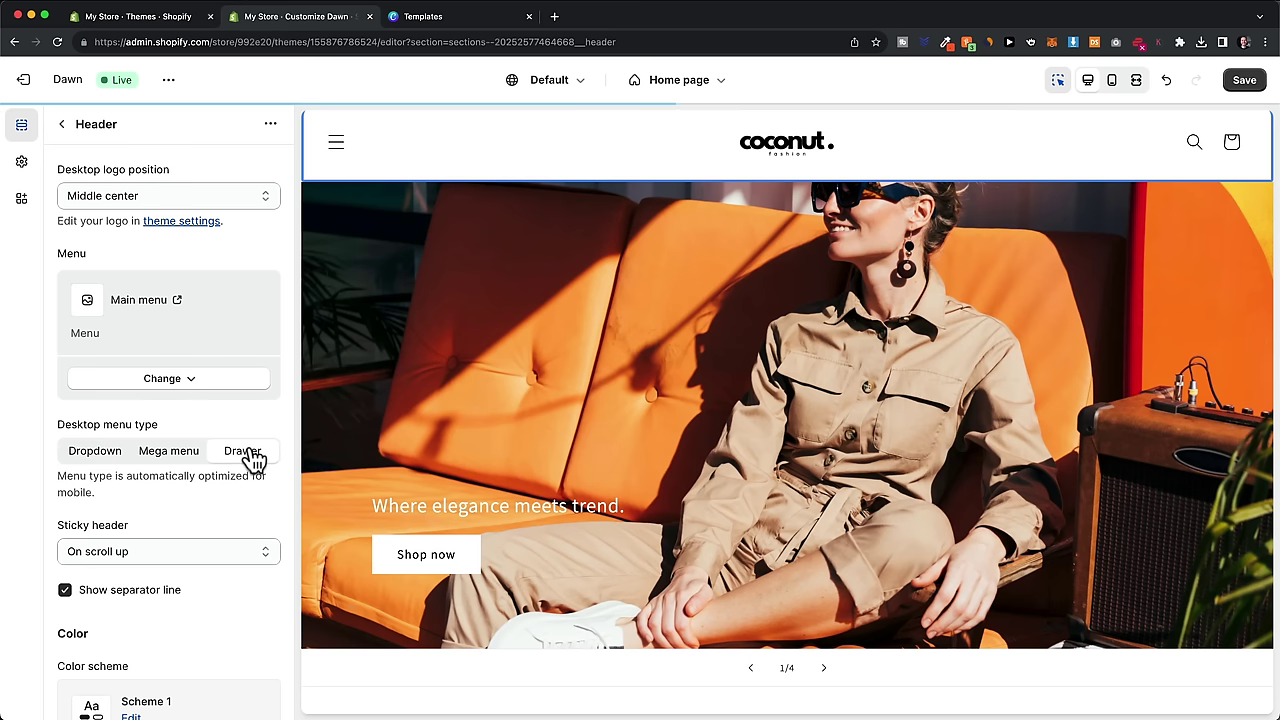
left_click(336, 150)
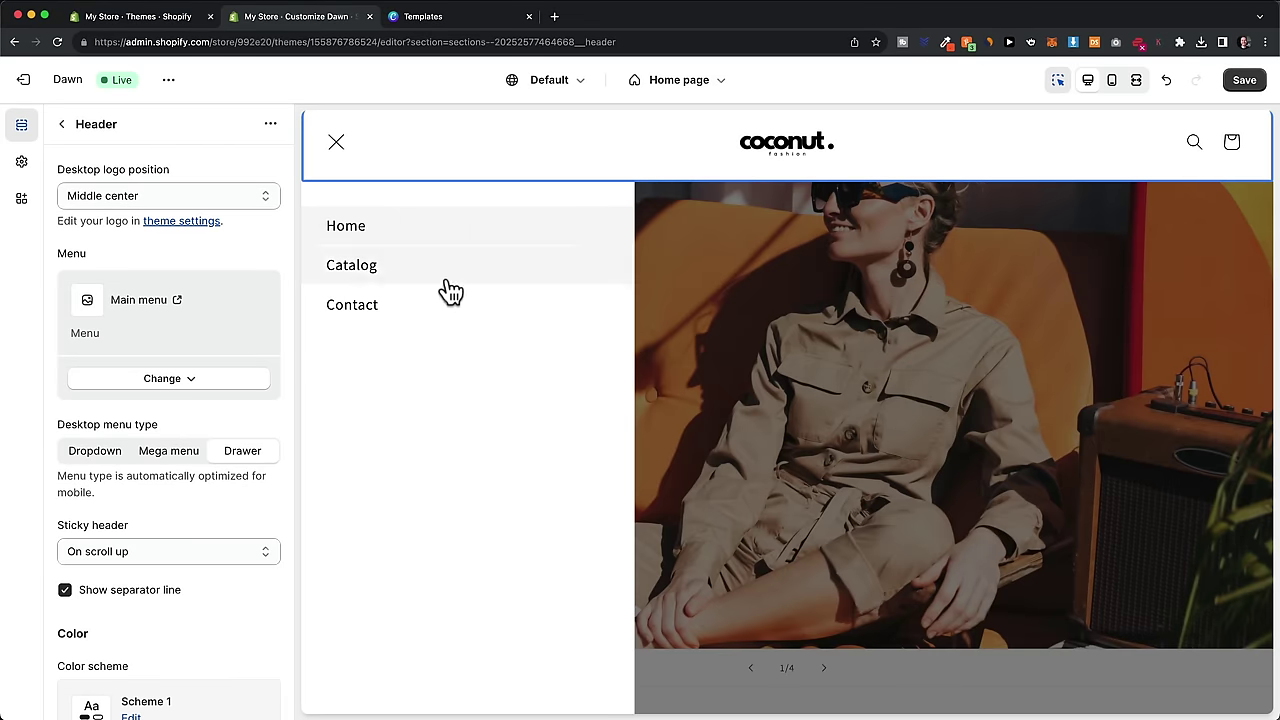
left_click(336, 148)
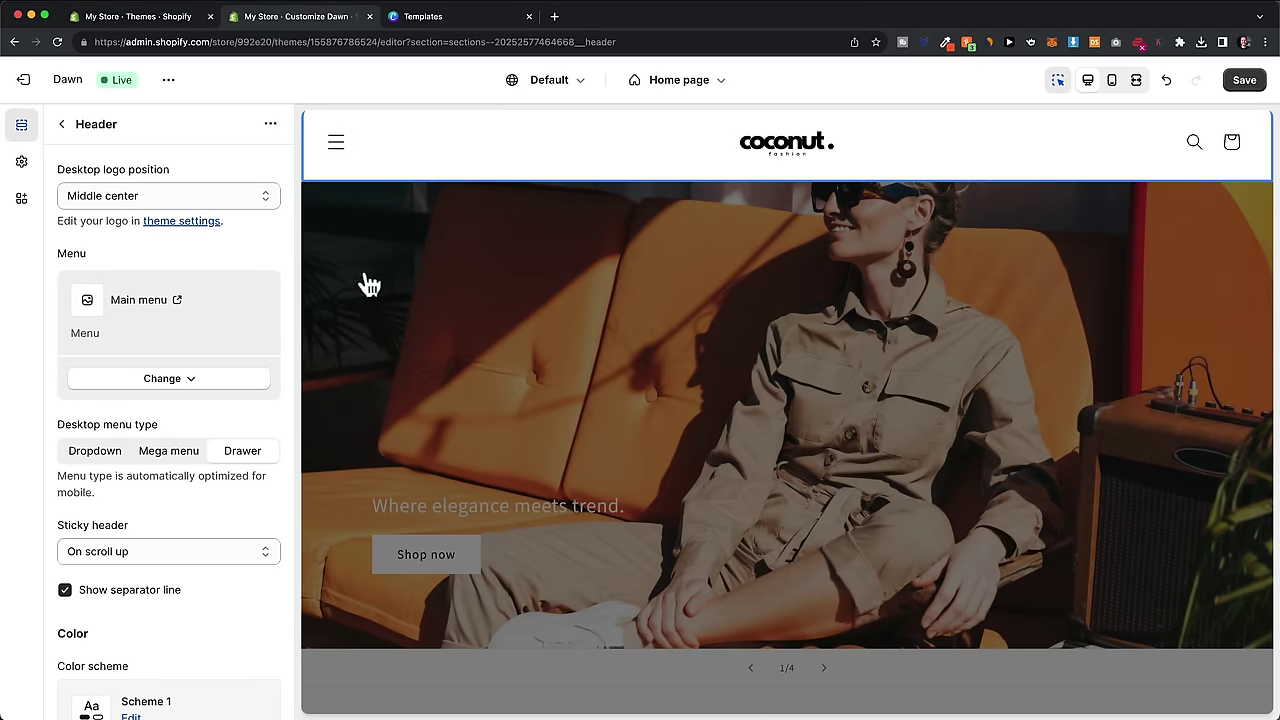
left_click(102, 458)
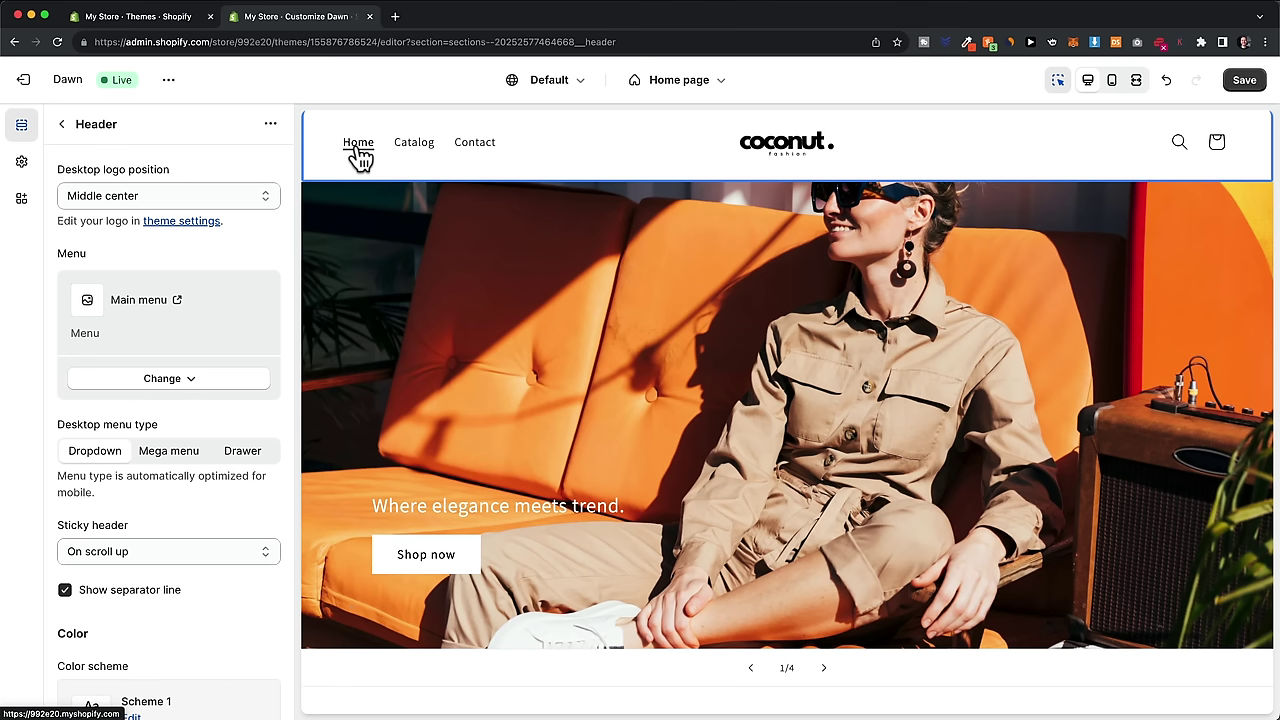
Step: Open the Main menu in the online store's Navigation settings and remove its Home and Catalog items
left_click(140, 18)
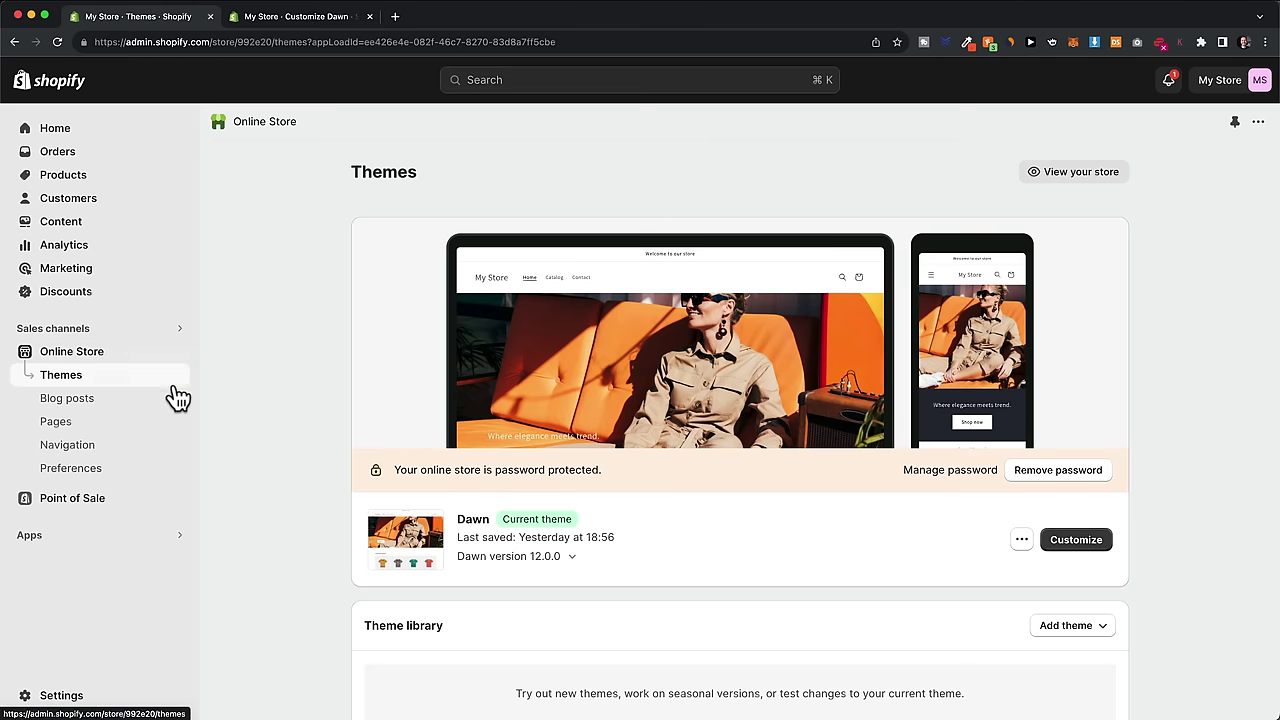
left_click(97, 456)
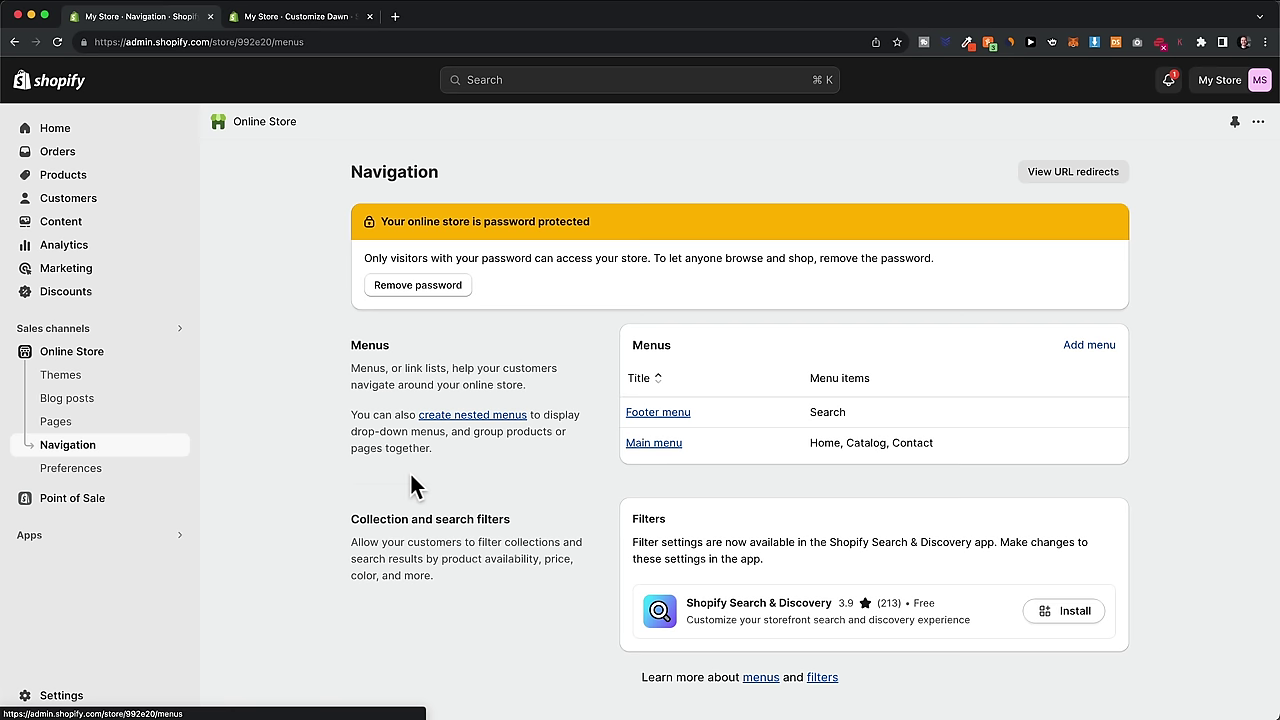
left_click(656, 443)
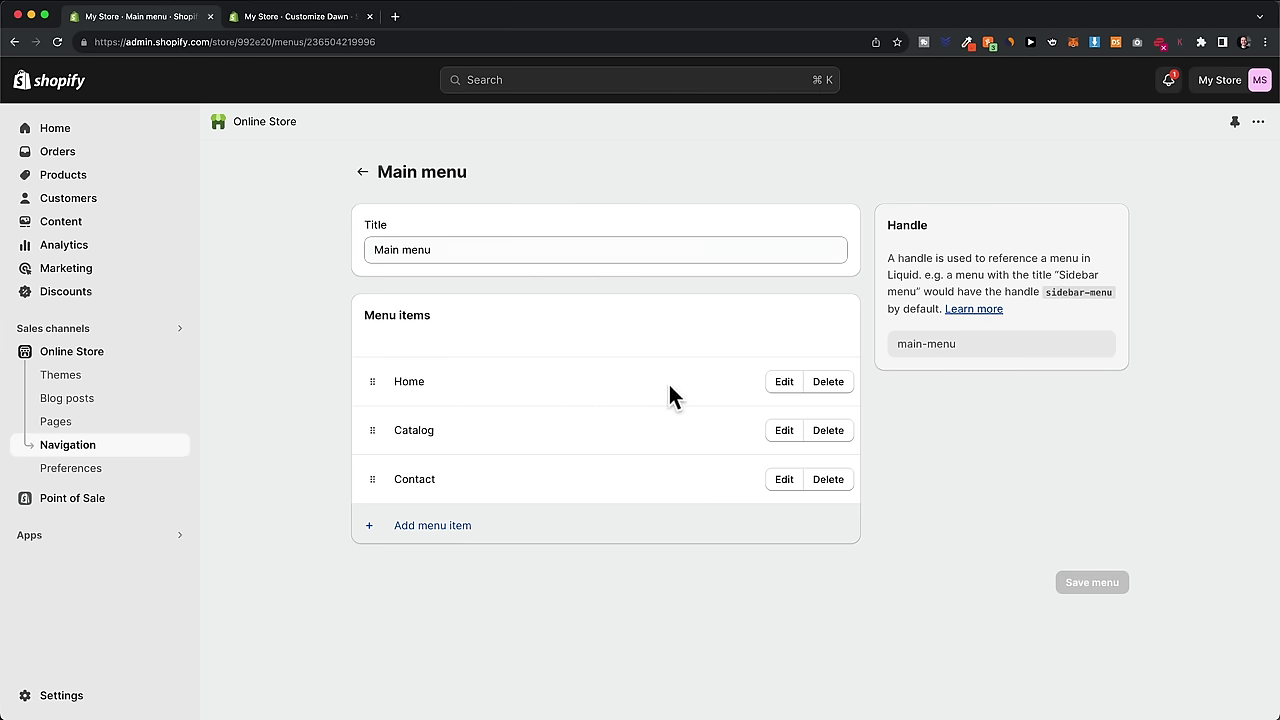
left_click(827, 383)
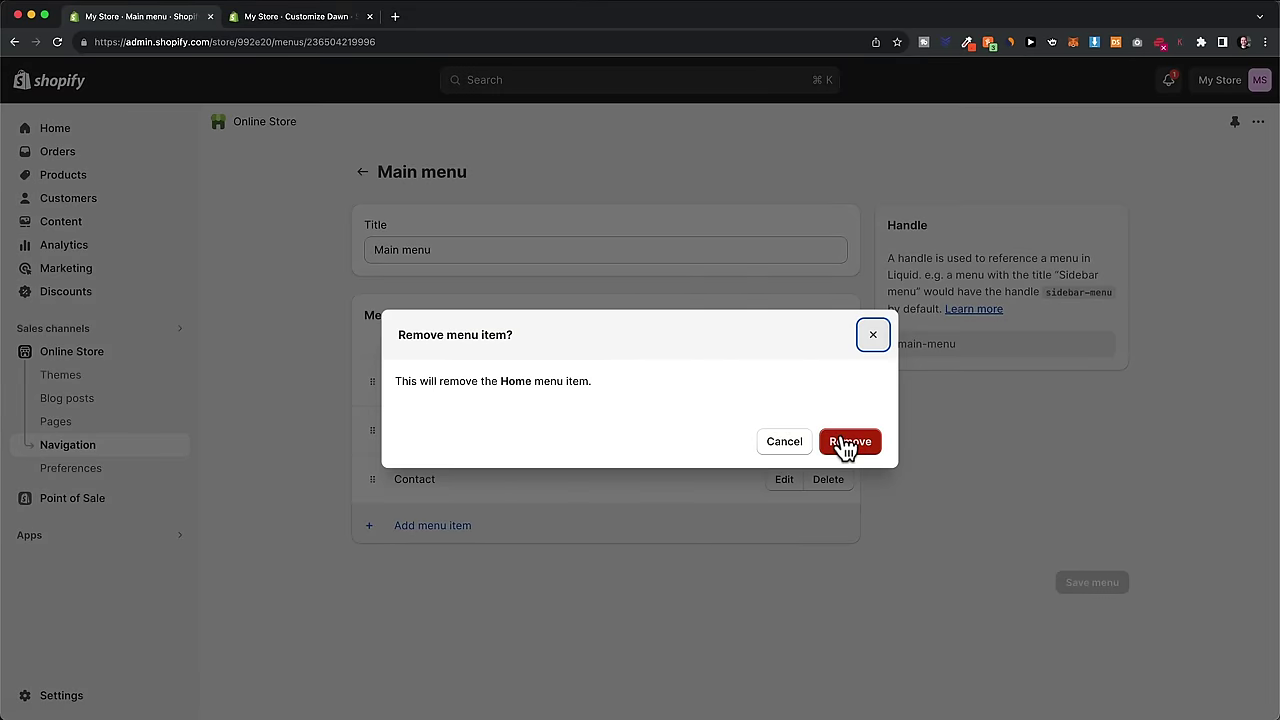
left_click(846, 443)
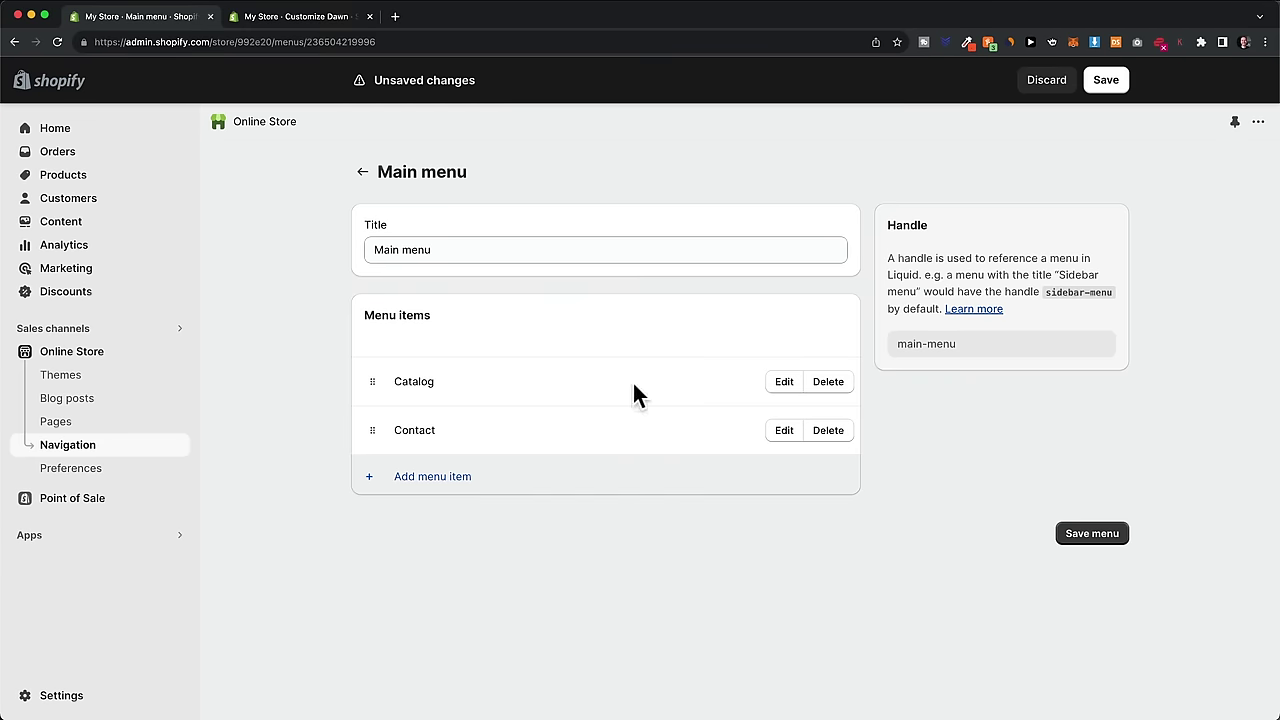
left_click(825, 385)
left_click(851, 441)
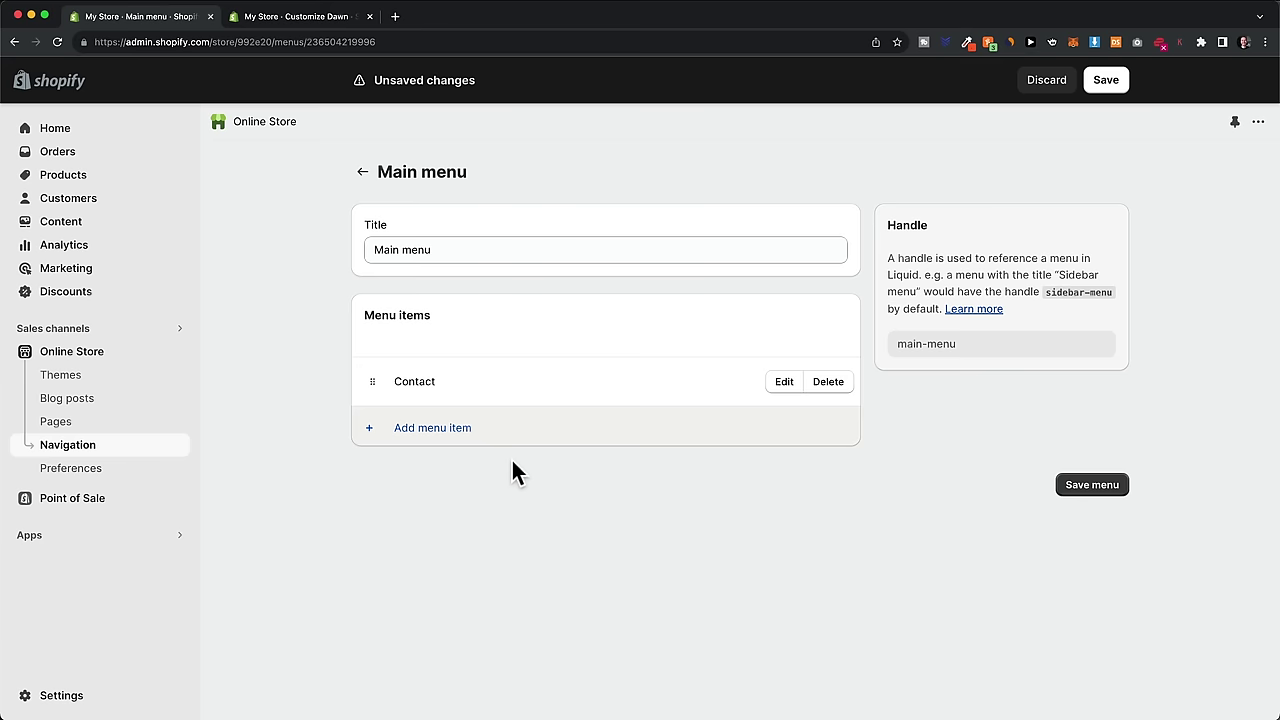
Step: Add a Men item to the Main menu that links to the Men collection
left_click(428, 430)
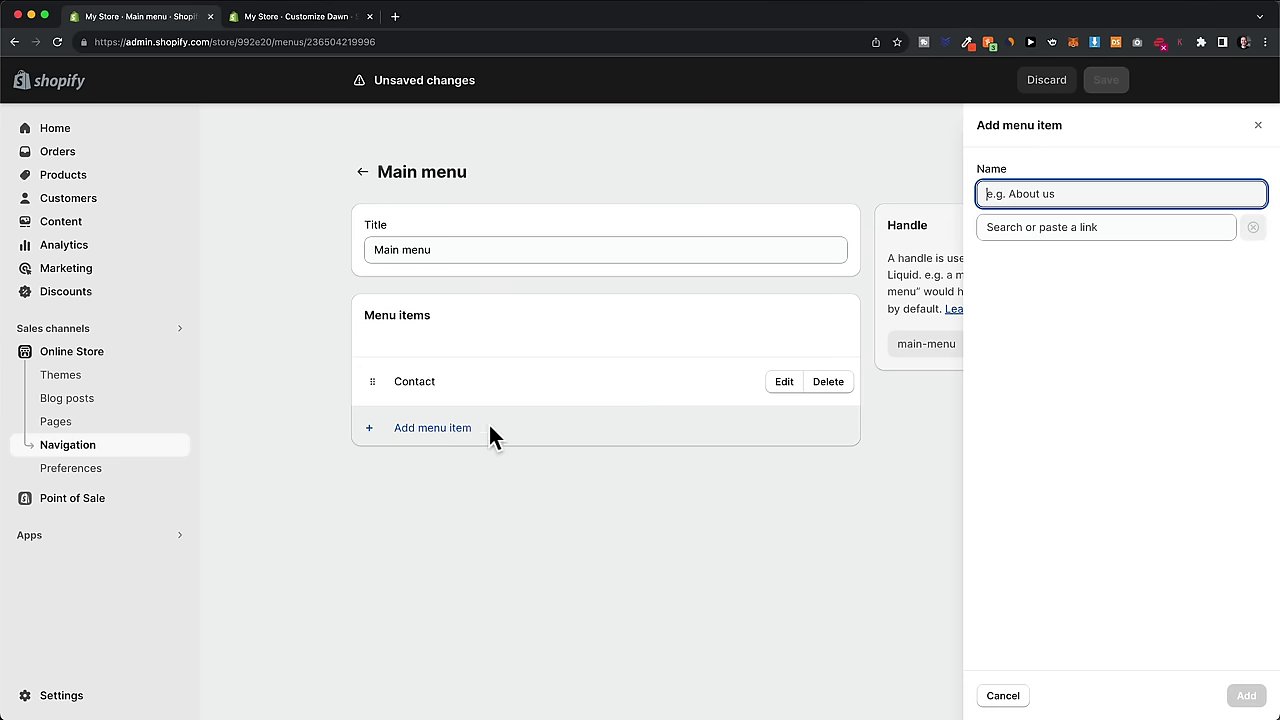
left_click(1029, 228)
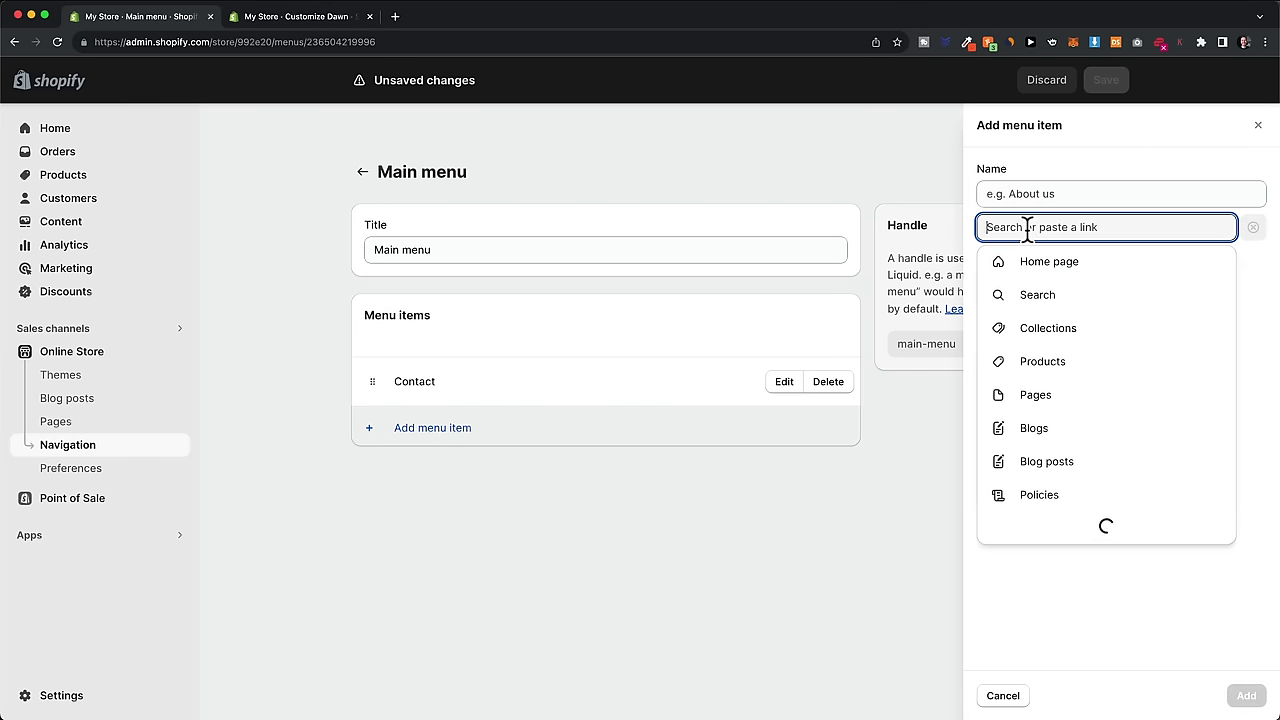
left_click(1028, 334)
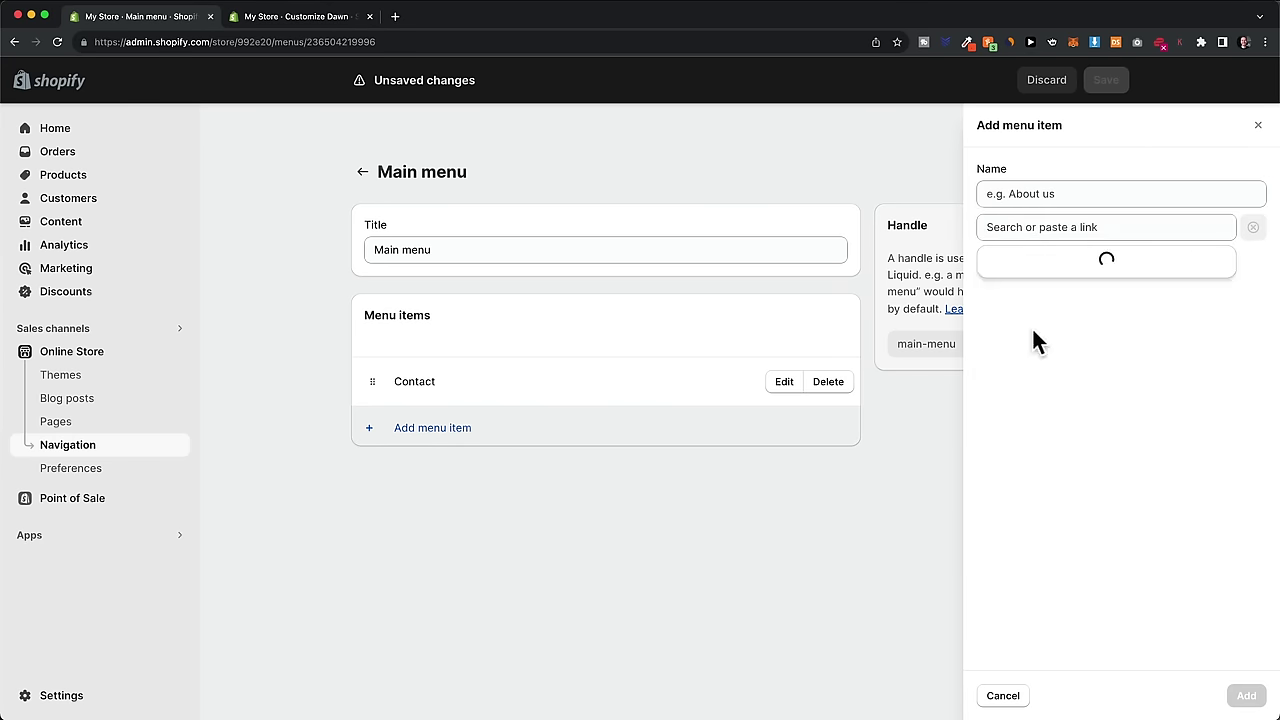
left_click(1058, 334)
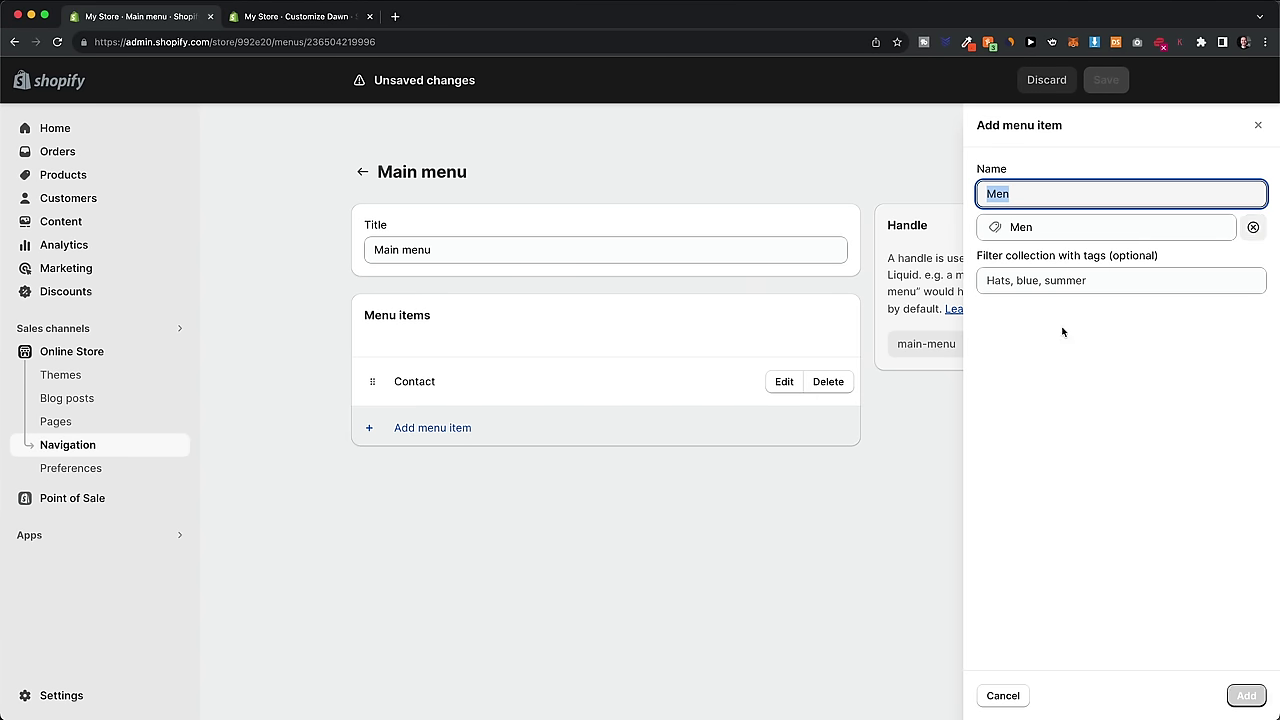
left_click(1246, 695)
Step: Add a Women item to the Main menu that links to the Women collection
left_click(457, 476)
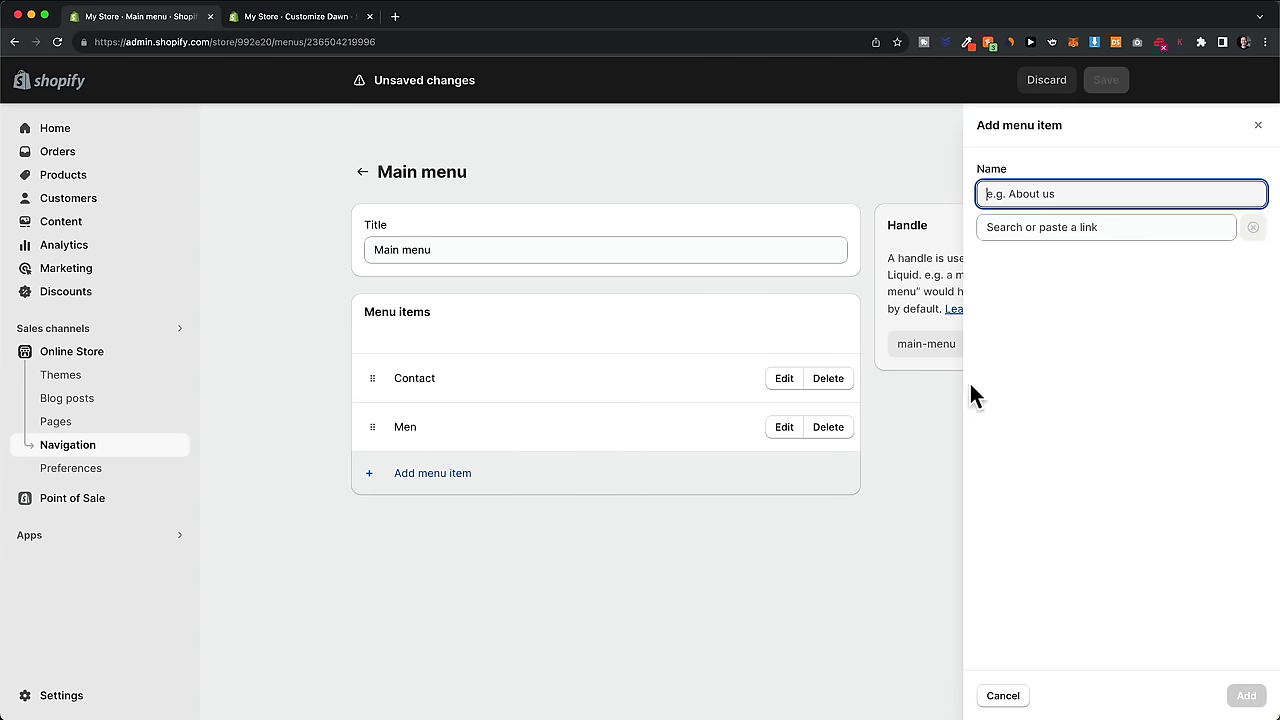
left_click(1064, 228)
left_click(1078, 331)
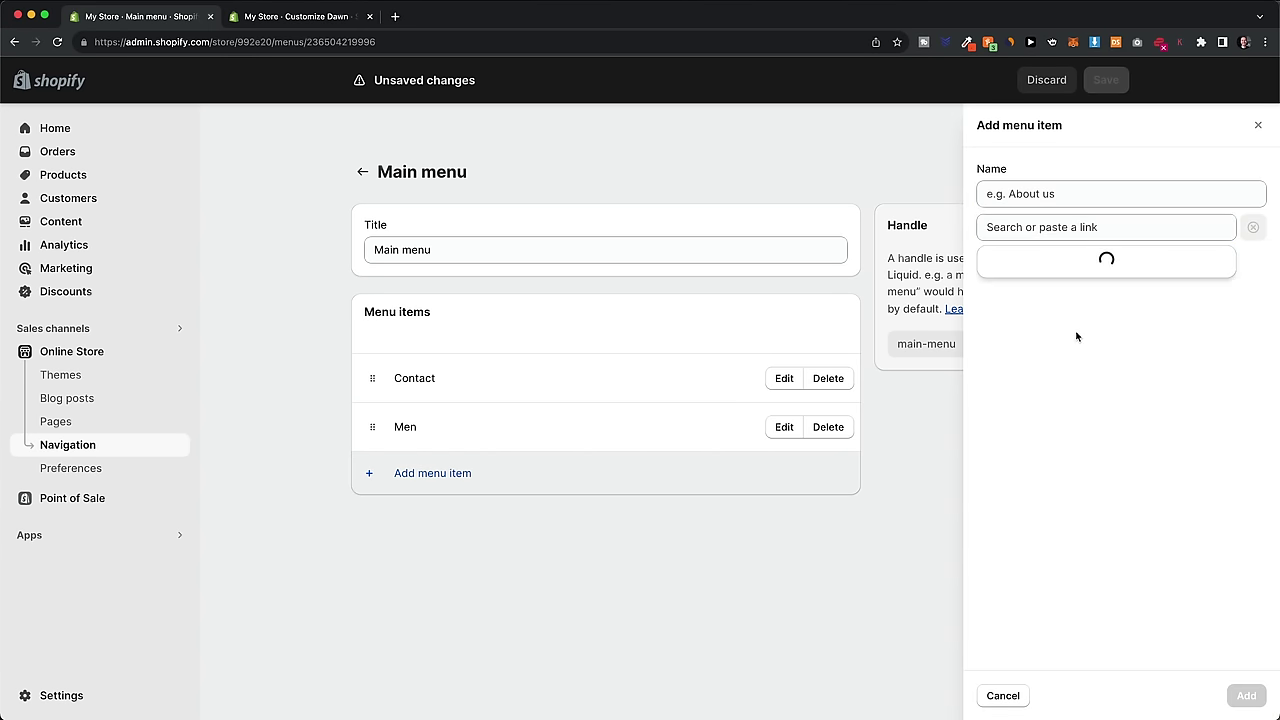
left_click(1057, 398)
key("Return")
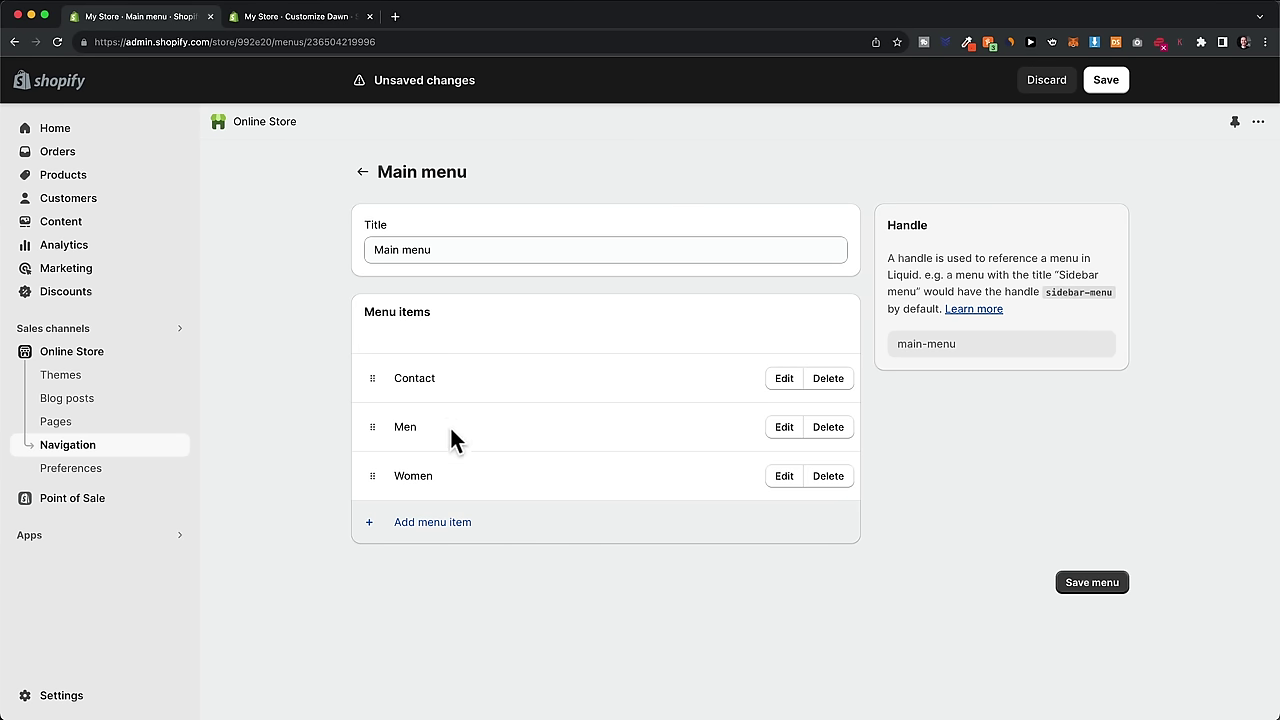
Step: Reorder the Main menu items to Women, Men, Contact and save the menu
left_click_drag(370, 474, 375, 382)
left_click_drag(369, 476, 374, 424)
left_click(1104, 583)
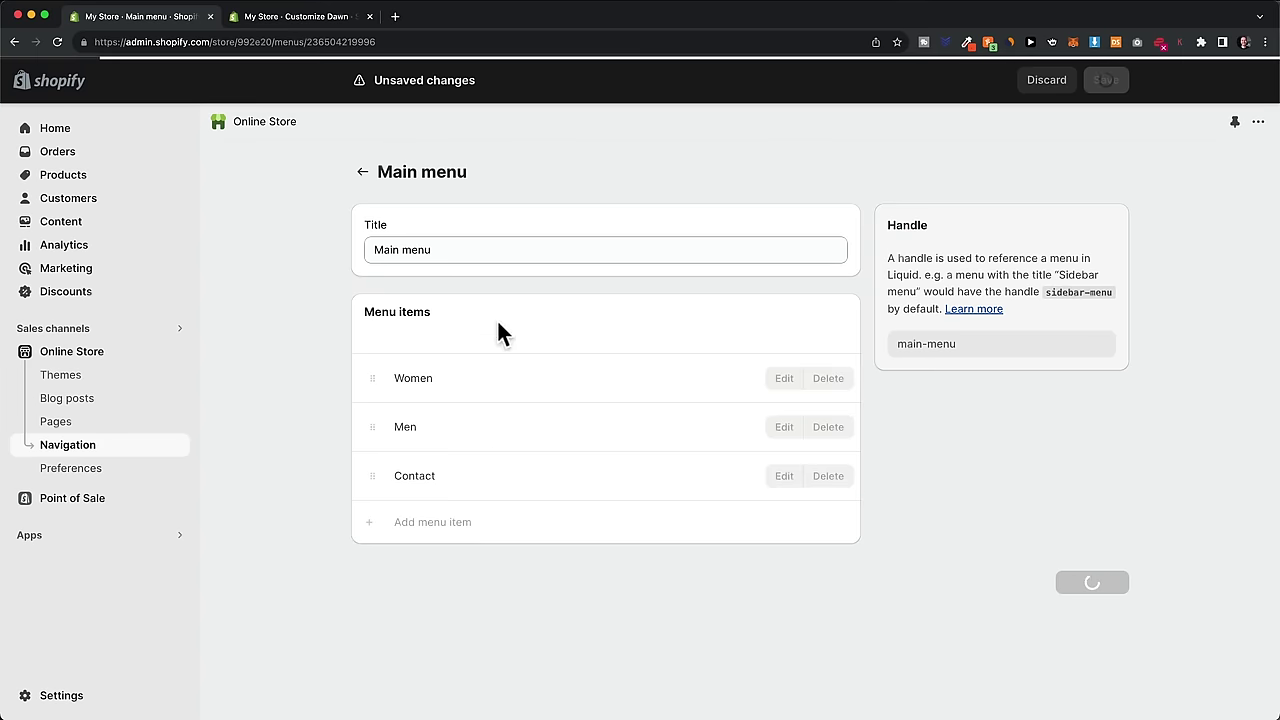
Step: Return to the Dawn theme editor and save the header changes
left_click(322, 29)
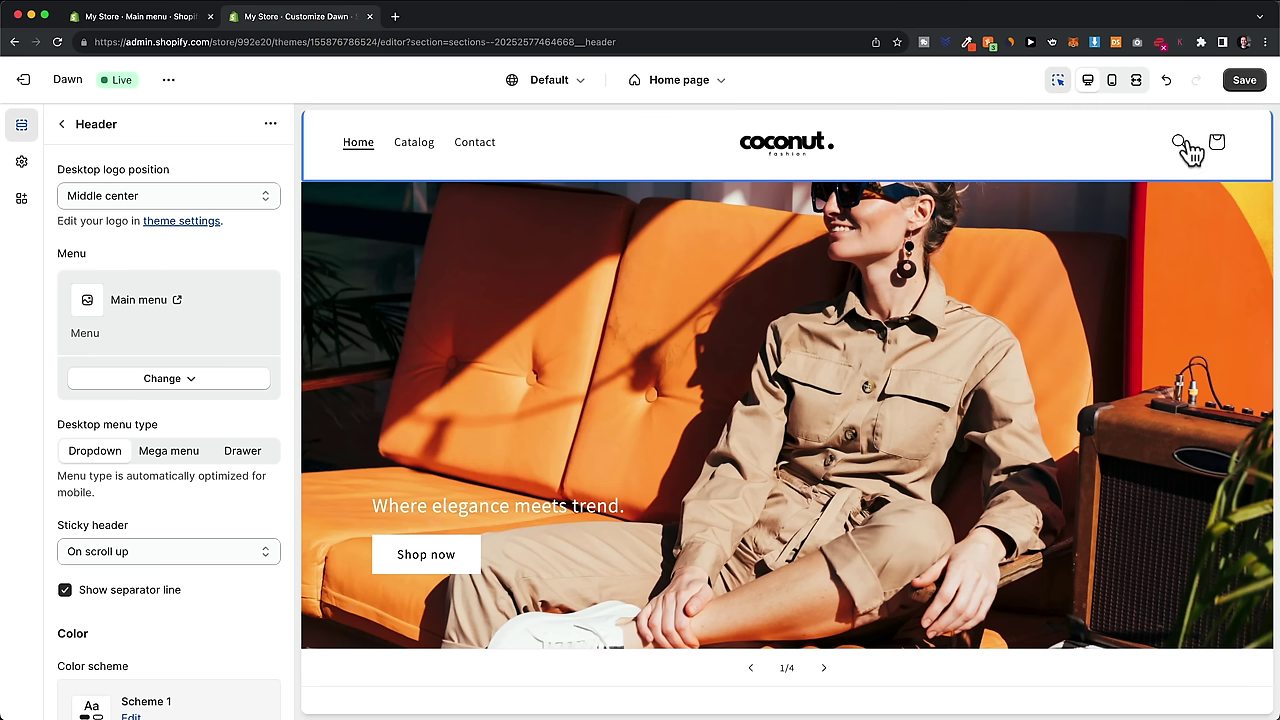
left_click(1244, 84)
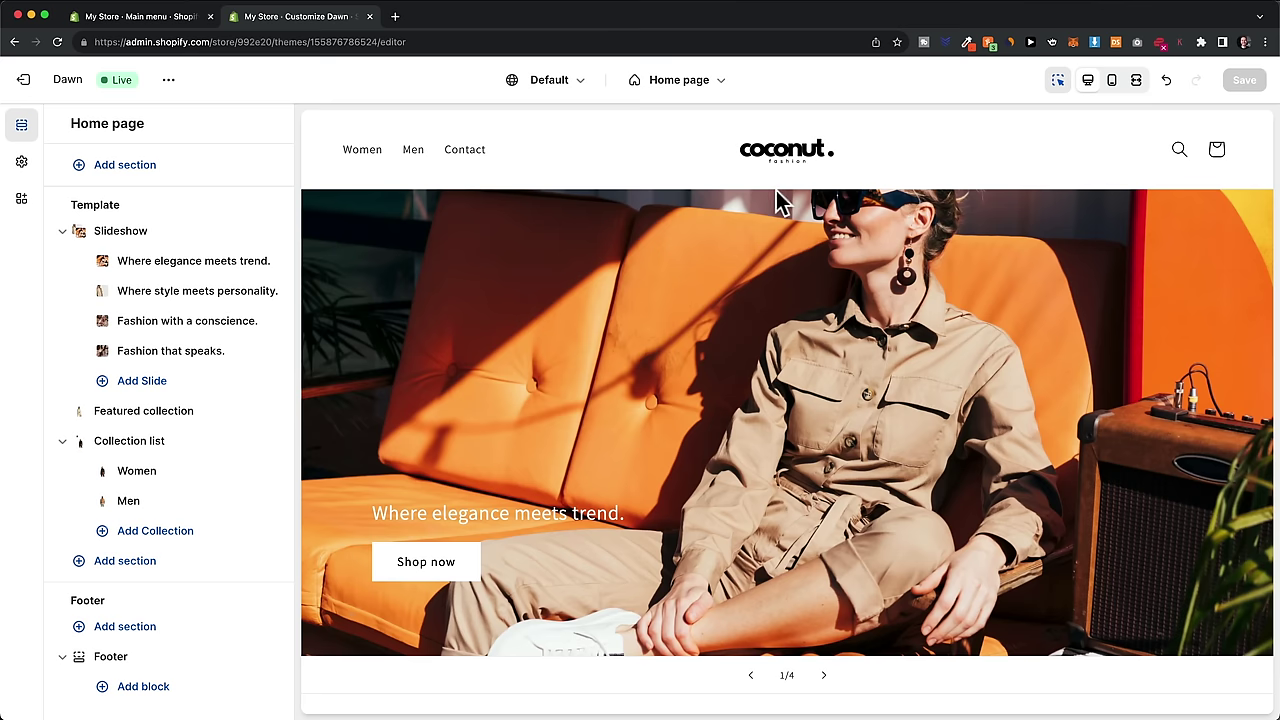
Step: Open the home page's Footer section and turn off its email signup
scroll(758, 320, "down", 3)
scroll(758, 320, "down", 10)
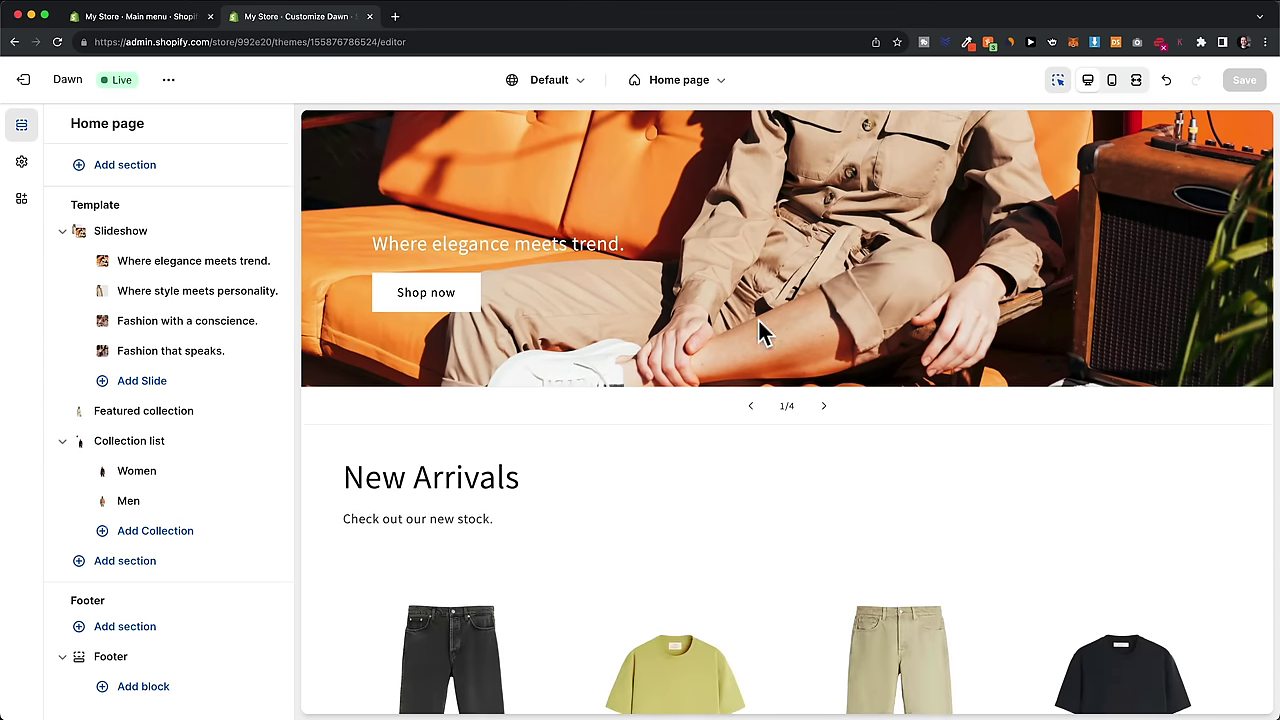
scroll(758, 333, "down", 5)
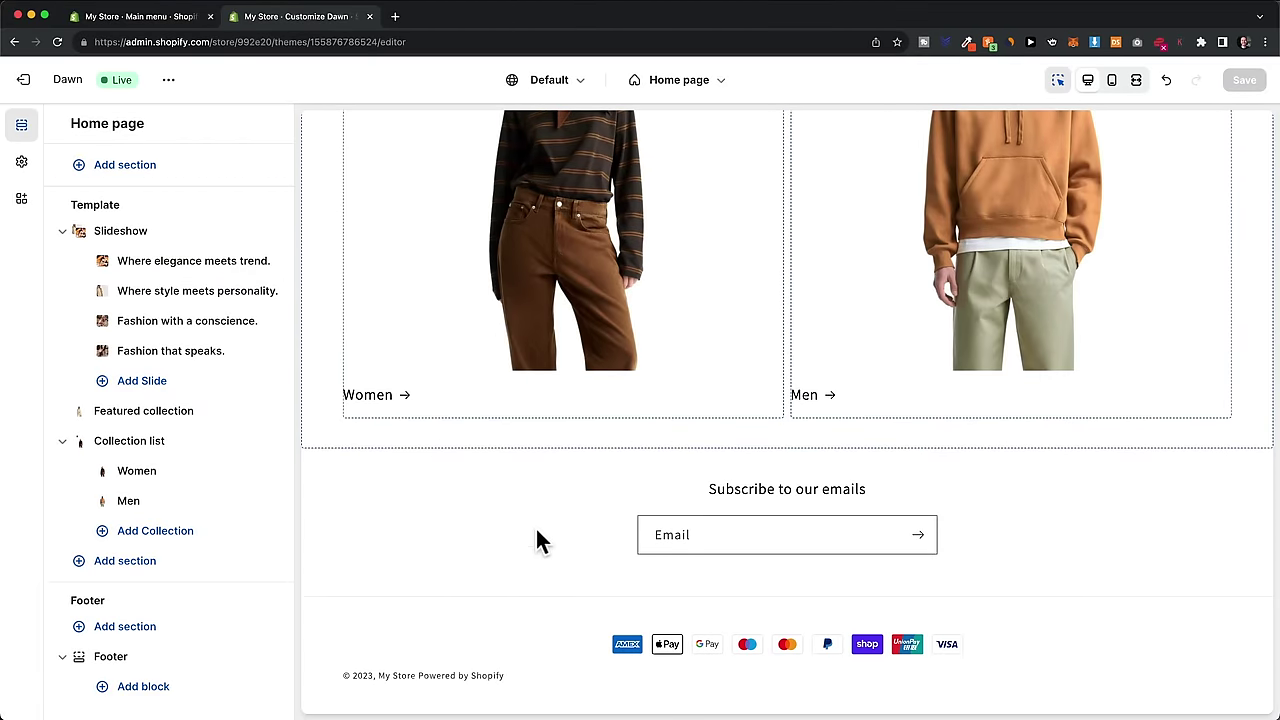
left_click(537, 538)
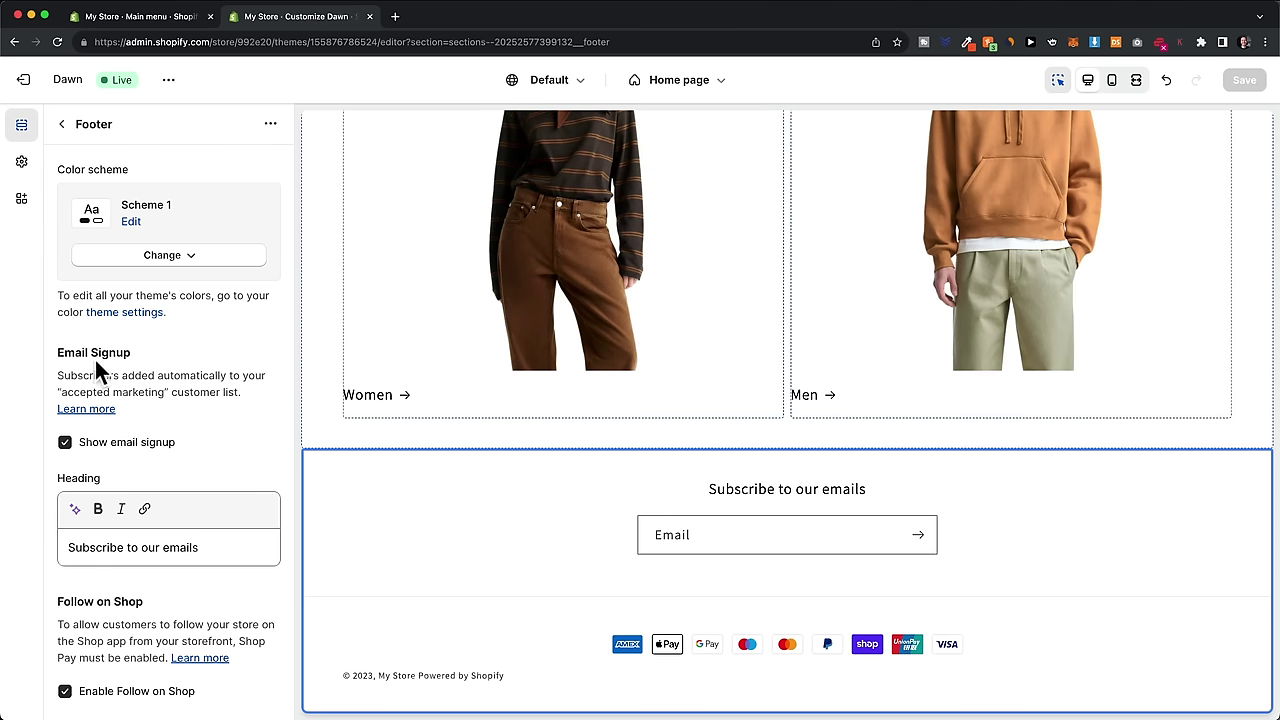
left_click(65, 446)
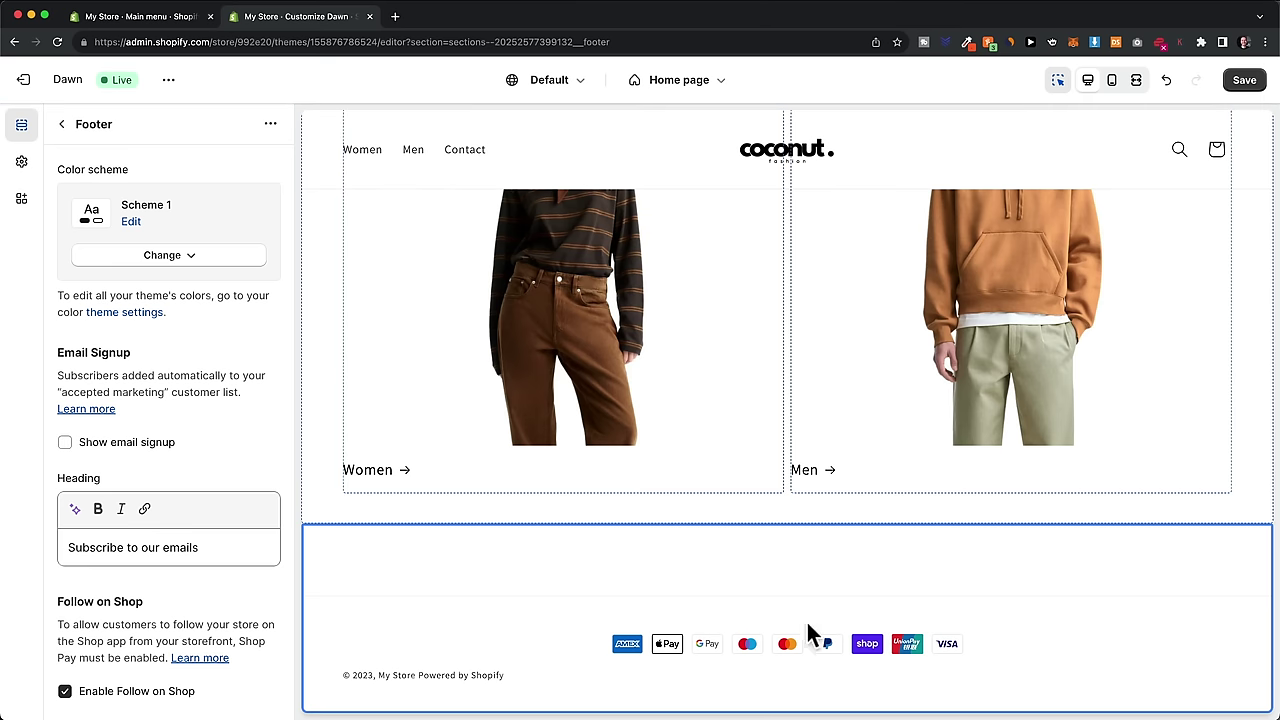
Step: Set the Facebook link in the footer's theme settings to facebook.com
scroll(175, 392, "down", 10)
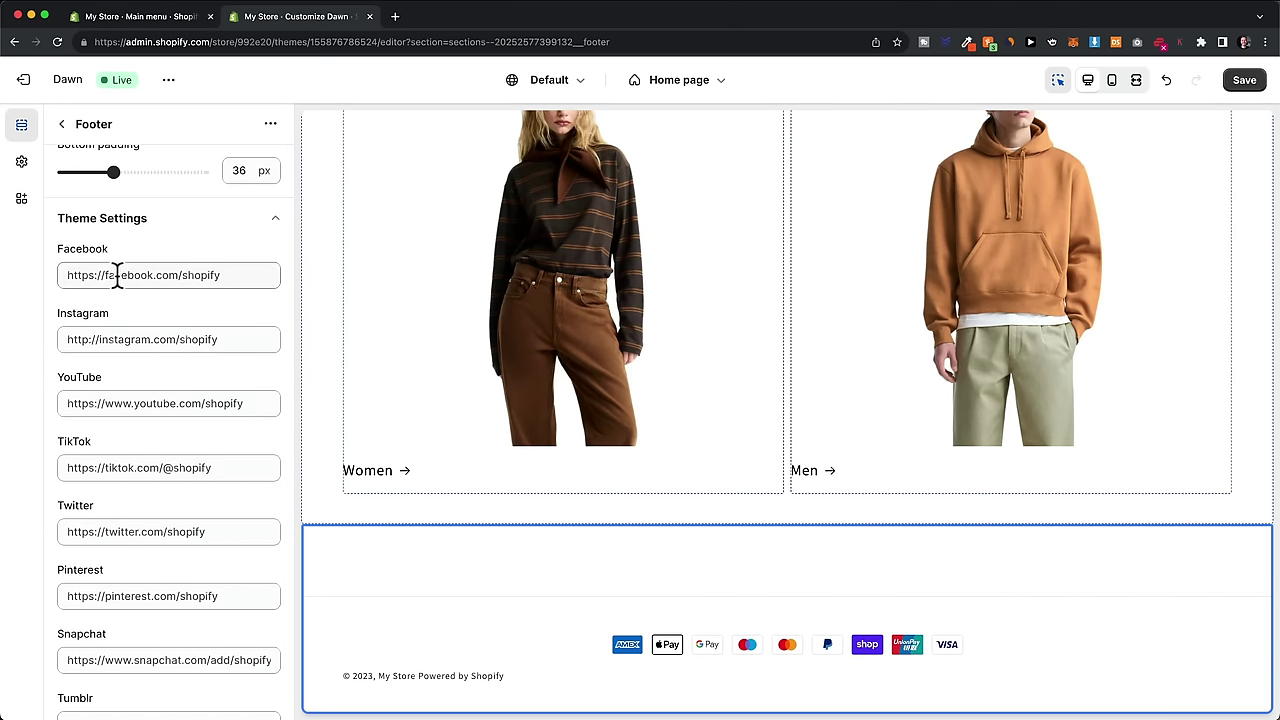
left_click(117, 275)
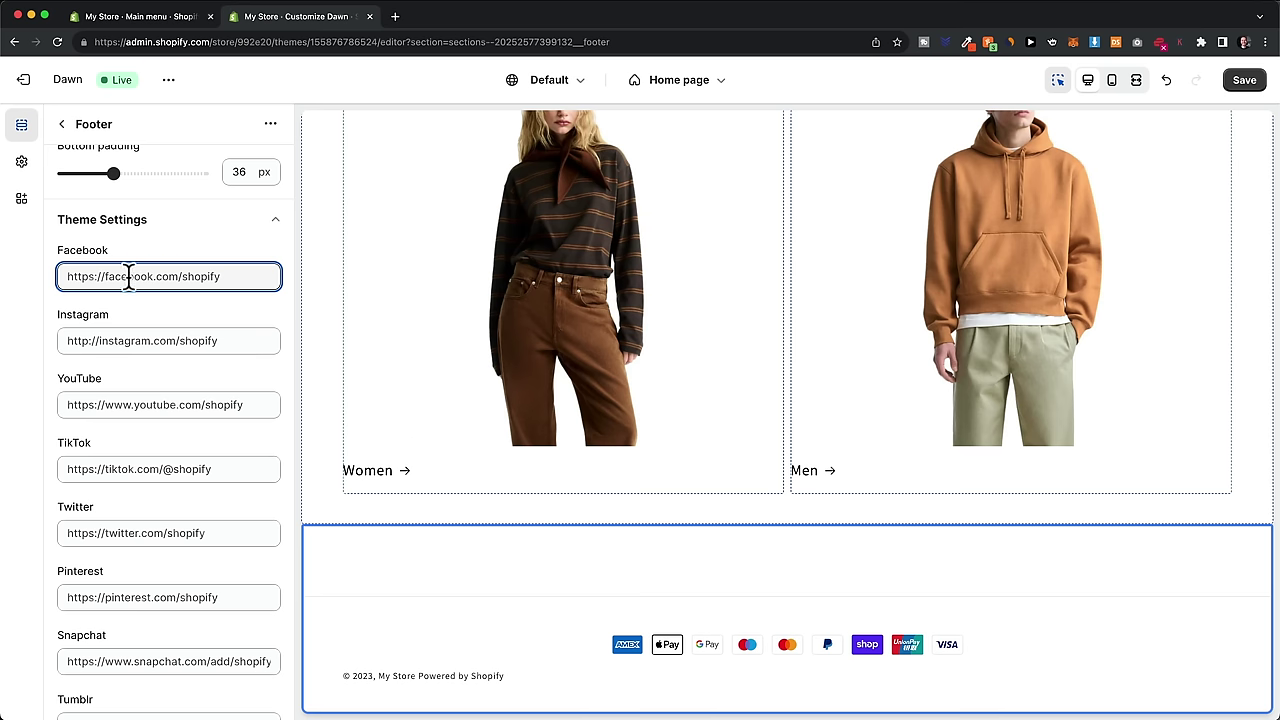
key("ctrl+a")
type("facebook.com")
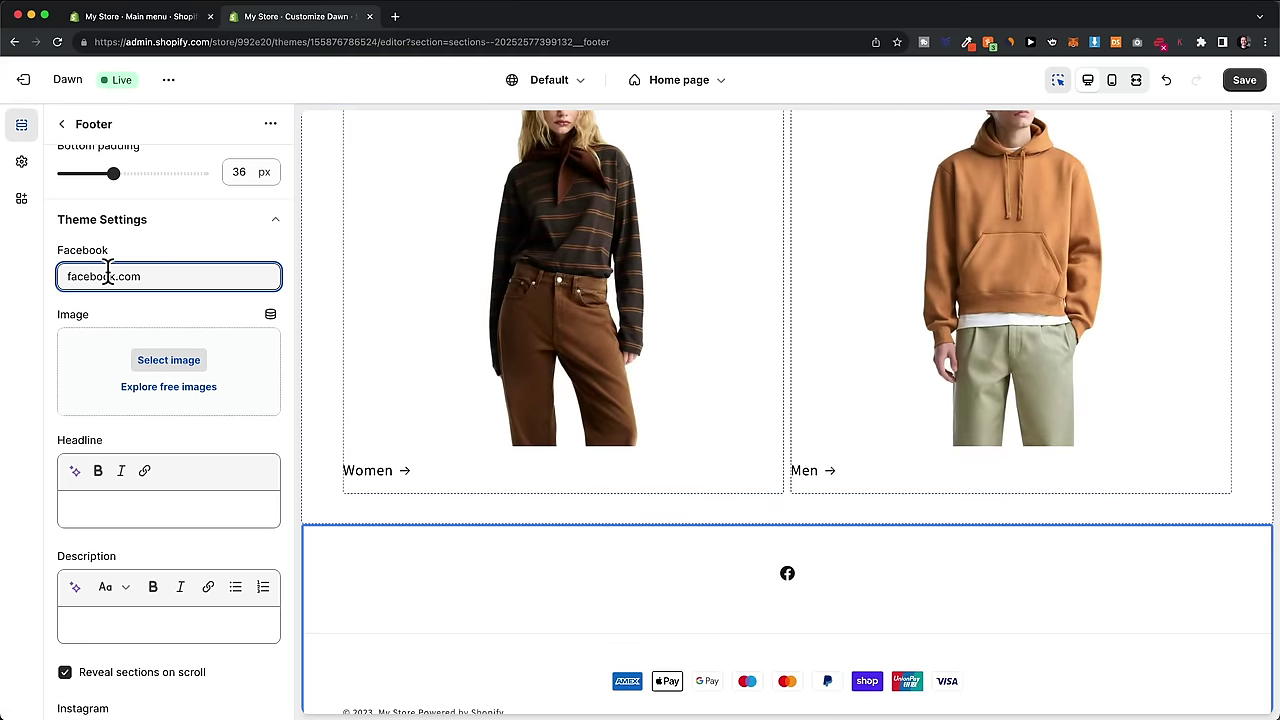
Step: Copy the Facebook link into the Instagram, YouTube and TikTok link settings, replacing their contents with facebook.com
left_click_drag(160, 276, 38, 279)
key("super+c")
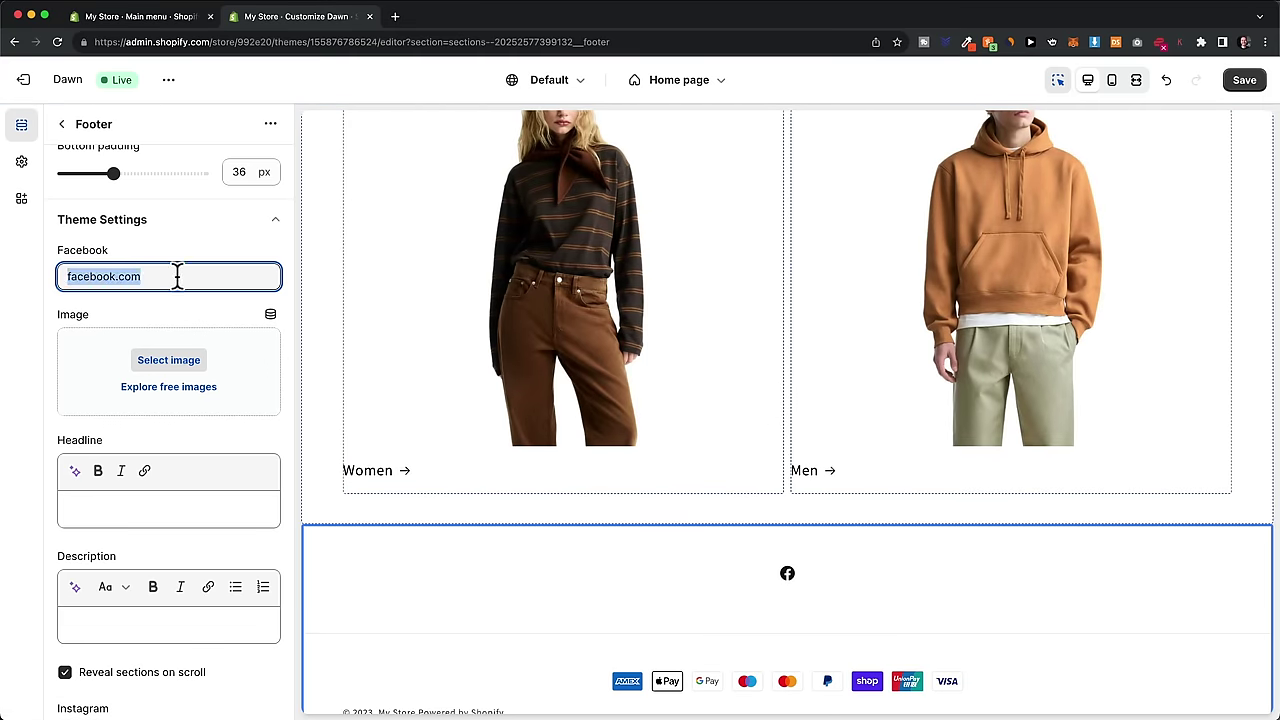
scroll(185, 360, "down", 5)
scroll(130, 340, "up", 1)
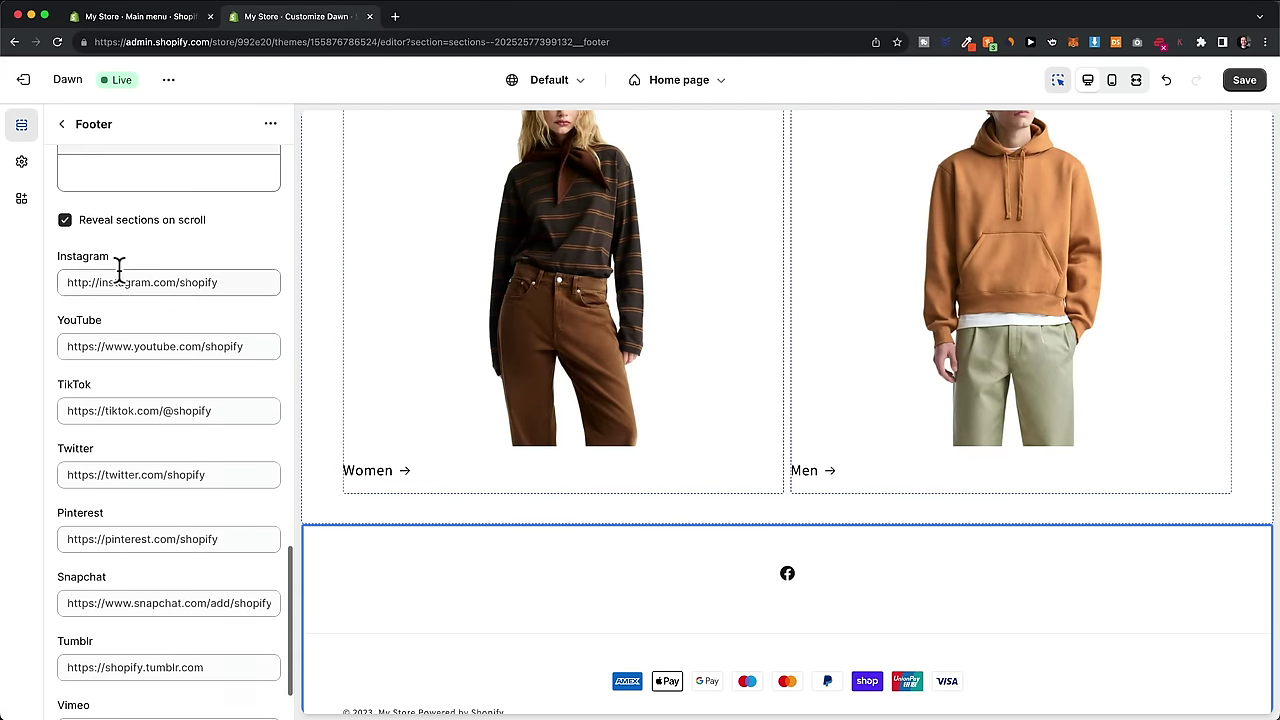
left_click(116, 280)
key("super+a")
key("super+v")
left_click(109, 342)
key("super+a")
key("super+v")
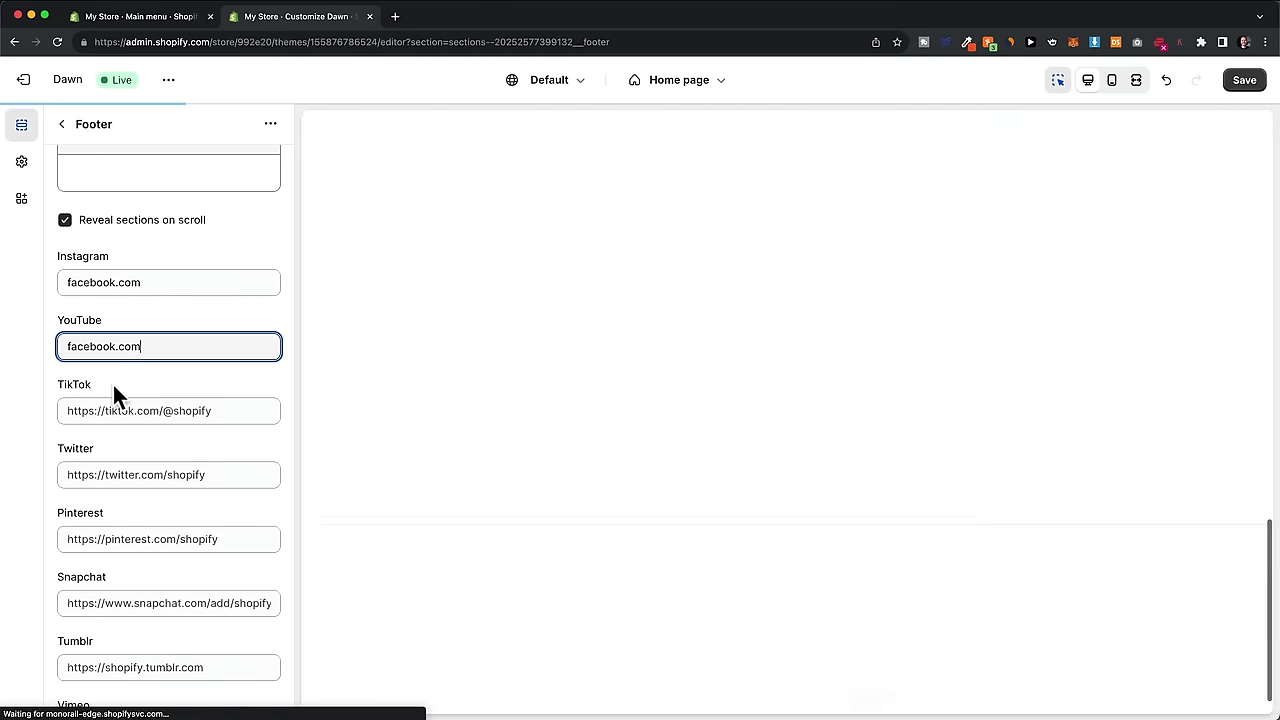
left_click(107, 405)
key("super+a")
key("super+v")
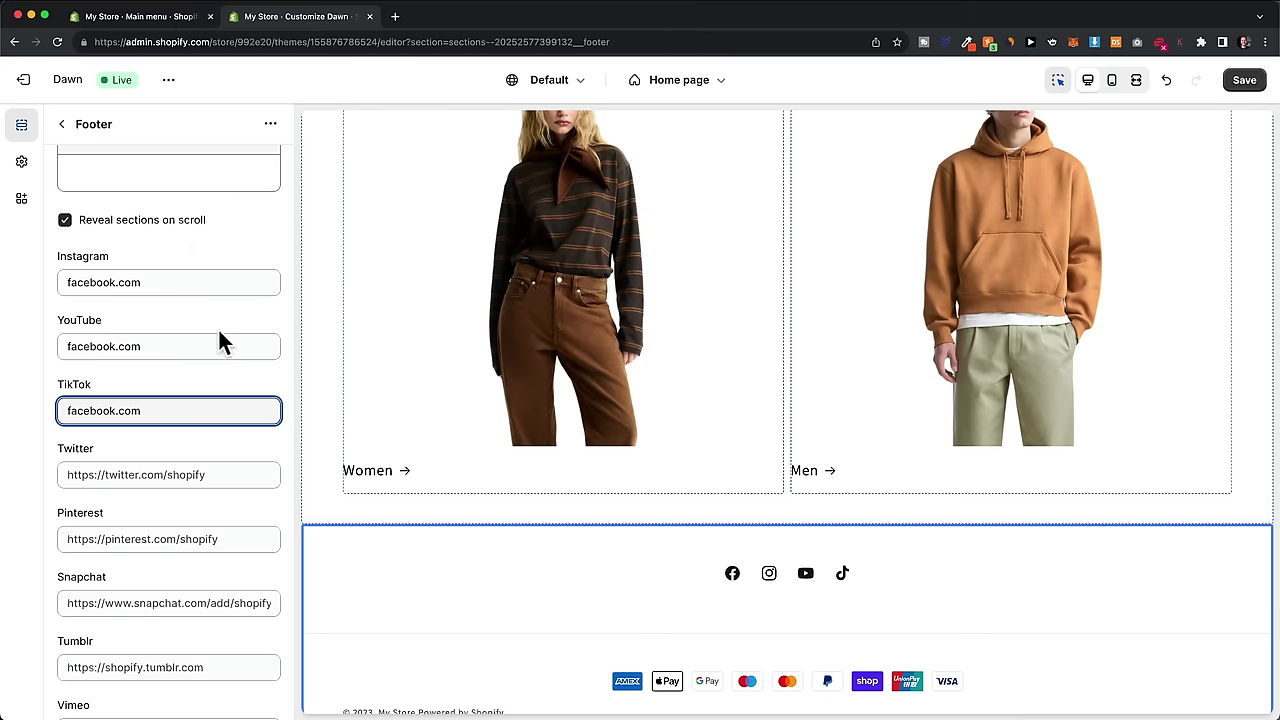
Step: Try hiding the payment icons in the footer, and turn them back on
scroll(287, 432, "up", 5)
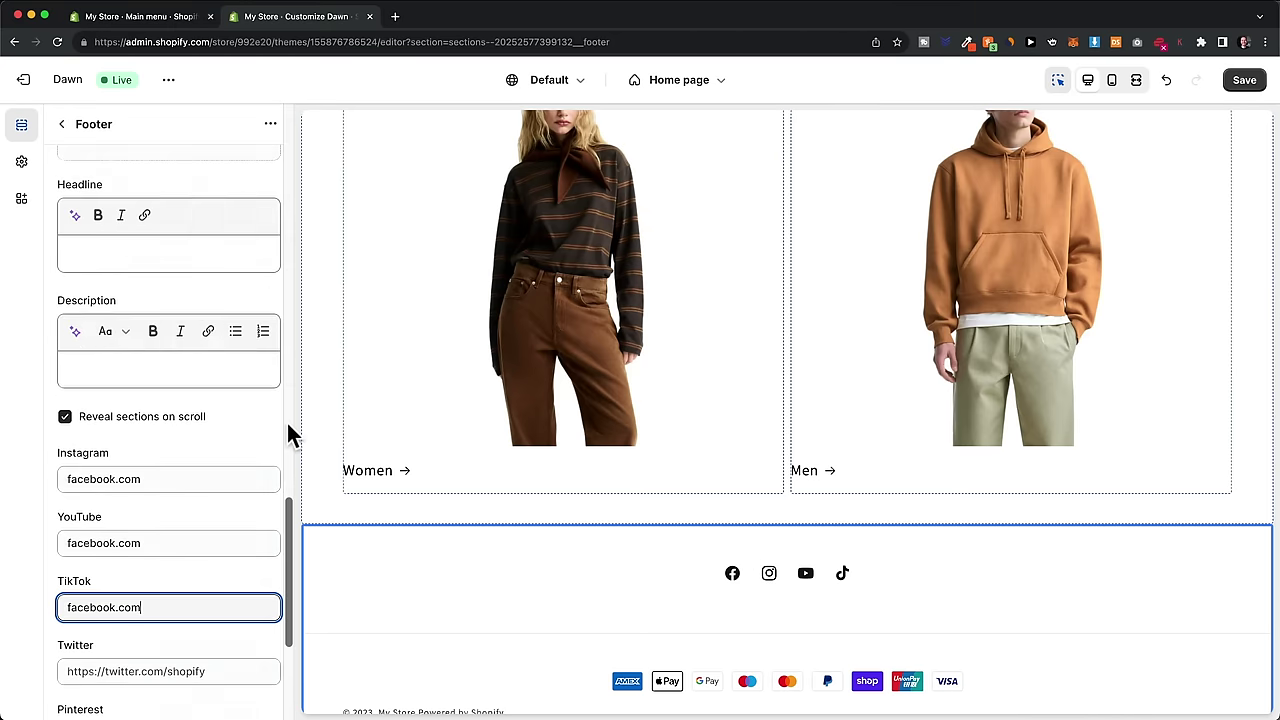
scroll(287, 432, "up", 10)
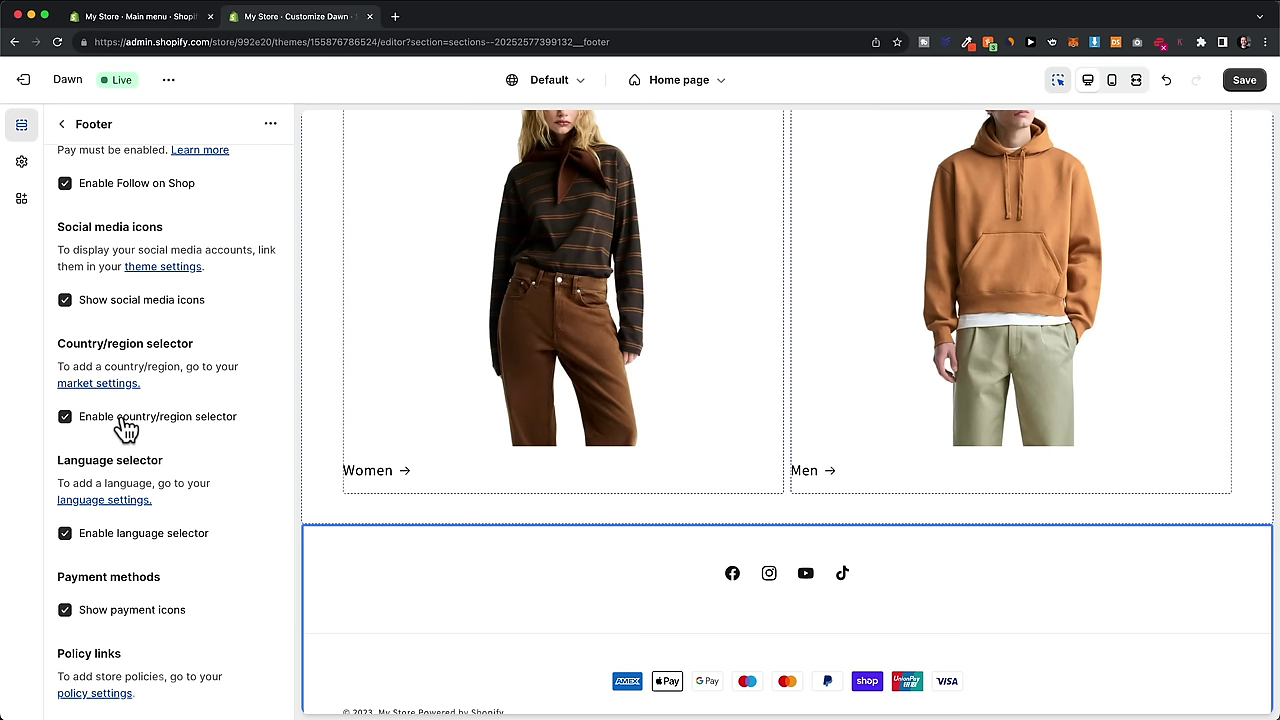
scroll(125, 428, "down", 3)
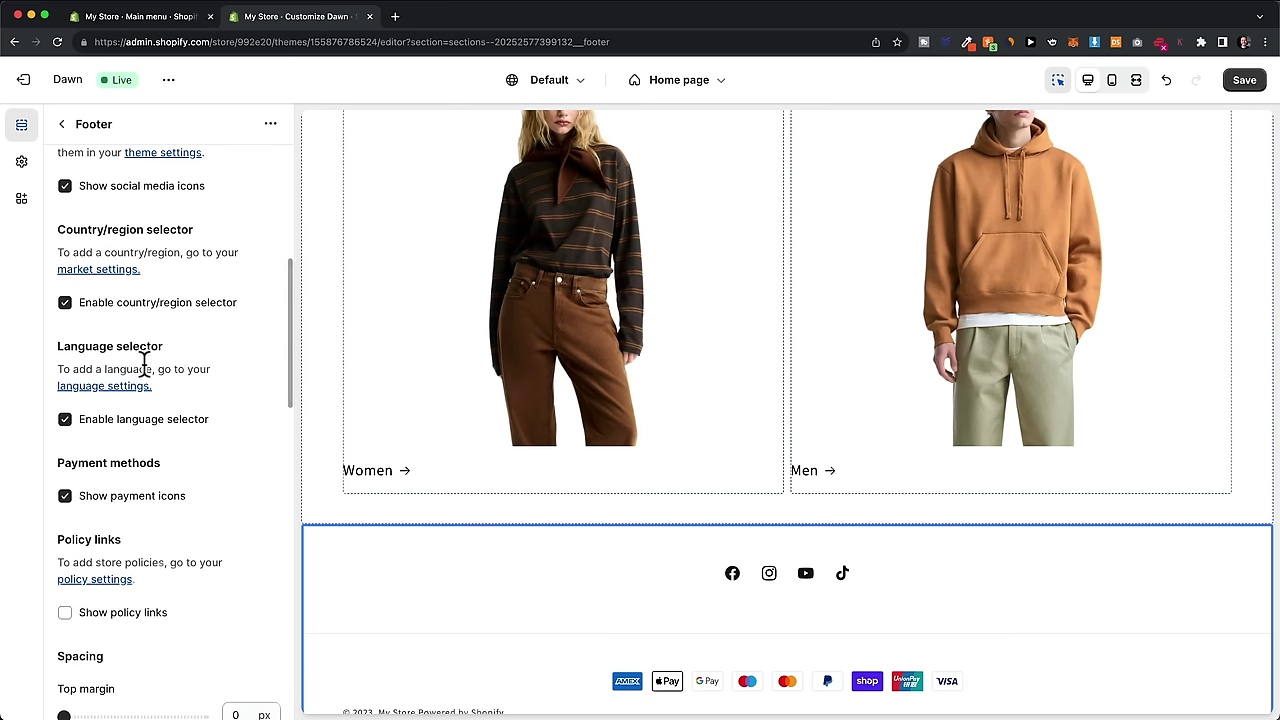
scroll(183, 366, "down", 4)
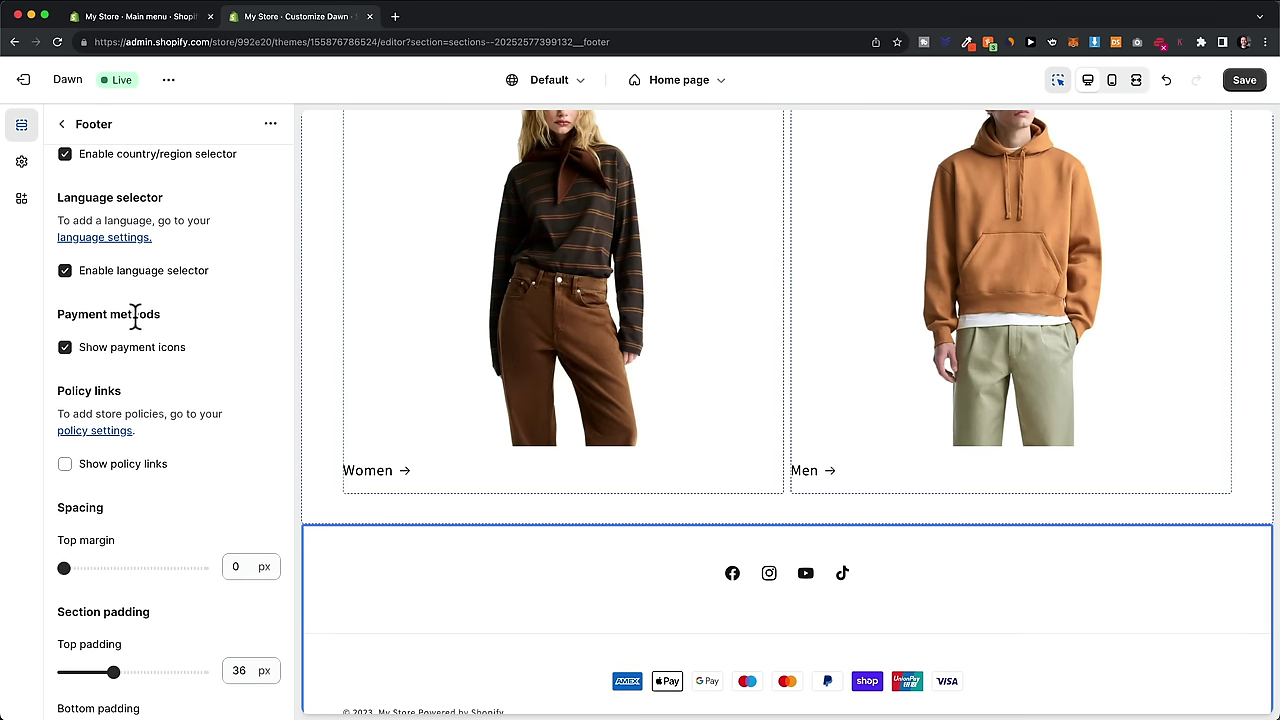
scroll(546, 678, "down", 1)
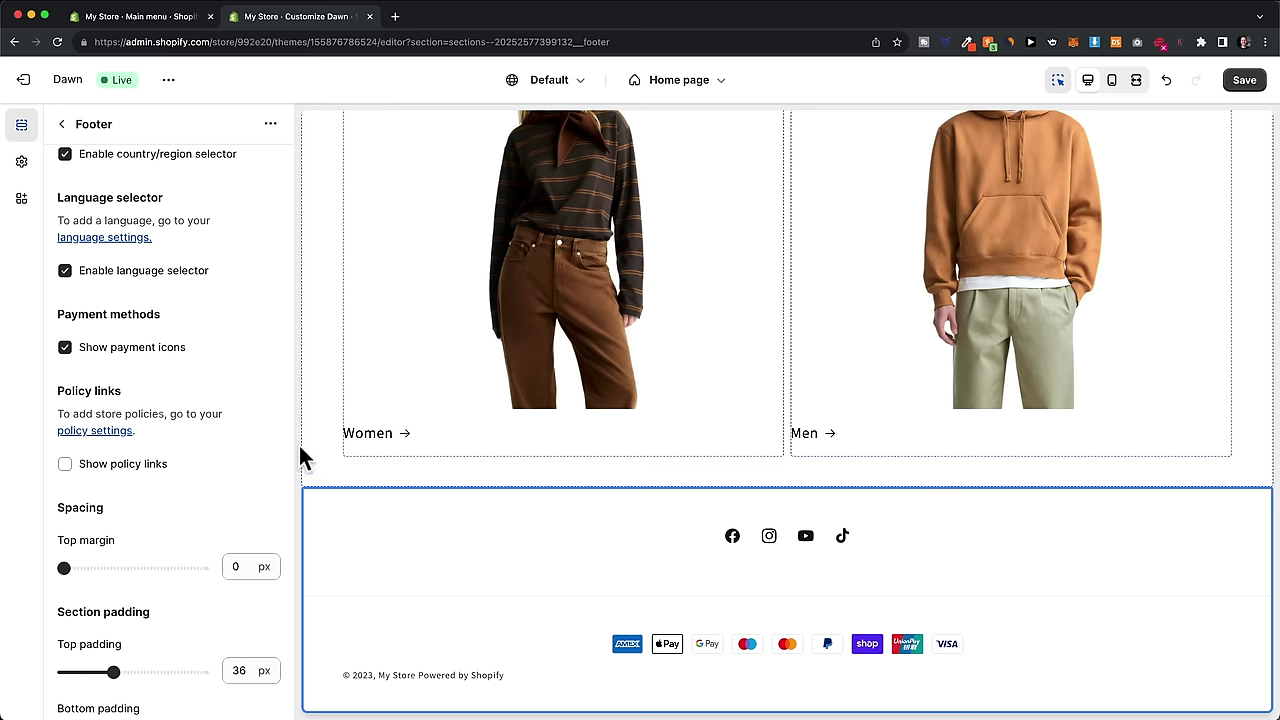
left_click(65, 347)
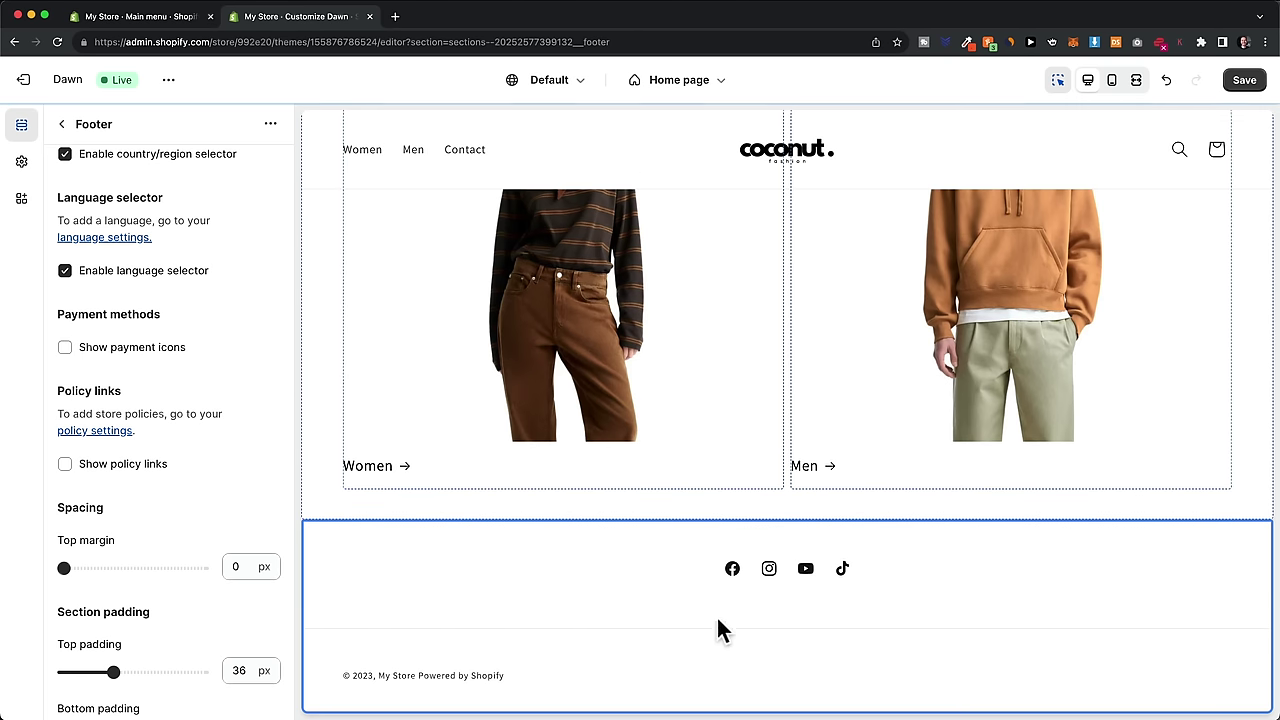
left_click(67, 352)
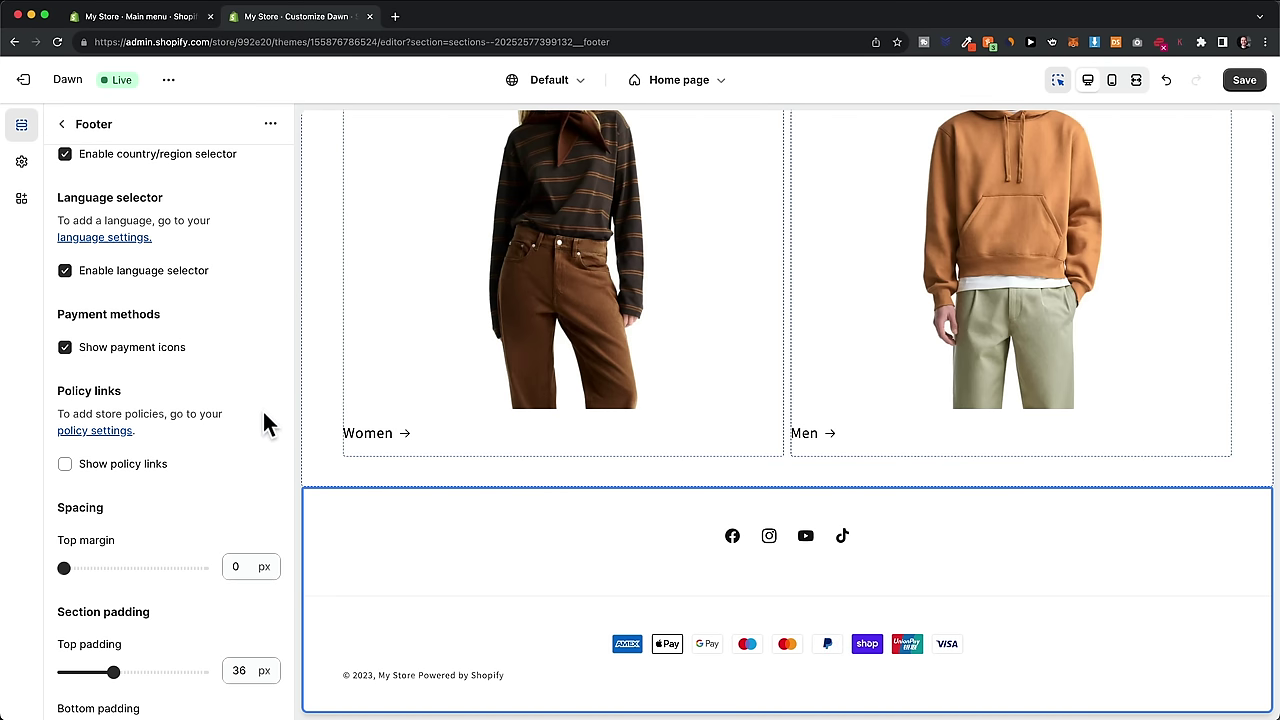
Step: Enable policy links in the footer and save the theme
scroll(263, 412, "down", 2)
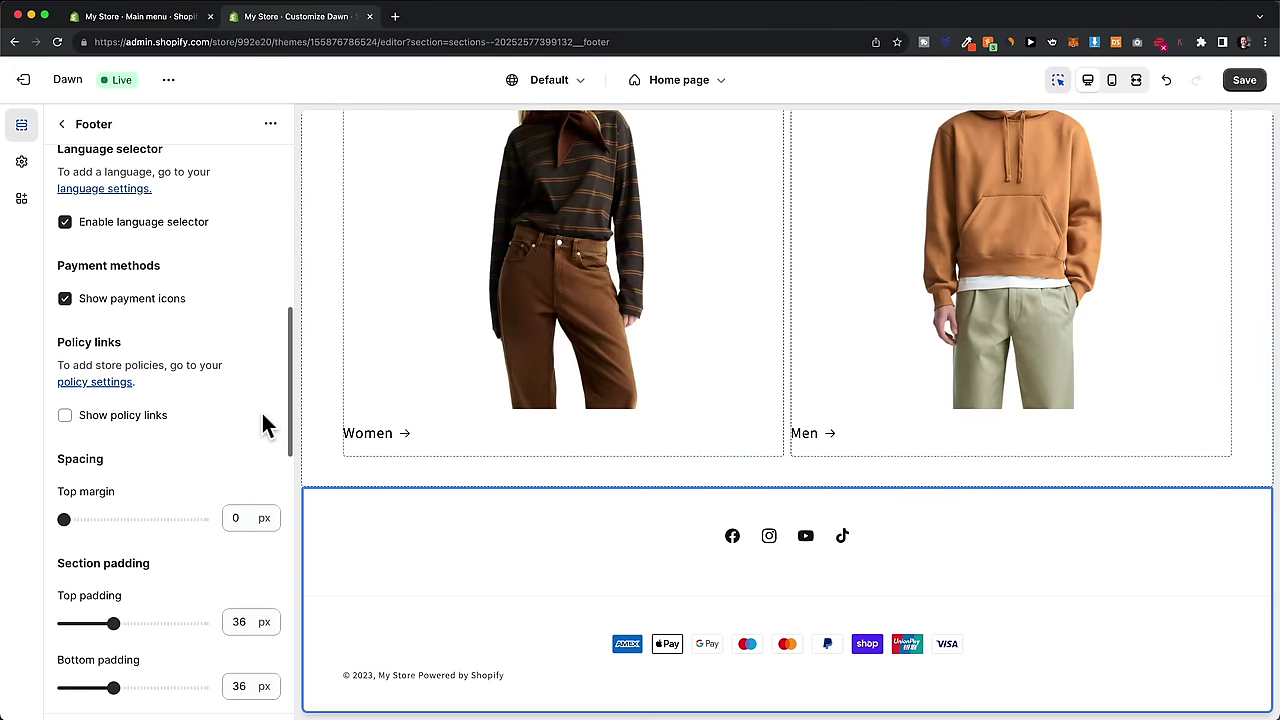
scroll(262, 417, "down", 1)
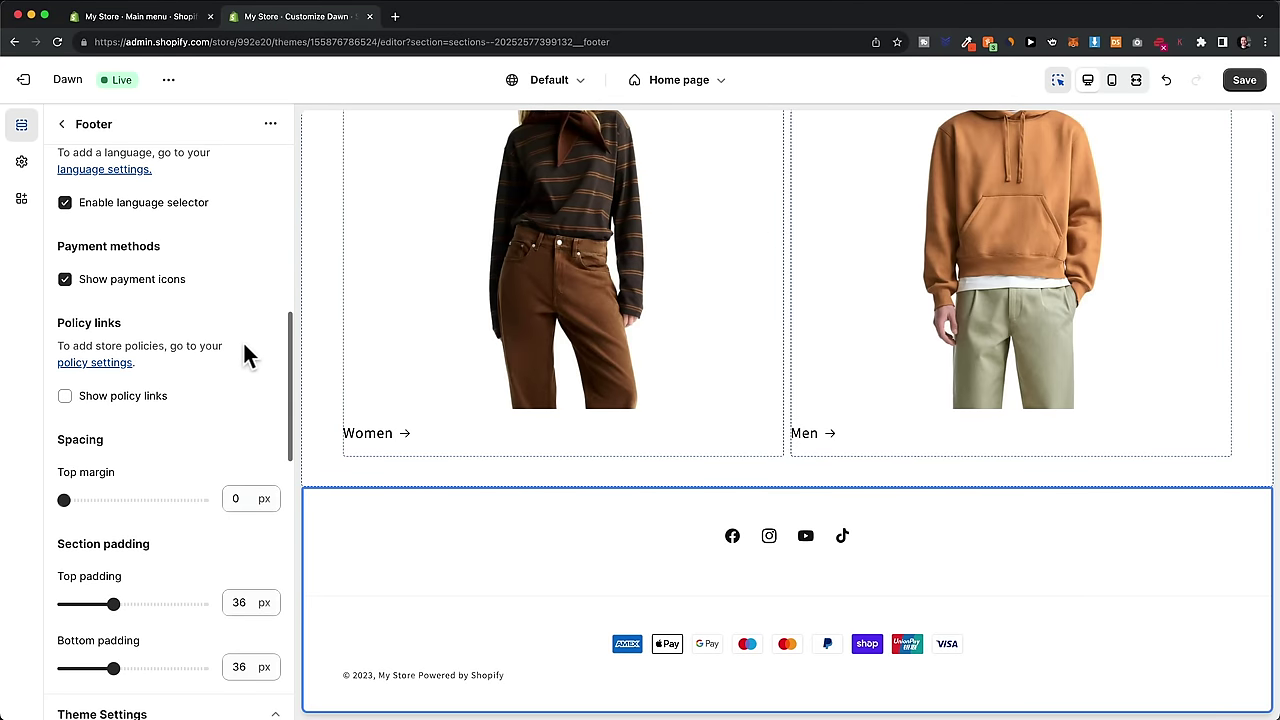
left_click(65, 398)
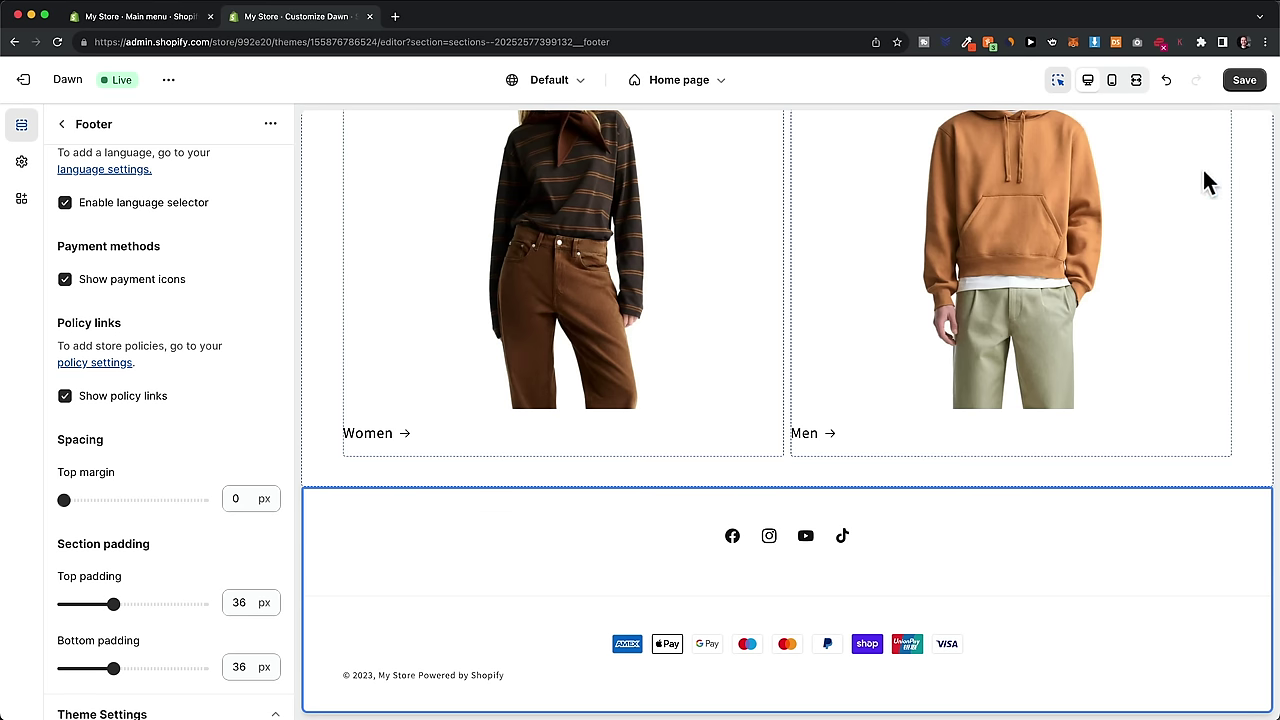
left_click(1245, 84)
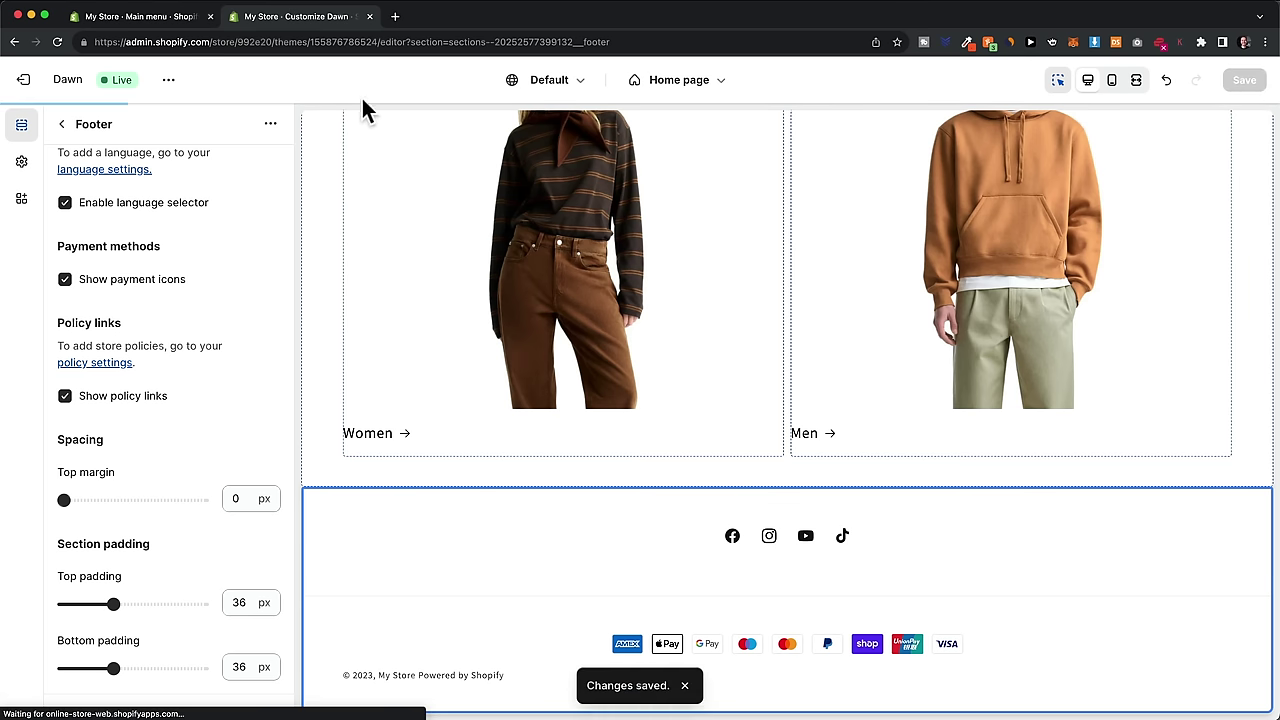
Step: Switch to the Shopify admin and open the Policies page in the store settings
left_click(152, 28)
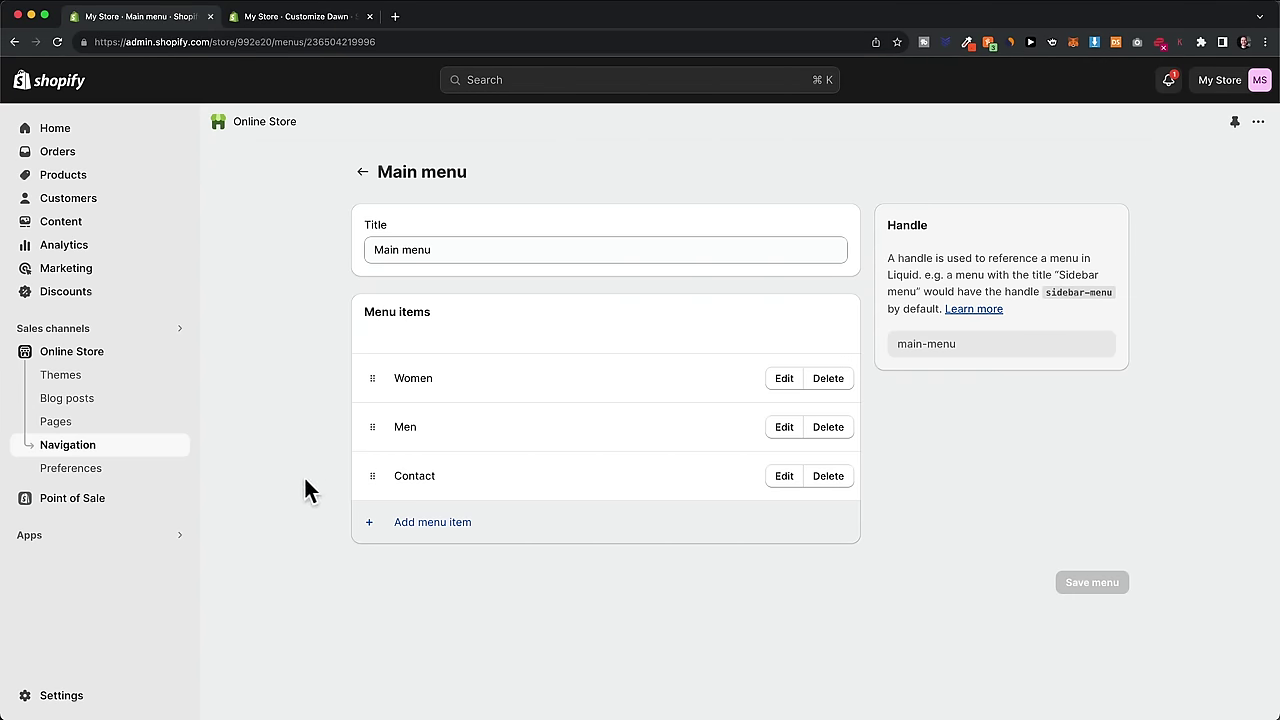
left_click(62, 695)
scroll(314, 309, "down", 1)
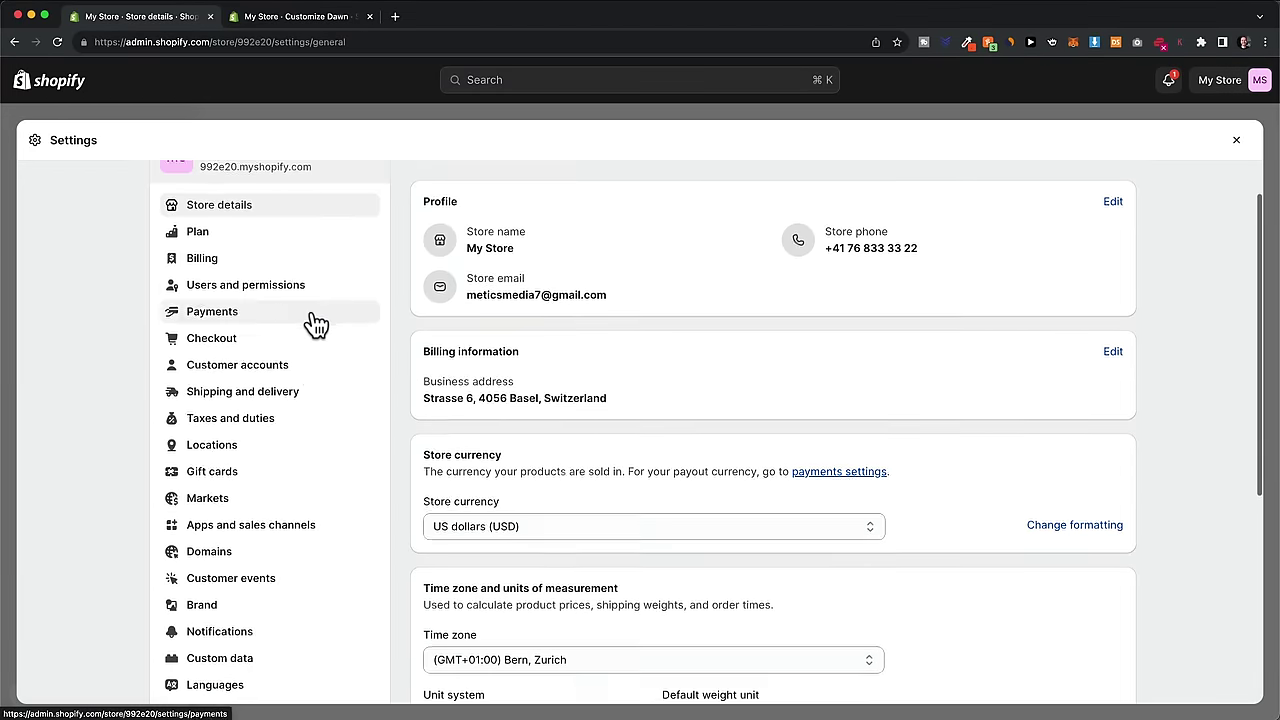
scroll(314, 323, "down", 3)
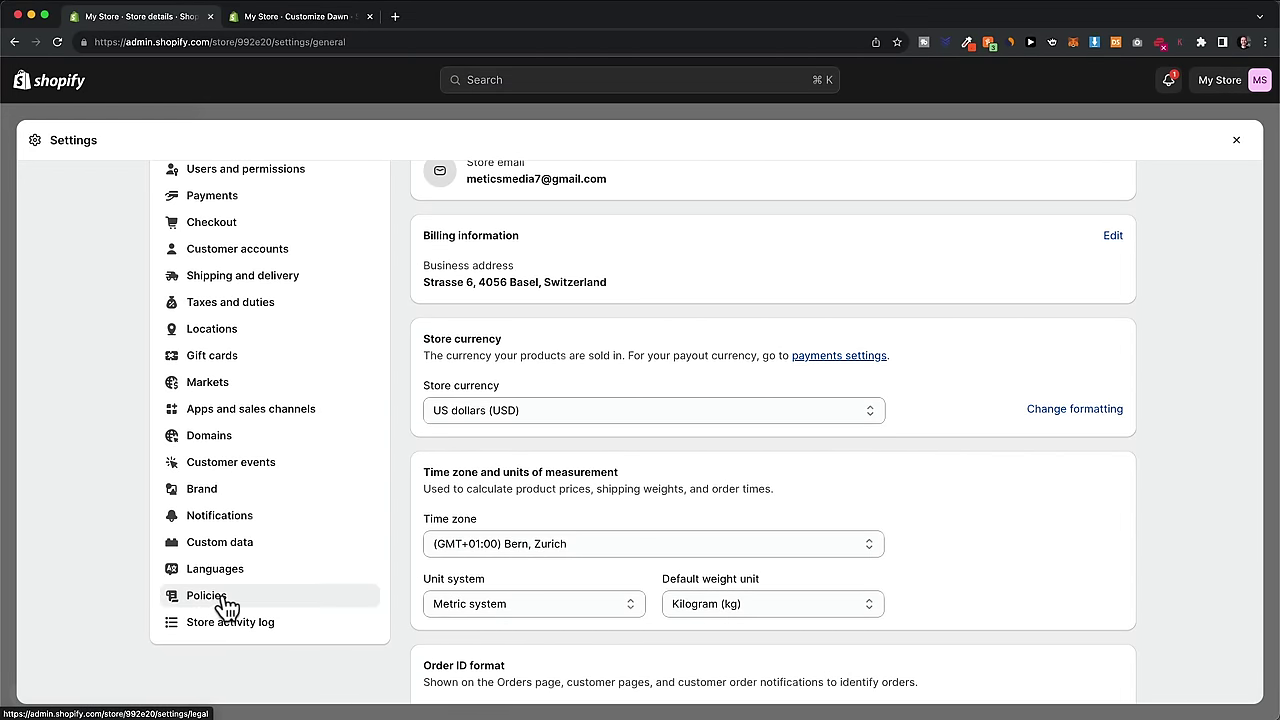
left_click(206, 596)
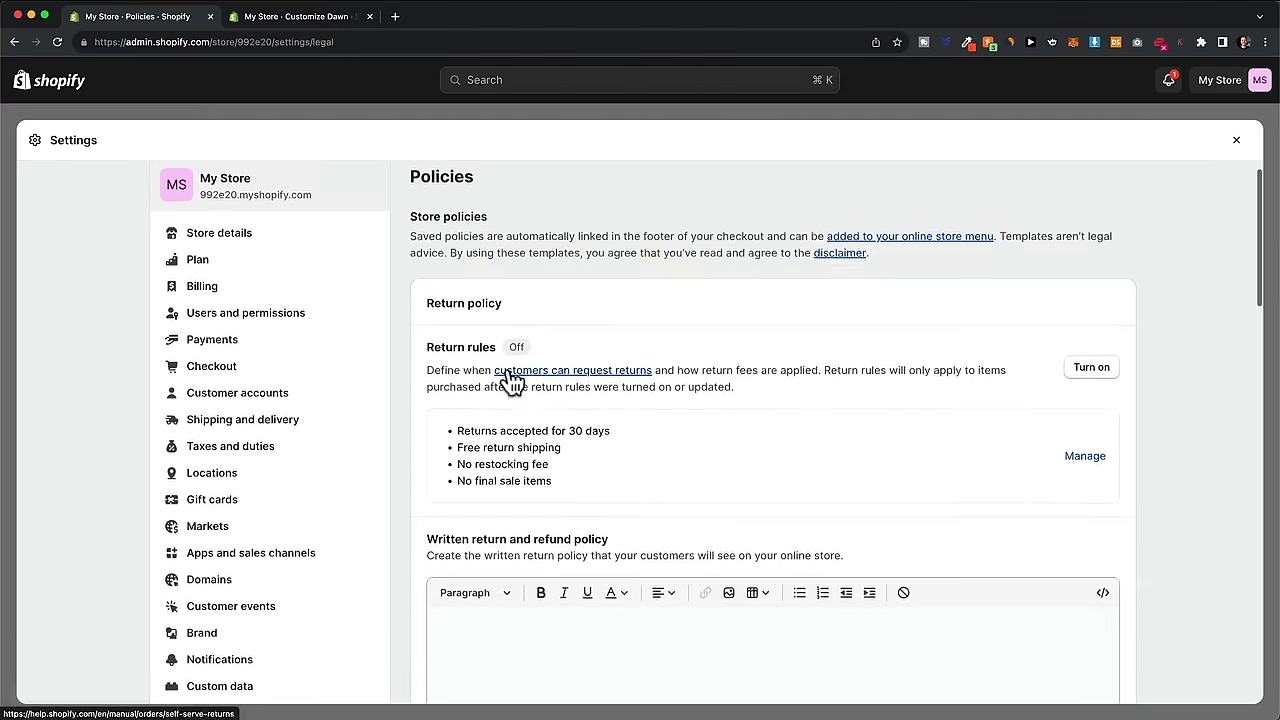
Step: Fill the written return and refund policy from the template and look through the generated text
scroll(617, 506, "down", 4)
left_click(518, 443)
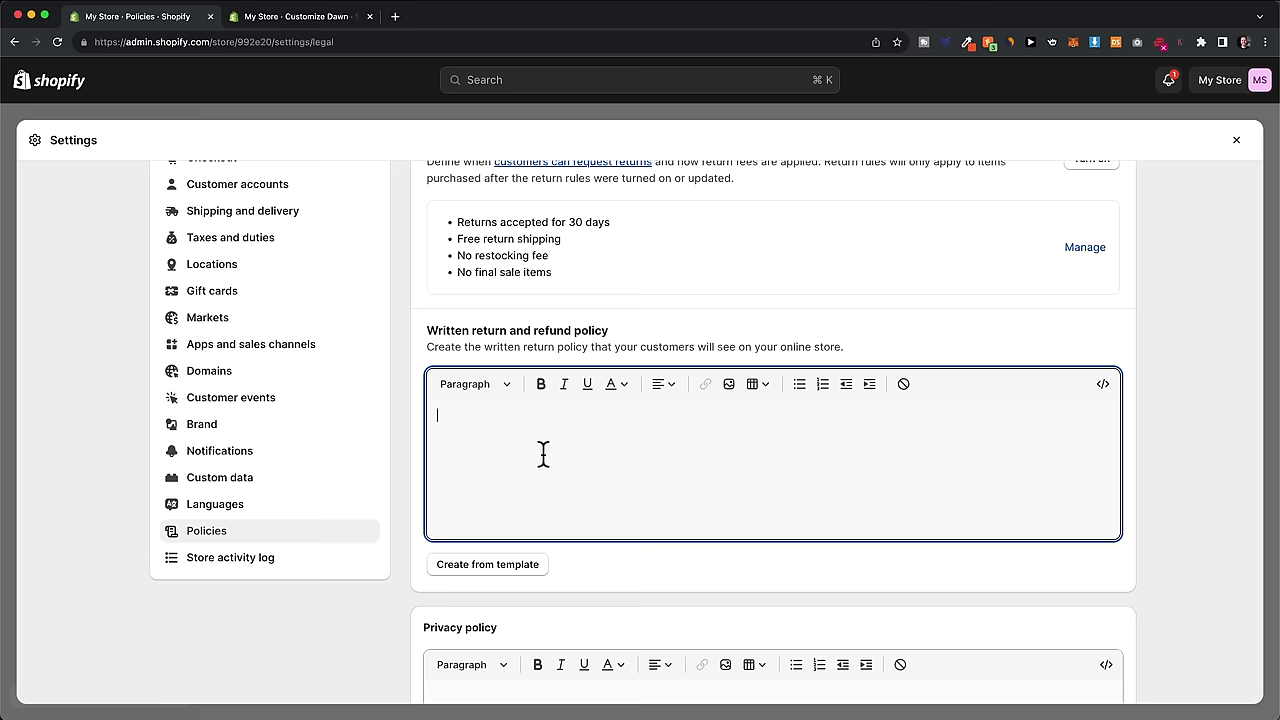
left_click(520, 566)
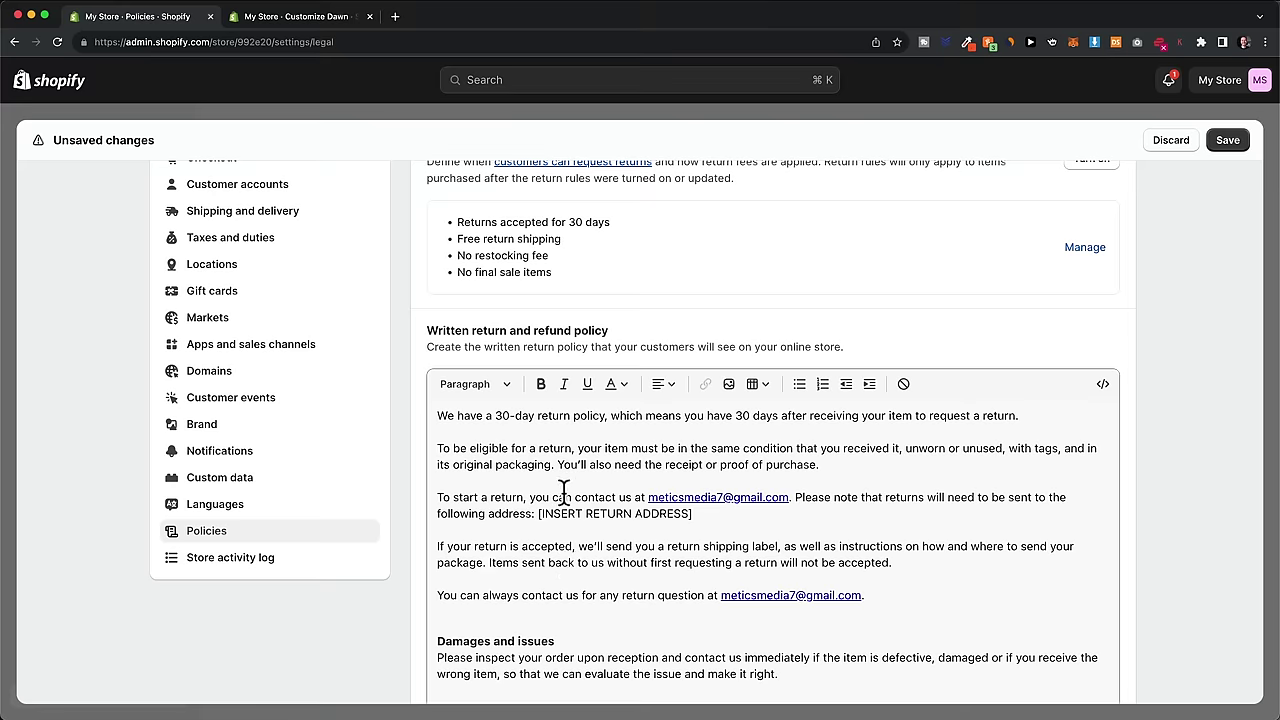
scroll(563, 492, "down", 2)
scroll(563, 492, "up", 2)
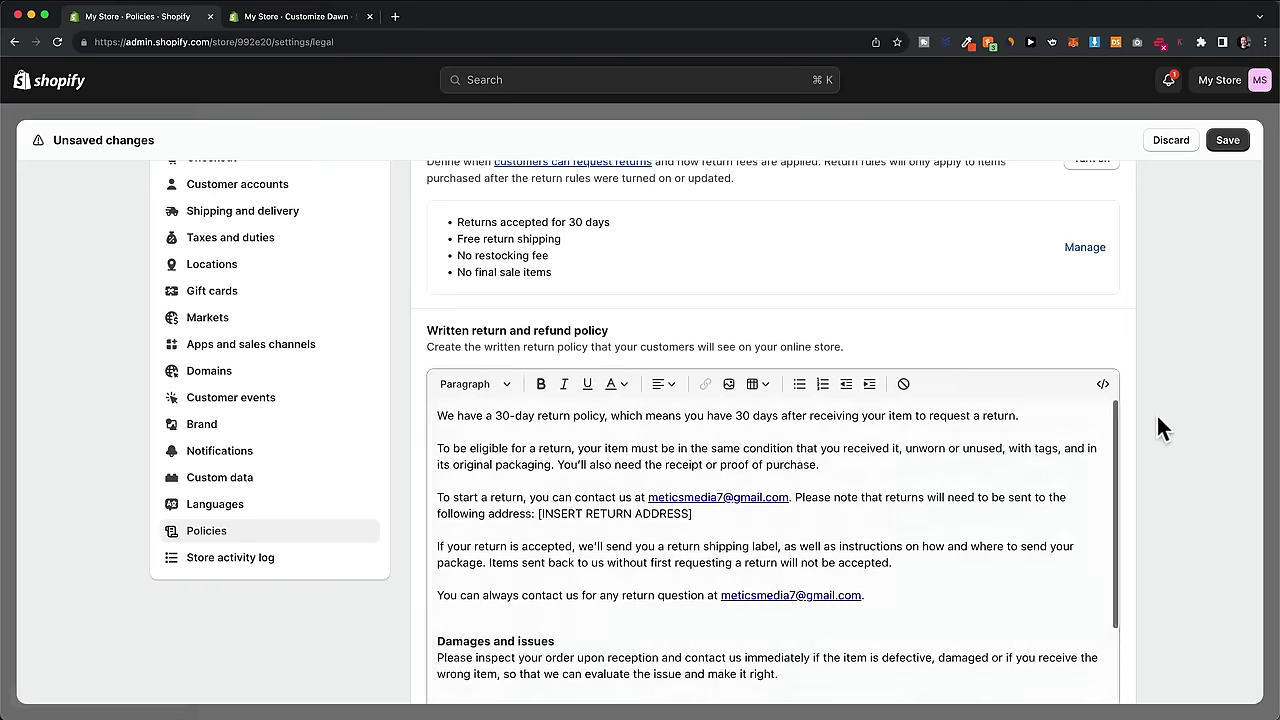
Step: Fill the privacy policy and the terms of service from their templates
scroll(780, 500, "down", 1)
scroll(410, 565, "down", 4)
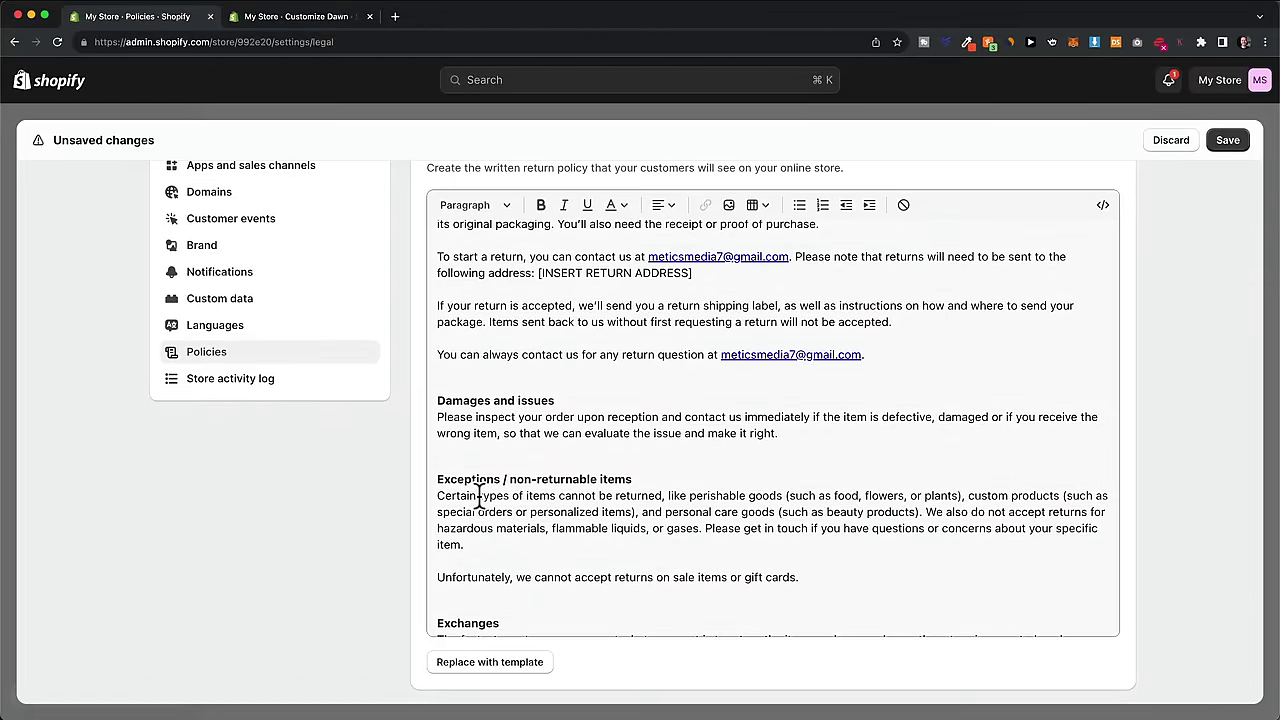
scroll(404, 474, "down", 8)
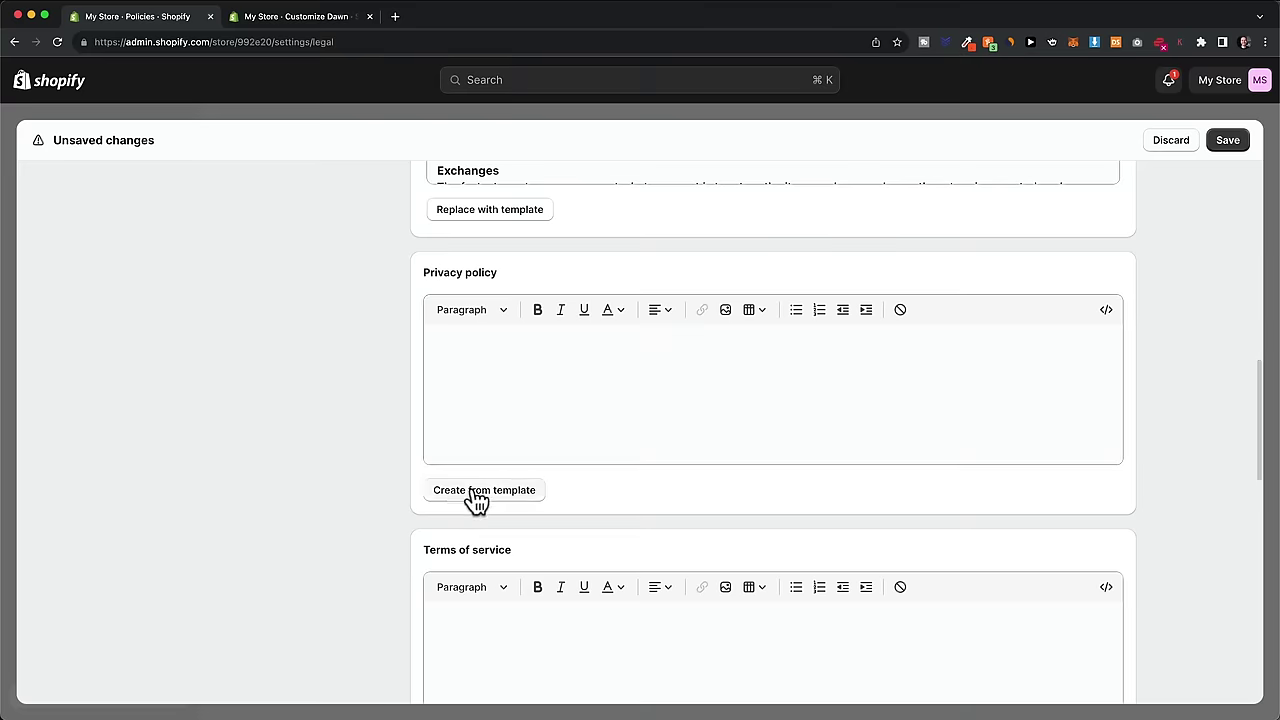
left_click(472, 490)
scroll(370, 393, "down", 10)
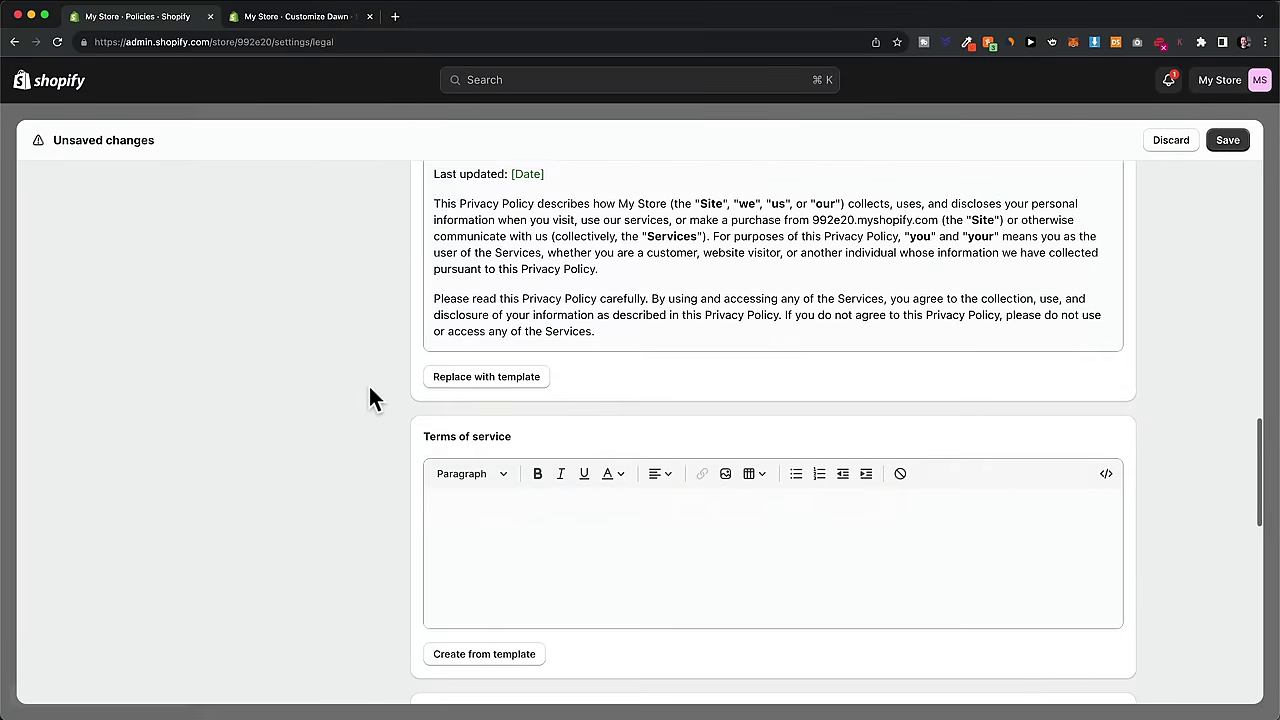
left_click(468, 556)
Step: Enter "shipping policy" as the shipping policy text and fill the contact information from the template
scroll(368, 473, "down", 10)
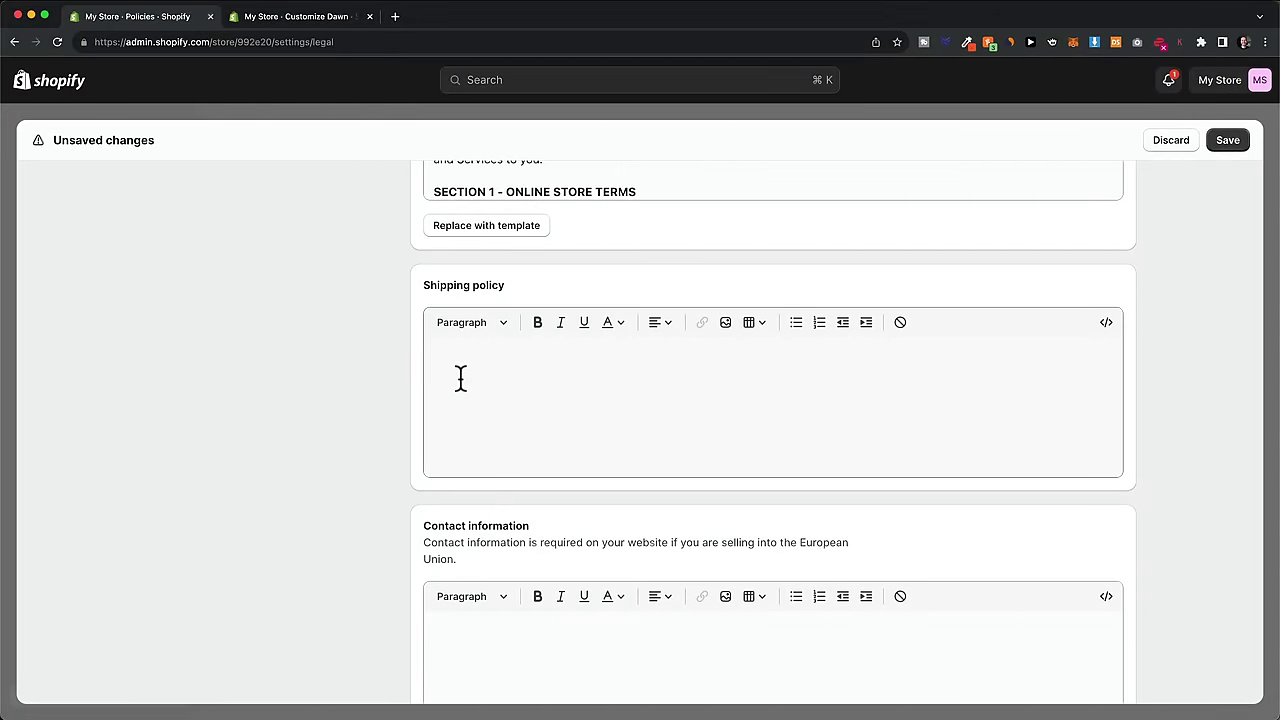
left_click(460, 378)
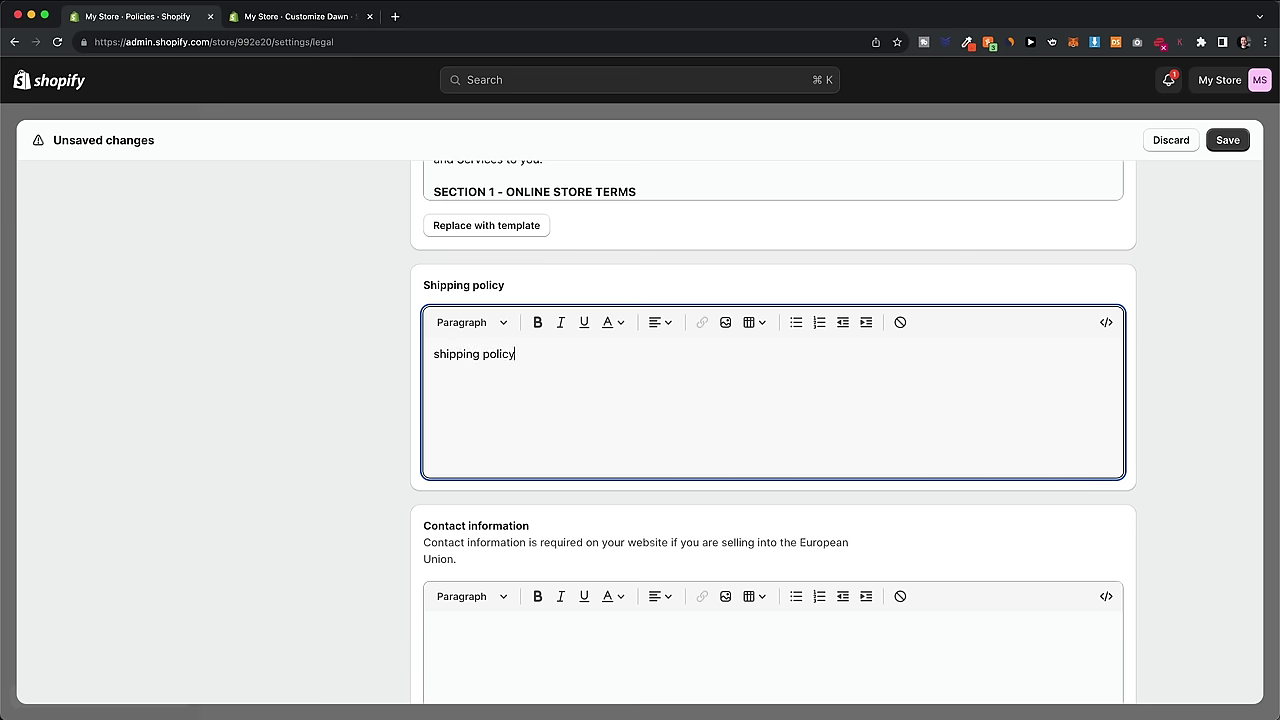
left_click(356, 378)
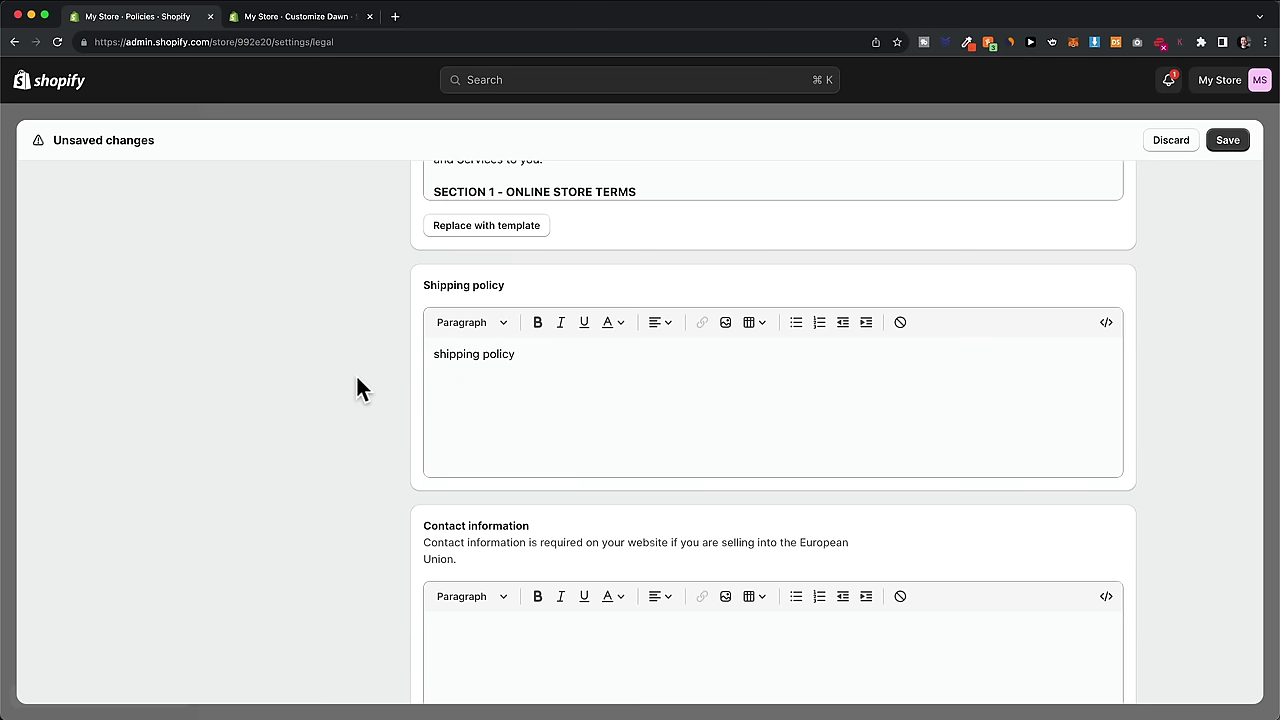
scroll(356, 378, "down", 5)
left_click(490, 532)
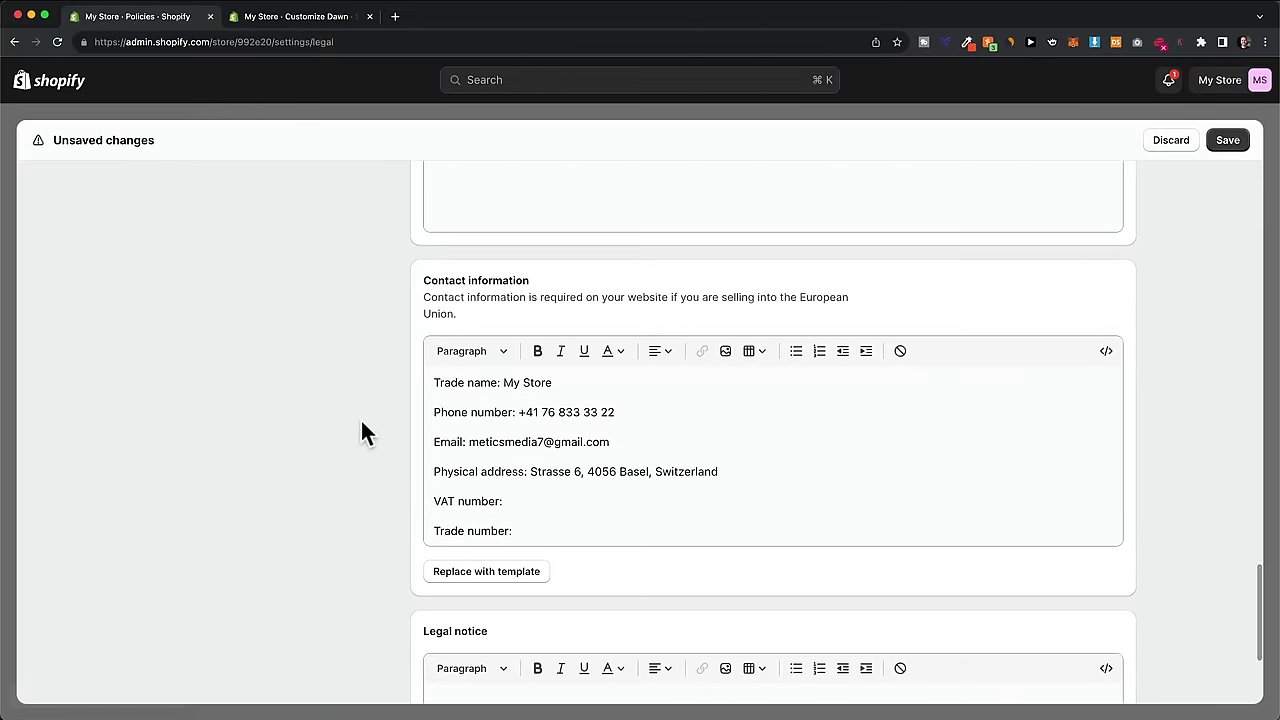
Step: Save the store policies and close the settings
scroll(349, 428, "down", 3)
scroll(352, 436, "up", 15)
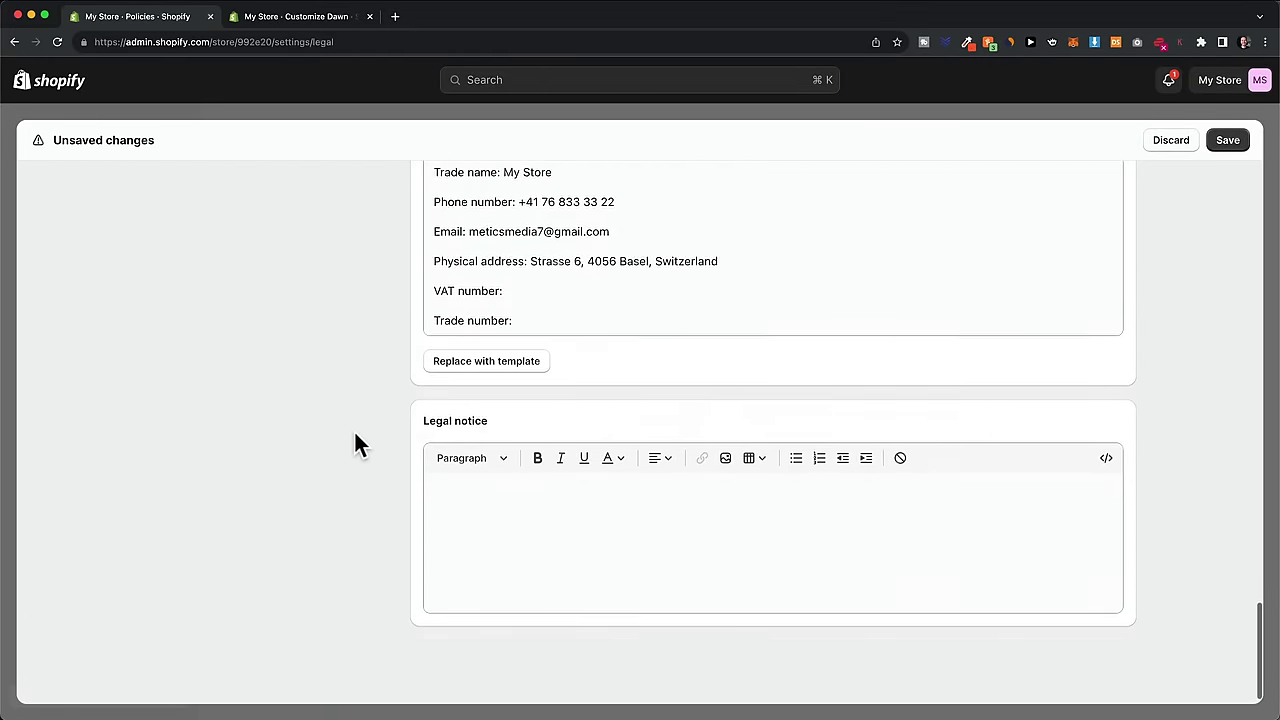
scroll(613, 455, "up", 8)
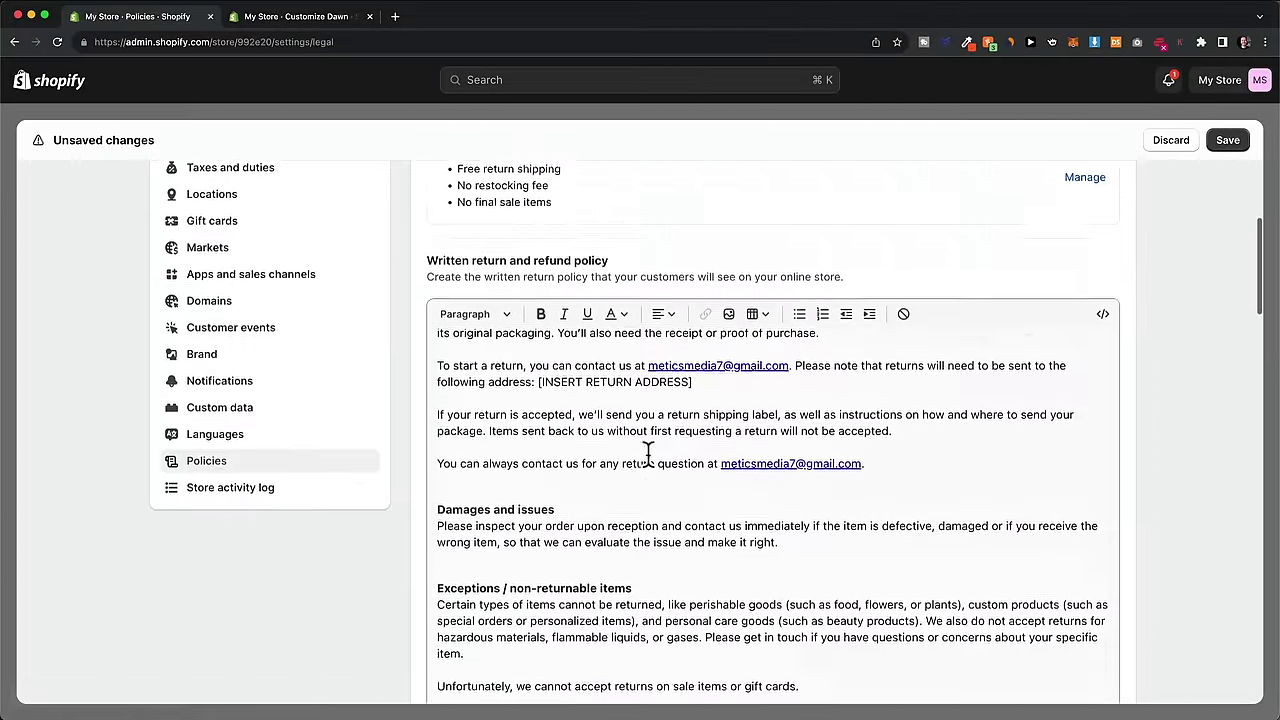
left_click(1226, 143)
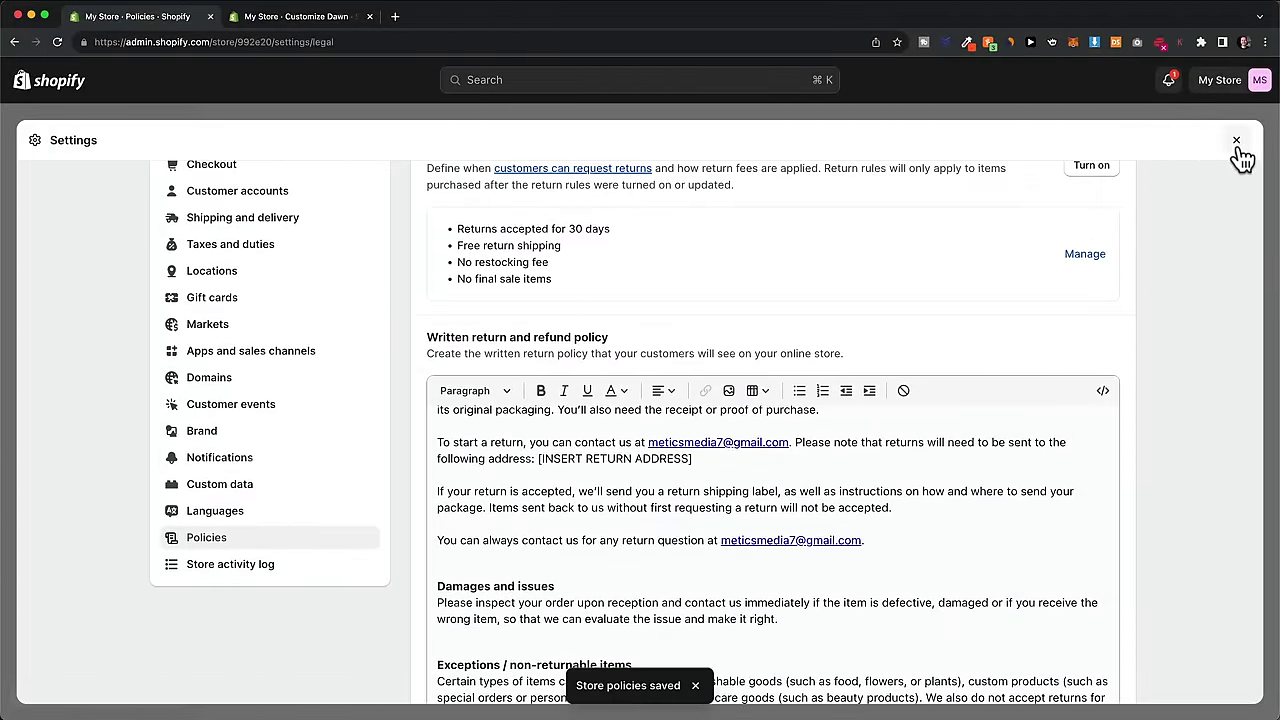
left_click(1237, 143)
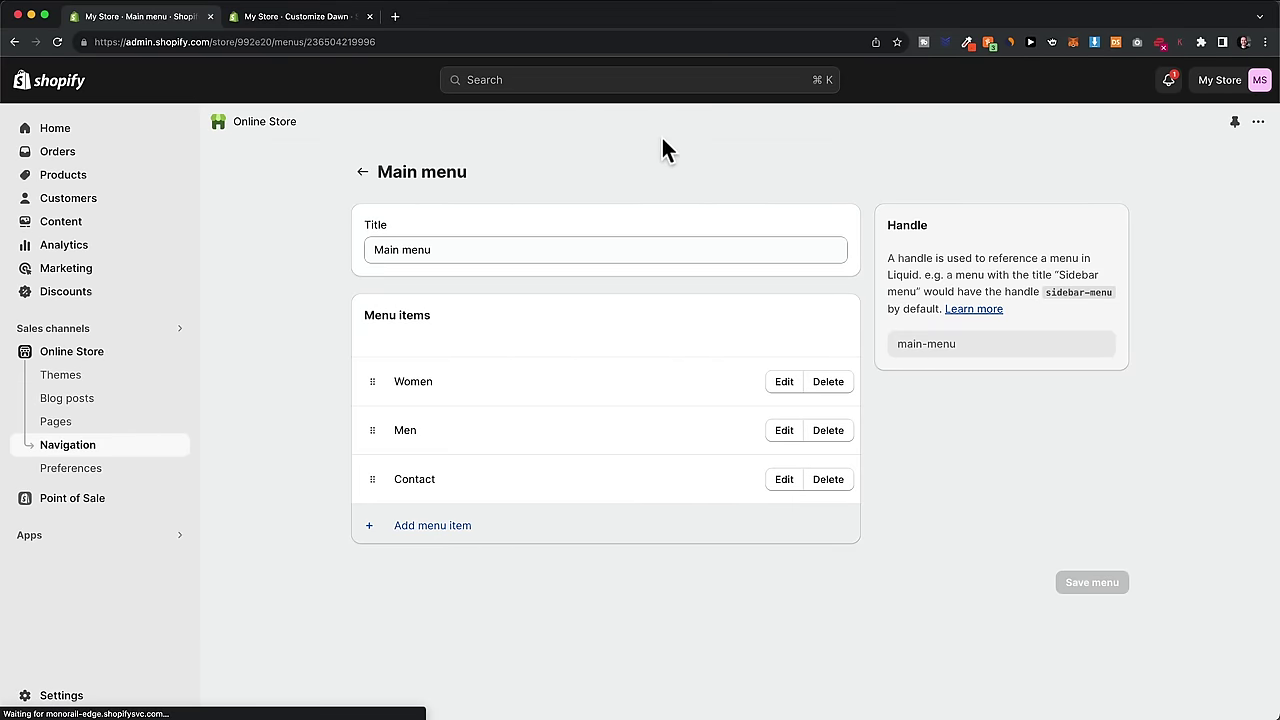
Step: Switch to the theme editor, turn off the policy links in the footer and save the theme
left_click(300, 17)
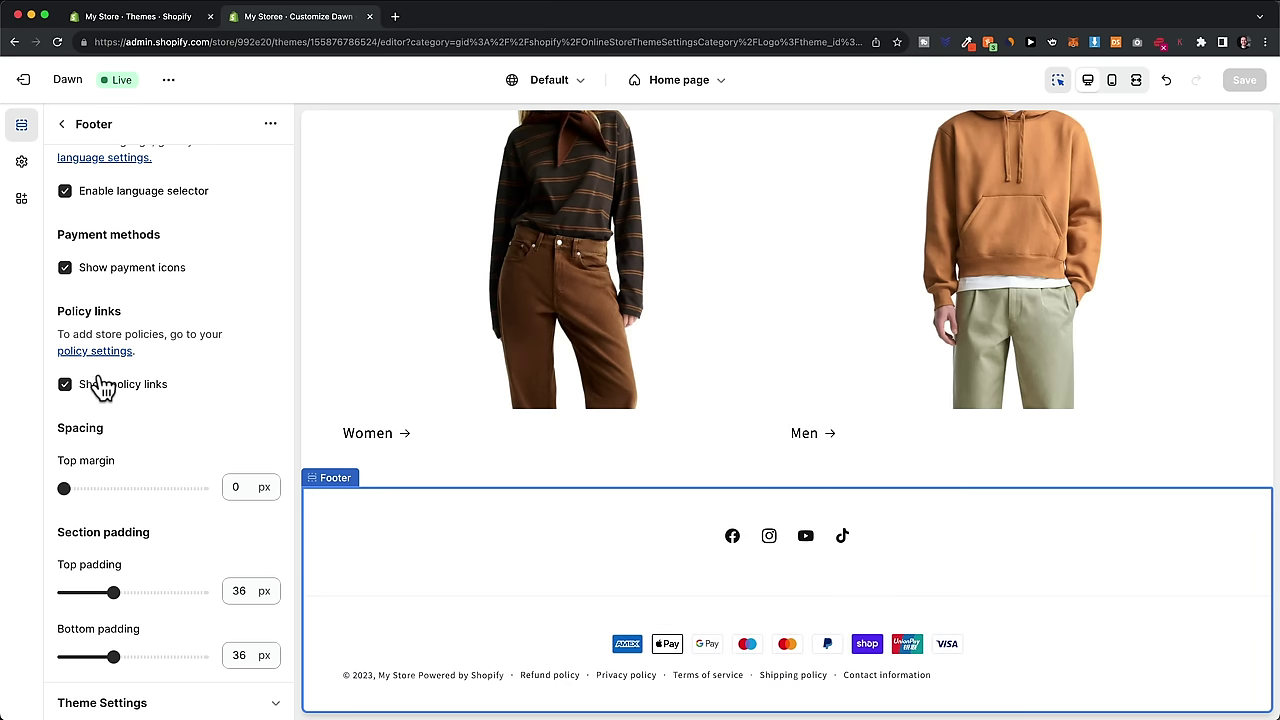
left_click(66, 389)
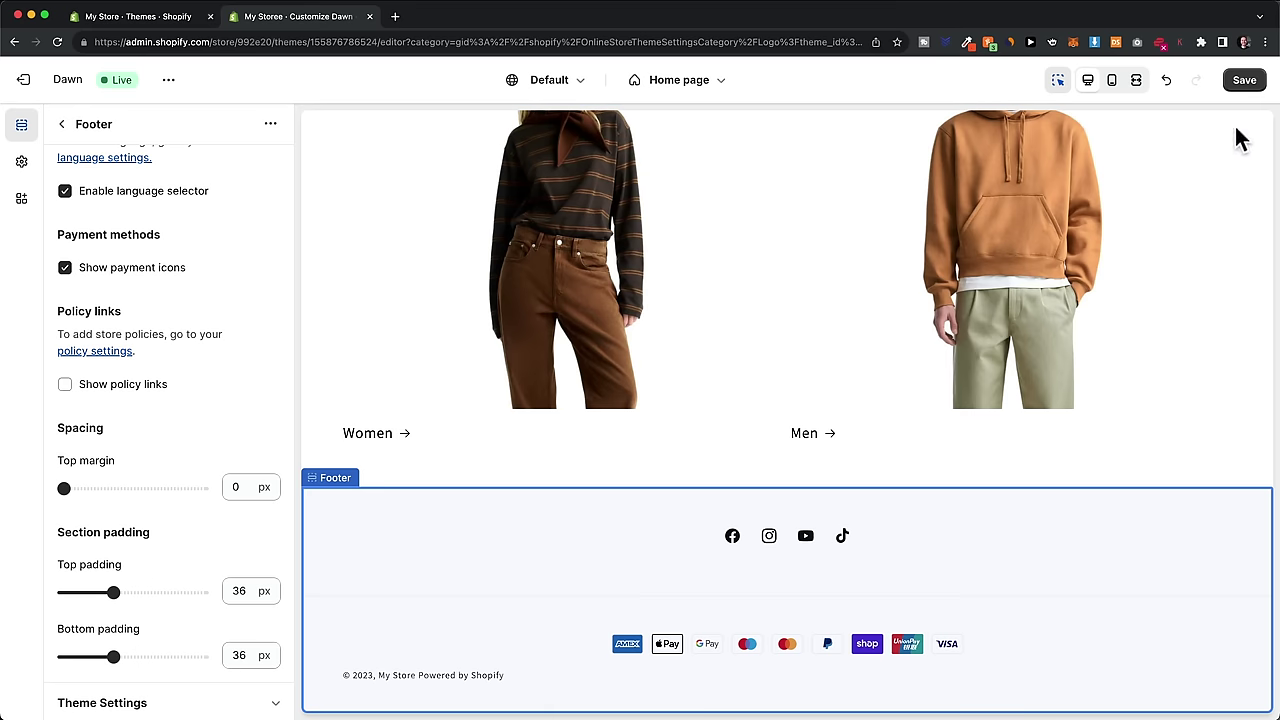
left_click(1242, 86)
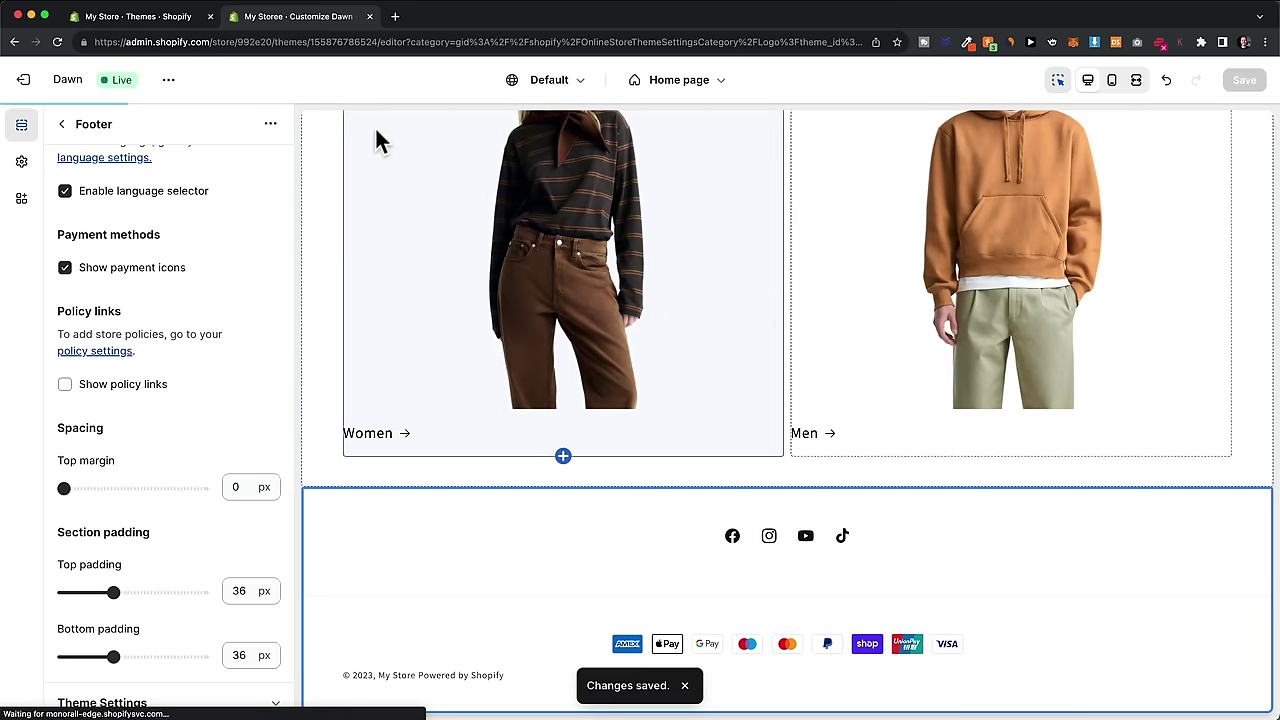
Step: Switch to the Shopify admin, open the Footer menu in the store navigation and remove its Search item
left_click(160, 24)
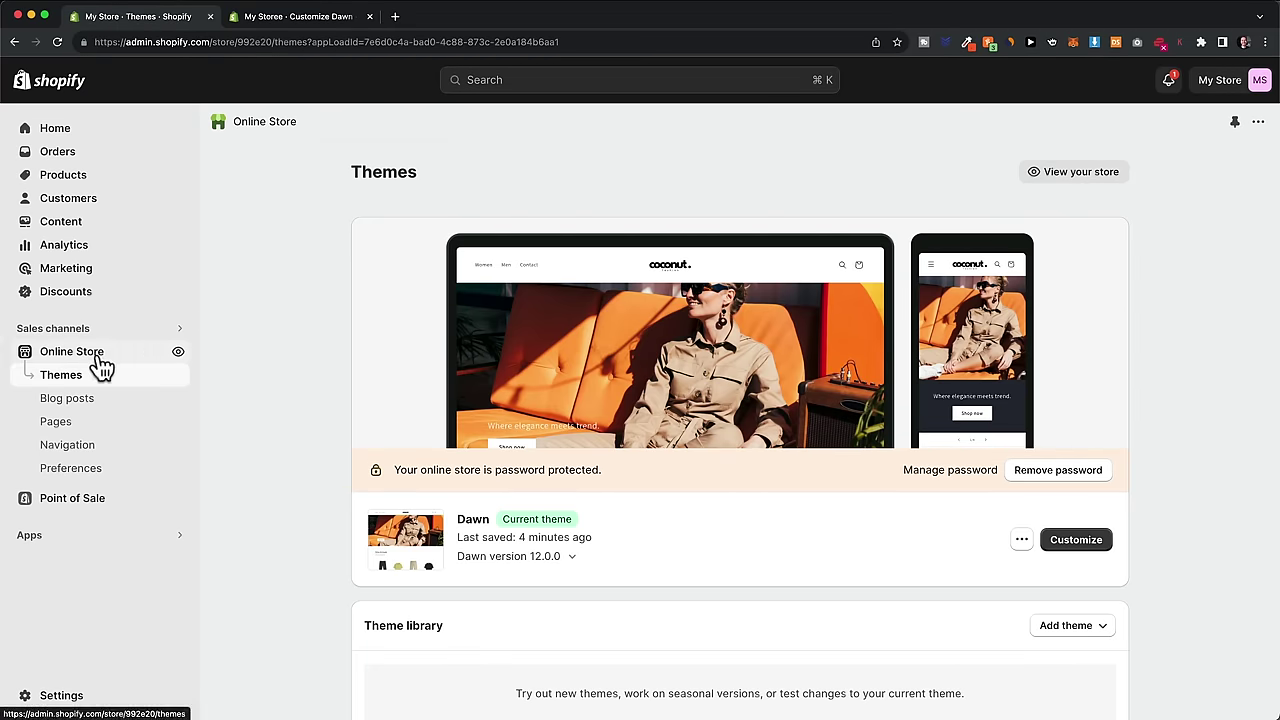
left_click(70, 452)
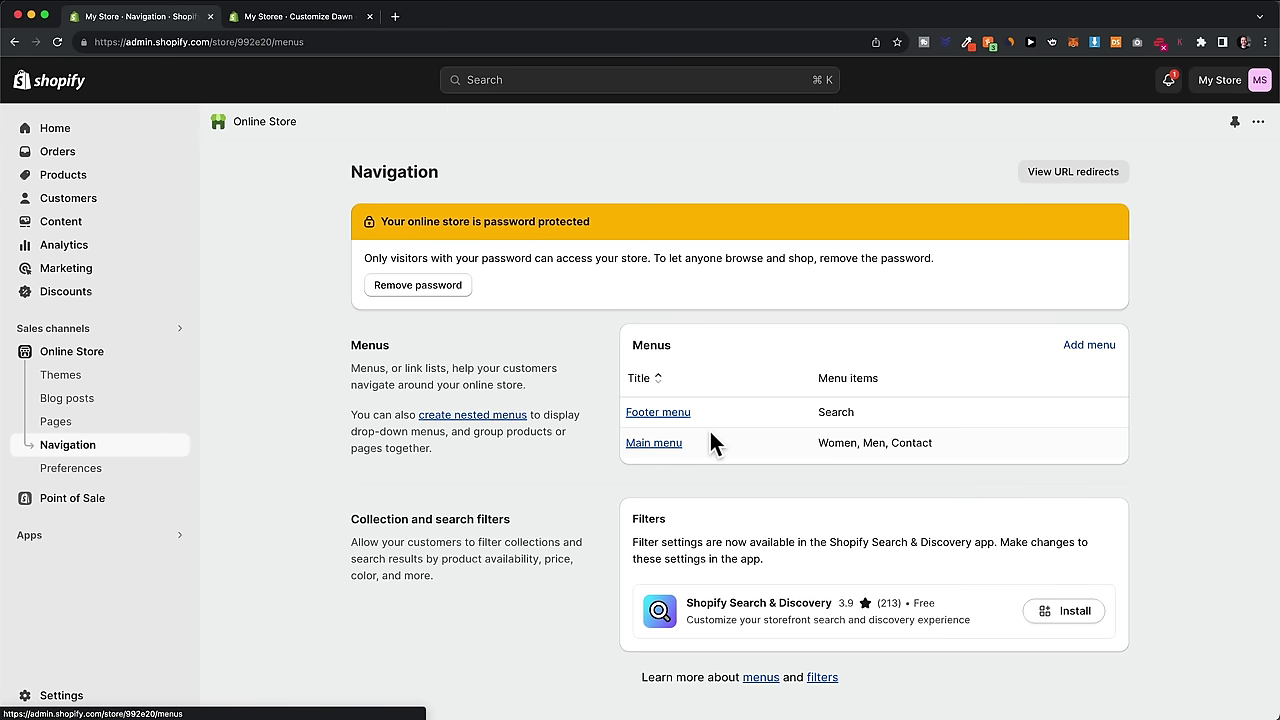
left_click(647, 412)
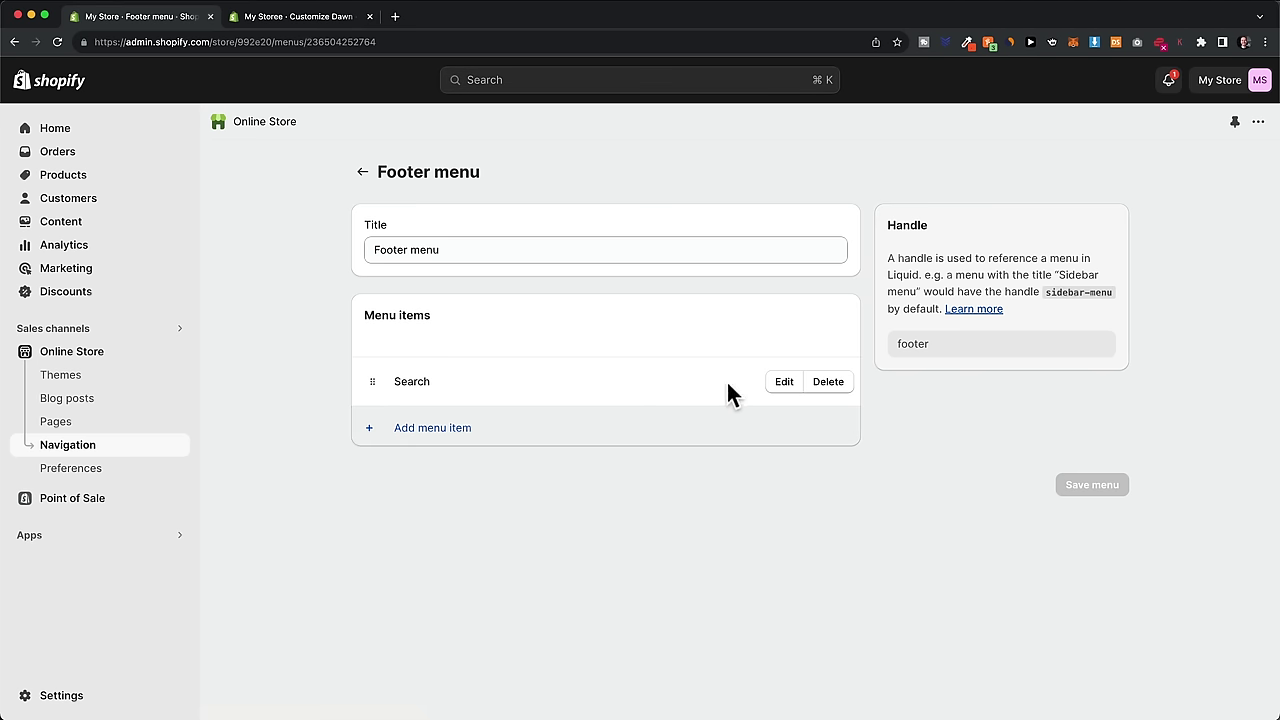
left_click(828, 390)
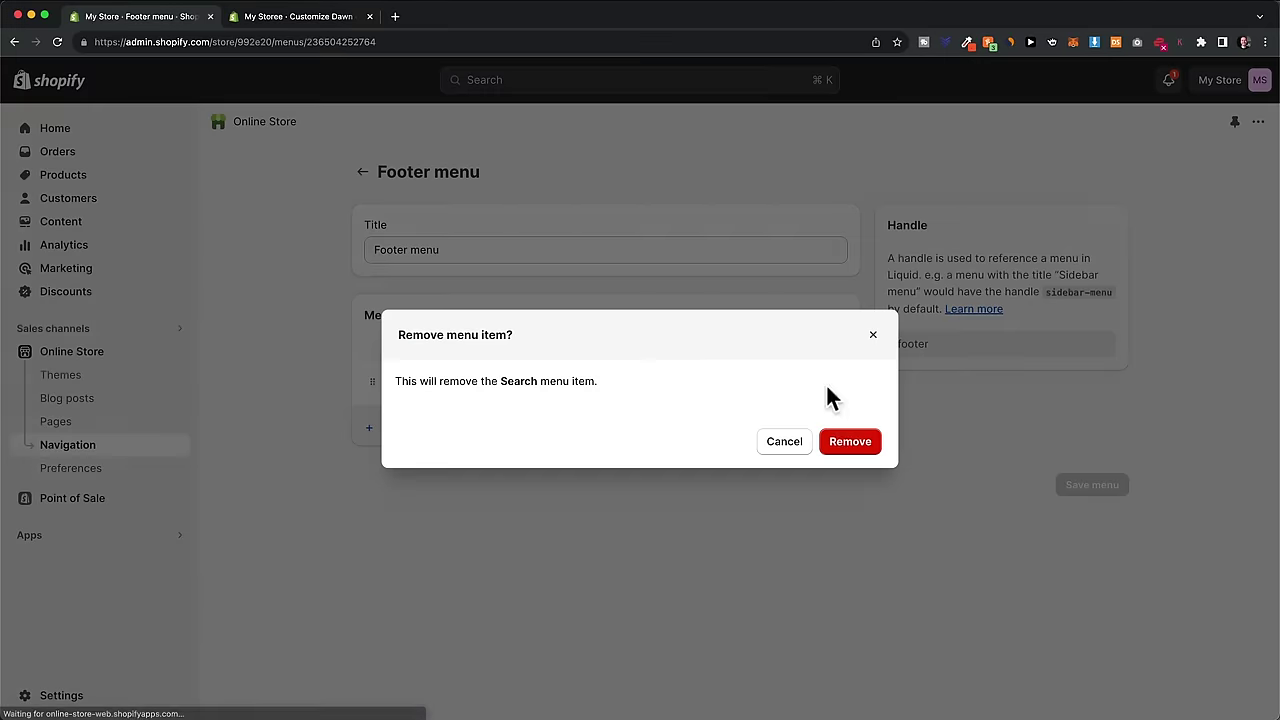
left_click(847, 445)
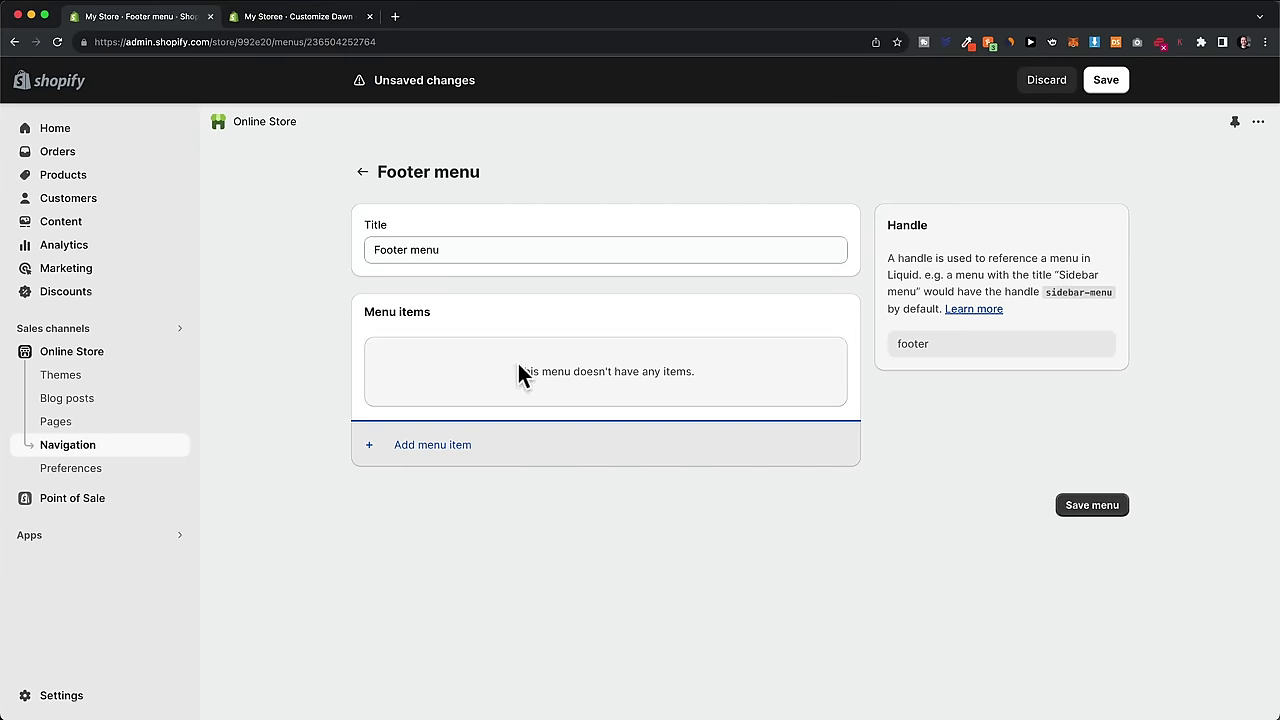
Step: Add a Privacy Policy item to the footer menu, linked to the privacy policy
left_click(427, 446)
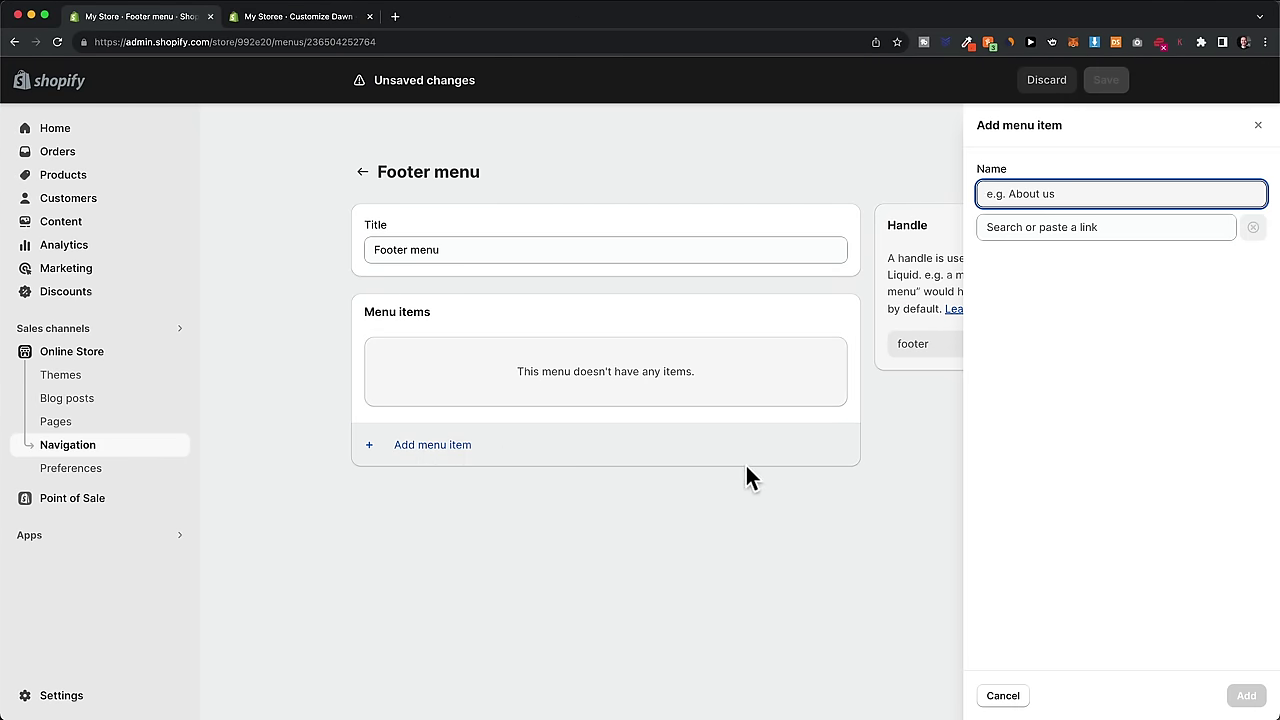
left_click(1062, 227)
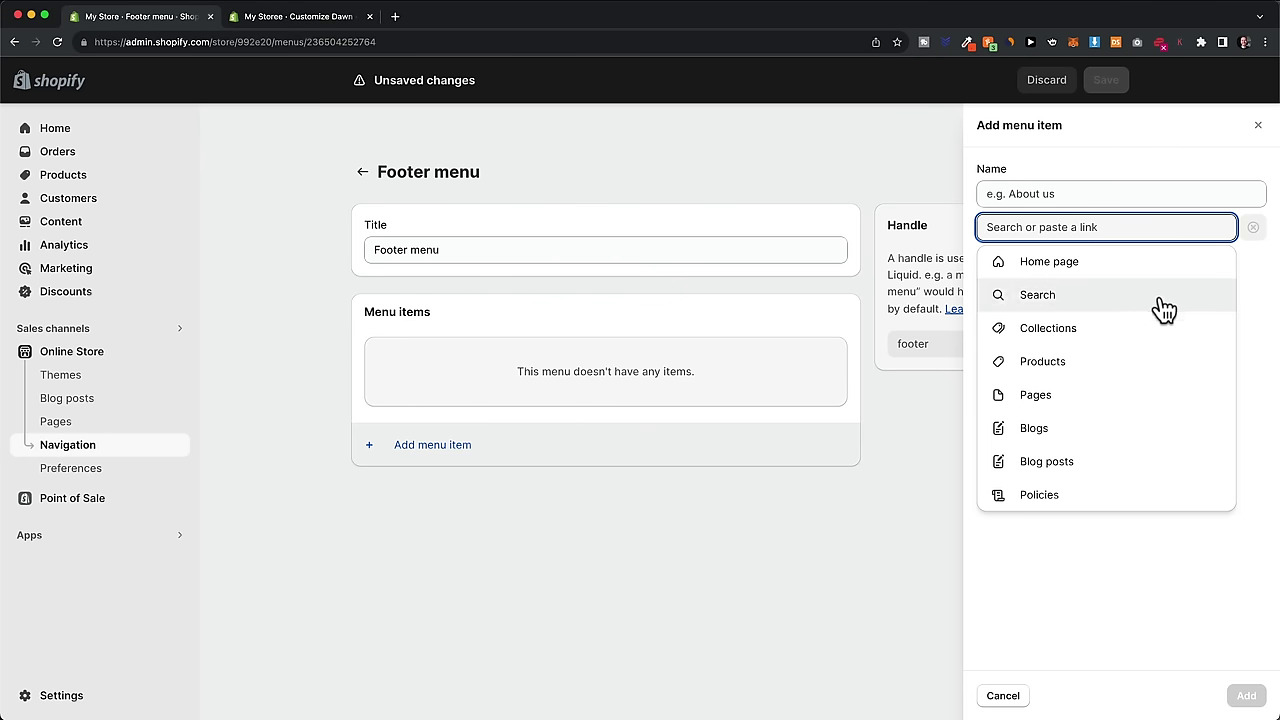
left_click(1050, 495)
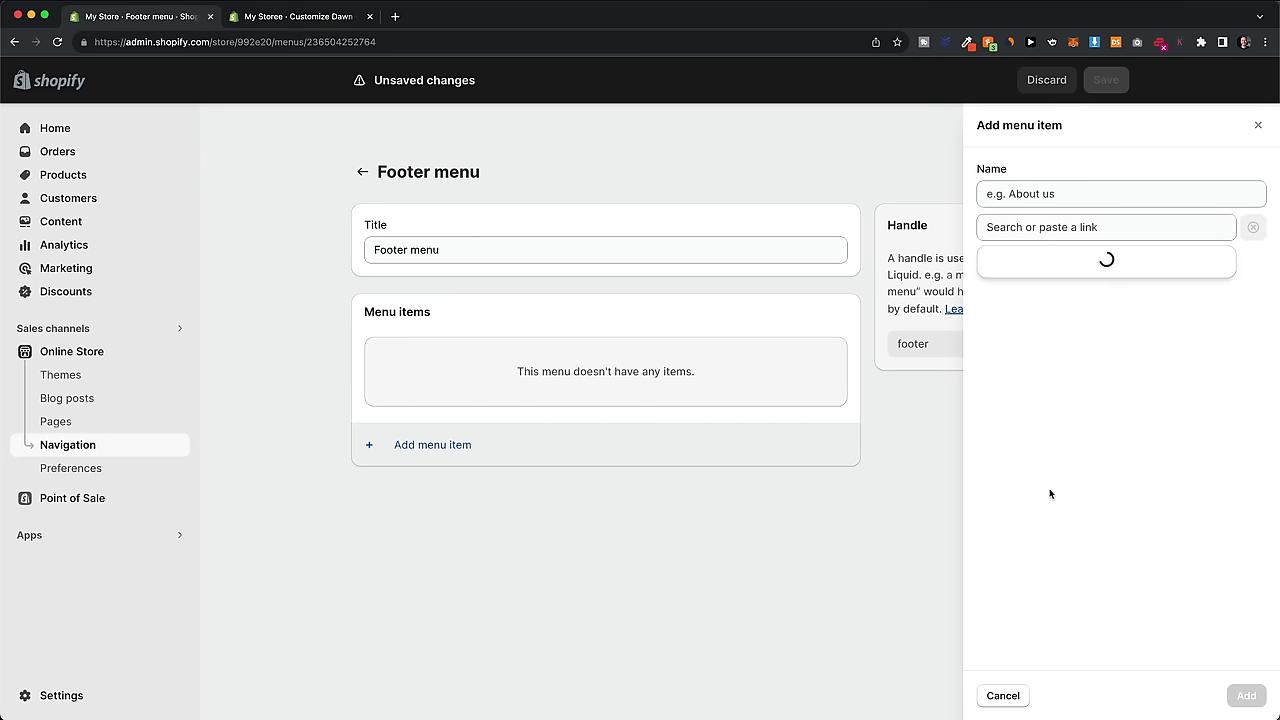
left_click(1058, 328)
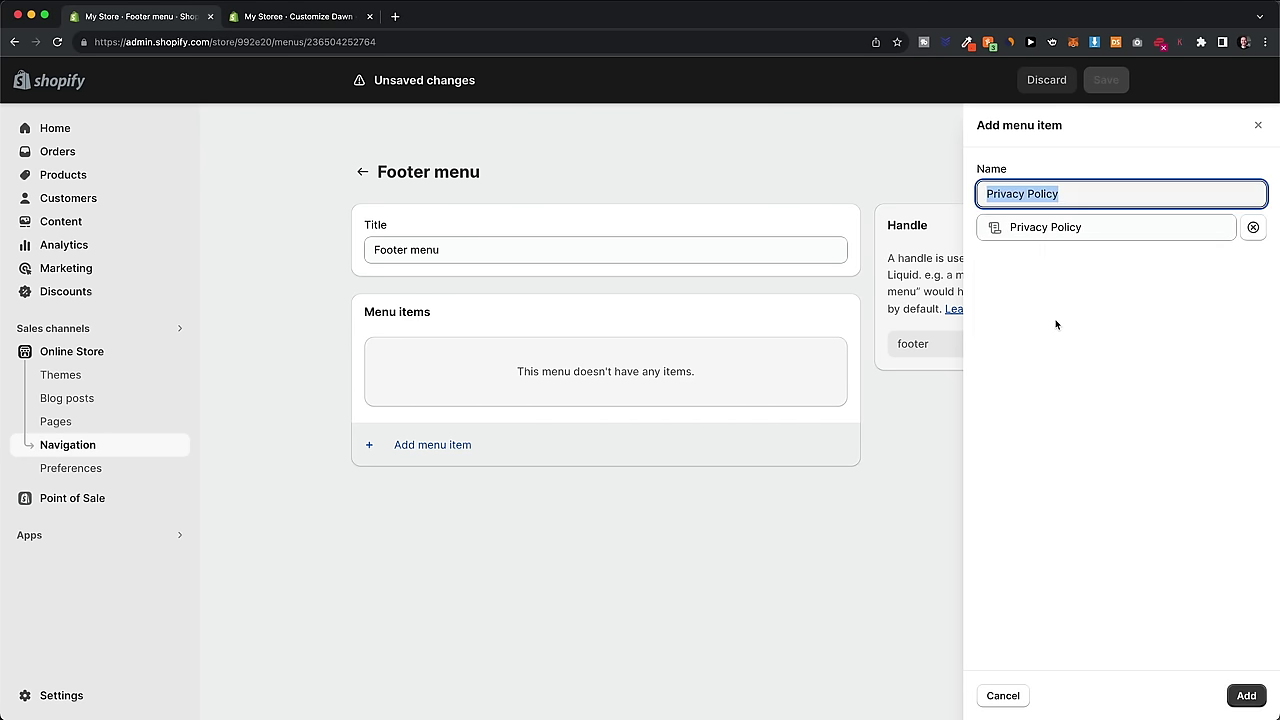
left_click(1244, 695)
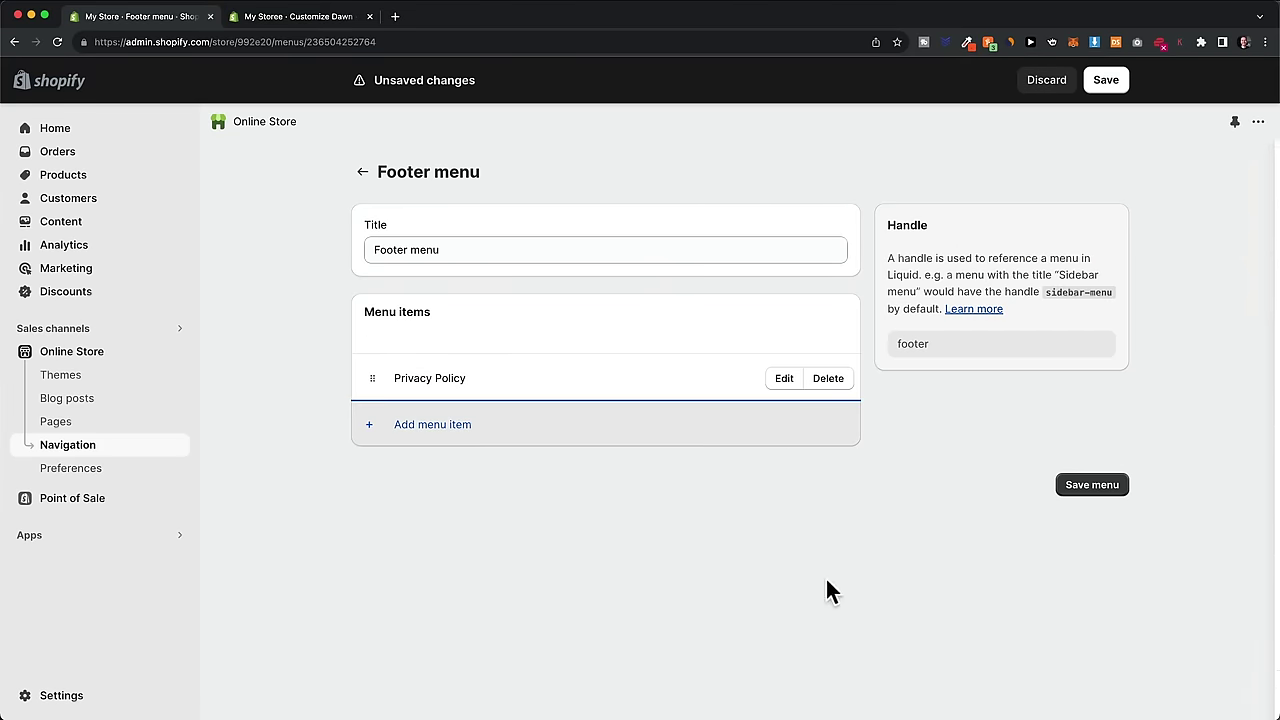
Step: Add Refund Policy, Shipping Policy, Terms of Service and Contact items to the footer menu and save it
left_click(468, 430)
left_click(1048, 228)
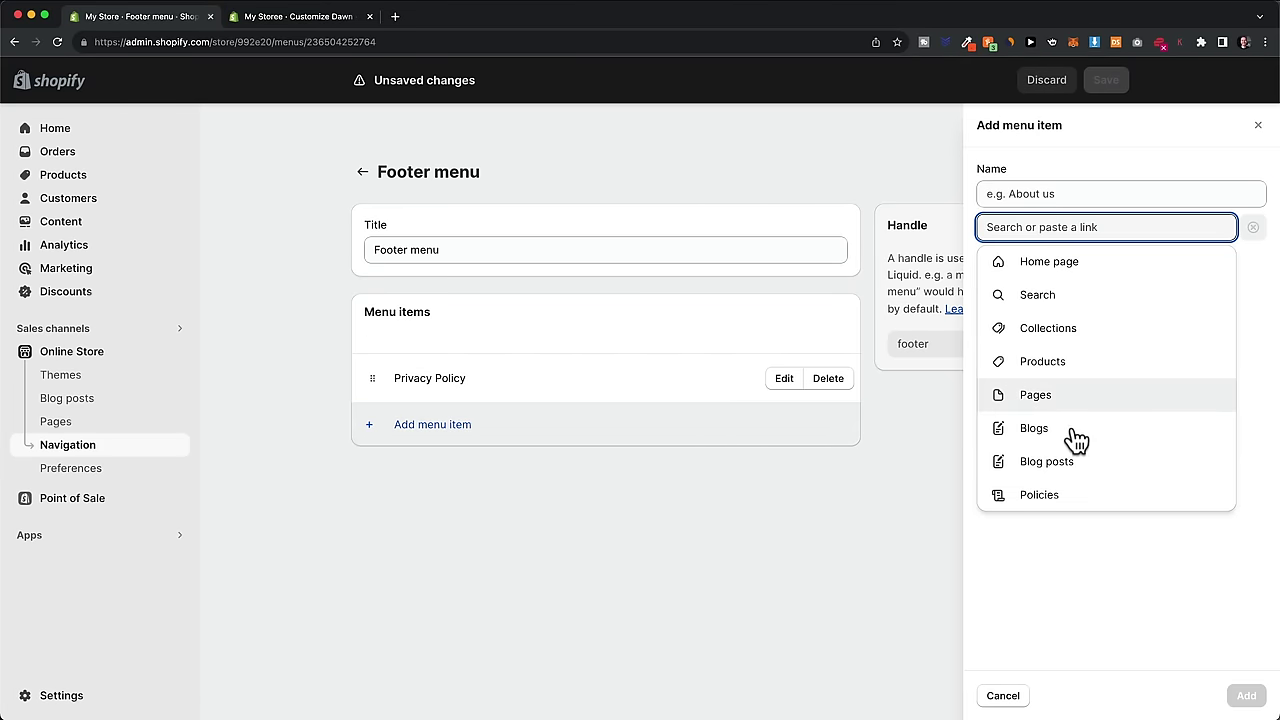
left_click(1083, 505)
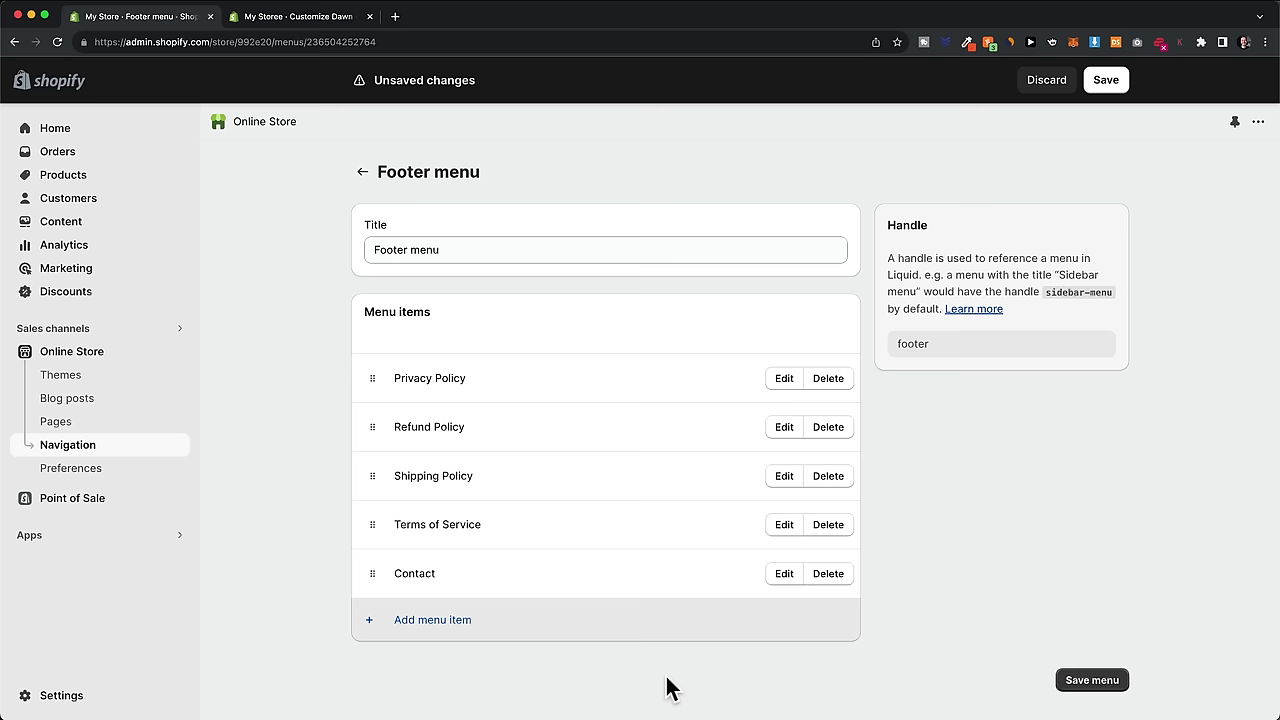
left_click(1060, 682)
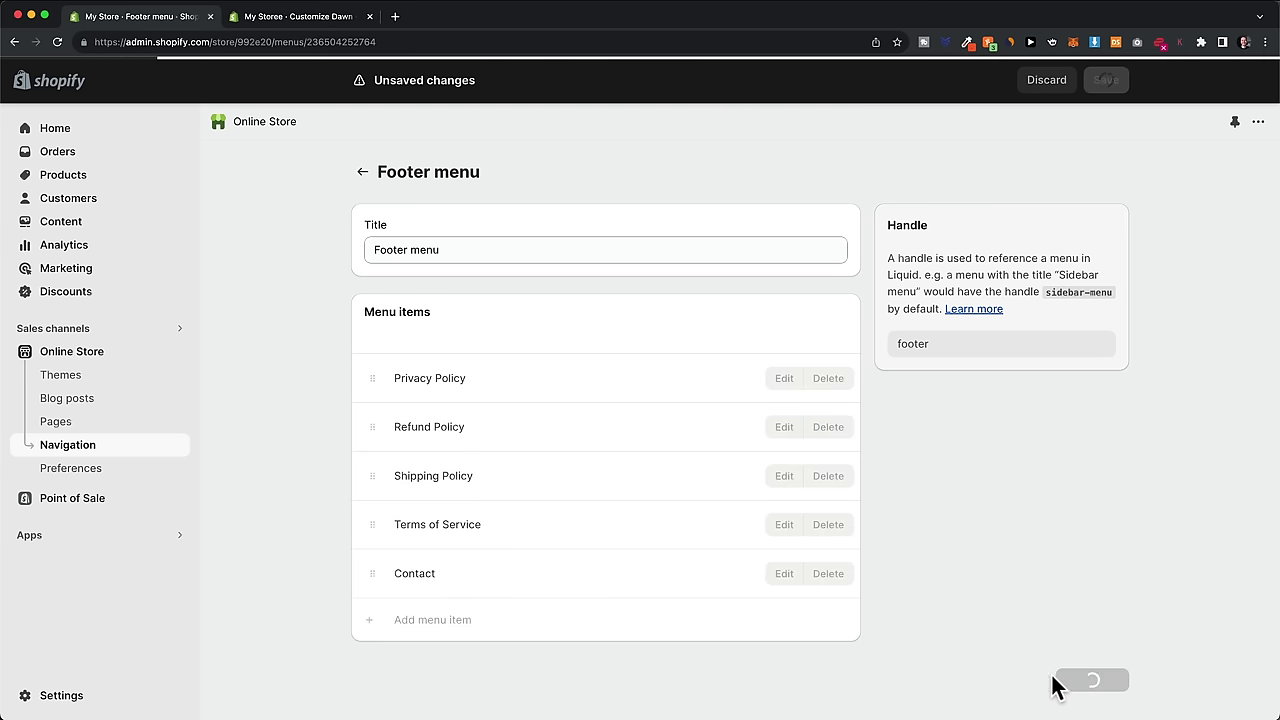
Step: Switch to the theme editor and add a Menu block to the home page footer
left_click(320, 17)
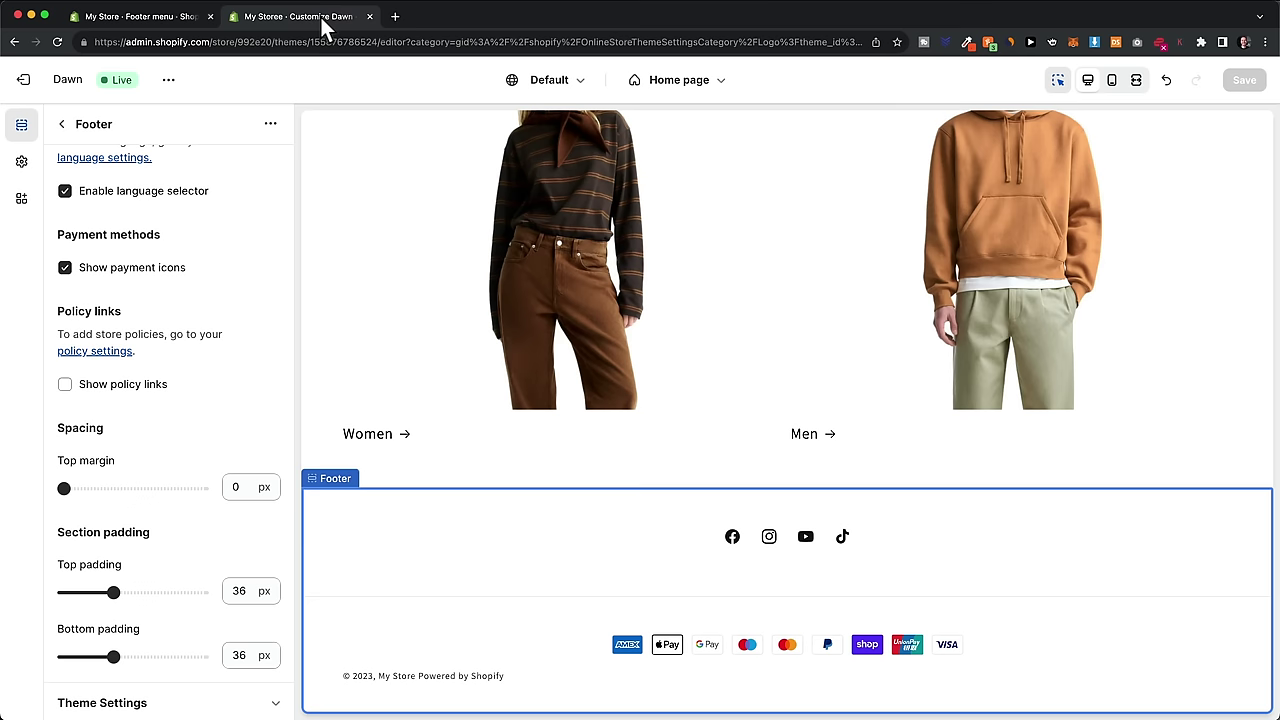
left_click(61, 124)
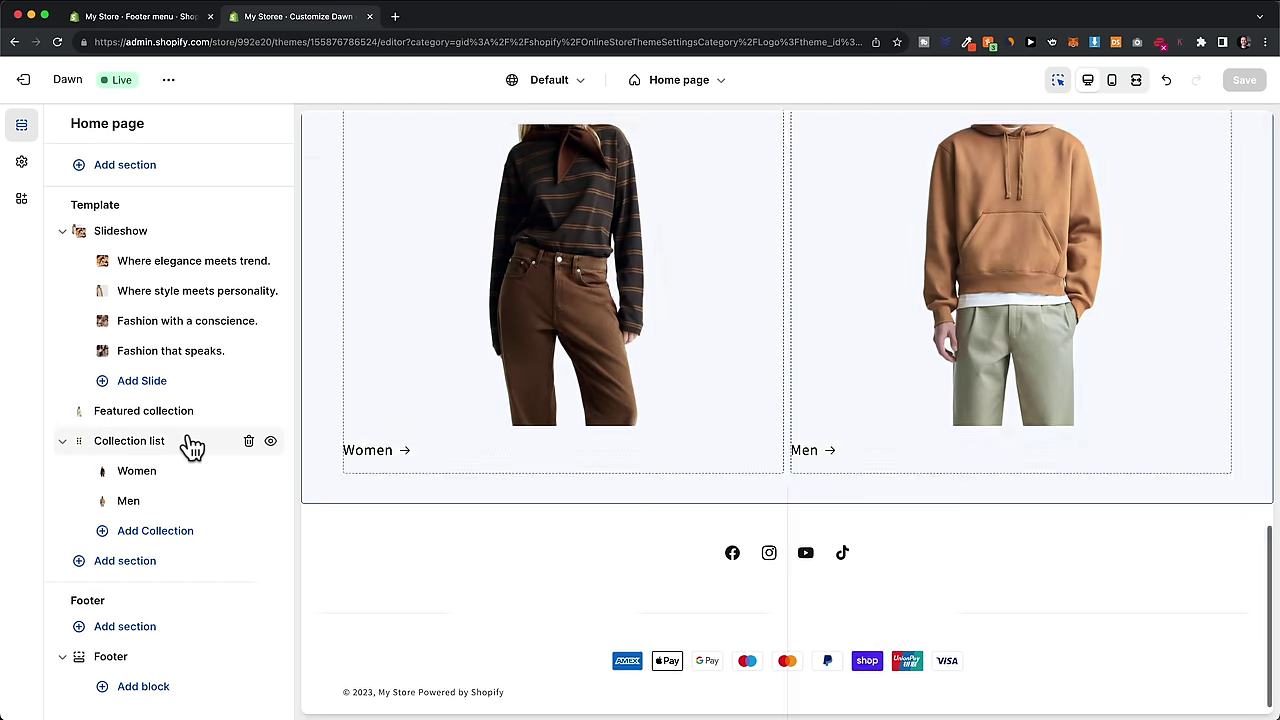
left_click(143, 690)
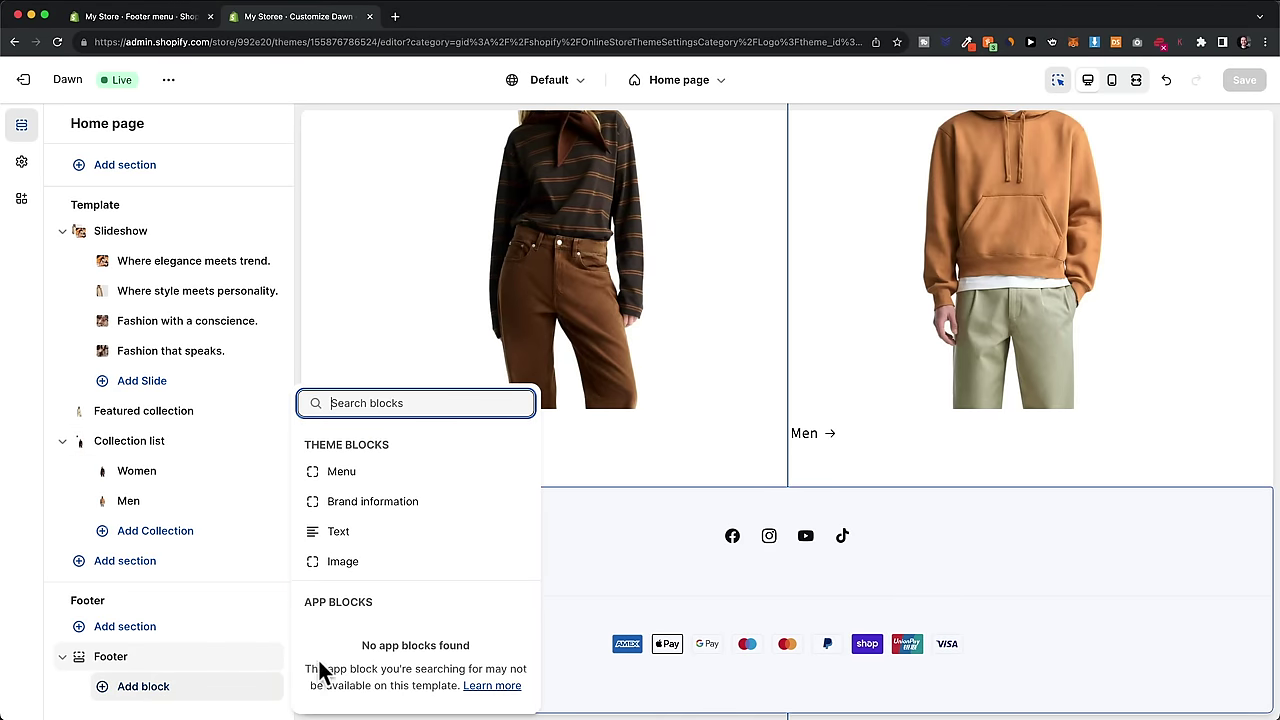
left_click(341, 476)
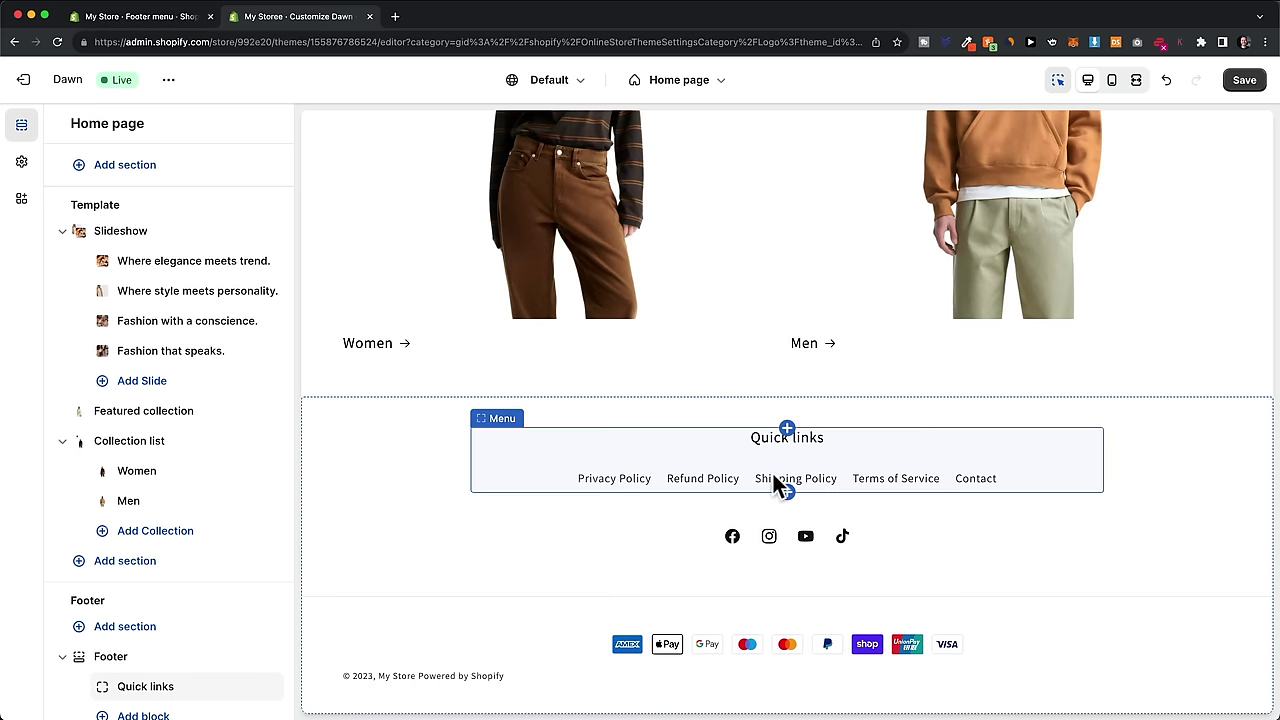
Step: Clear the "Quick links" heading of the footer's Menu block and save the home page
left_click(855, 452)
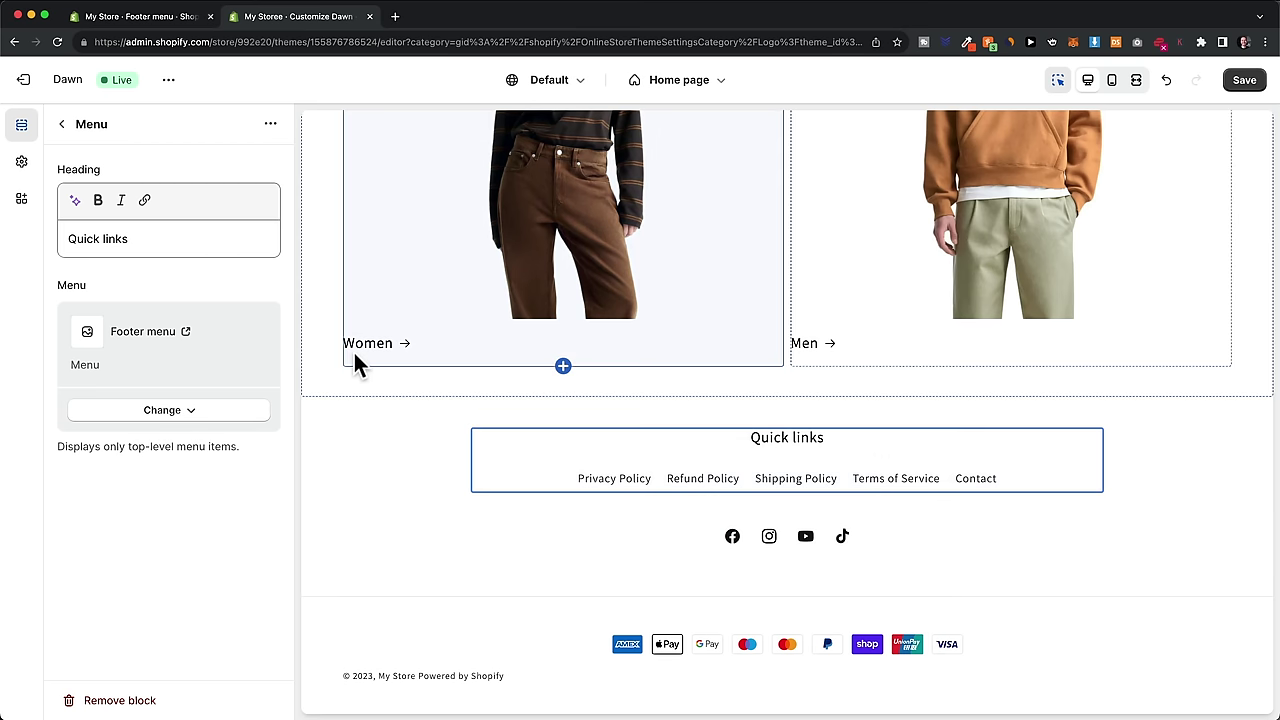
left_click(178, 411)
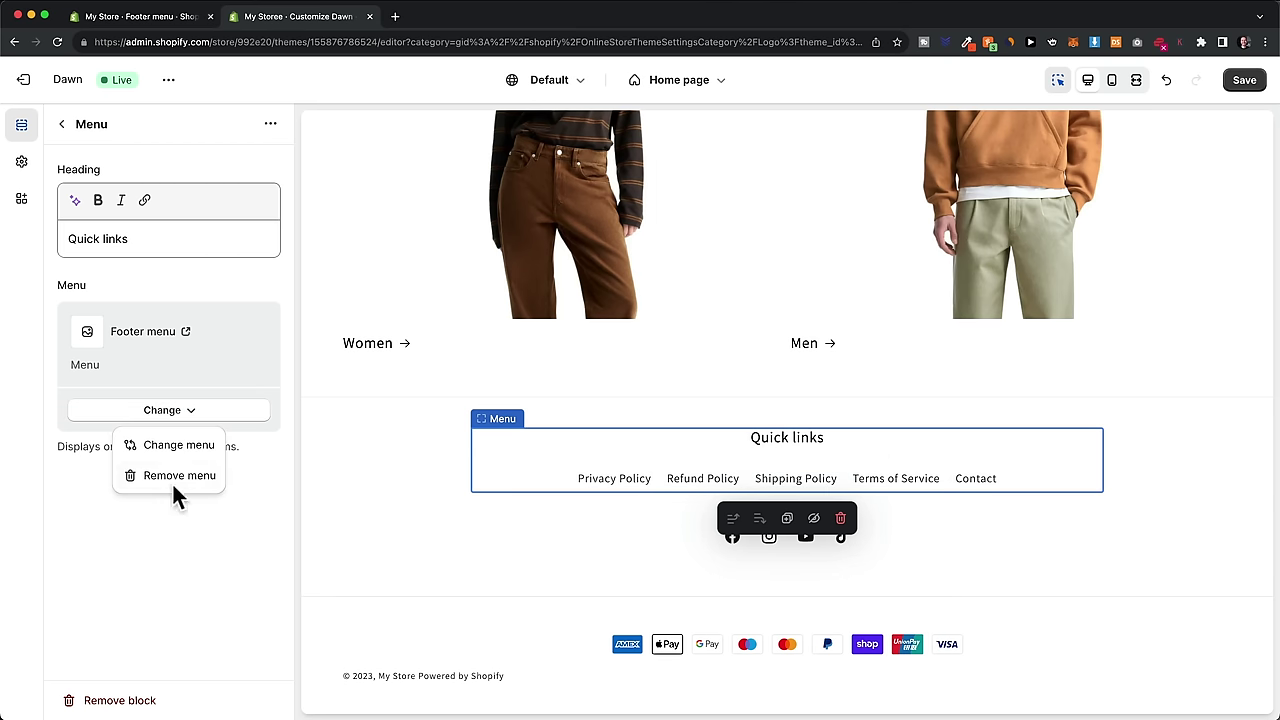
left_click(183, 288)
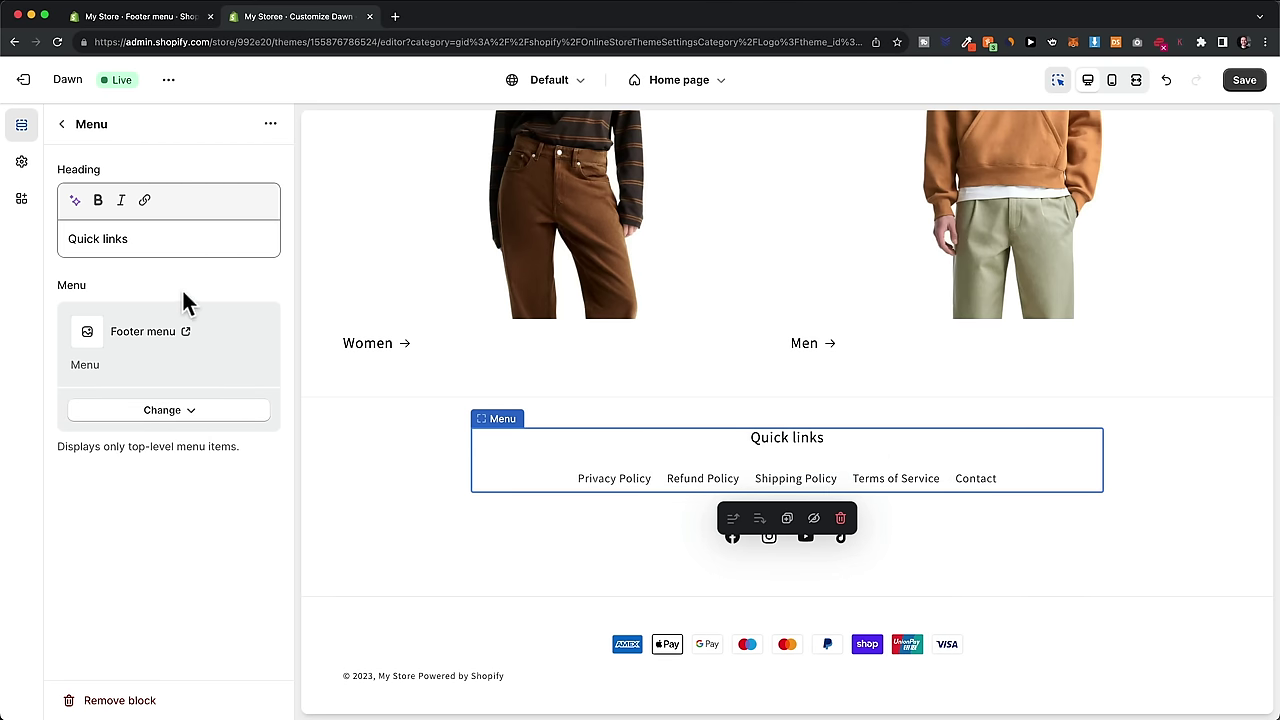
left_click_drag(163, 241, 70, 243)
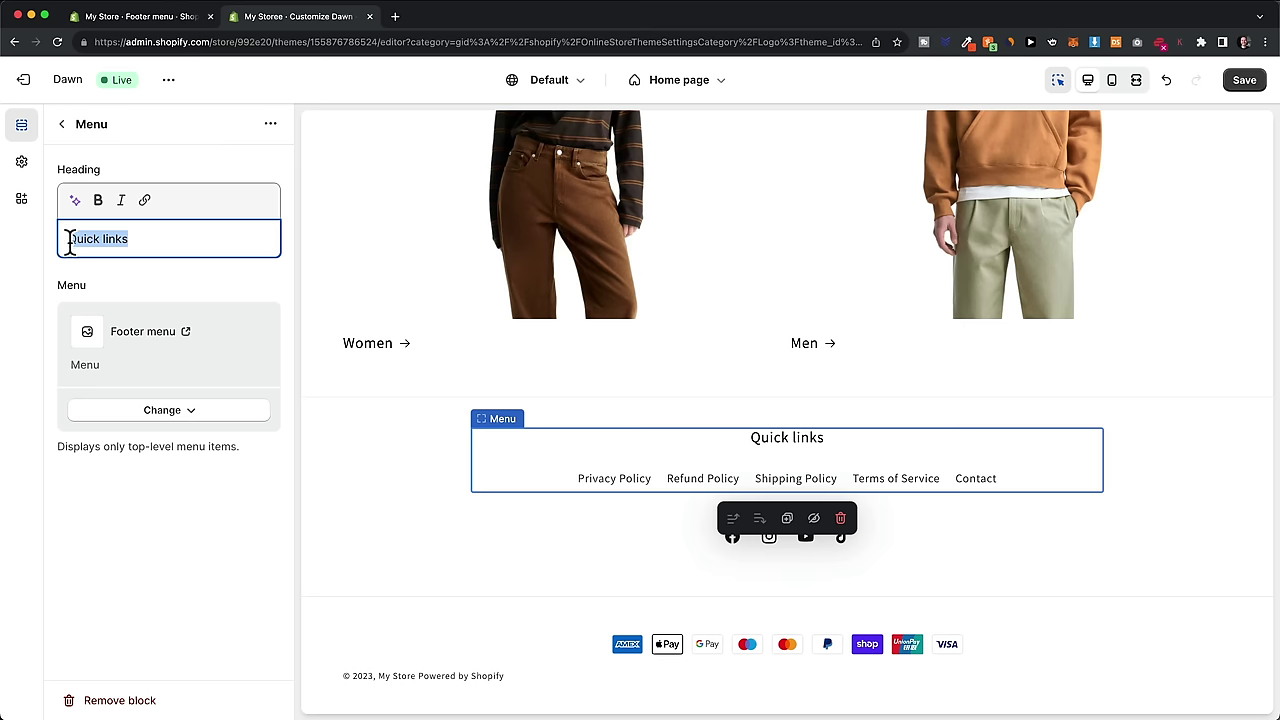
key("BackSpace")
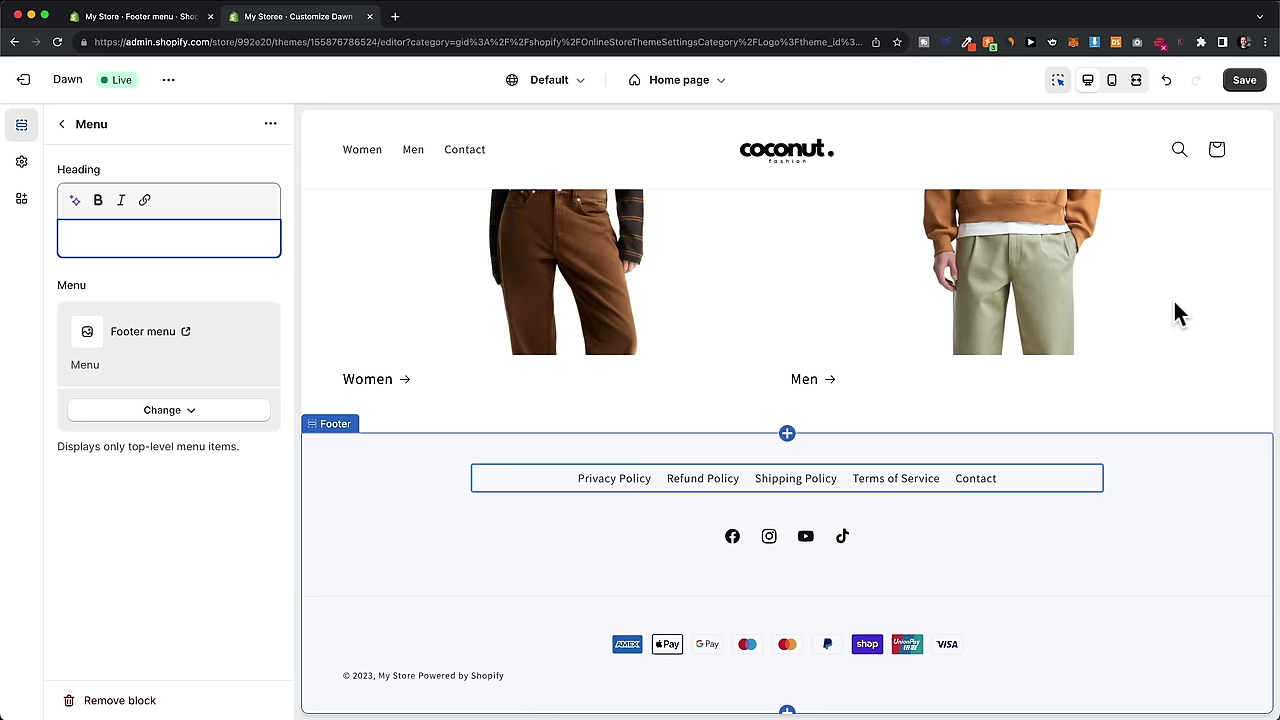
left_click(1247, 82)
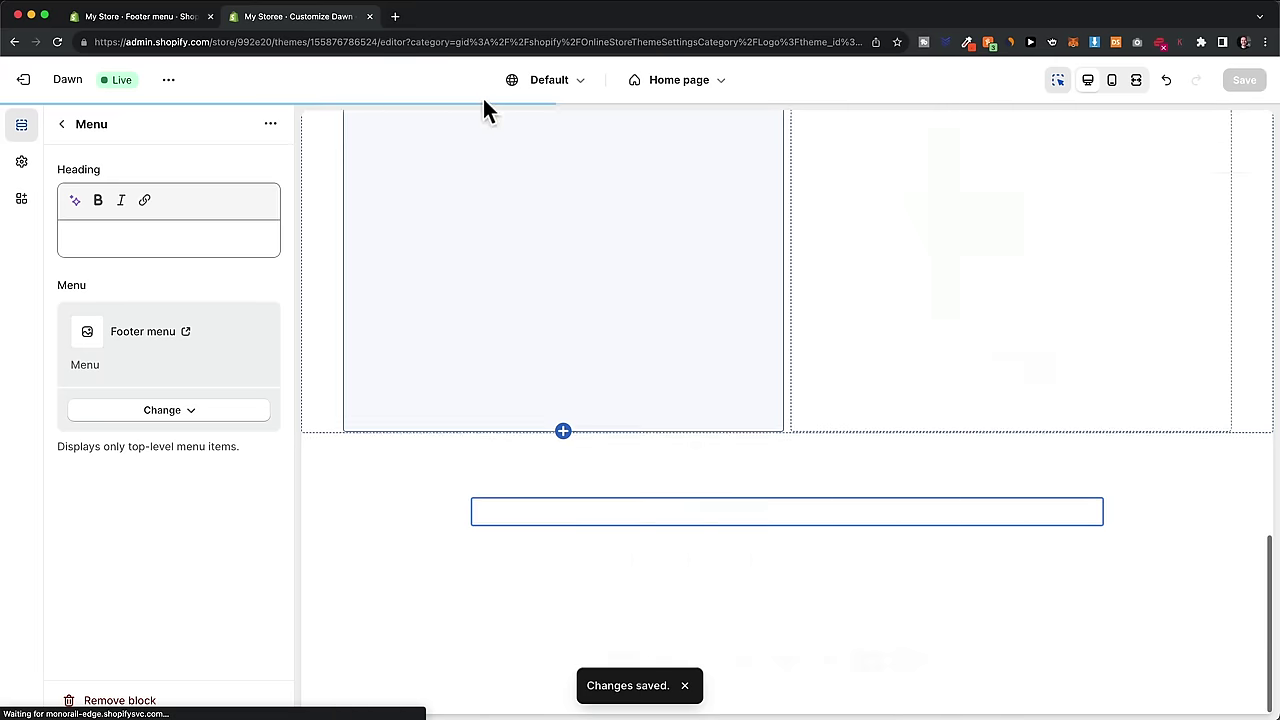
Step: Switch to the Shopify admin, open the Dawn theme's default theme content and filter it by "links"
left_click(175, 22)
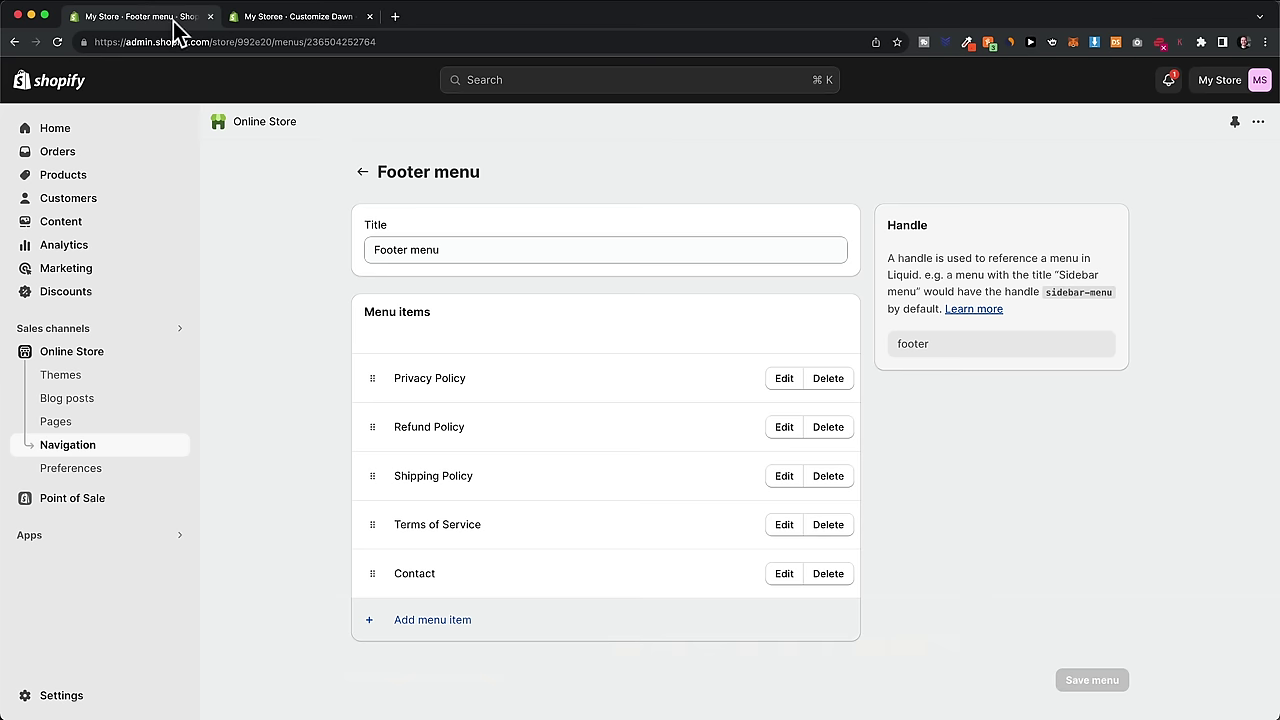
left_click(98, 354)
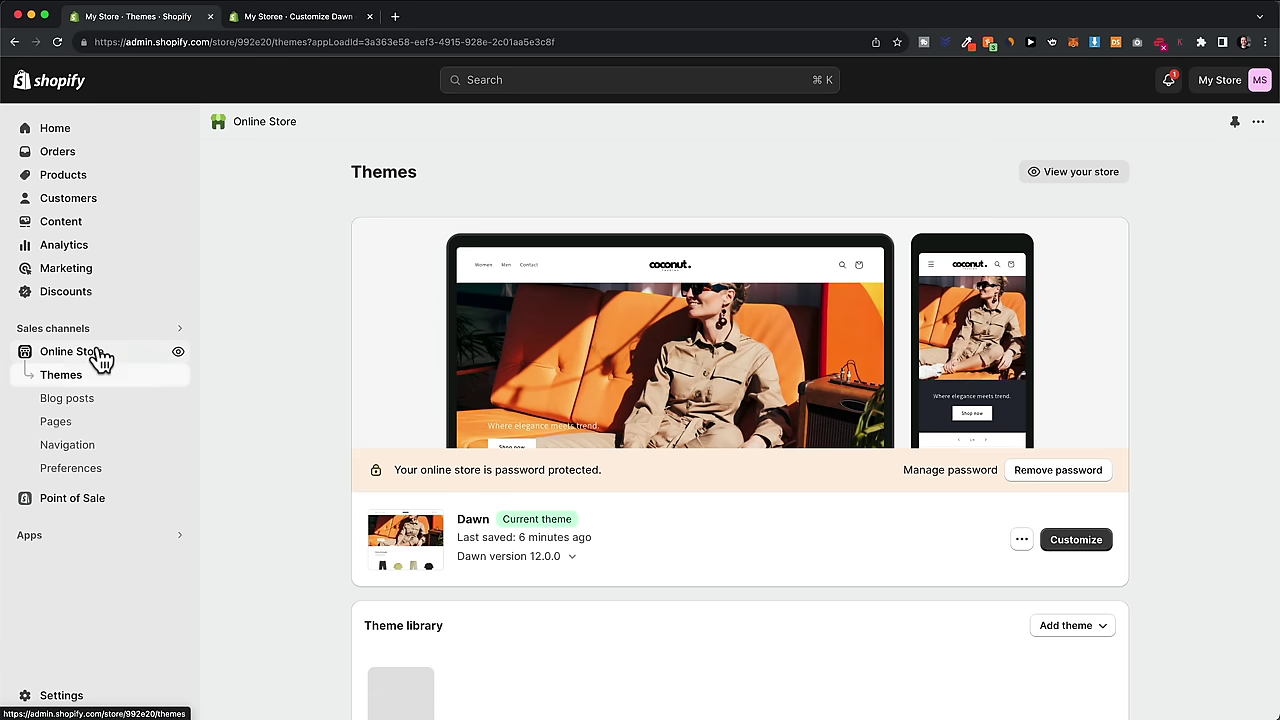
left_click(1021, 539)
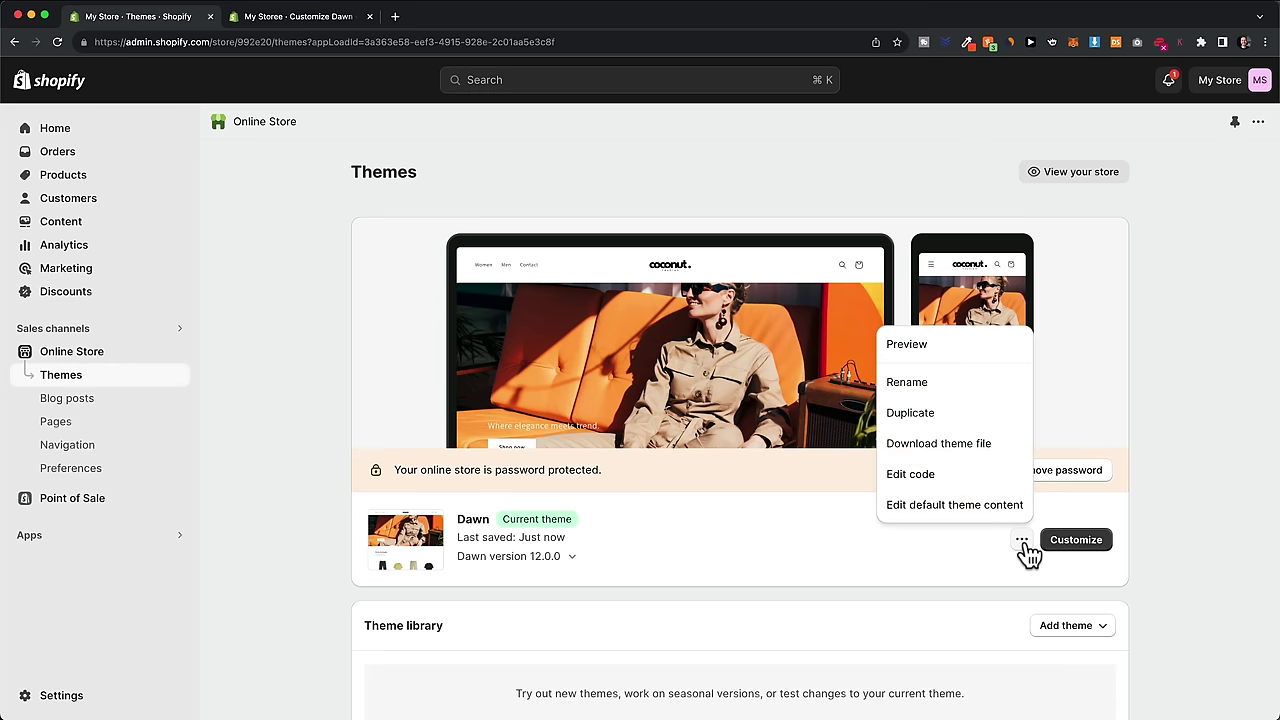
left_click(955, 505)
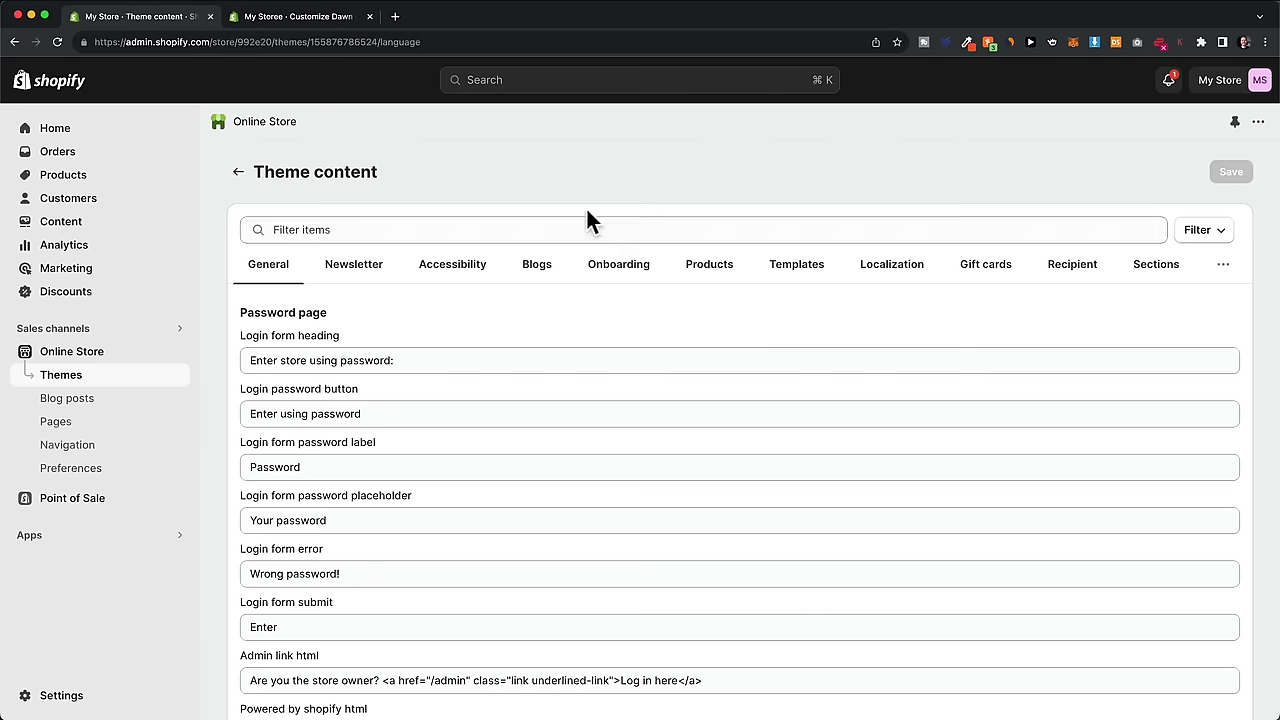
left_click(509, 229)
type("links")
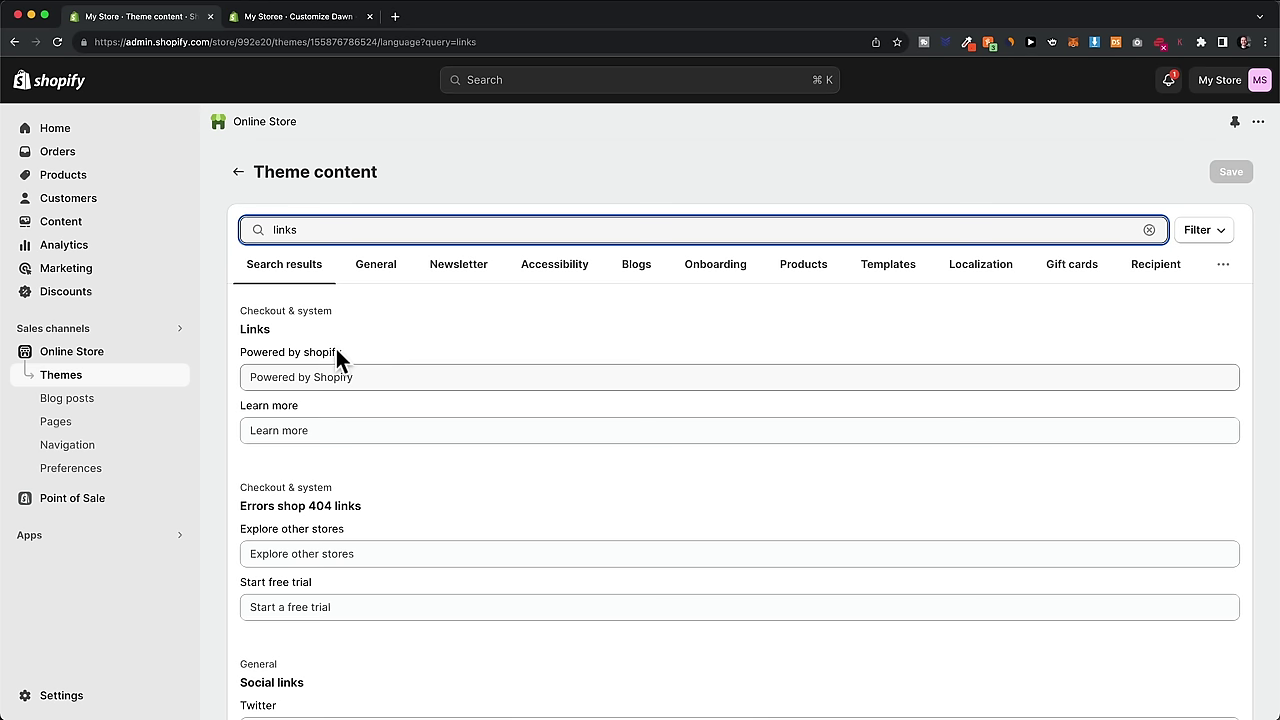
Step: Clear the "Powered by Shopify" text, save the theme content and reload the theme editor
left_click(297, 377)
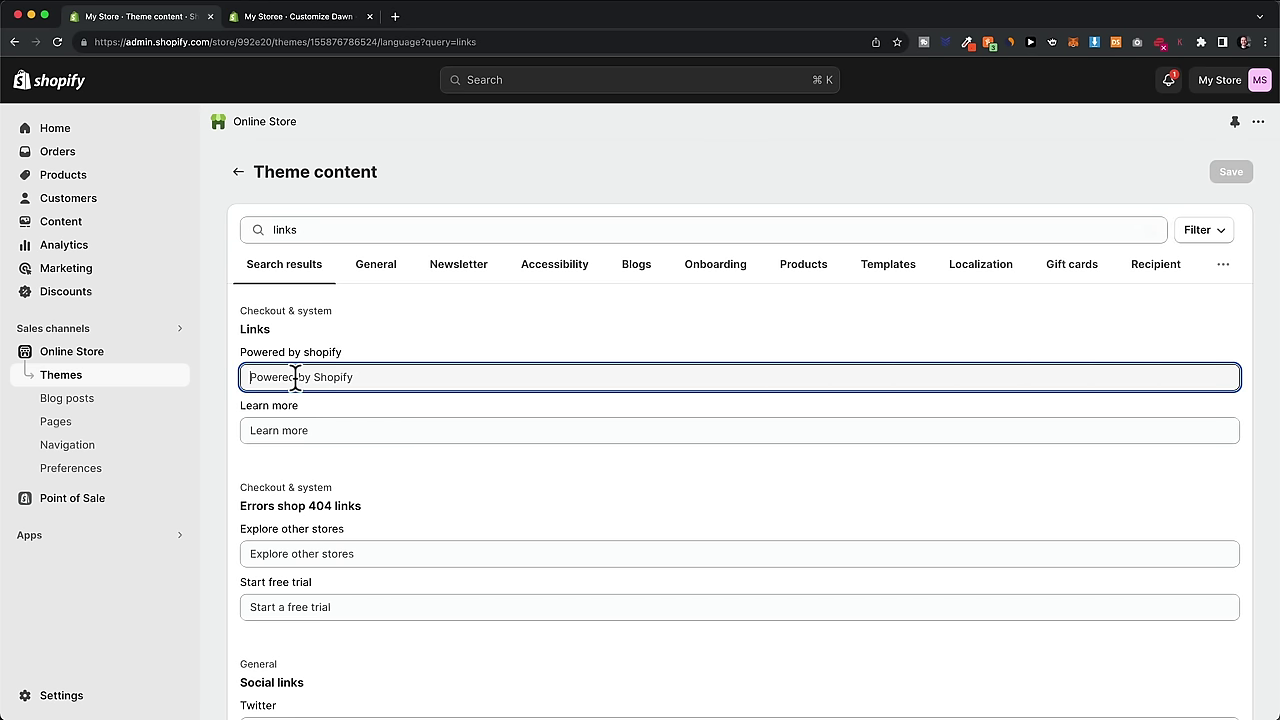
key("super+a")
key("BackSpace")
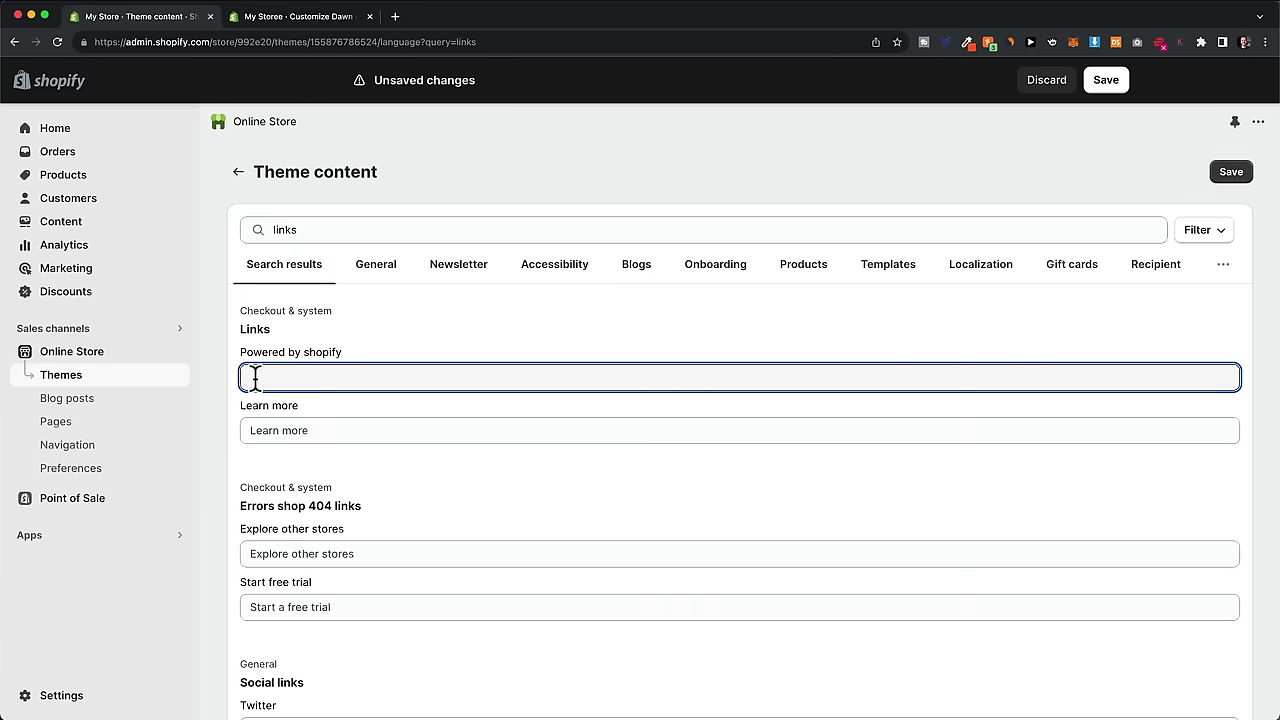
left_click(1226, 176)
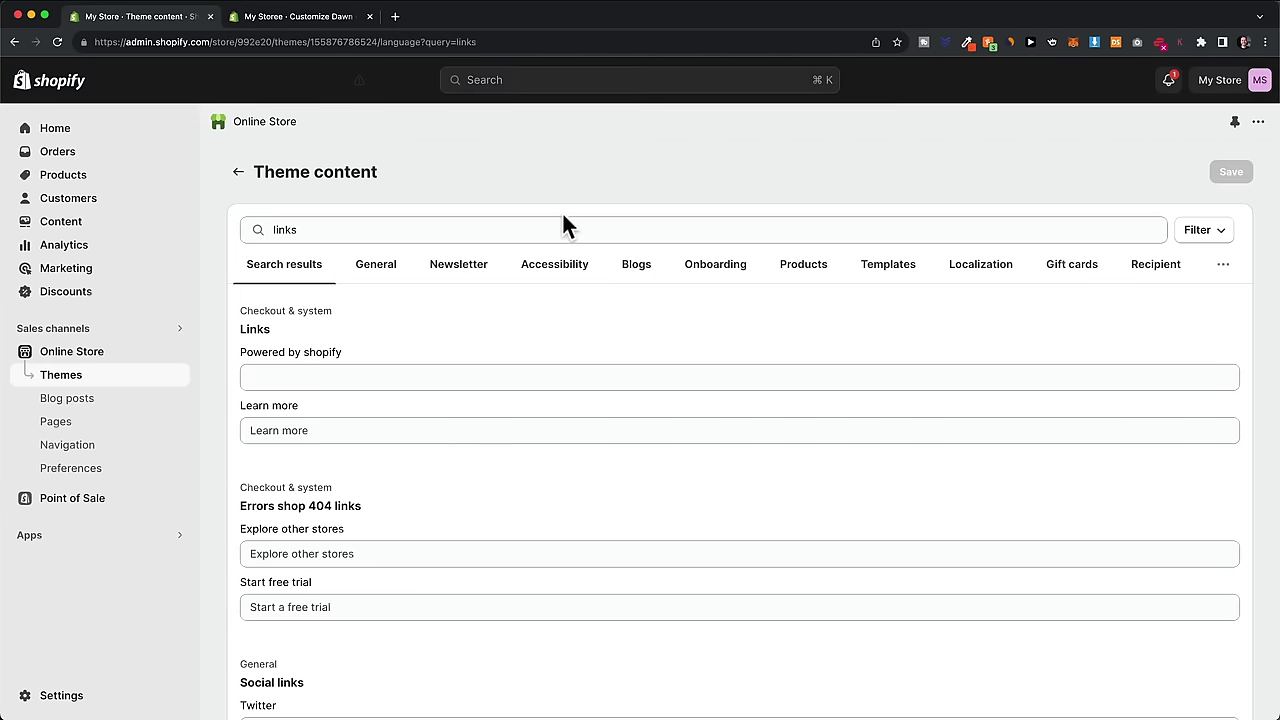
left_click(298, 16)
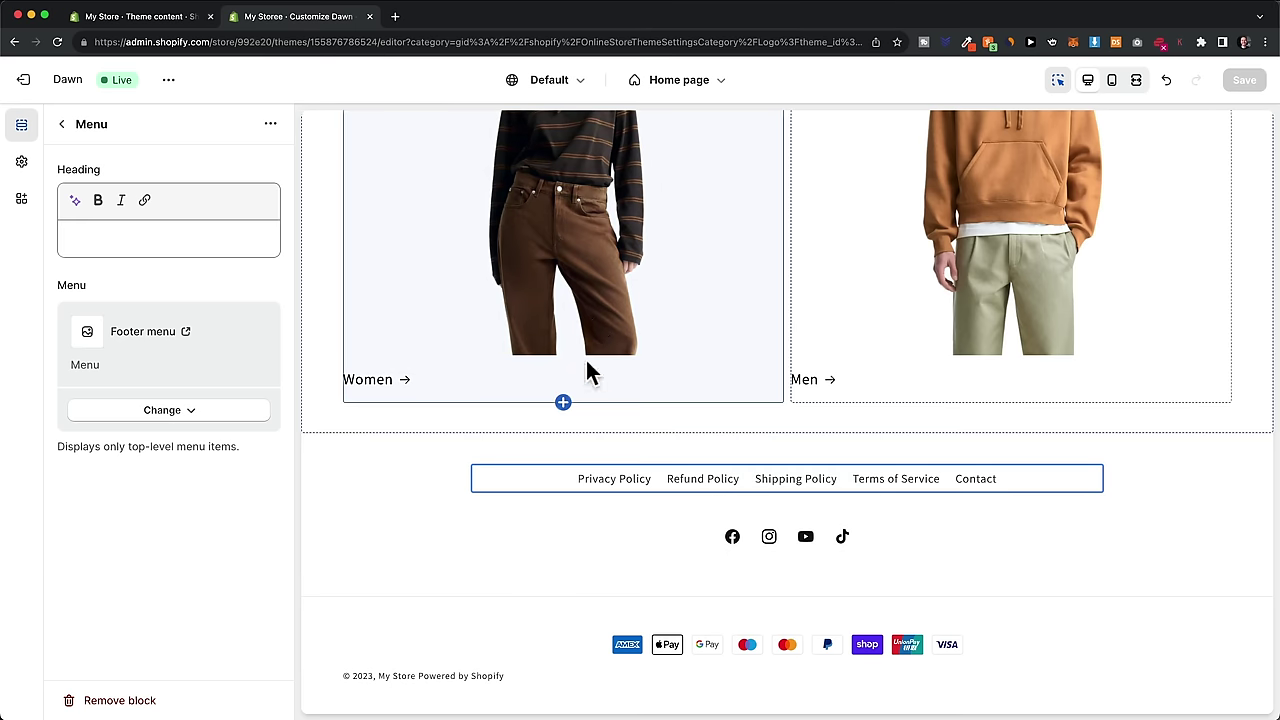
left_click(57, 42)
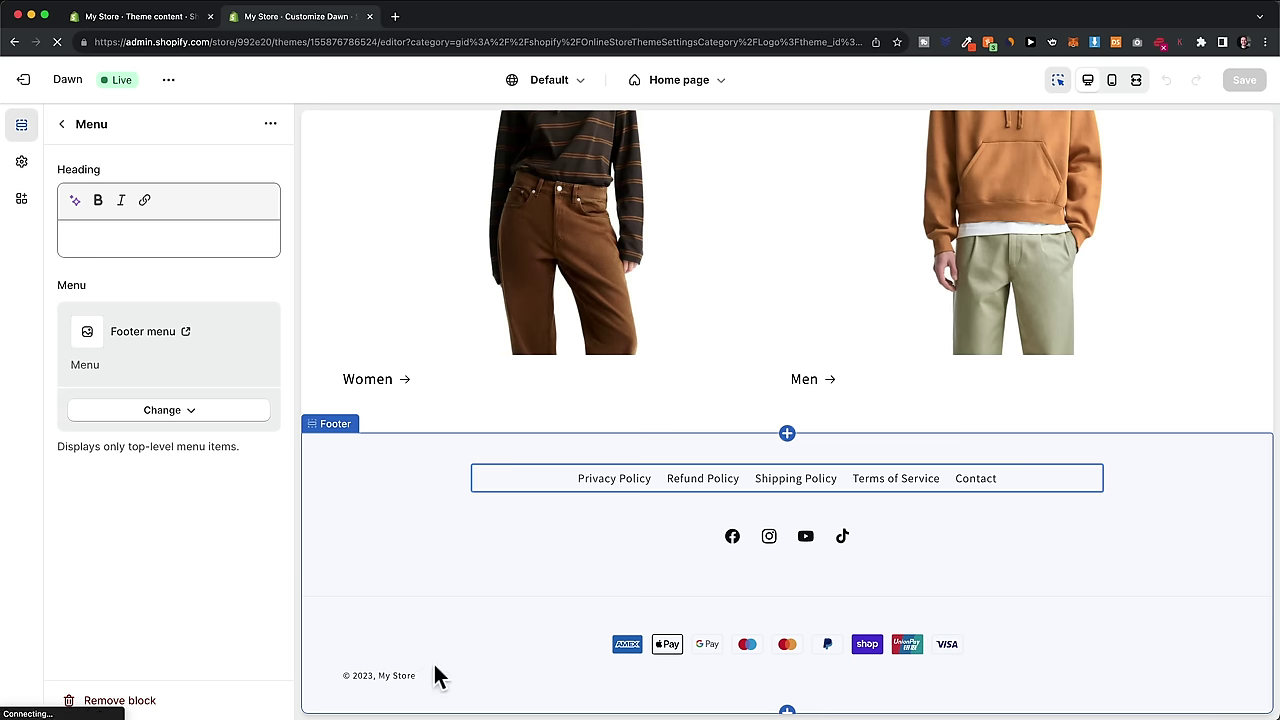
Step: Switch to the Shopify admin and set the store name to "coconut" in the store details profile
left_click(187, 18)
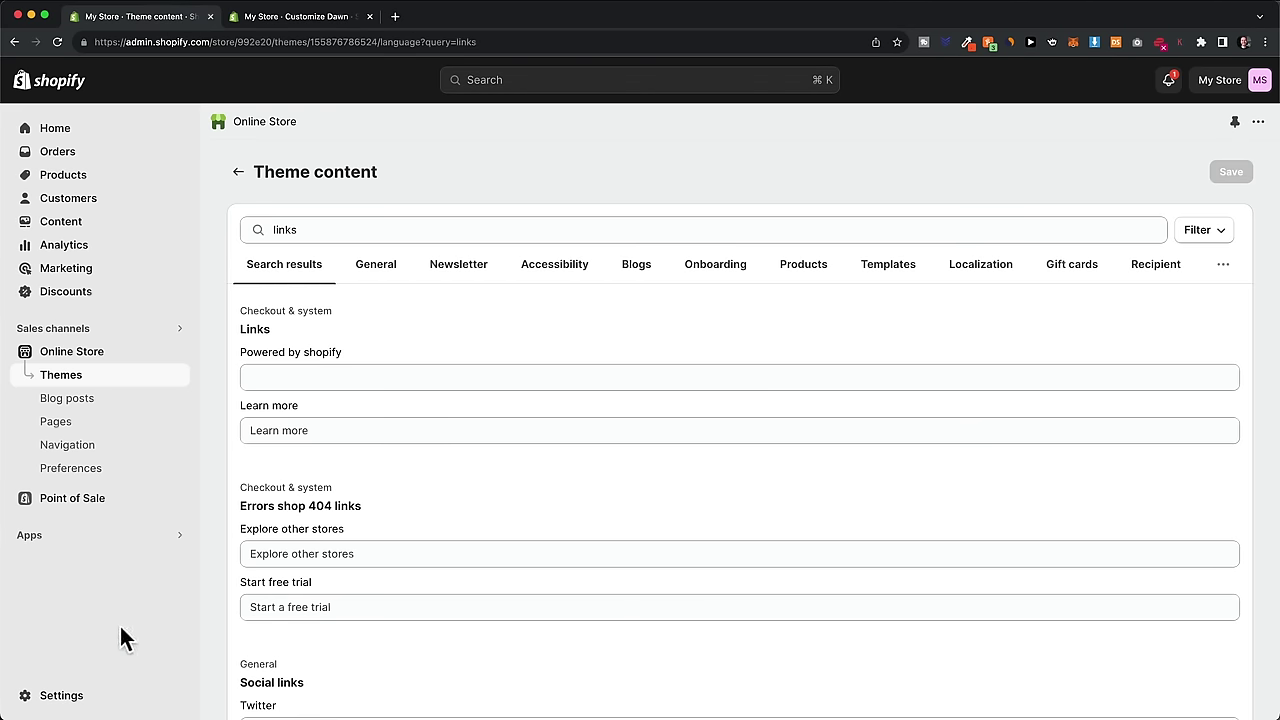
left_click(63, 696)
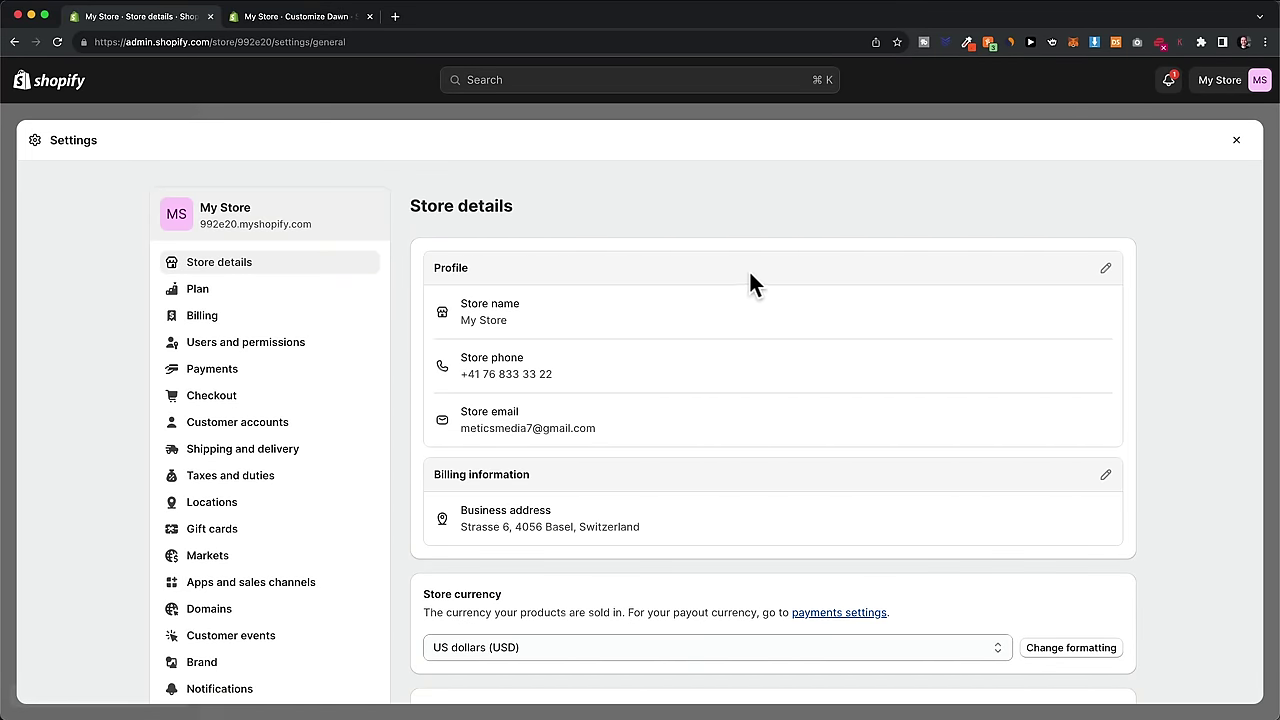
left_click(1105, 268)
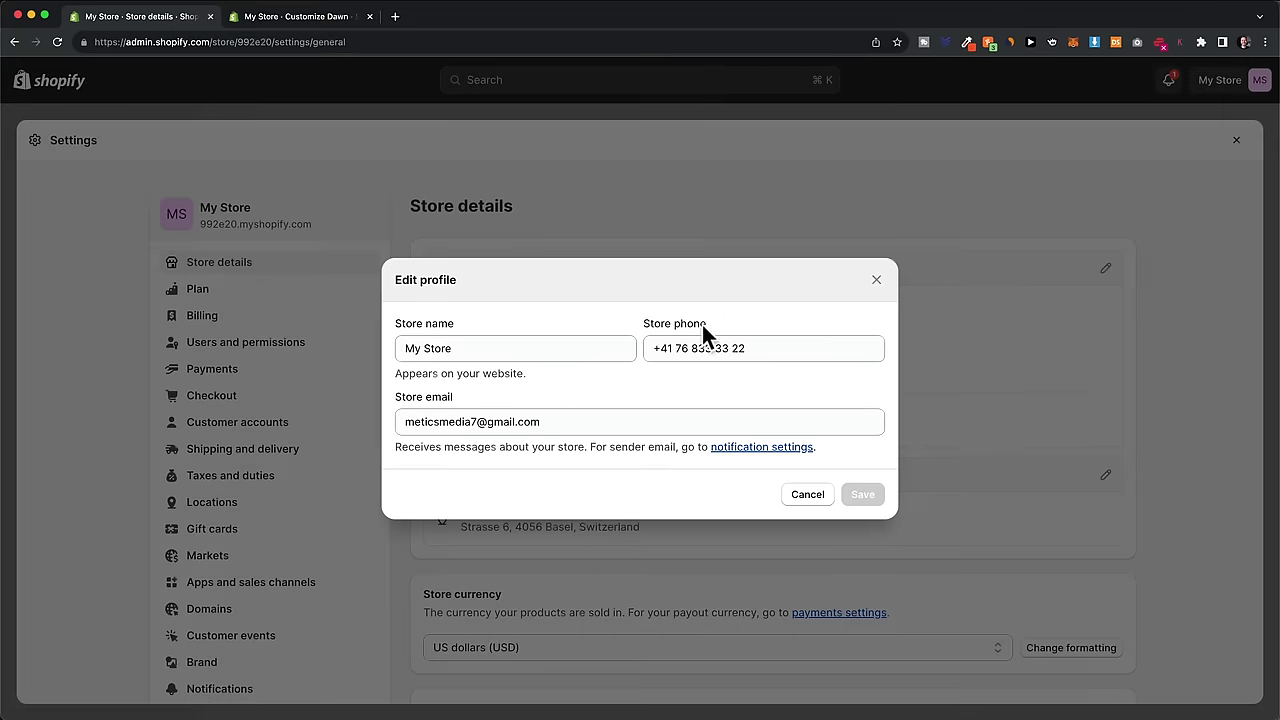
left_click_drag(508, 347, 402, 350)
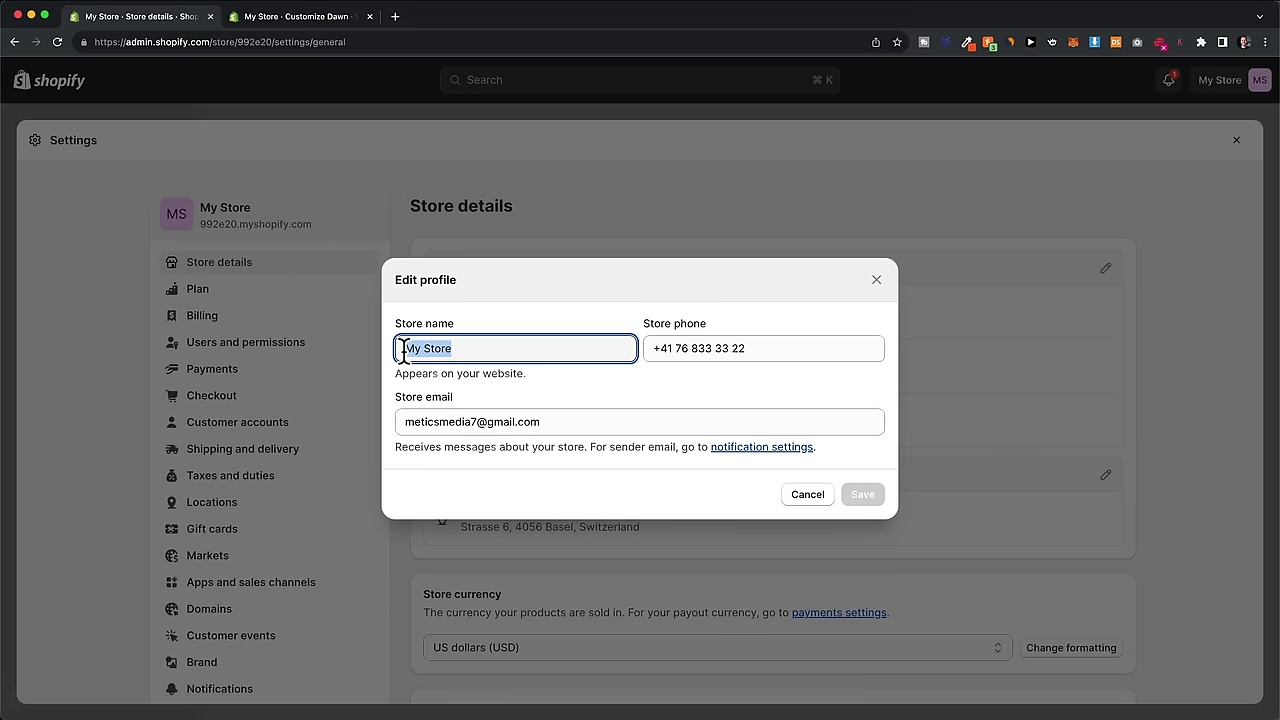
type("coconut")
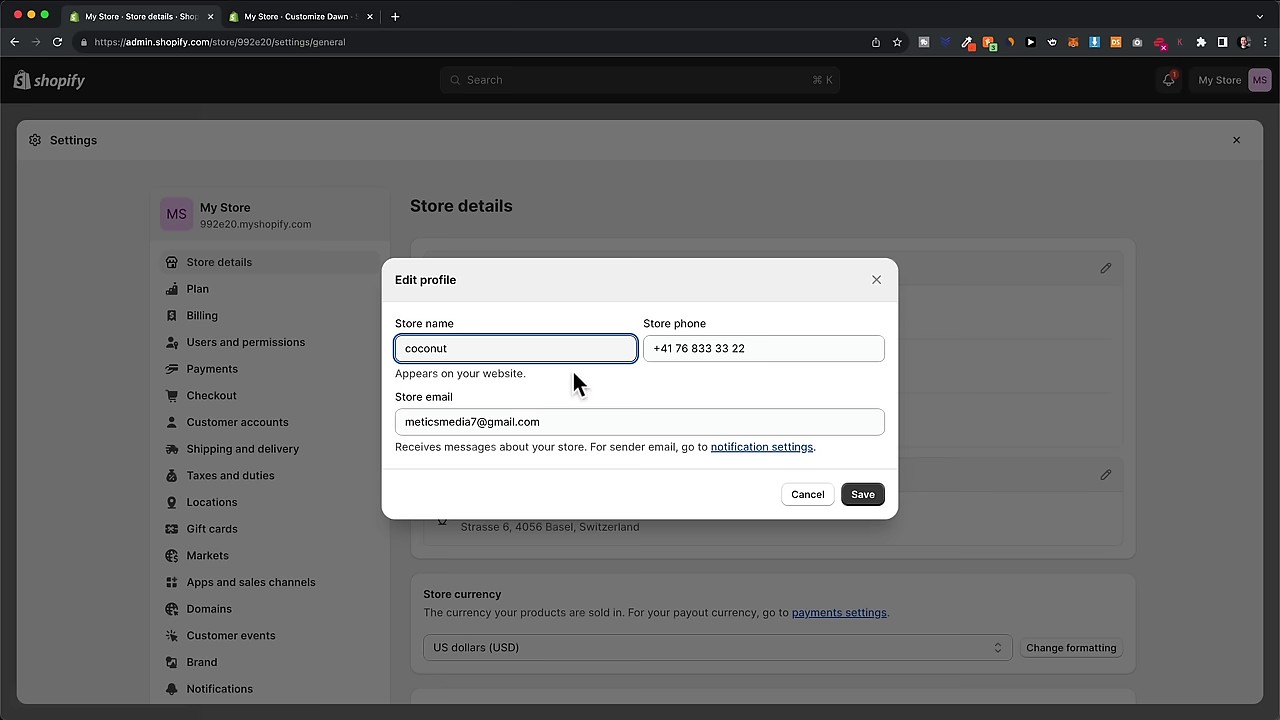
left_click(863, 496)
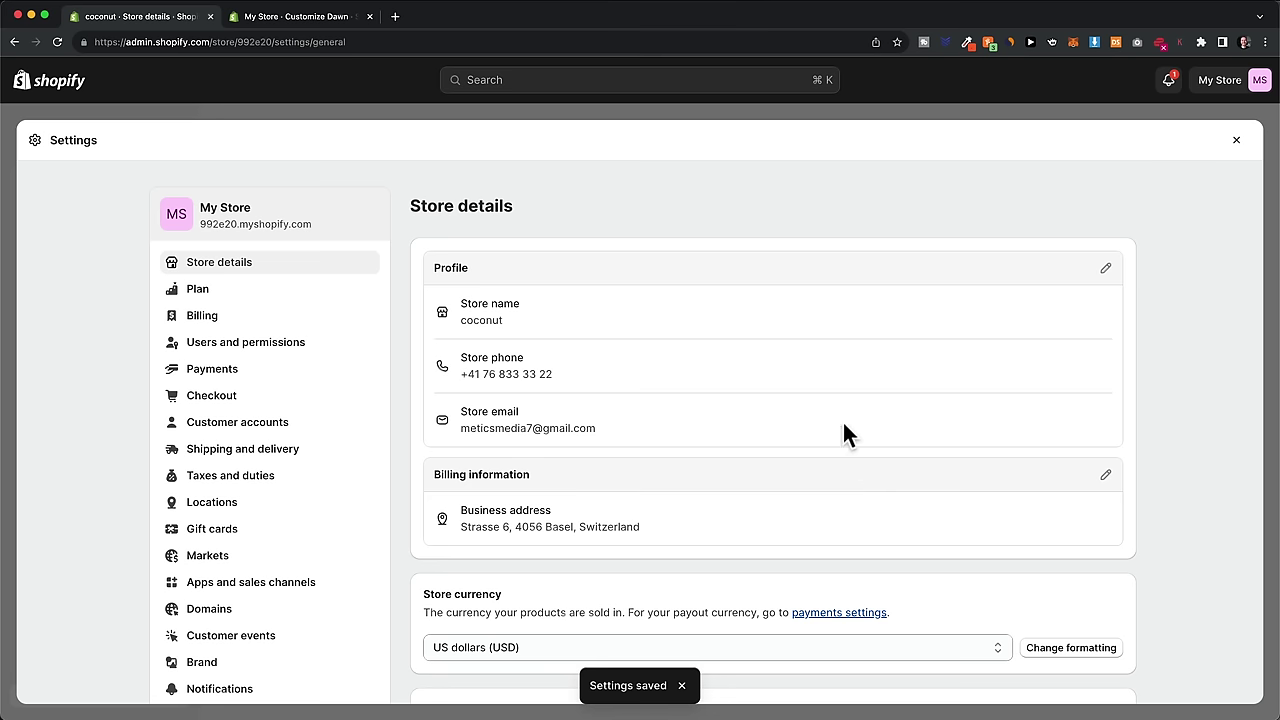
Step: Reload the theme editor, check the store name in the footer's copyright line and follow its link
left_click(321, 18)
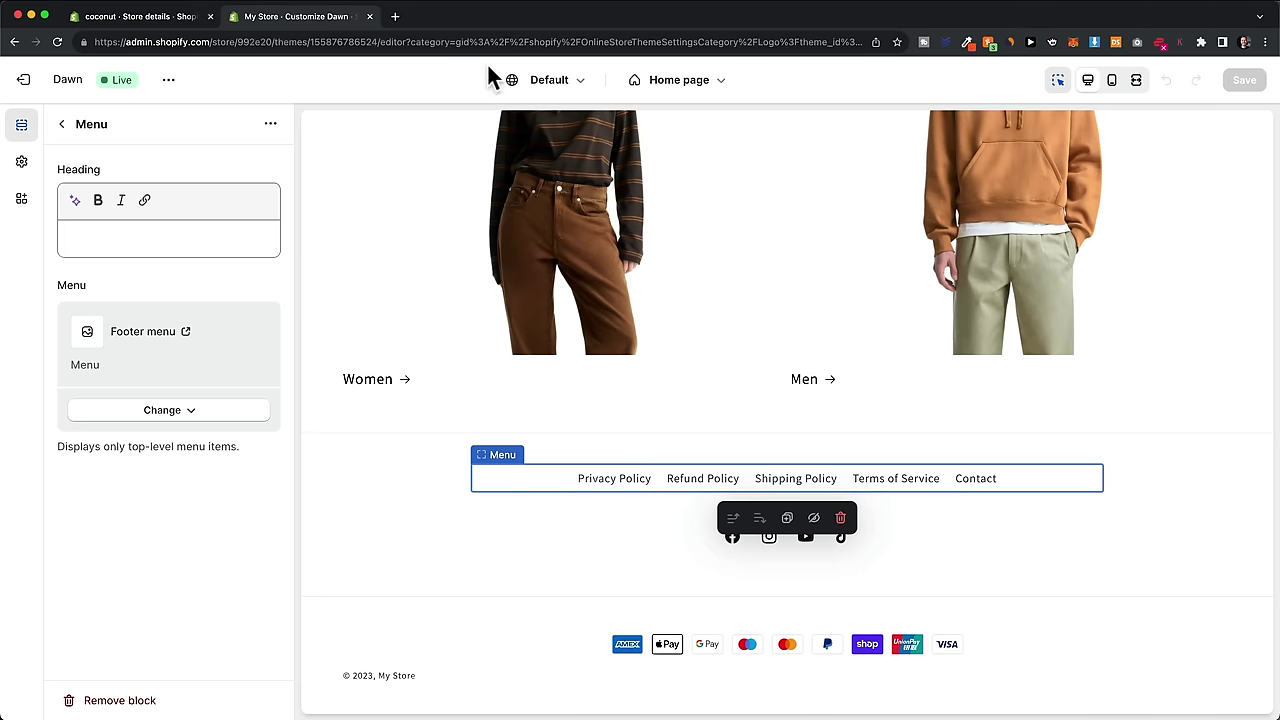
left_click(57, 42)
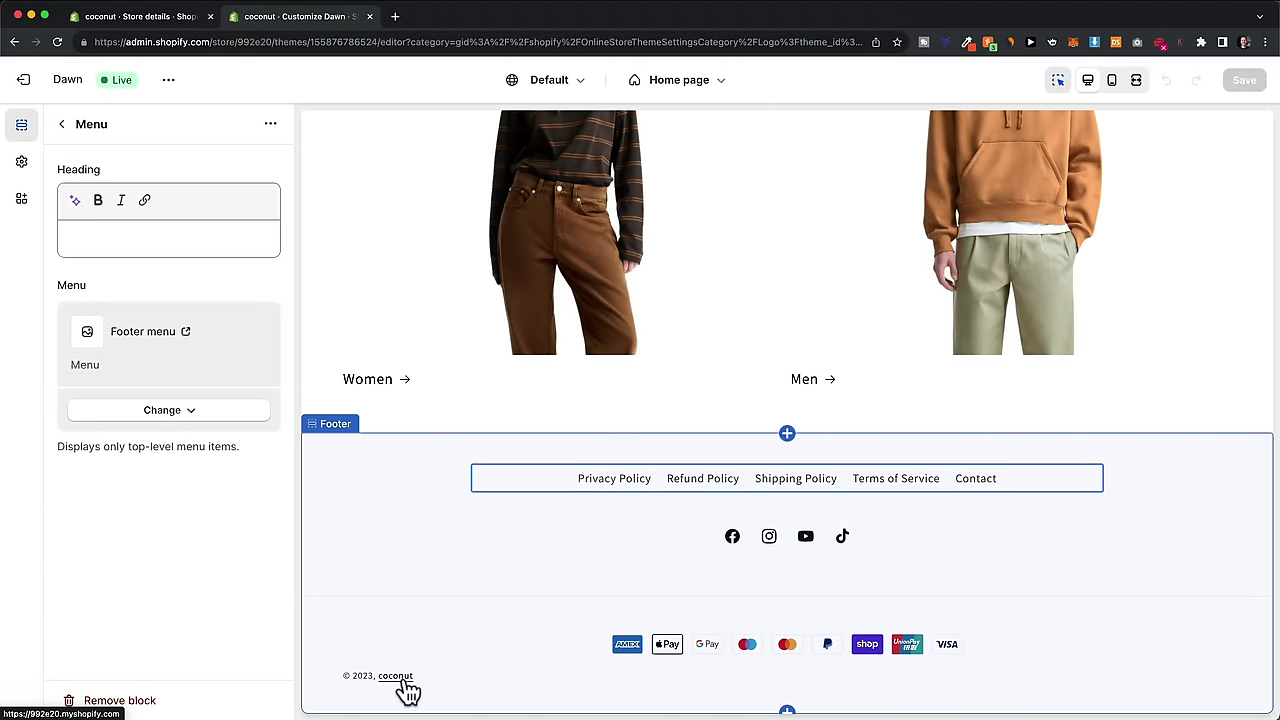
left_click(397, 677)
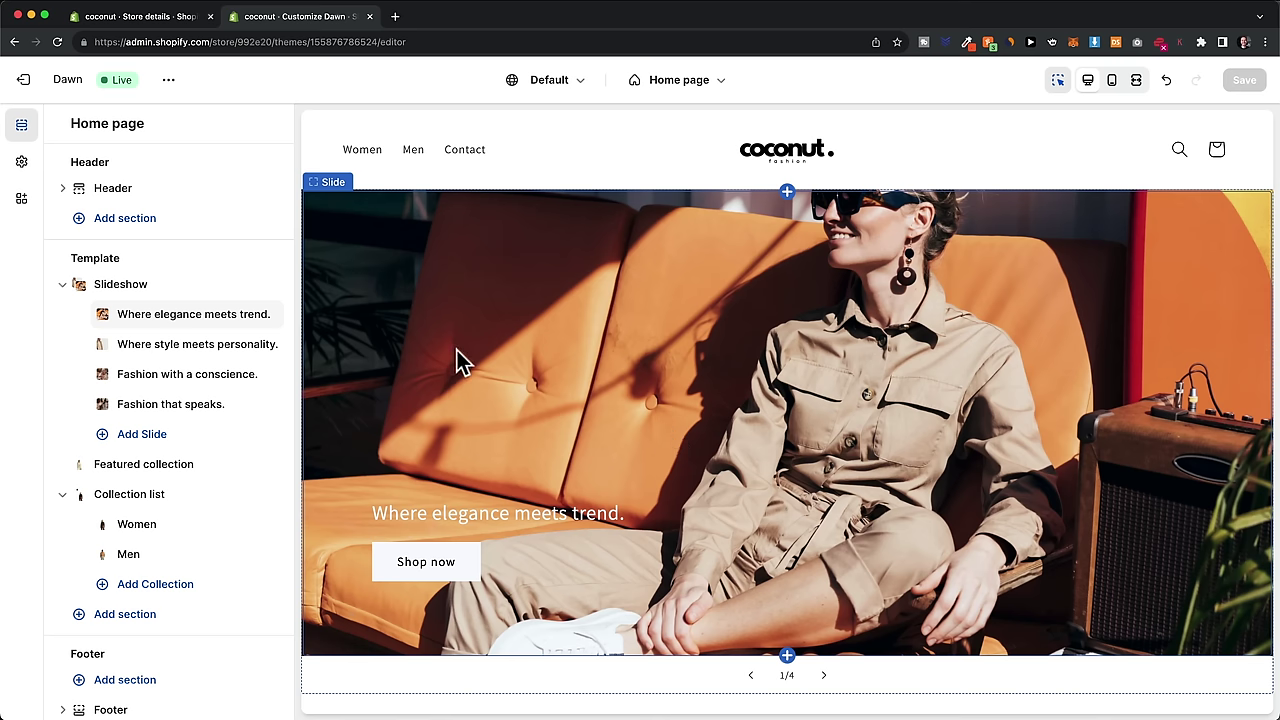
Step: Open the Logo section of the theme settings at the favicon image
left_click(22, 166)
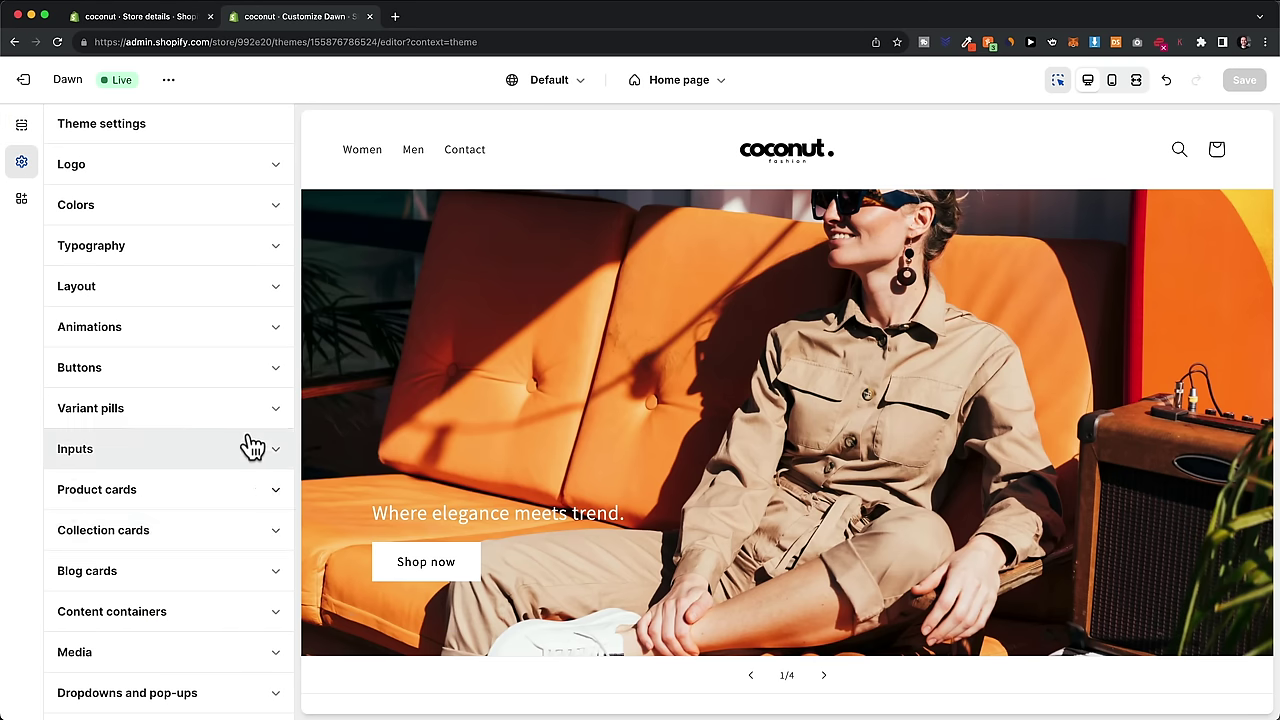
left_click(245, 172)
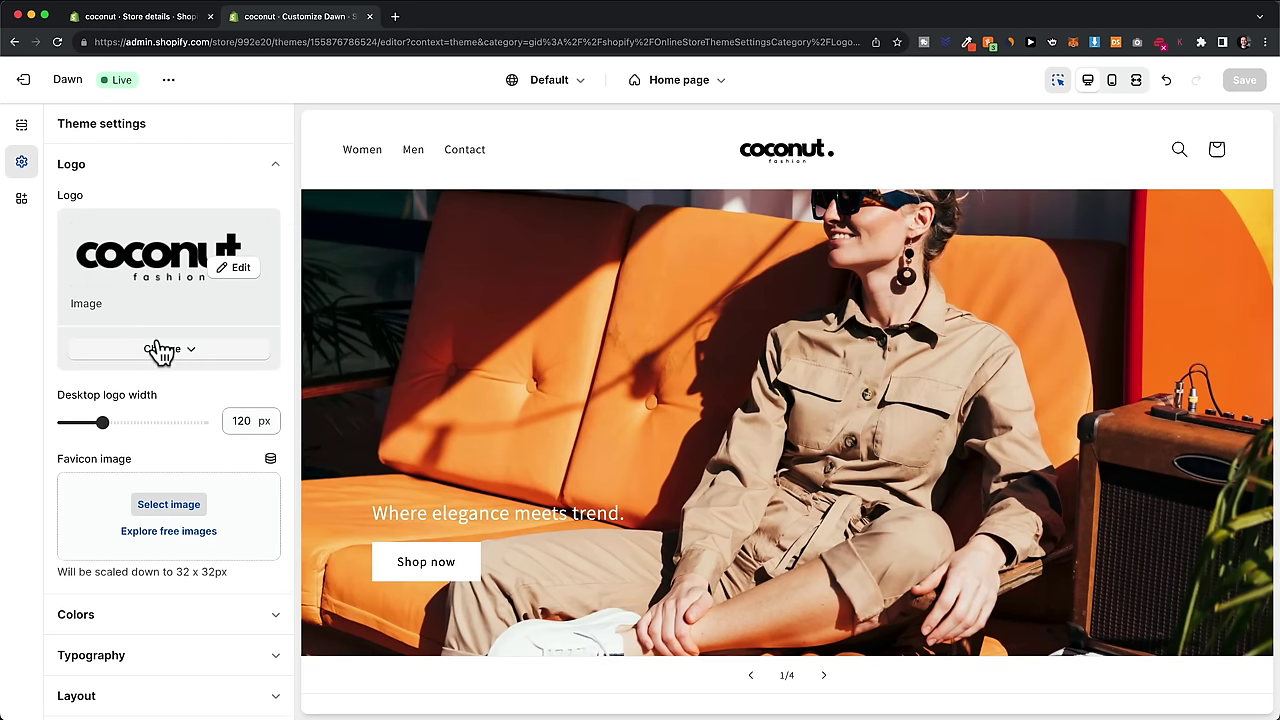
scroll(165, 345, "down", 3)
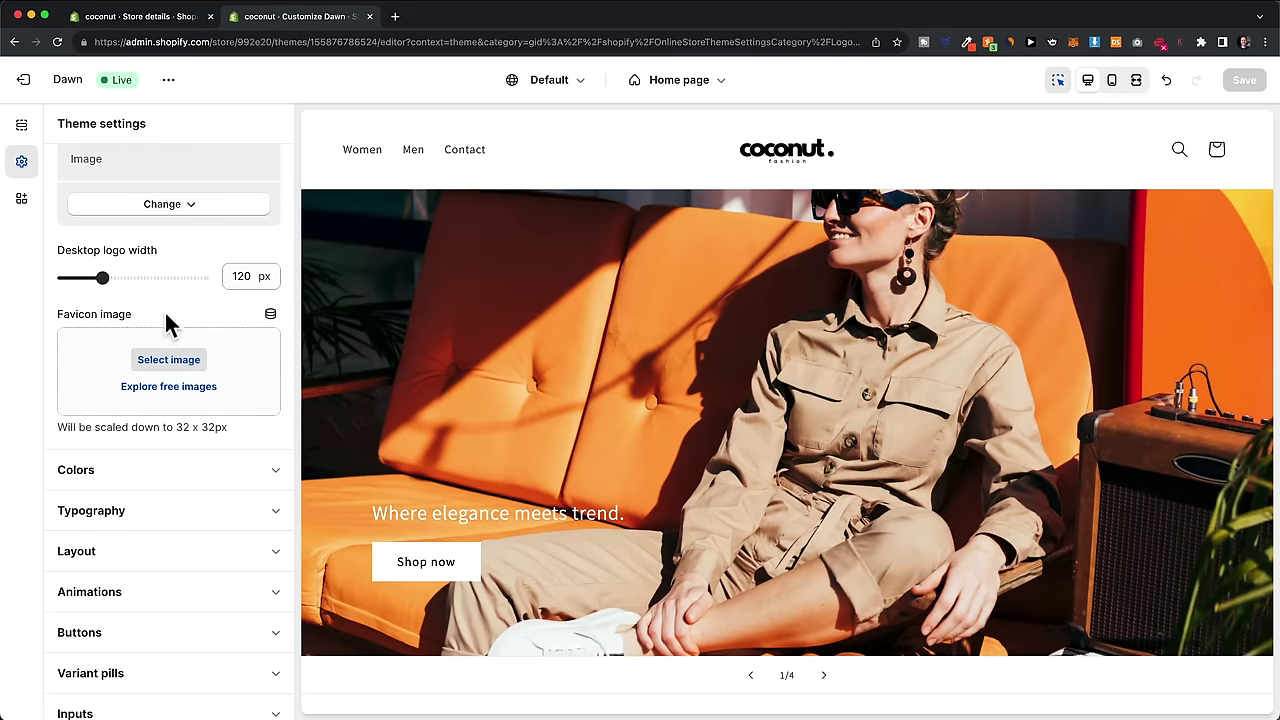
Step: View the live store in a new browser tab to check its tab icon, and return to the theme editor
left_click(169, 82)
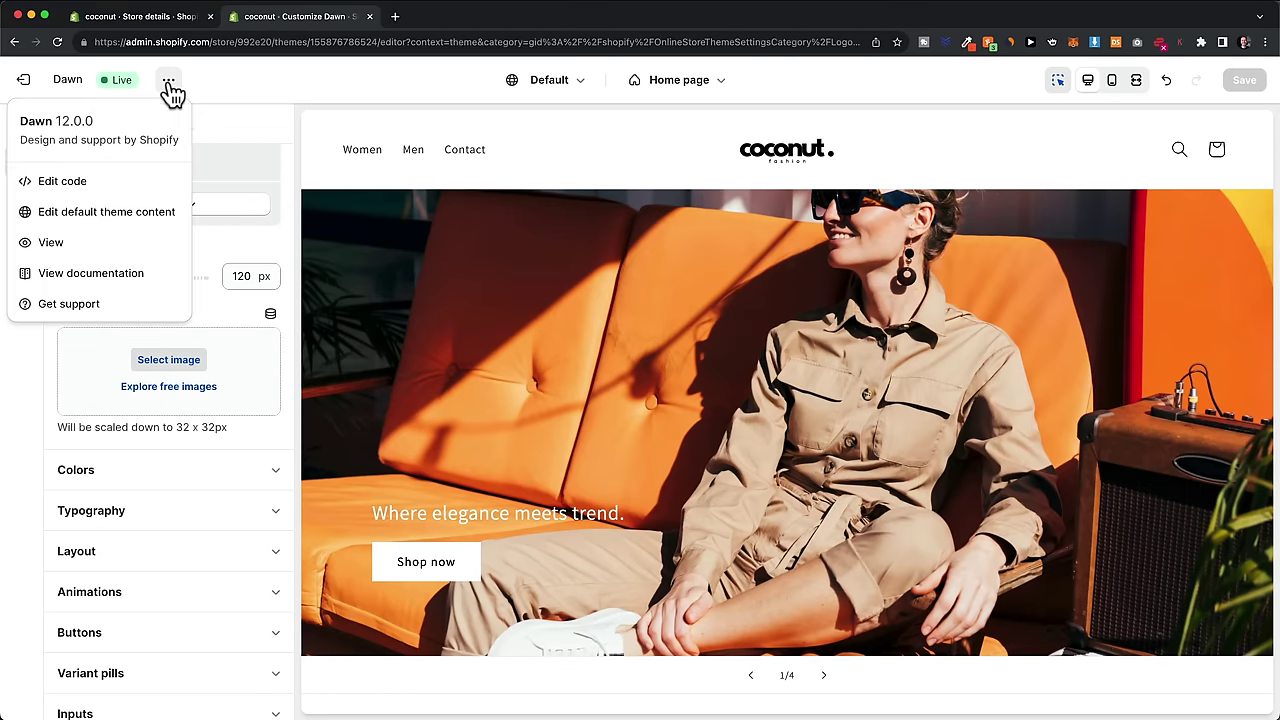
left_click(80, 243)
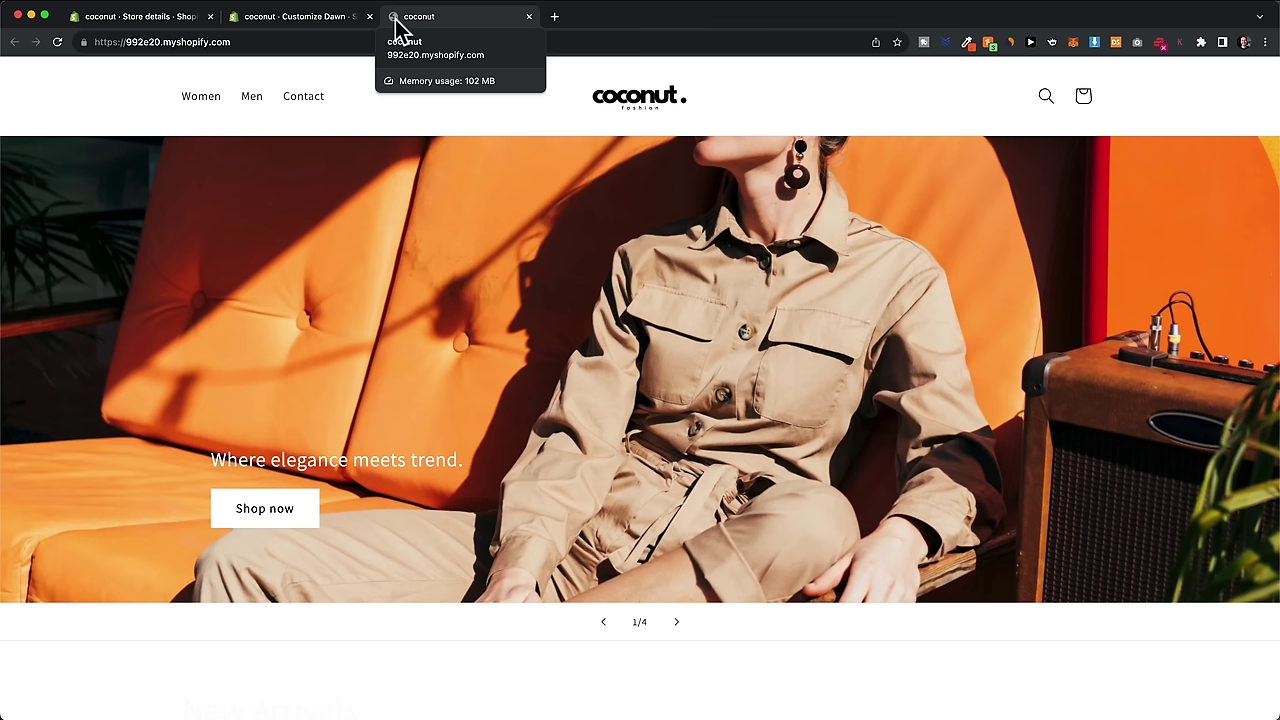
left_click(303, 26)
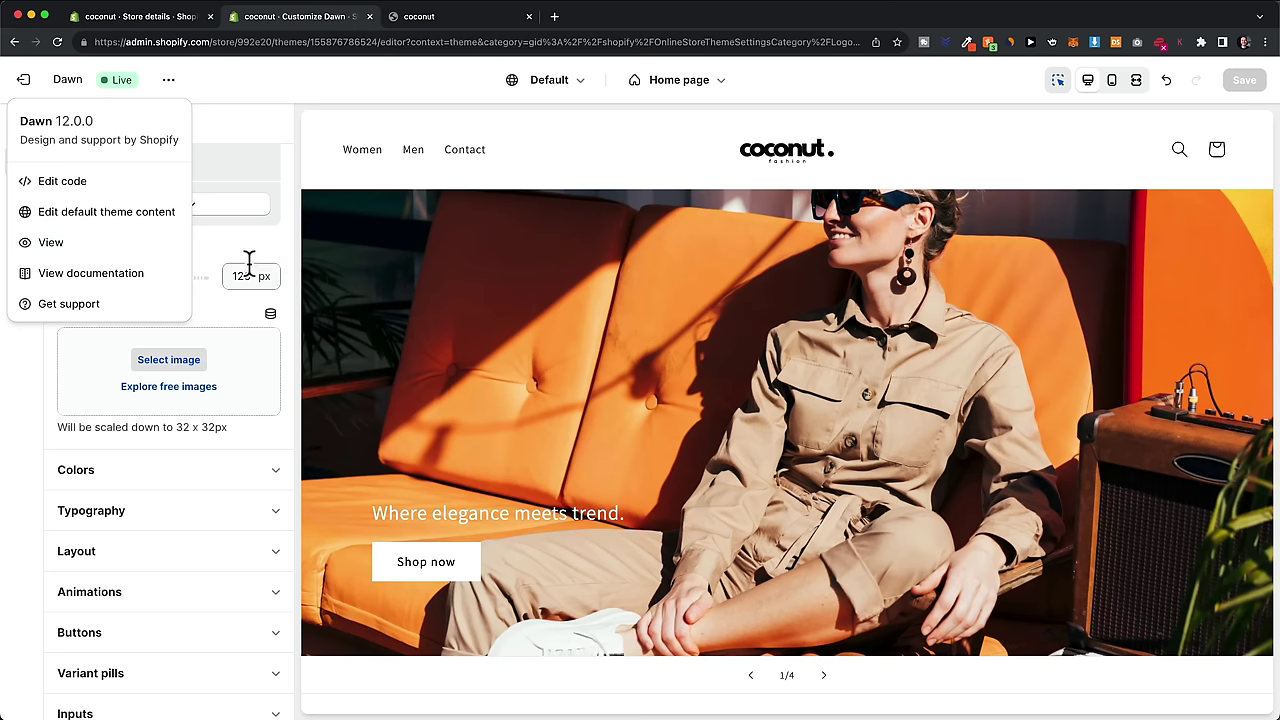
Step: Add the white letter C PNG as the favicon image, save the theme and switch to the live store
left_click(29, 405)
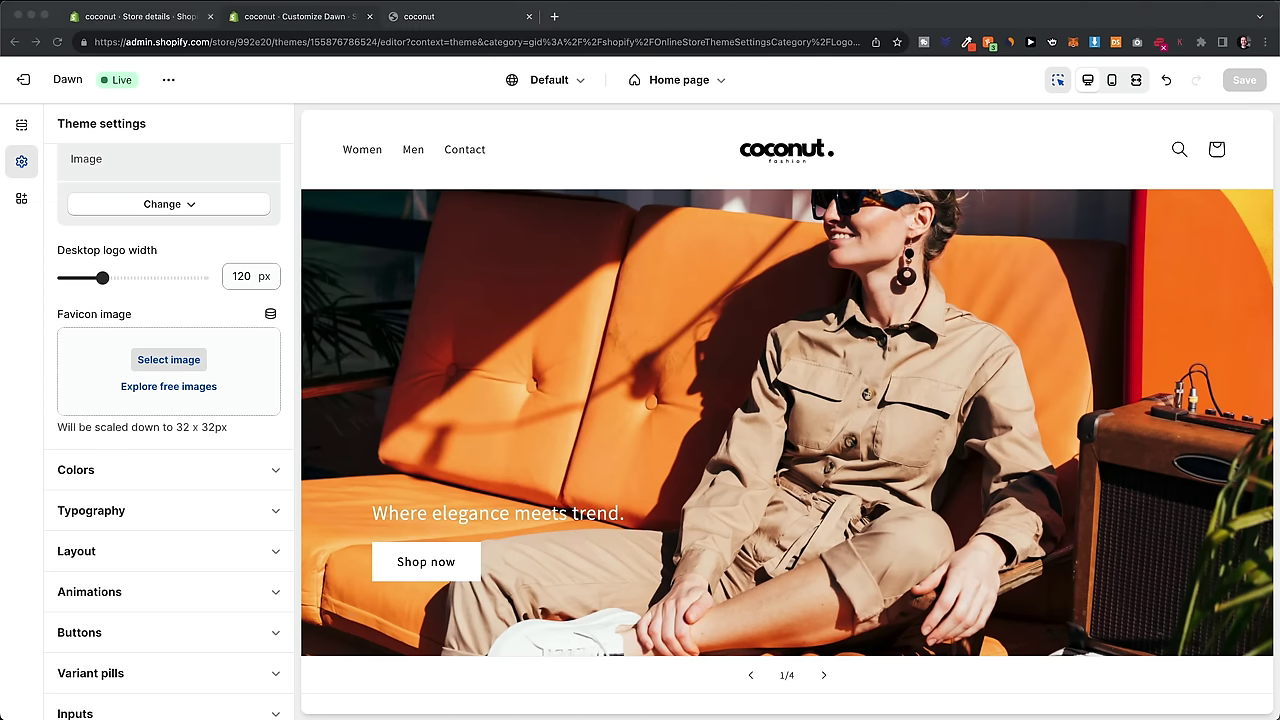
left_click_drag(448, 712, 175, 385)
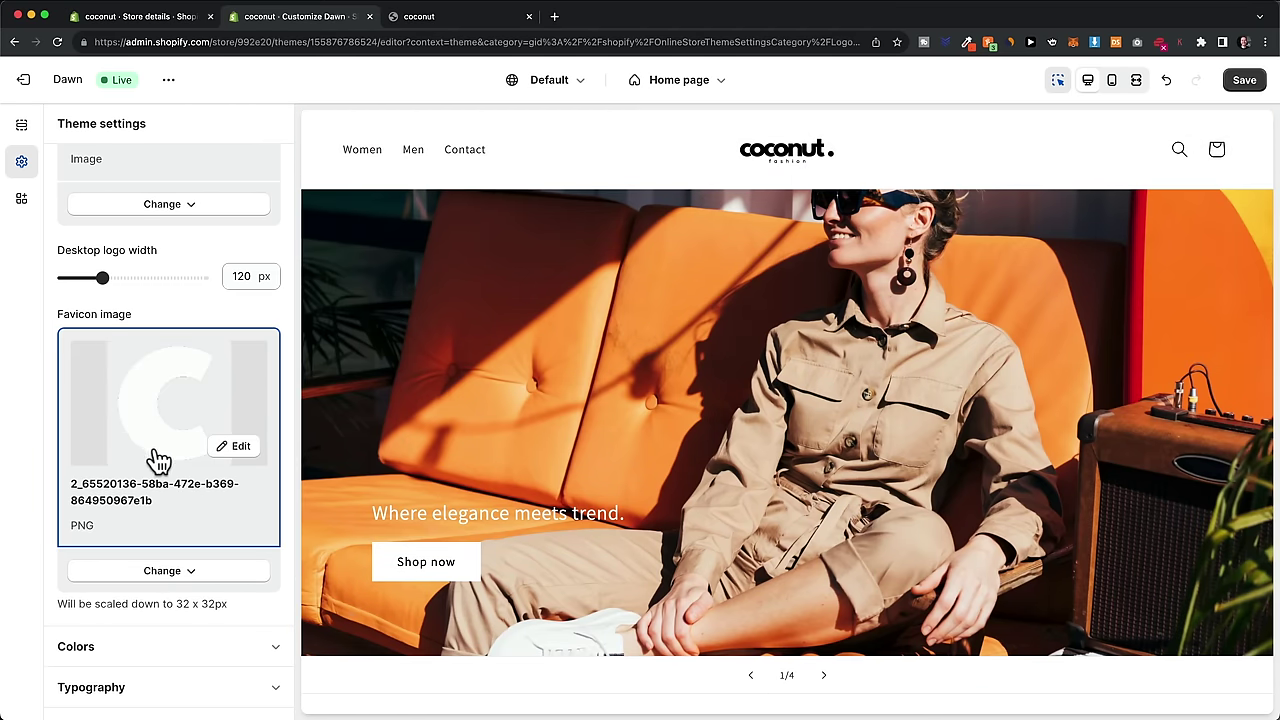
left_click(1243, 82)
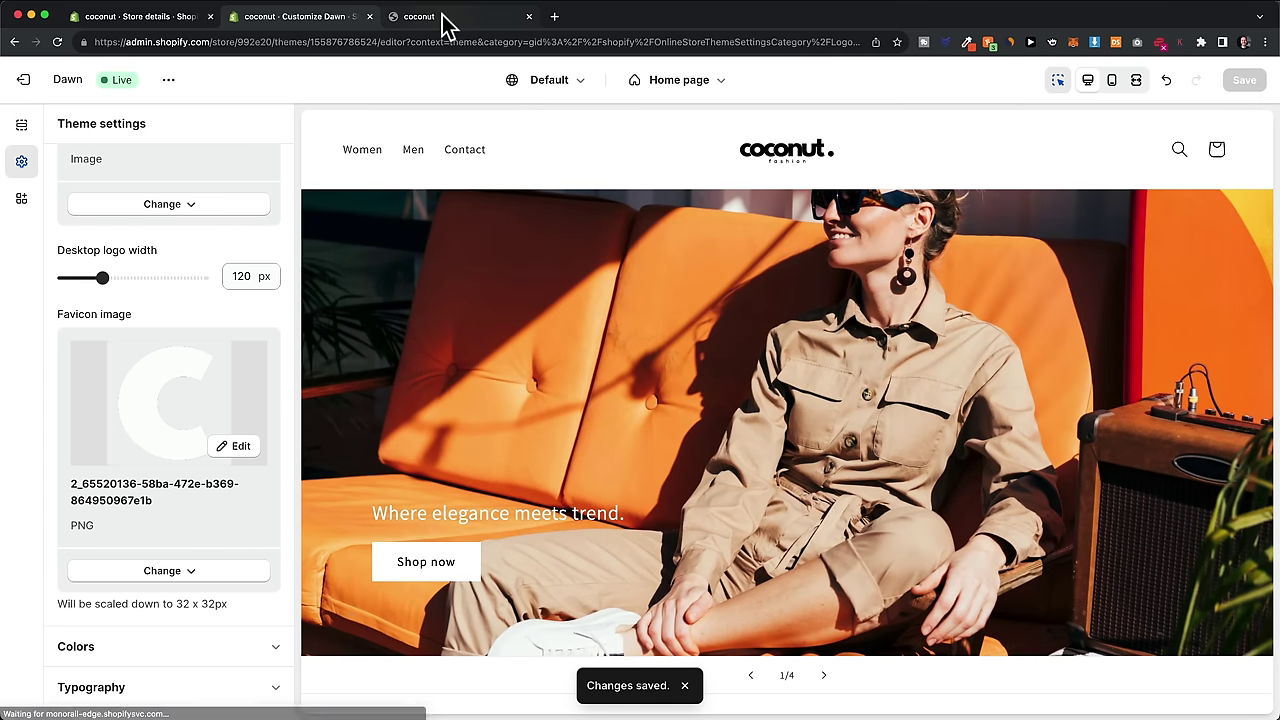
left_click(442, 16)
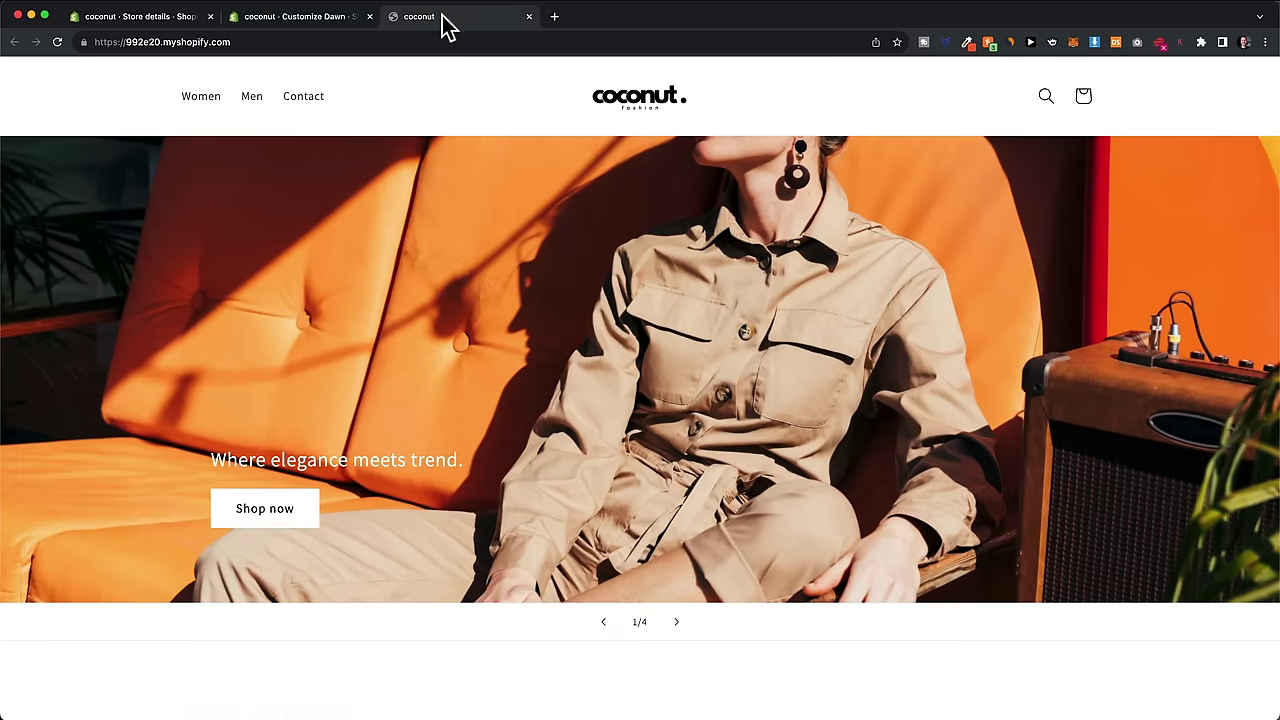
Step: Reload the live store to check its favicon, return to the theme editor and collapse the Logo section
left_click(57, 42)
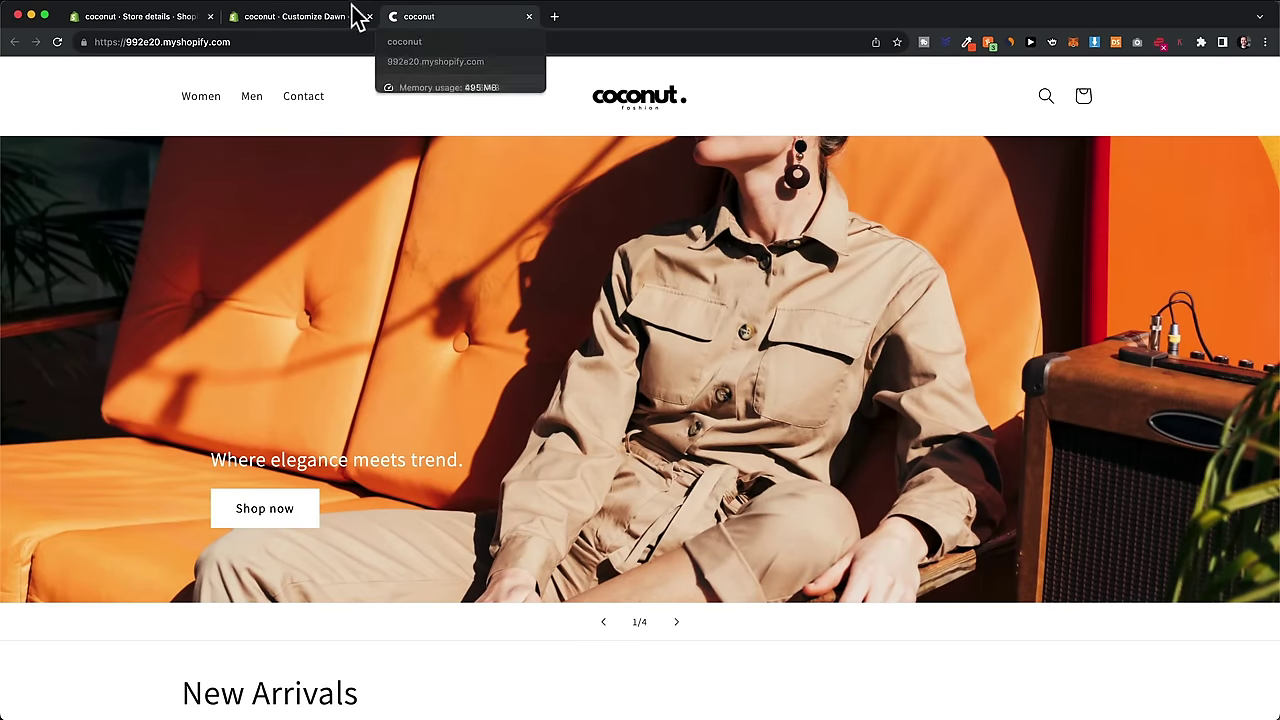
left_click(288, 18)
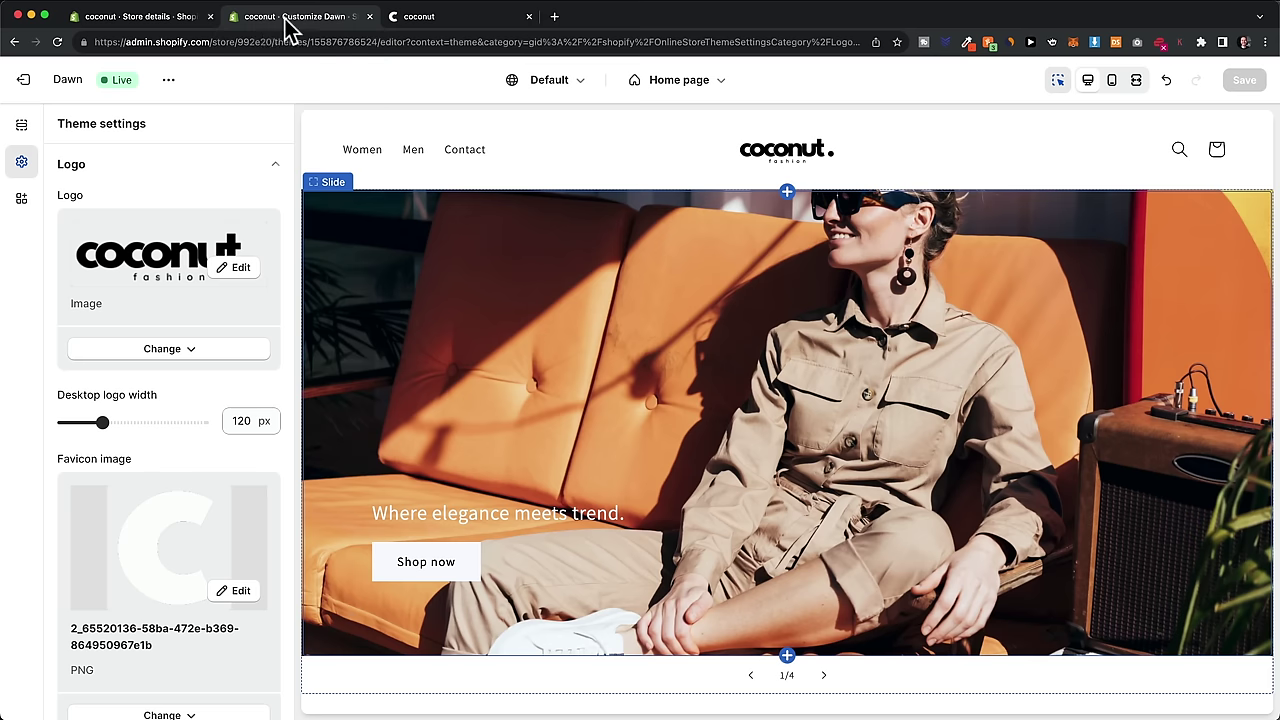
left_click(271, 166)
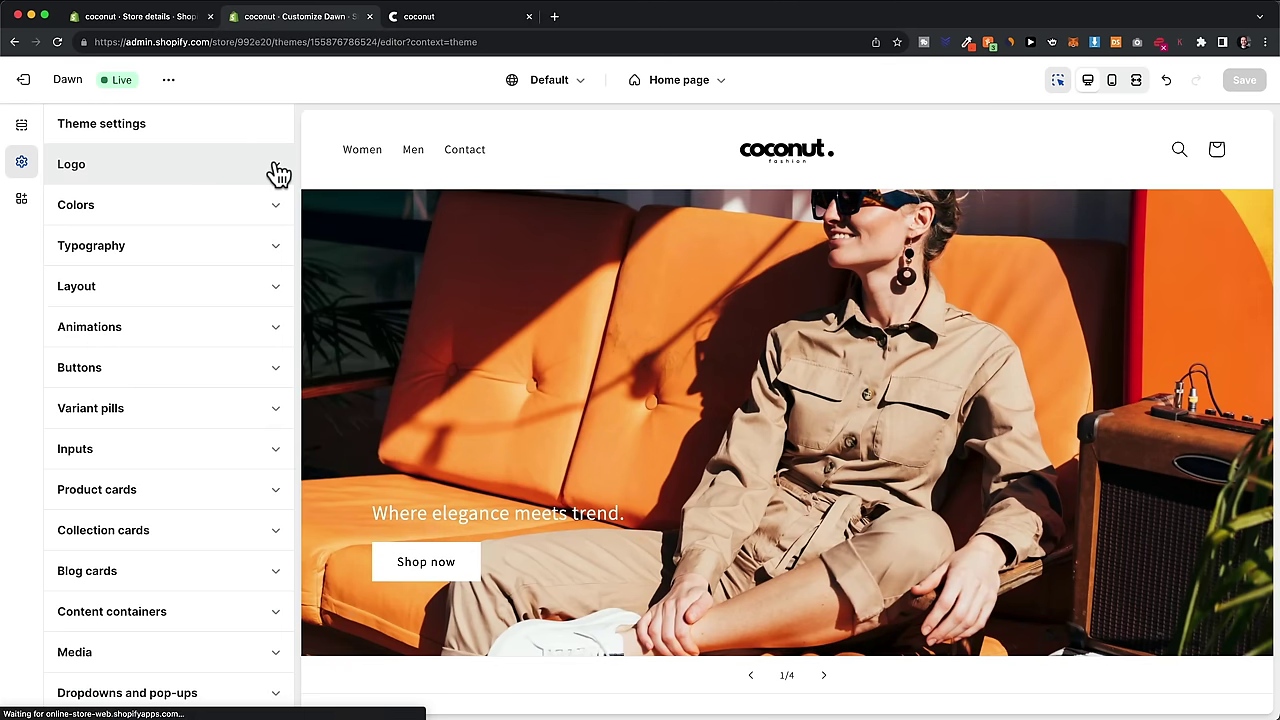
Step: Review the theme's color schemes, opening Scheme 1 to inspect its individual colors and returning to the scheme list
left_click(194, 221)
left_click(97, 328)
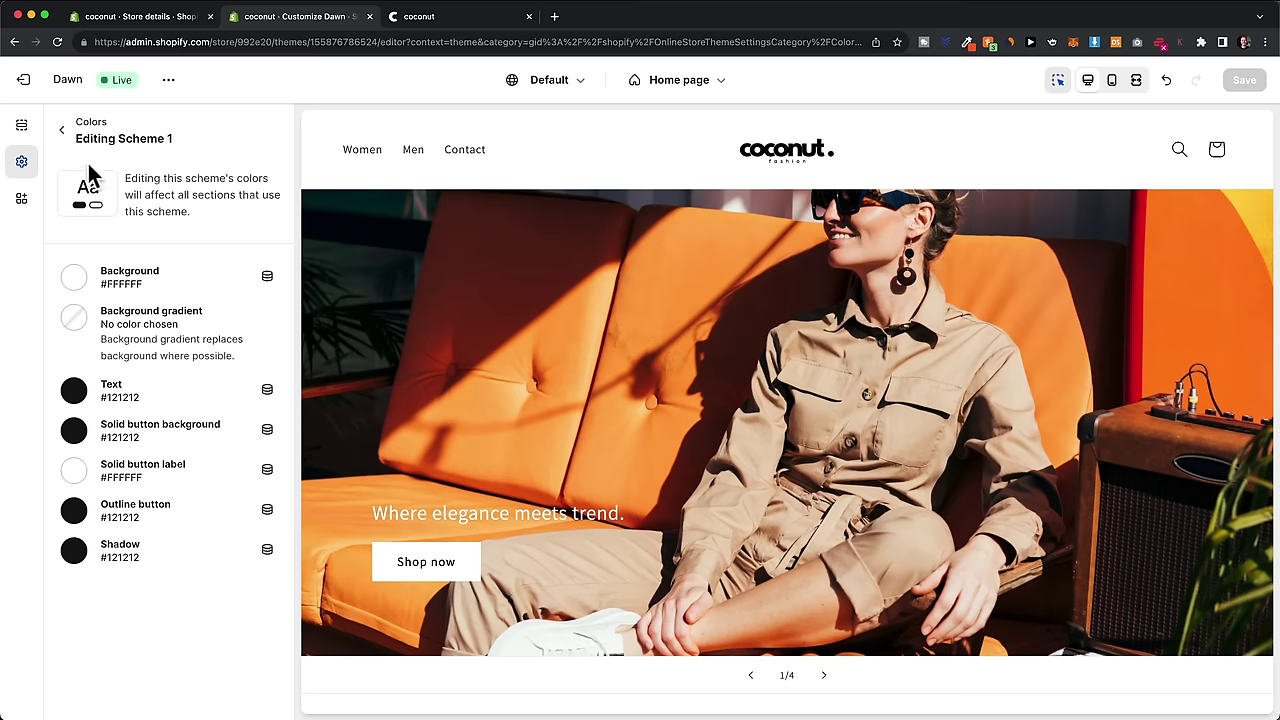
left_click(61, 131)
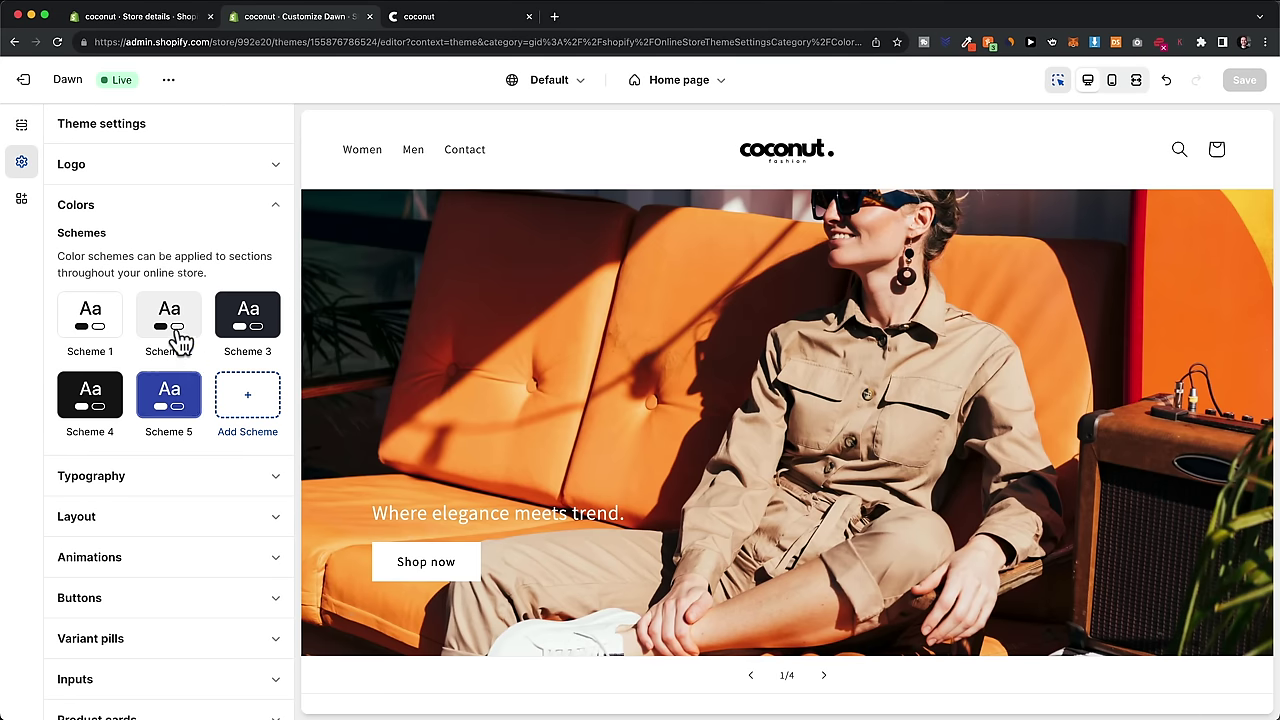
scroll(166, 380, "down", 2)
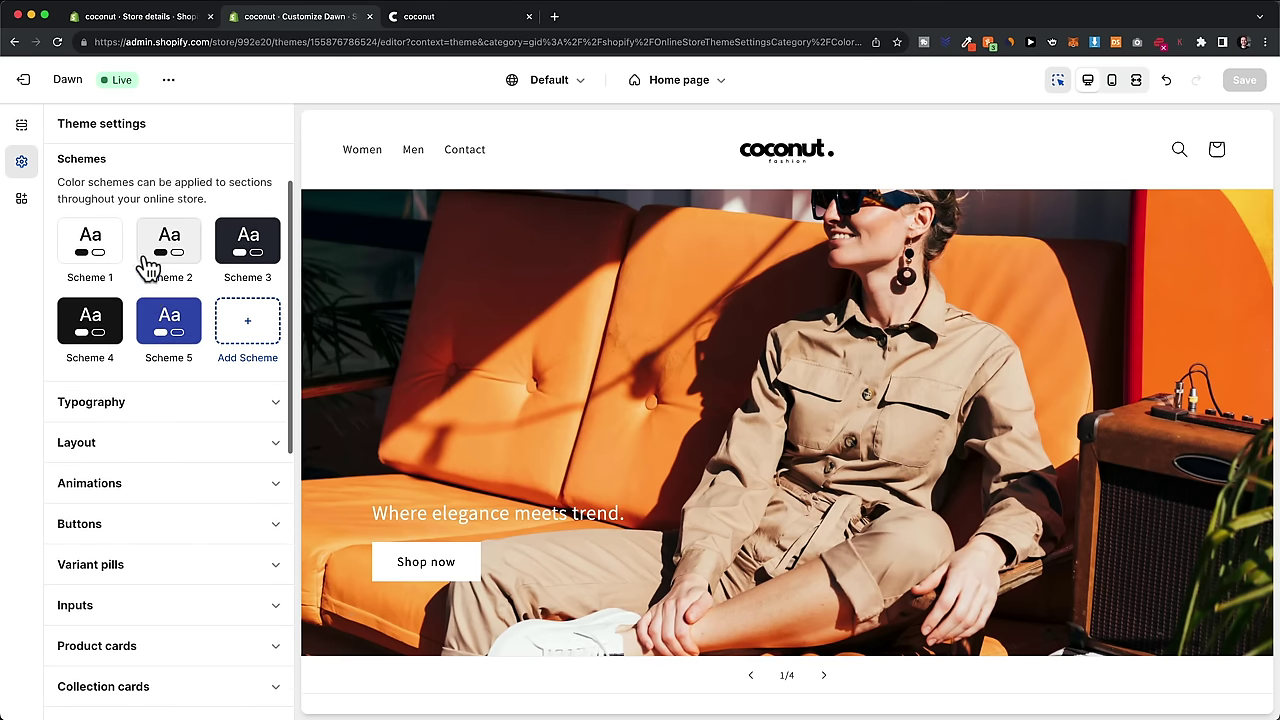
scroll(152, 300, "down", 1)
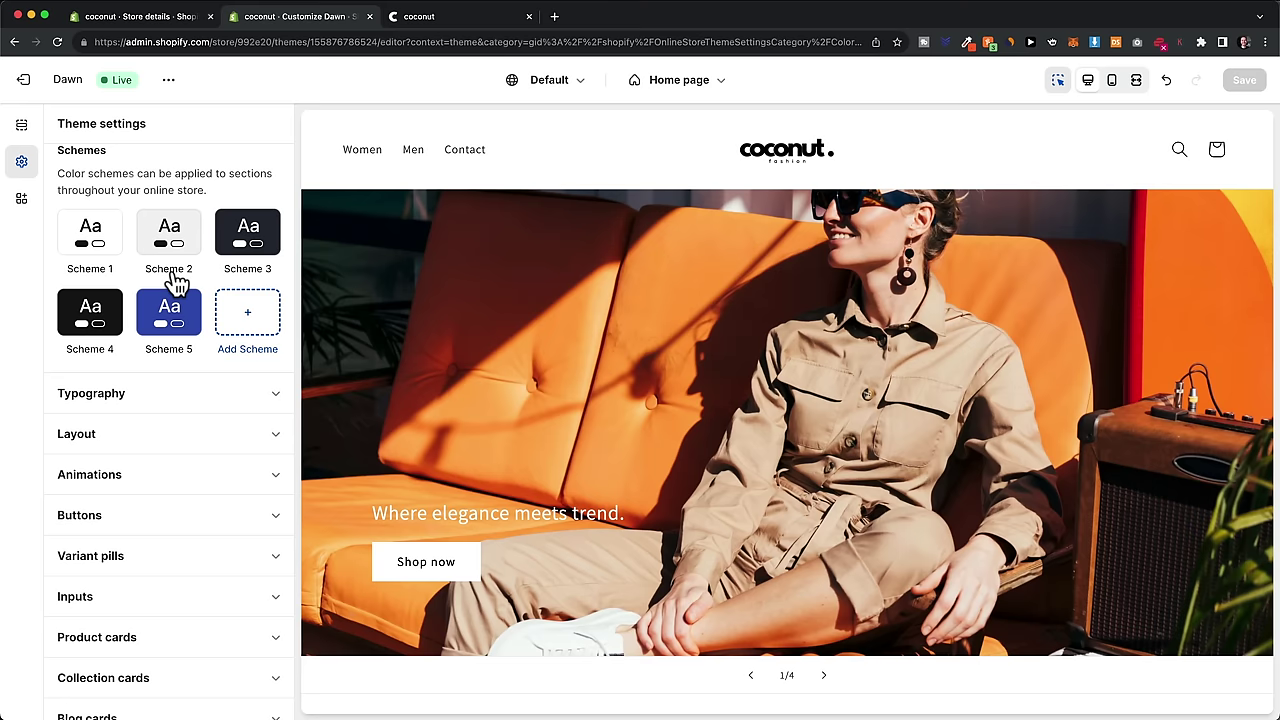
scroll(172, 285, "down", 3)
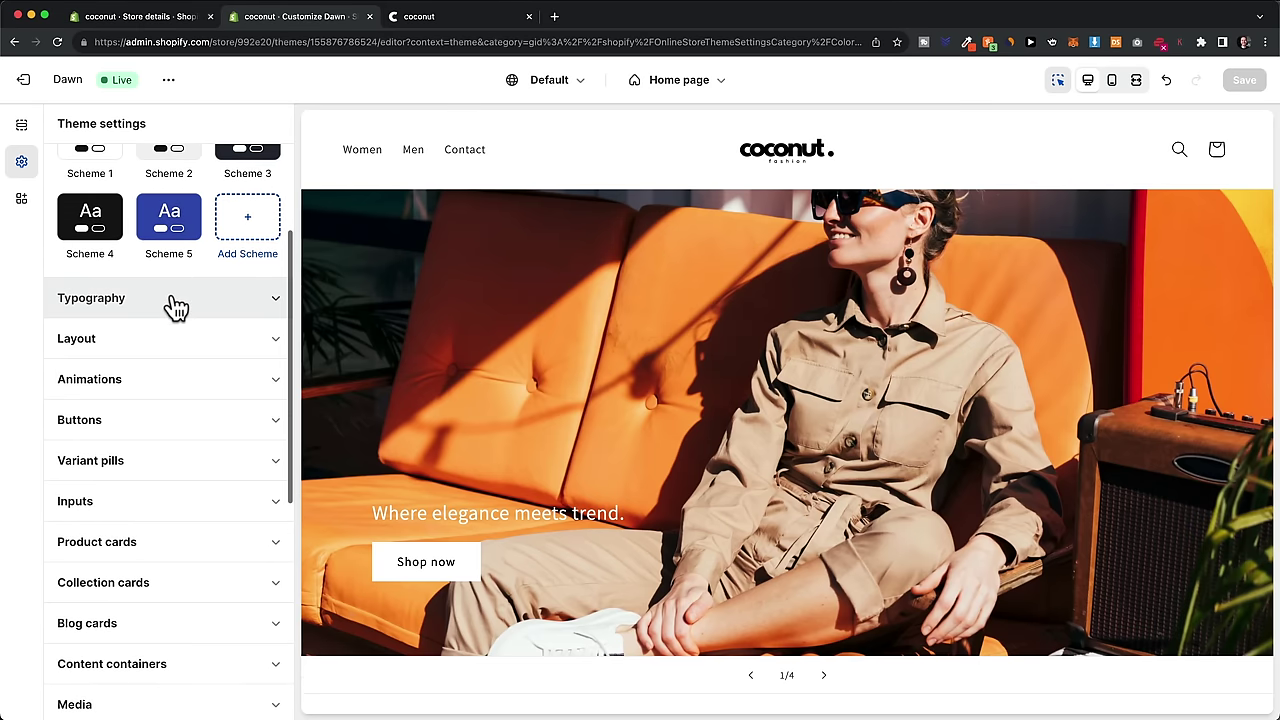
Step: Review the heading and body font options in the Typography settings, and collapse the section
left_click(175, 302)
scroll(176, 386, "down", 2)
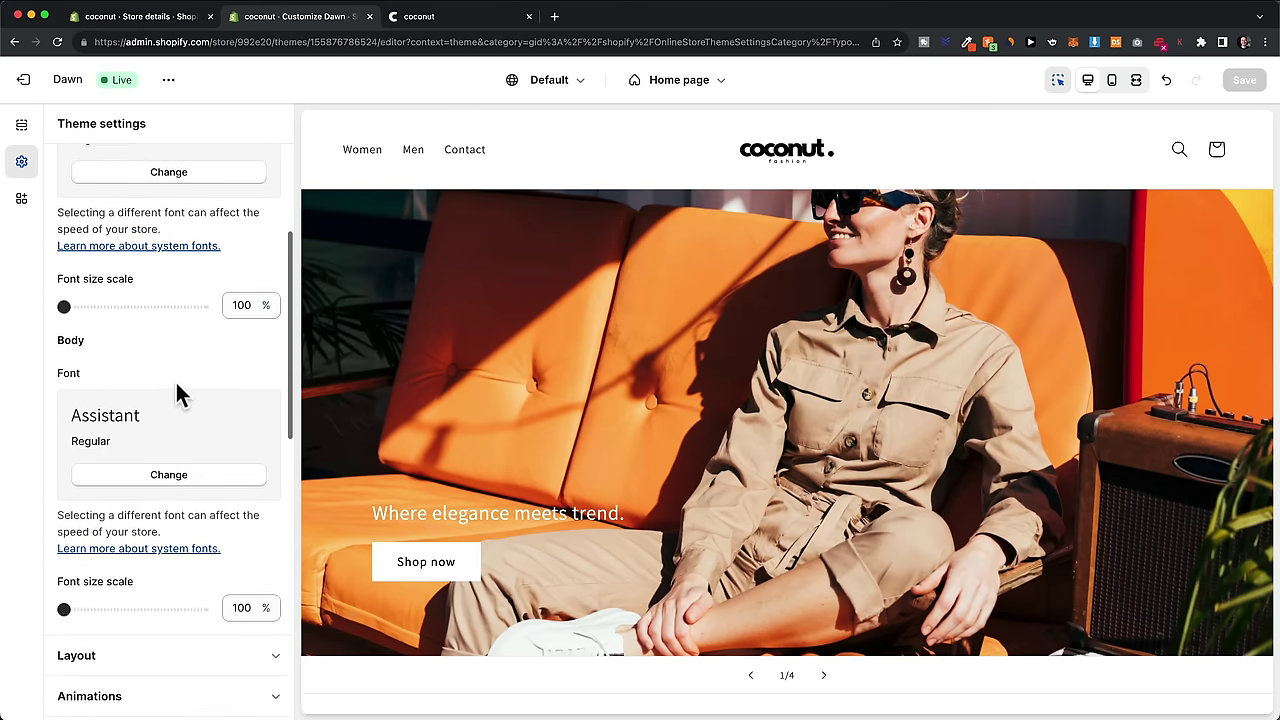
scroll(175, 400, "up", 4)
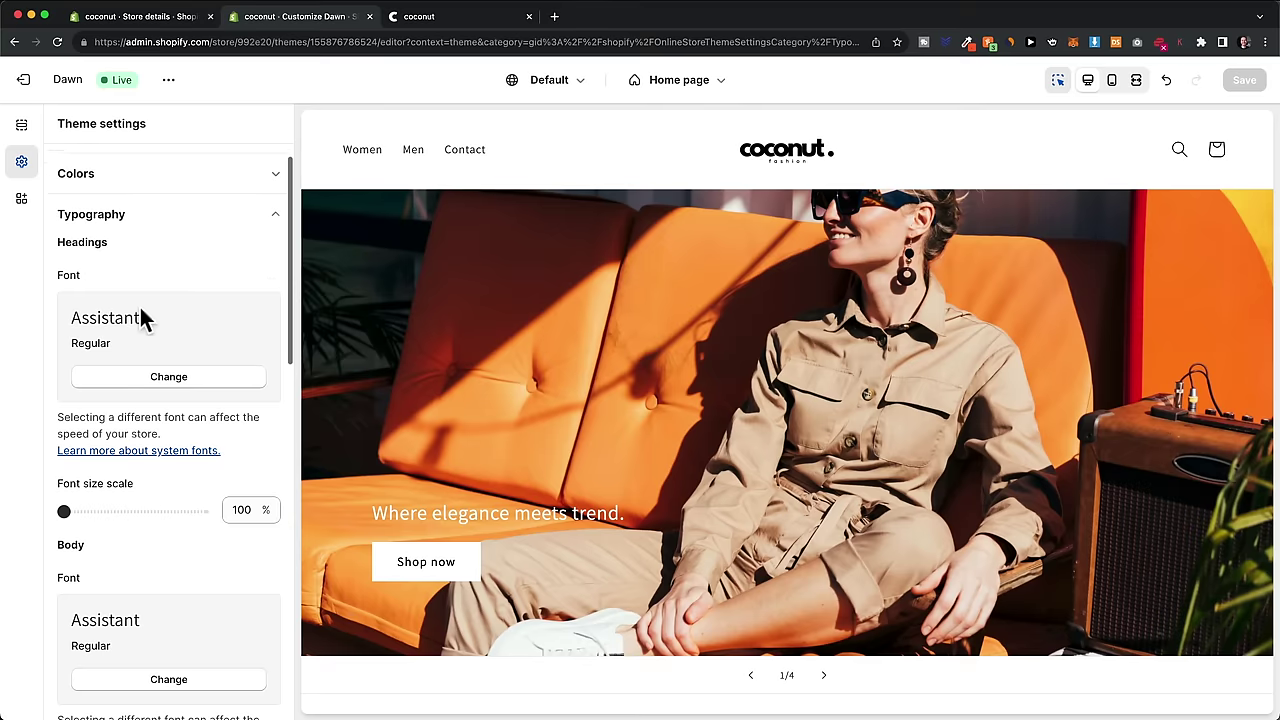
left_click(272, 238)
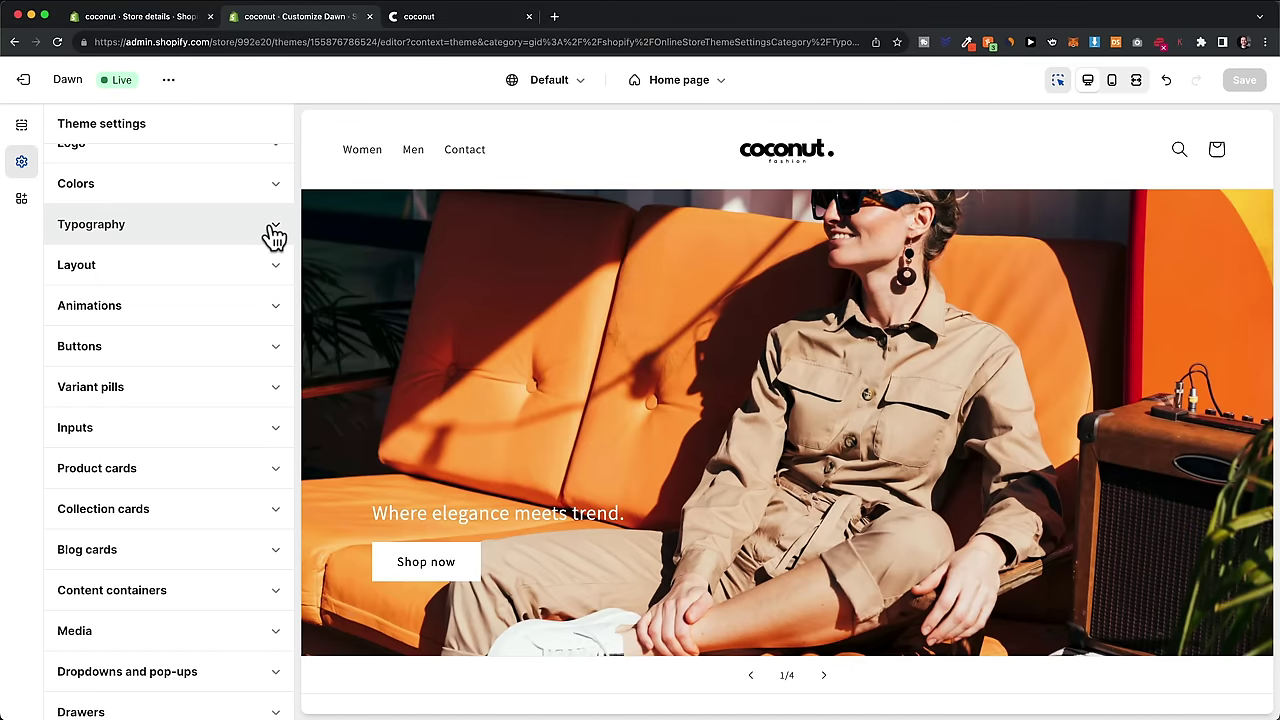
Step: Review the Animations settings and the Buttons border and shadow settings, leaving both sections collapsed
left_click(165, 312)
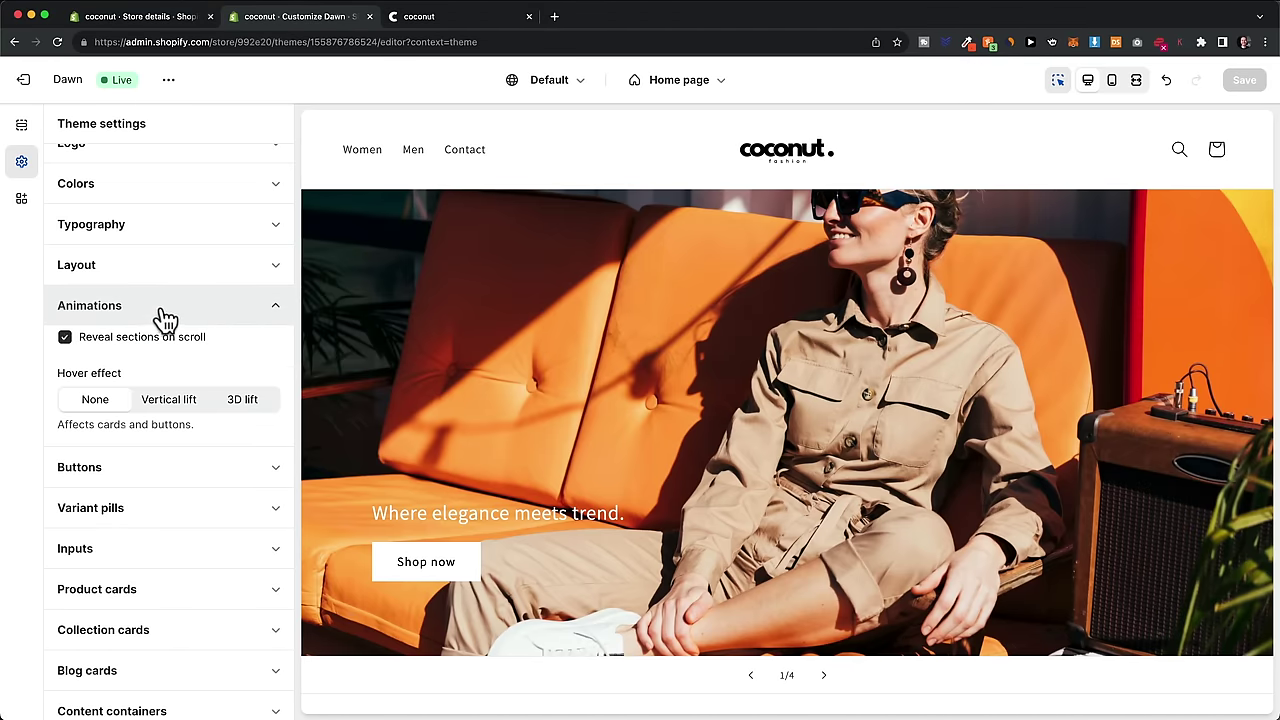
left_click(135, 468)
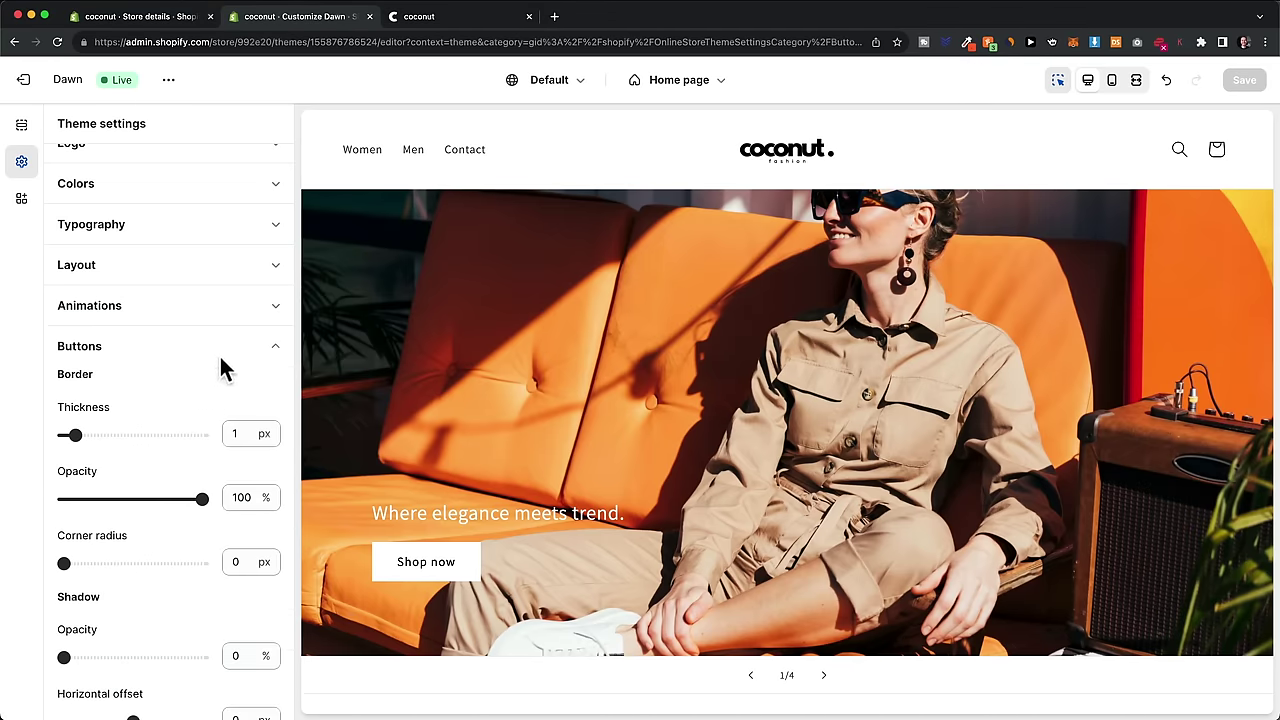
left_click(268, 357)
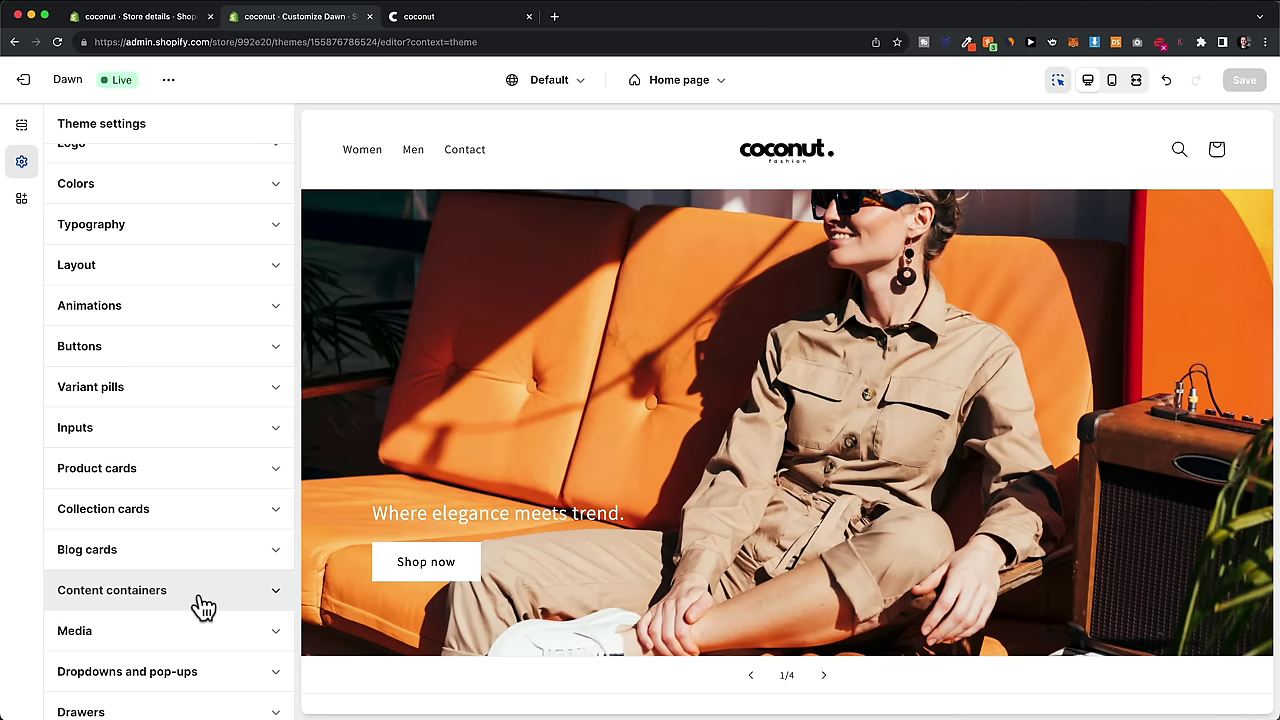
Step: Leave the theme settings and open the Default product template in the theme editor
left_click(728, 415)
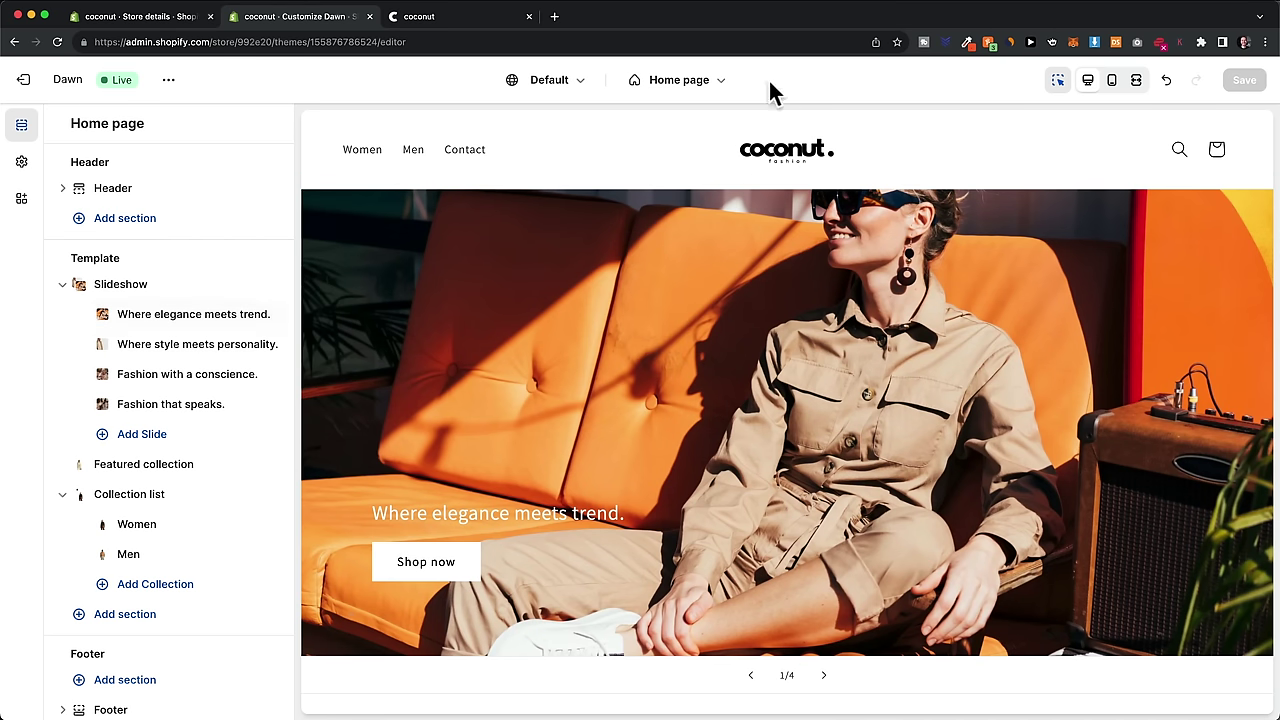
left_click(690, 86)
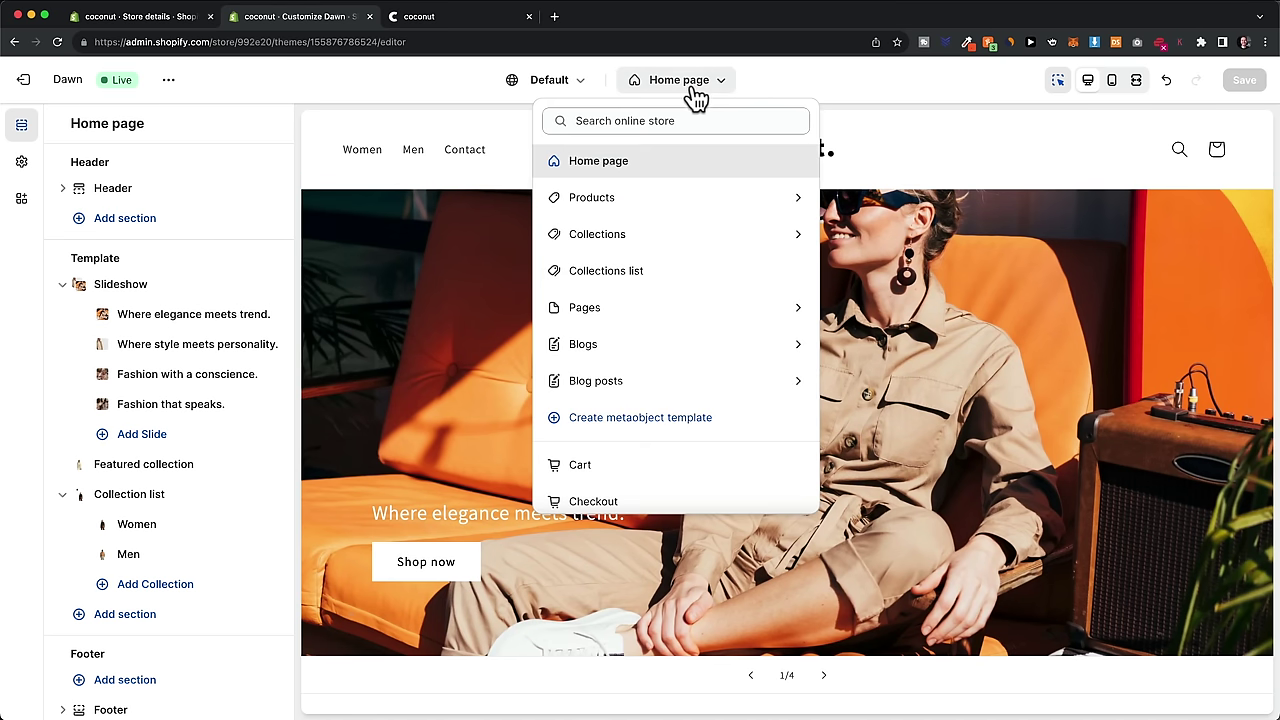
left_click(636, 205)
left_click(614, 210)
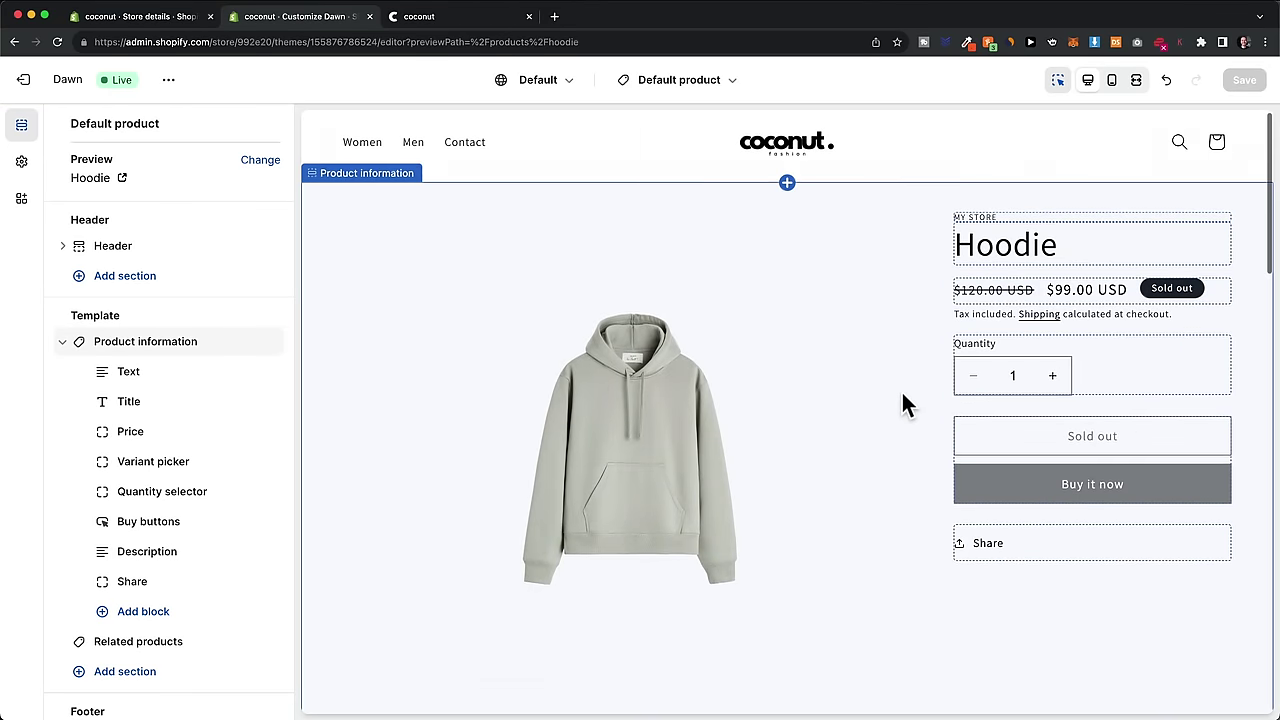
Step: Examine the Hoodie product page preview from the buy buttons through the product images to the related products area
scroll(902, 405, "down", 3)
scroll(880, 403, "up", 3)
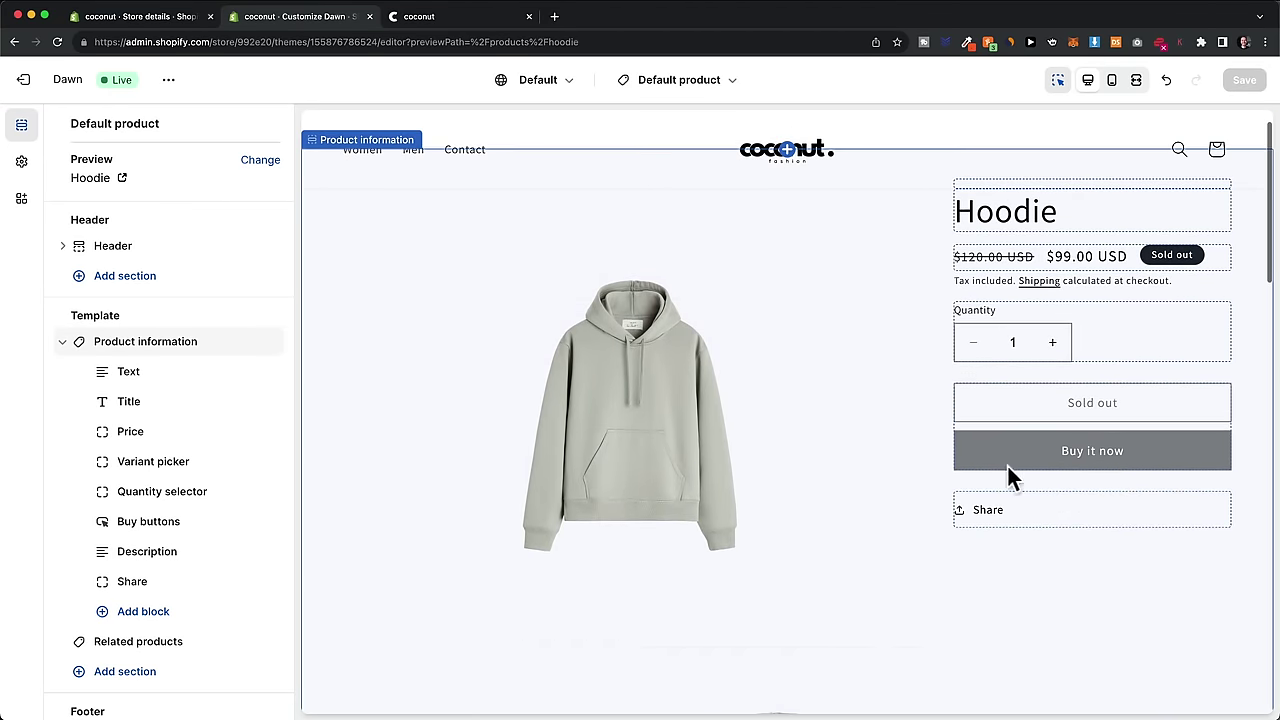
left_click(1098, 400)
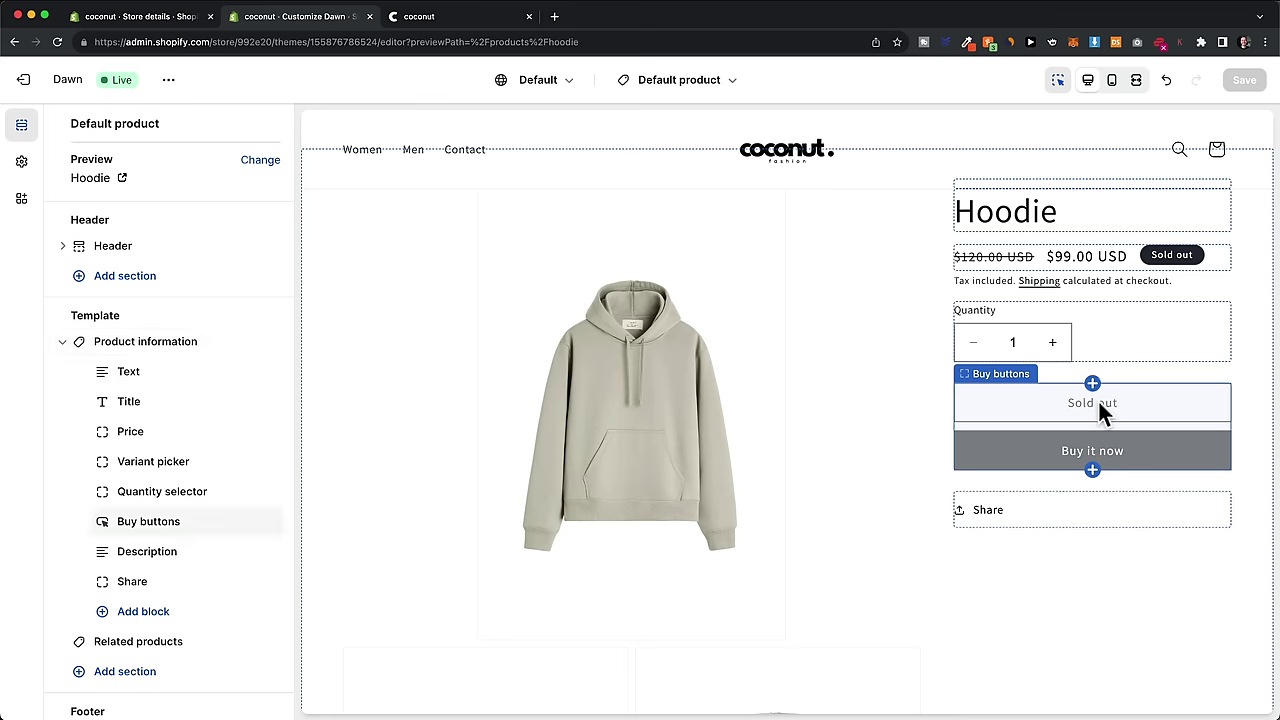
scroll(960, 409, "down", 5)
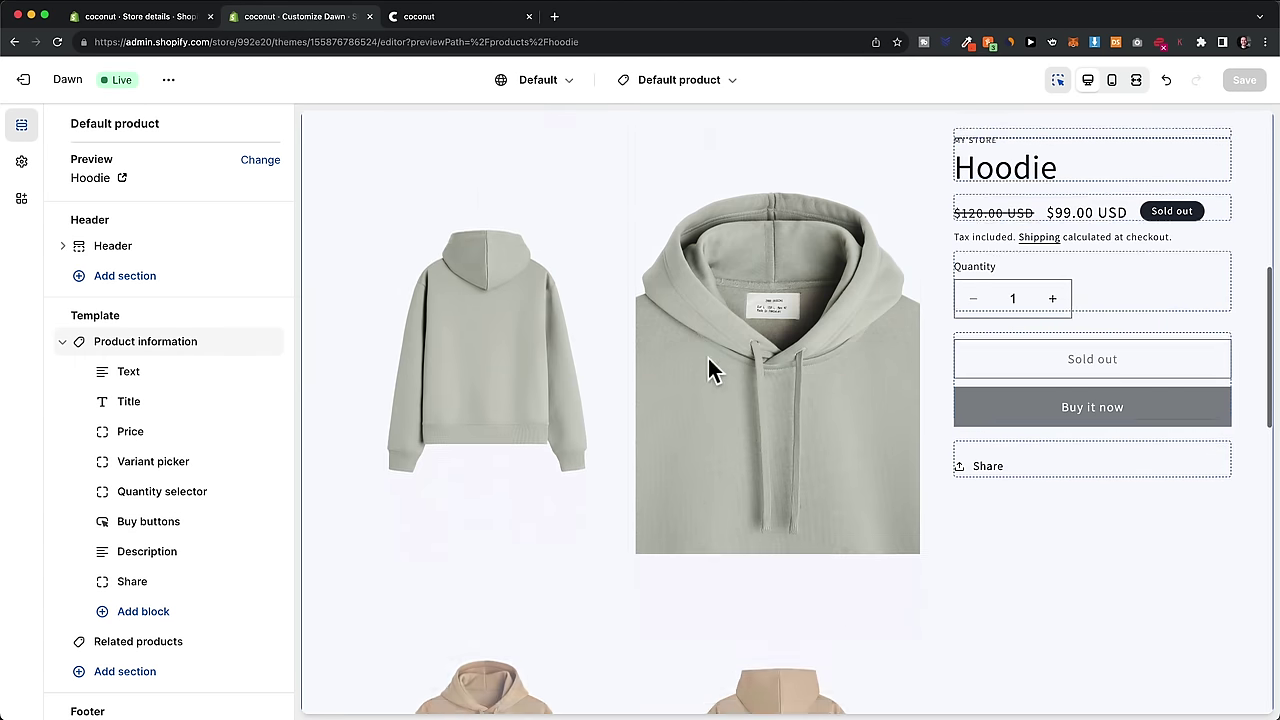
scroll(850, 455, "down", 10)
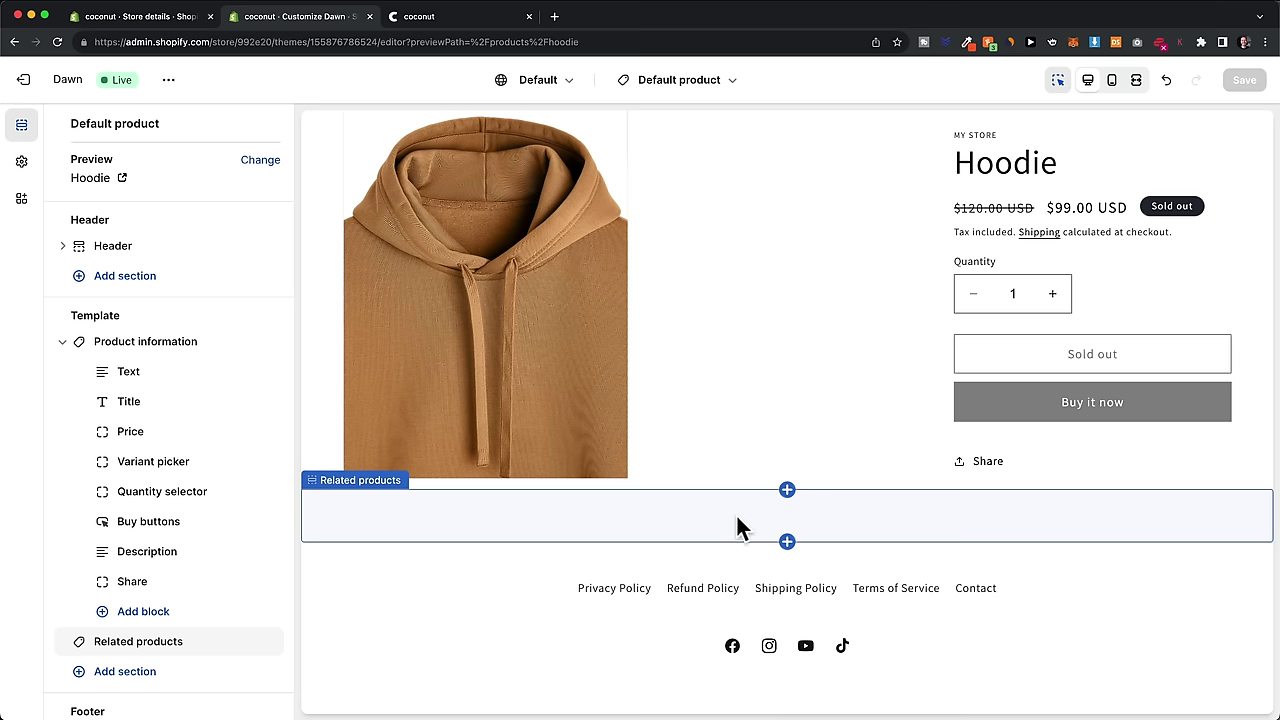
scroll(250, 540, "down", 2)
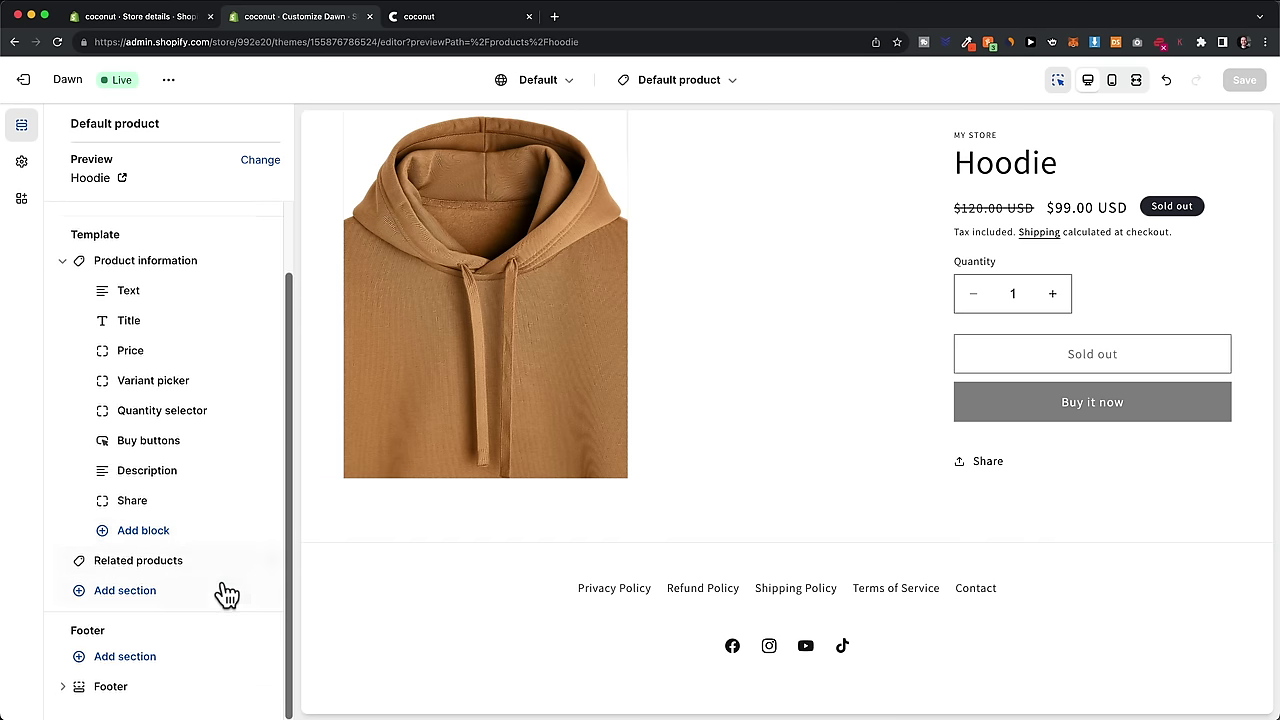
Step: Browse the sections that can be added to the product template, and open the Related products section's settings
left_click(127, 596)
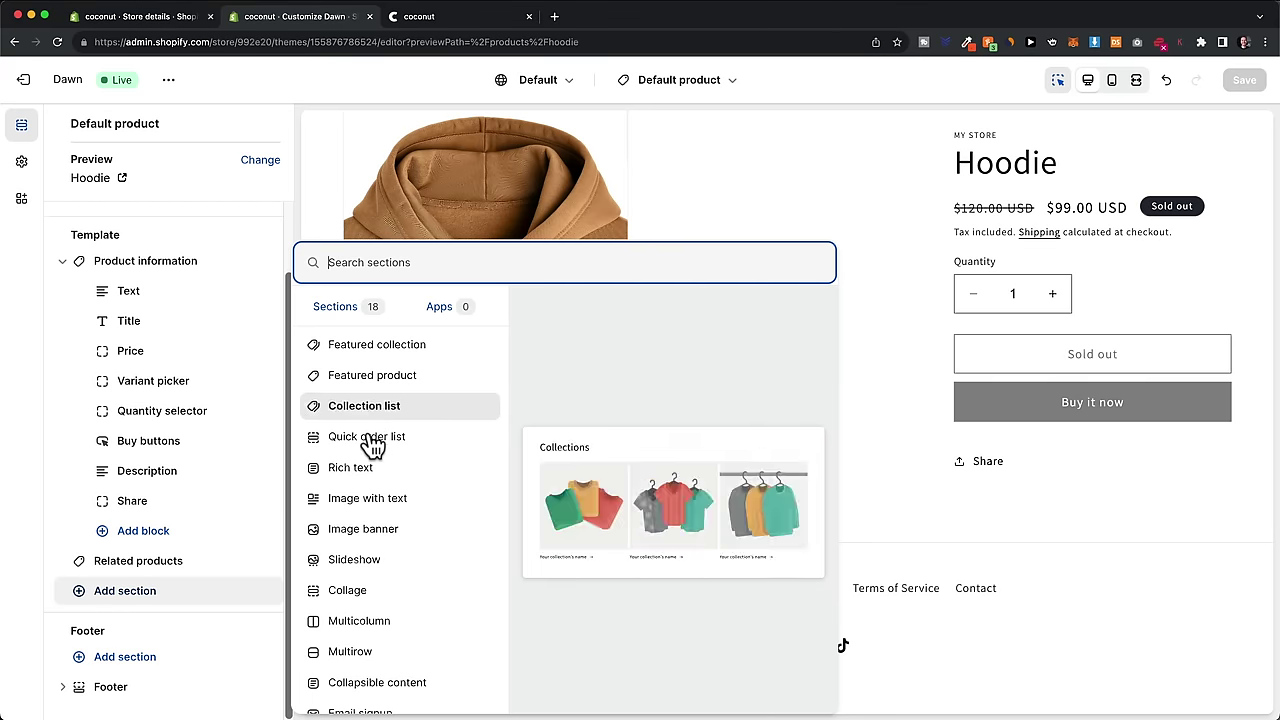
left_click(1039, 520)
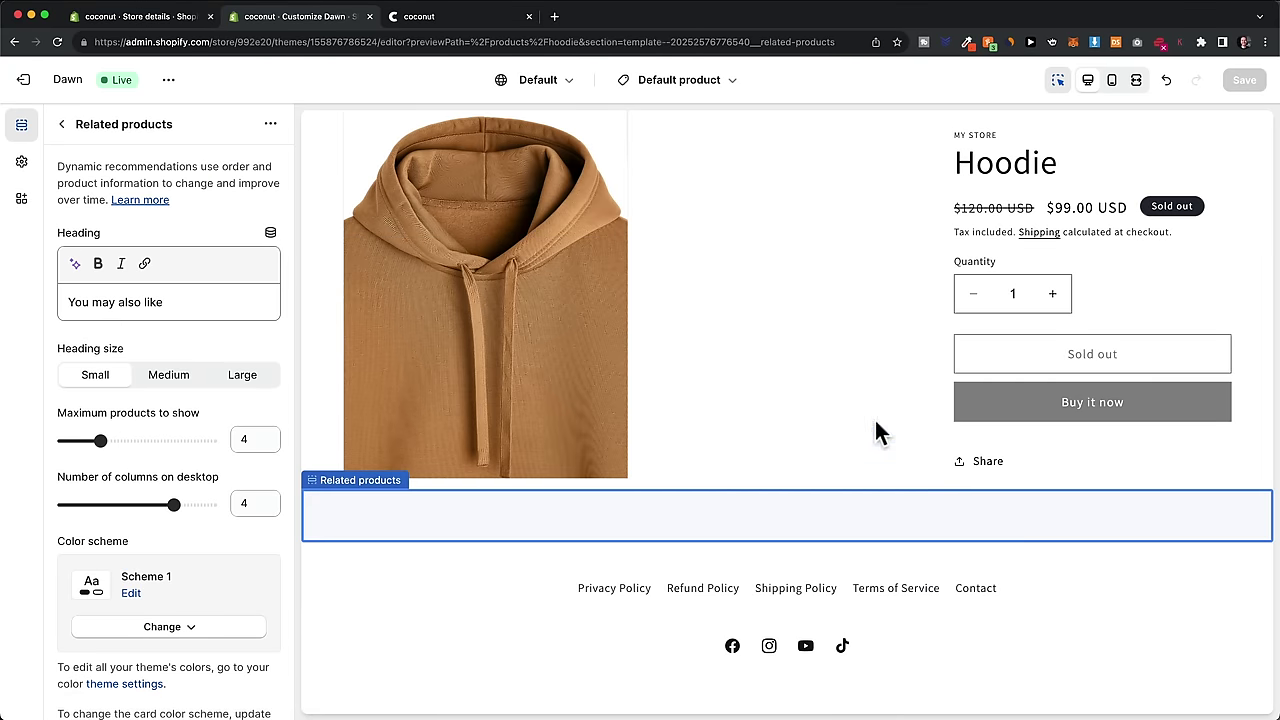
scroll(823, 451, "up", 4)
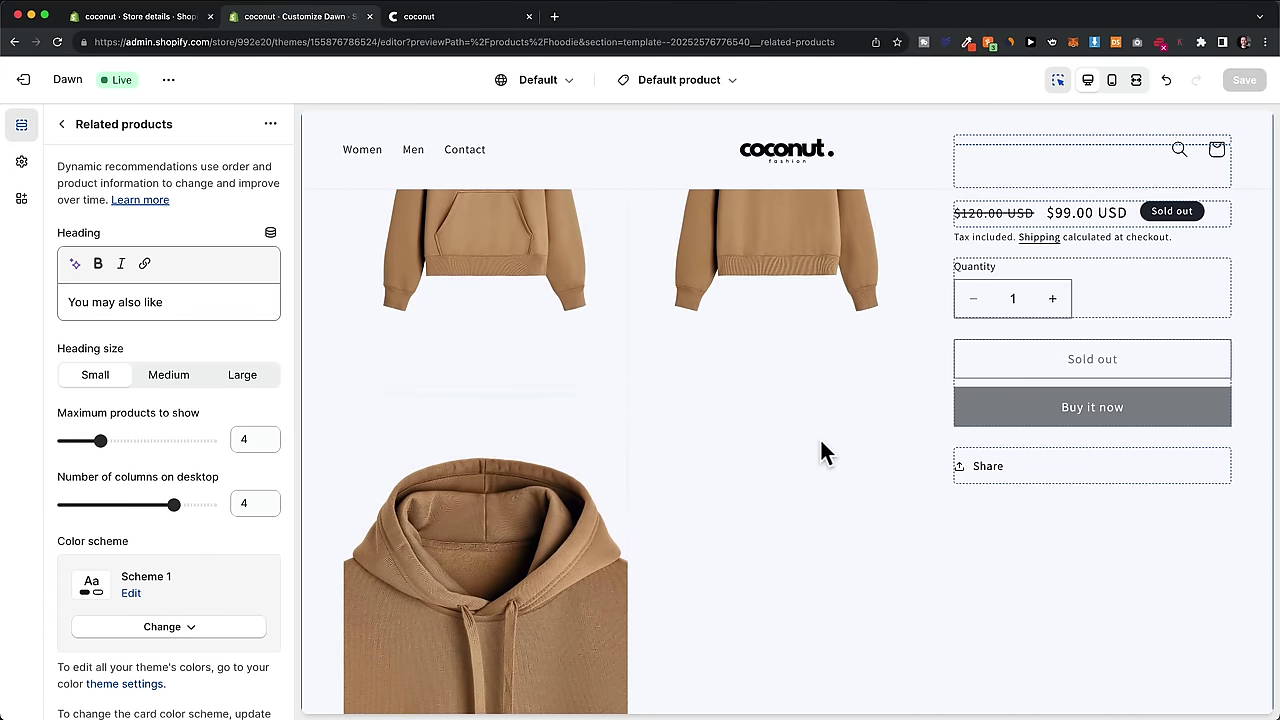
scroll(821, 446, "up", 5)
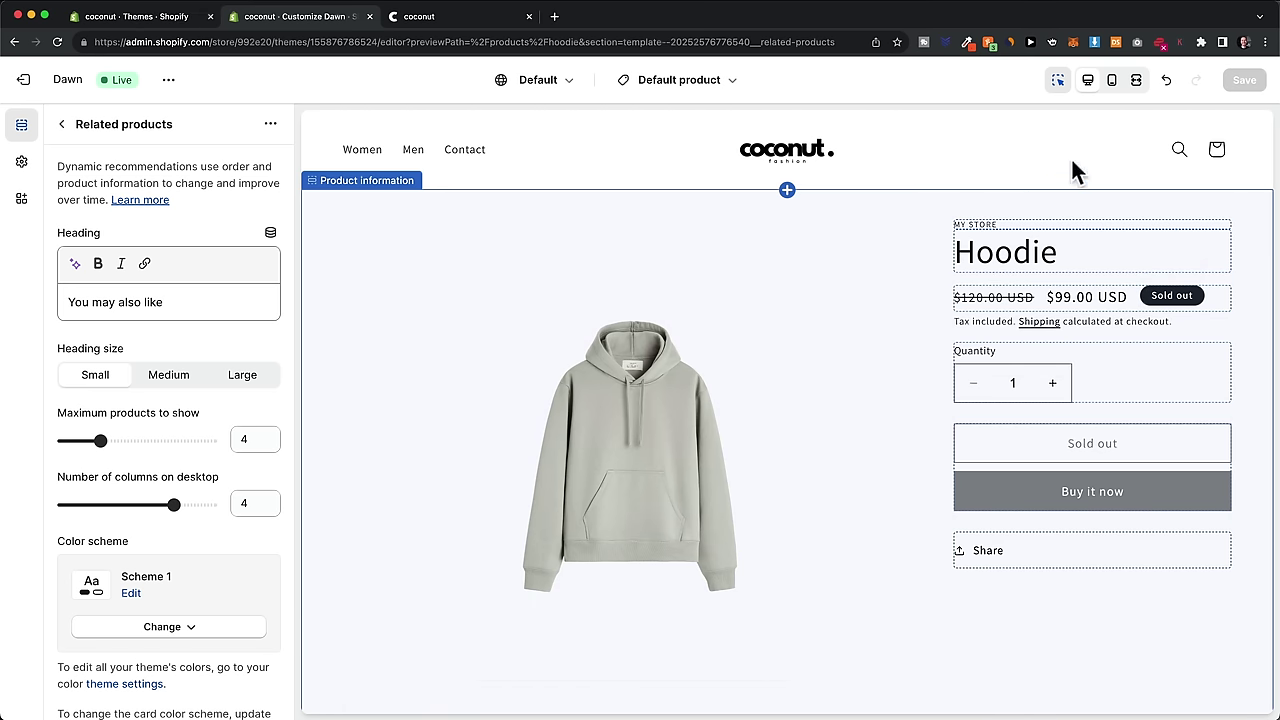
Step: Switch the preview to mobile view and examine the Hoodie product page's layout
left_click(1112, 88)
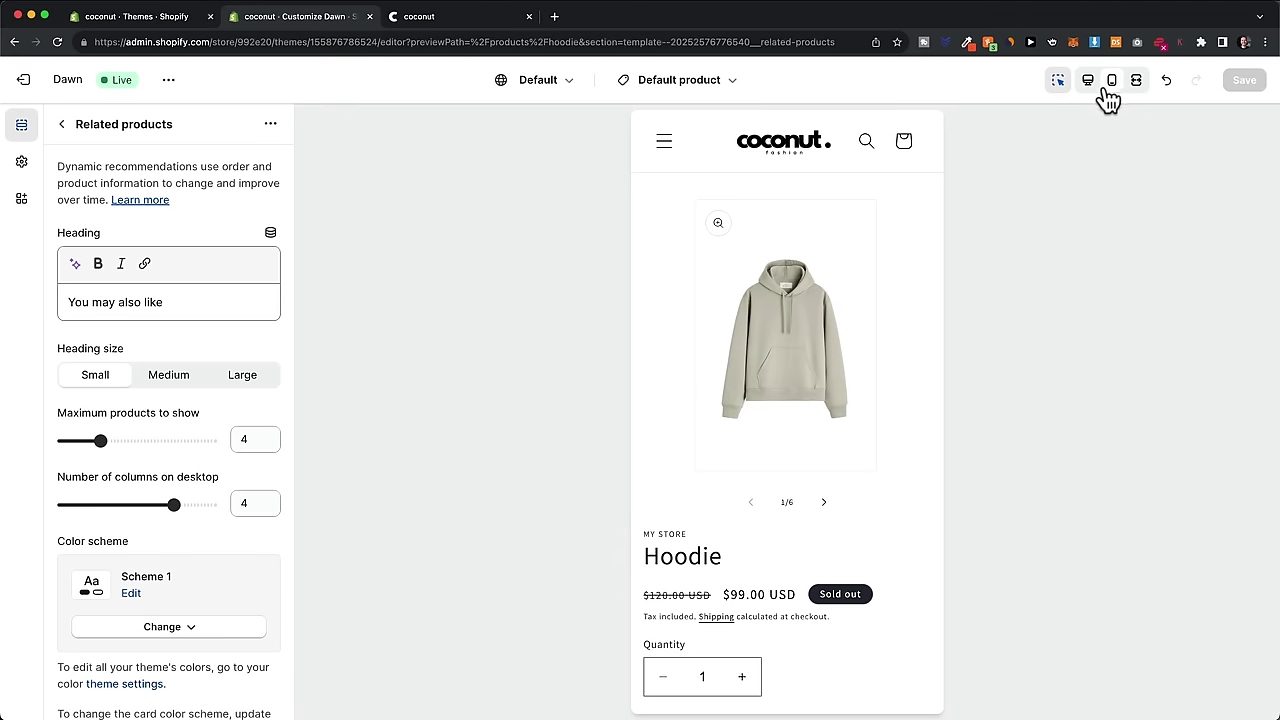
scroll(823, 380, "down", 6)
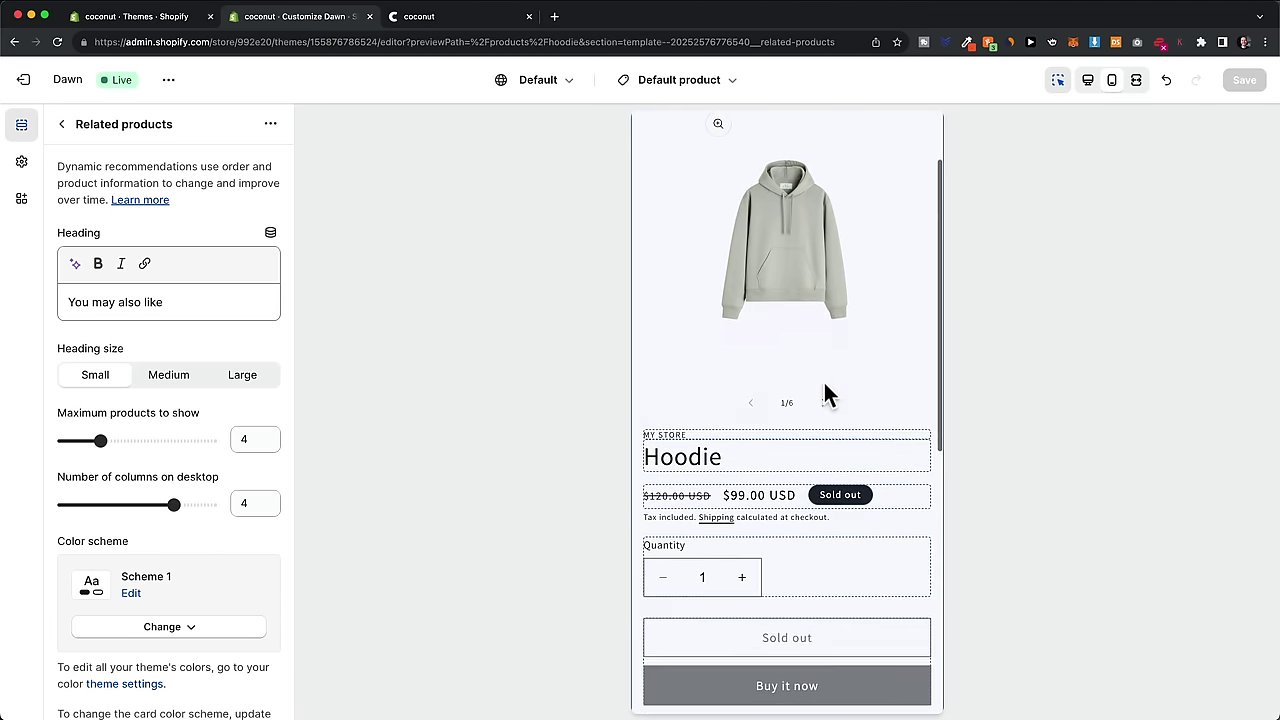
scroll(823, 390, "up", 15)
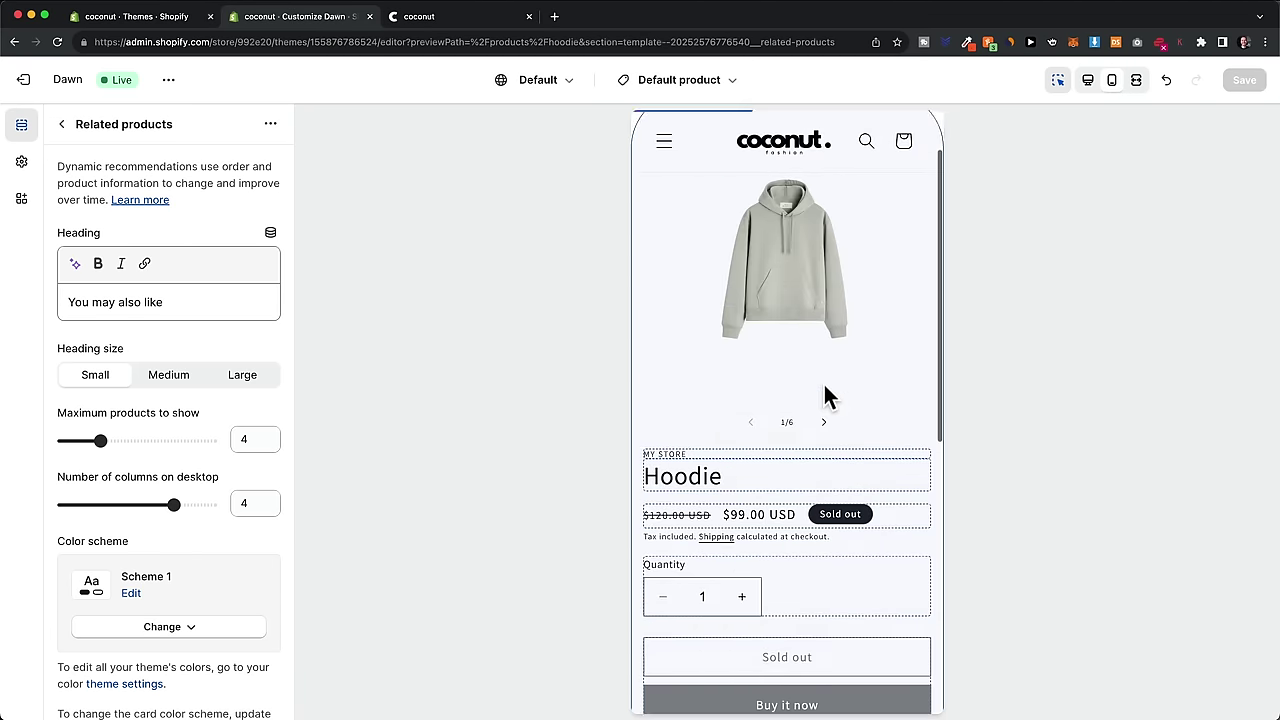
Step: Return to the Home page template and examine its mobile layout from the slideshow to the footer
left_click(716, 88)
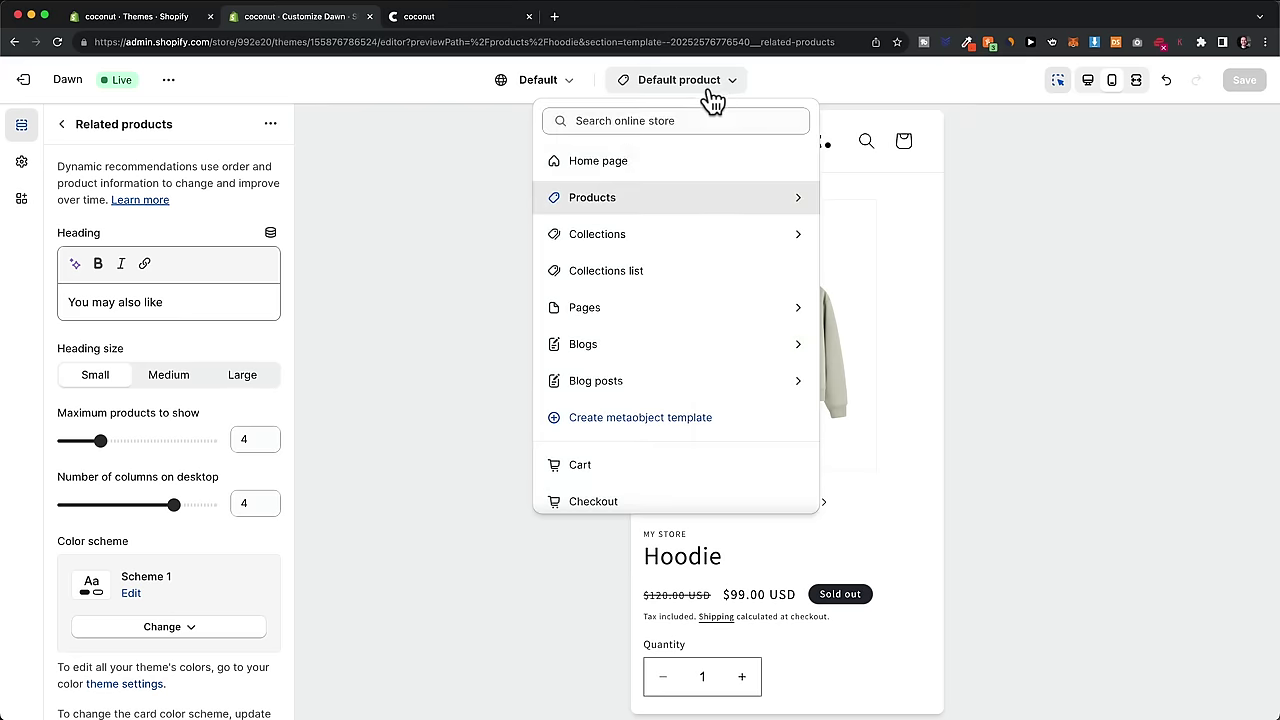
left_click(608, 164)
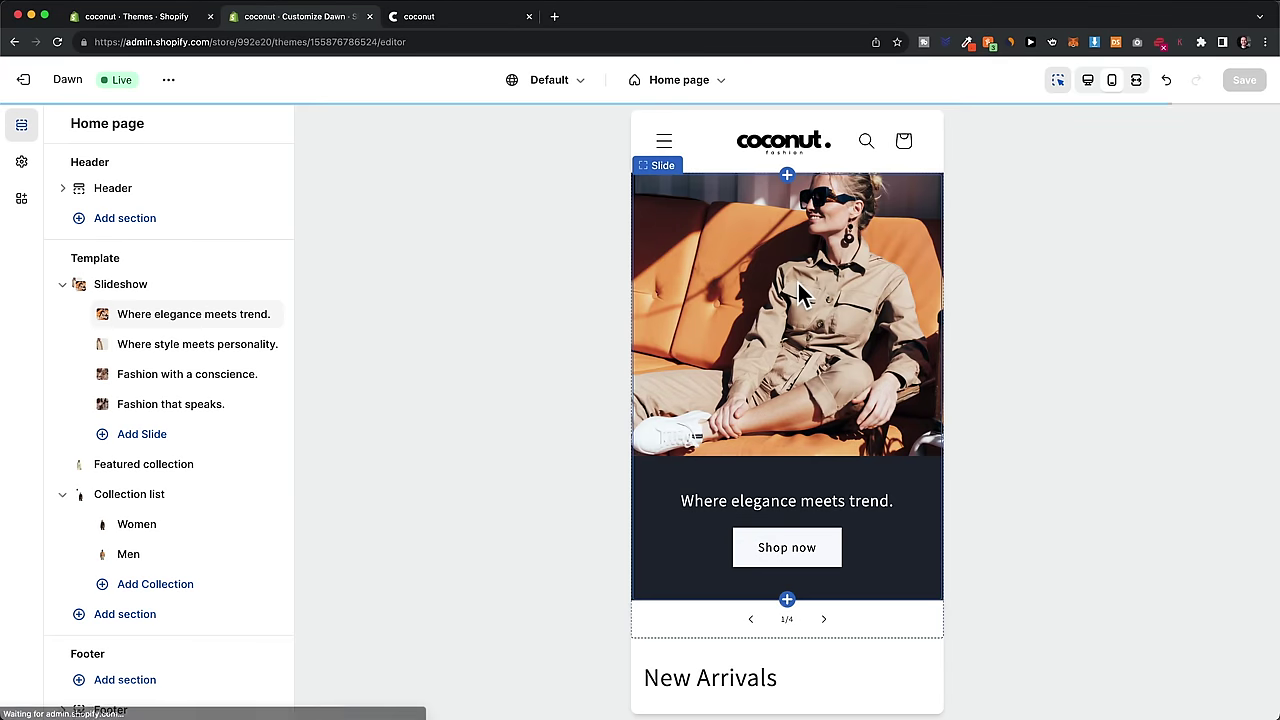
scroll(805, 295, "down", 3)
scroll(805, 295, "down", 8)
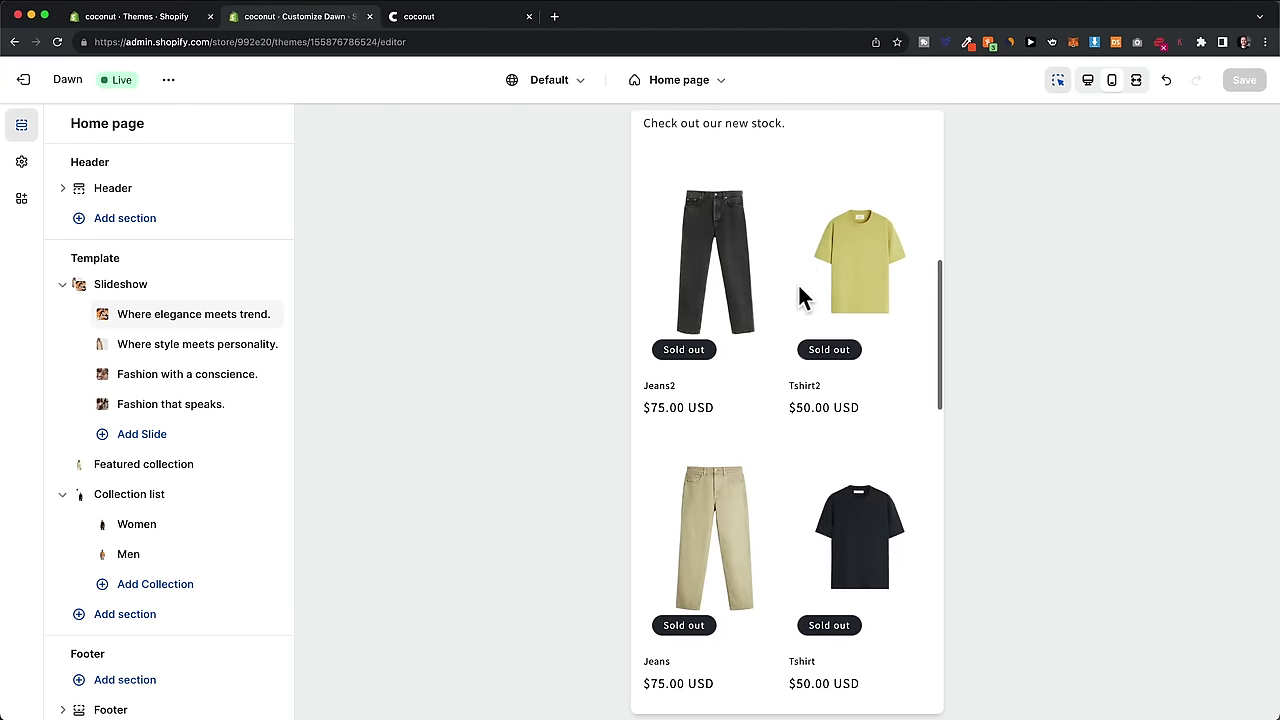
scroll(805, 295, "down", 8)
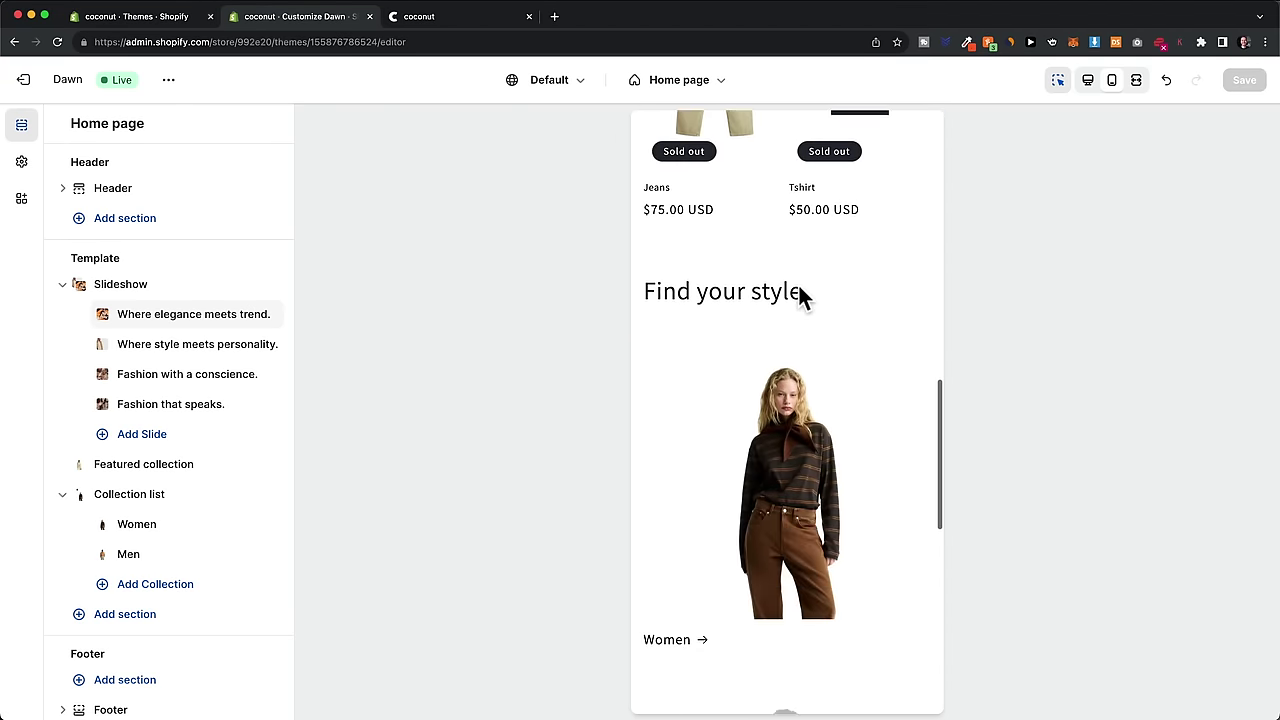
scroll(798, 285, "down", 8)
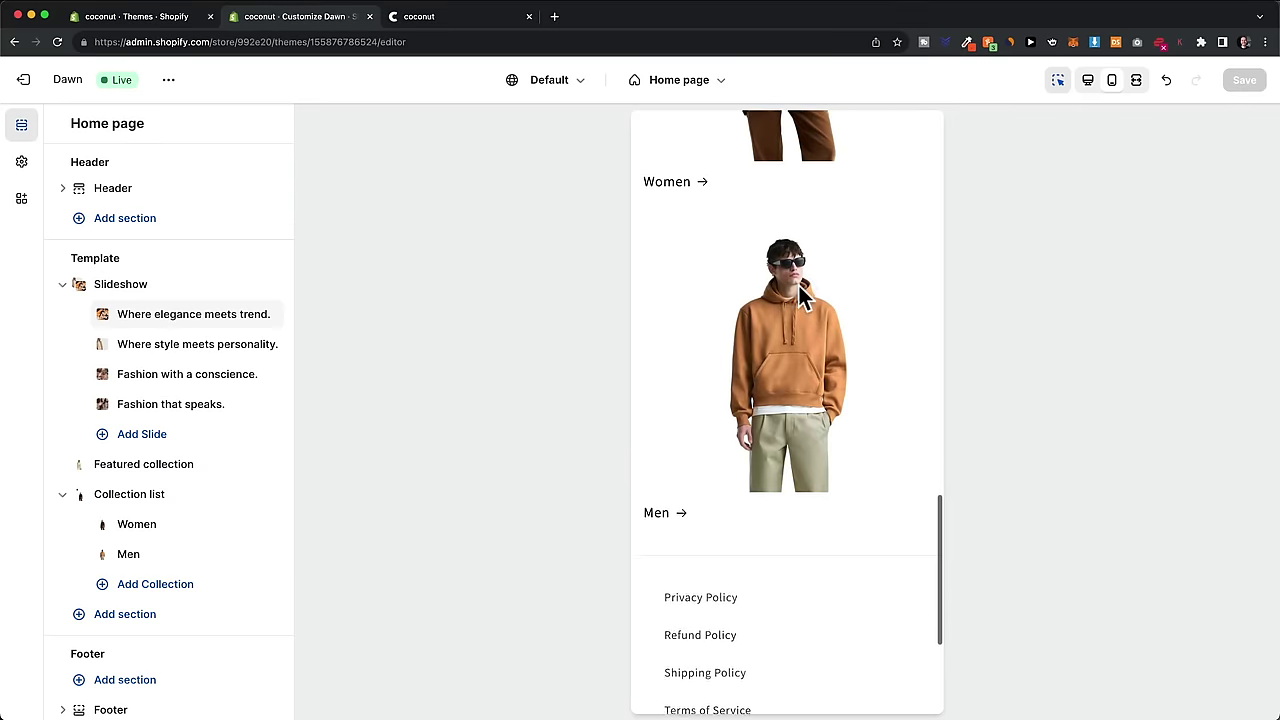
scroll(798, 287, "up", 12)
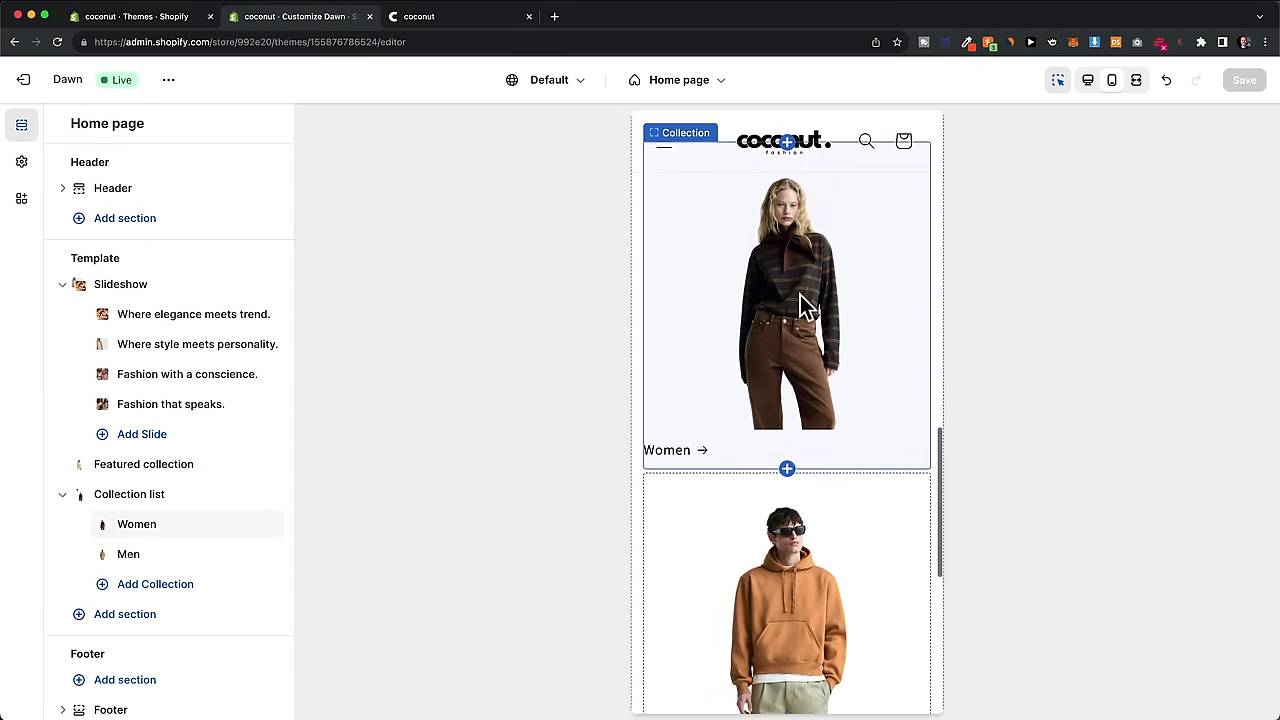
Step: Return to the store admin, open its settings, and review the Store details from the profile to the order ID format
scroll(802, 311, "up", 8)
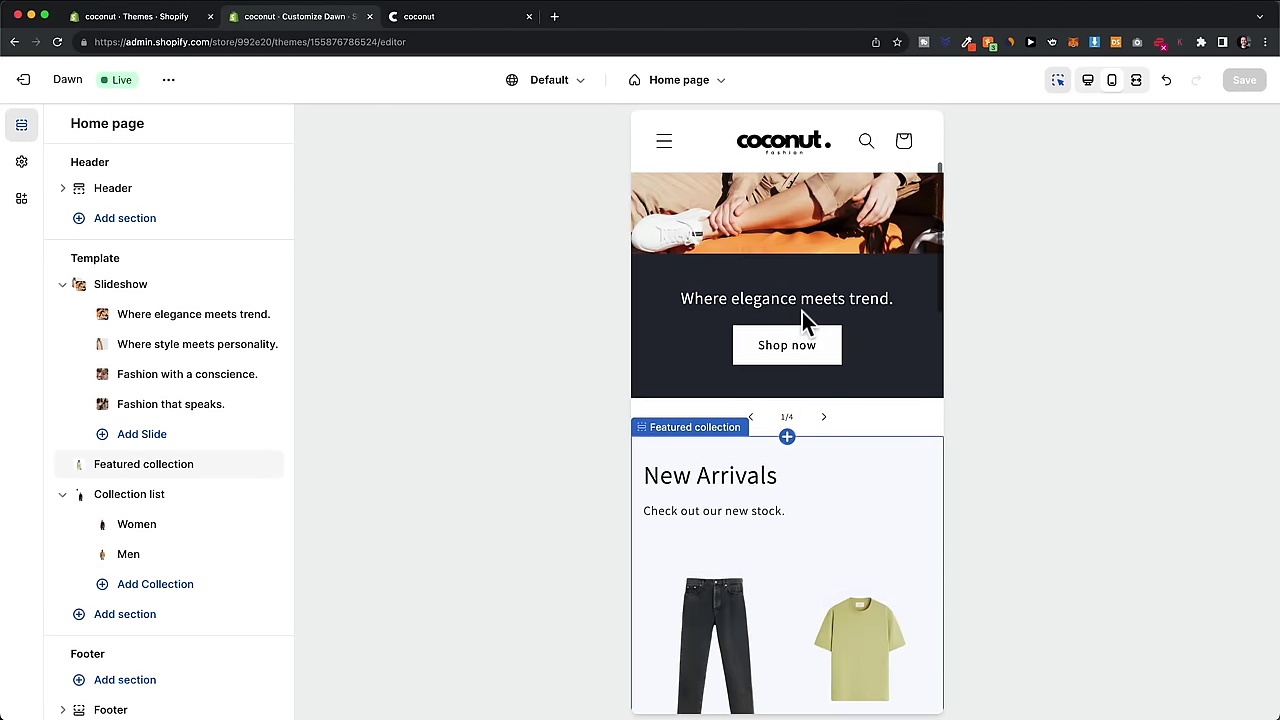
scroll(802, 313, "up", 2)
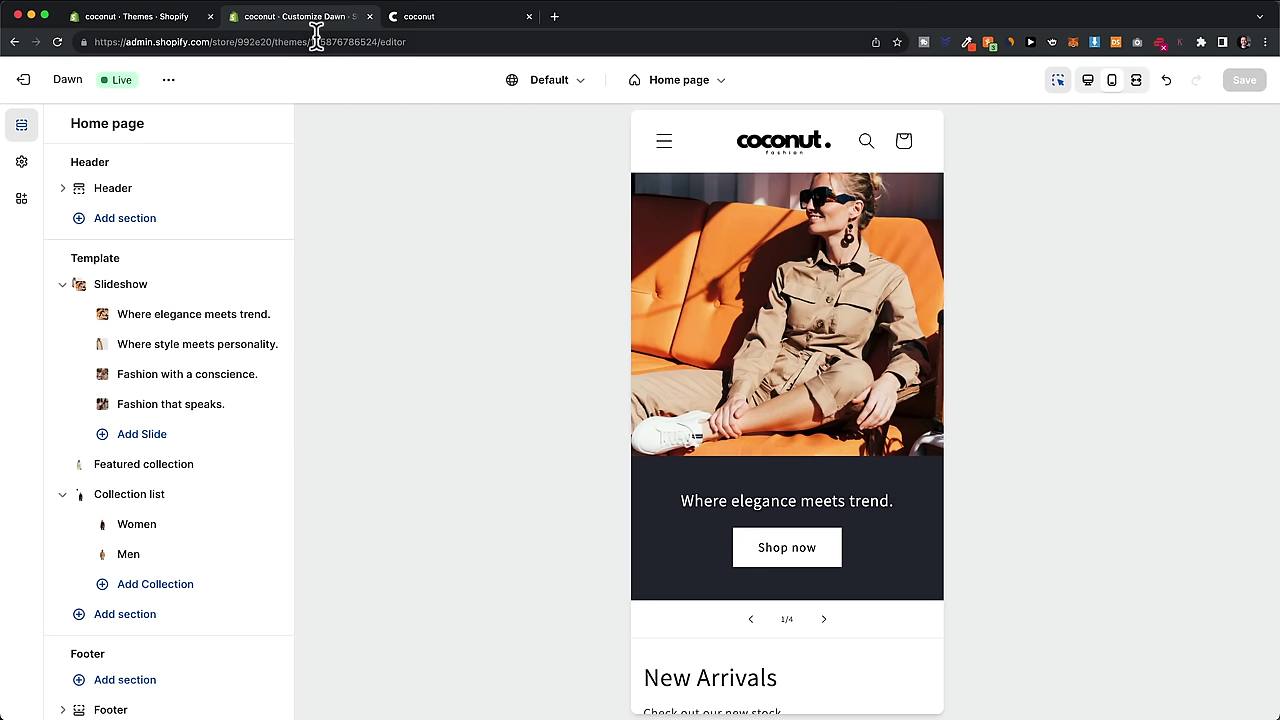
left_click(172, 17)
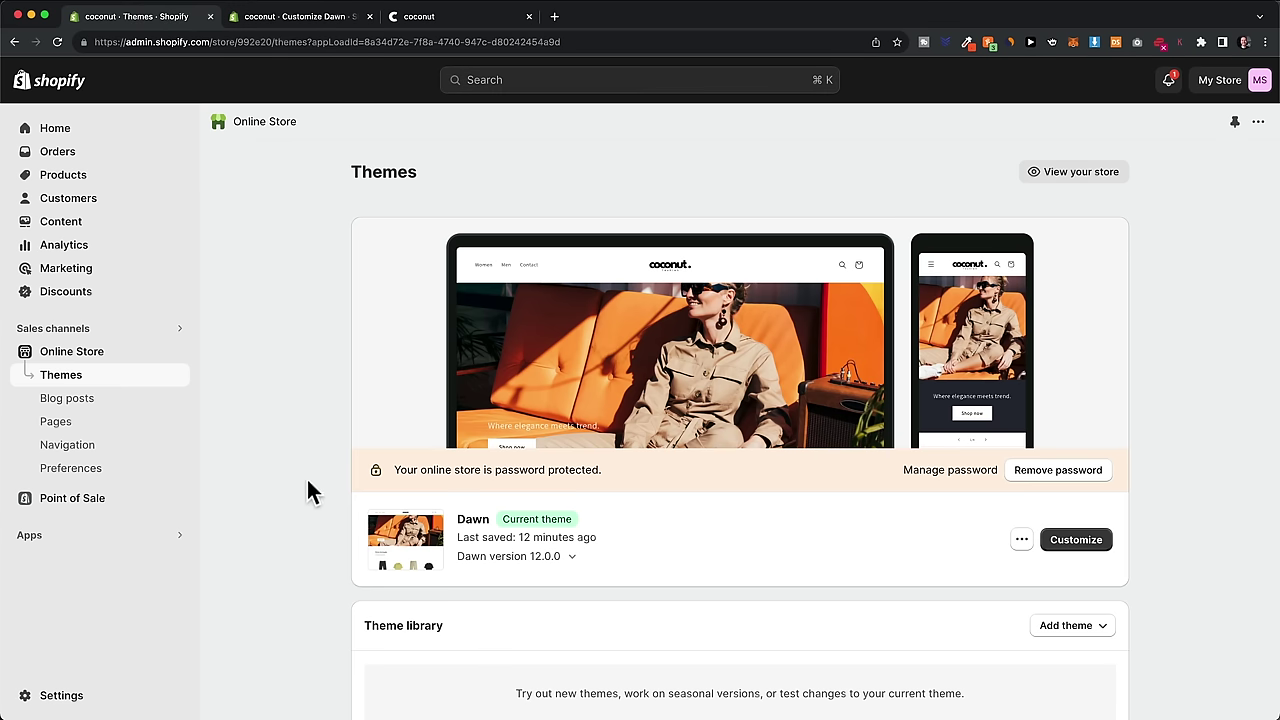
left_click(60, 695)
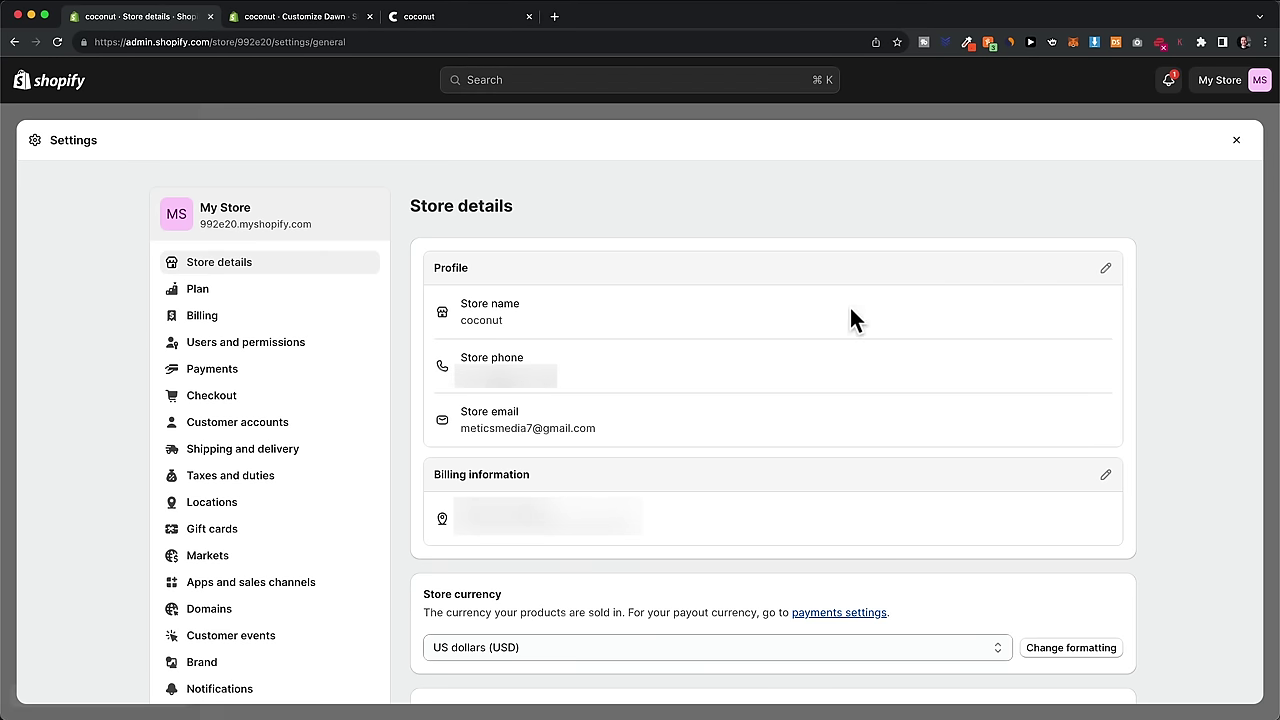
scroll(707, 342, "down", 2)
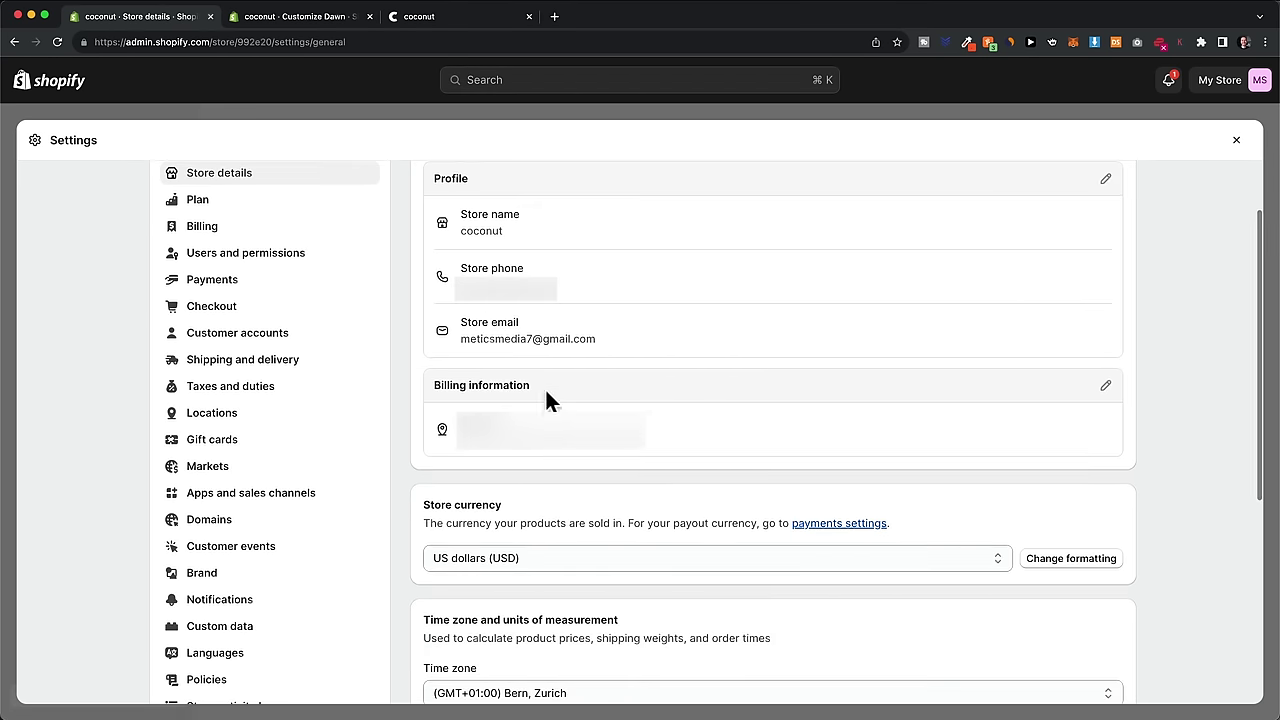
scroll(534, 405, "down", 3)
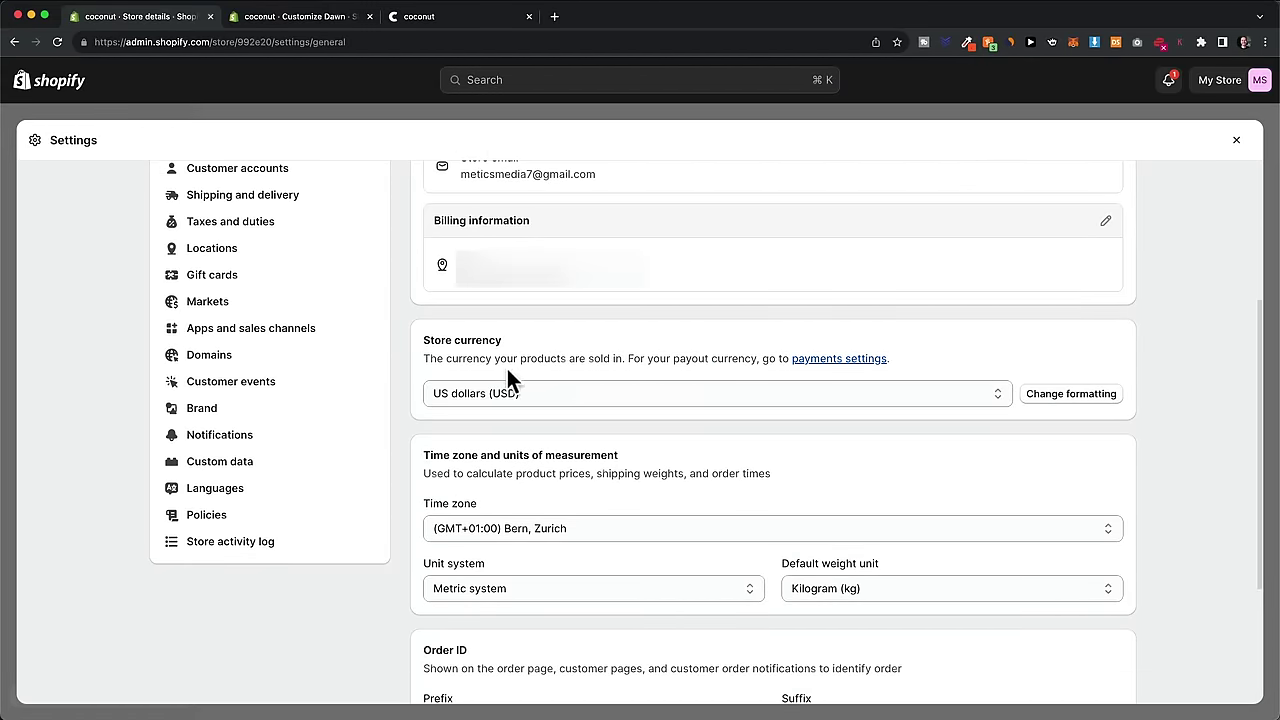
scroll(734, 425, "down", 2)
scroll(738, 420, "down", 1)
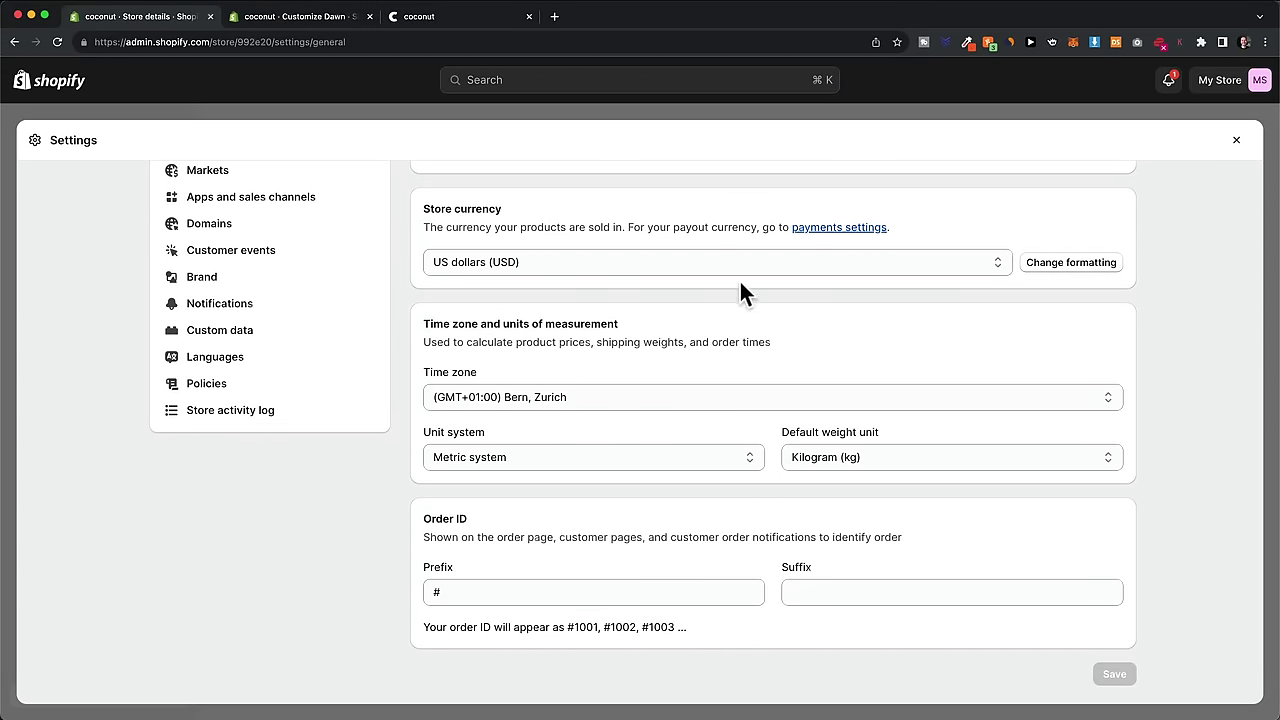
scroll(518, 377, "up", 8)
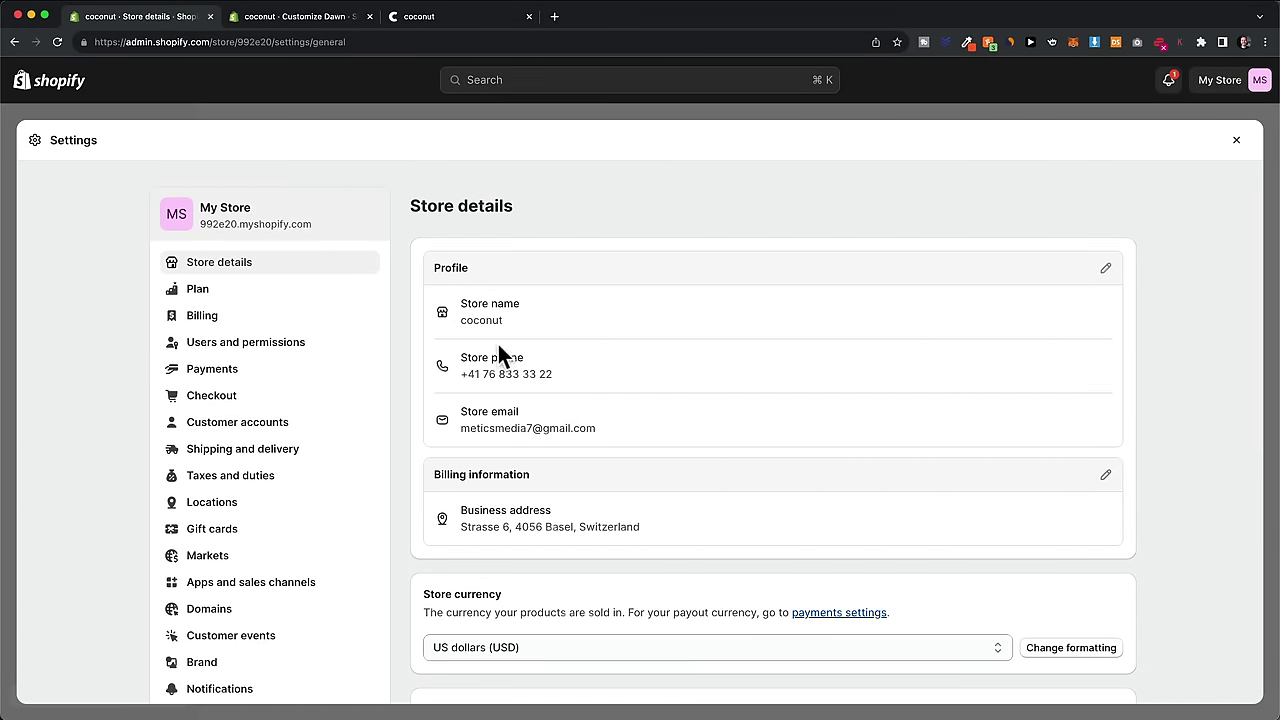
Step: Review the Payments settings, from Shopify Payments to the additional and manual payment methods
left_click(220, 371)
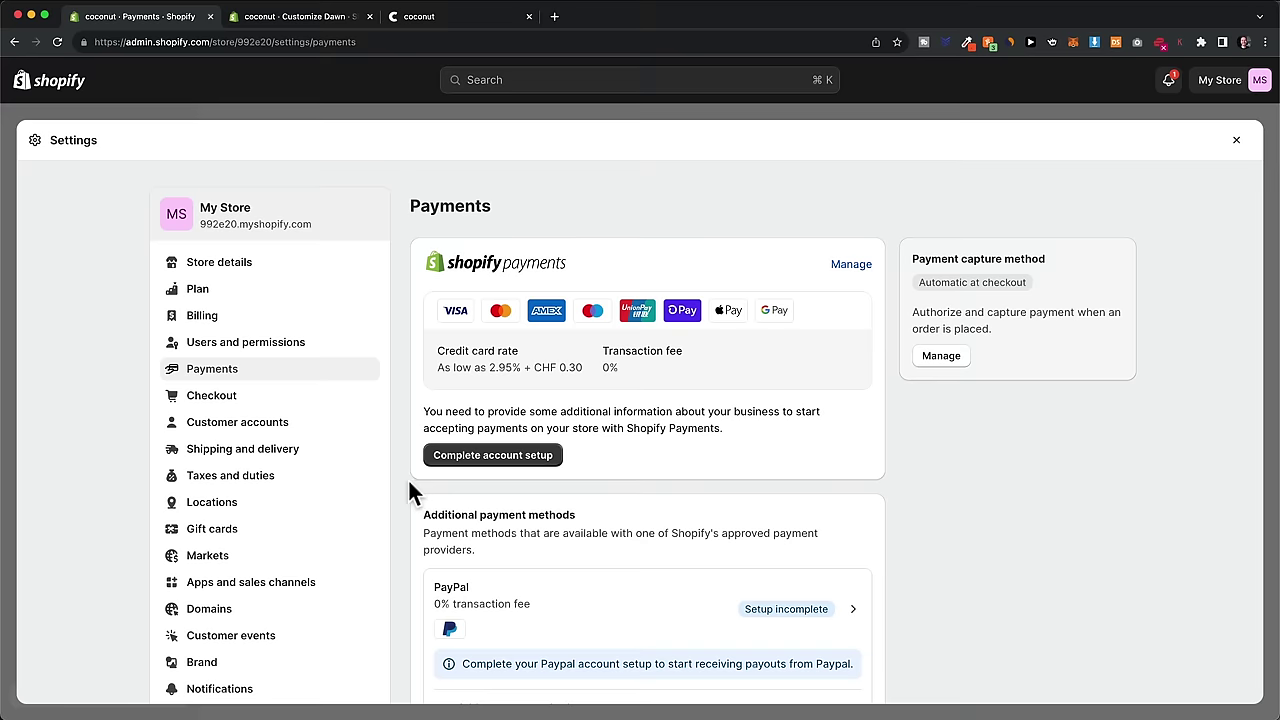
scroll(406, 485, "down", 4)
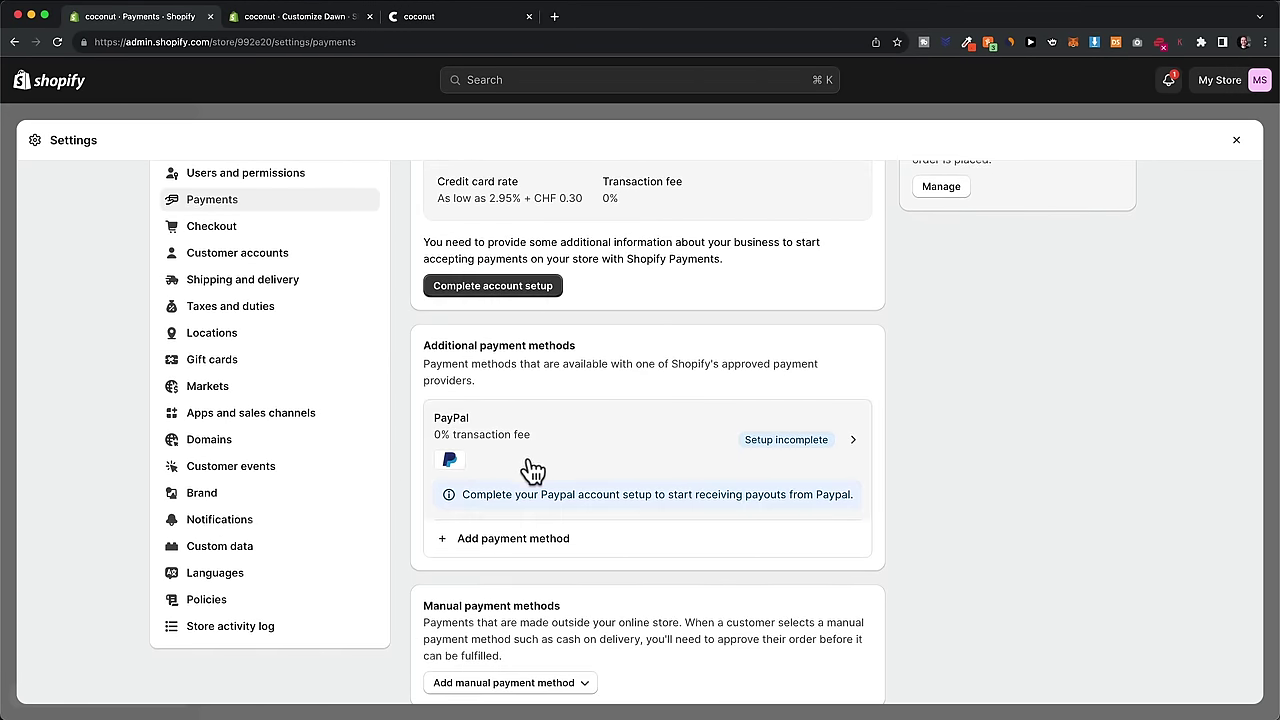
scroll(525, 467, "up", 4)
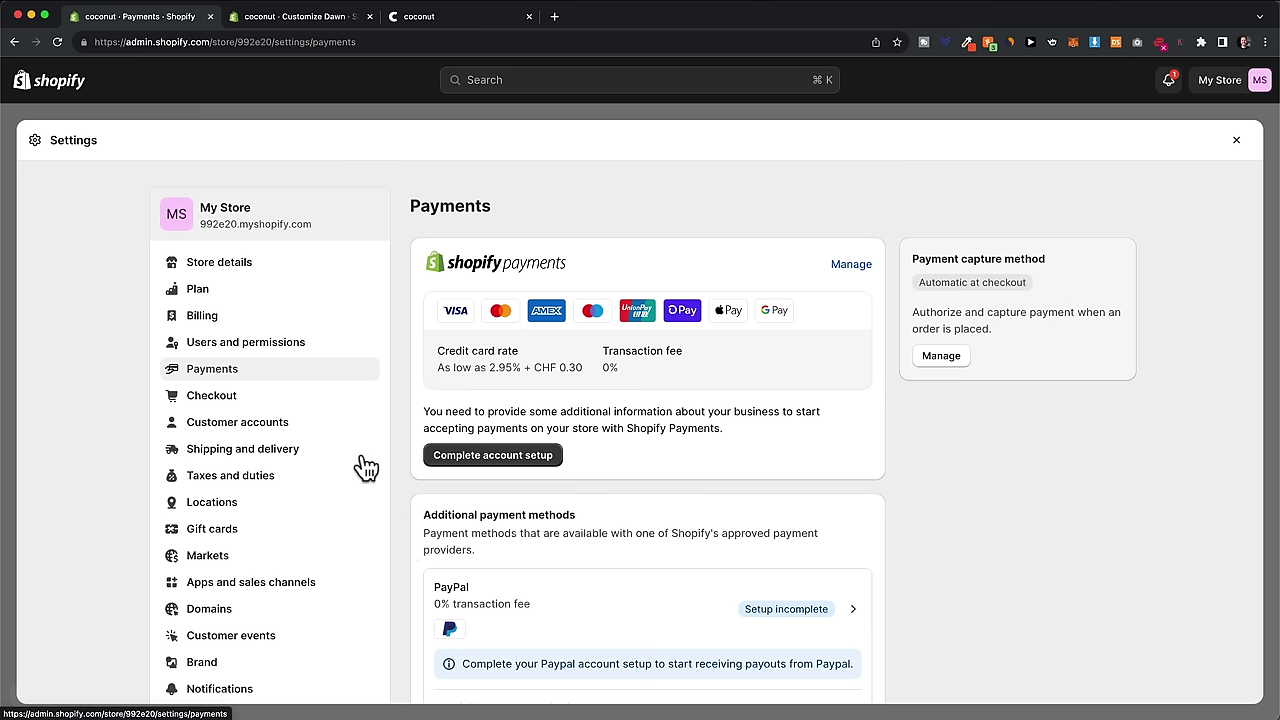
Step: Examine the General shipping profile in Shipping and delivery, including its products, shipping origin, and domestic and international rates, and return to the overview
left_click(298, 458)
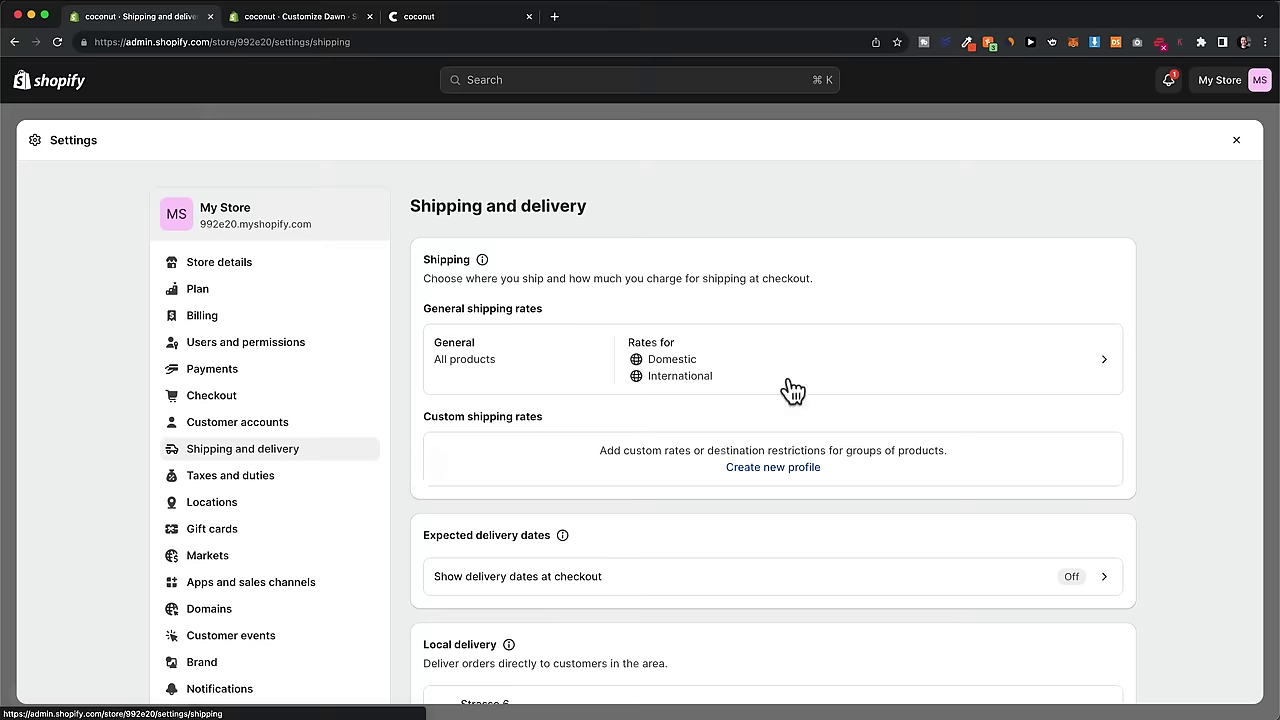
left_click(717, 367)
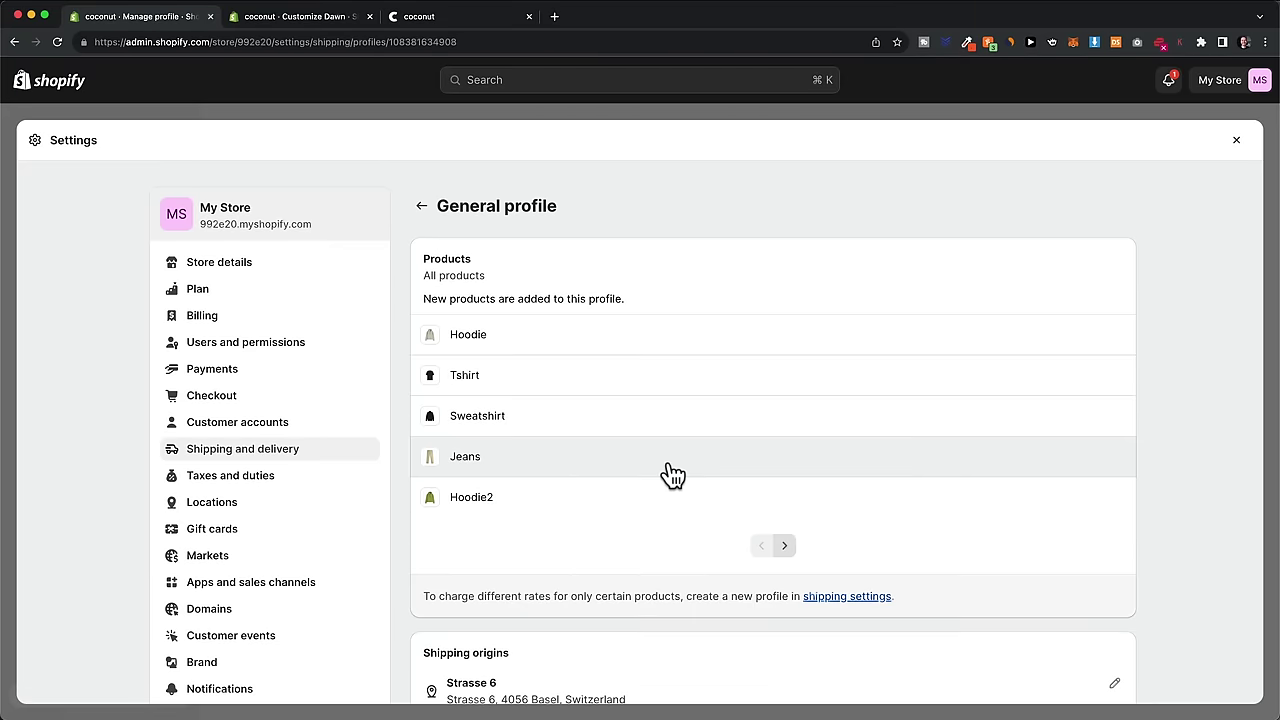
scroll(666, 472, "down", 5)
scroll(658, 466, "down", 3)
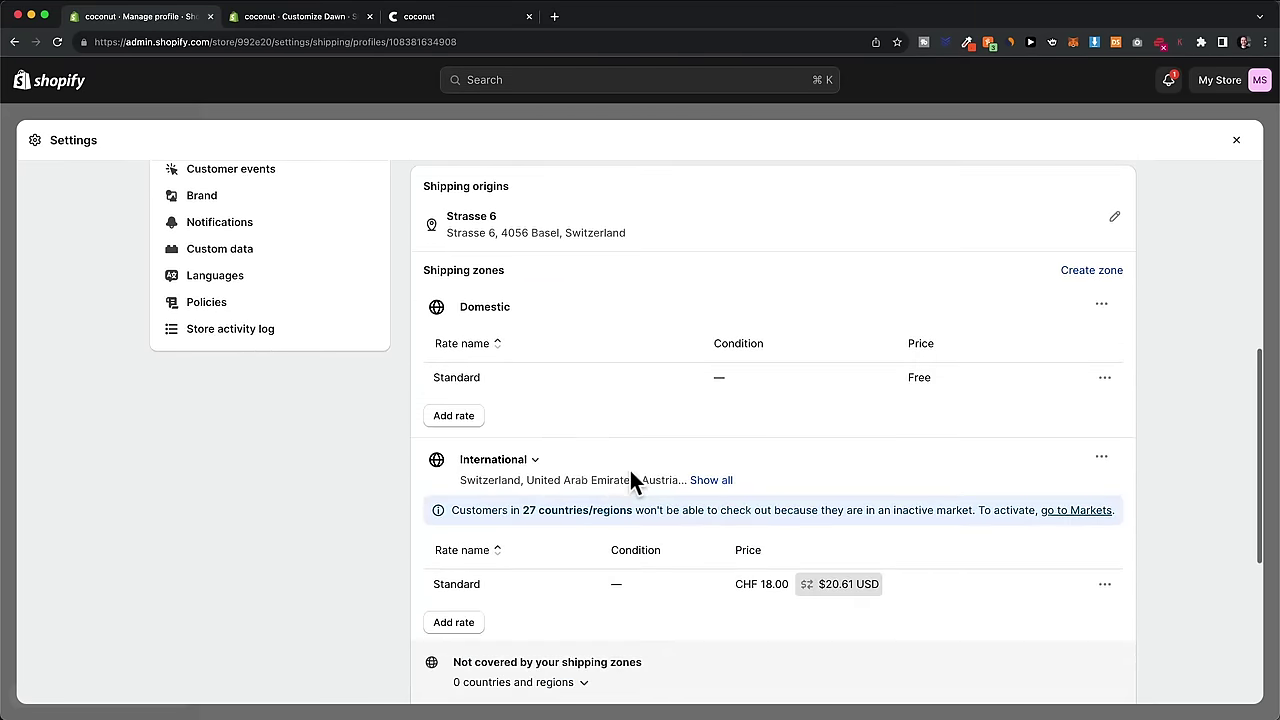
scroll(630, 465, "up", 1)
scroll(631, 468, "up", 5)
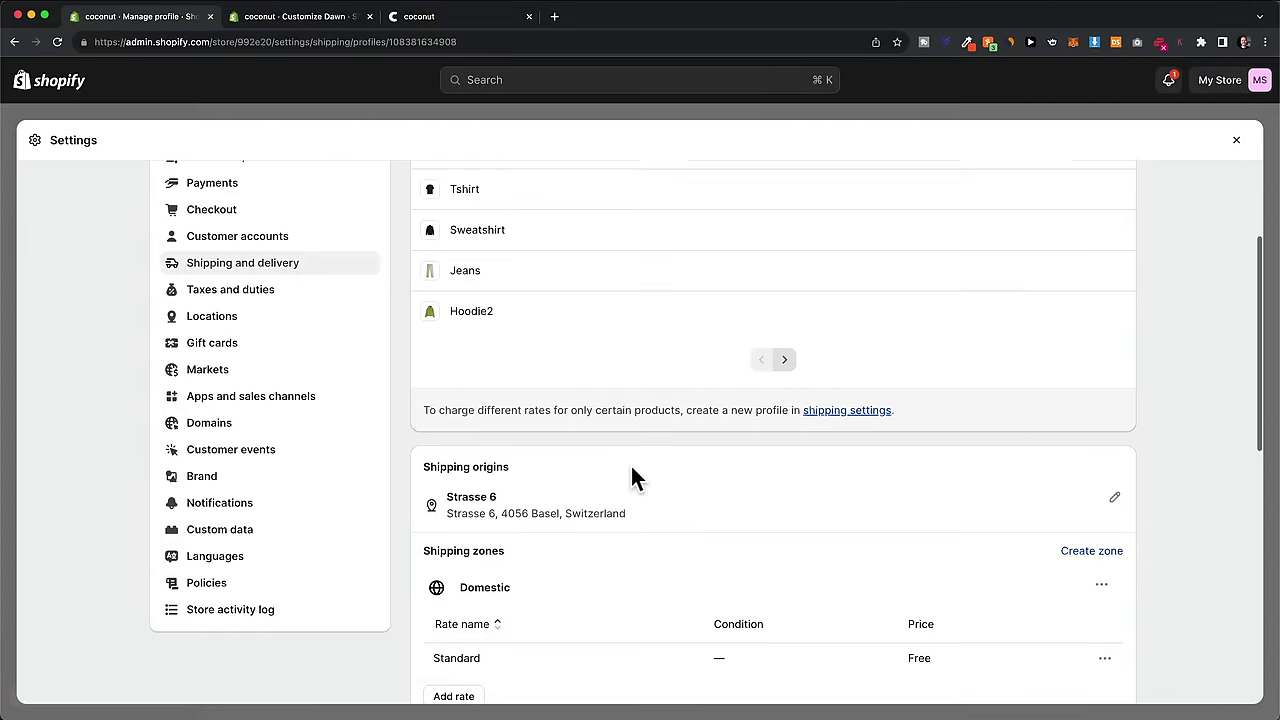
scroll(630, 478, "up", 4)
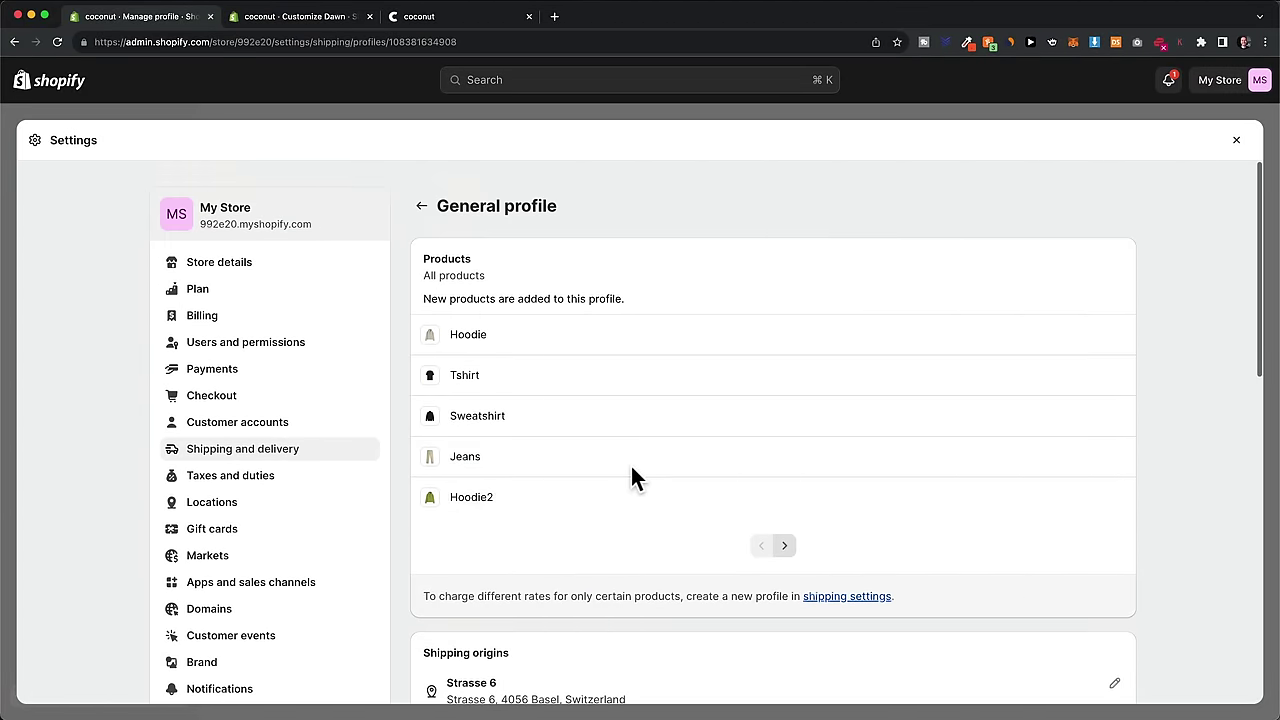
left_click(421, 207)
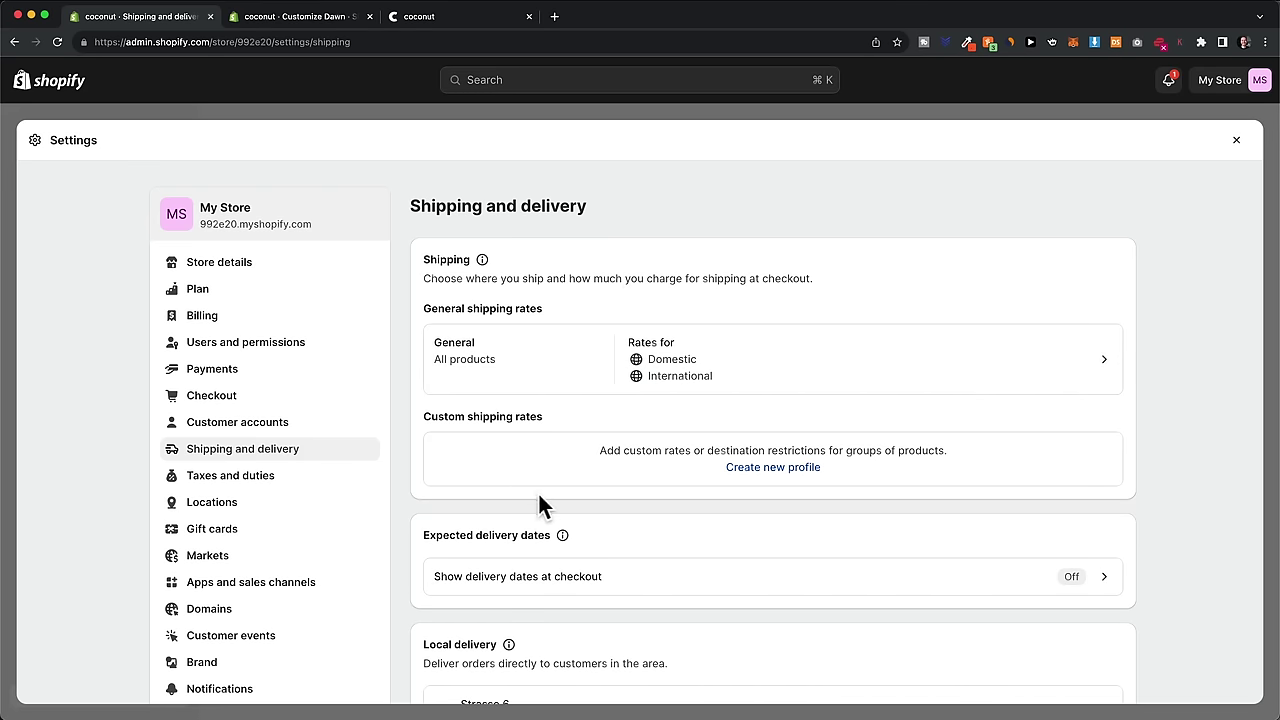
Step: Look over the sales tax regions in Taxes and duties, and open the Domains settings
left_click(268, 484)
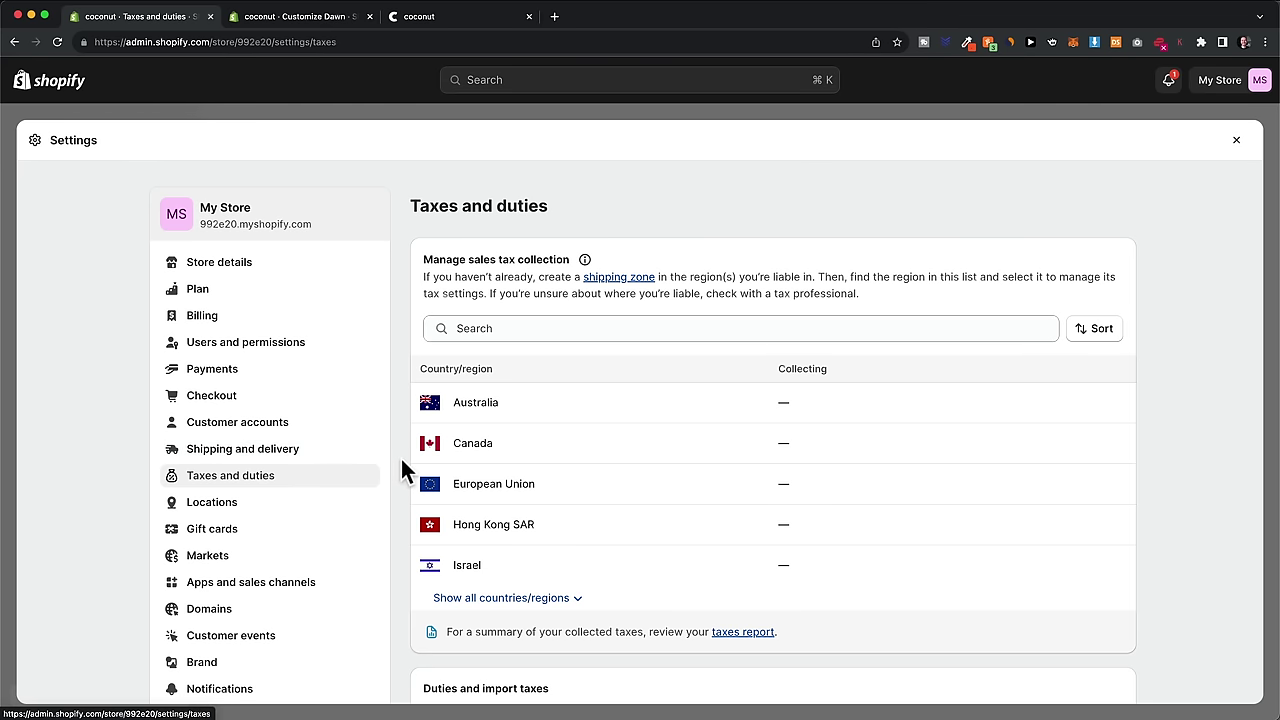
scroll(290, 510, "down", 2)
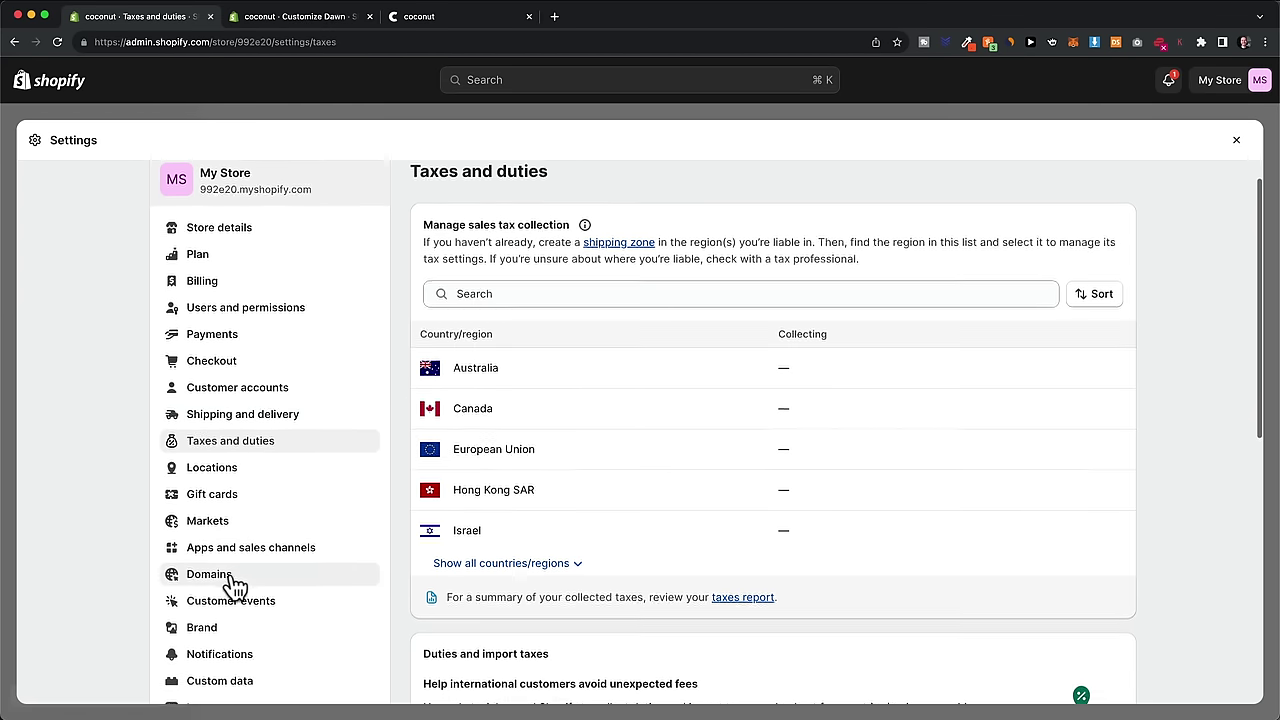
left_click(226, 578)
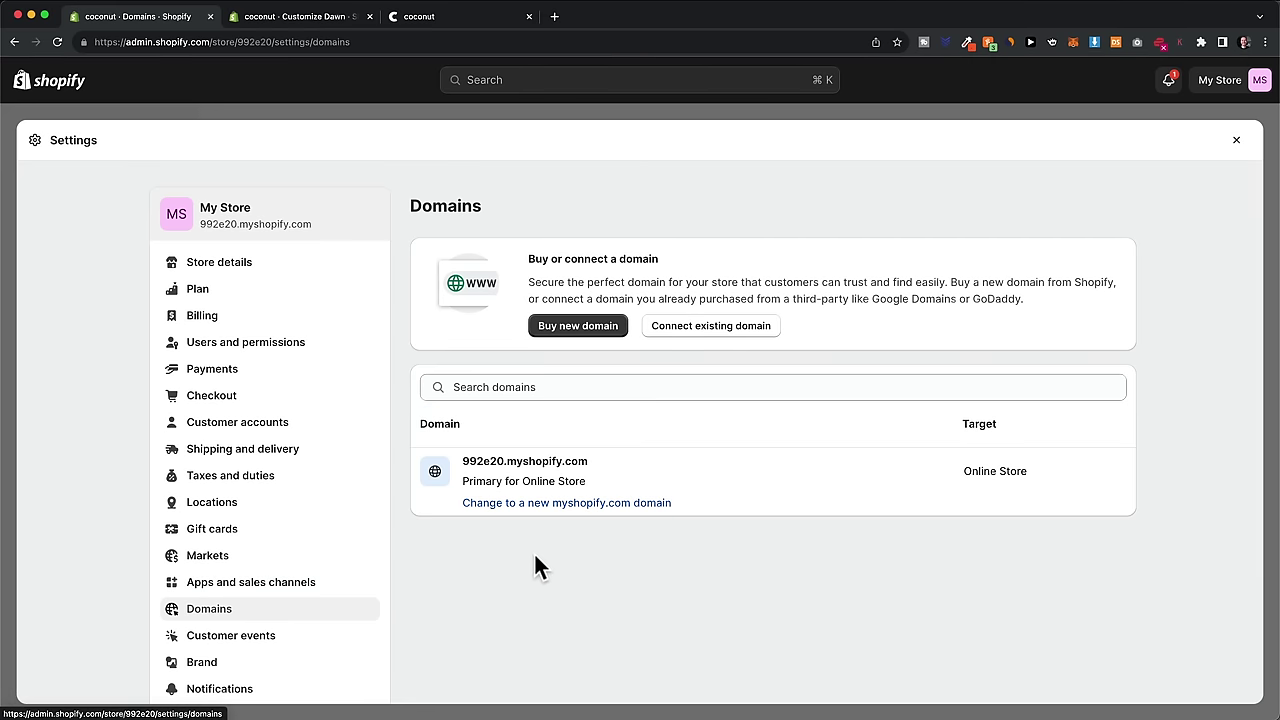
Step: Compare the primary myshopify.com domain with the live storefront's web address, and return to the Domains overview
left_click_drag(596, 463, 466, 468)
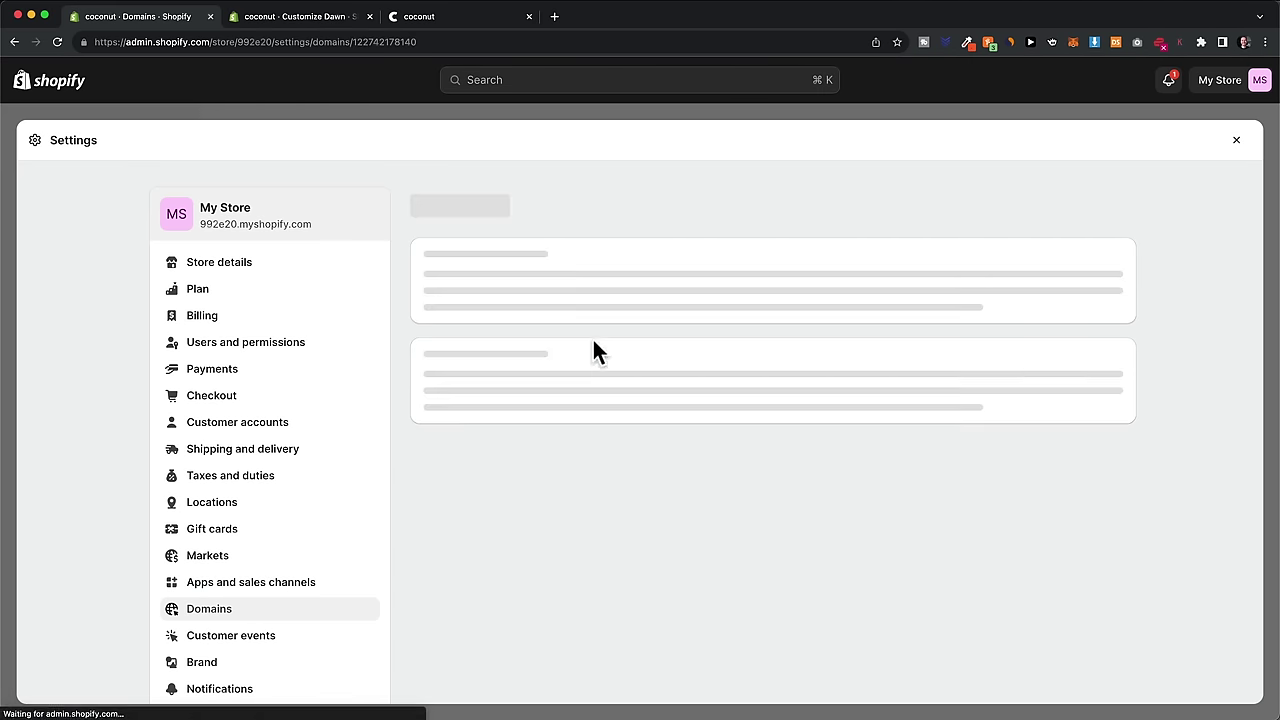
left_click(440, 20)
left_click(235, 42)
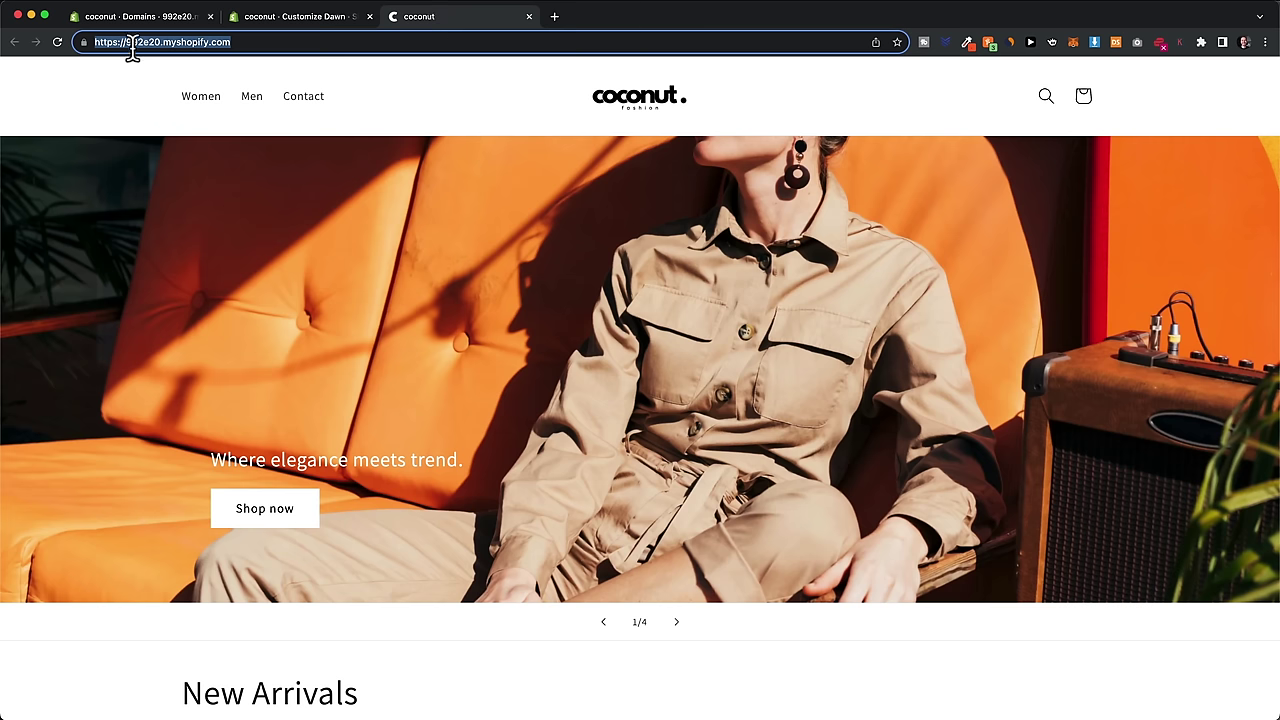
left_click_drag(126, 42, 251, 42)
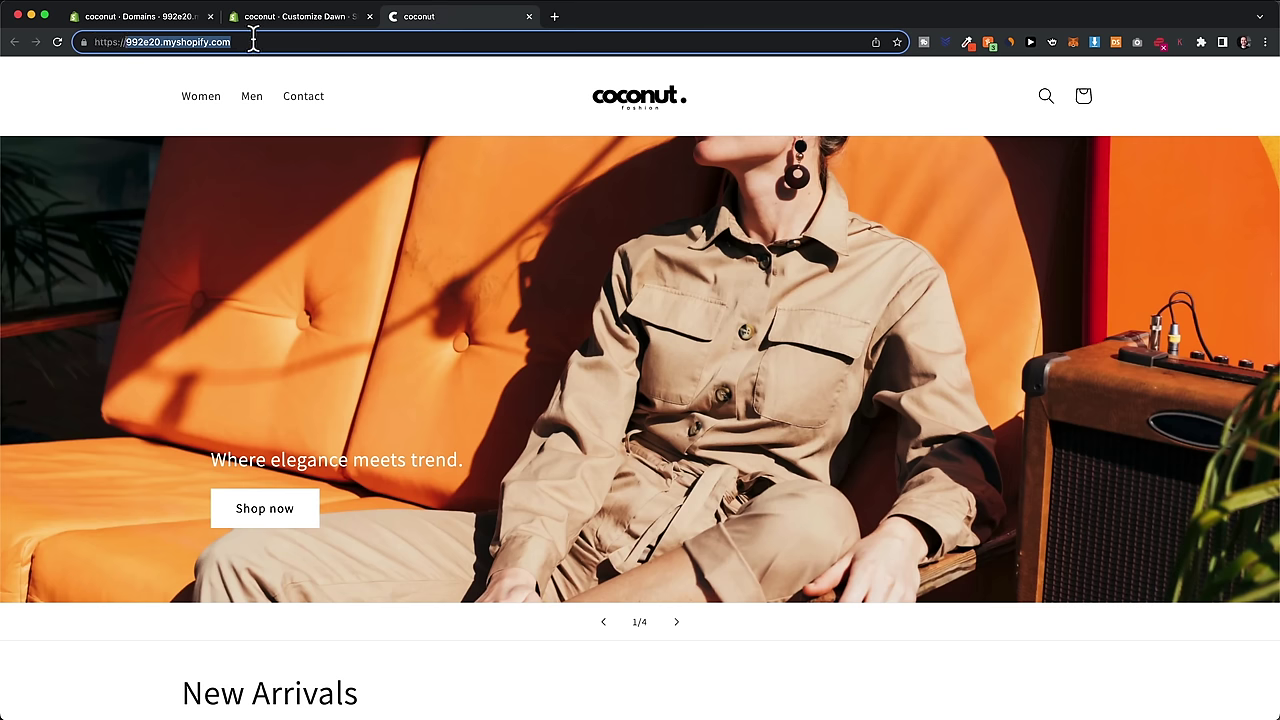
left_click(182, 24)
left_click(421, 206)
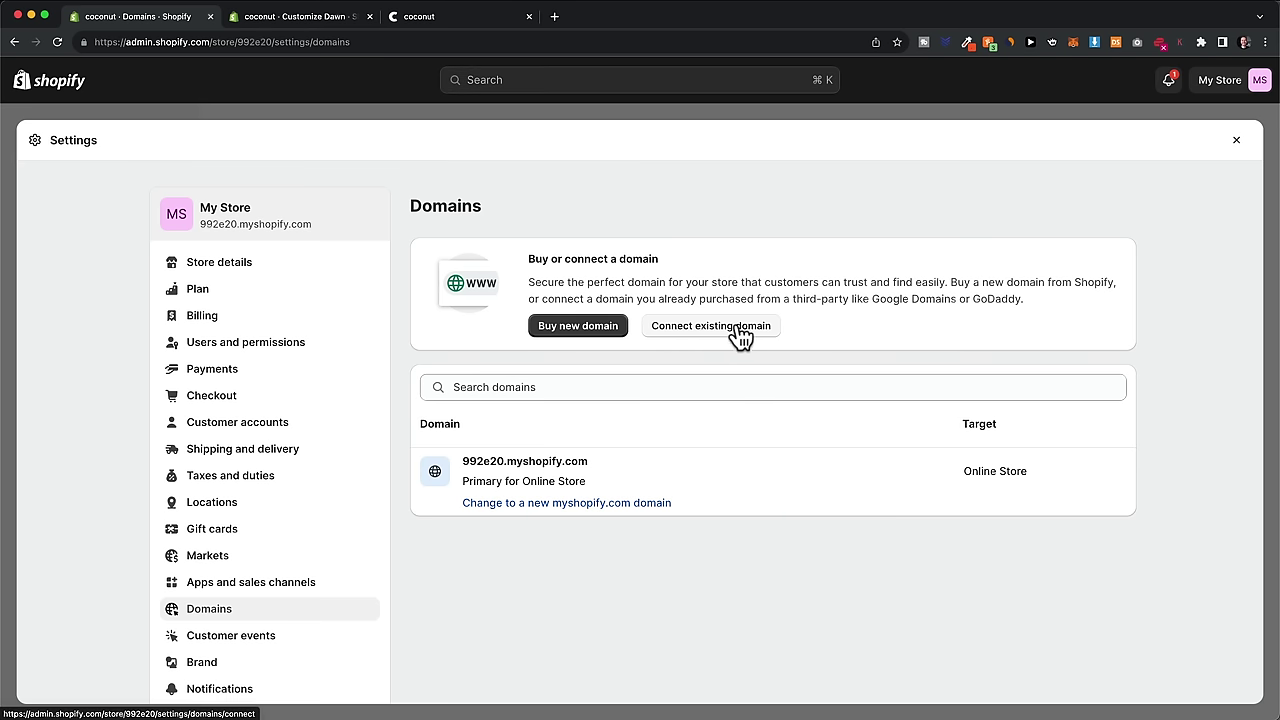
Step: Search for coconutfashion.com as a new domain to buy, review the results, and return to the Domains overview
left_click(572, 330)
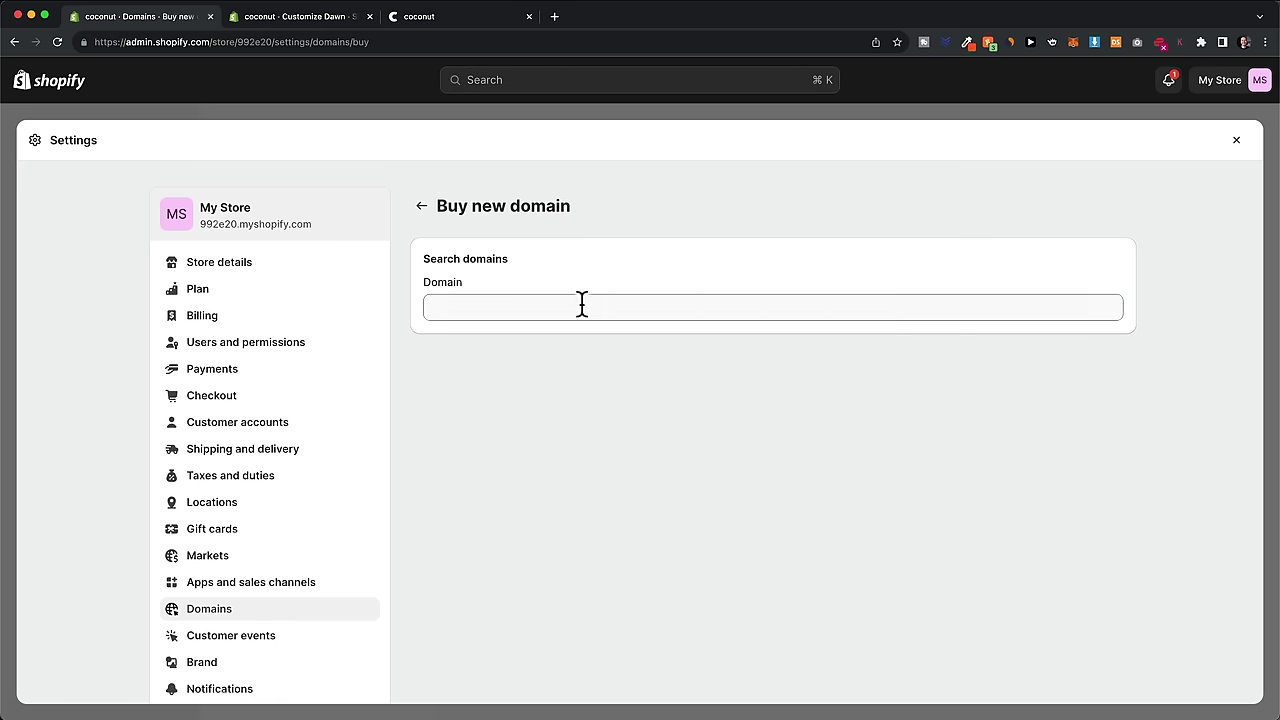
left_click(578, 305)
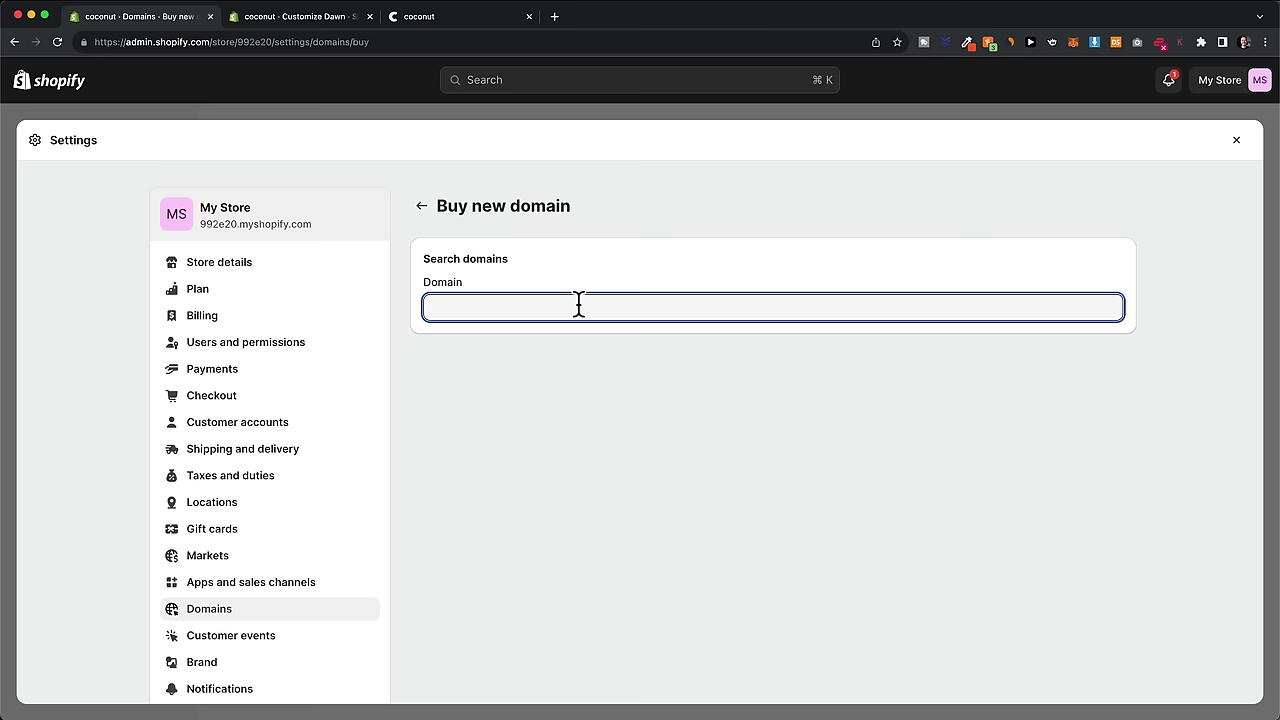
type("co")
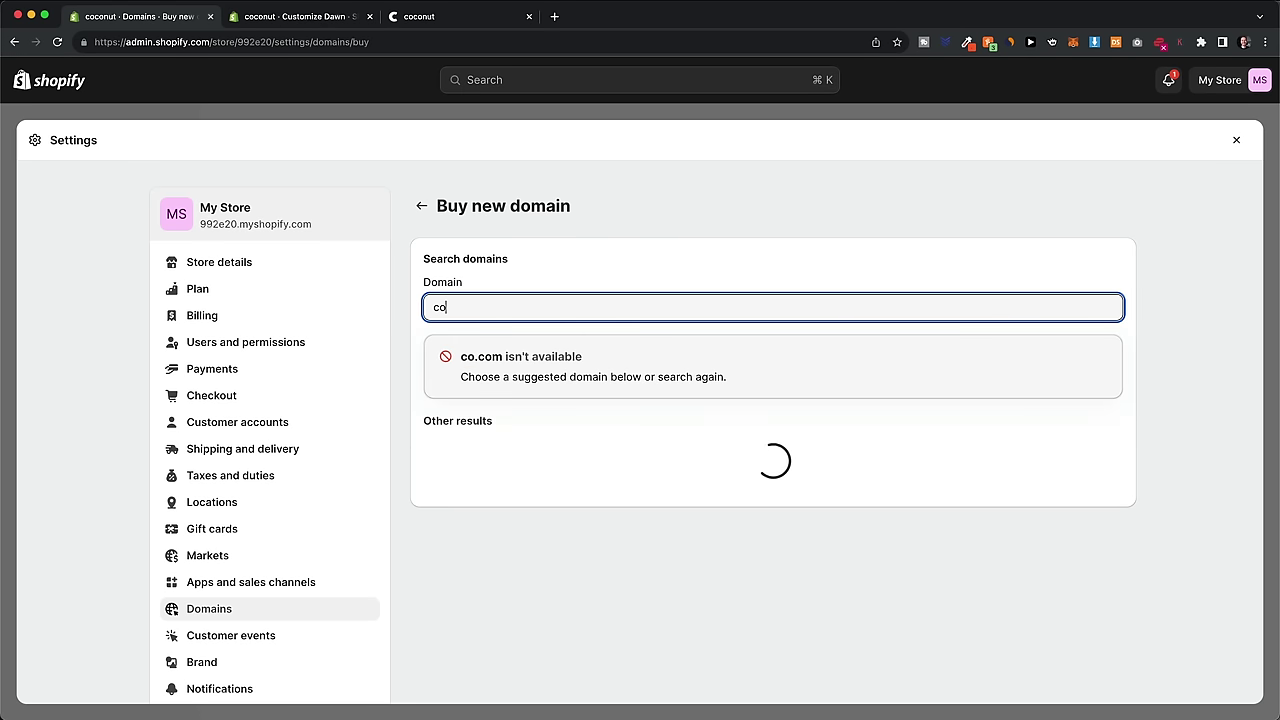
type("conutfashion.com")
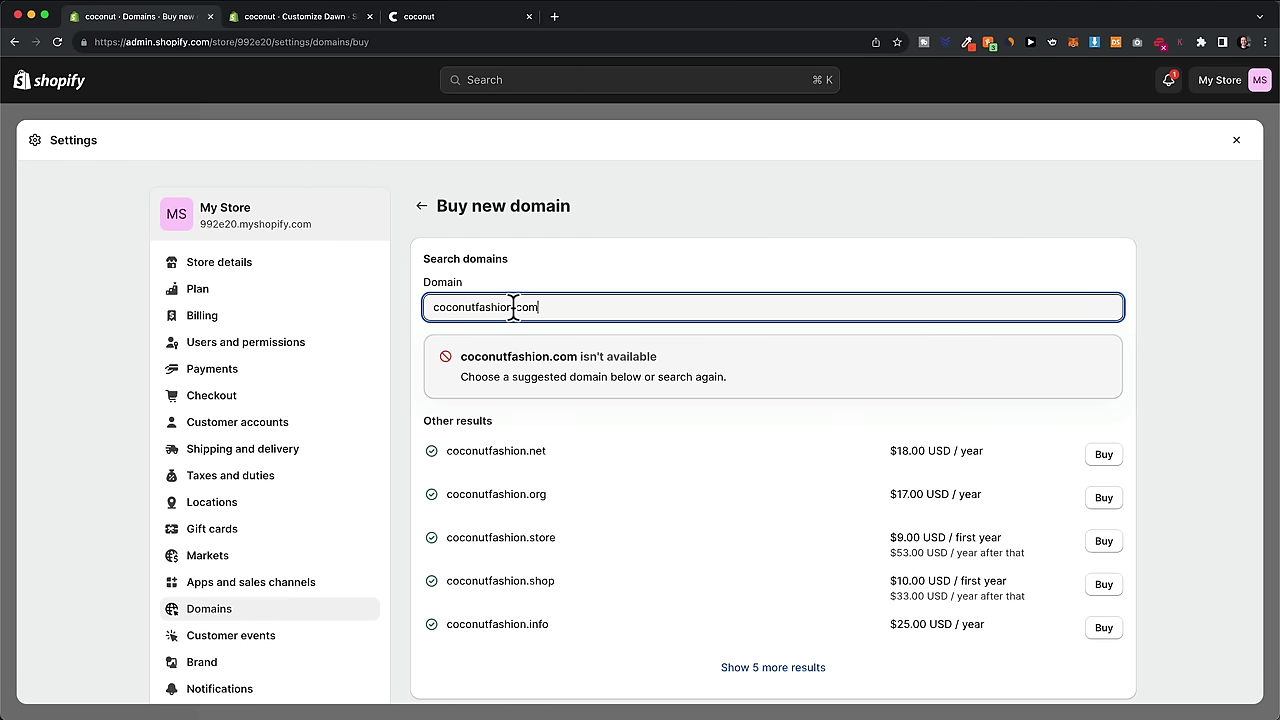
left_click_drag(514, 307, 563, 307)
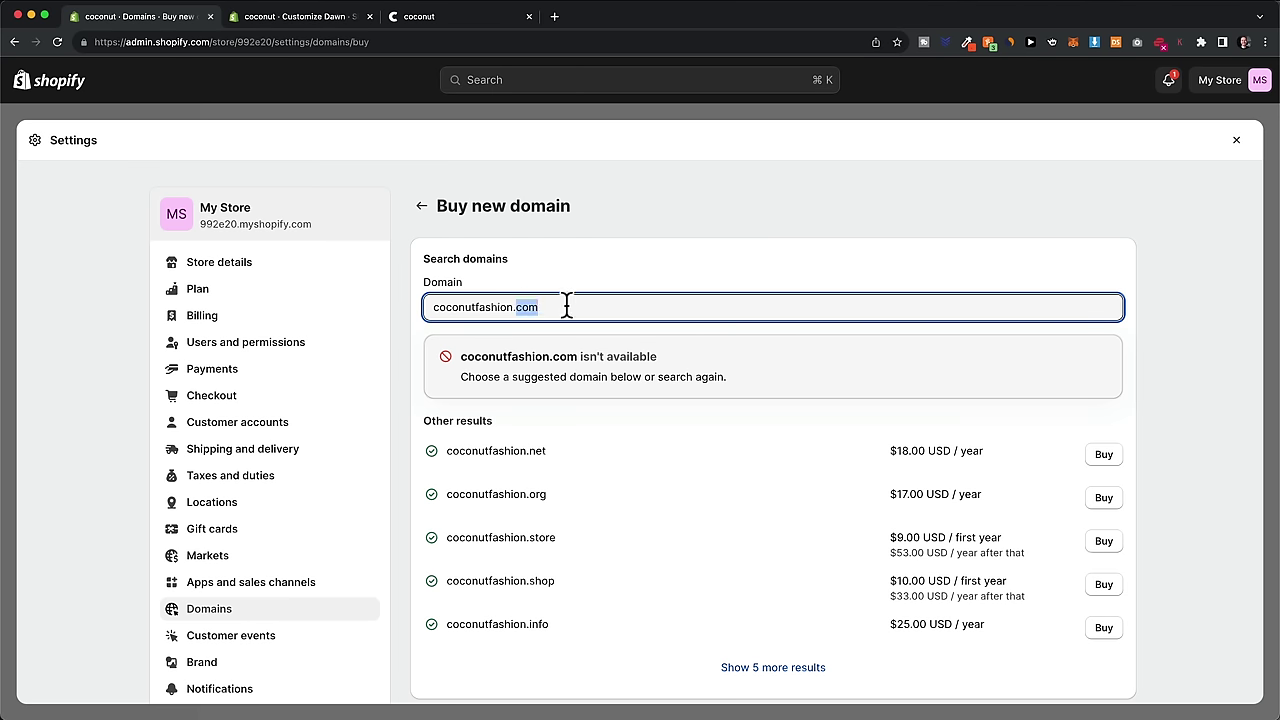
left_click(555, 268)
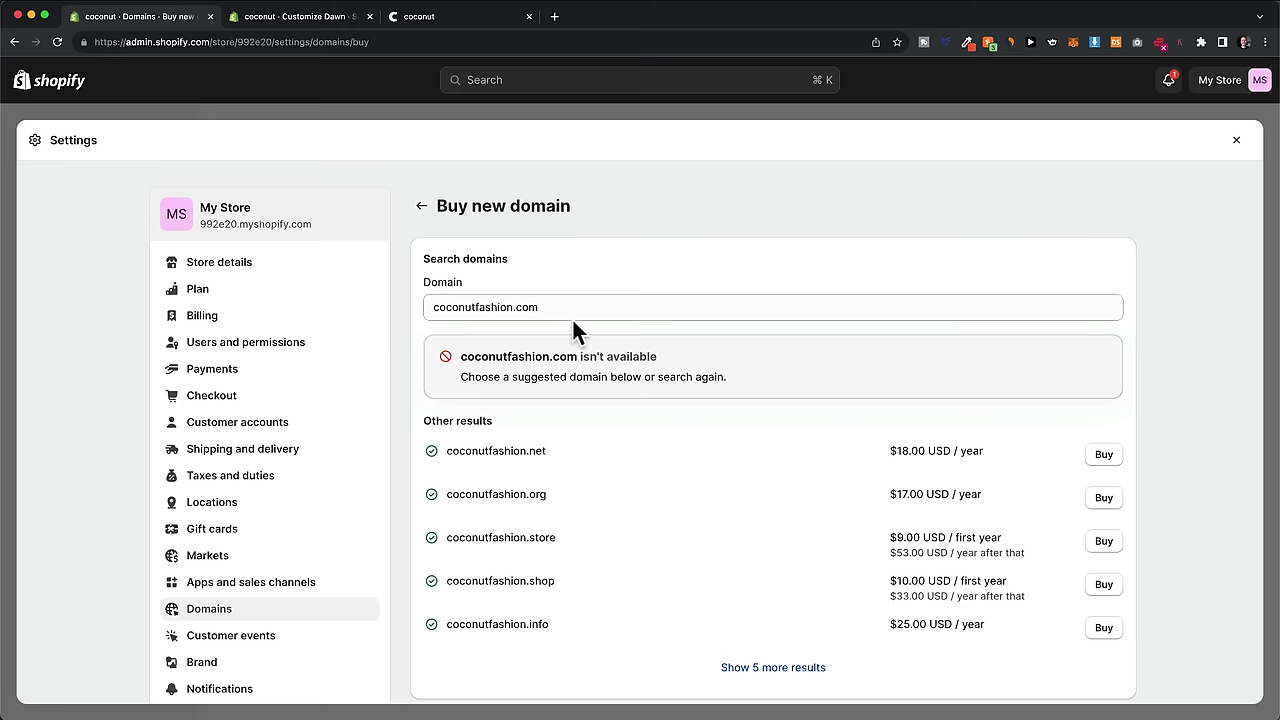
key("super+bracketleft")
Step: Open the Languages settings, look through the languages available to add, and dismiss the dialog without adding one
scroll(404, 503, "down", 3)
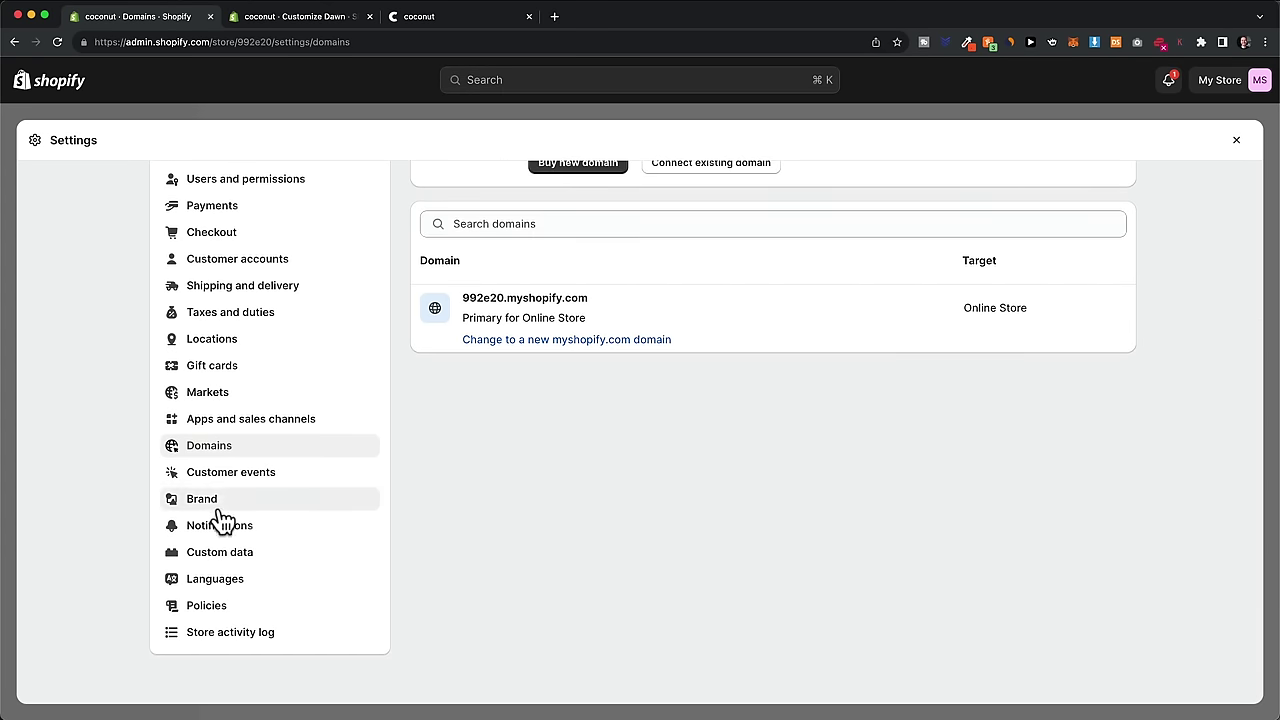
left_click(234, 586)
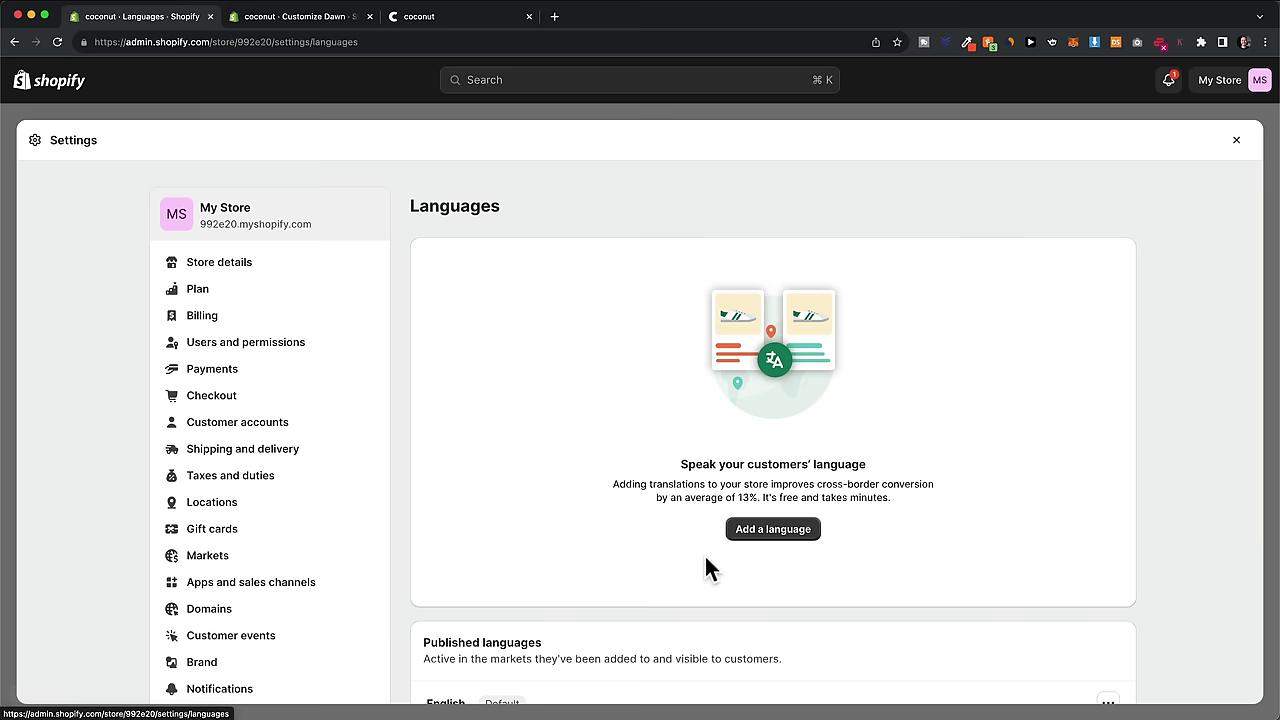
left_click(752, 532)
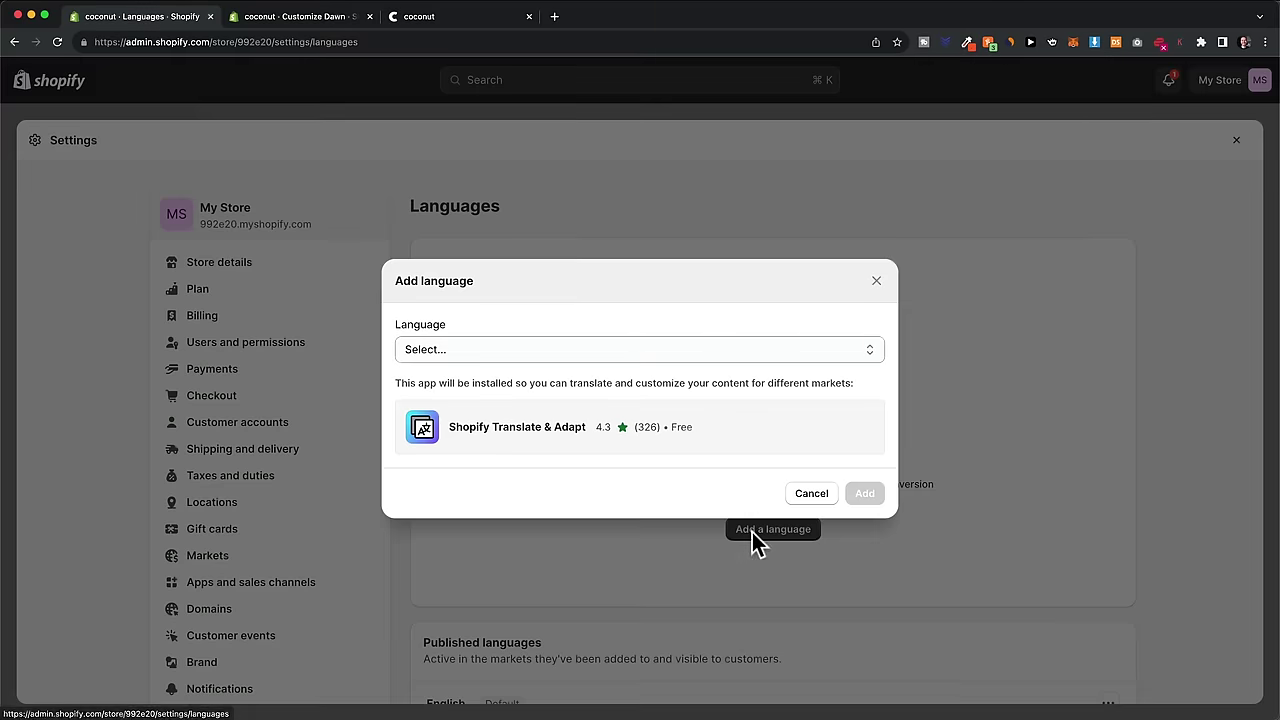
left_click(534, 351)
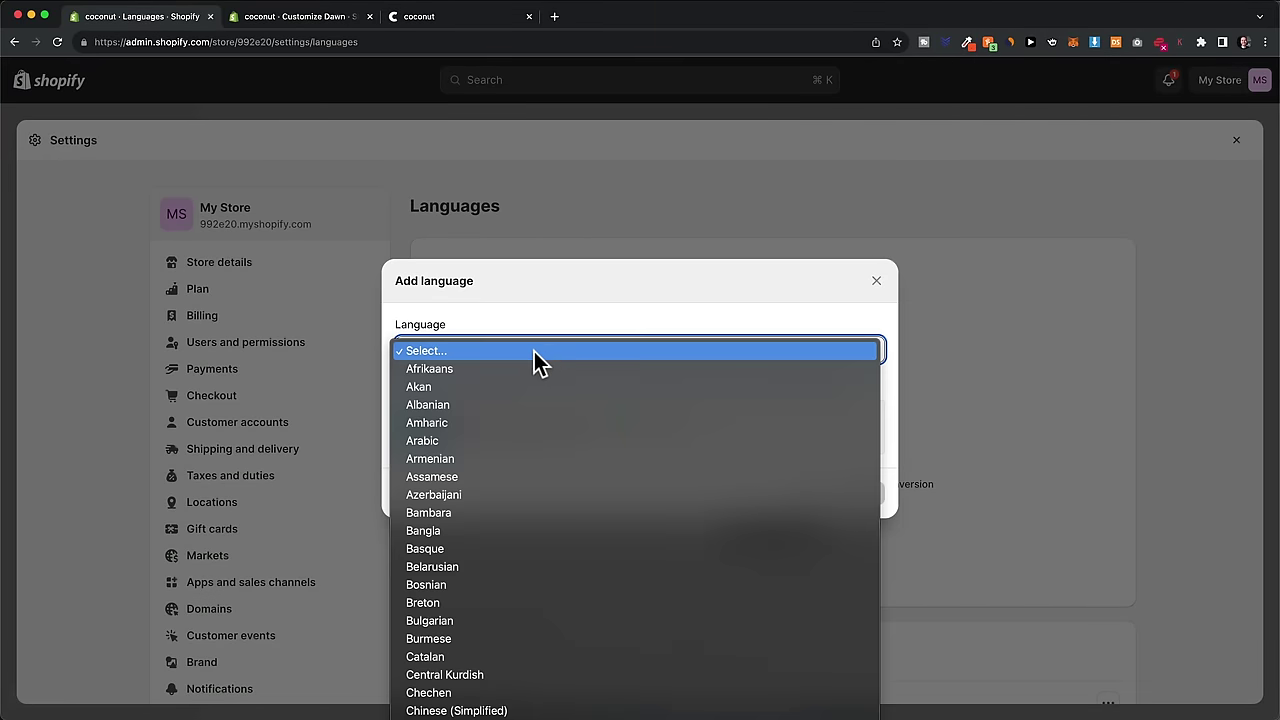
left_click(984, 398)
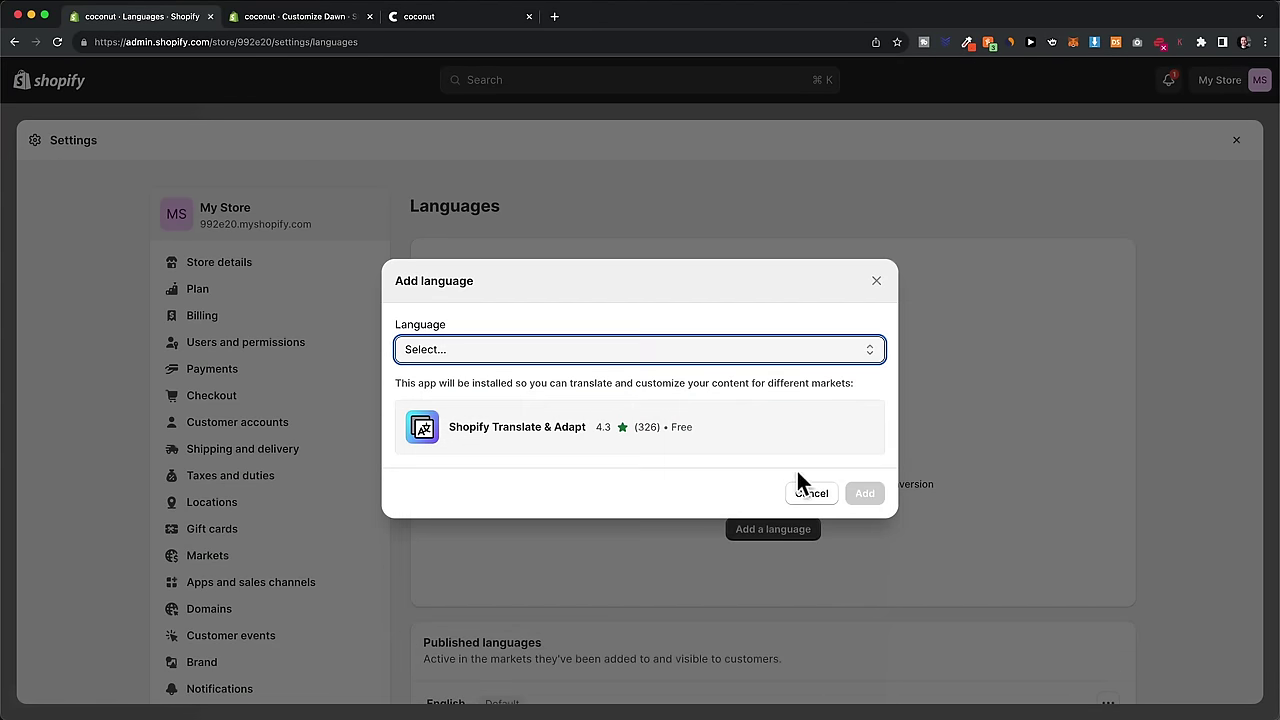
left_click(876, 283)
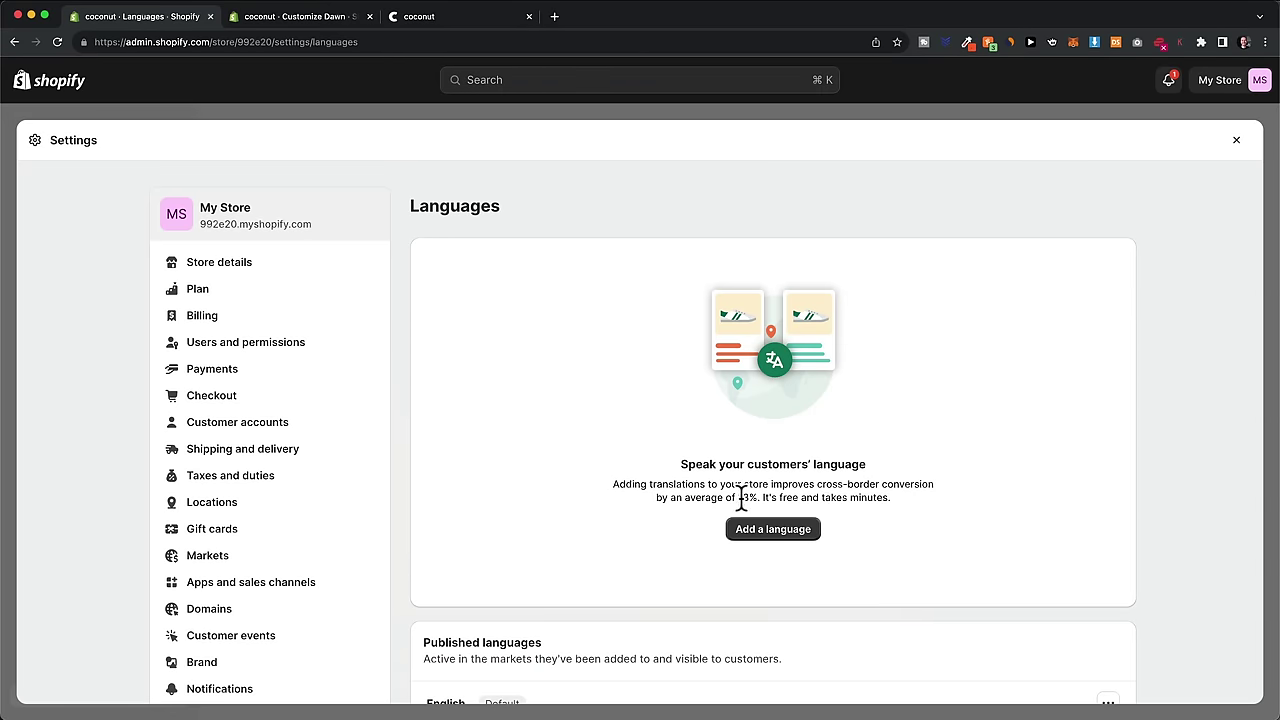
Step: Read the Languages page note on how adding translations improves cross-border conversion, and look over the rest of the settings list
left_click_drag(671, 497, 778, 497)
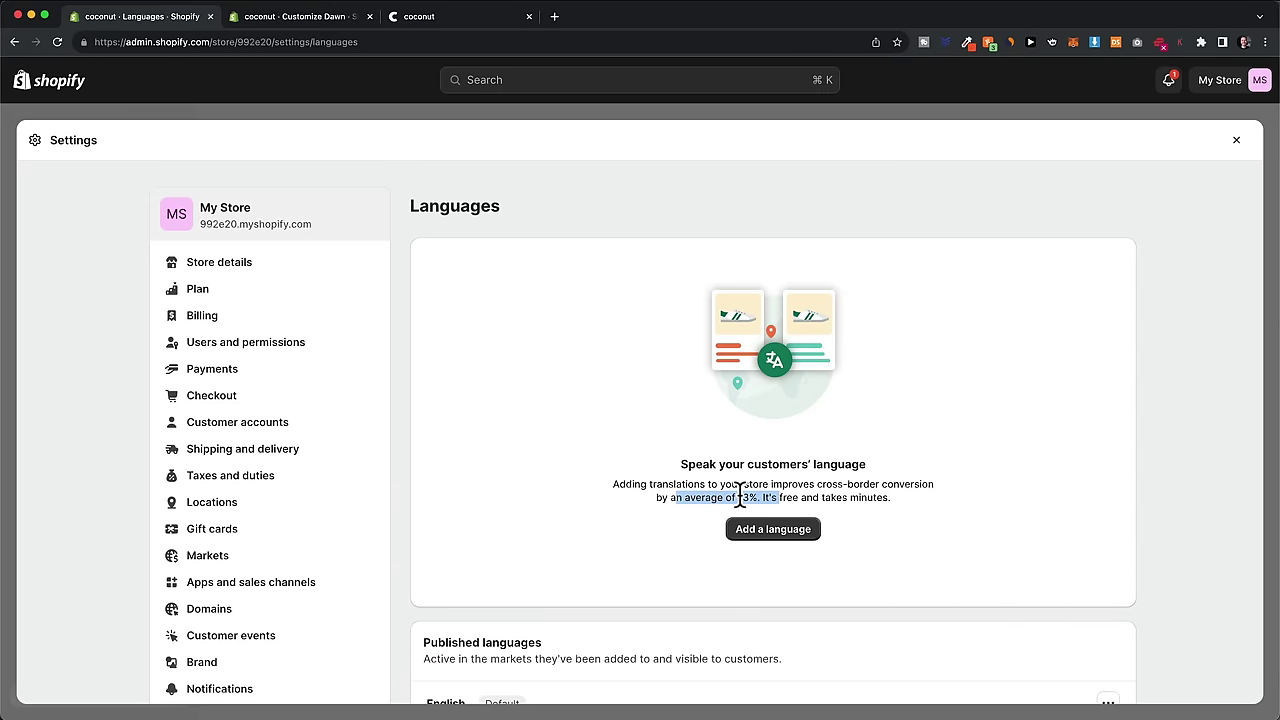
left_click(620, 460)
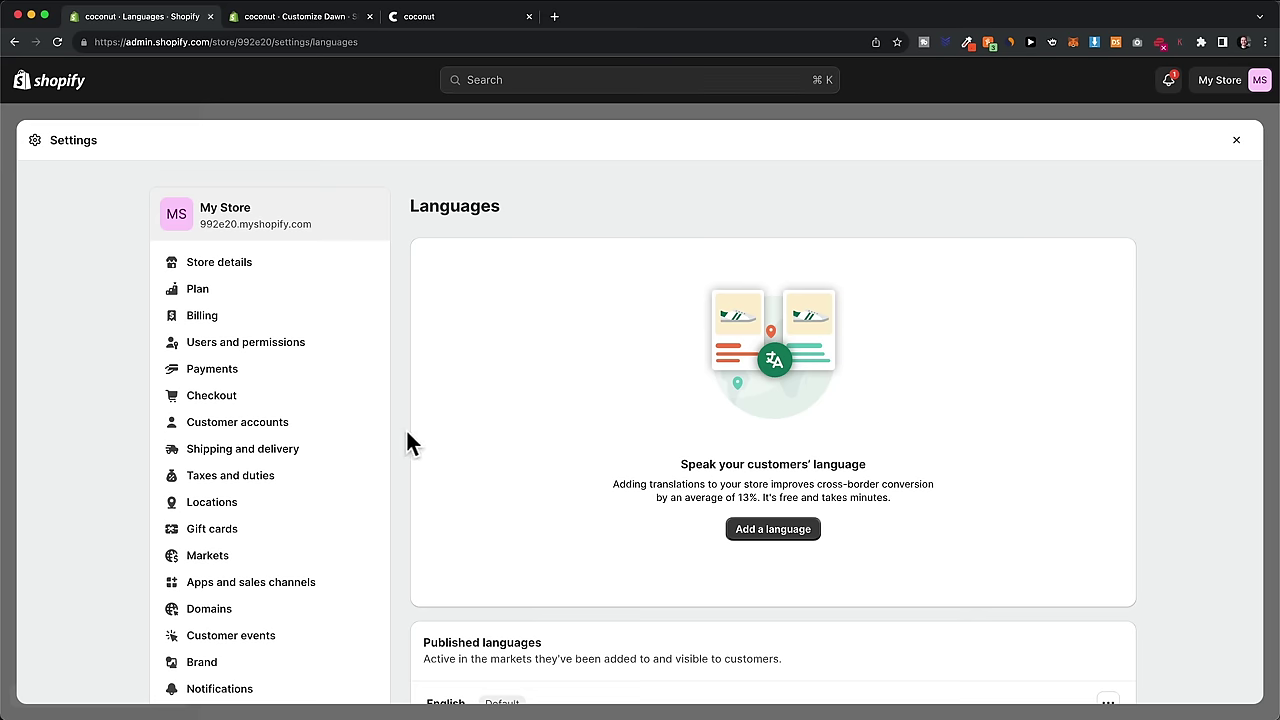
scroll(280, 451, "down", 3)
scroll(300, 452, "up", 3)
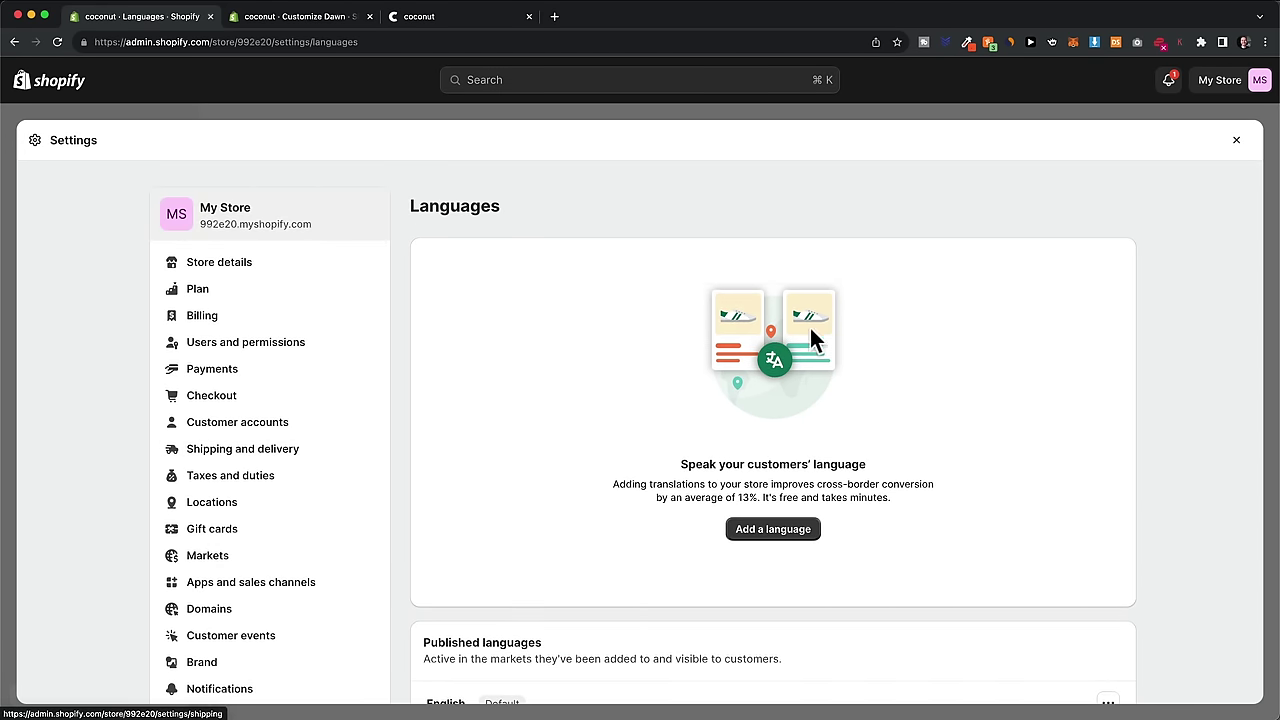
Step: Leave the settings and remove the online store's password protection from the Themes page so that everyone can access it
left_click(1239, 142)
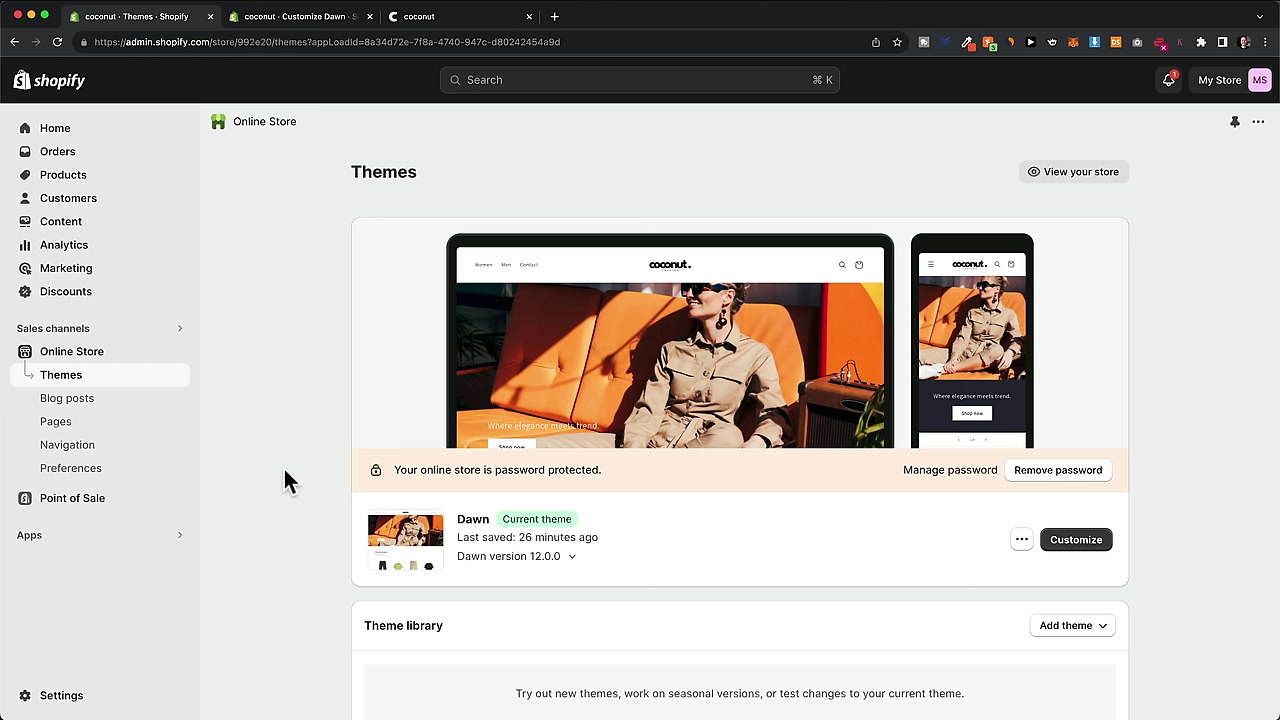
left_click_drag(397, 467, 615, 470)
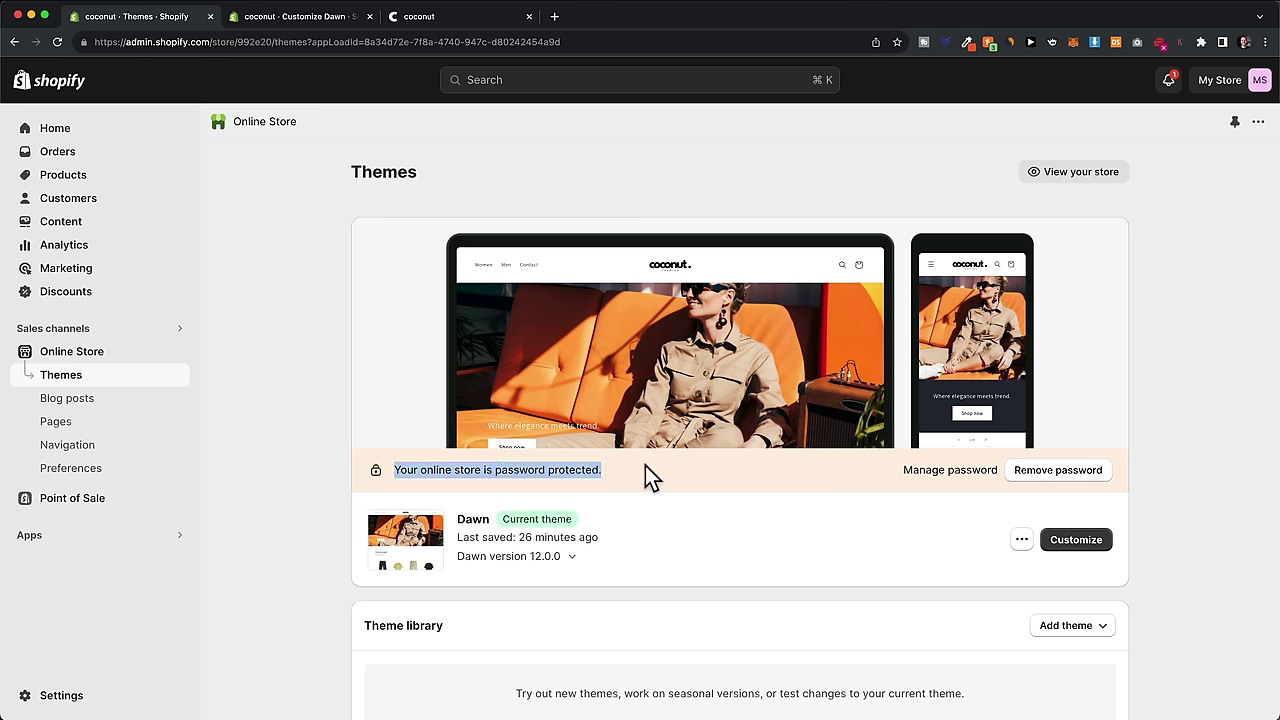
left_click(646, 467)
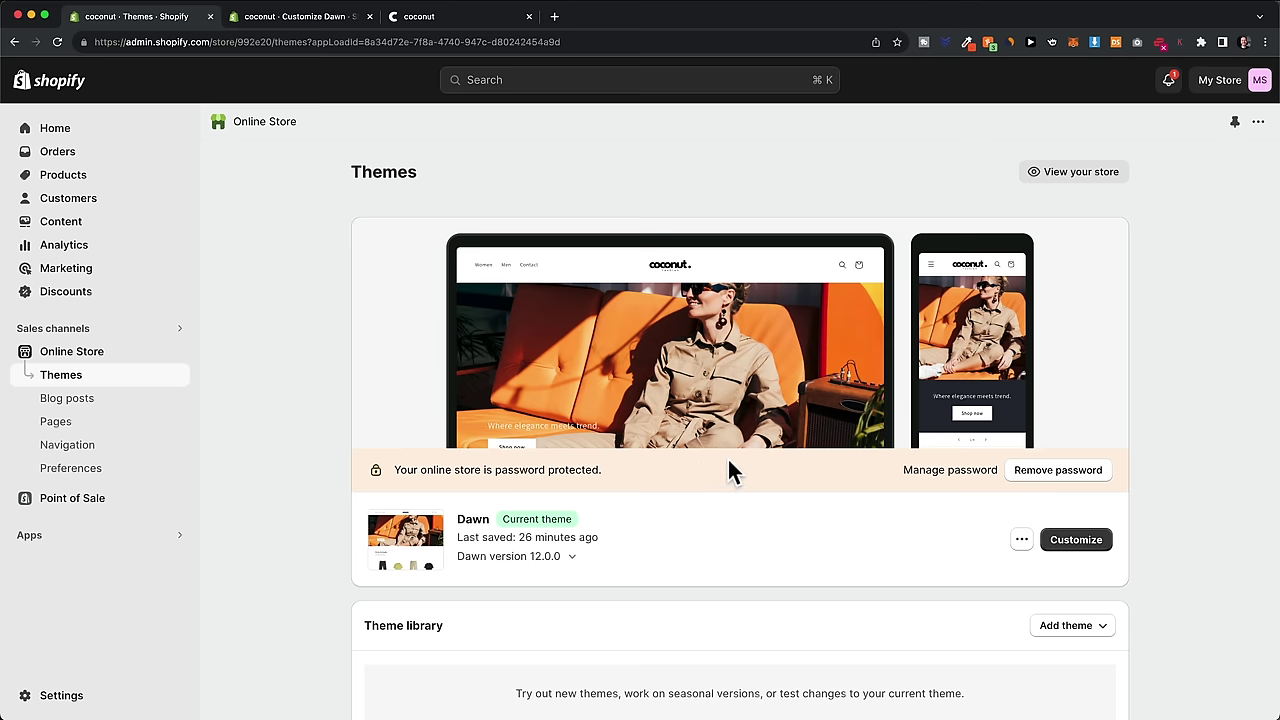
left_click(1058, 472)
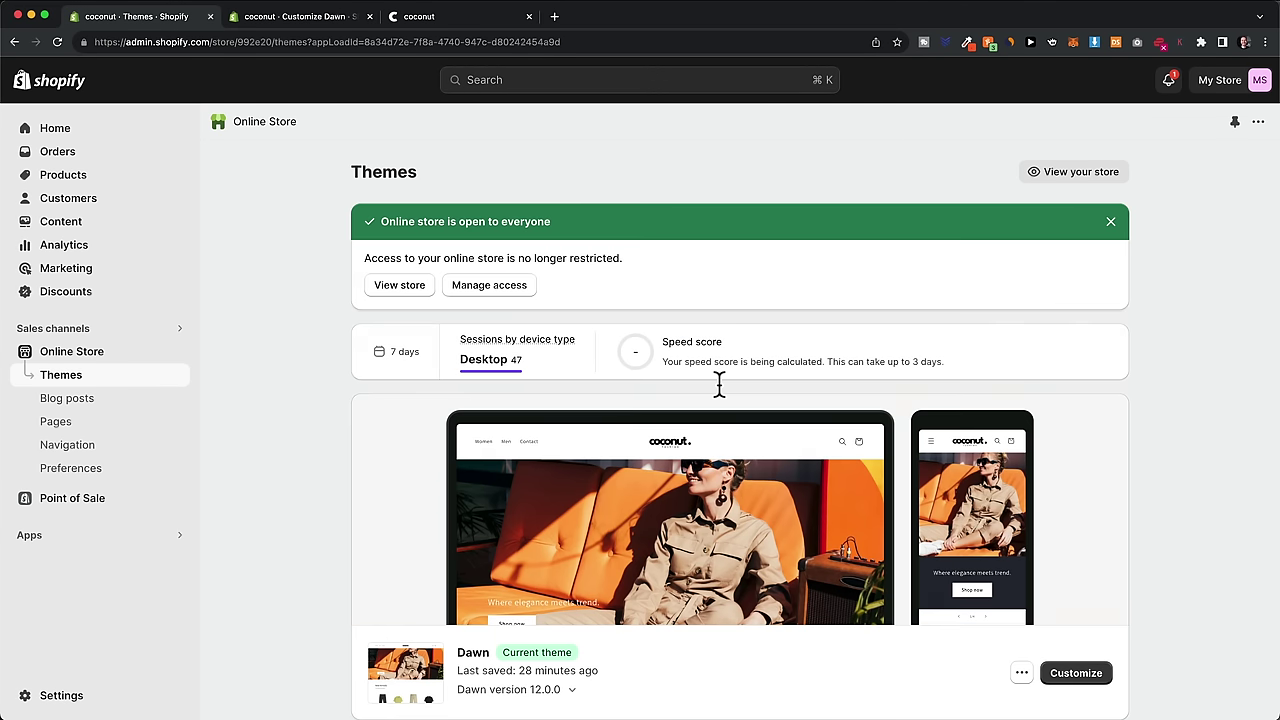